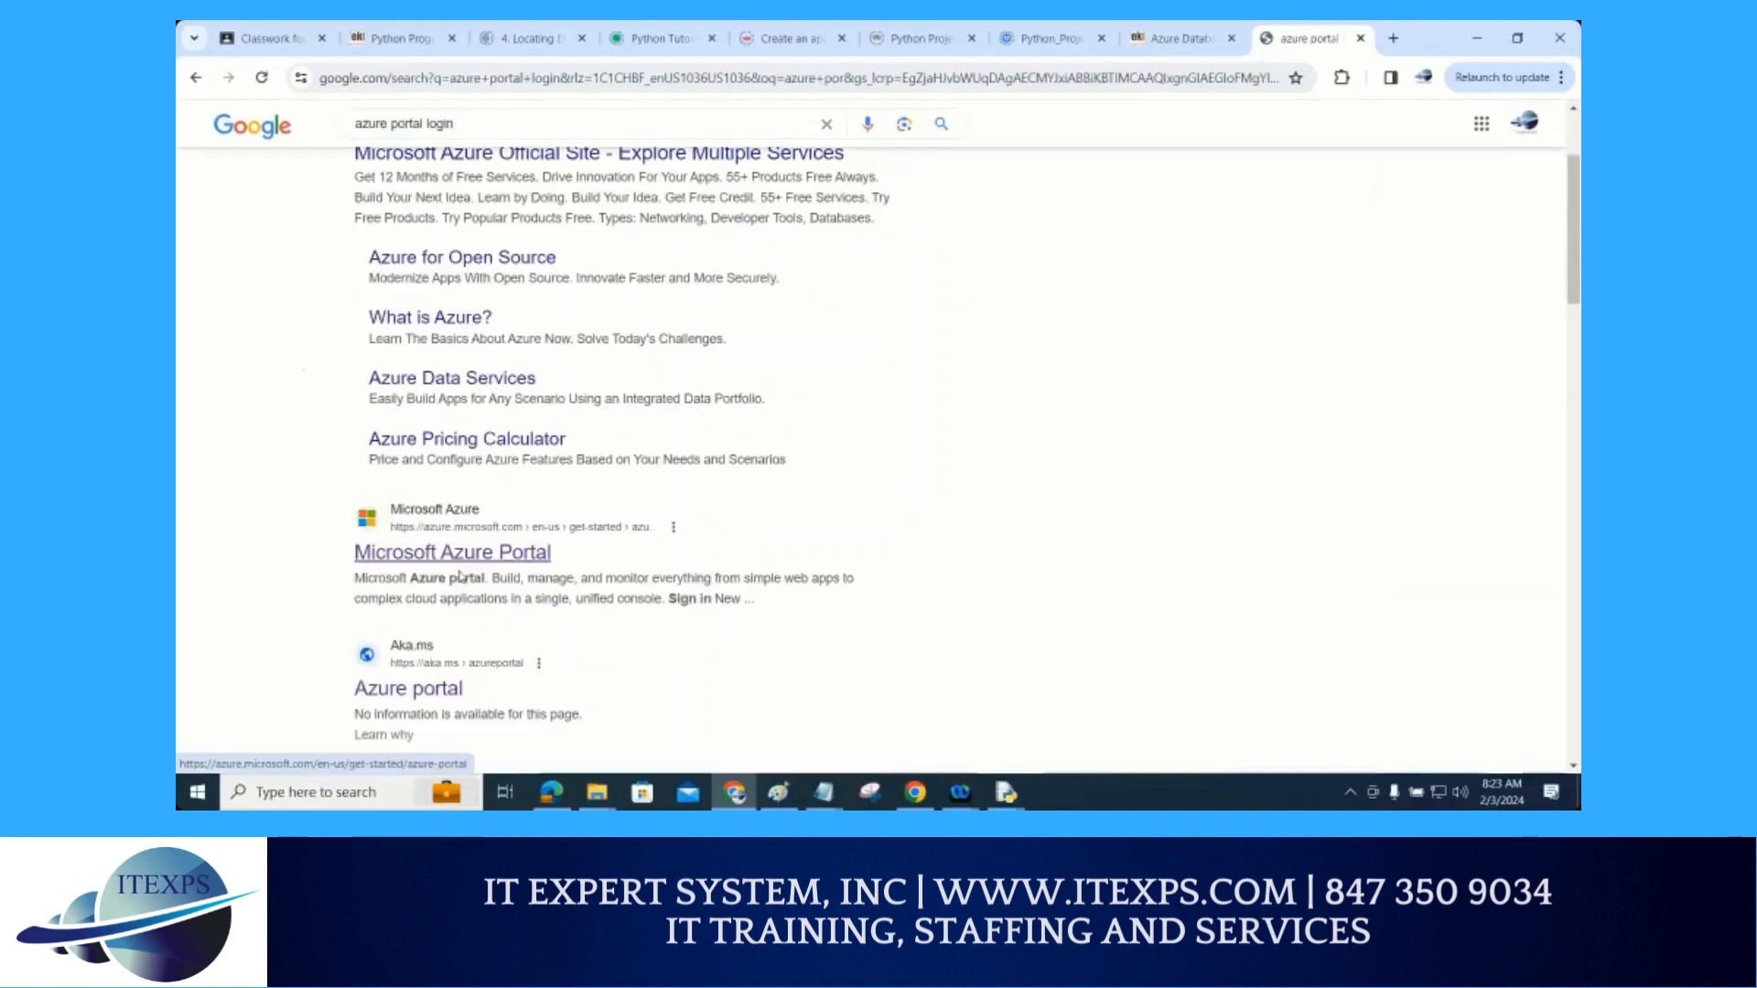
Open the Azure portal and expand the "LAB: Tools to download for Azure Database" material in Google Classroom
left_click(412, 698)
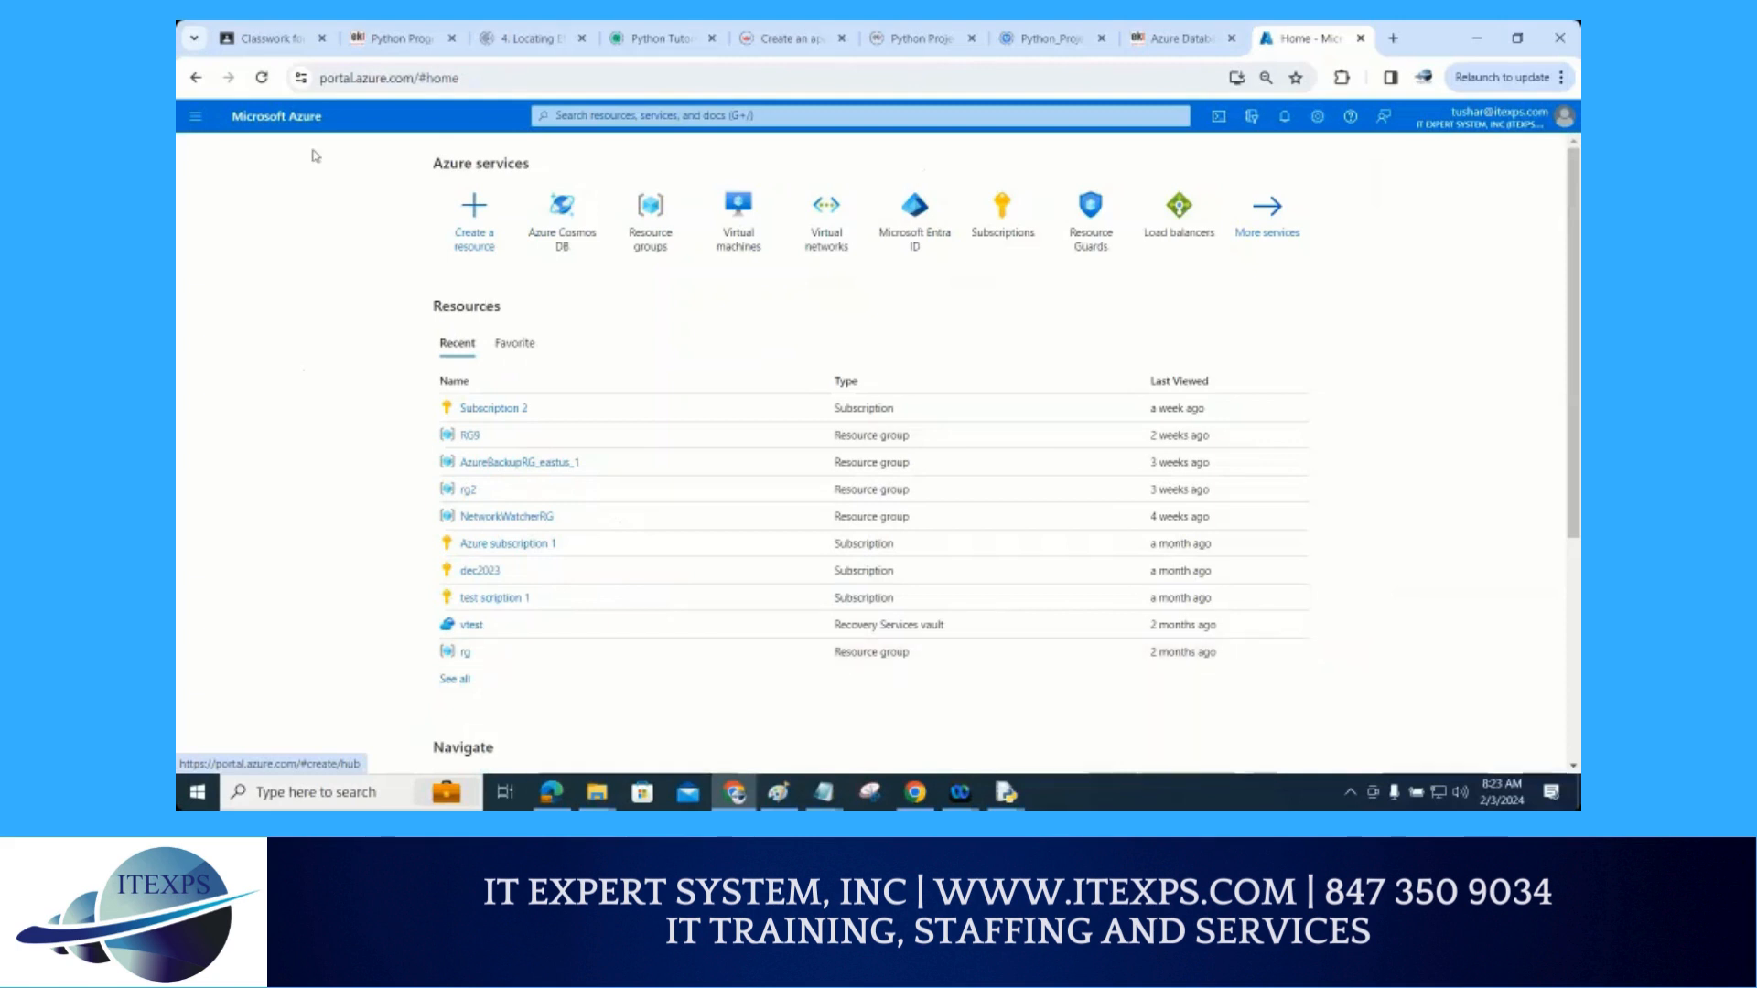
left_click(261, 41)
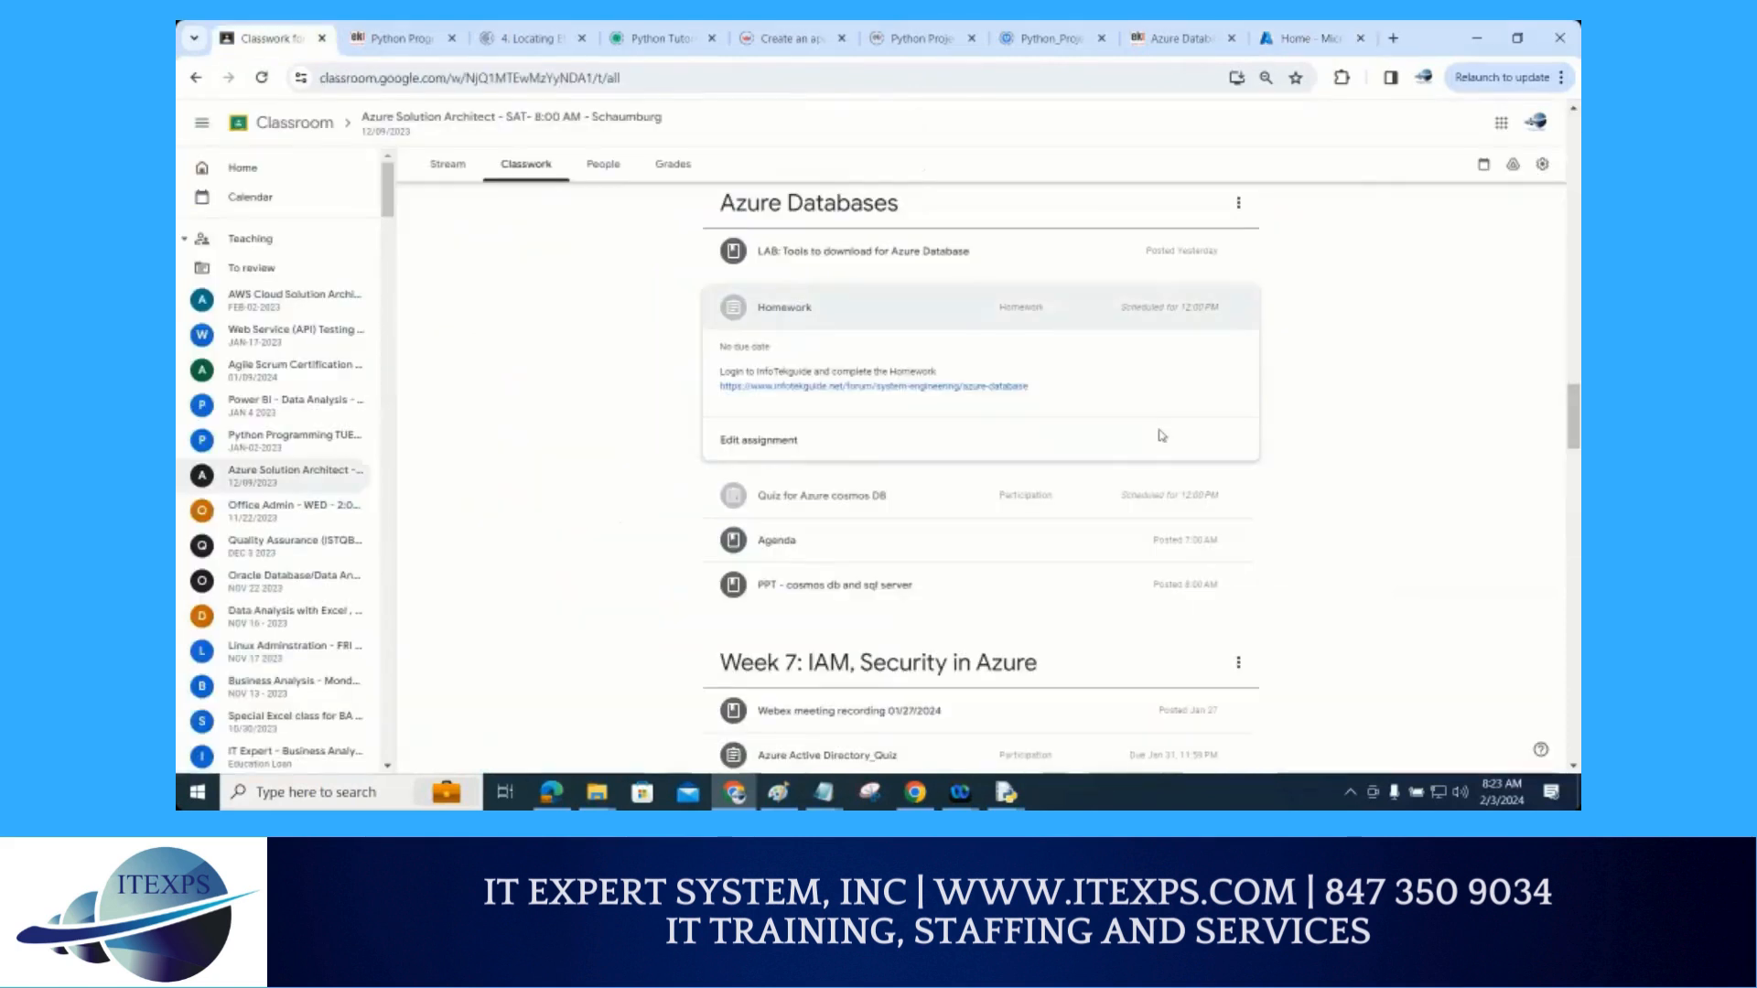
left_click(874, 250)
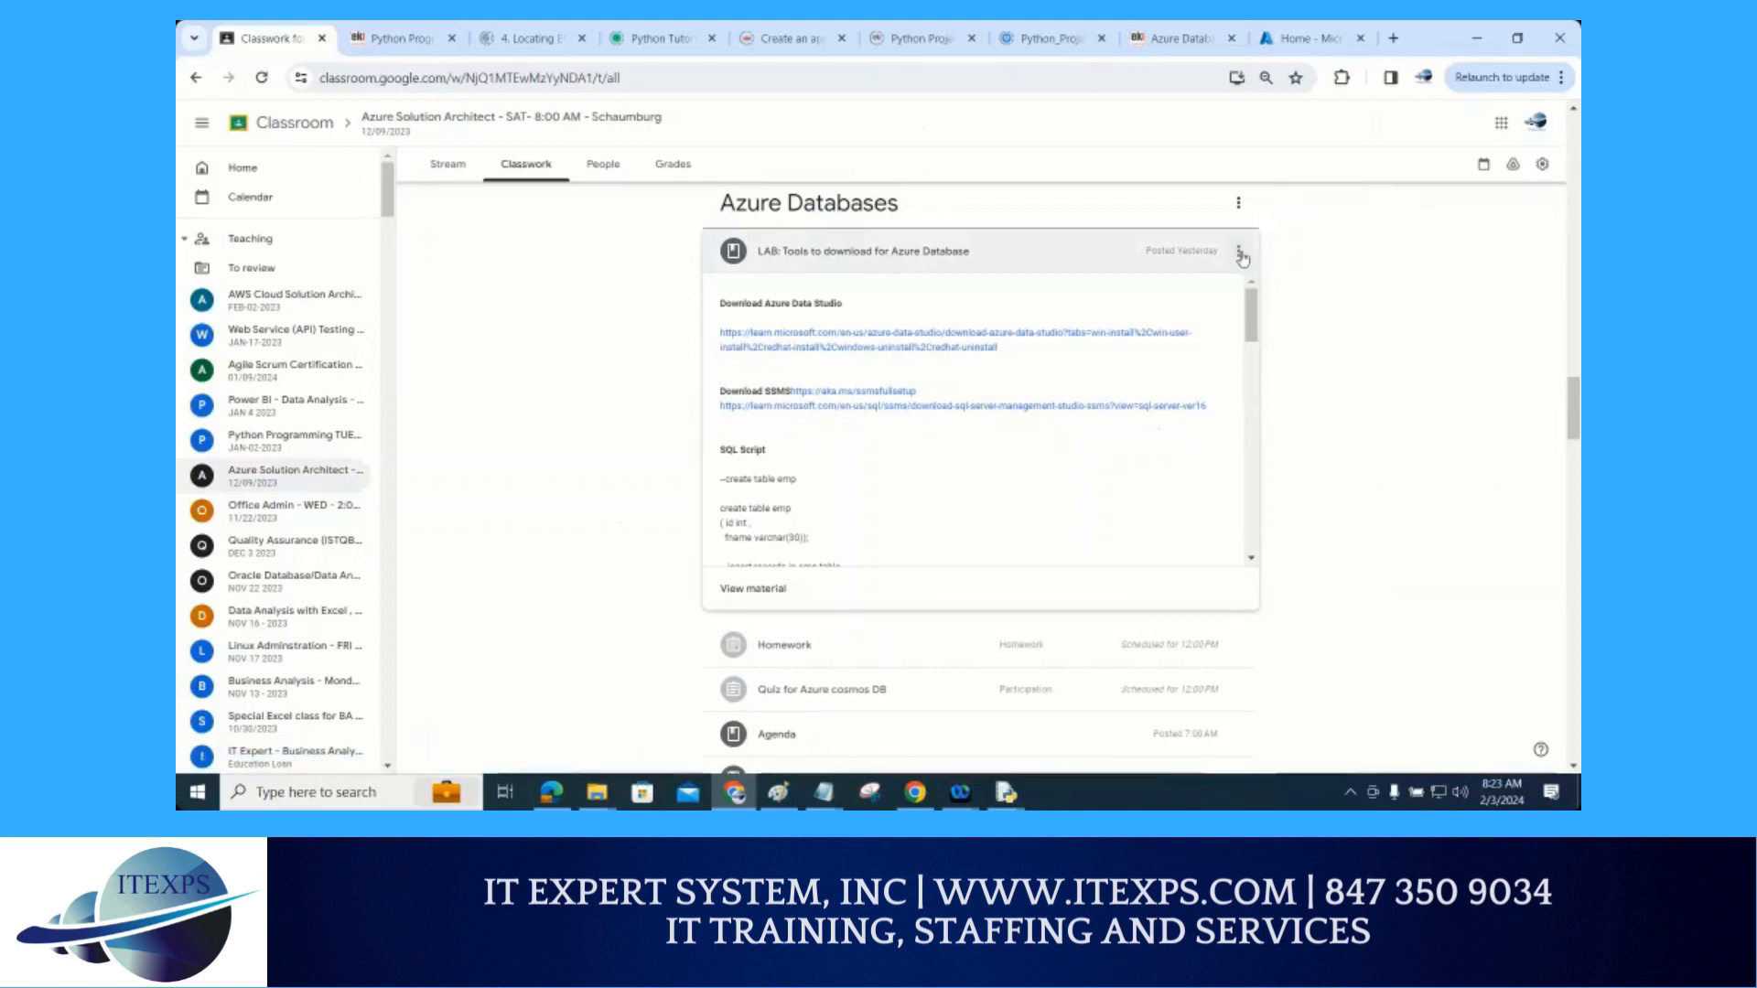
left_click(1240, 253)
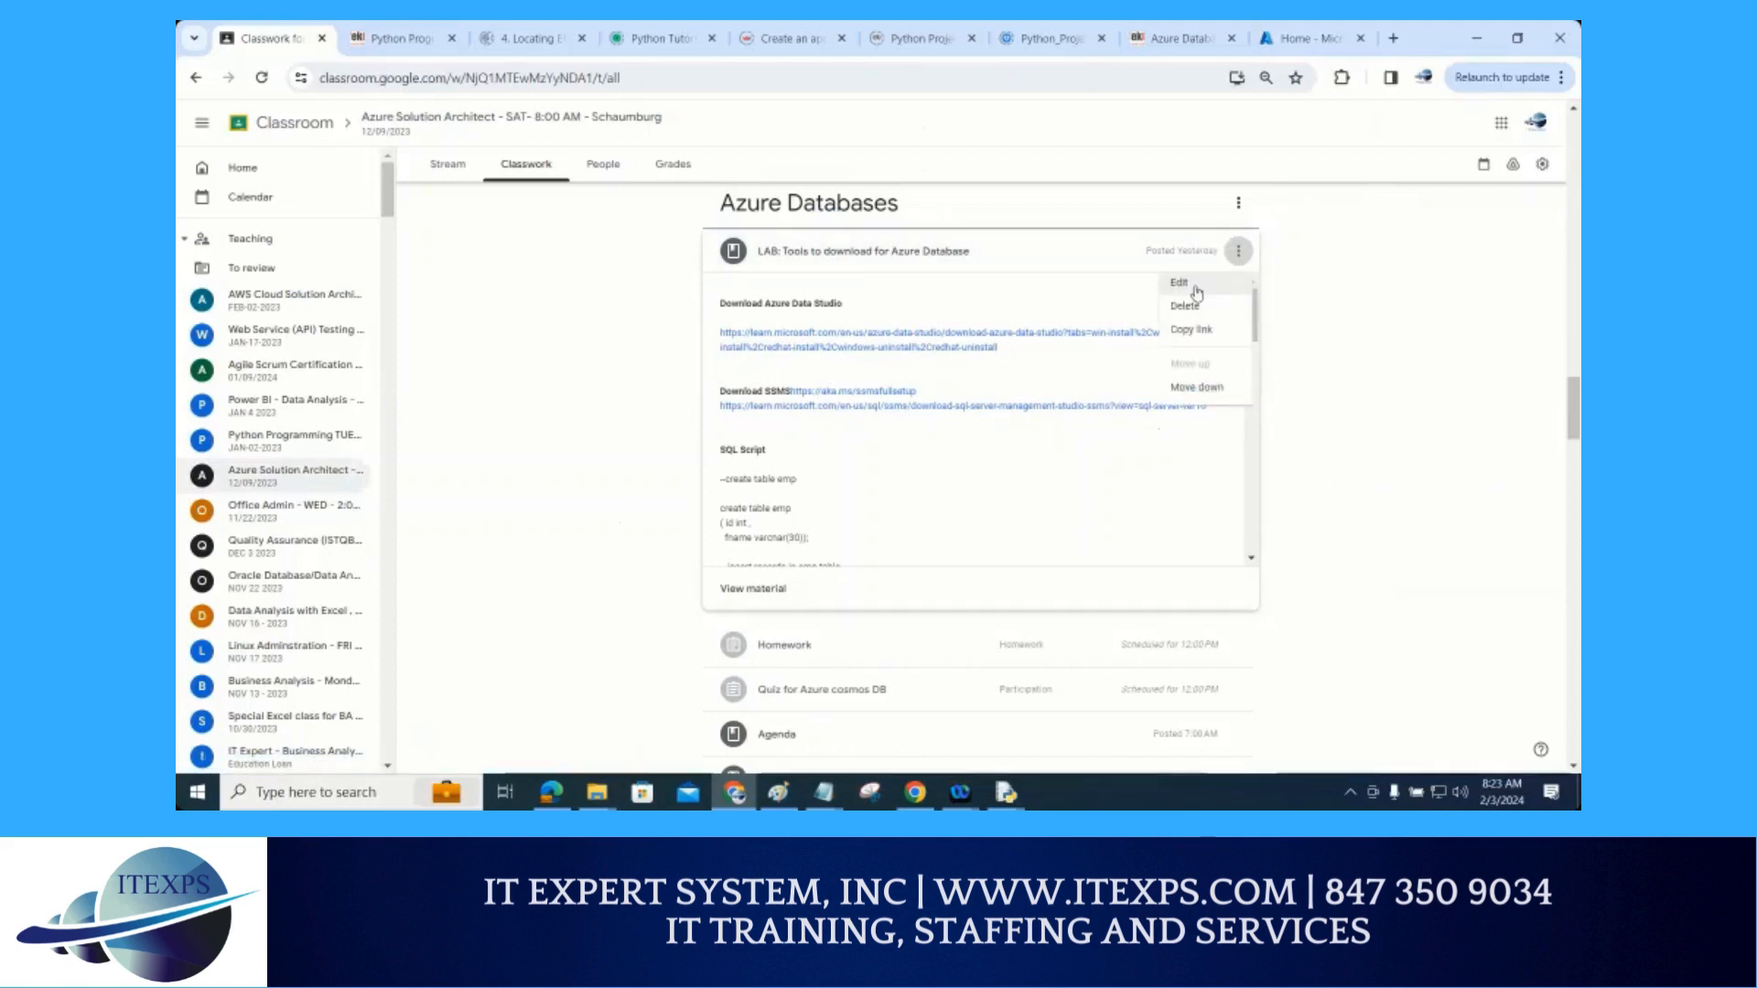
left_click(1196, 293)
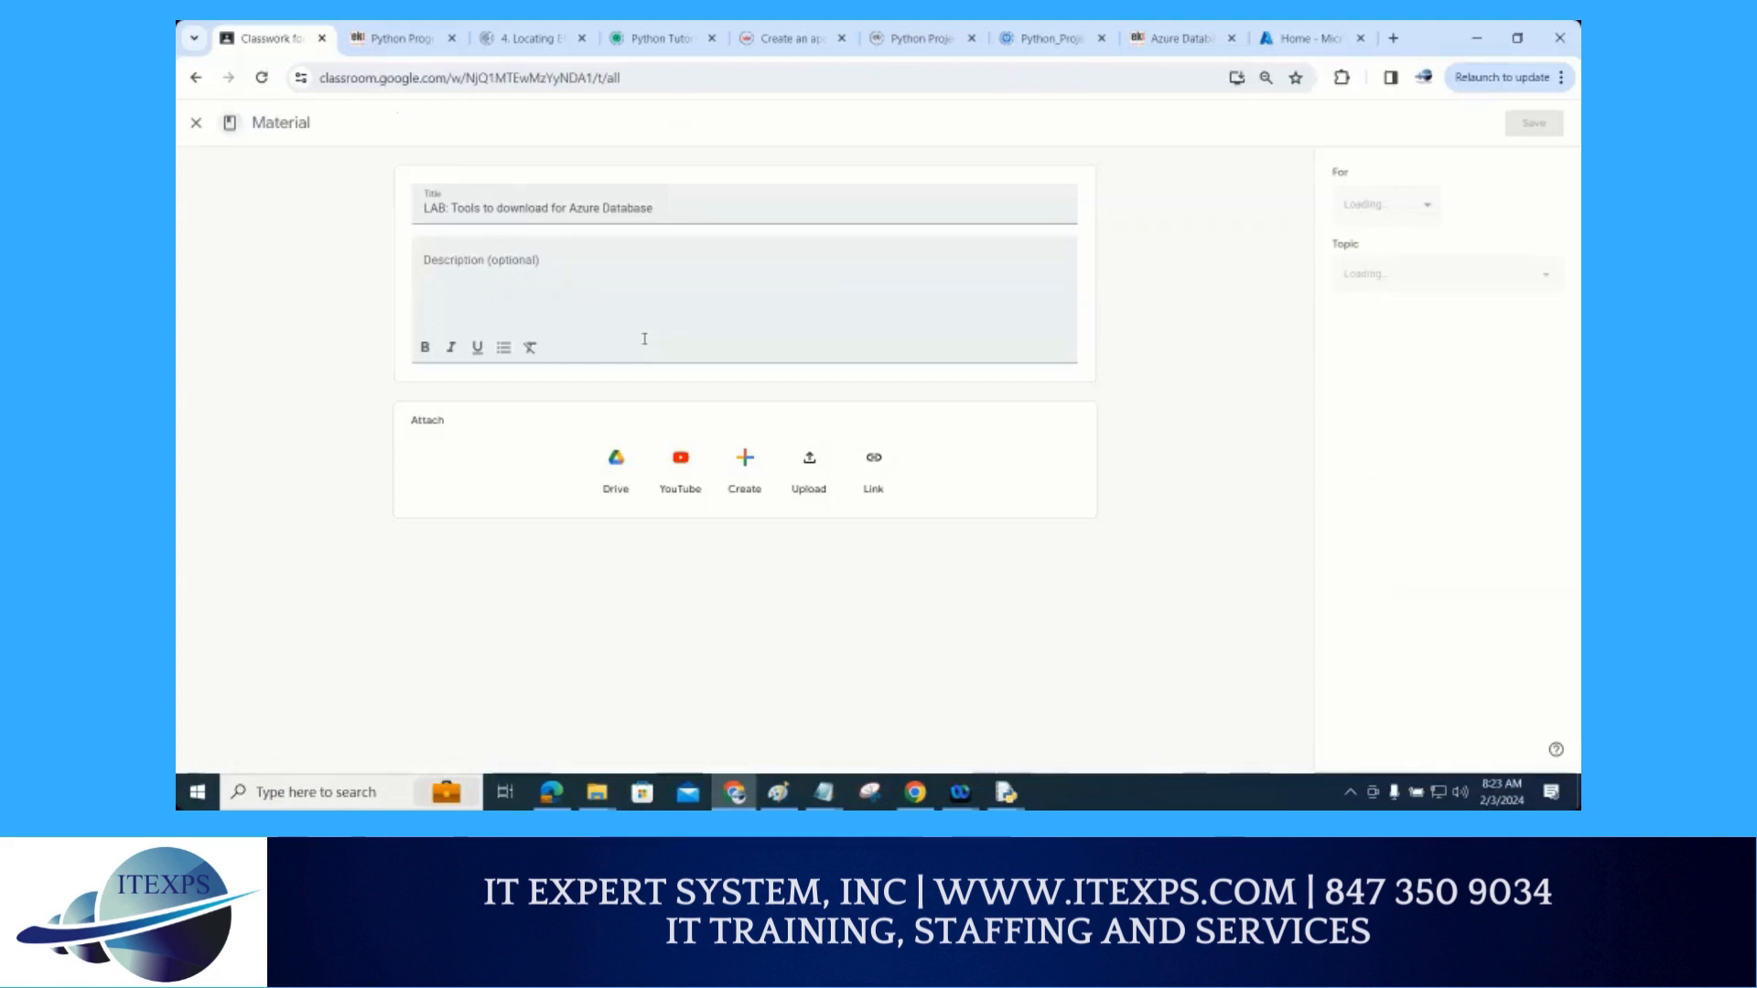
triple_click(550, 307)
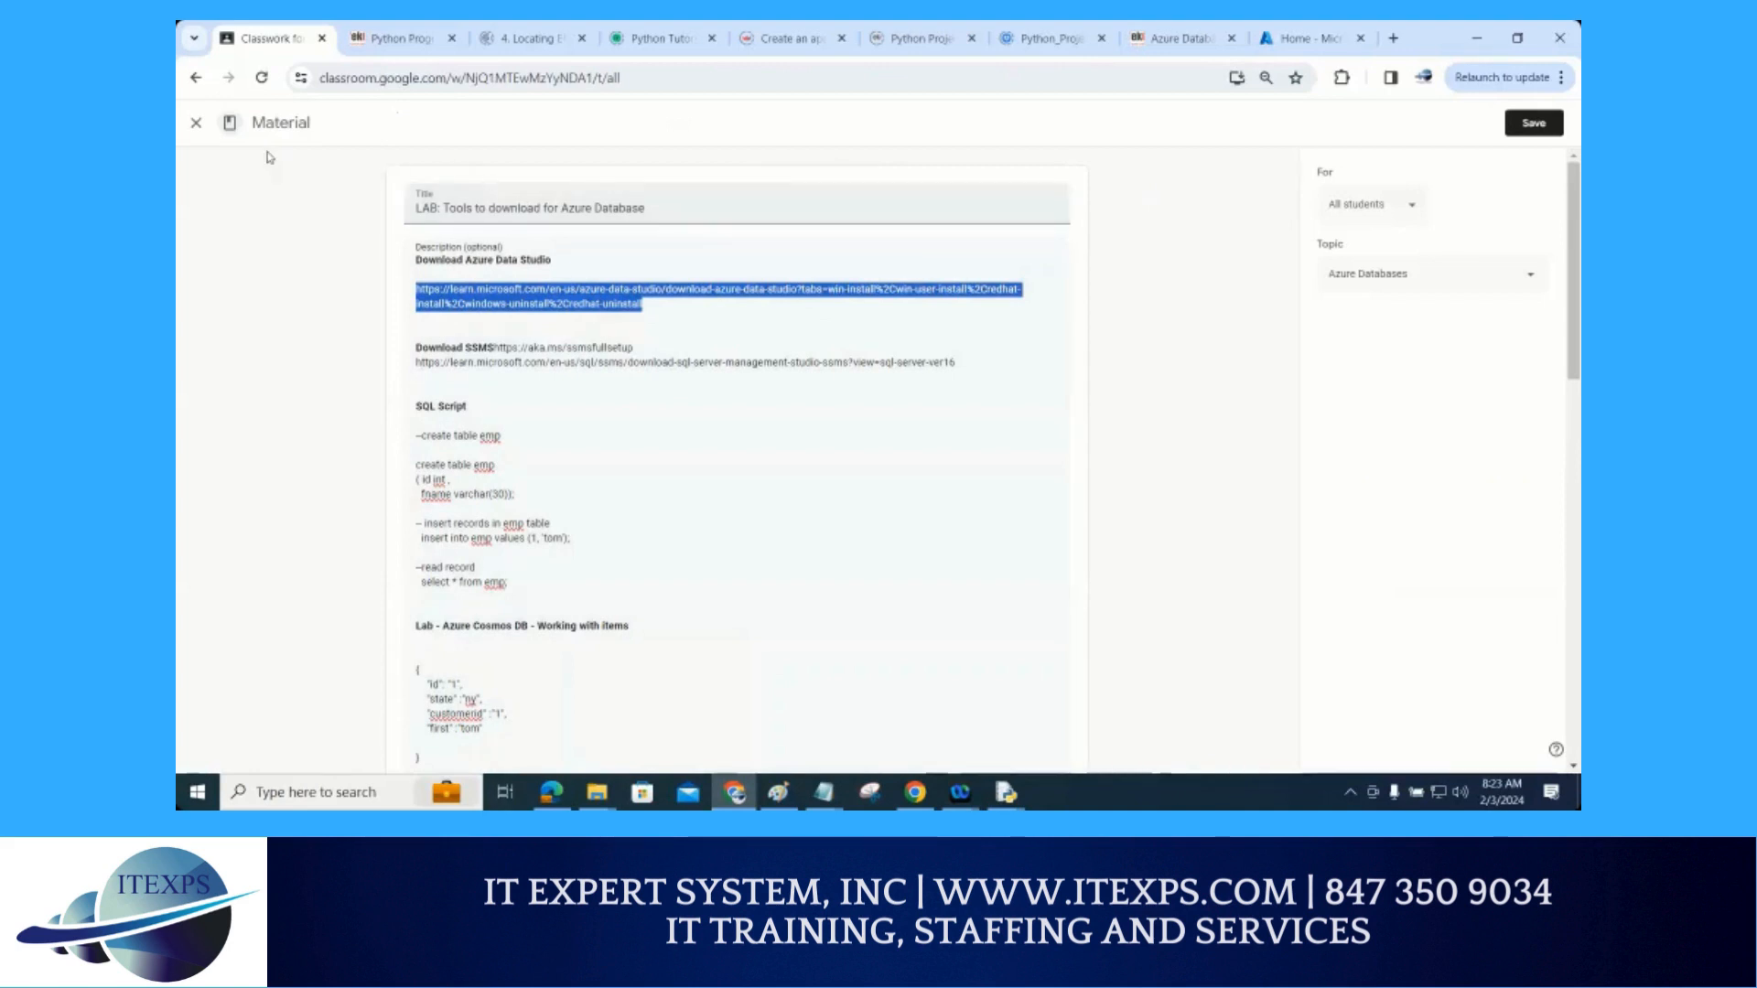
left_click(196, 122)
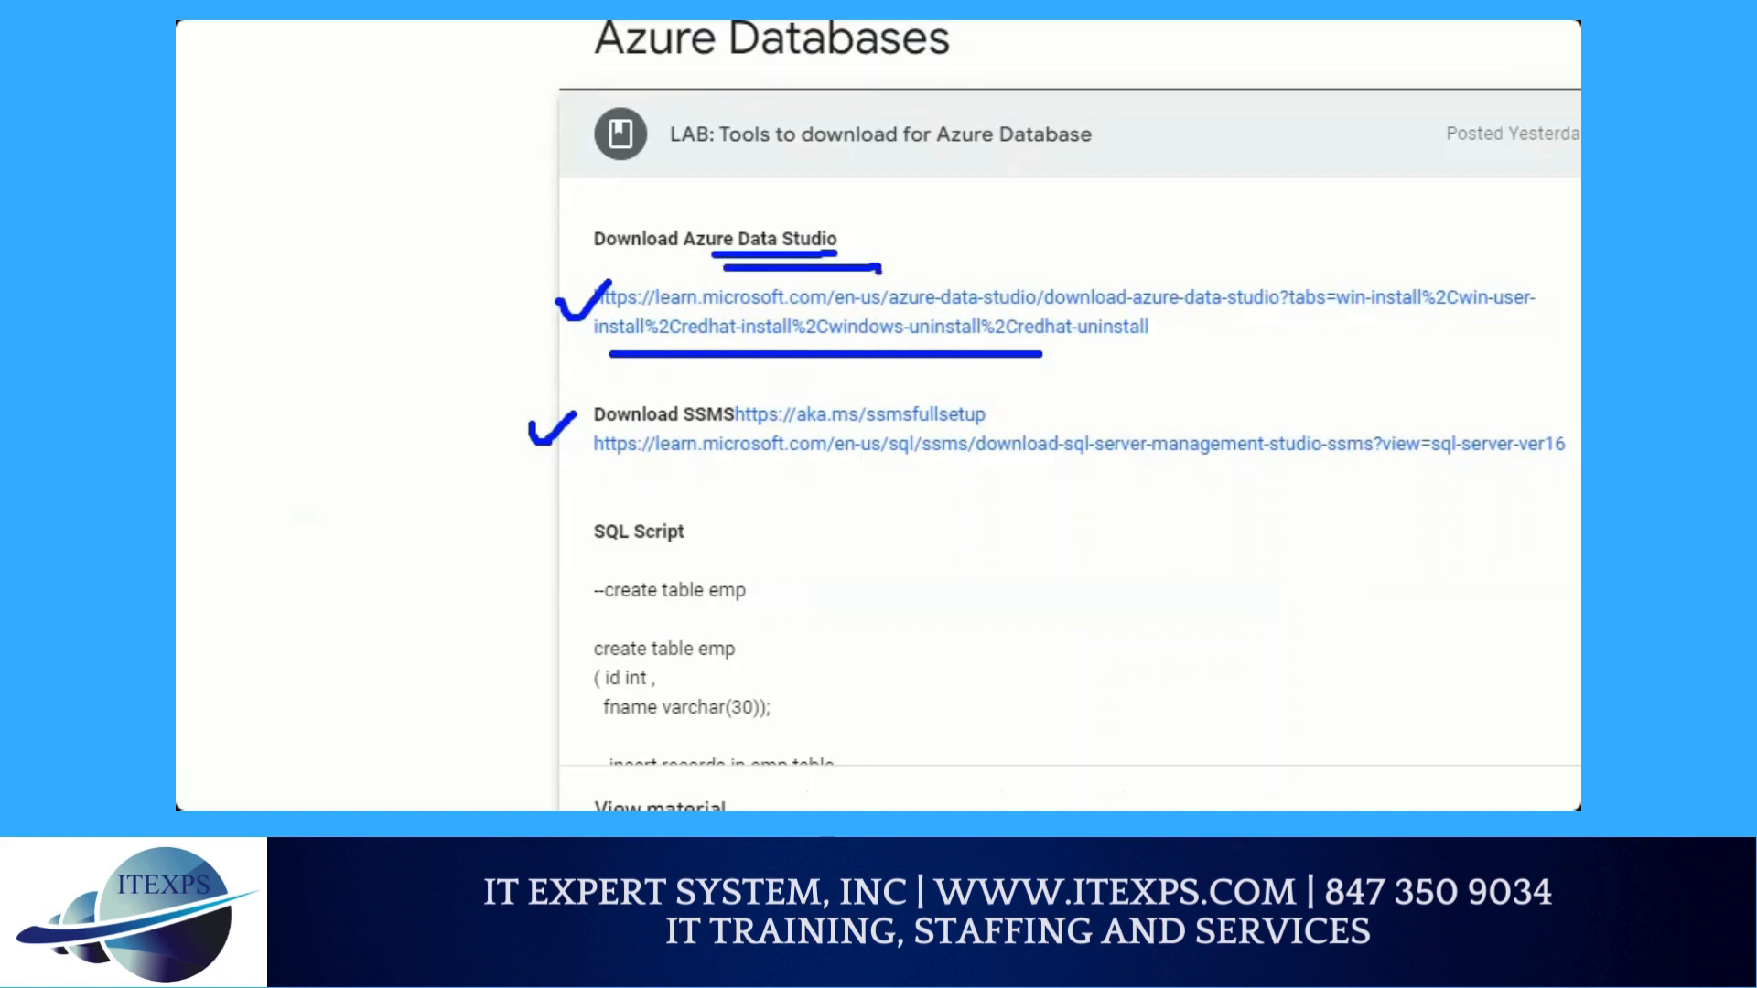
Copy the address of the Azure Data Studio download link and switch to the meeting app
right_click(1089, 326)
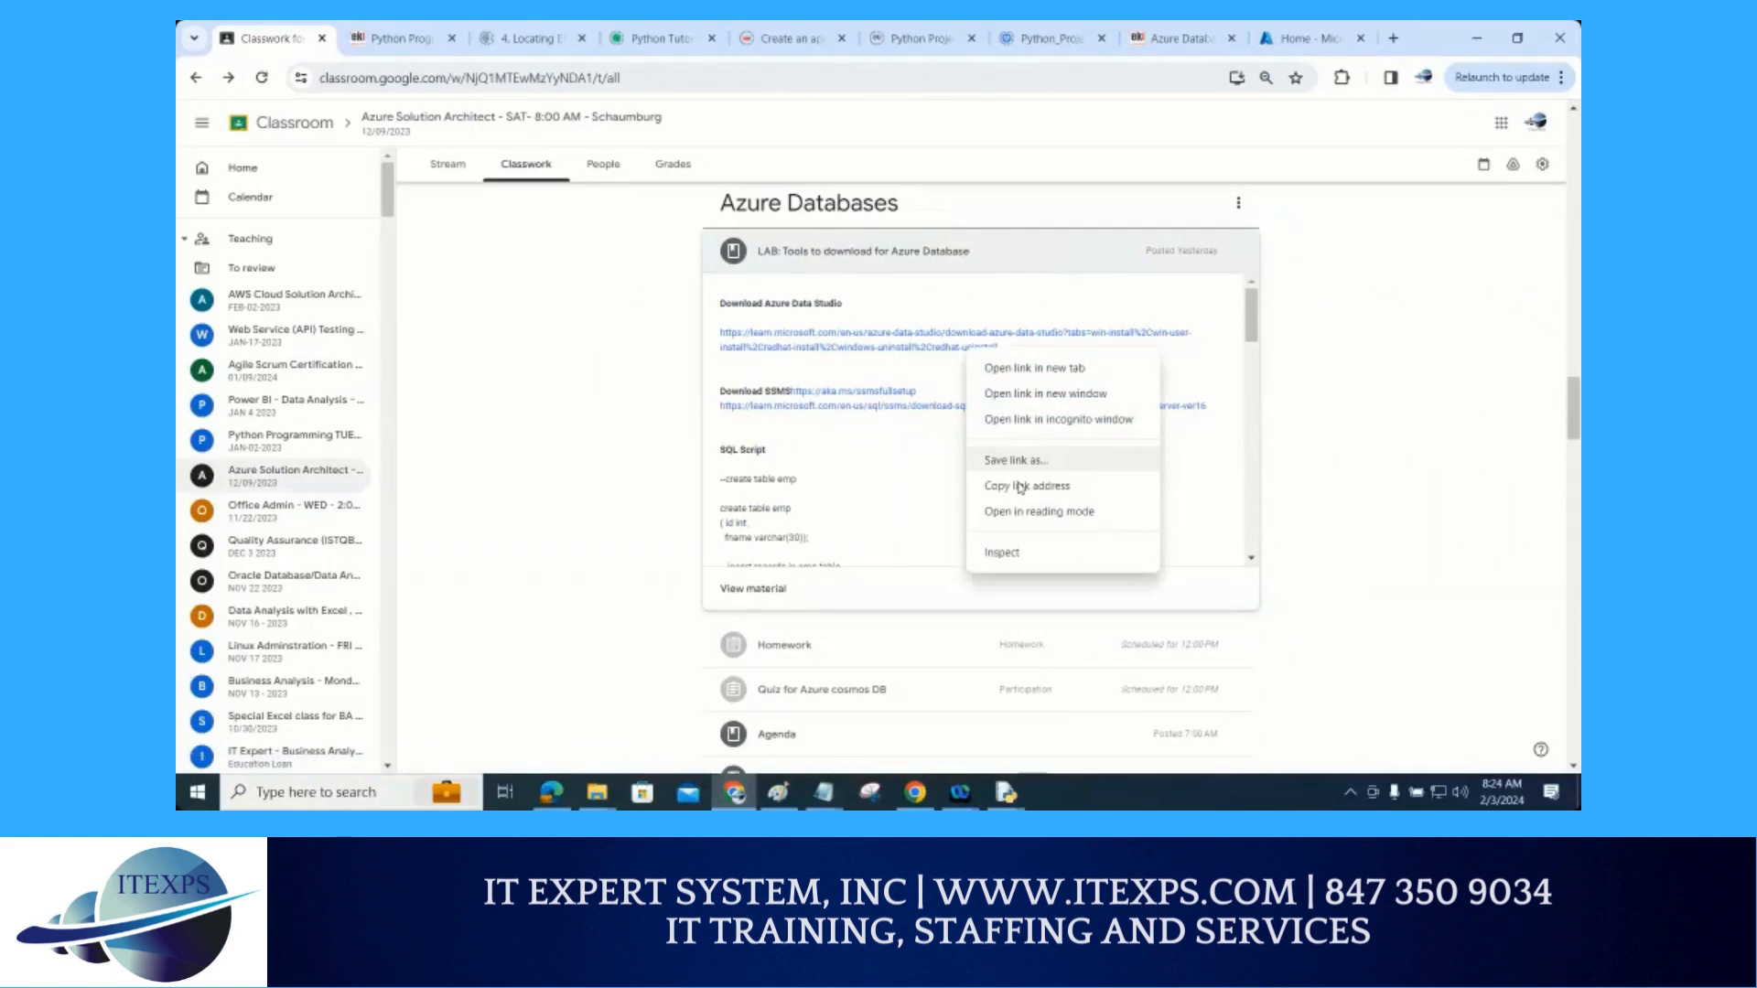
left_click(1020, 486)
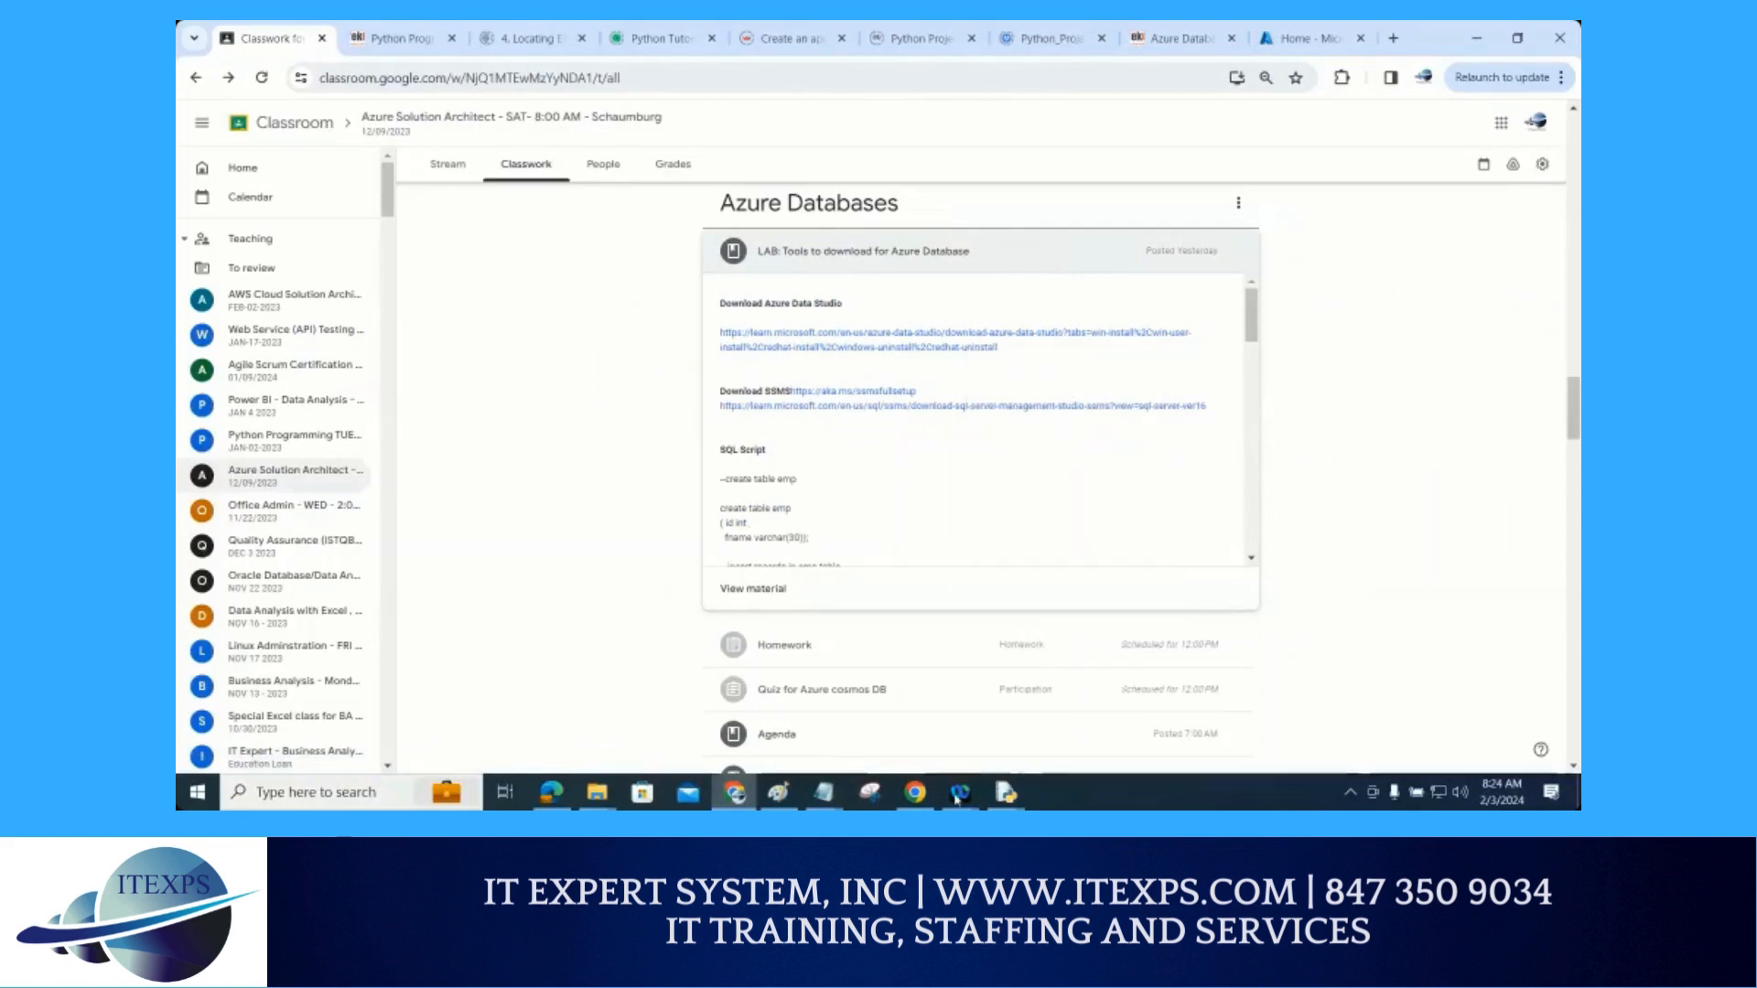
left_click(960, 793)
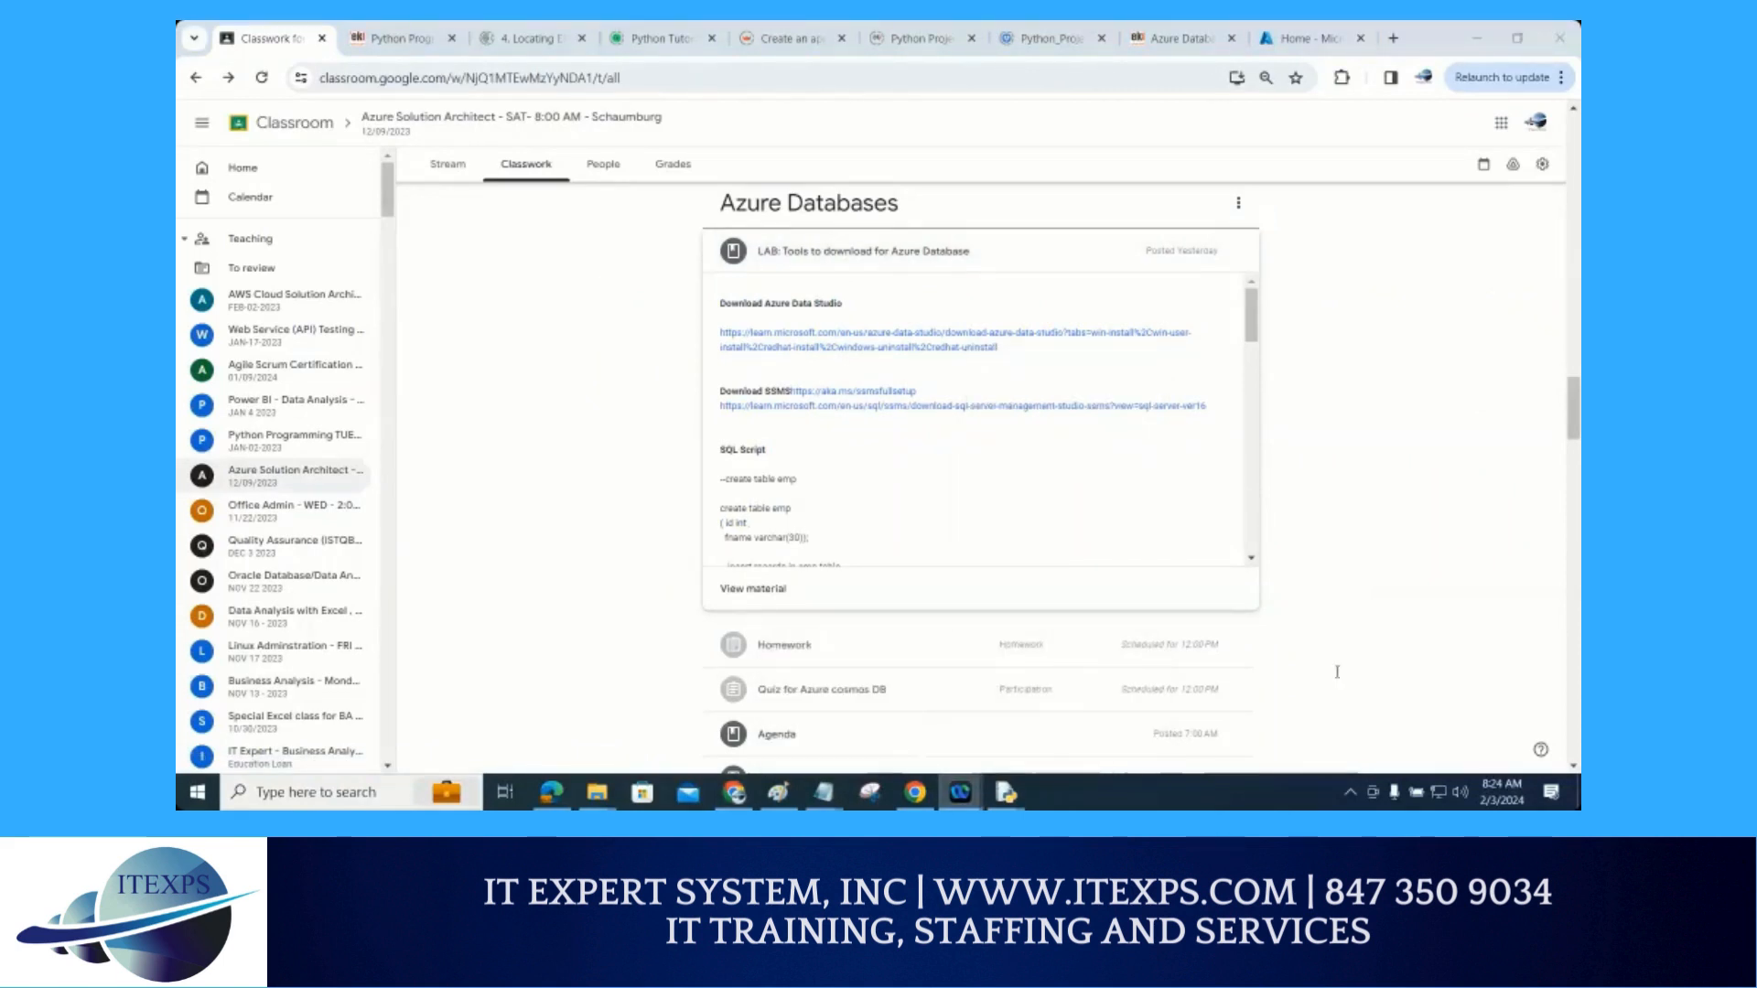
Open the Azure Data Studio download page from the lab material and download the x64 Windows User Installer
left_click(1157, 341, "ctrl")
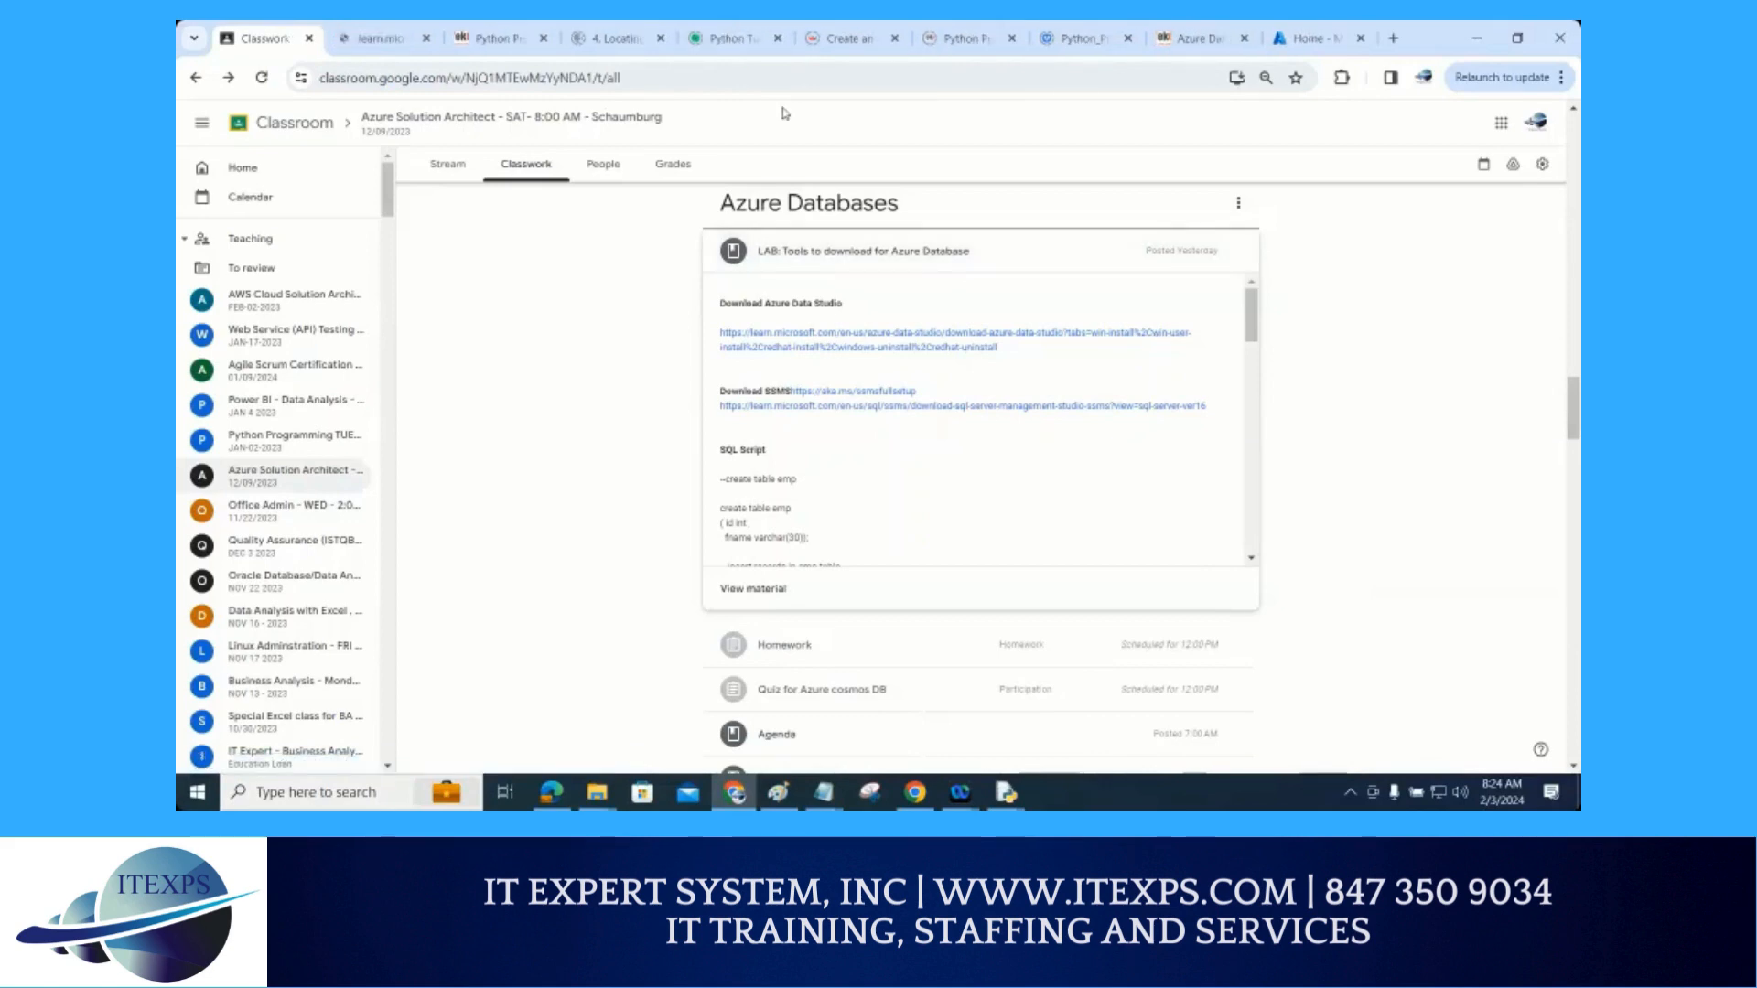
left_click(380, 39)
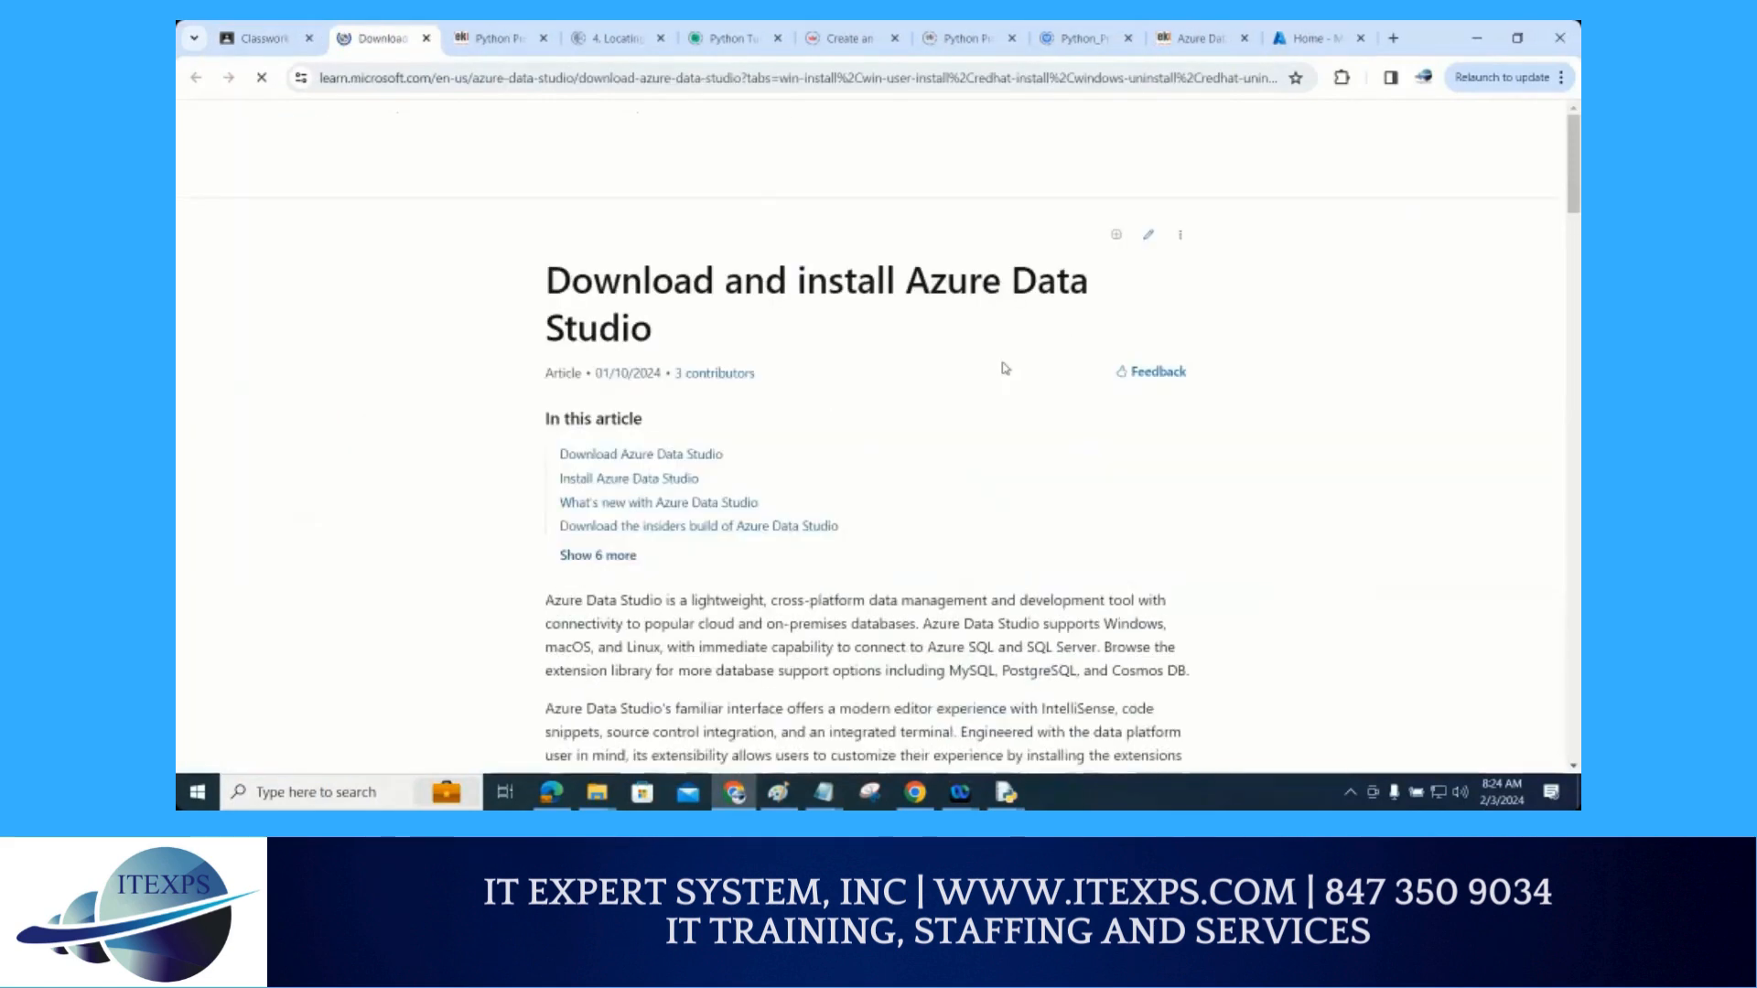
scroll(1001, 375, "down", 1)
scroll(1001, 375, "down", 3)
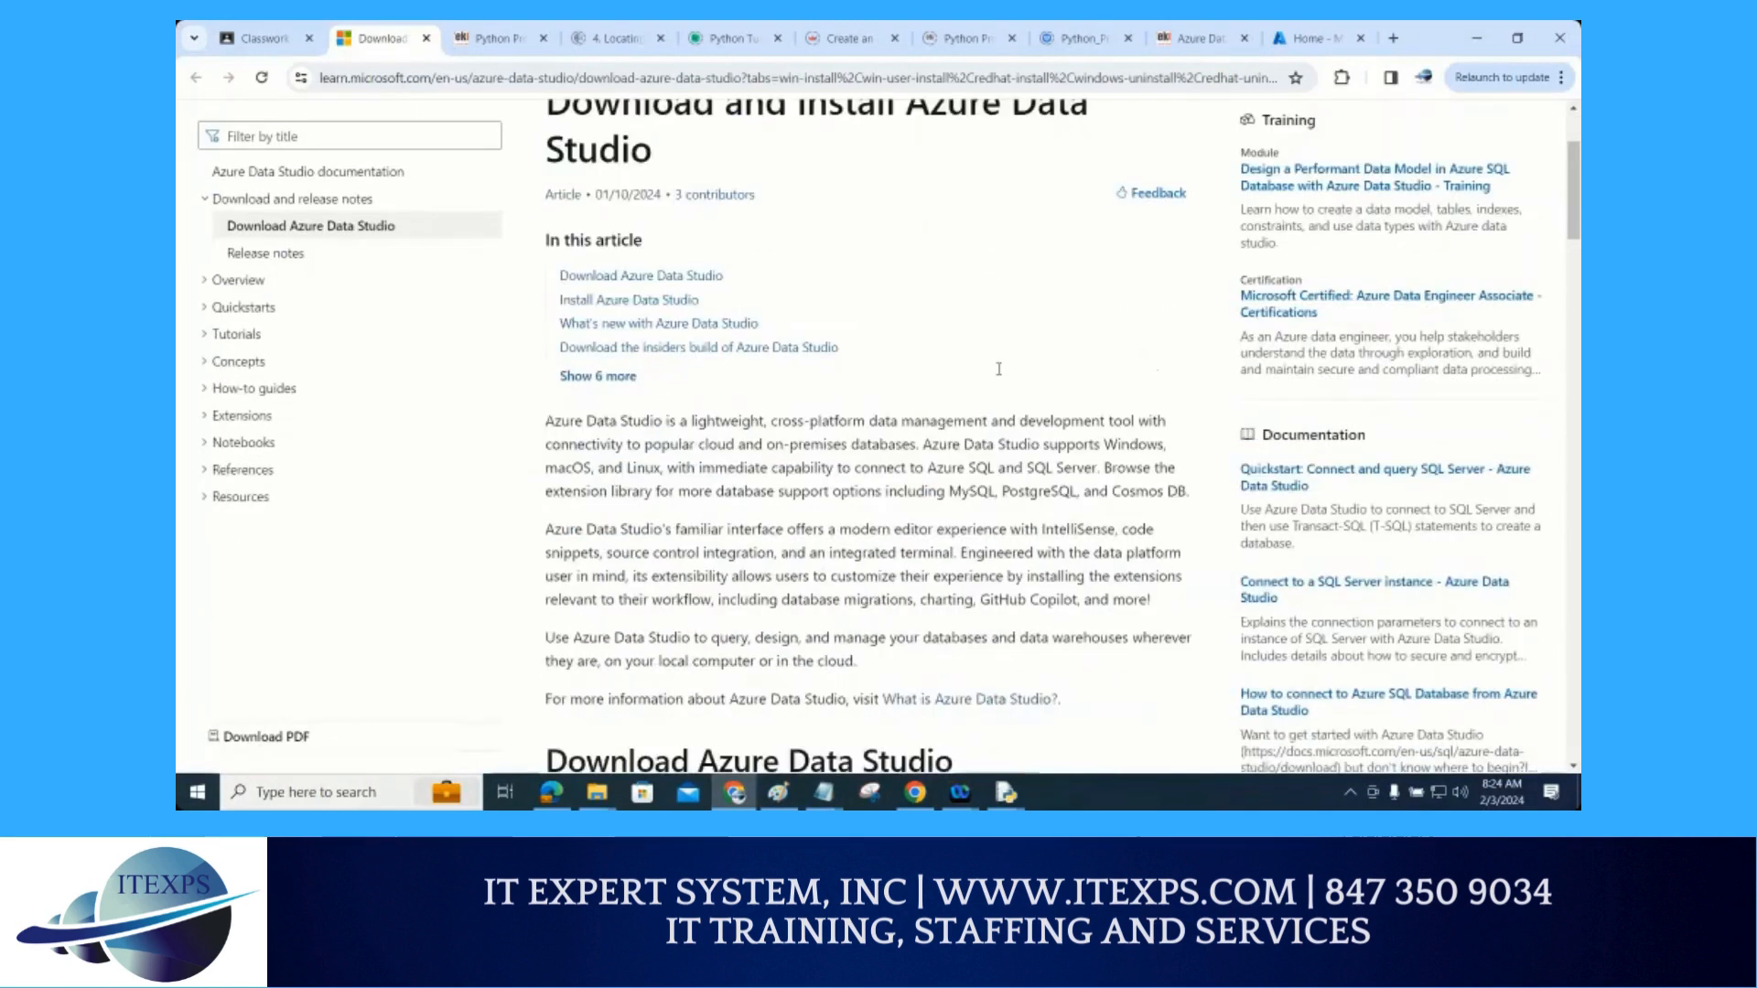
scroll(1001, 375, "down", 5)
scroll(1000, 375, "down", 3)
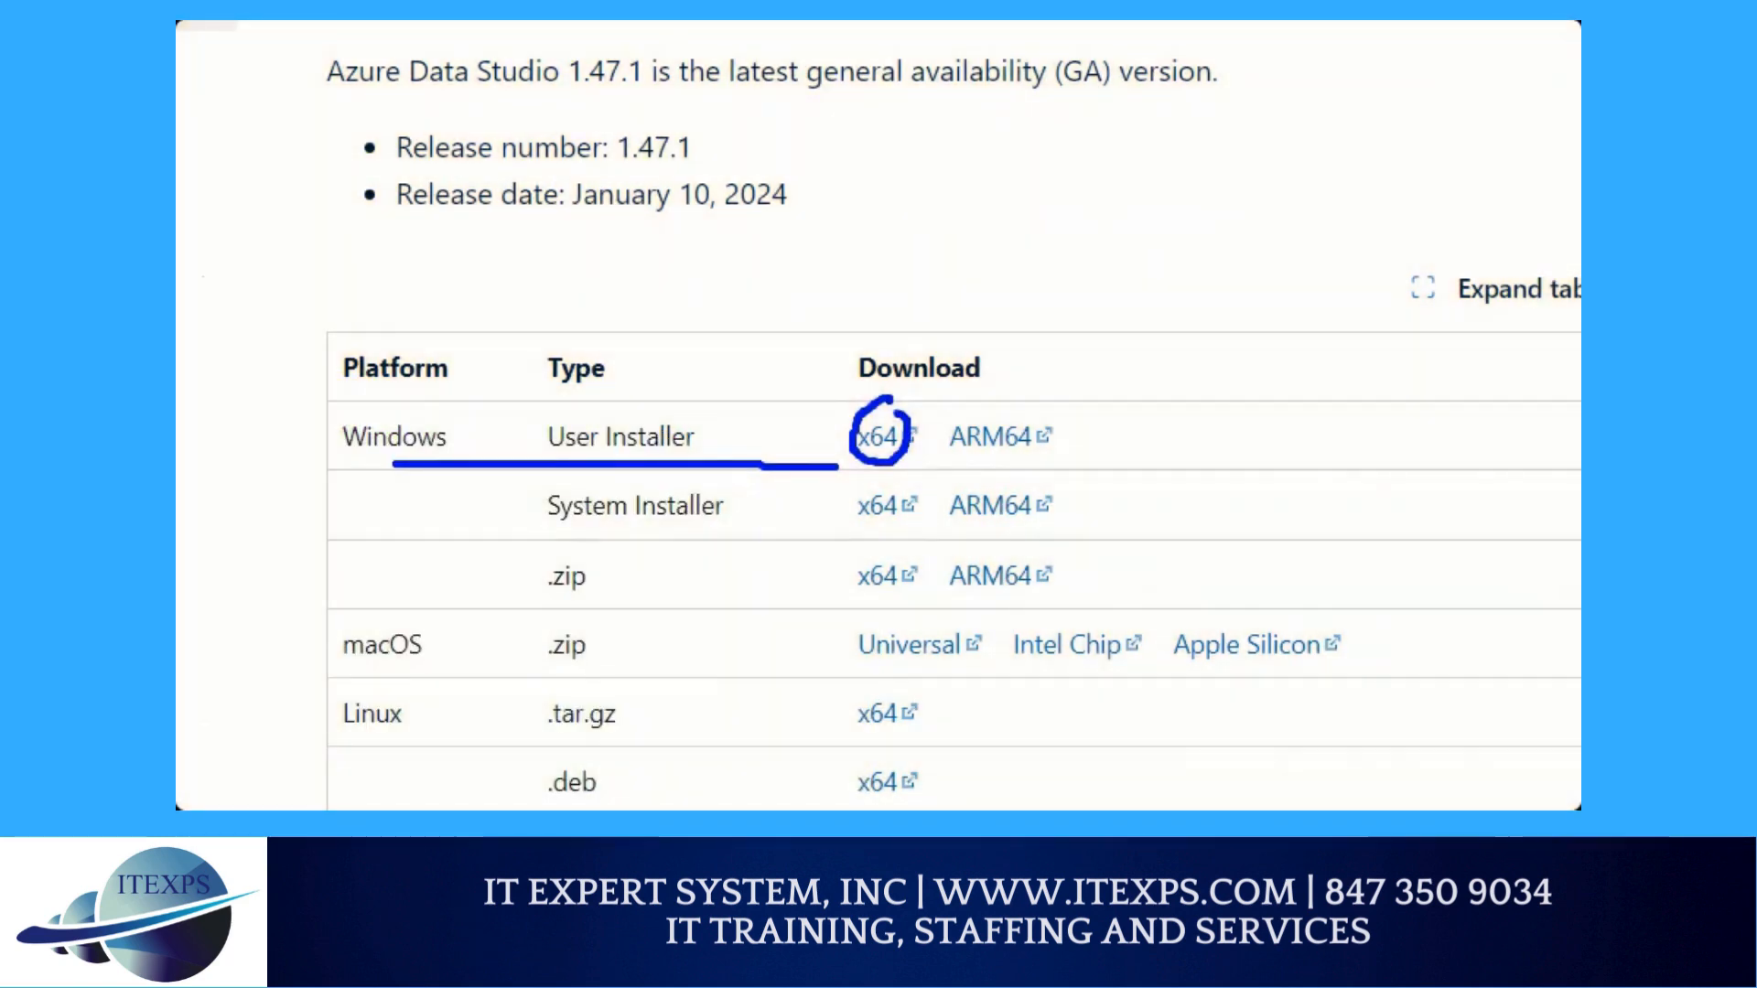
left_click(884, 443)
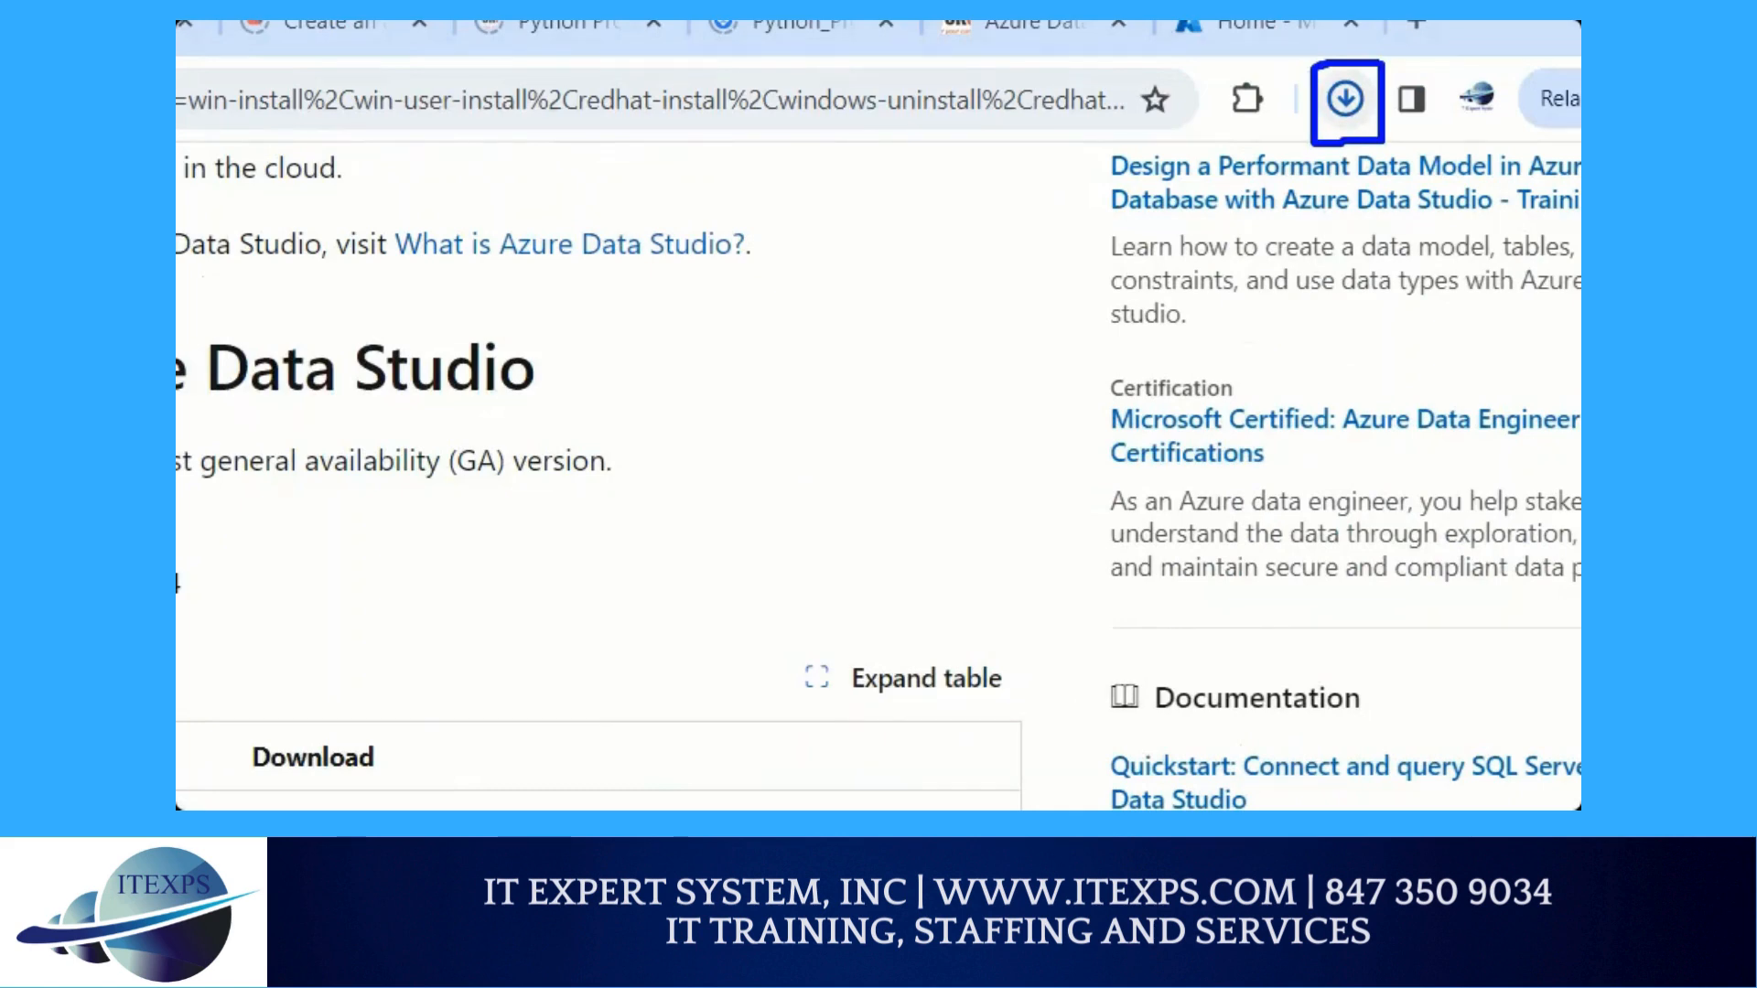
Run the downloaded Azure Data Studio installer, accept the license agreement and install with the default settings
left_click(1345, 98)
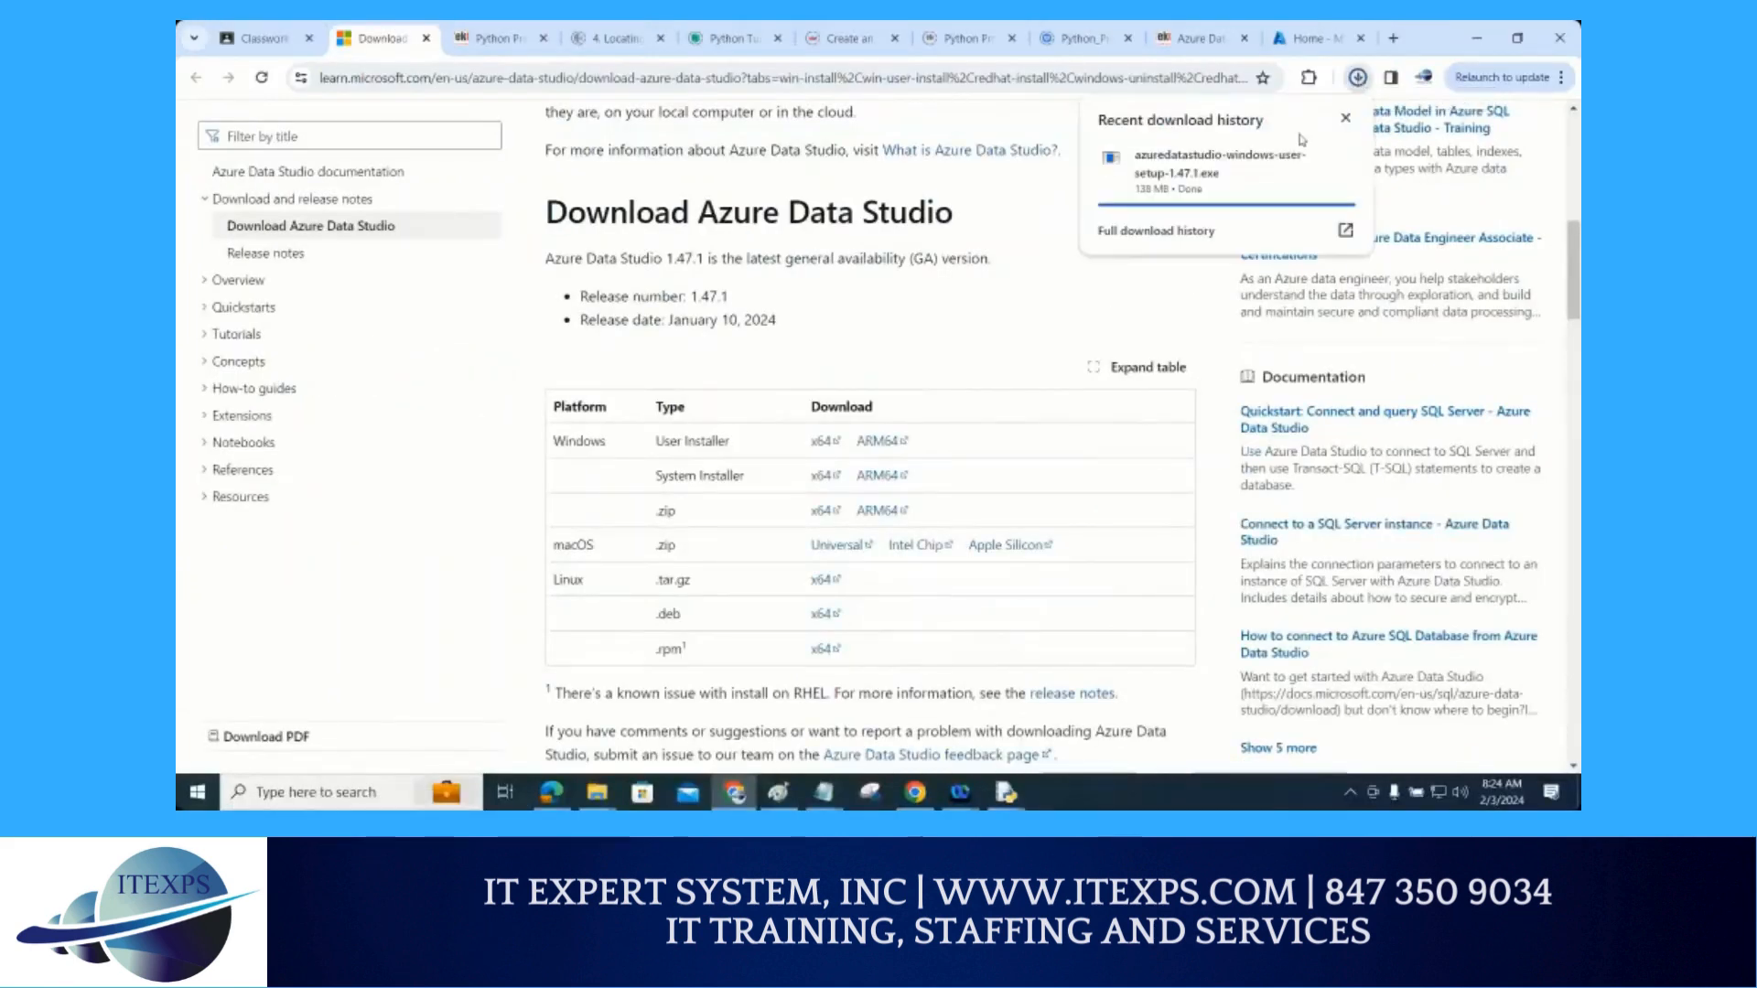
left_click(1155, 174)
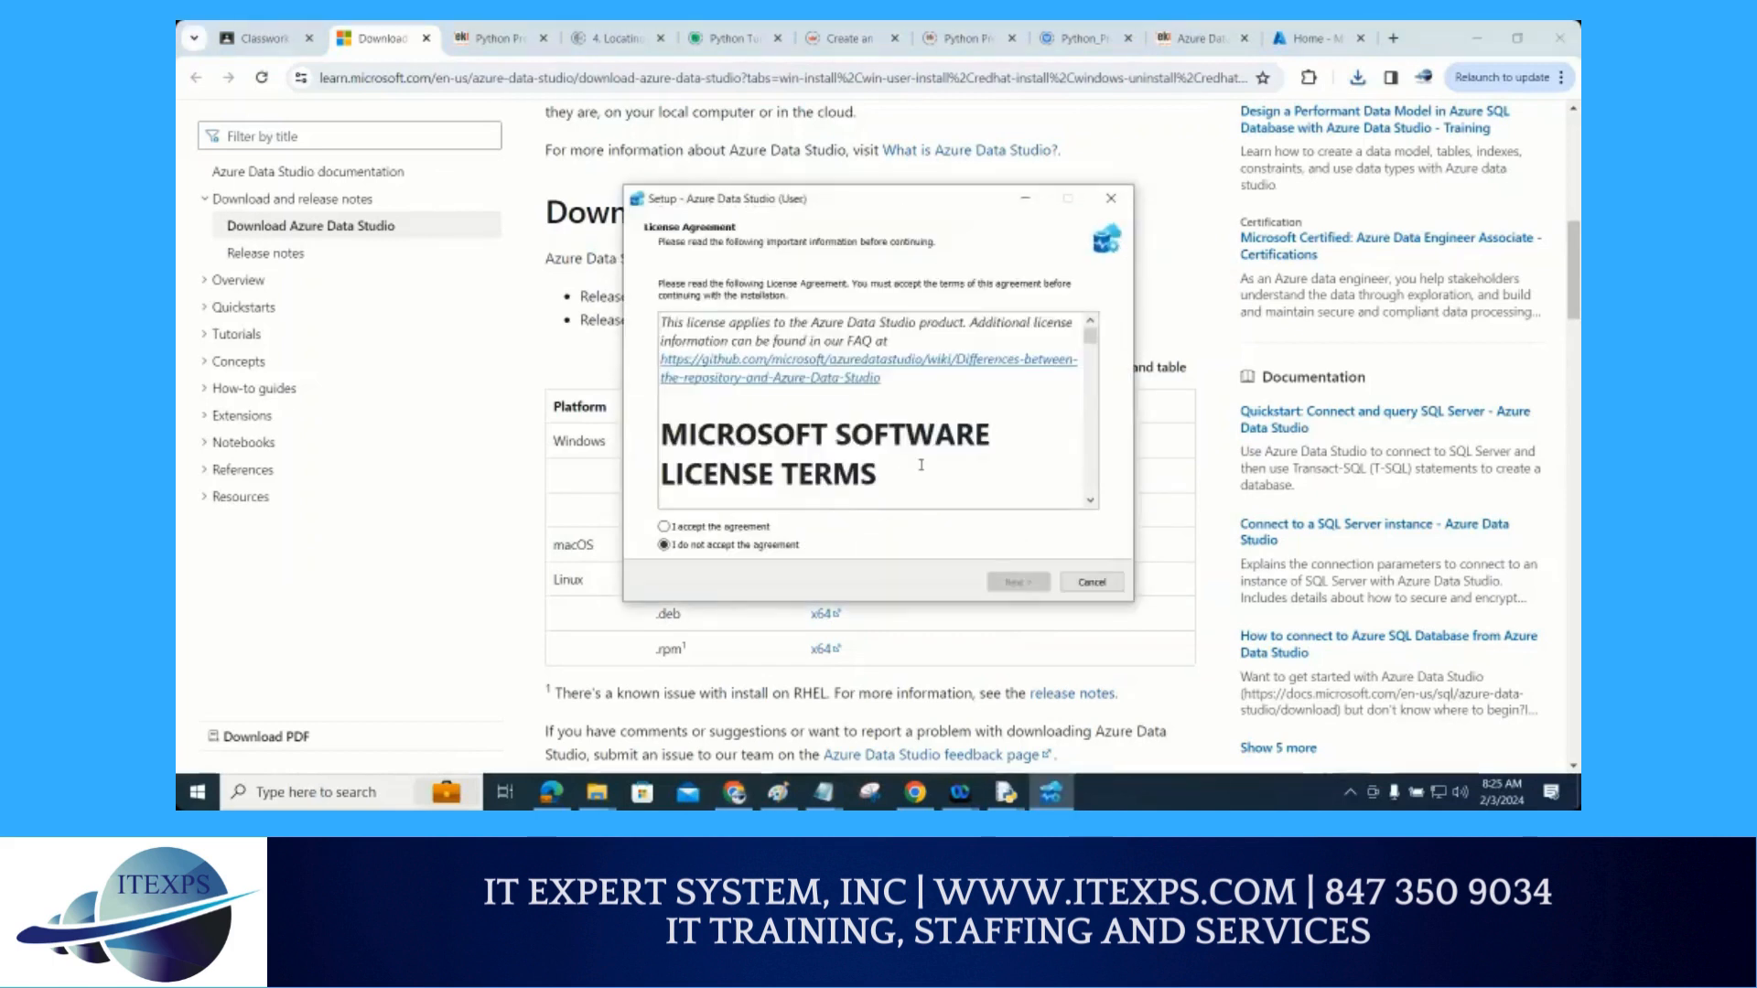
left_click(725, 527)
left_click(1007, 584)
left_click(1008, 588)
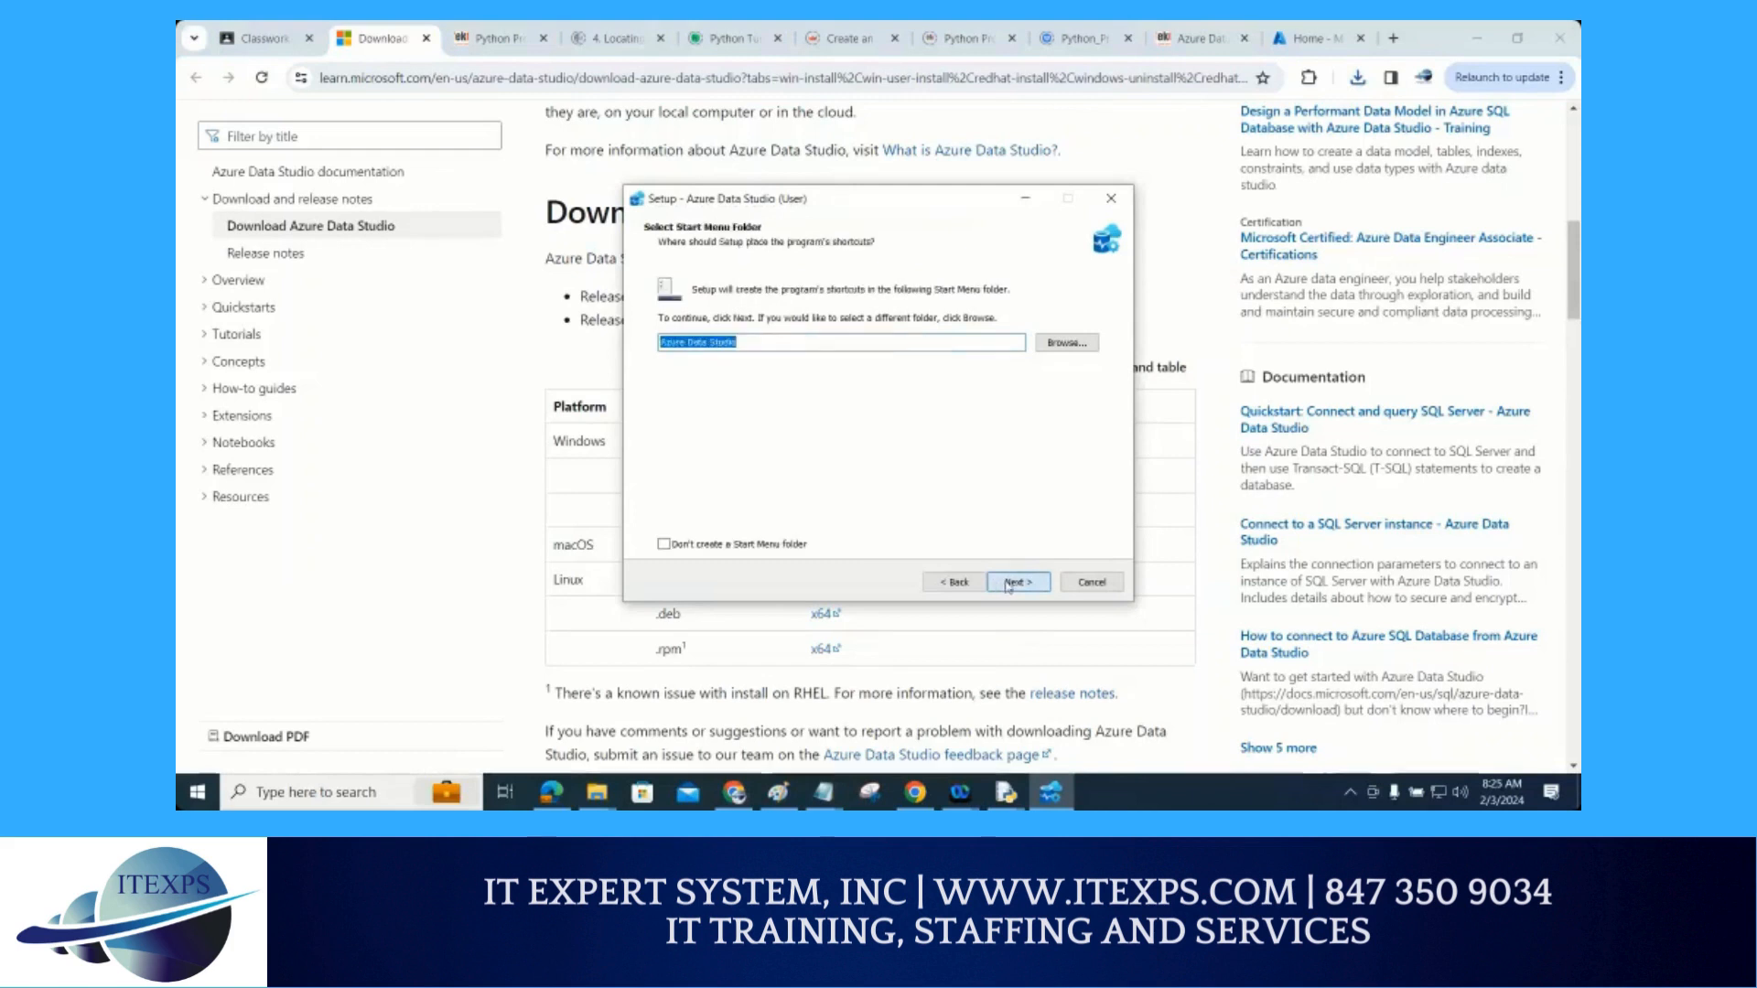
left_click(1009, 587)
left_click(1009, 587)
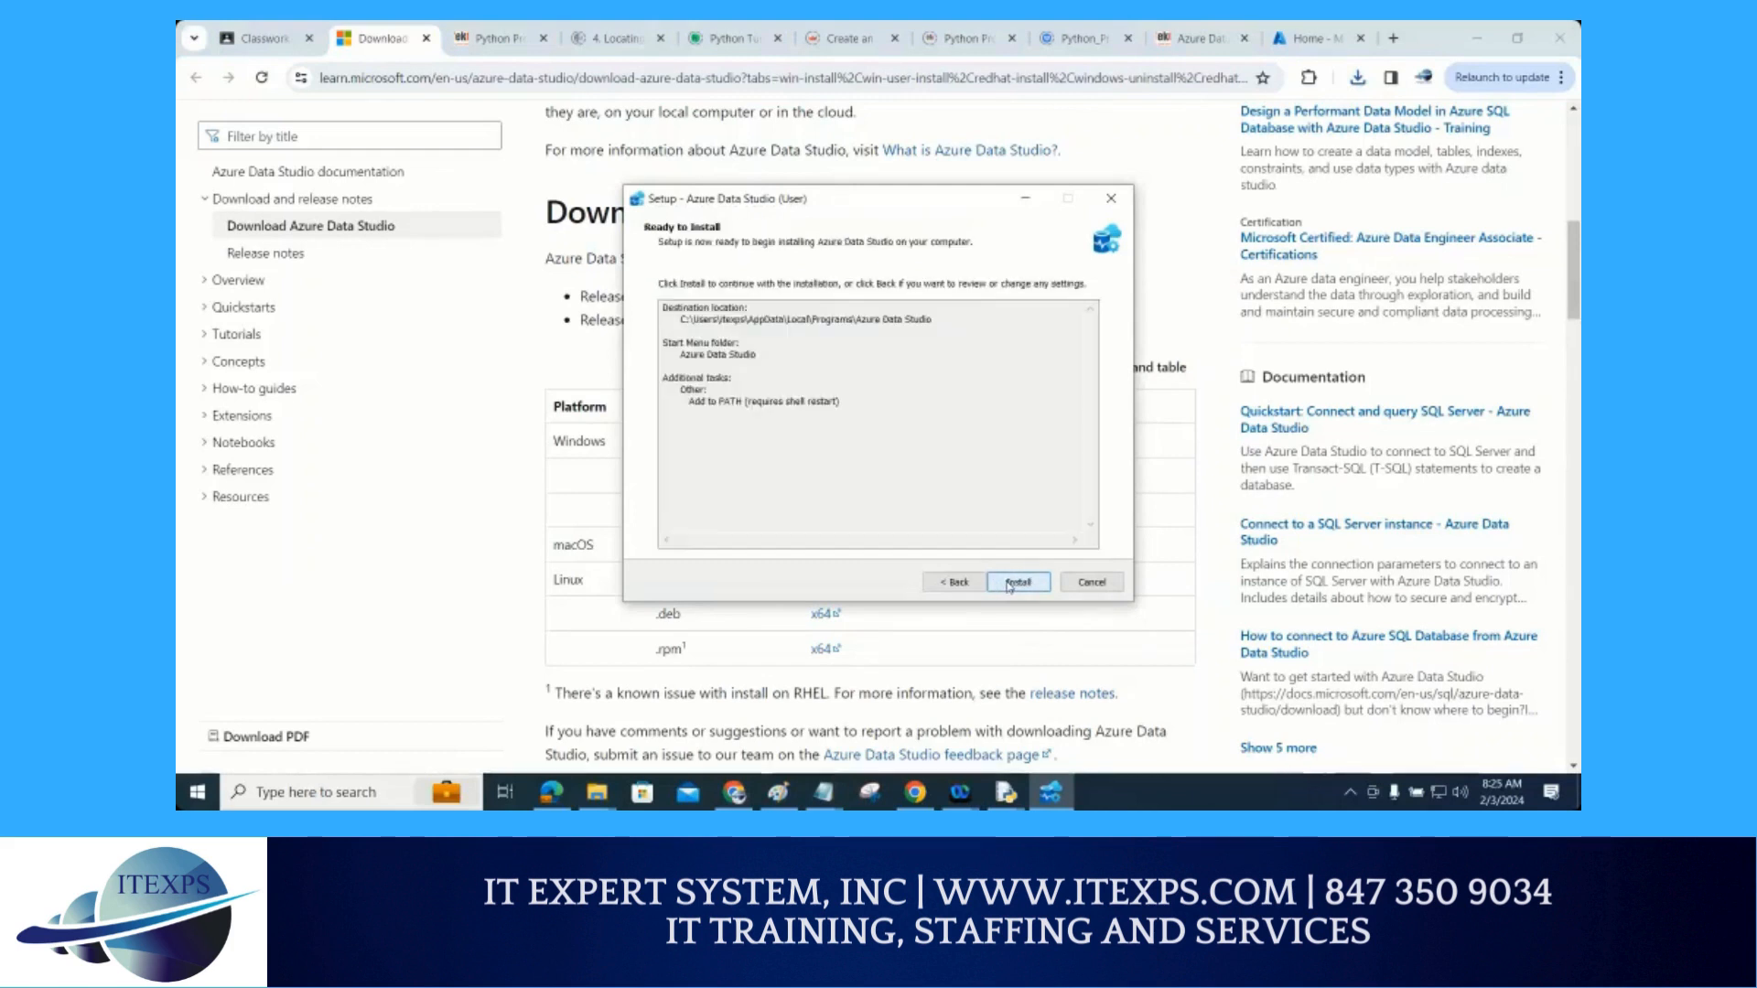
left_click(1008, 584)
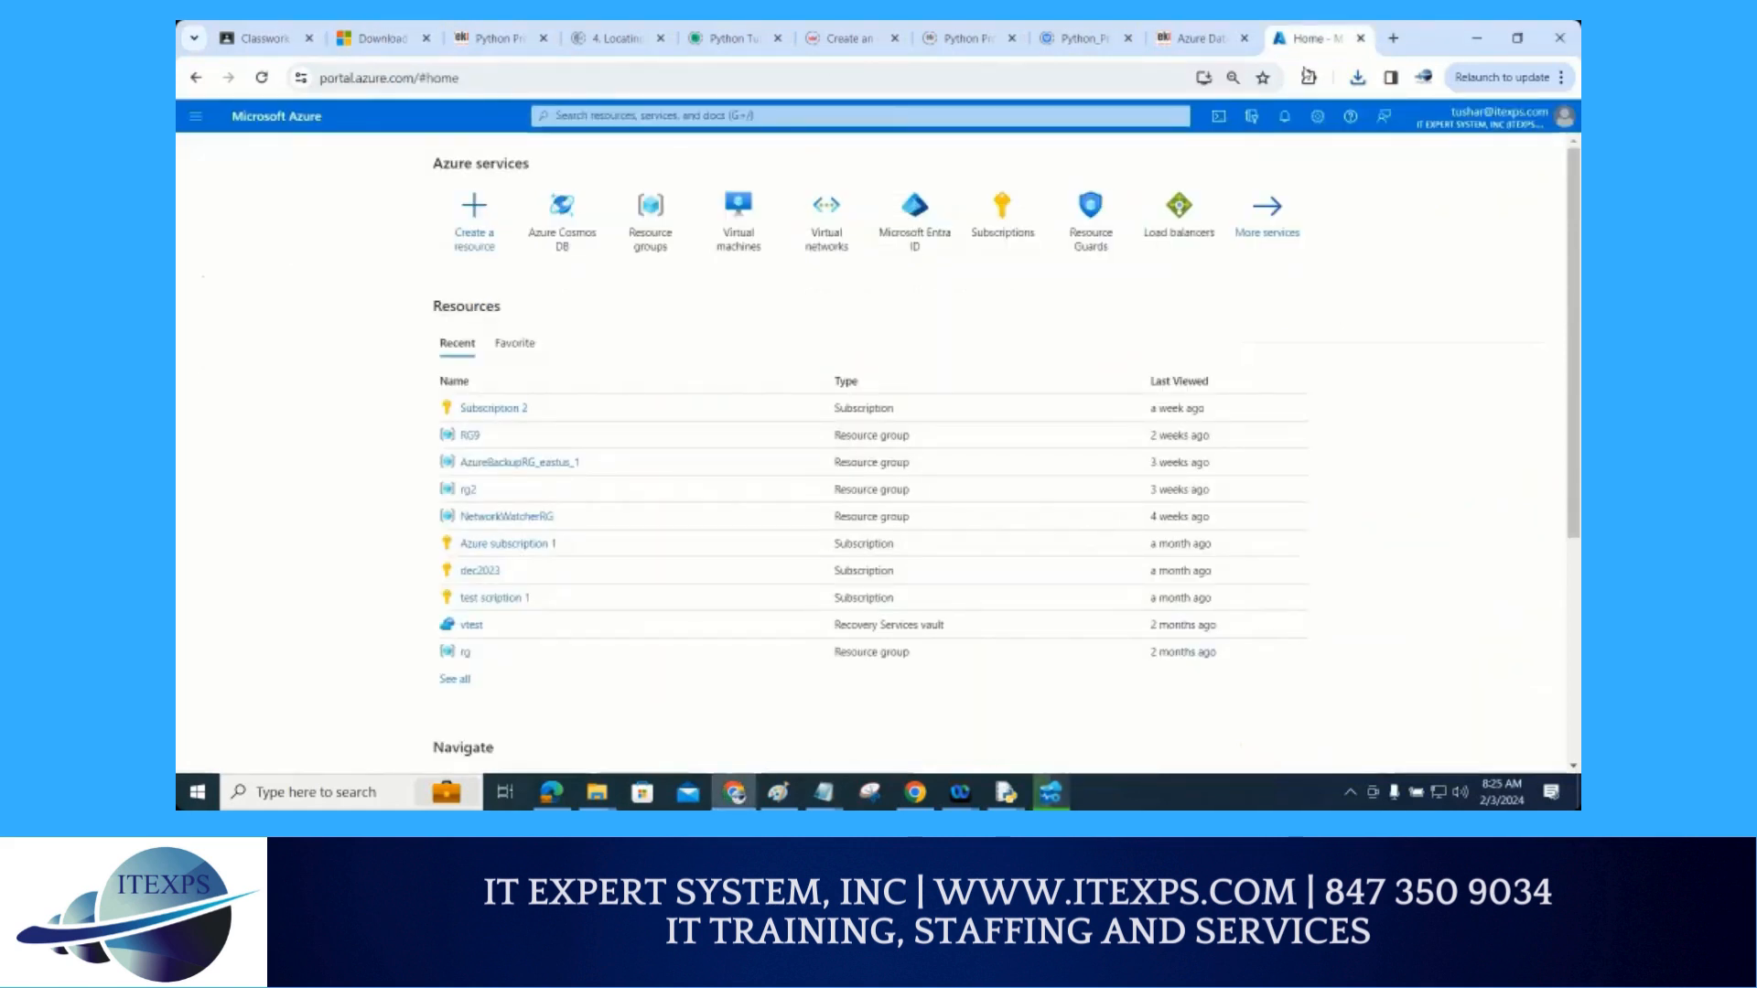
Search the Azure portal's resources and services for "sql"
left_click(658, 115)
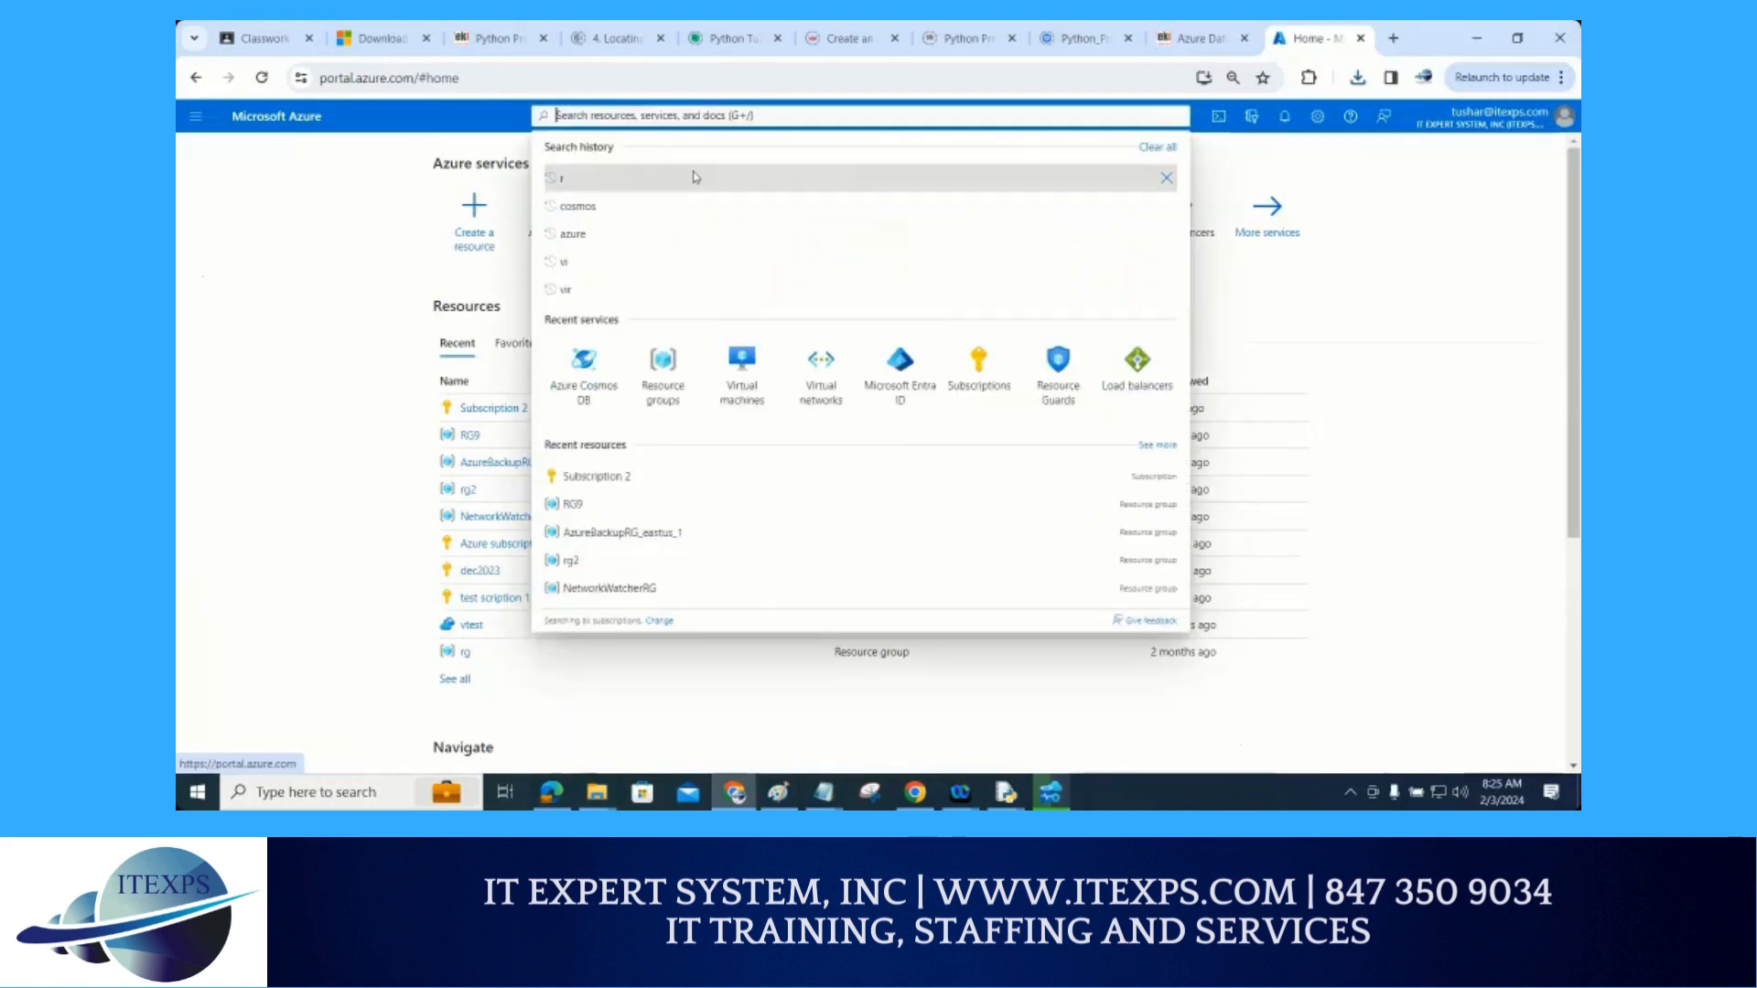
type("sql")
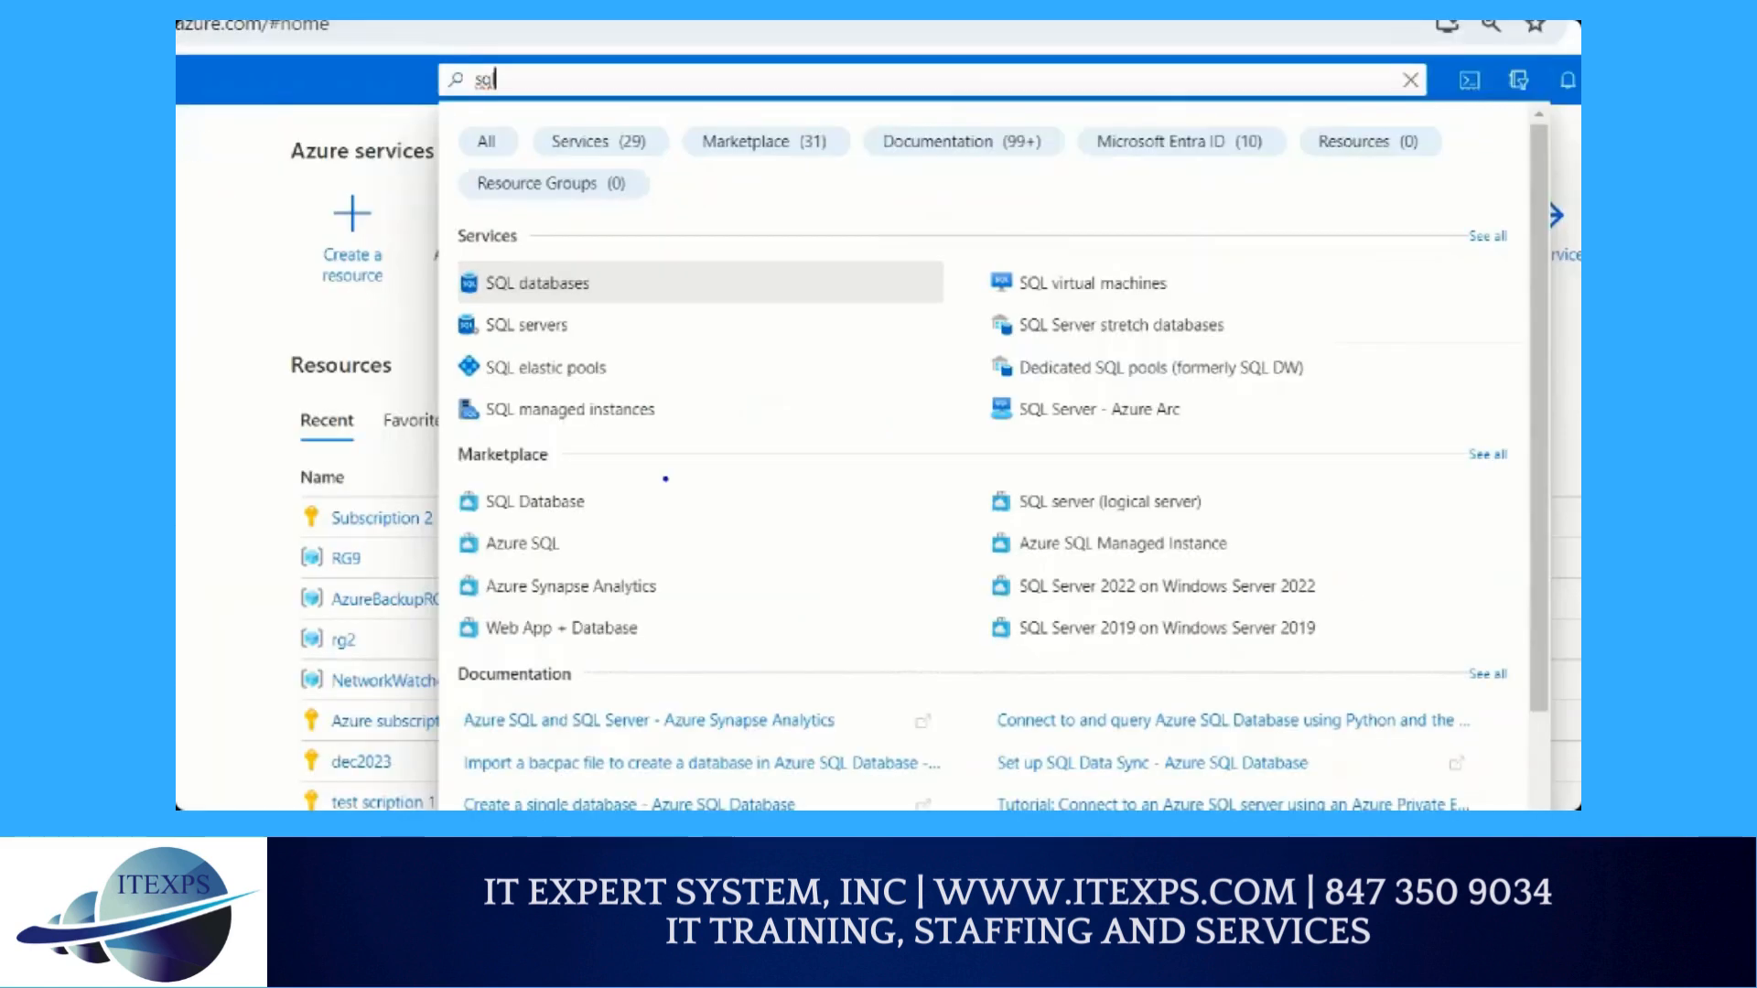
left_click_drag(485, 563, 597, 547)
left_click_drag(492, 518, 572, 520)
left_click_drag(489, 291, 612, 295)
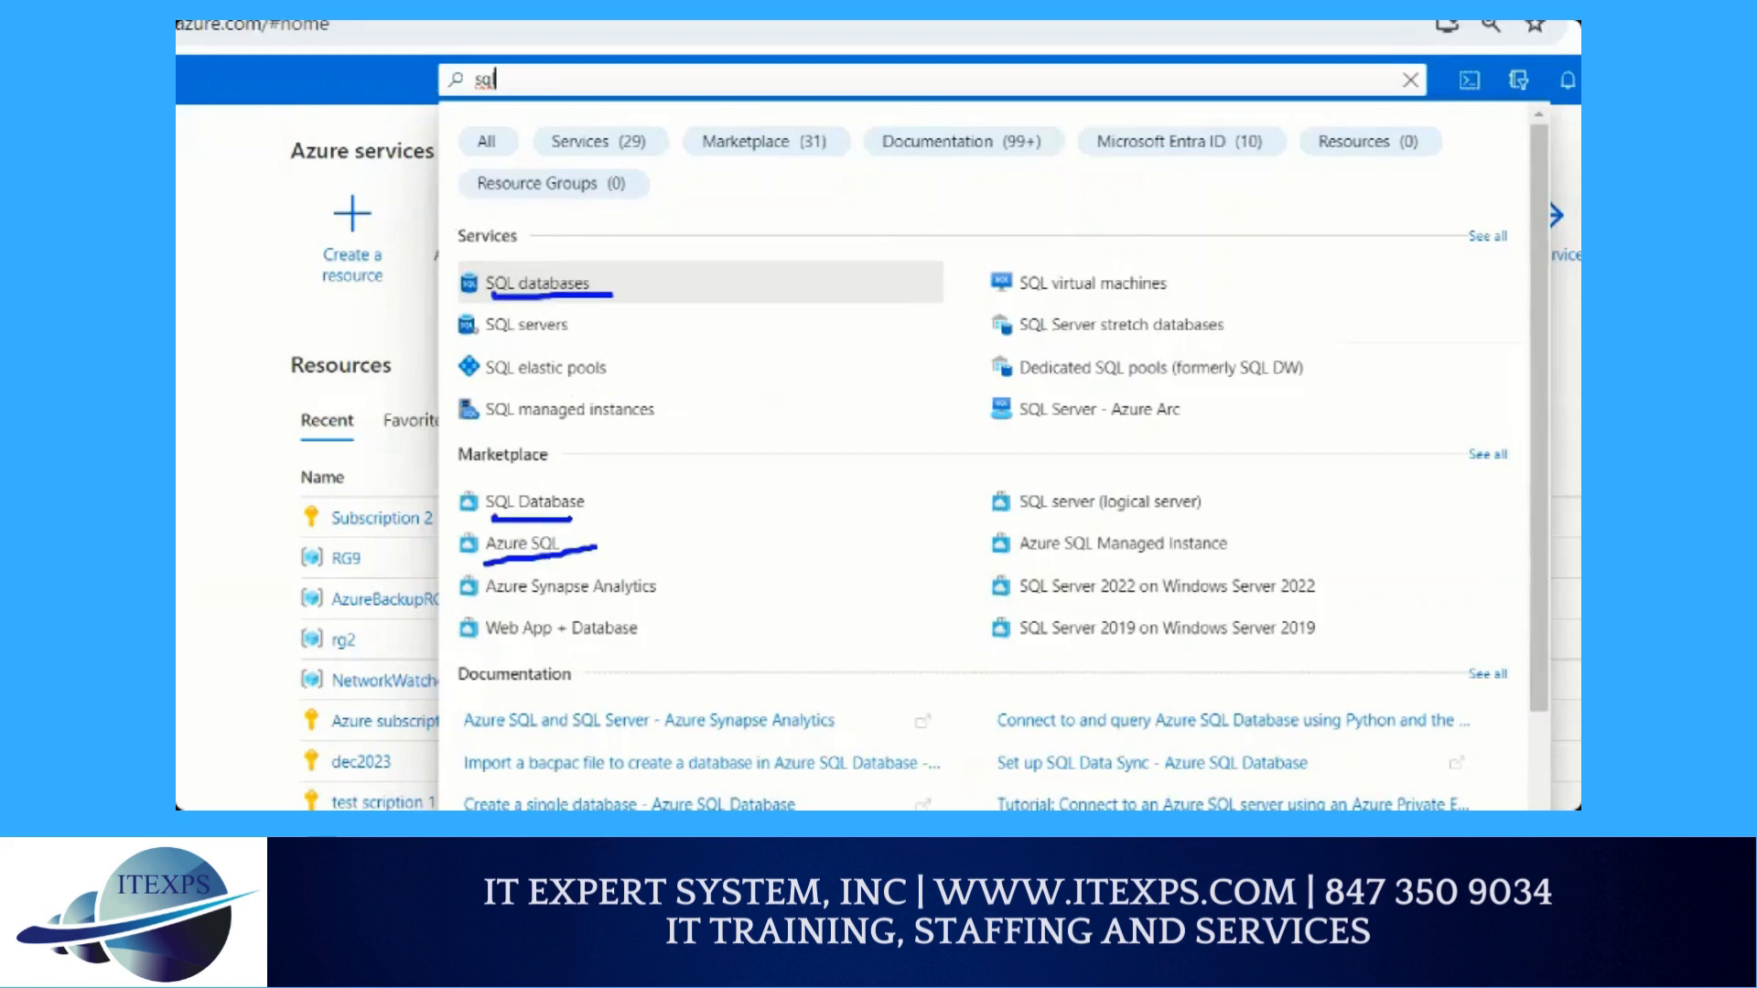
left_click_drag(488, 345, 592, 340)
left_click_drag(509, 428, 638, 428)
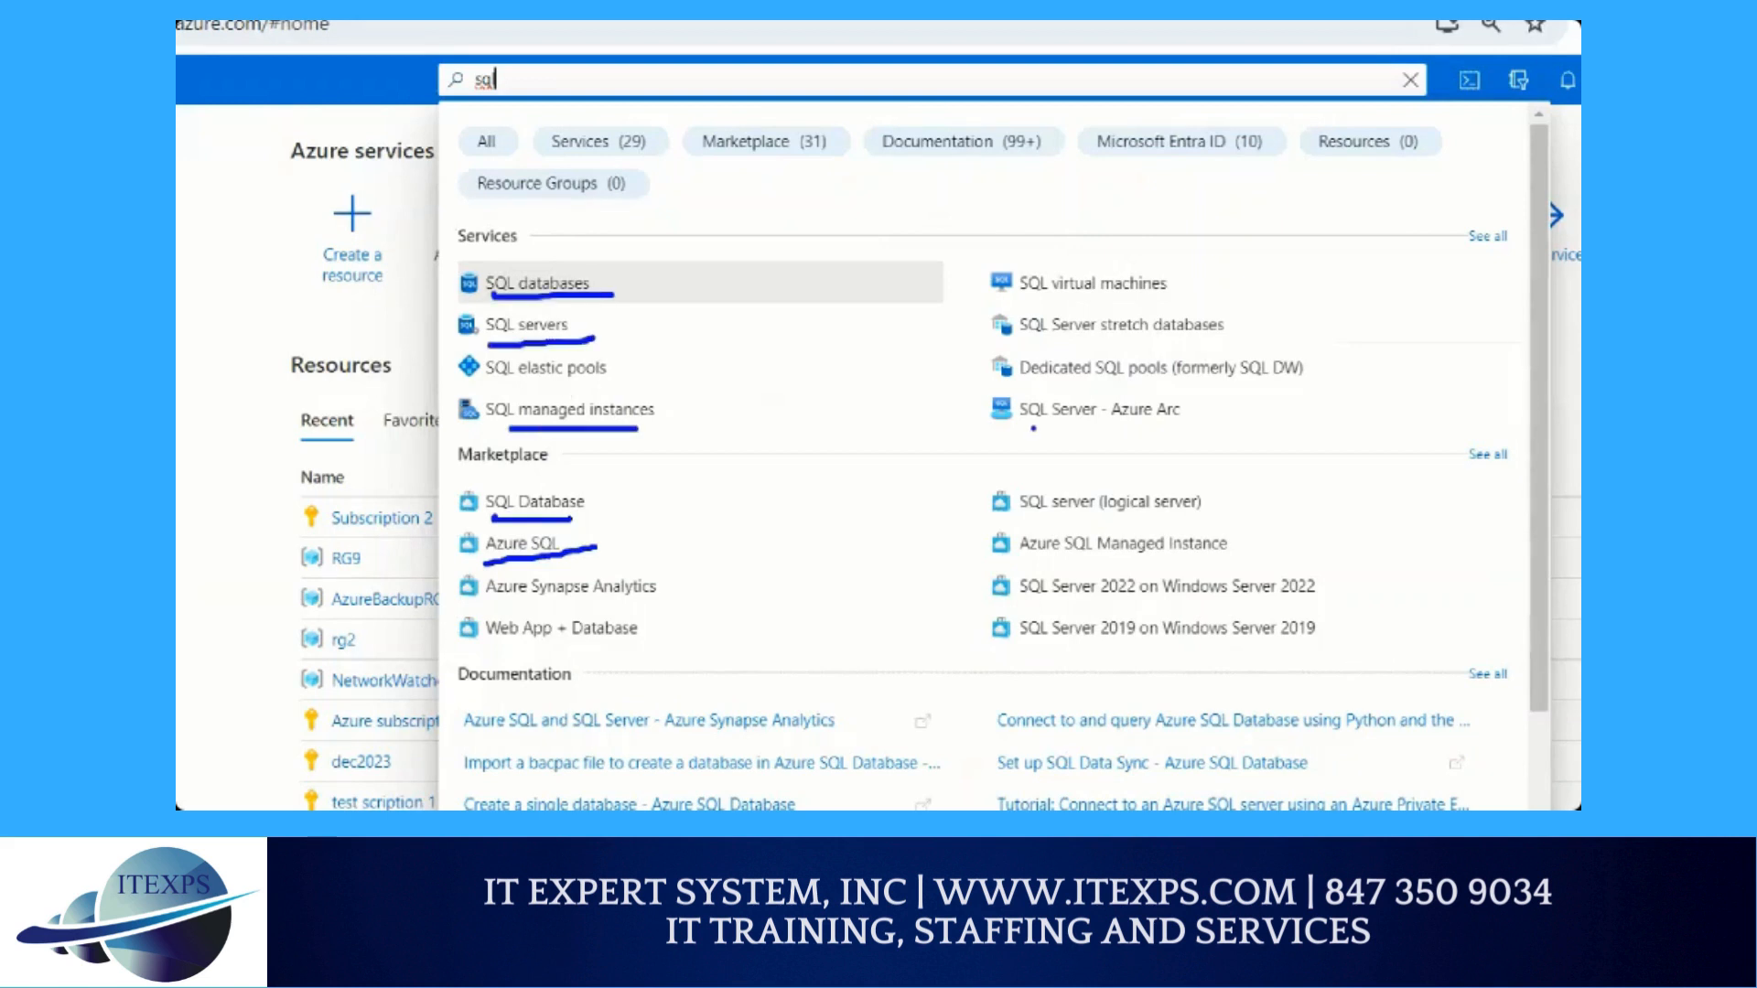
mouse_move(1018, 426)
left_mouse_down()
mouse_move(1180, 429)
mouse_move(1346, 389)
left_mouse_up()
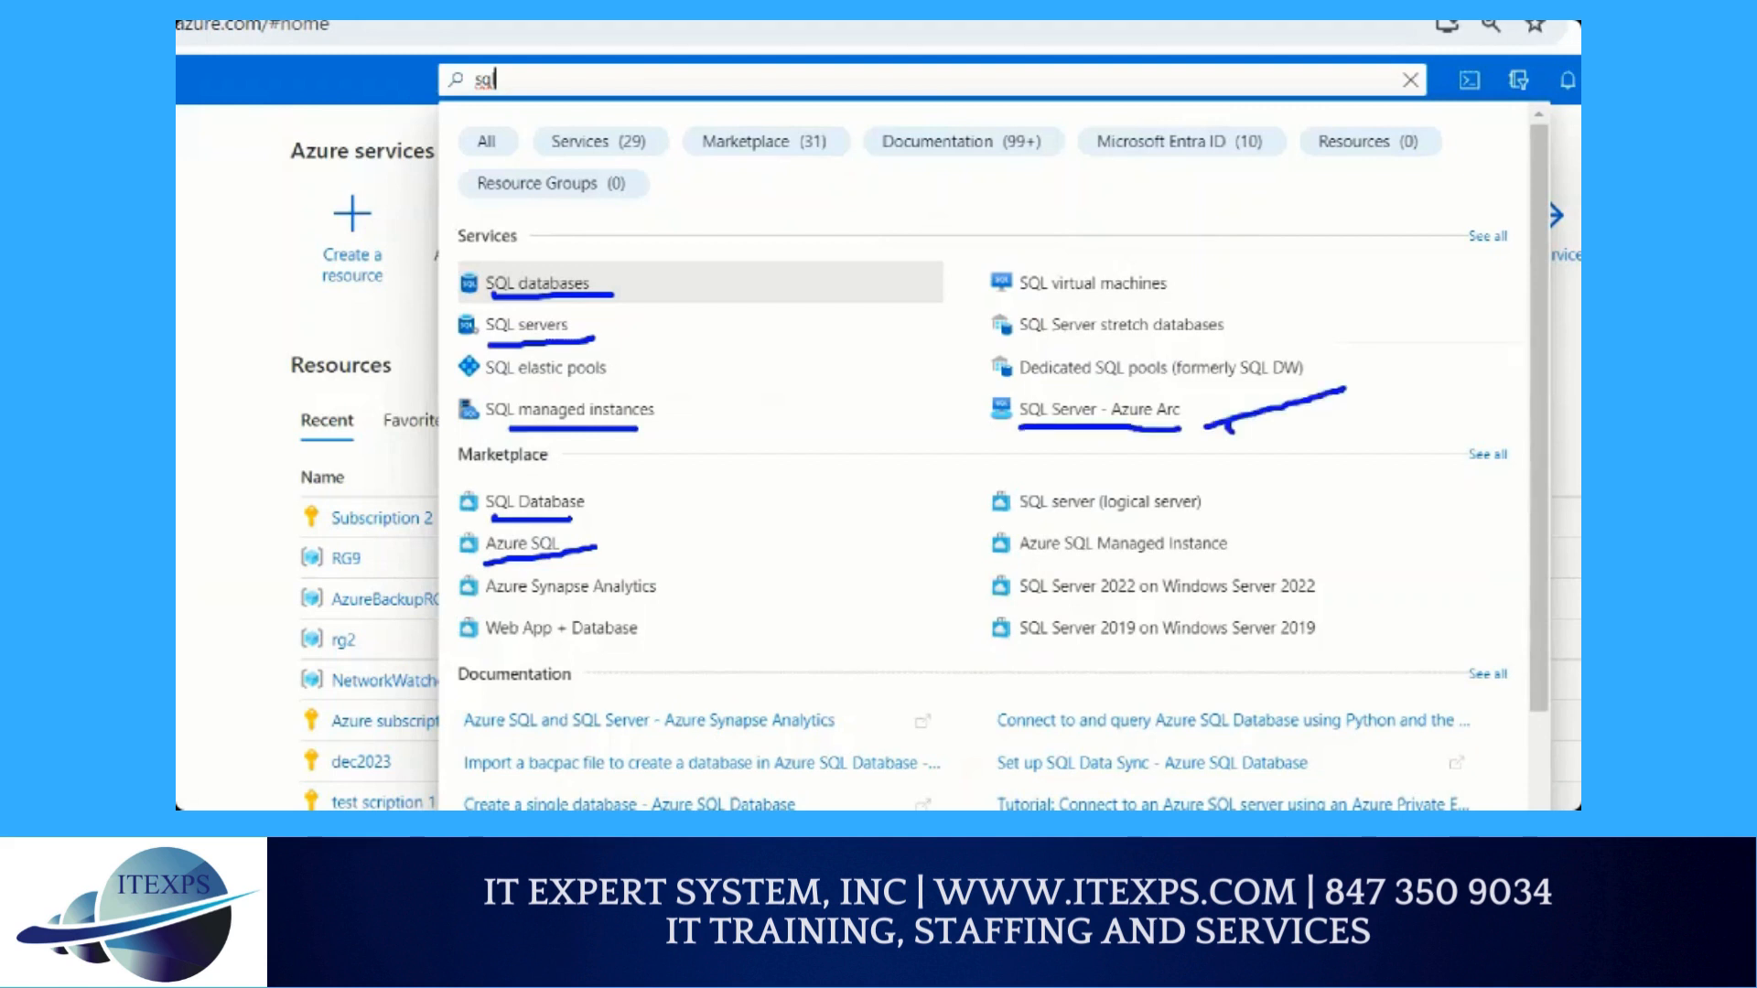
mouse_move(1227, 428)
left_mouse_down()
mouse_move(1395, 505)
mouse_move(1435, 552)
left_mouse_up()
left_click_drag(1005, 295, 1201, 308)
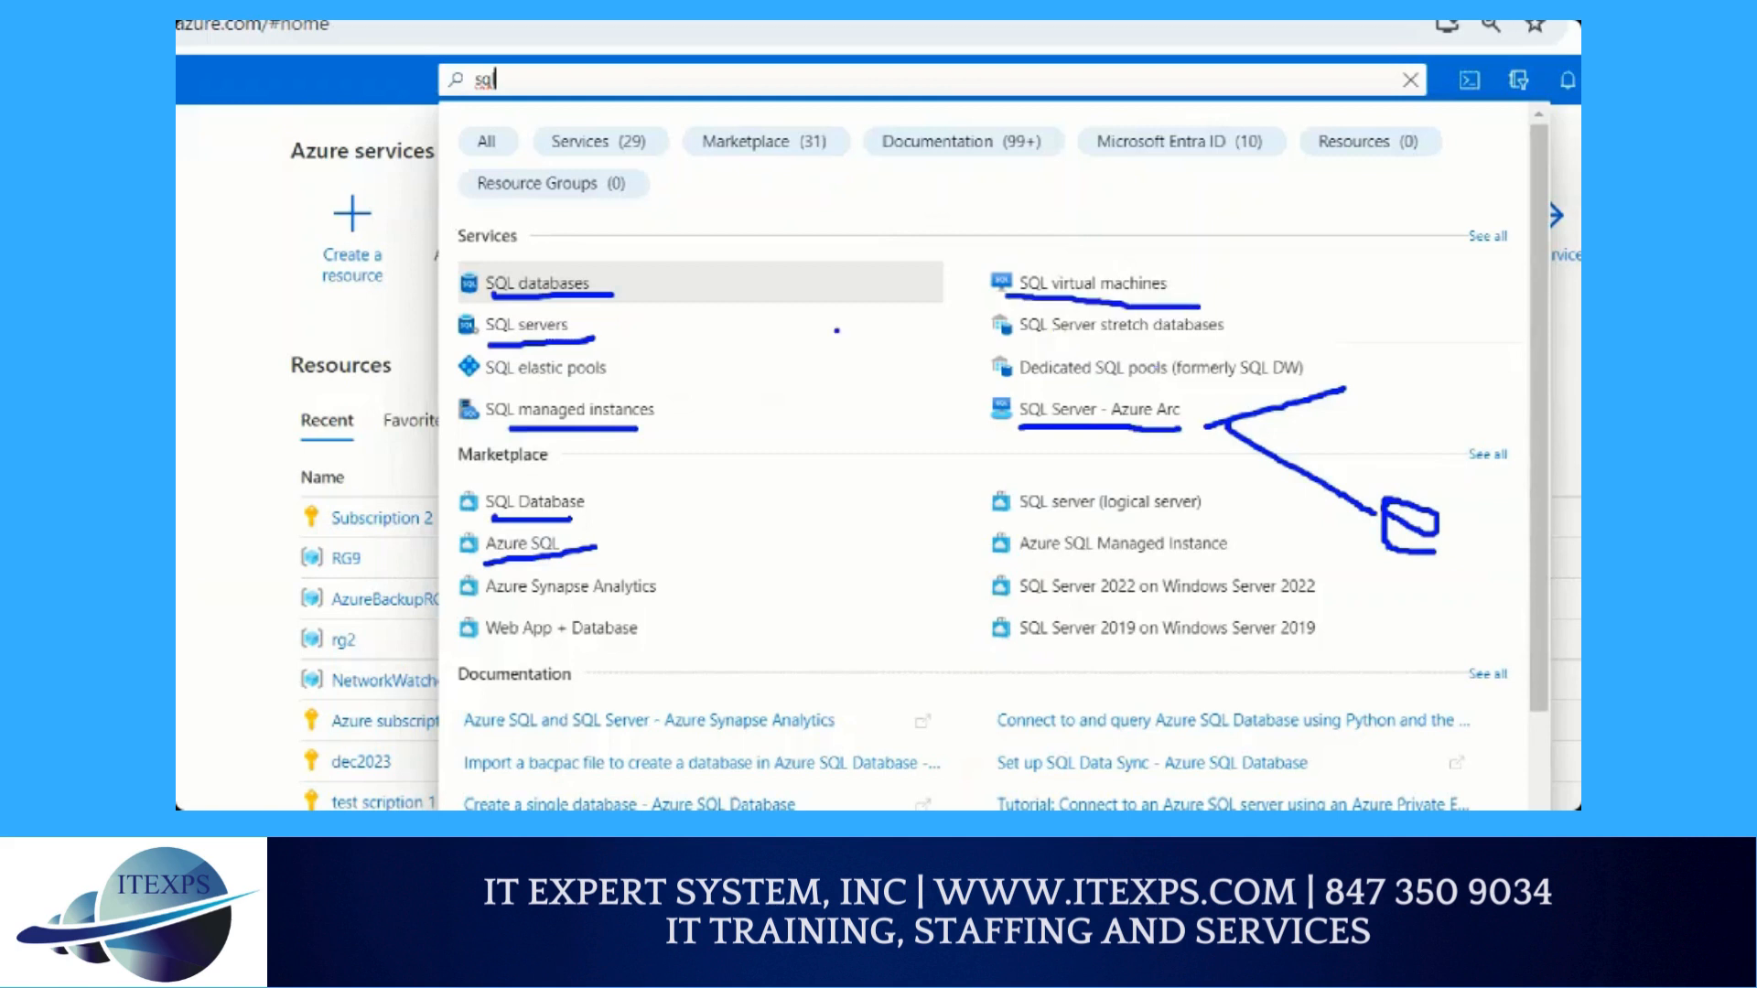
mouse_move(463, 259)
left_mouse_down()
mouse_move(604, 260)
mouse_move(544, 301)
mouse_move(459, 265)
mouse_move(652, 285)
left_mouse_up()
mouse_move(651, 284)
left_mouse_down()
mouse_move(447, 268)
mouse_move(649, 291)
left_mouse_up()
left_click_drag(470, 308, 650, 291)
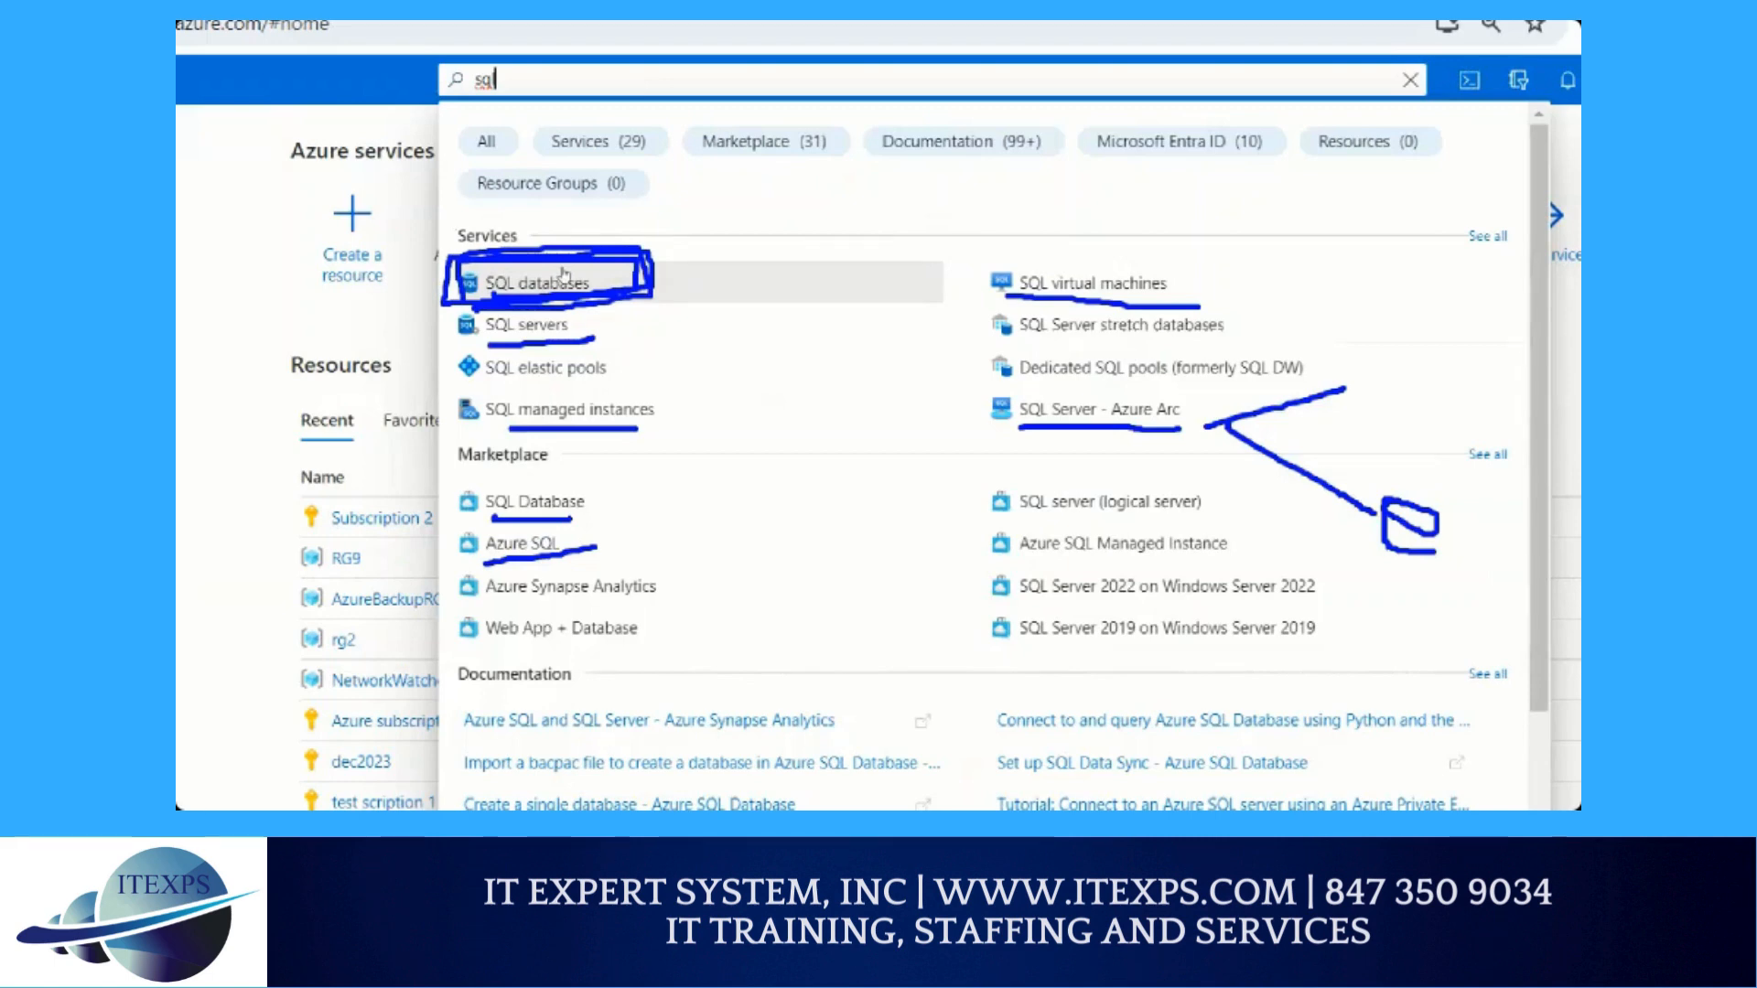
Open the SQL databases service from the search results
left_click(563, 275)
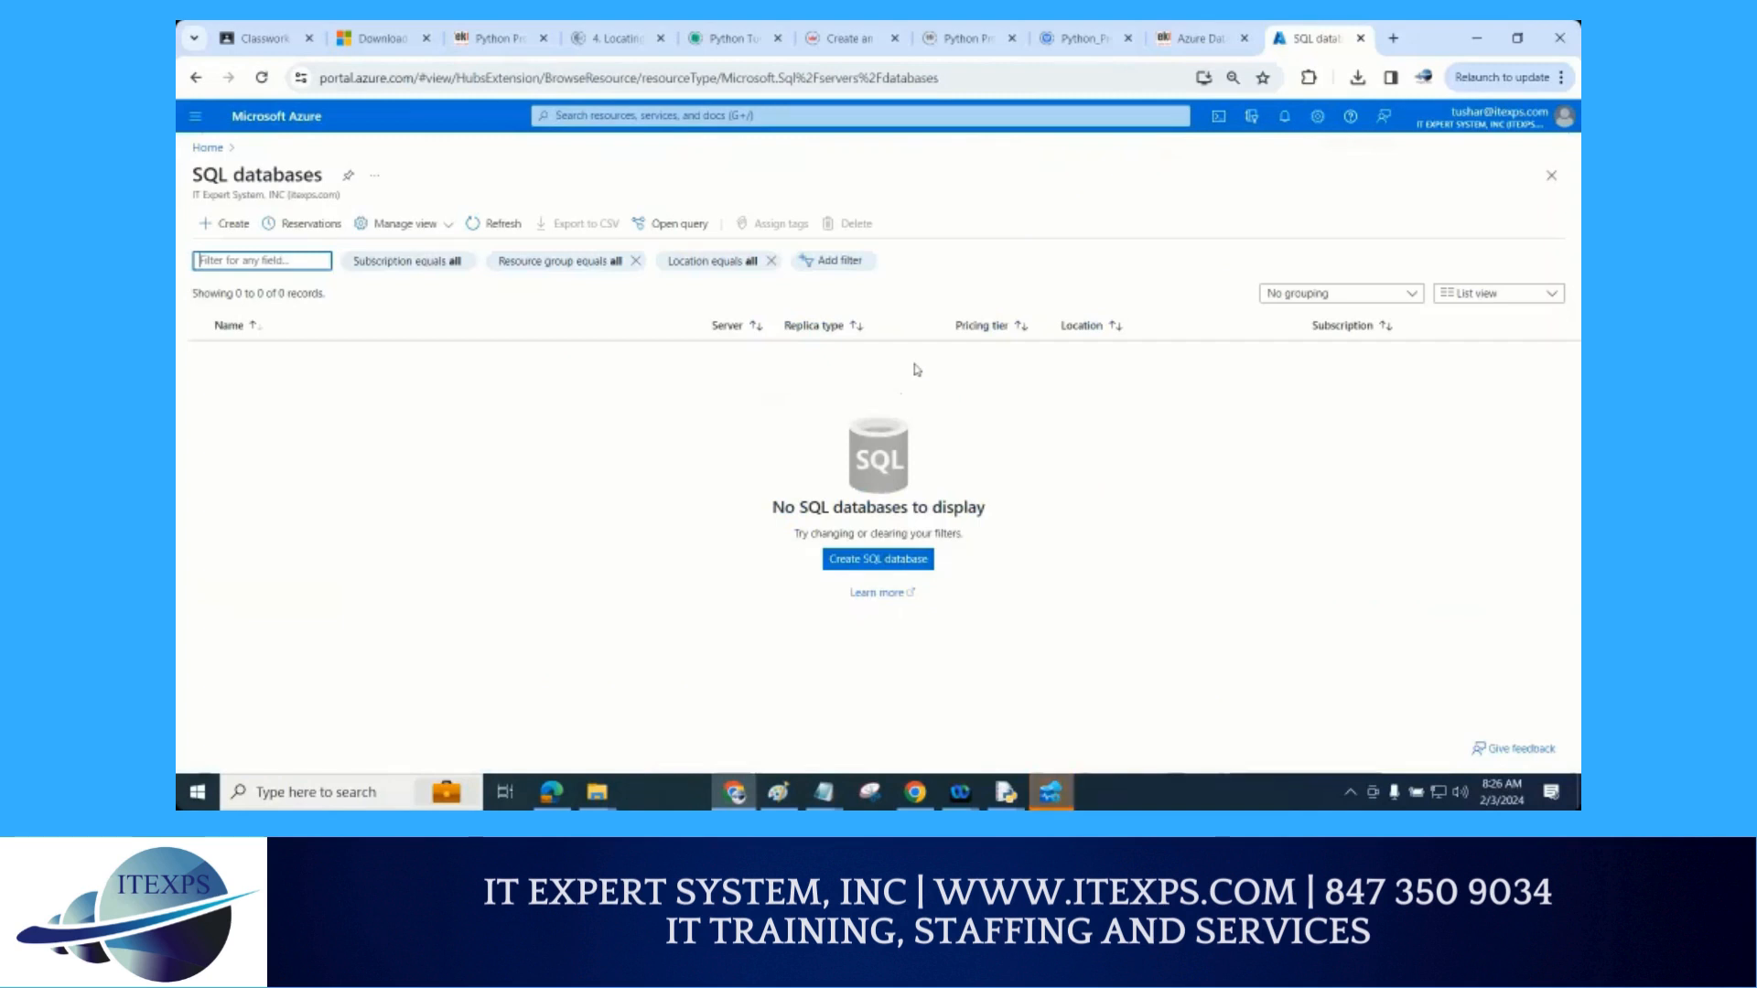
Finish the setup wizard to launch Azure Data Studio and dismiss its preview features notification
left_click(1052, 792)
left_click(1017, 583)
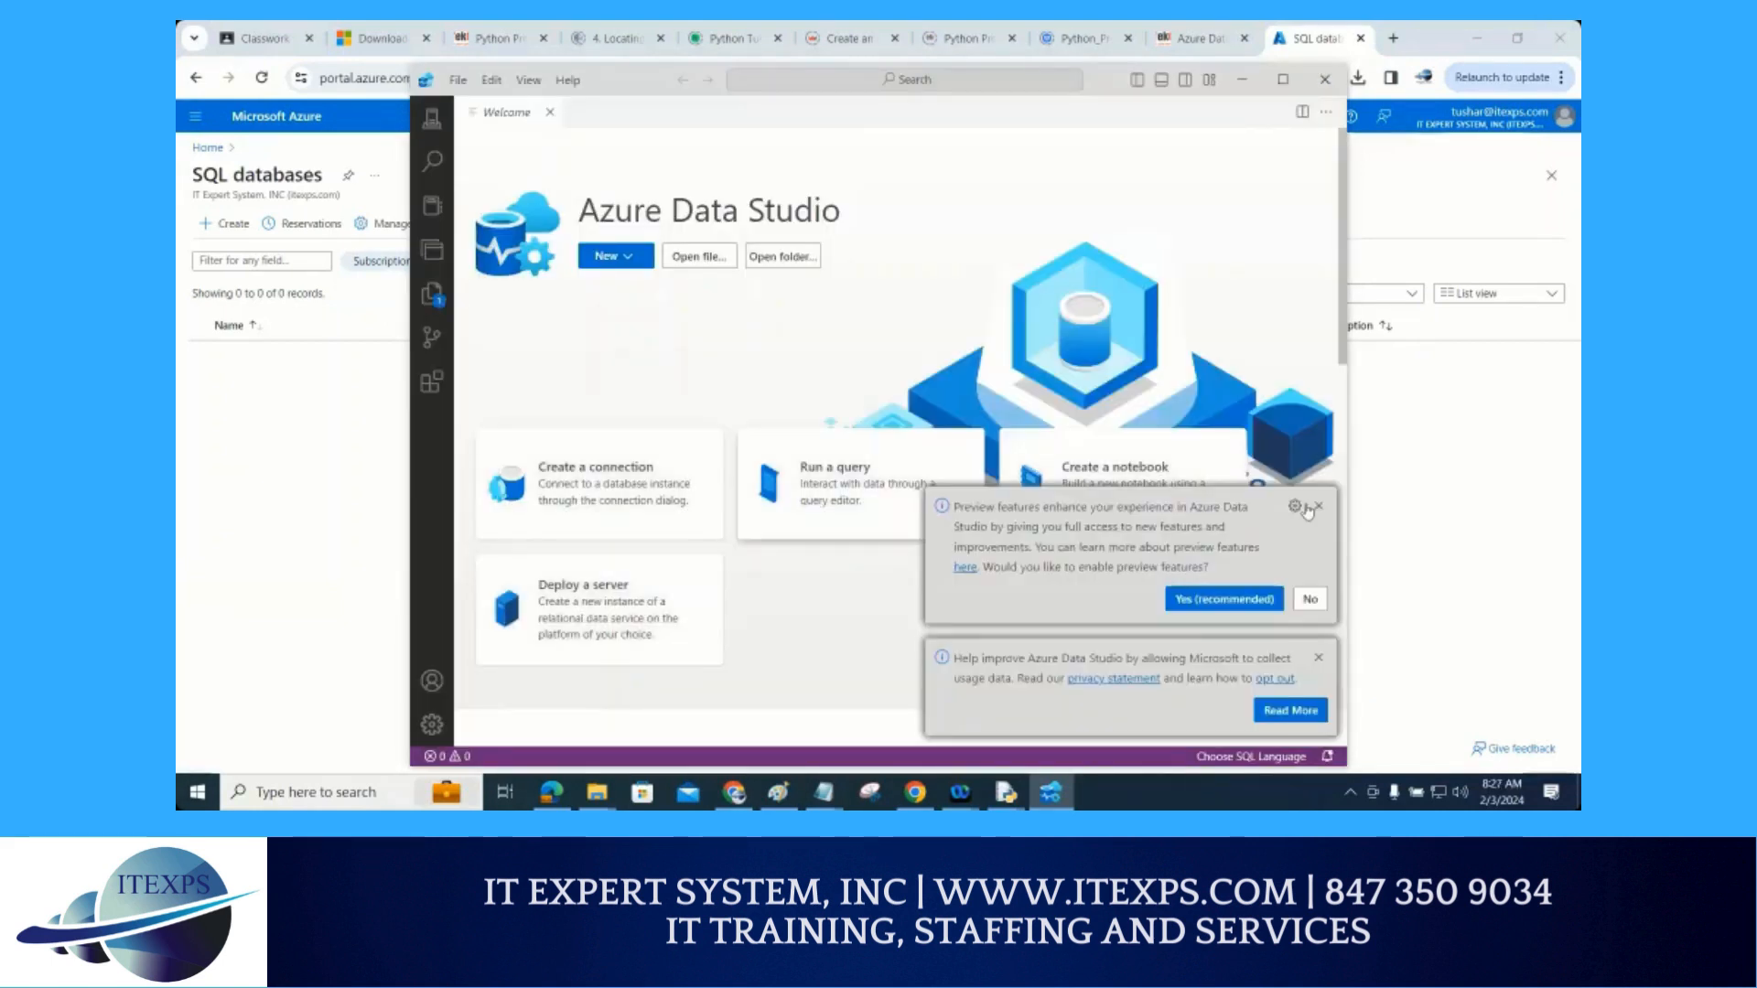
left_click(1319, 508)
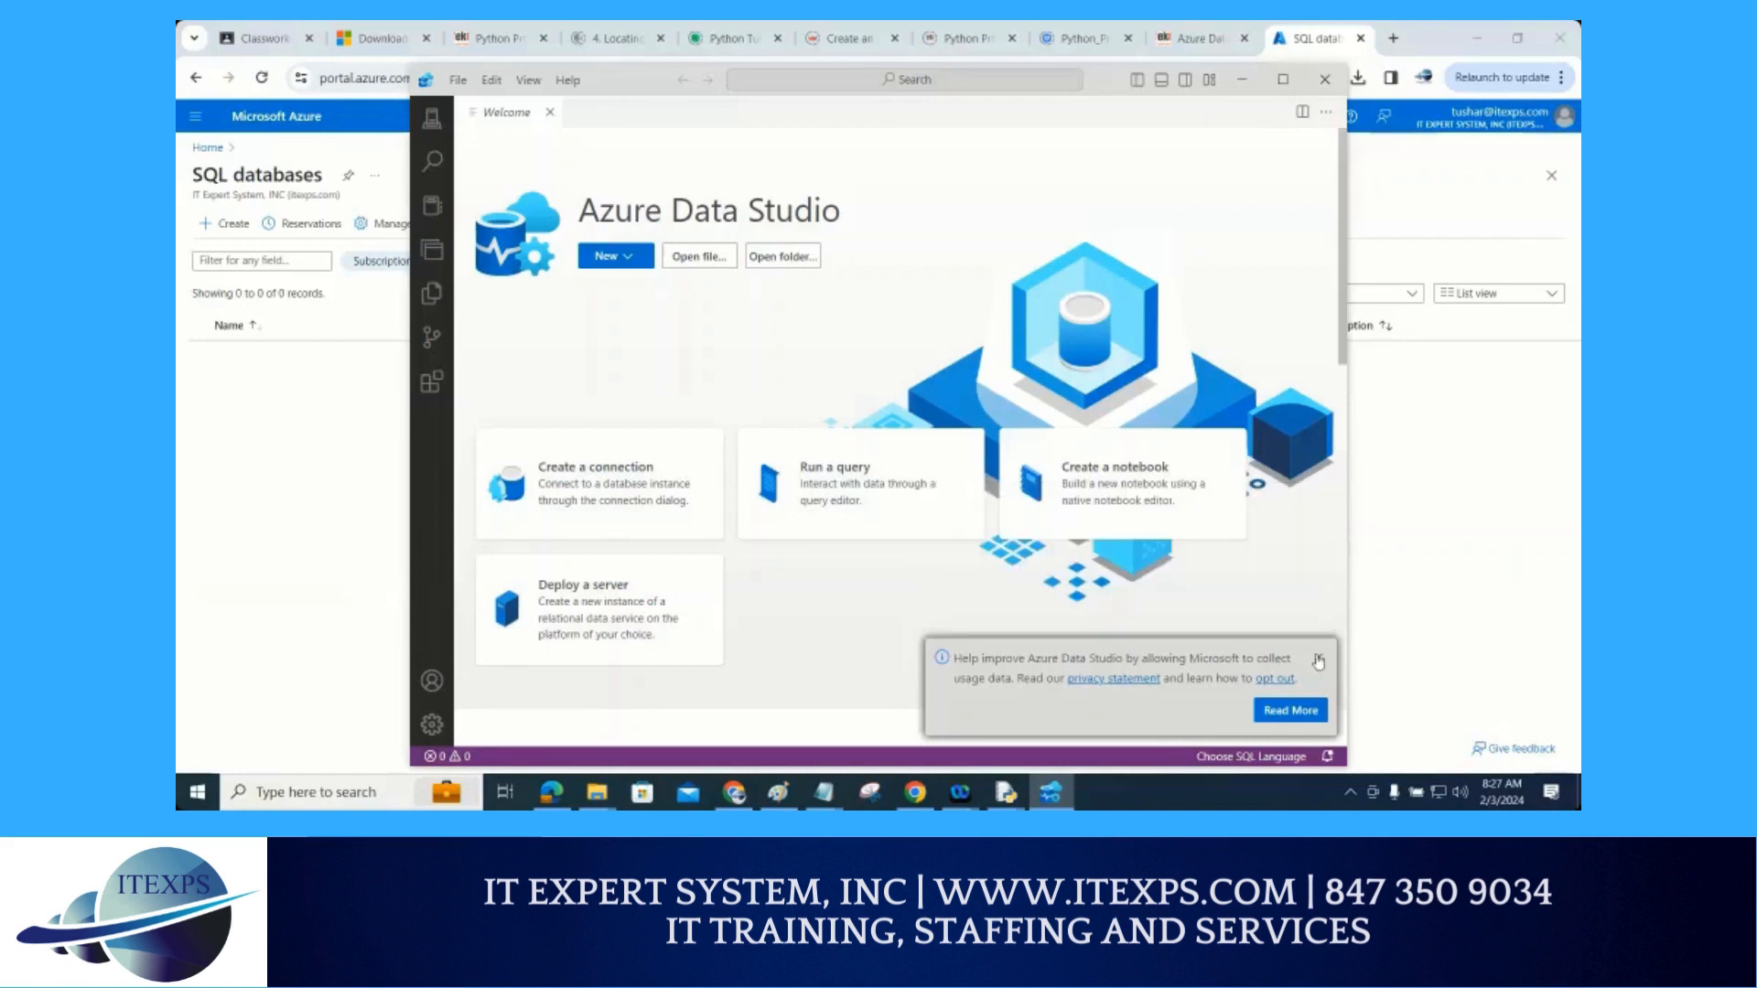
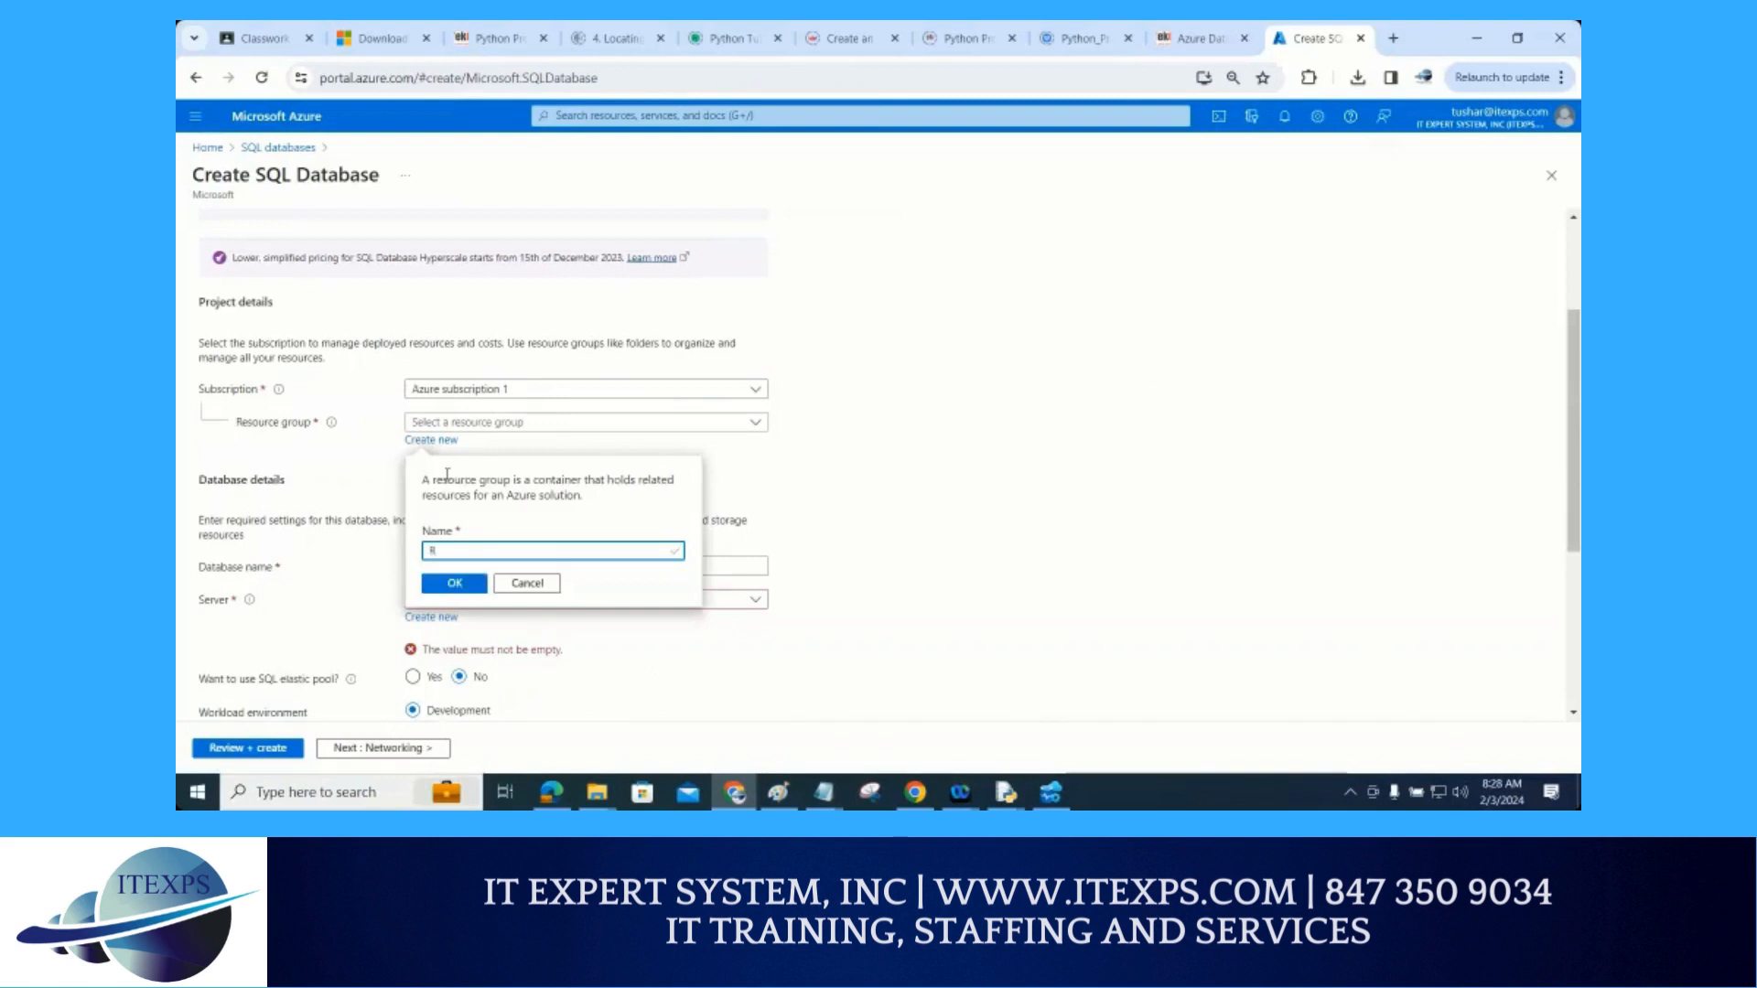
Create a new resource group named RGDB for the SQL database
type("GD")
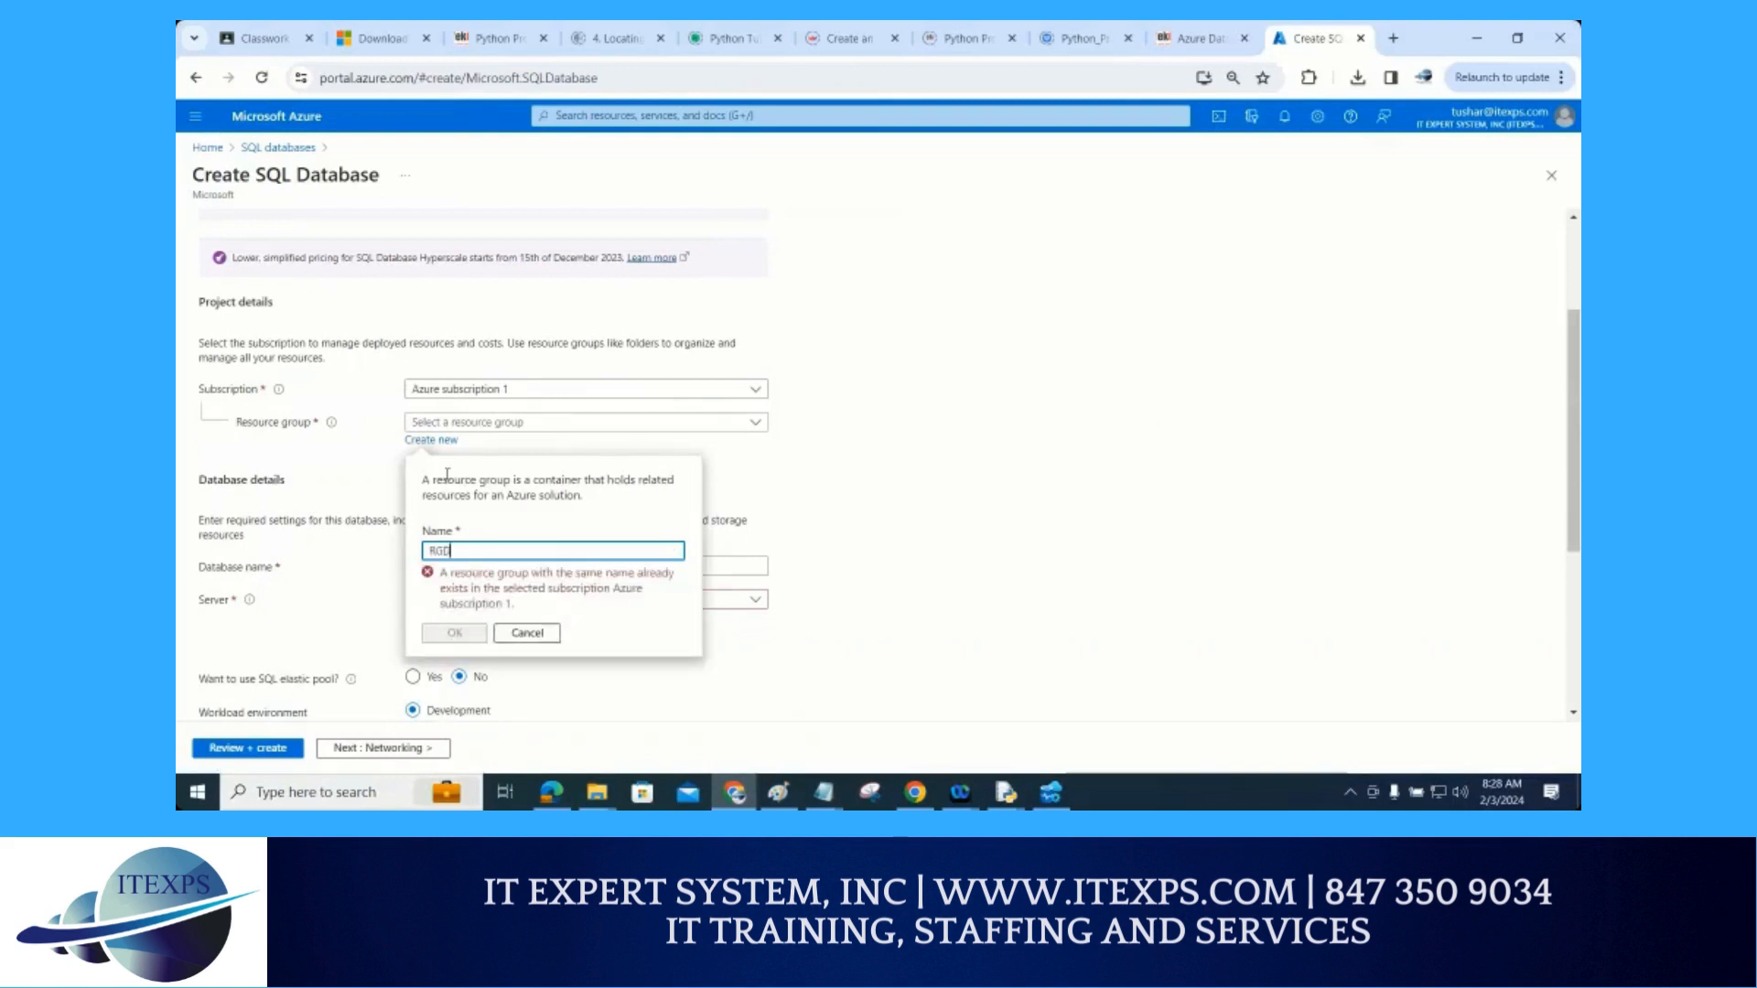
type("B")
key("Return")
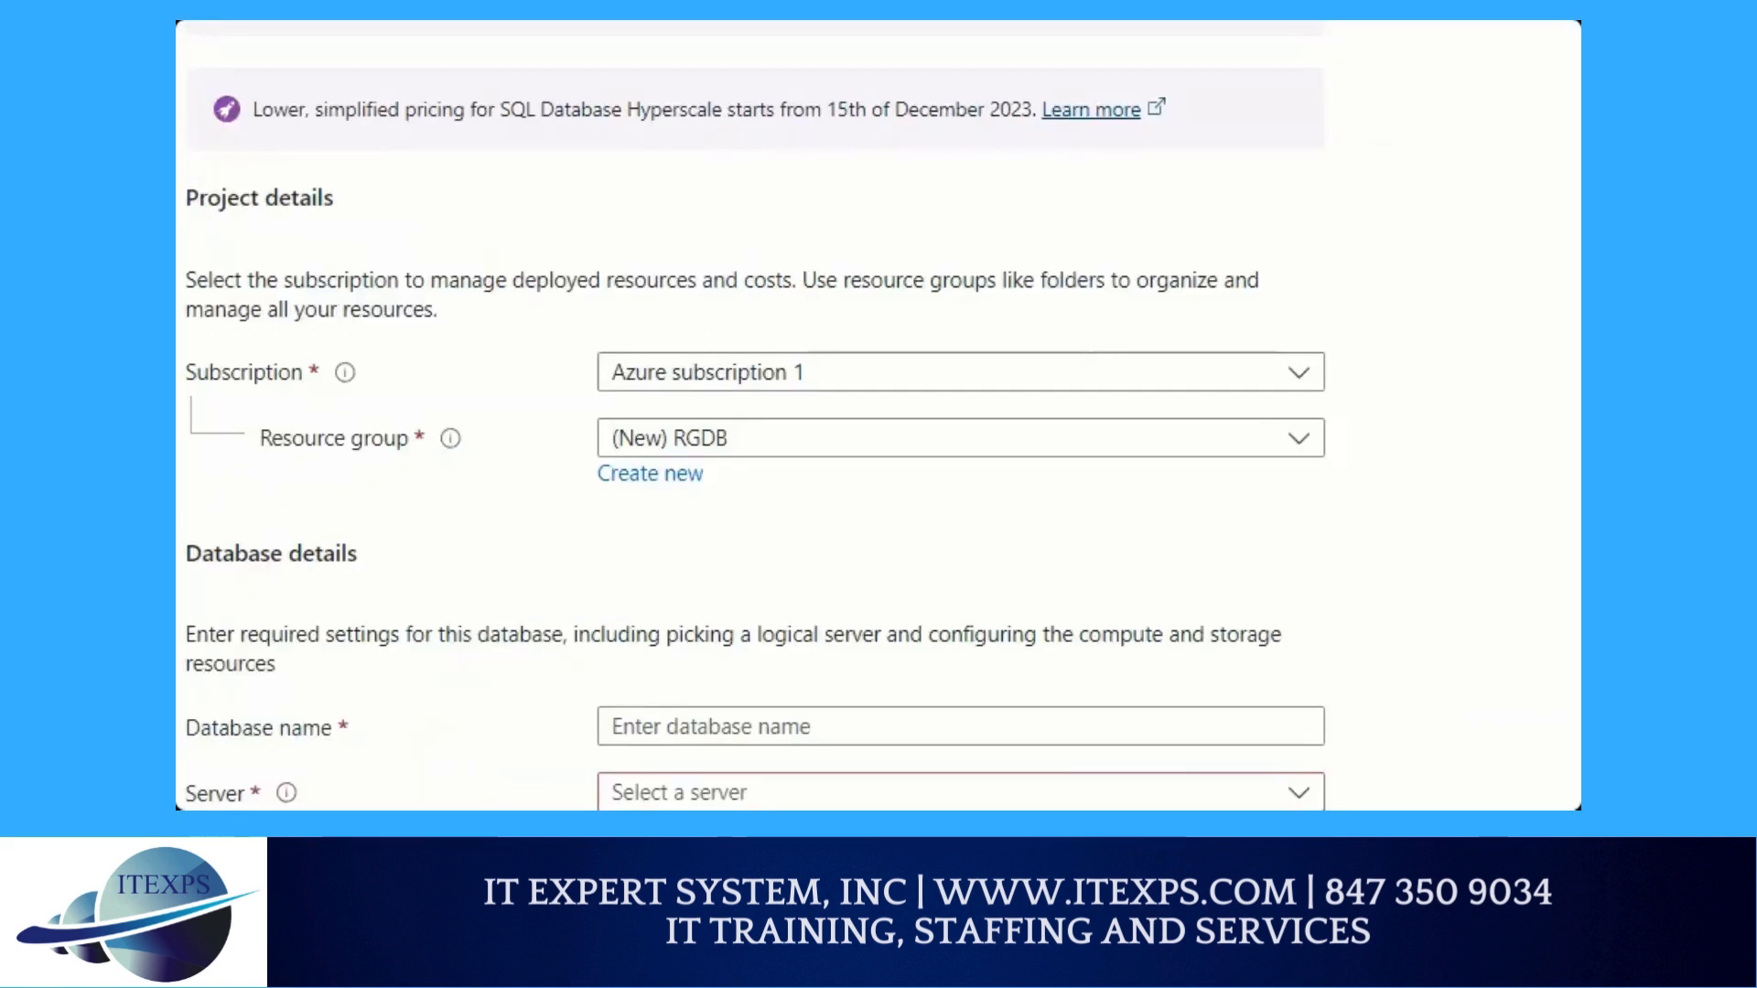
mouse_move(760, 471)
left_mouse_down()
mouse_move(762, 420)
mouse_move(749, 426)
mouse_move(776, 439)
left_mouse_up()
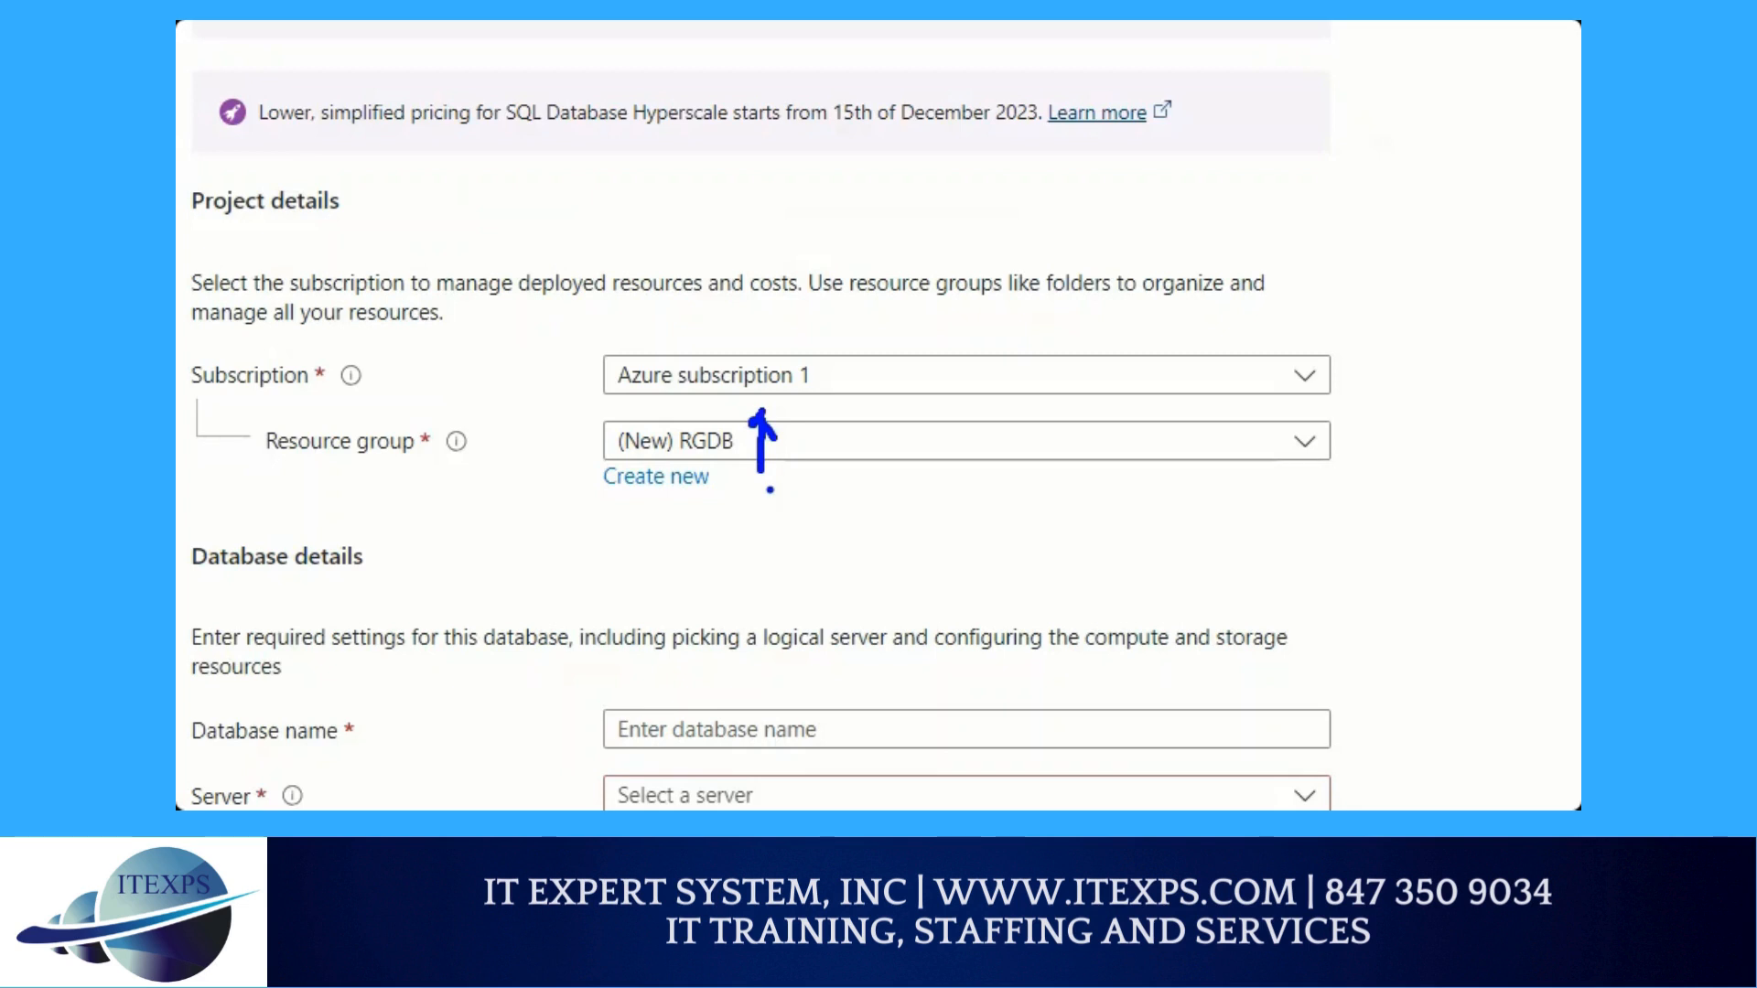
scroll(510, 452, "down", 2)
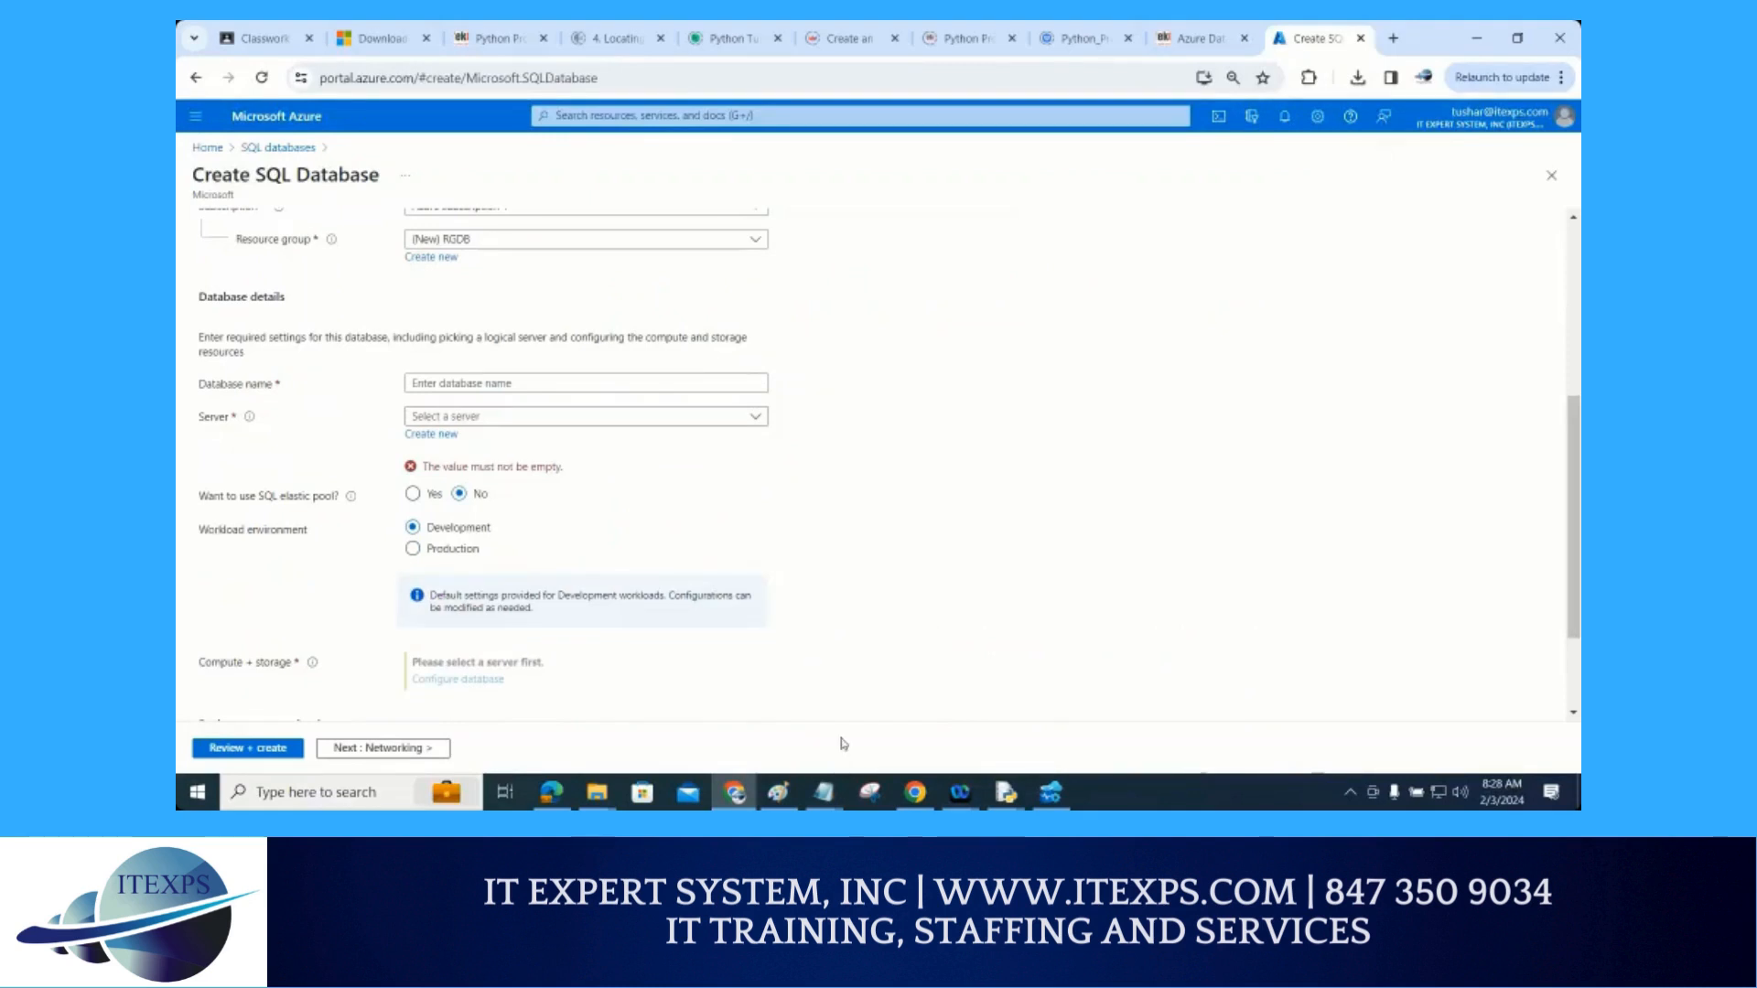
Switch to Notepad's data.txt file and remove all of its text
mouse_move(827, 795)
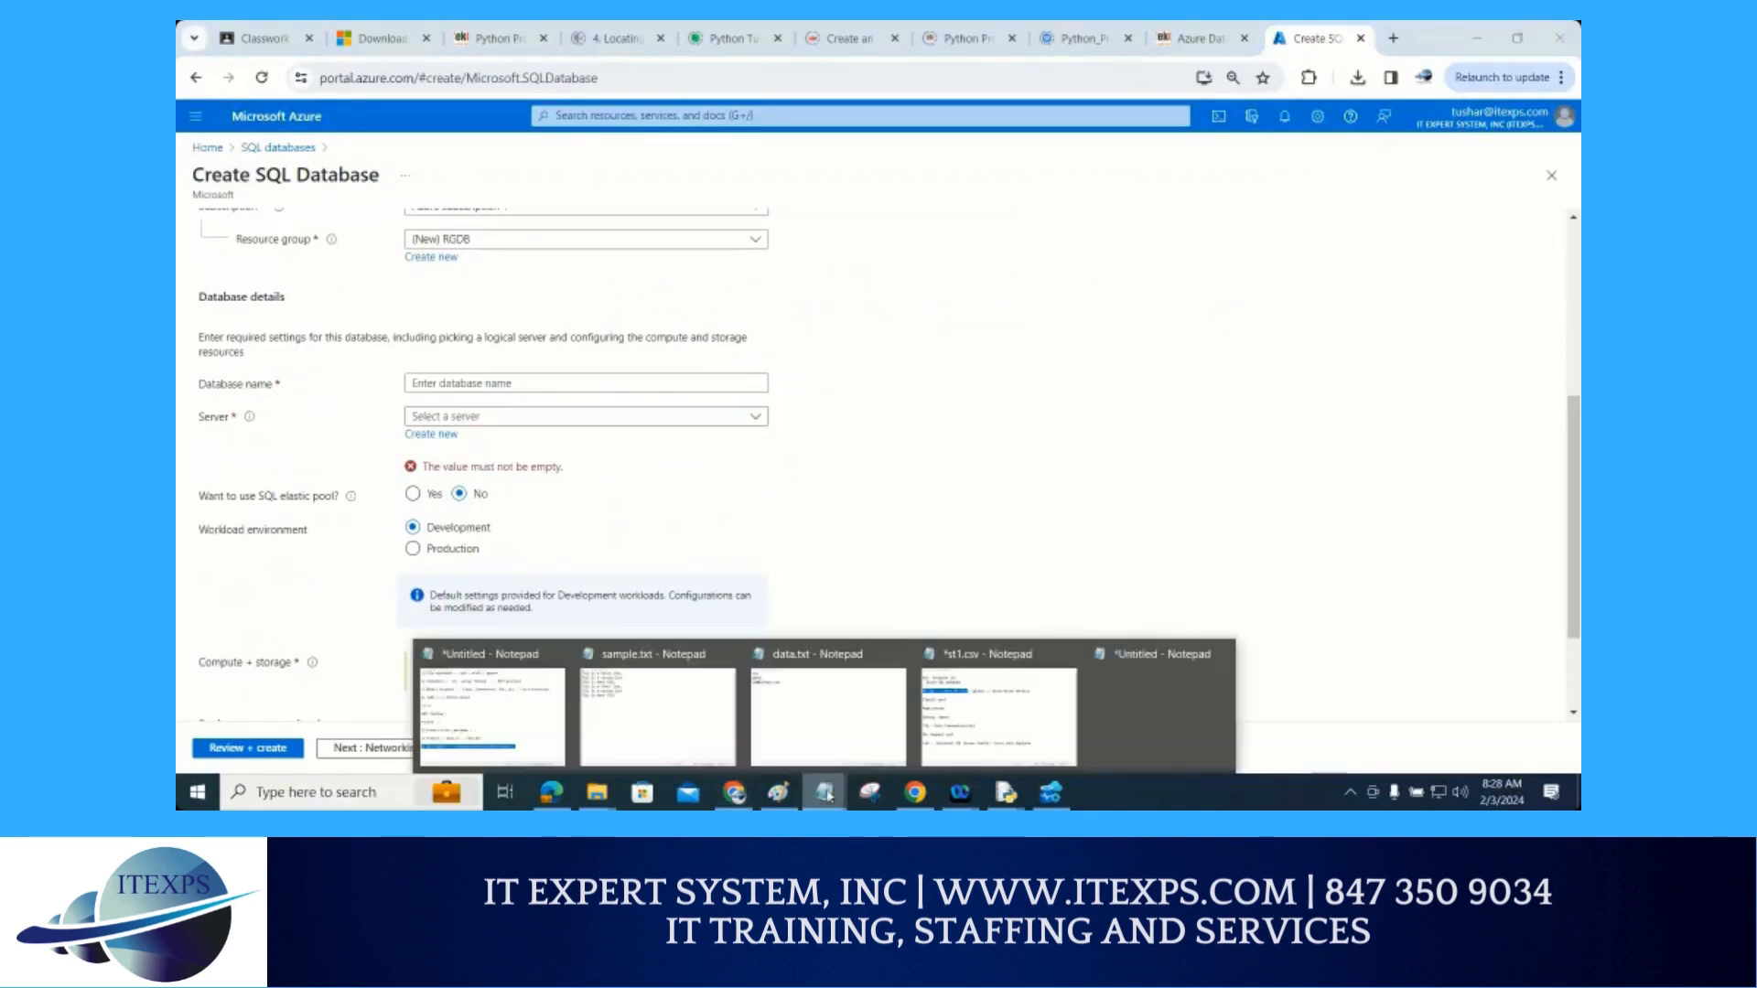
left_click(855, 720)
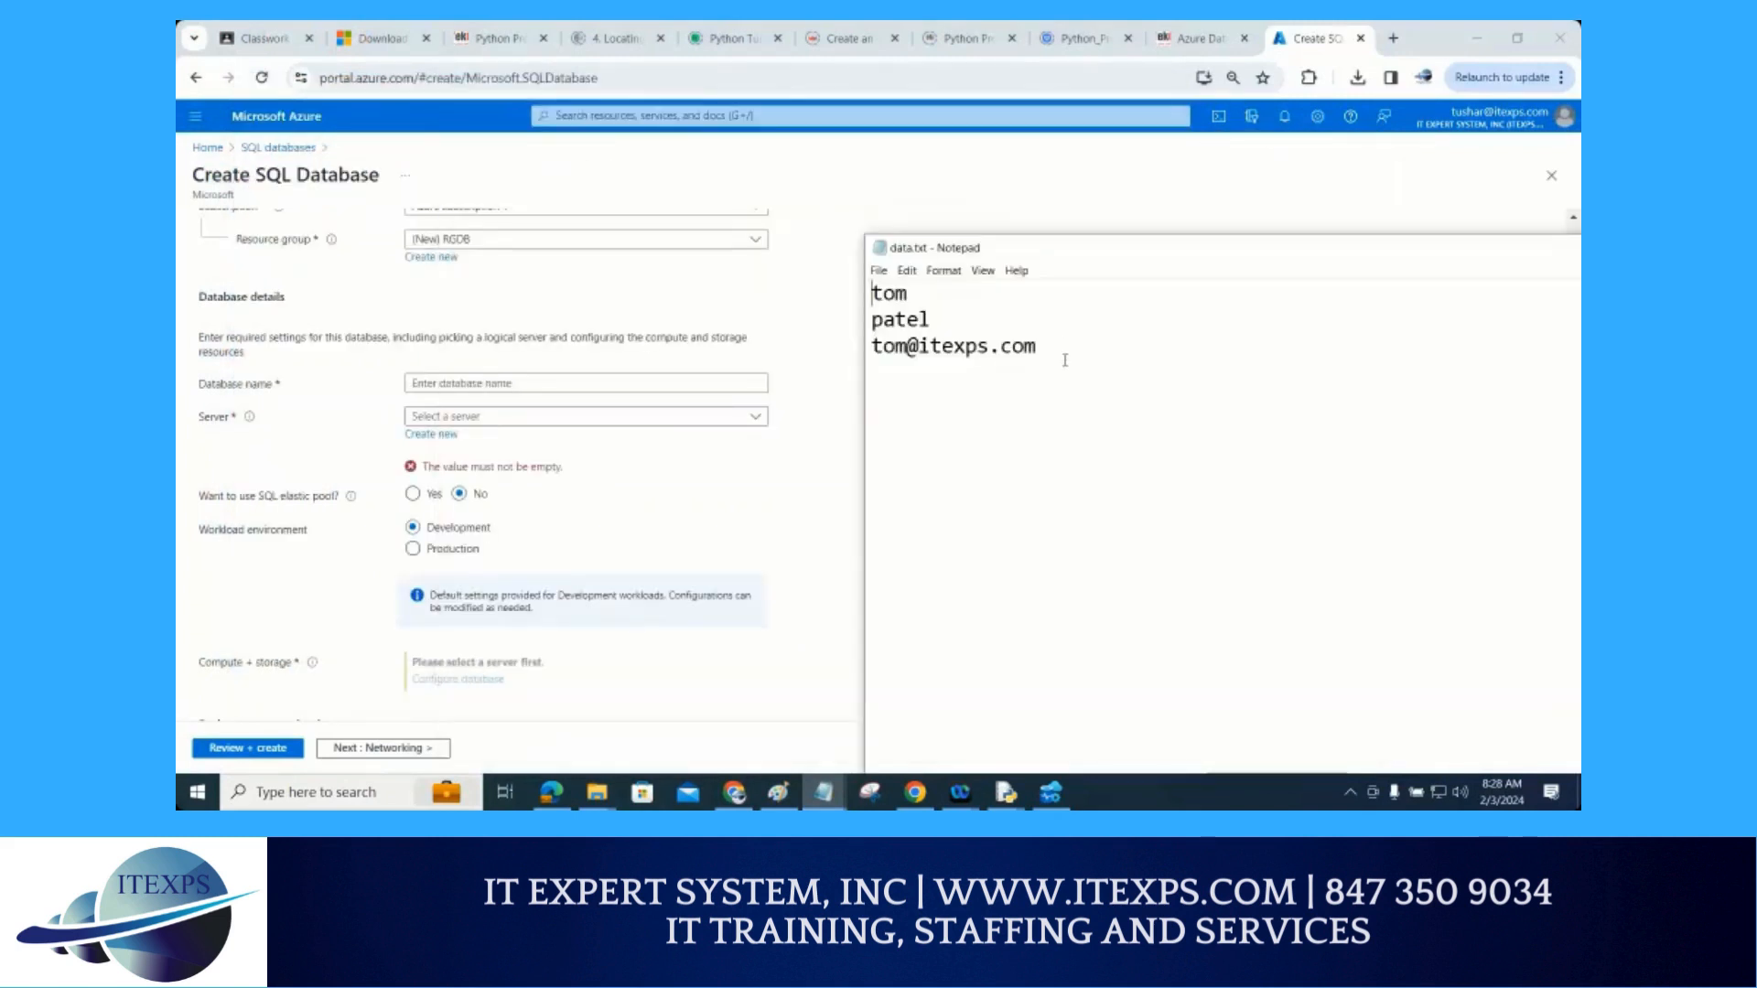
left_click_drag(1064, 350, 810, 291)
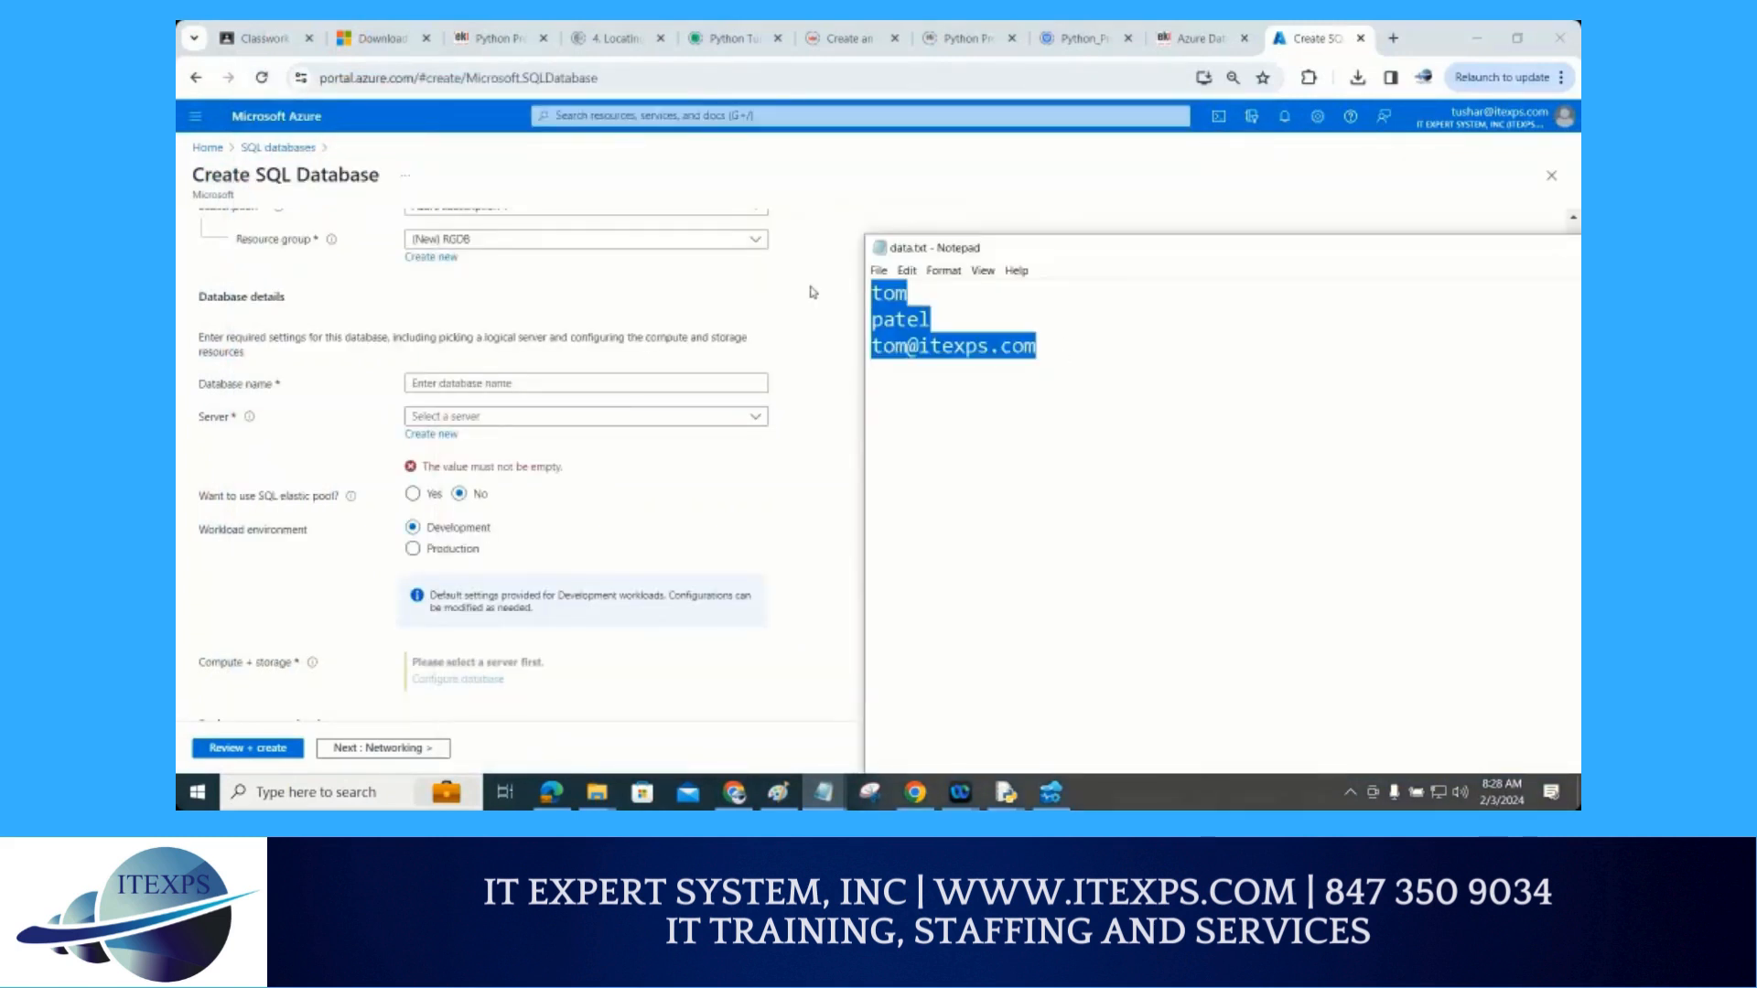
key("ctrl+x")
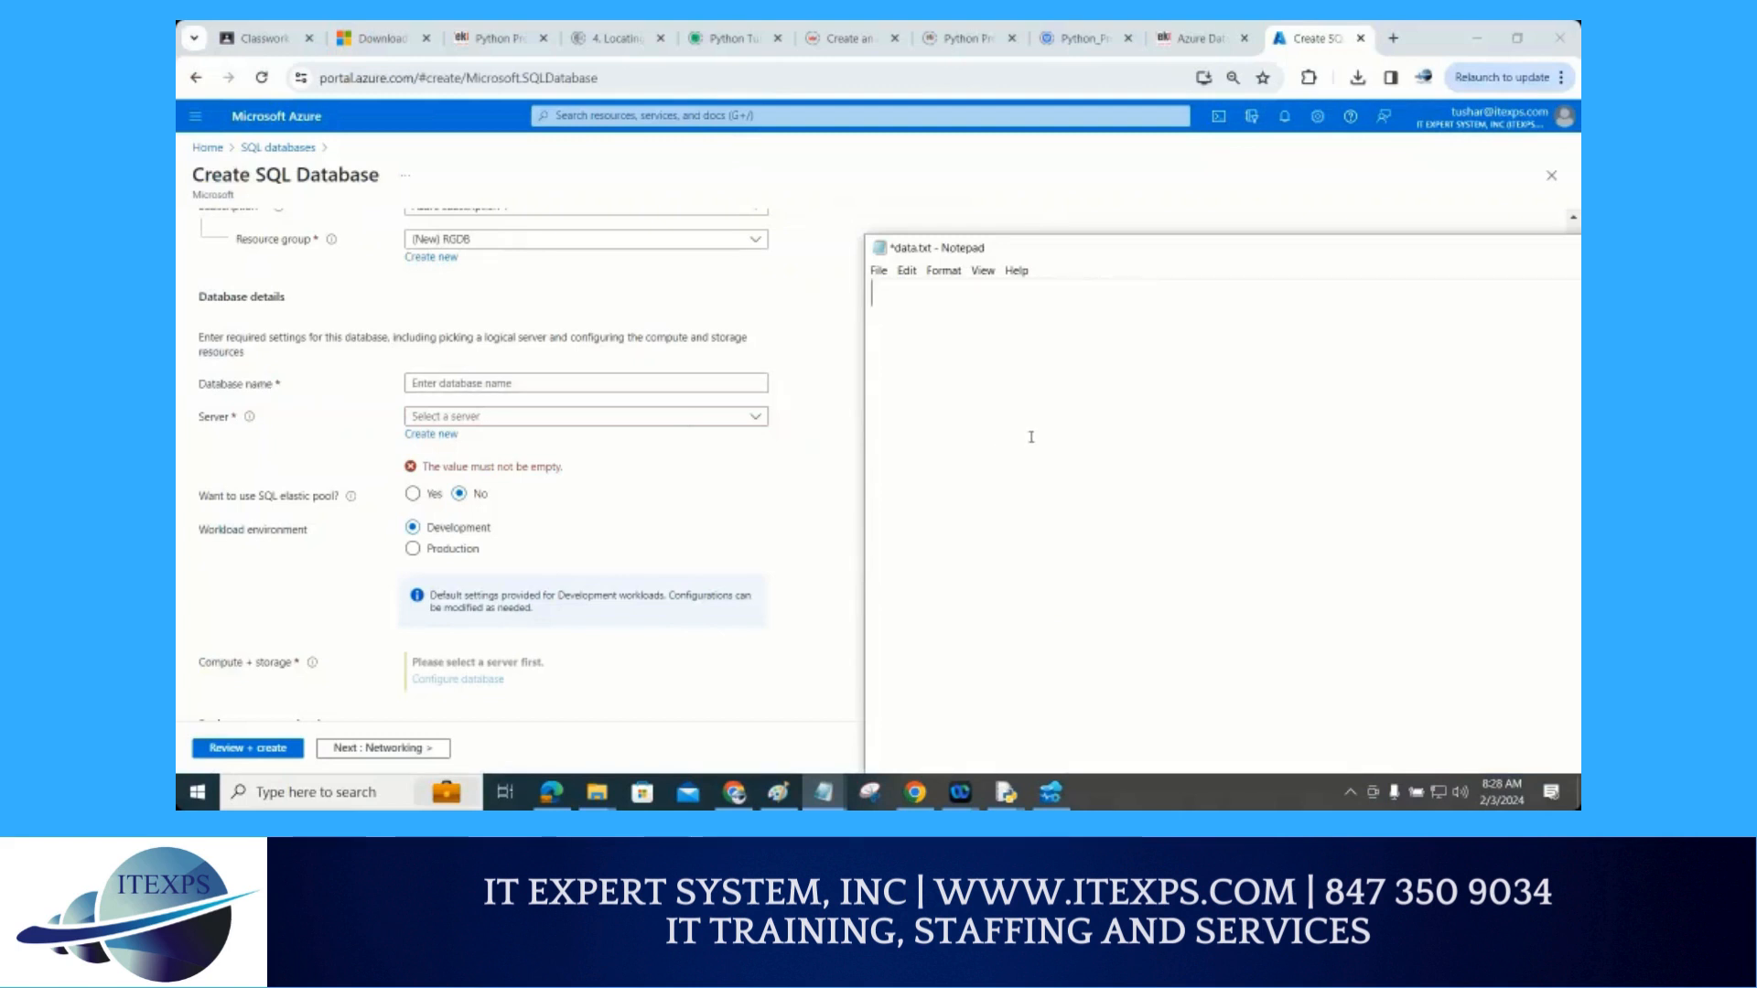
mouse_move(1189, 237)
left_mouse_down()
mouse_move(1098, 231)
mouse_move(1096, 443)
mouse_move(1322, 493)
mouse_move(1342, 227)
mouse_move(1126, 211)
left_mouse_up()
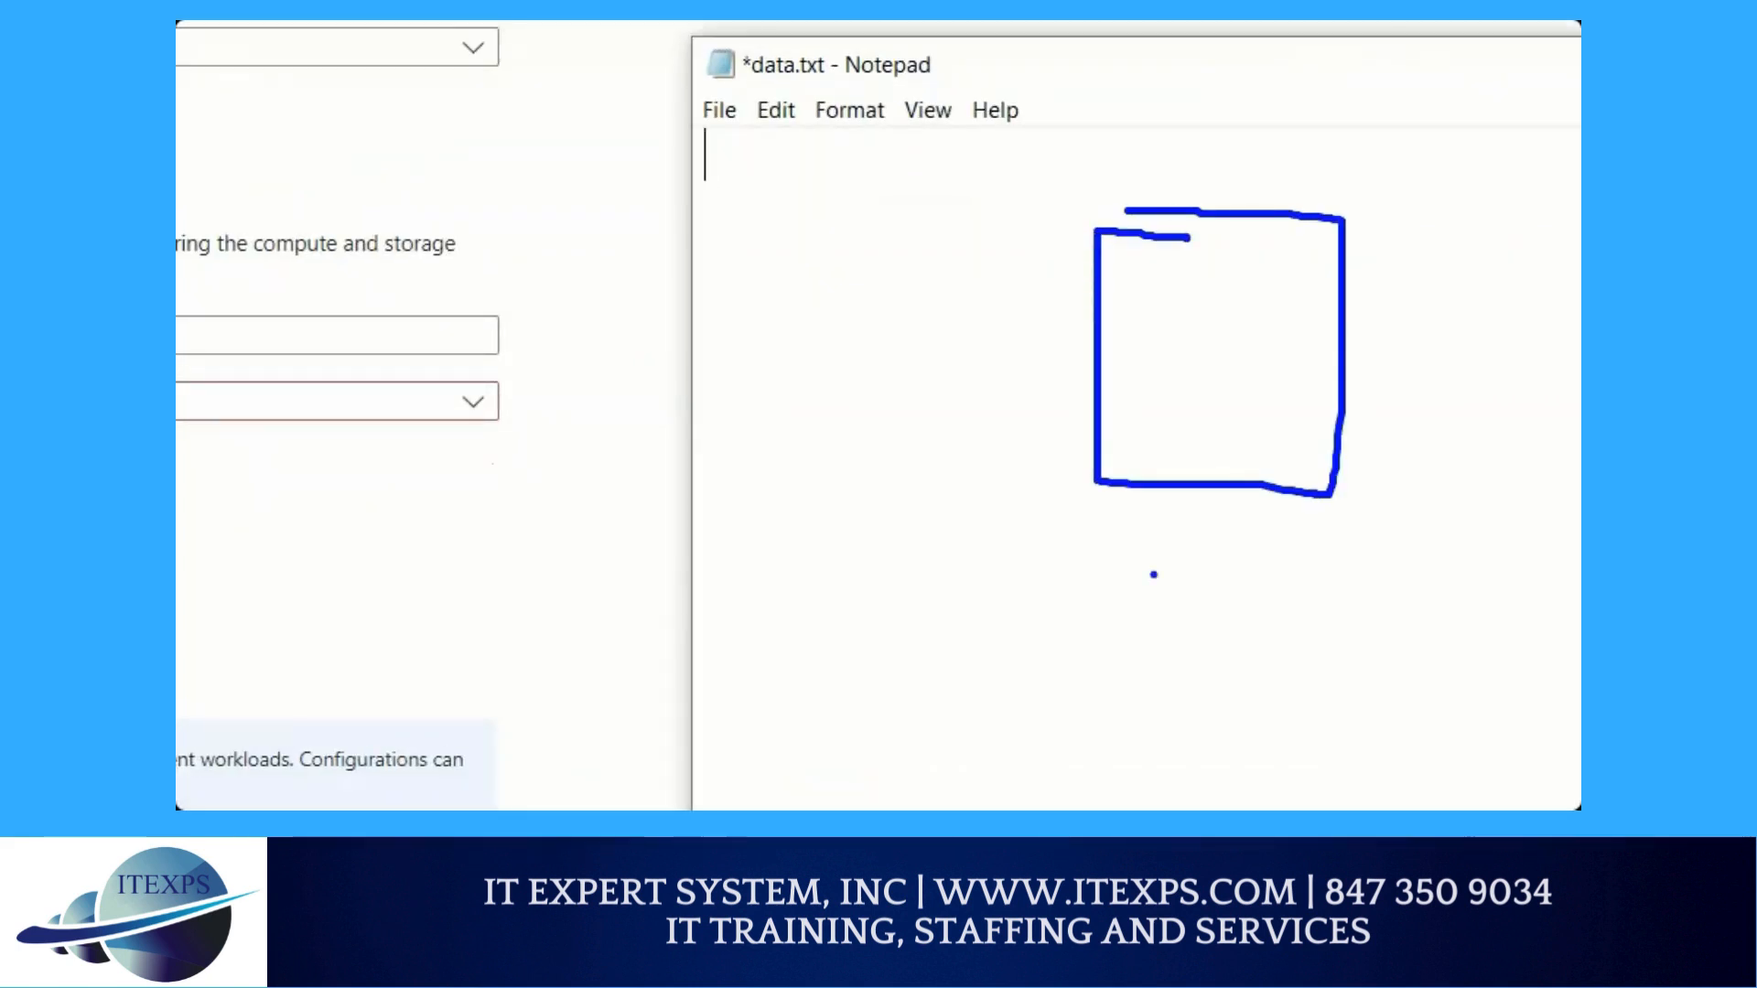
mouse_move(1215, 291)
left_mouse_down()
mouse_move(1189, 331)
mouse_move(1231, 357)
mouse_move(1217, 291)
left_mouse_up()
mouse_move(1238, 392)
left_mouse_down()
mouse_move(1223, 393)
mouse_move(1247, 442)
mouse_move(1232, 377)
left_mouse_up()
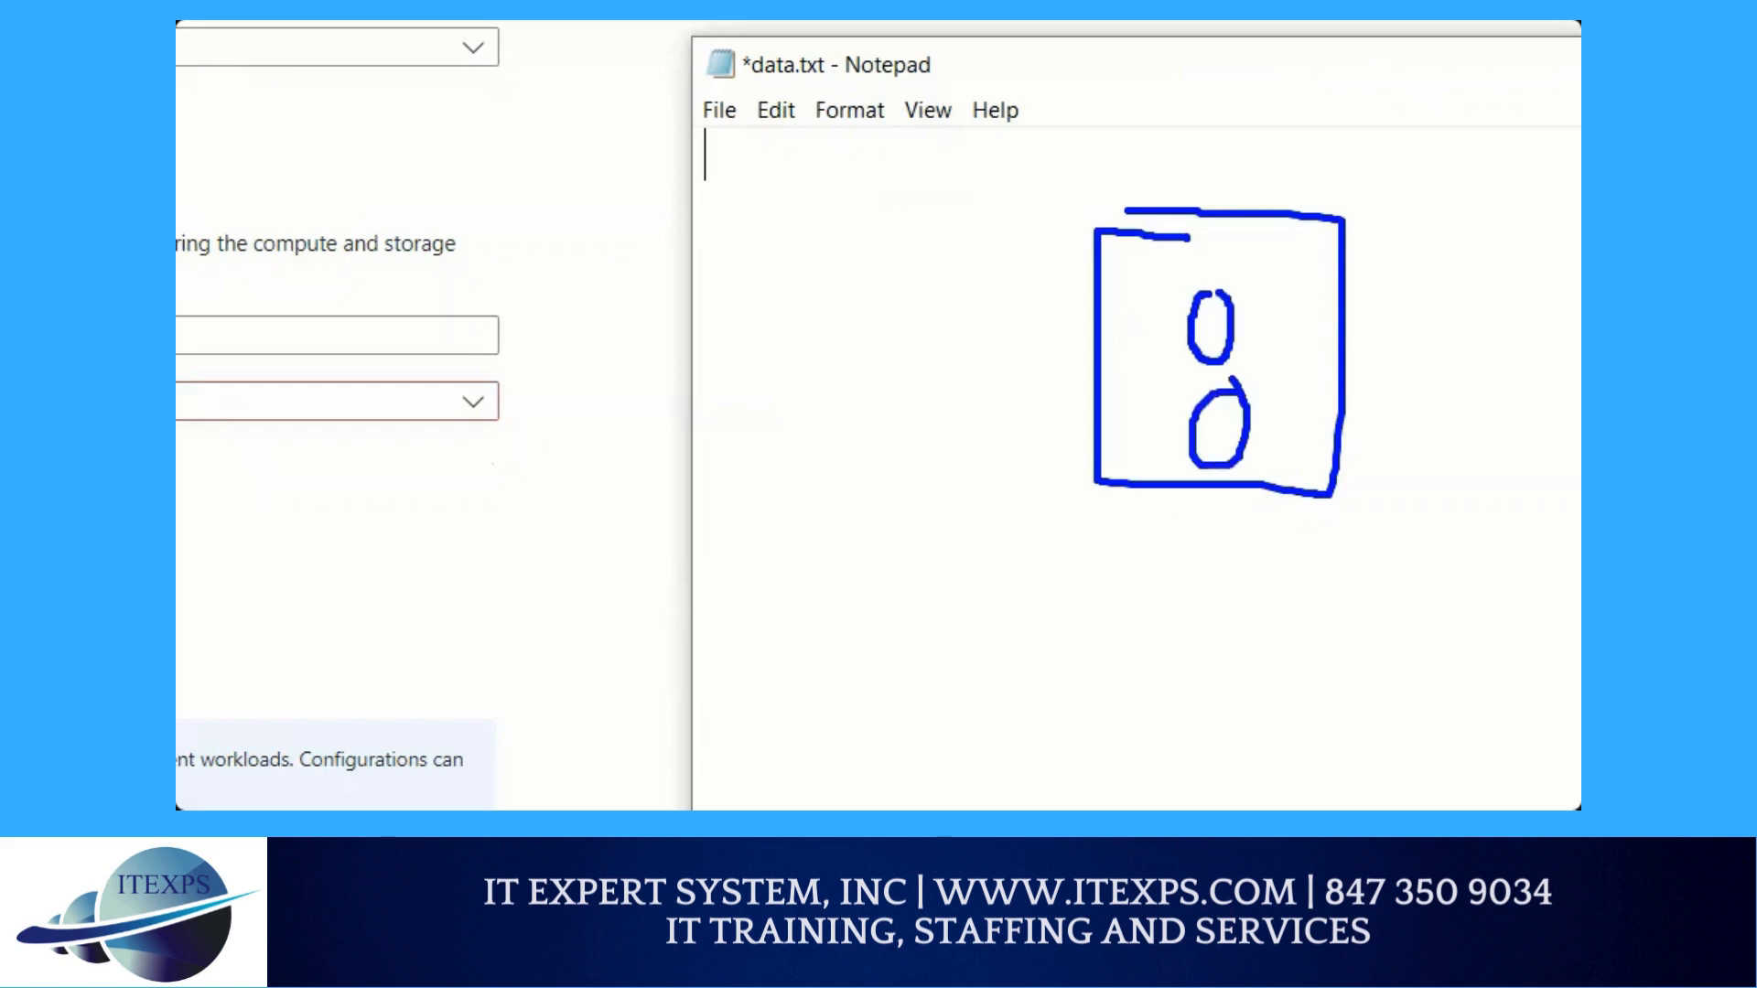
mouse_move(1294, 276)
left_mouse_down()
mouse_move(1280, 285)
mouse_move(1312, 341)
mouse_move(1292, 264)
left_mouse_up()
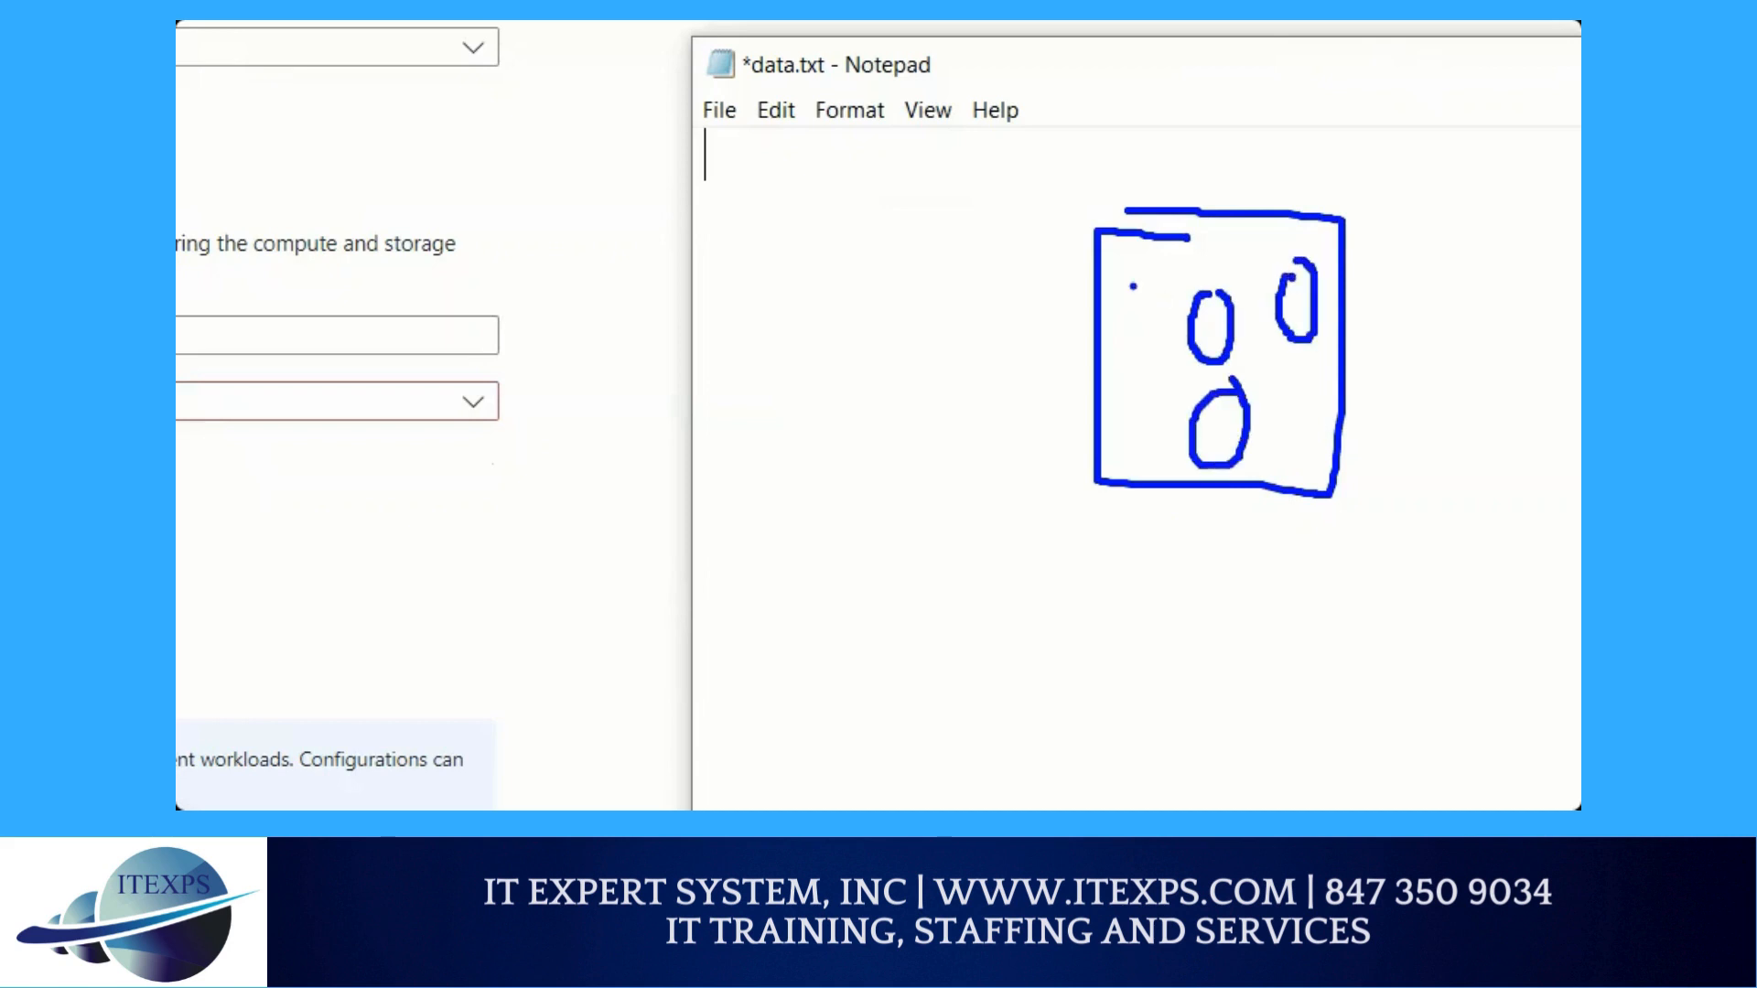
mouse_move(1137, 286)
left_mouse_down()
mouse_move(1146, 348)
mouse_move(1136, 292)
mouse_move(971, 325)
left_mouse_up()
left_click_drag(1096, 339, 965, 397)
left_click_drag(876, 396, 906, 400)
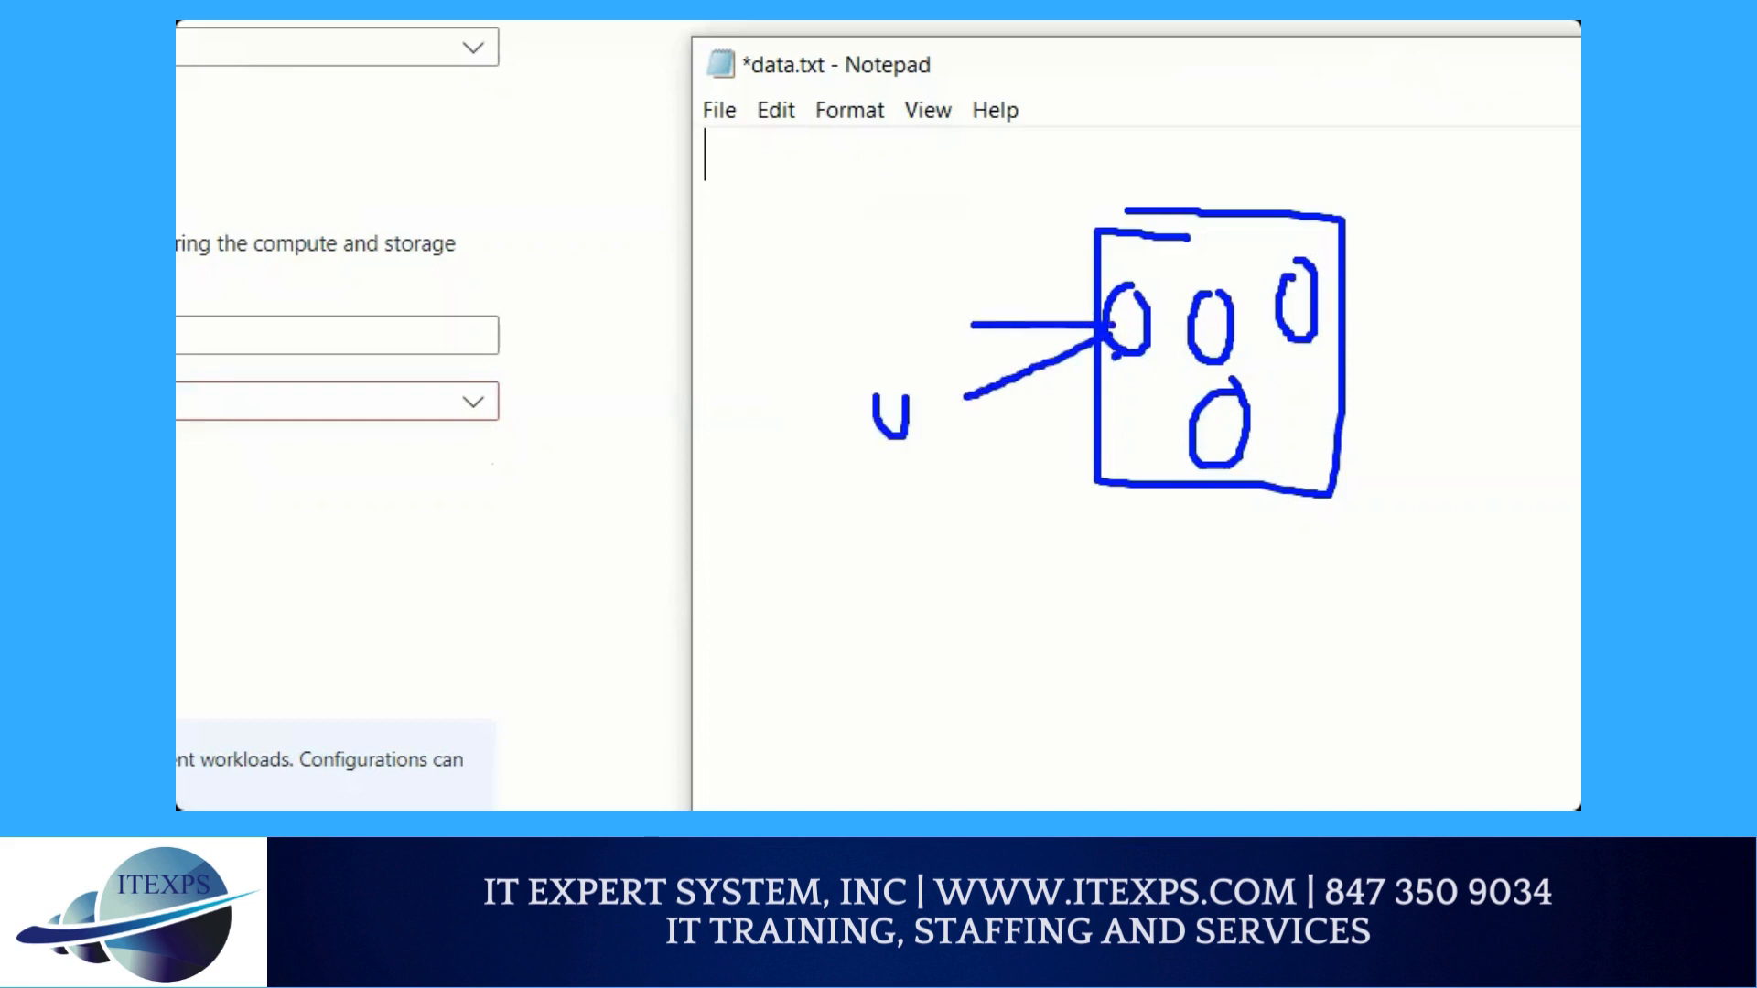
mouse_move(1117, 352)
left_mouse_down()
mouse_move(972, 464)
mouse_move(935, 526)
mouse_move(950, 485)
mouse_move(930, 497)
left_mouse_up()
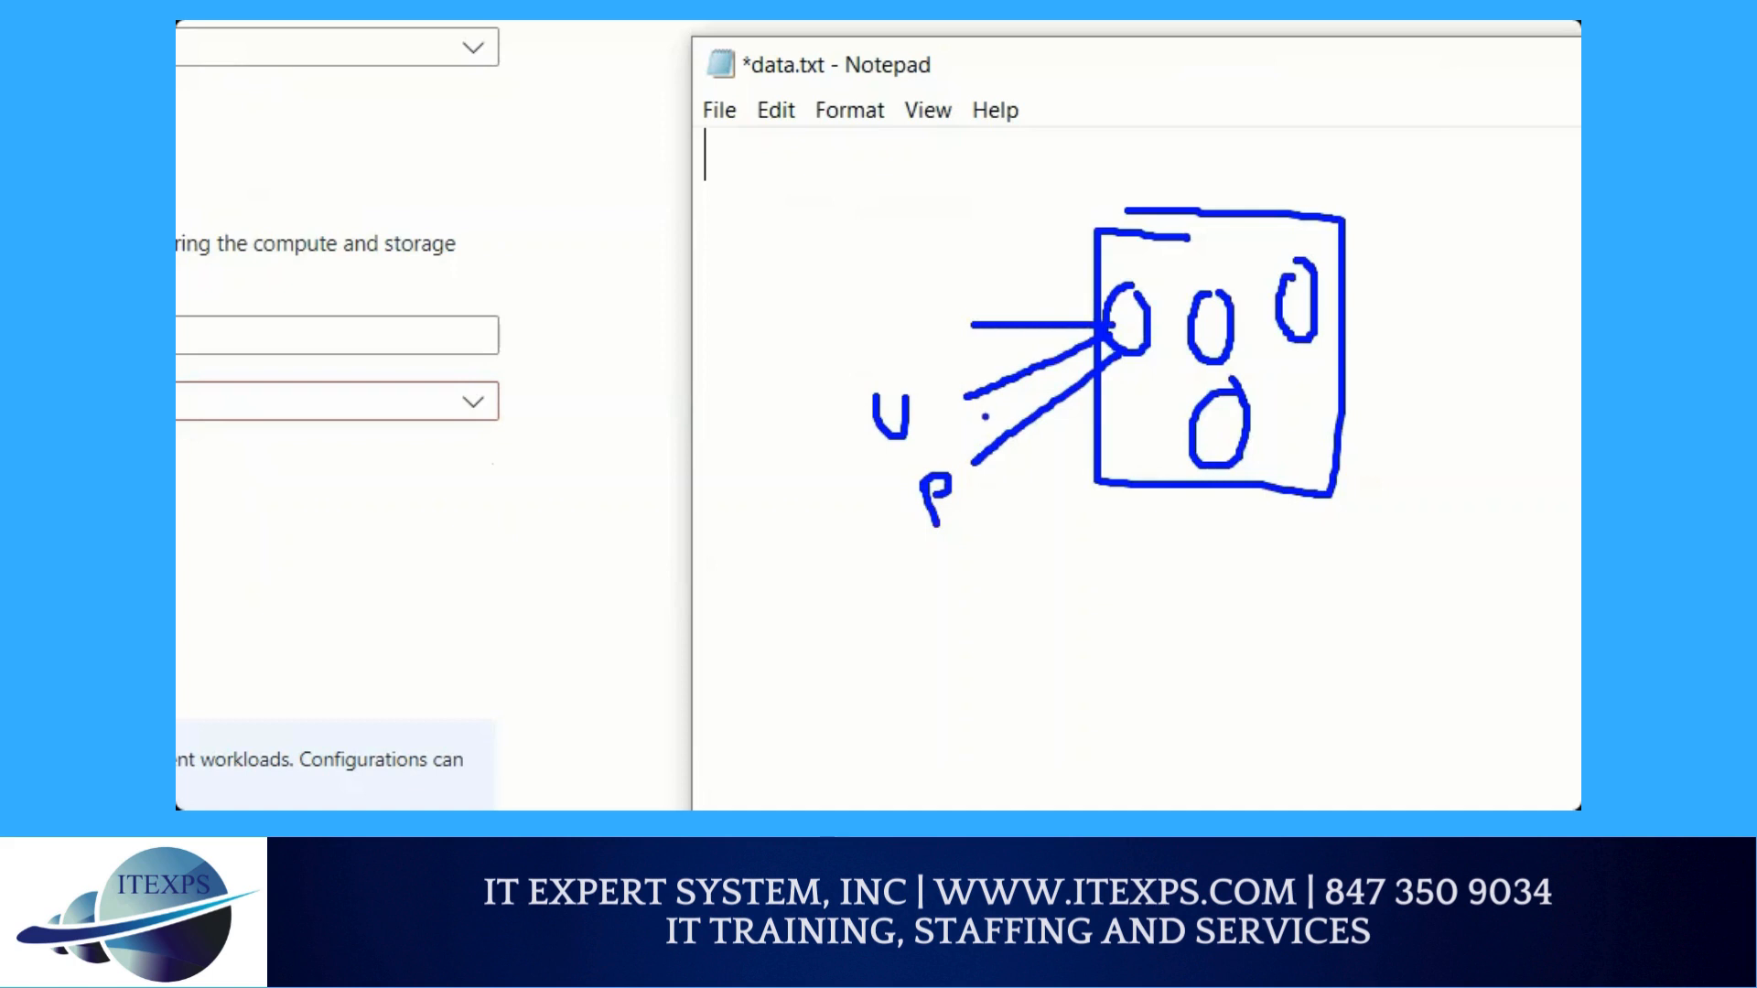
key("Escape")
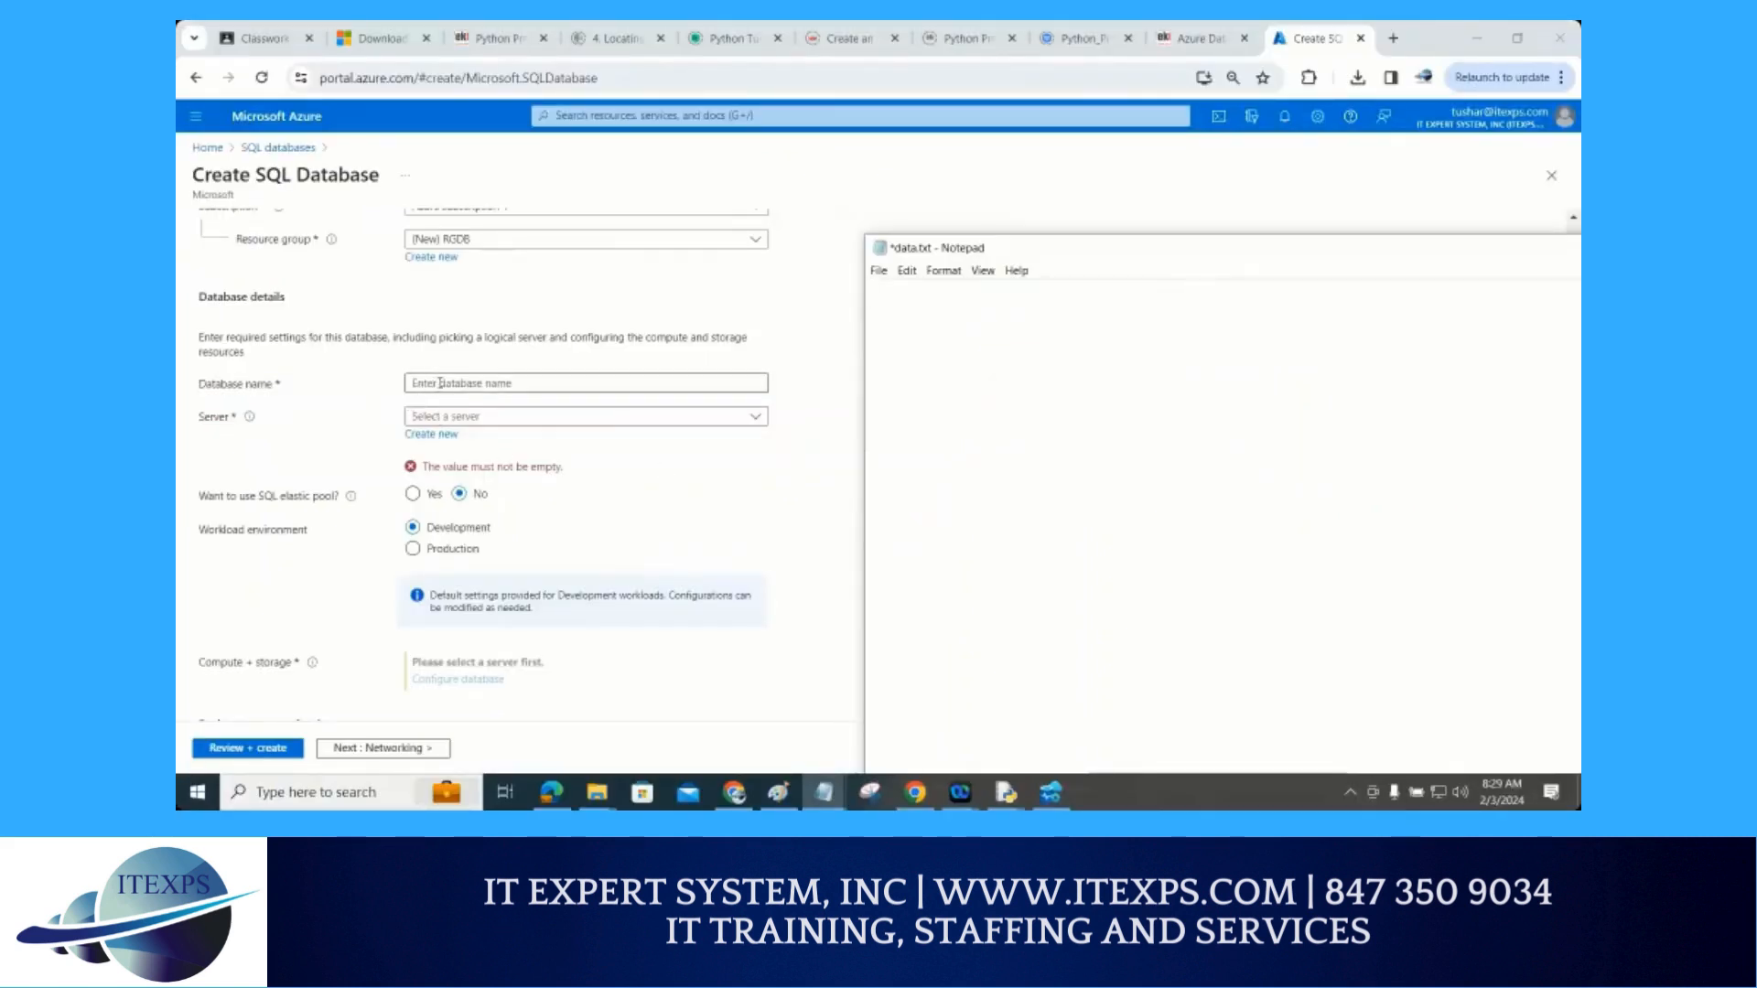
Write customerdb in the data.txt note as the planned database name
left_click(1046, 405)
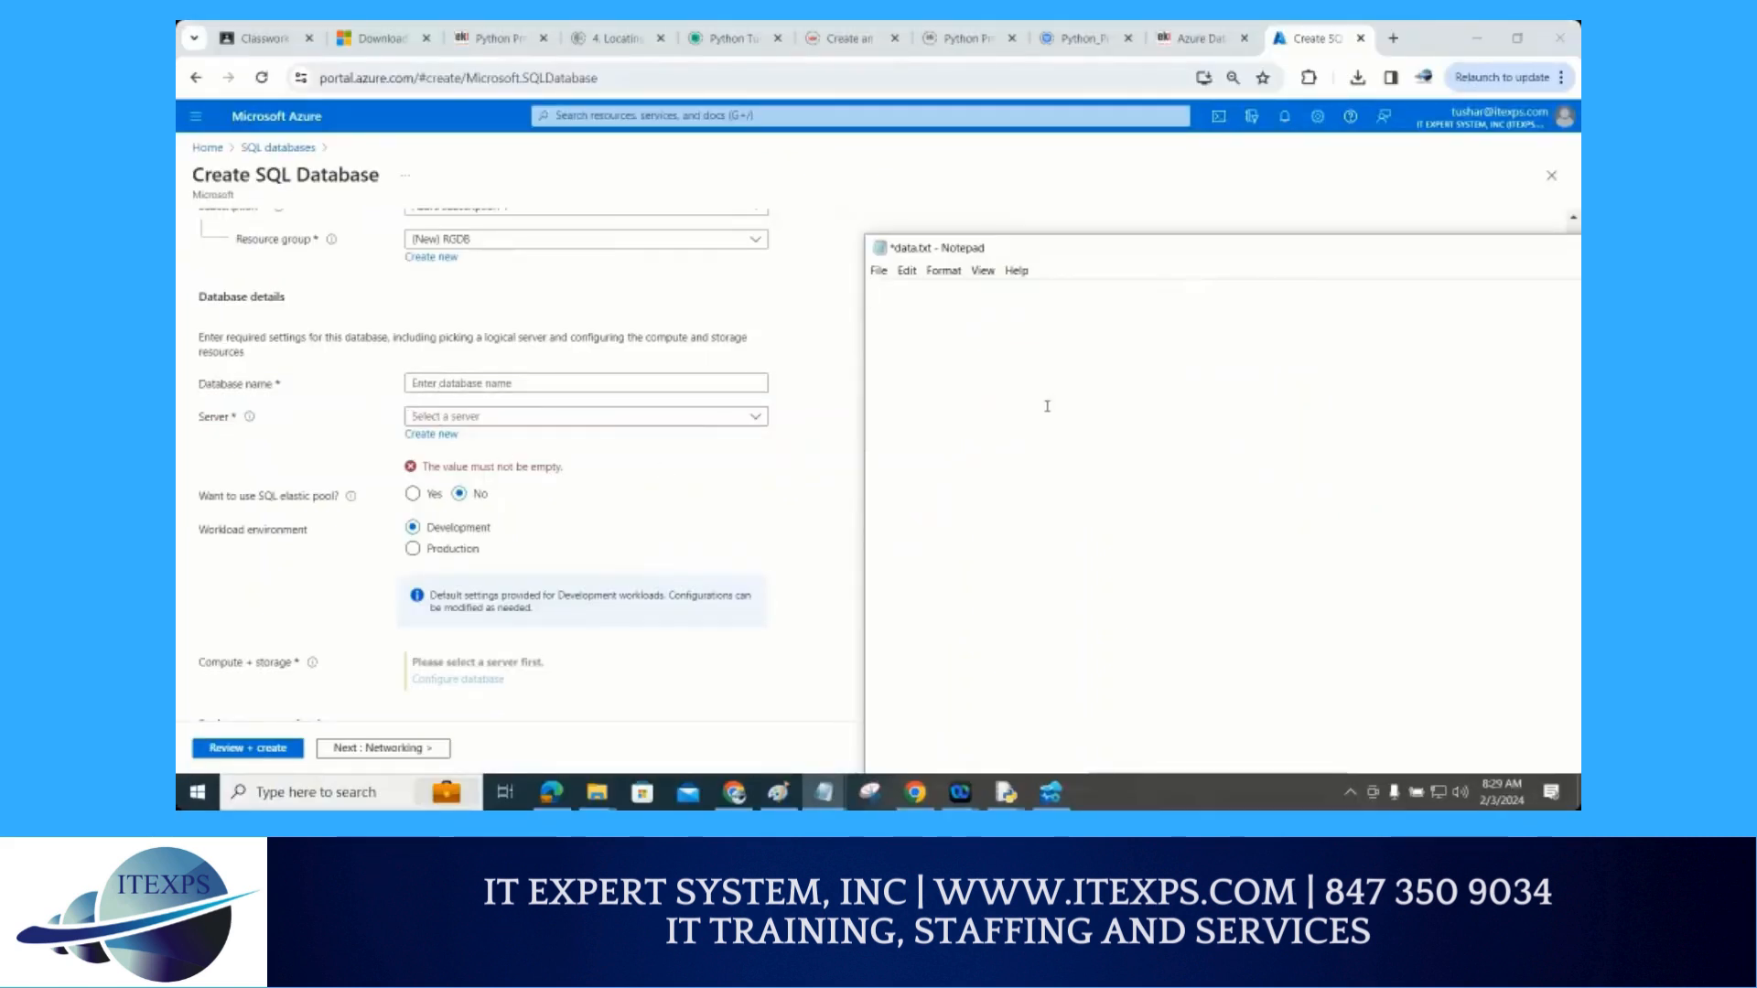
type("customer")
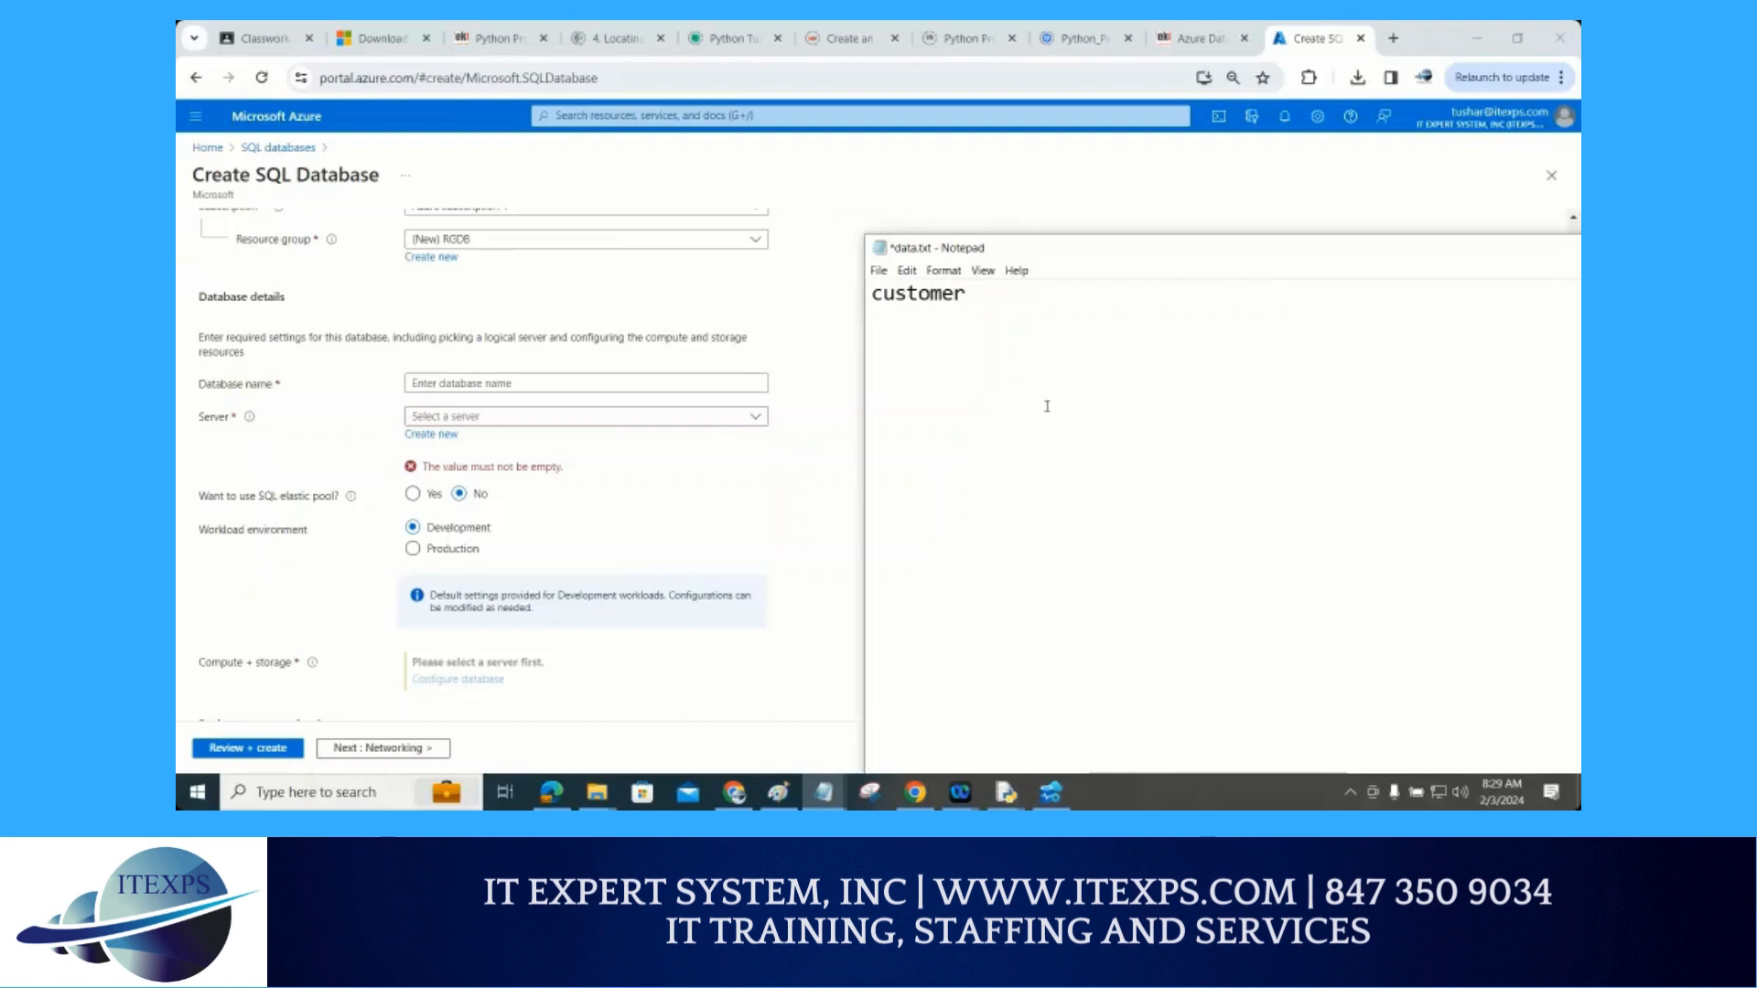
type("db")
left_click(1572, 194)
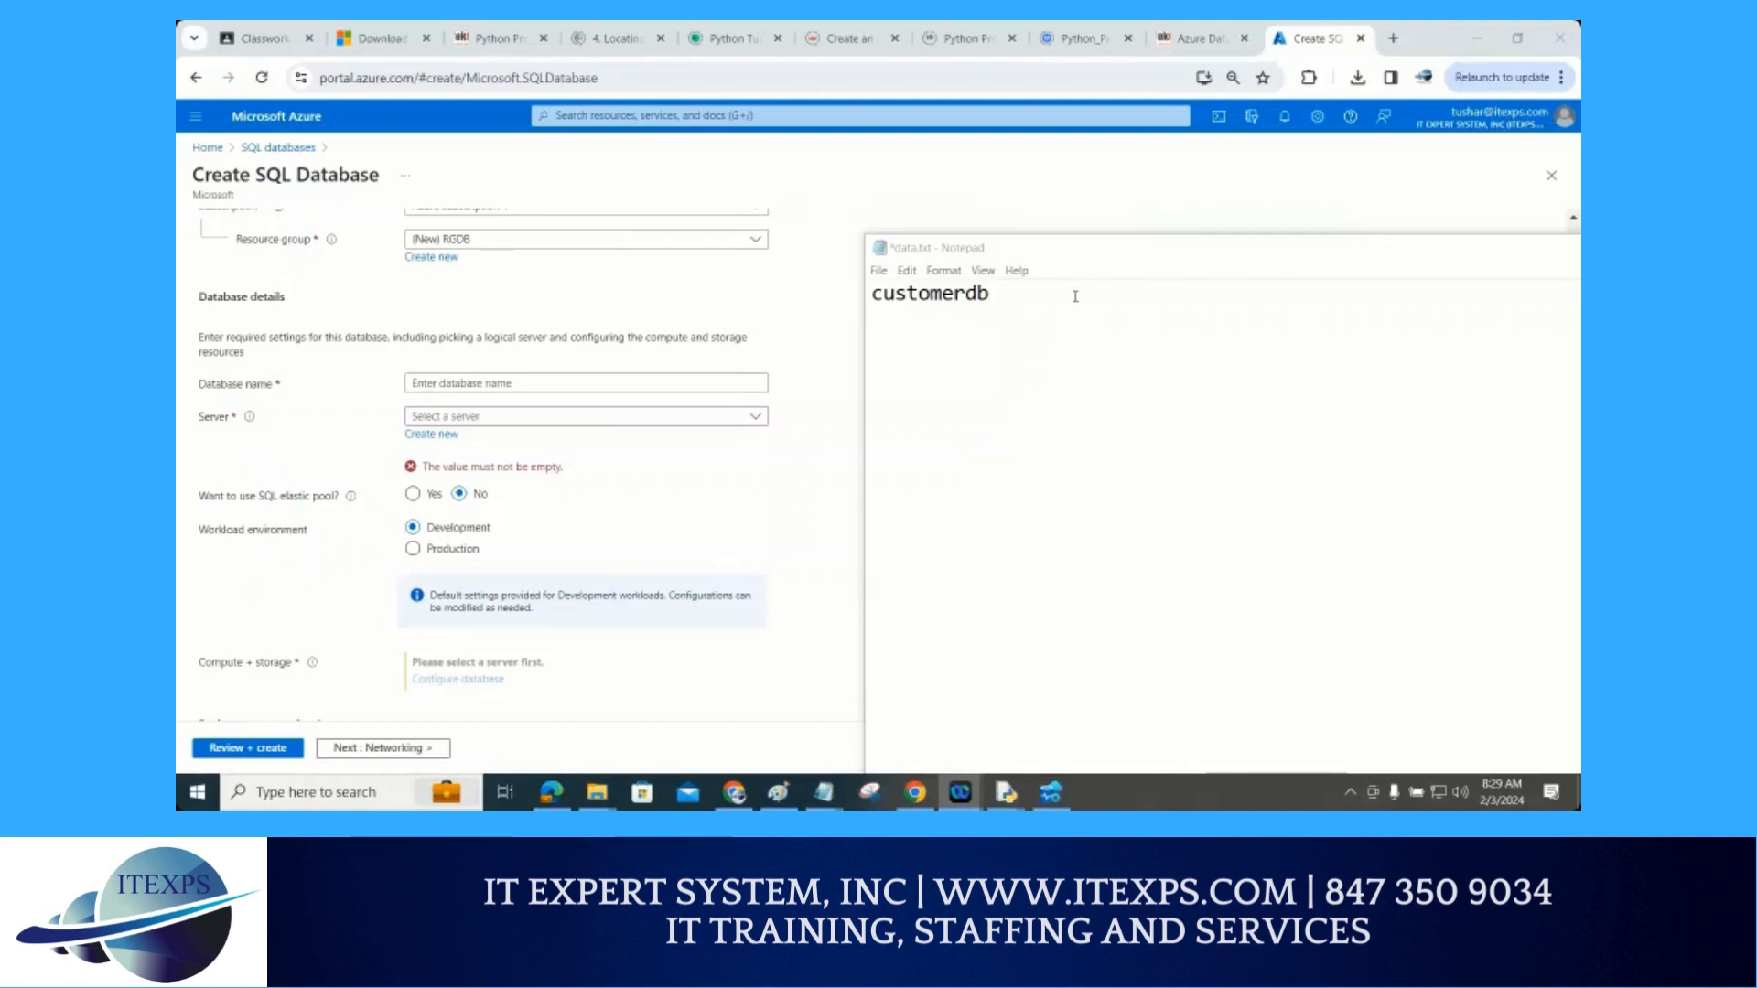
Copy customerdb from the note into the database name of the new SQL database in the Azure portal
left_click_drag(1074, 294, 869, 281)
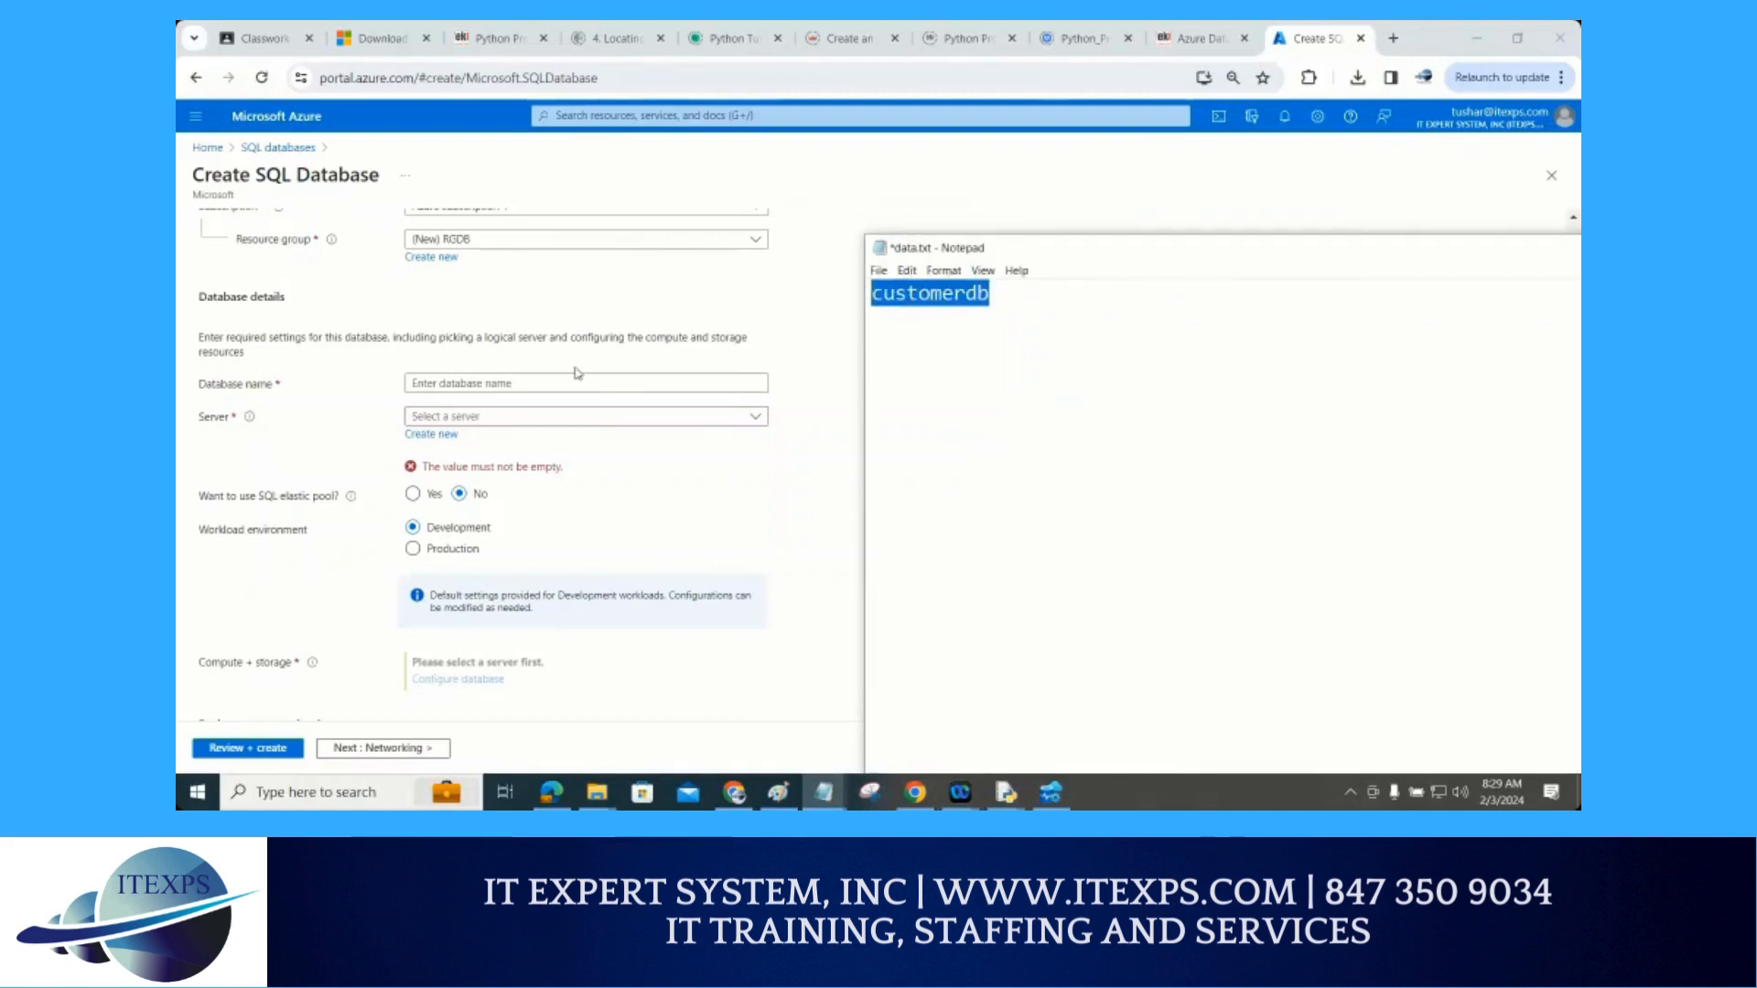
left_click(540, 381)
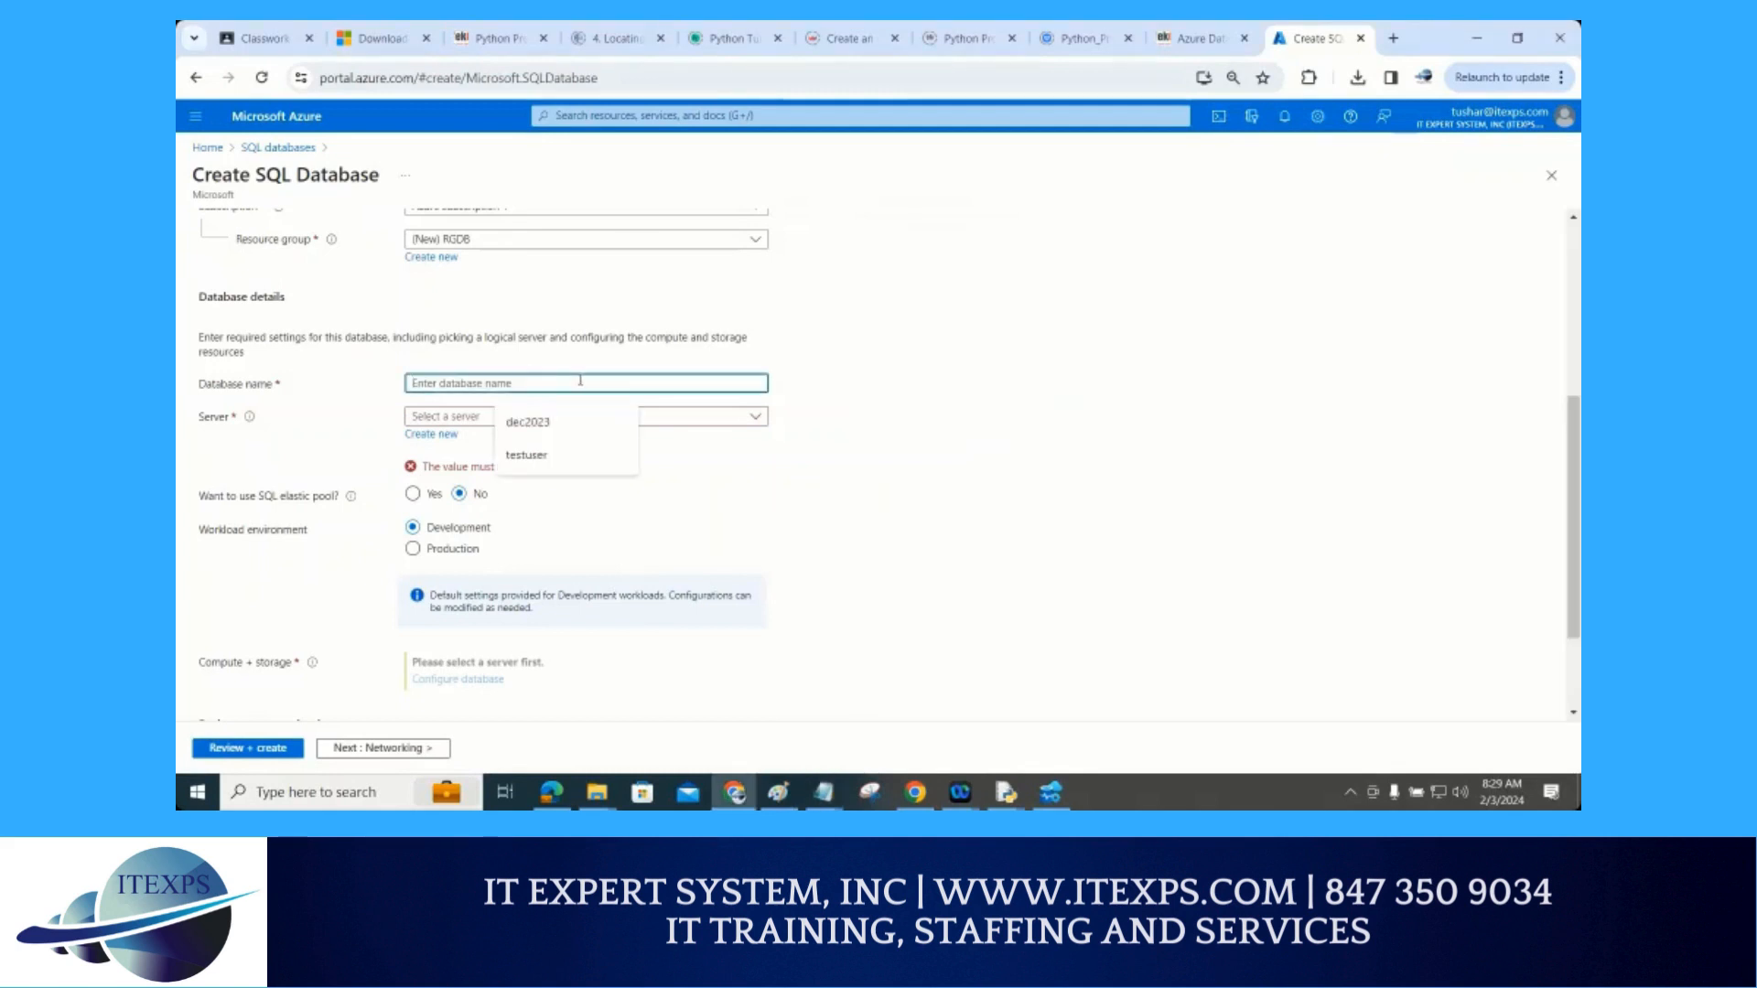
key("ctrl+v")
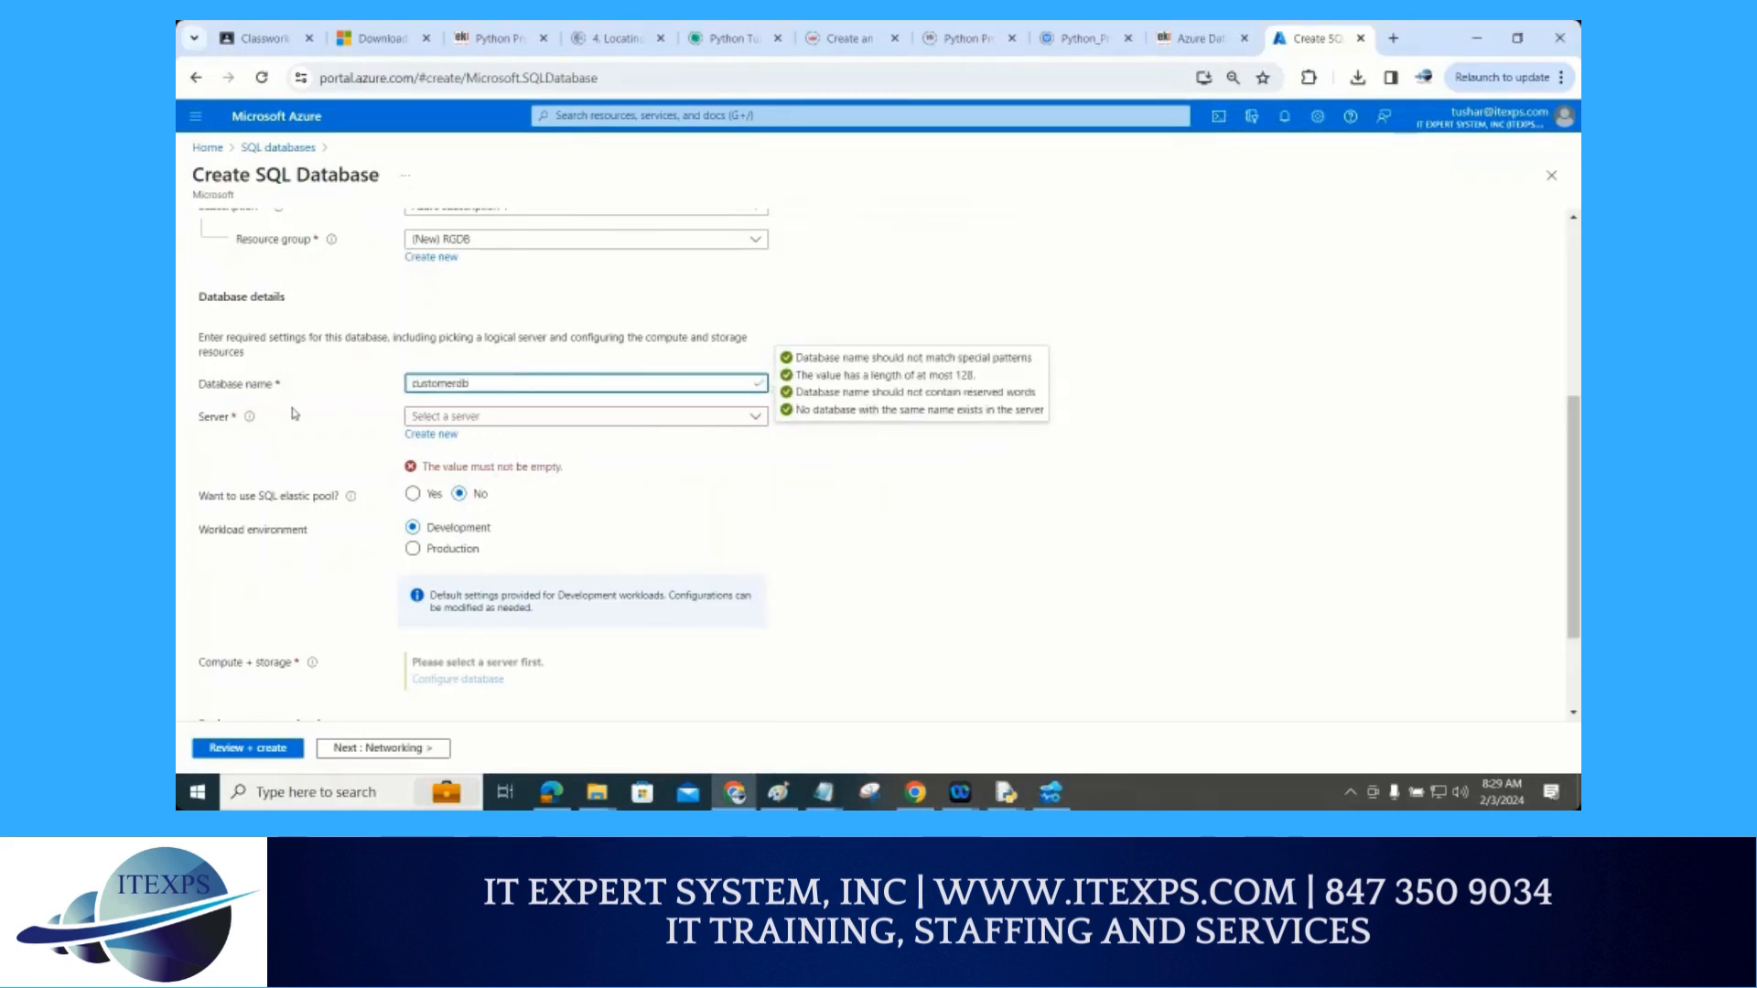
Start creating a new server for the SQL database
left_click_drag(182, 431, 264, 425)
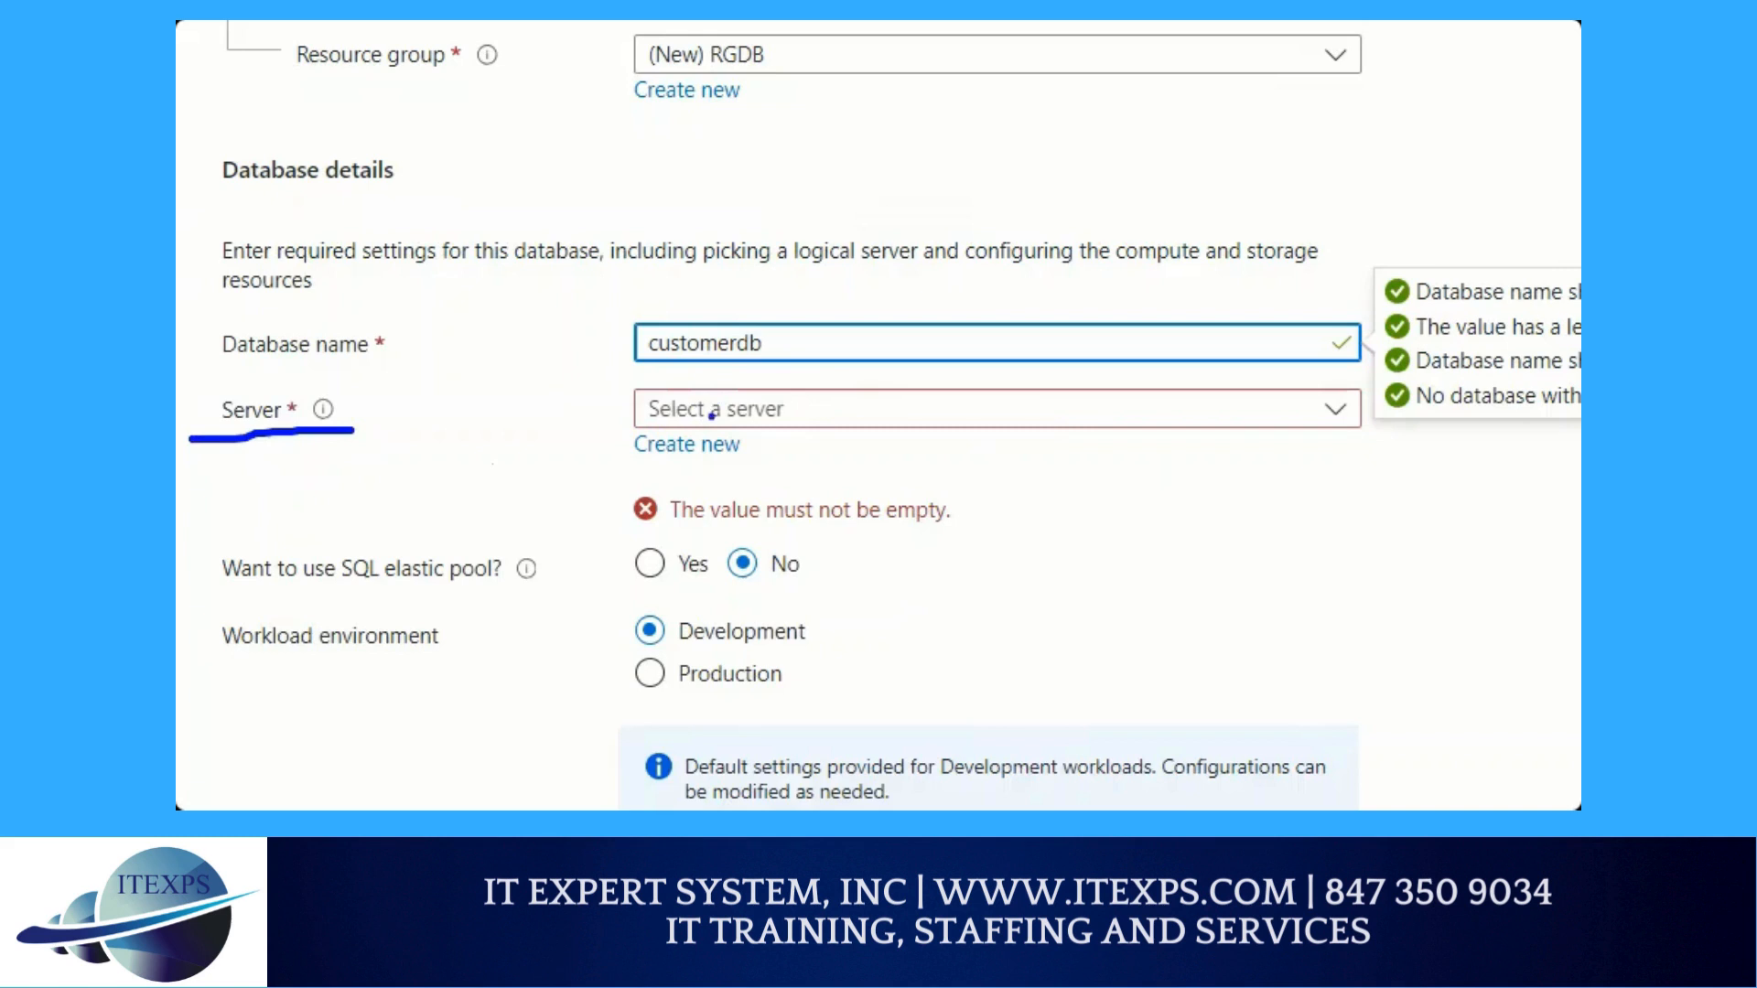
mouse_move(609, 419)
left_mouse_down()
mouse_move(599, 467)
mouse_move(805, 439)
mouse_move(611, 414)
mouse_move(604, 468)
mouse_move(714, 494)
mouse_move(778, 401)
mouse_move(595, 407)
mouse_move(668, 499)
mouse_move(756, 502)
left_mouse_up()
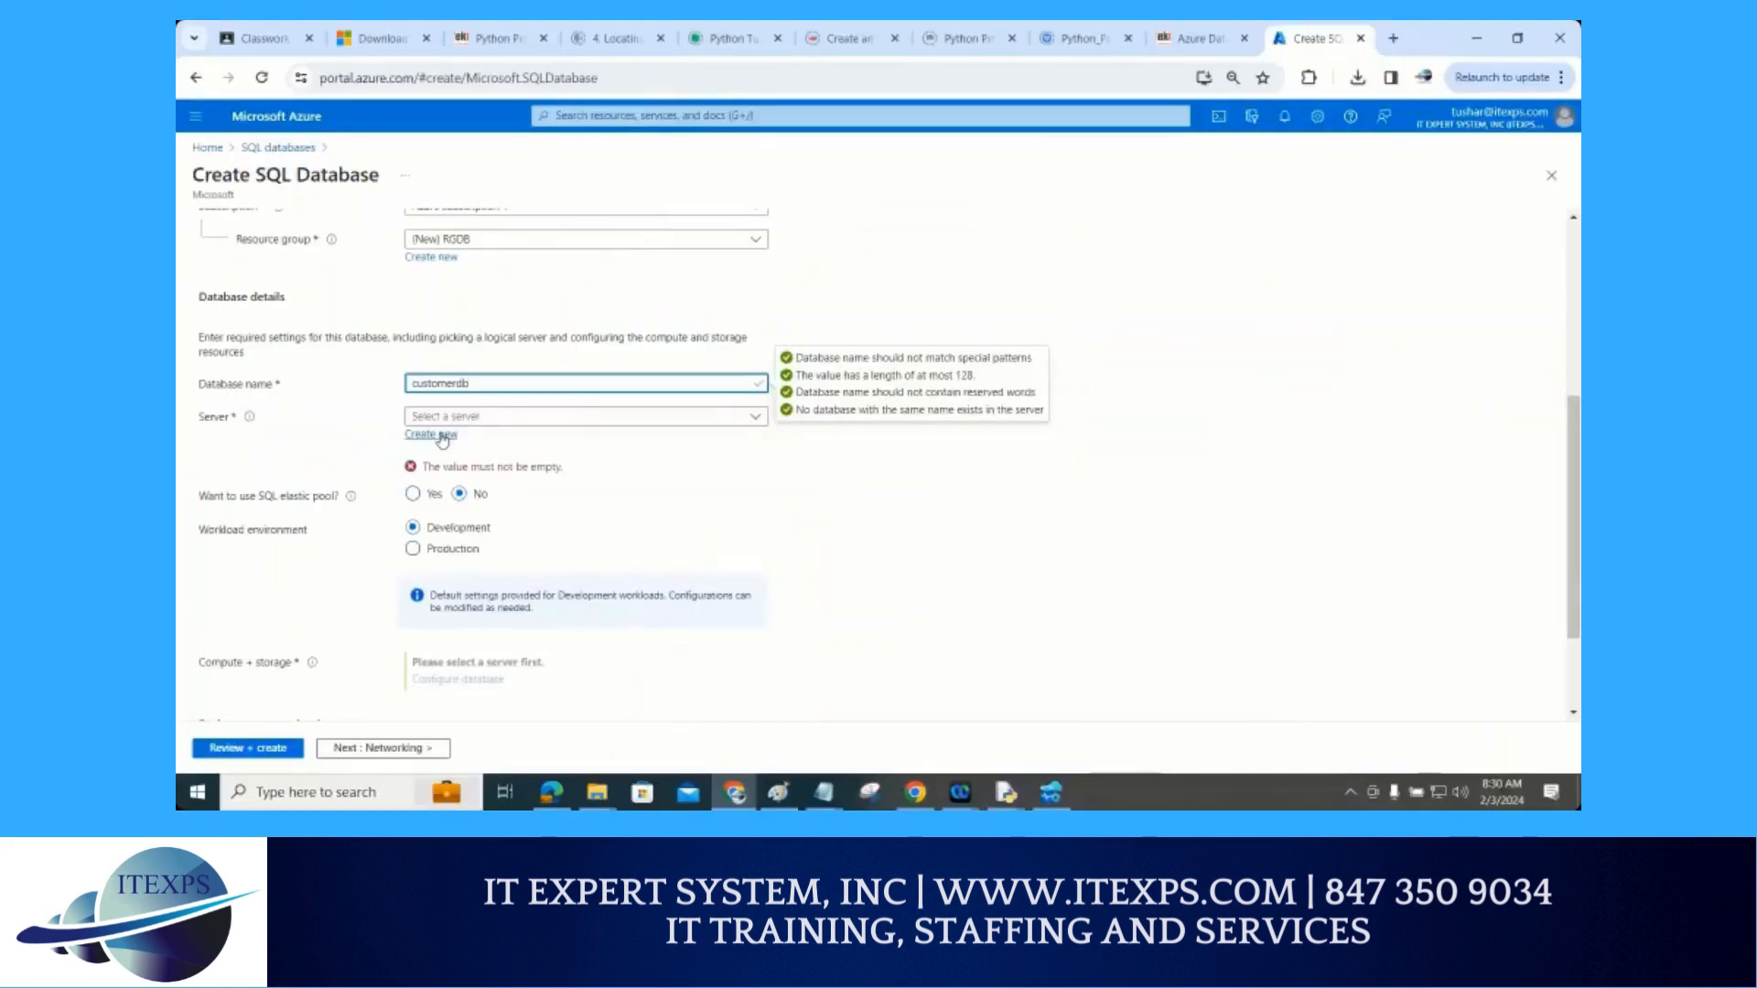
left_click(442, 437)
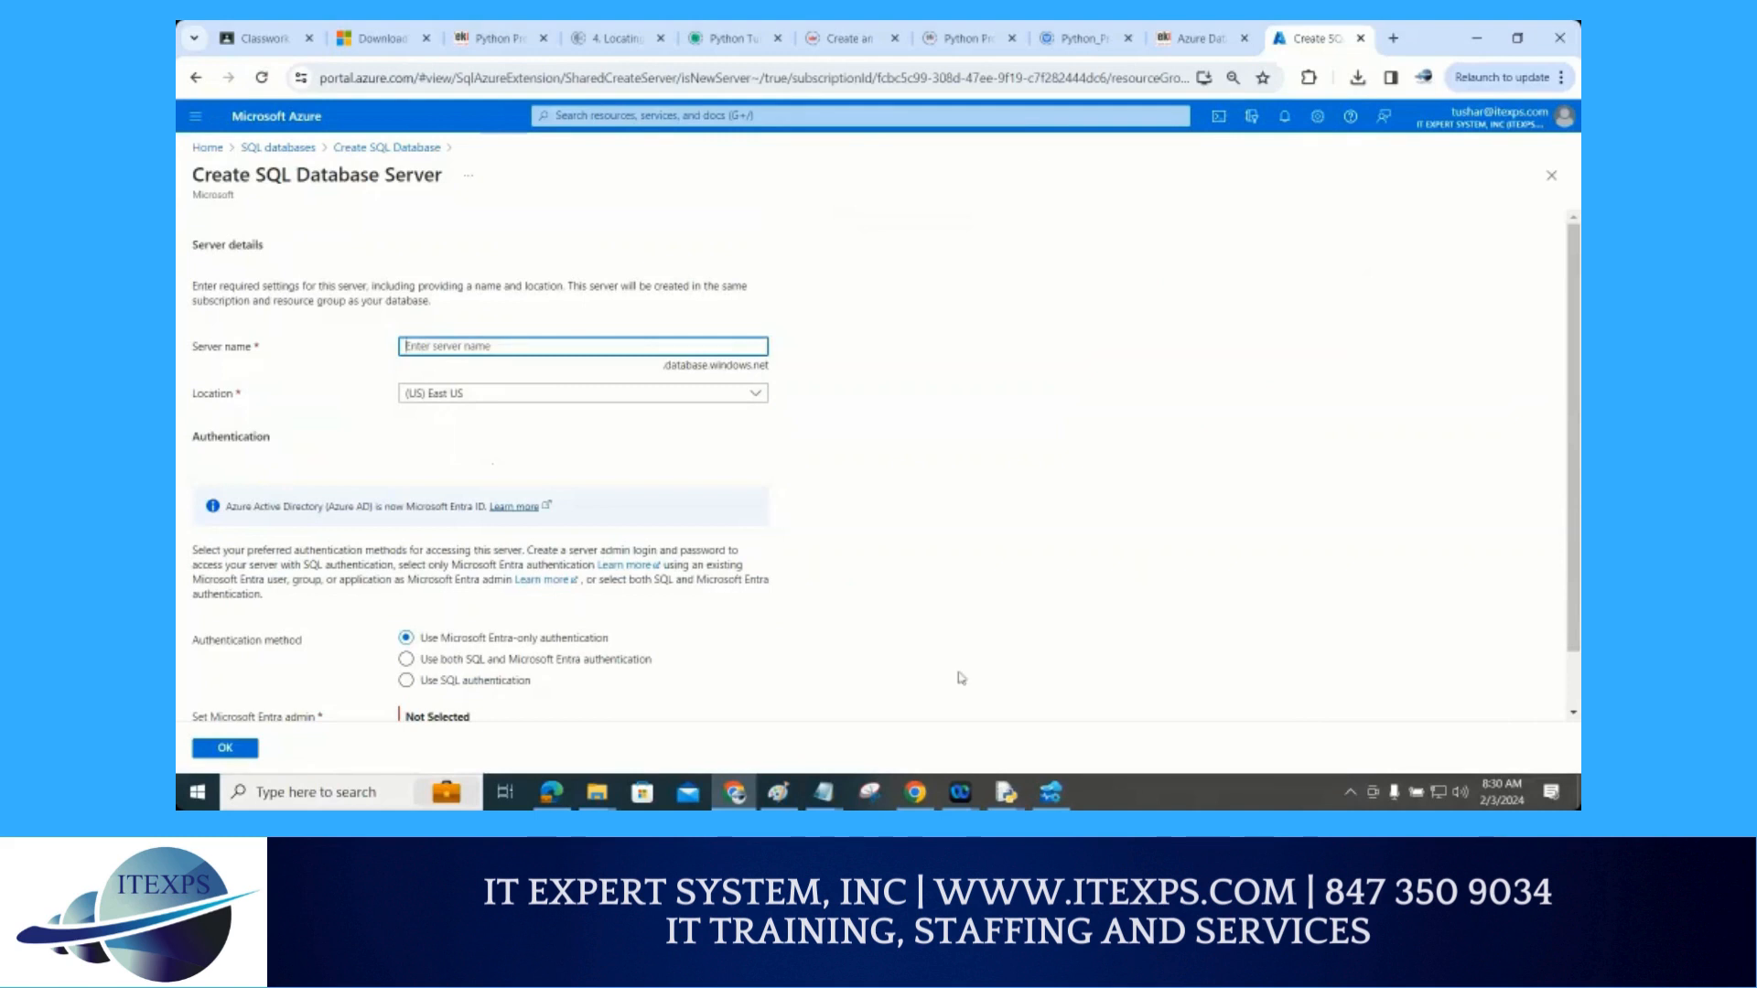
Bring the data.txt note back up in Notepad and copy customerdb from it
left_click(1006, 793)
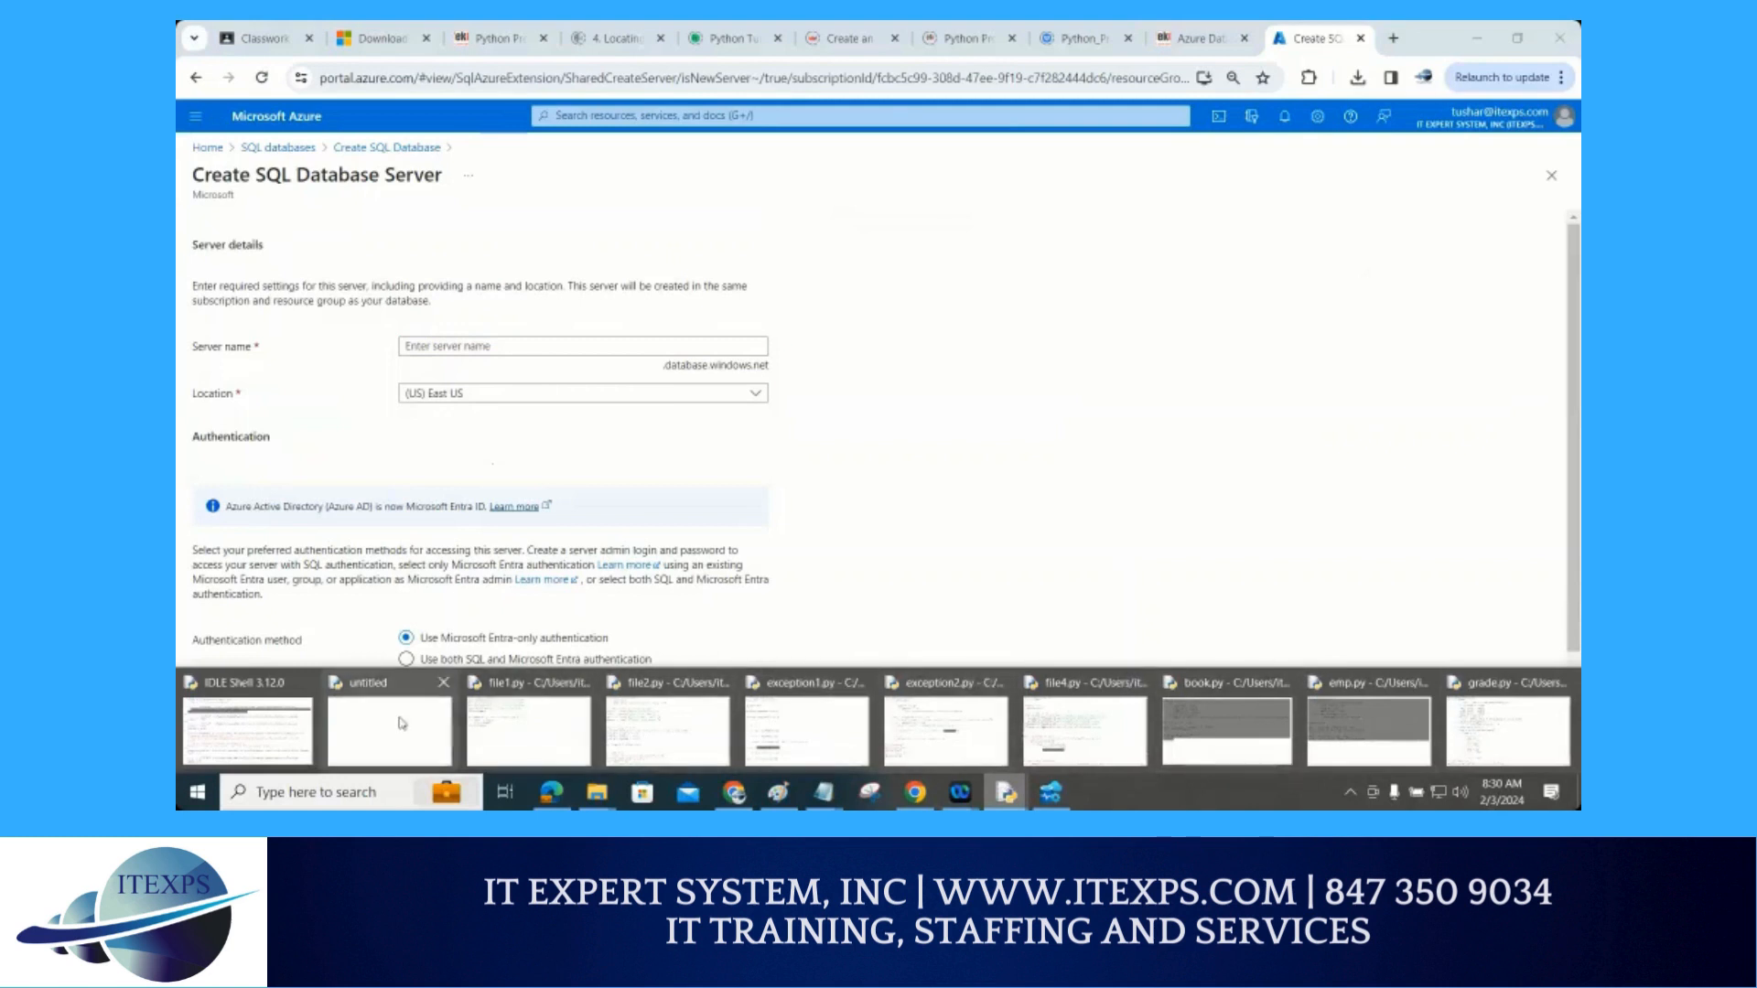
left_click(429, 716)
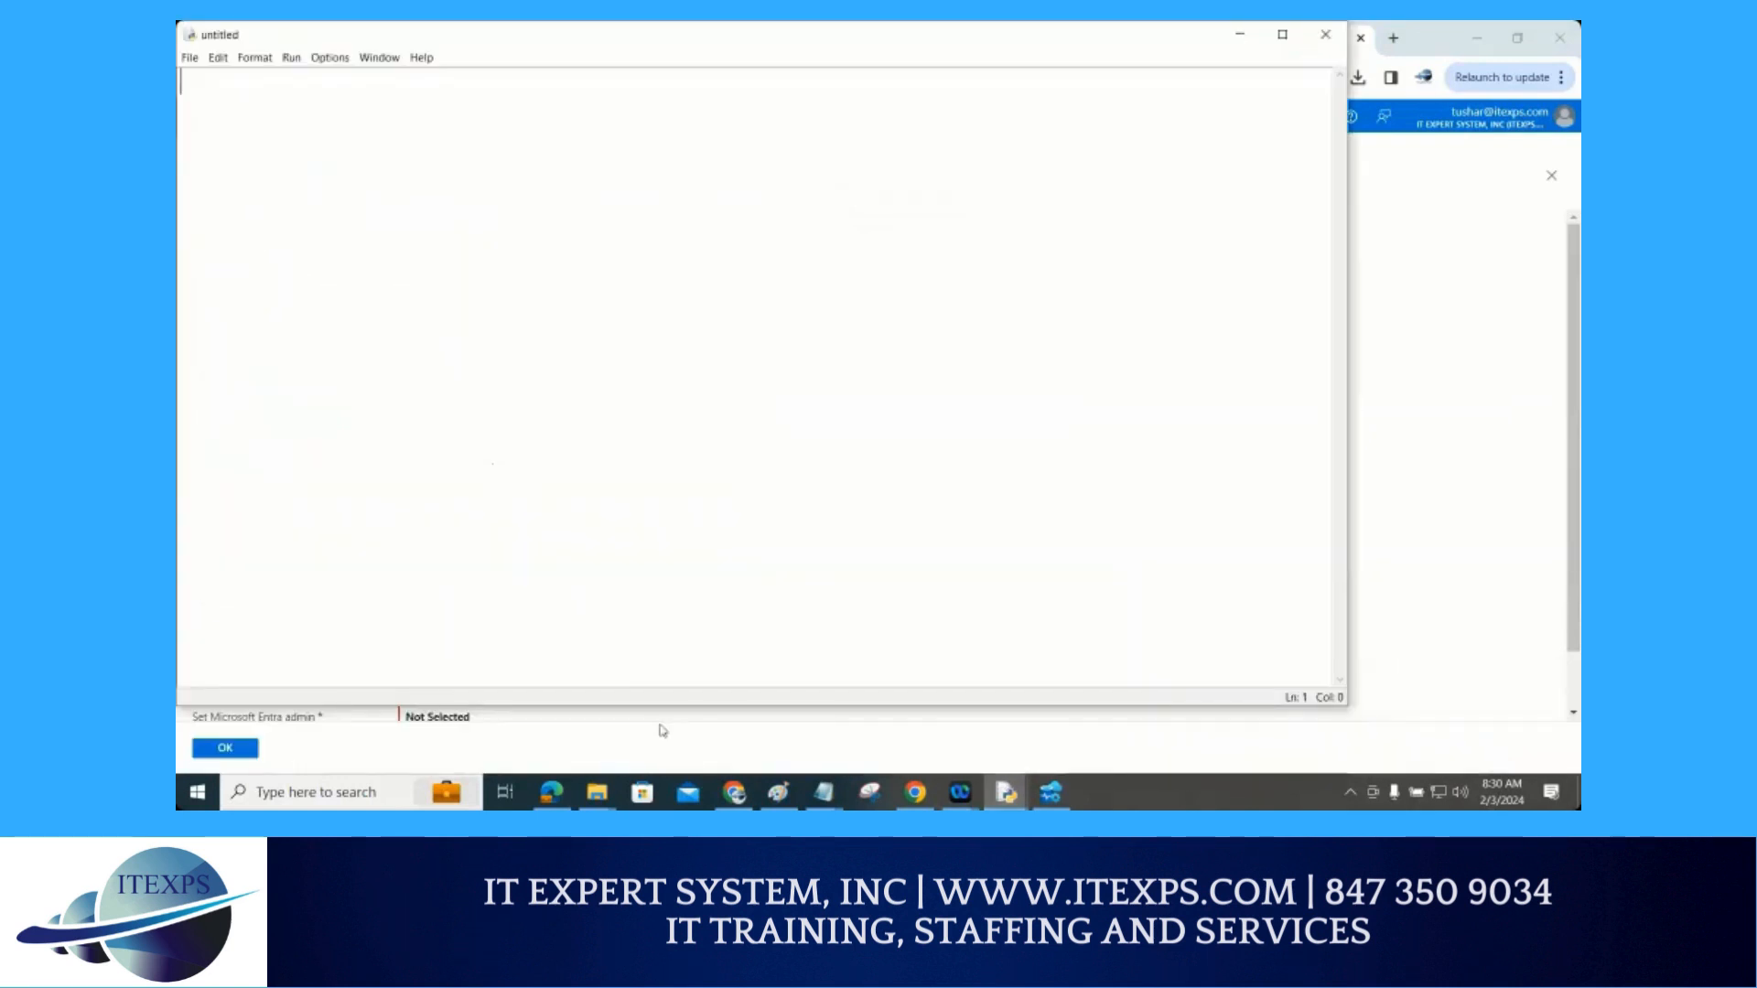
left_click(835, 798)
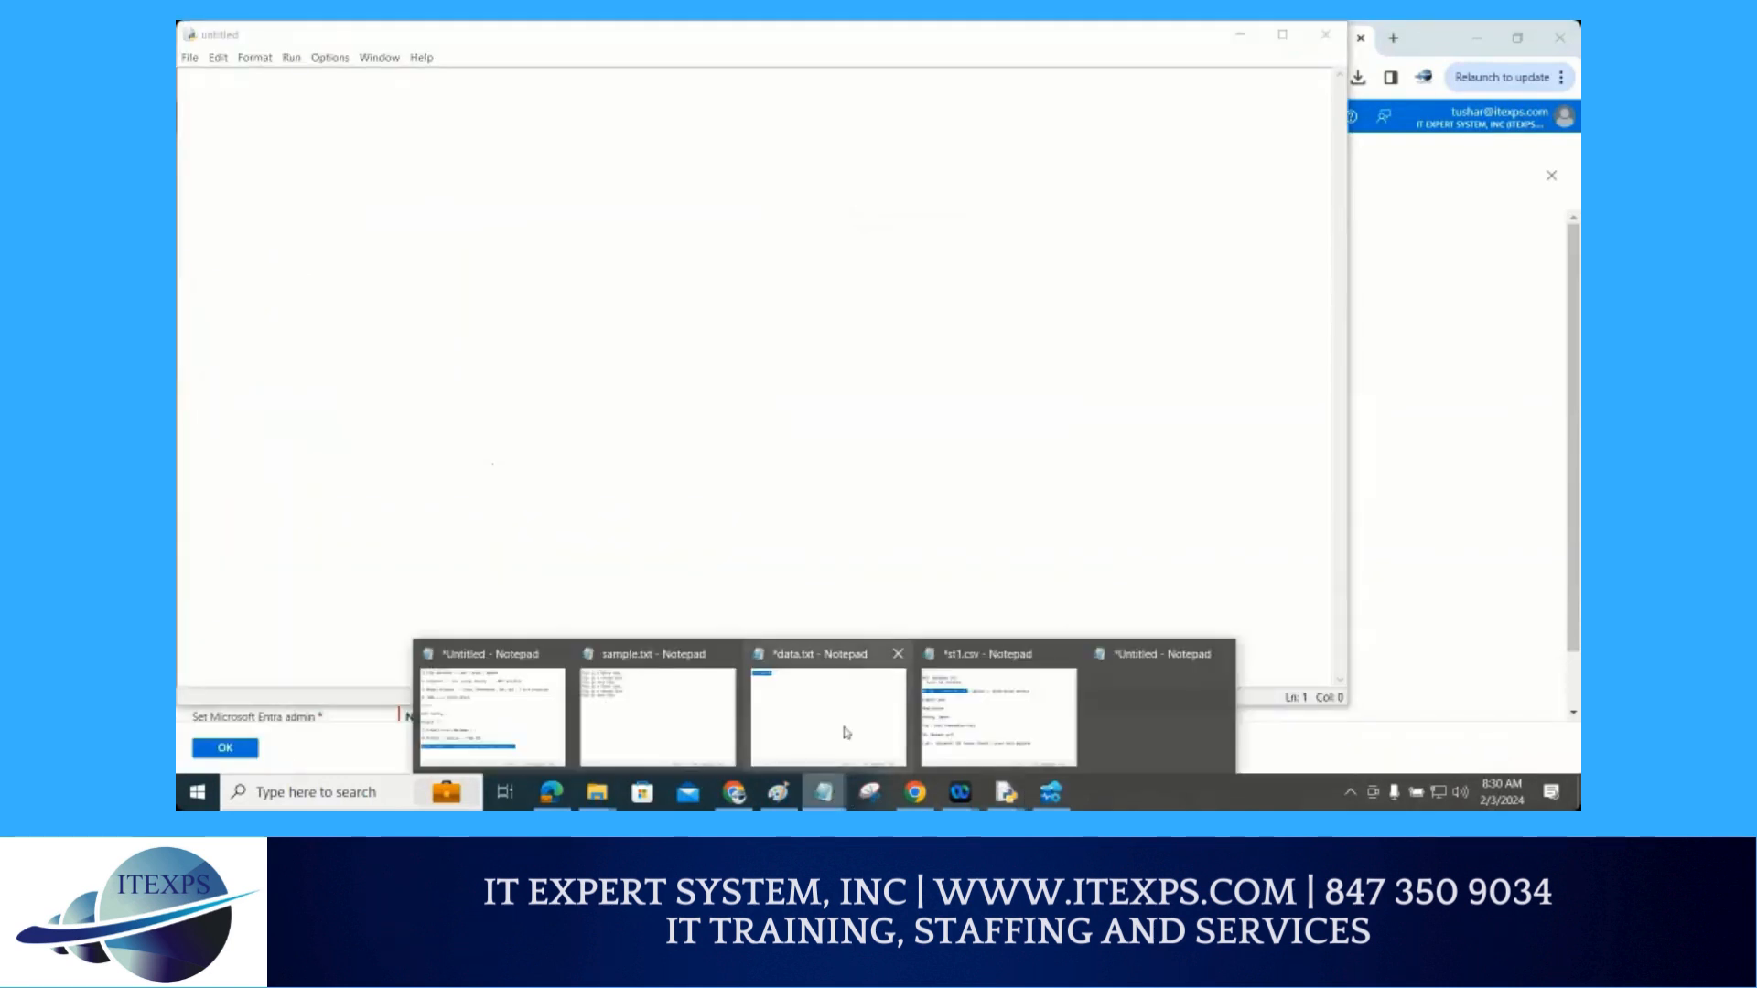
left_click(843, 729)
left_click(1038, 309)
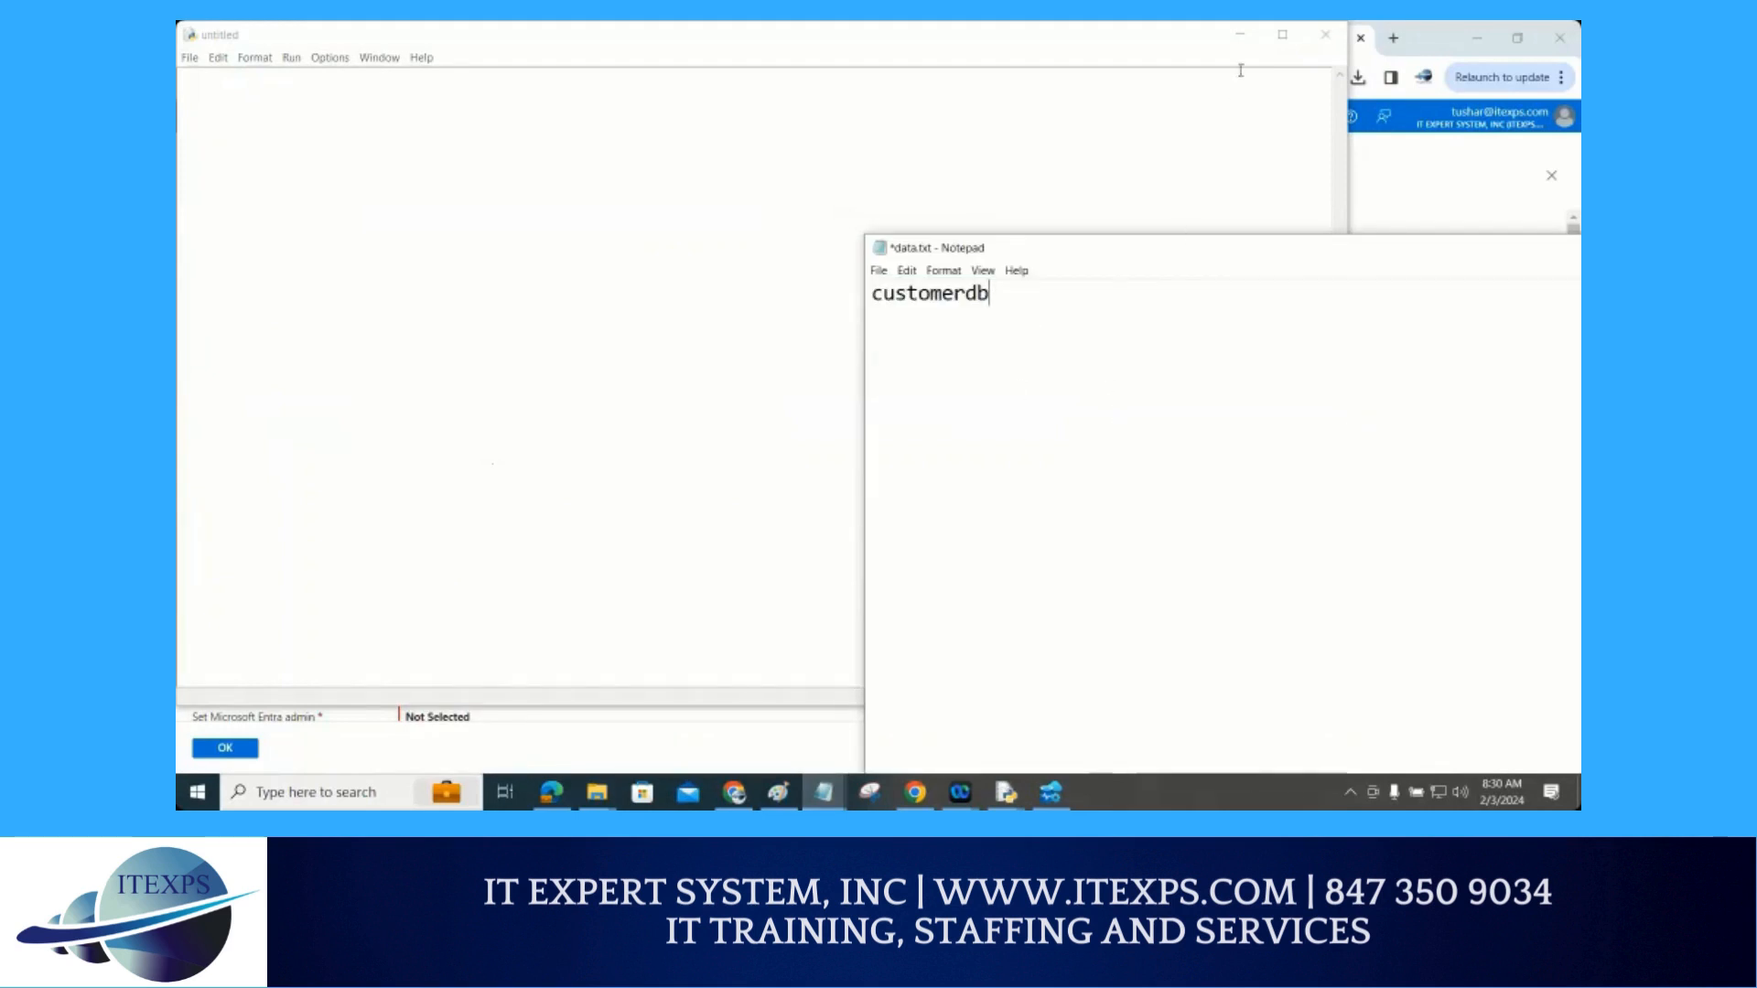
left_click(1158, 60)
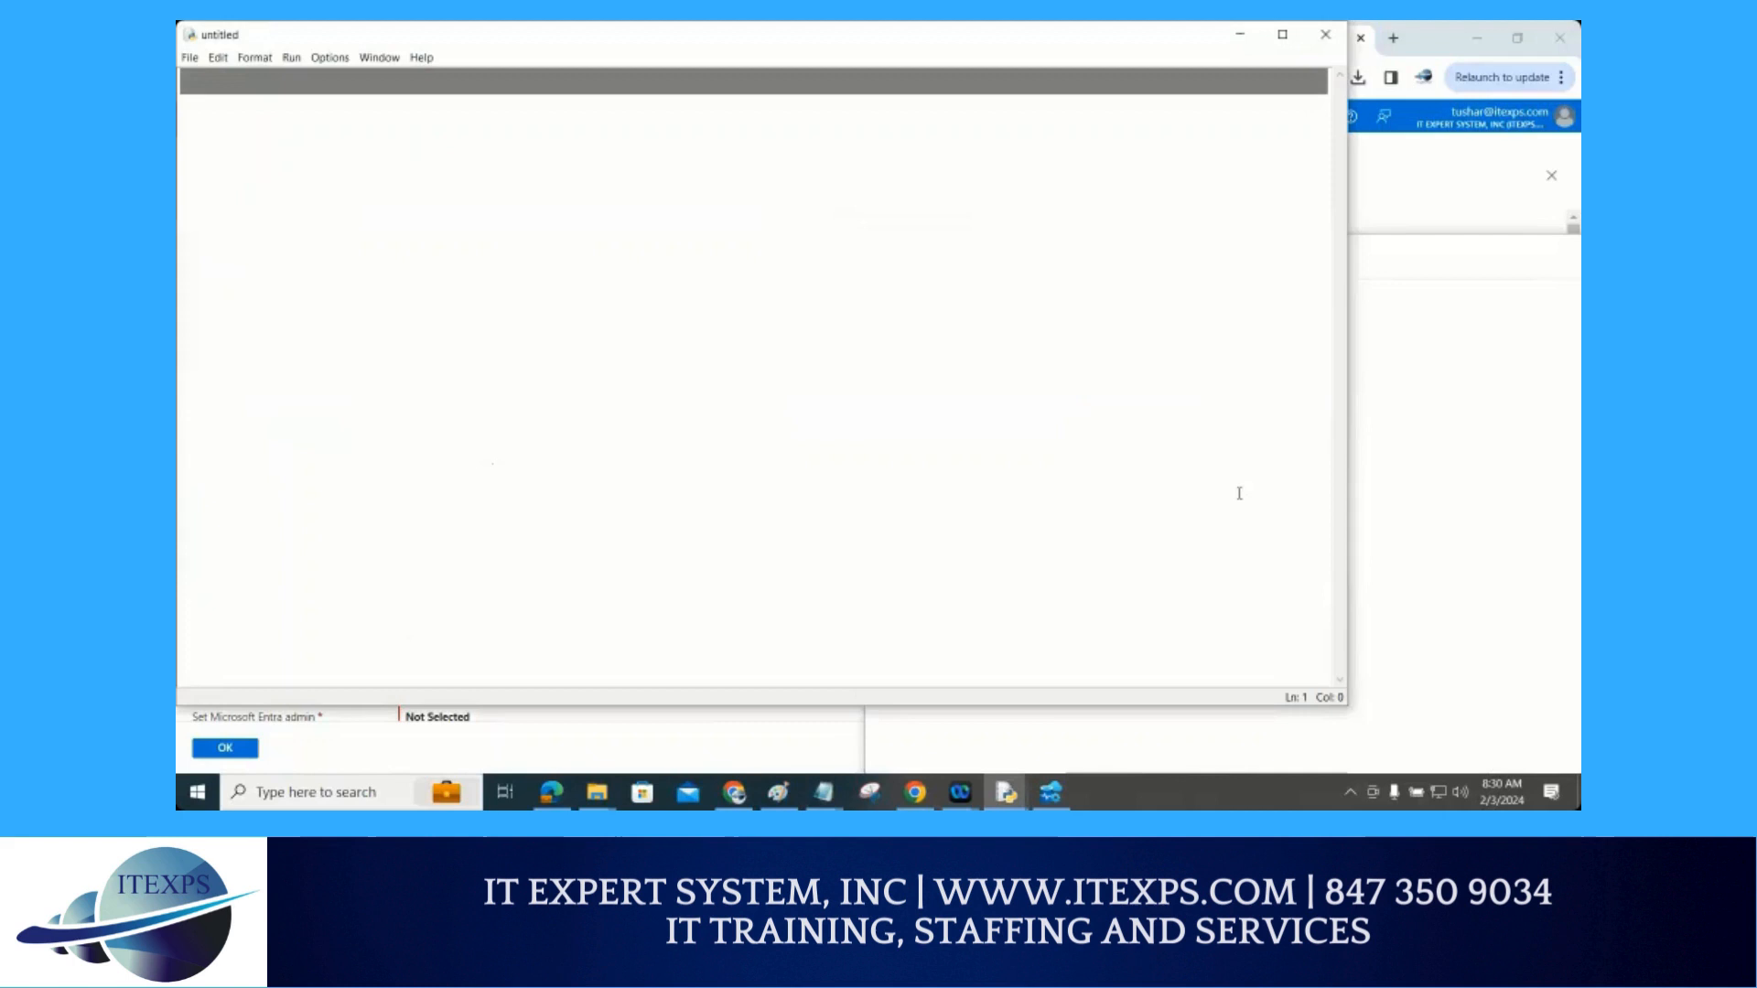
left_click(1421, 489)
left_click_drag(1008, 295, 860, 286)
key("ctrl+c")
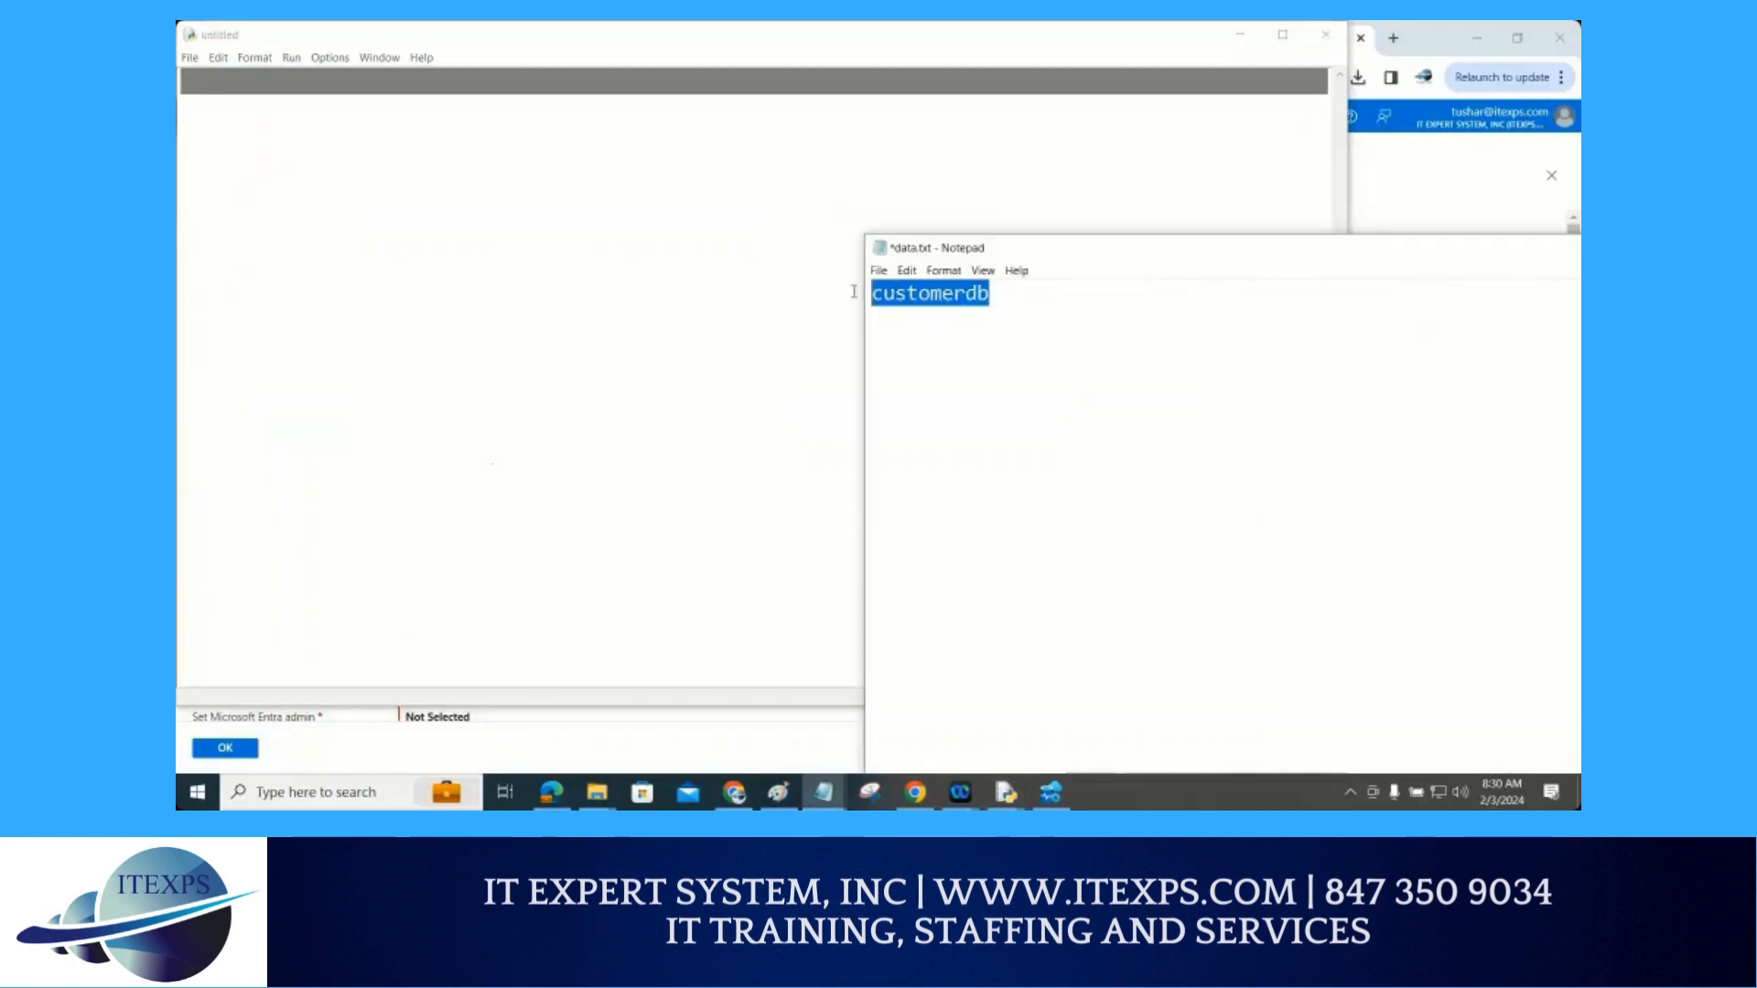
Return to the Azure portal and name the new database server customerdb123, building on the copied text
left_click(703, 743)
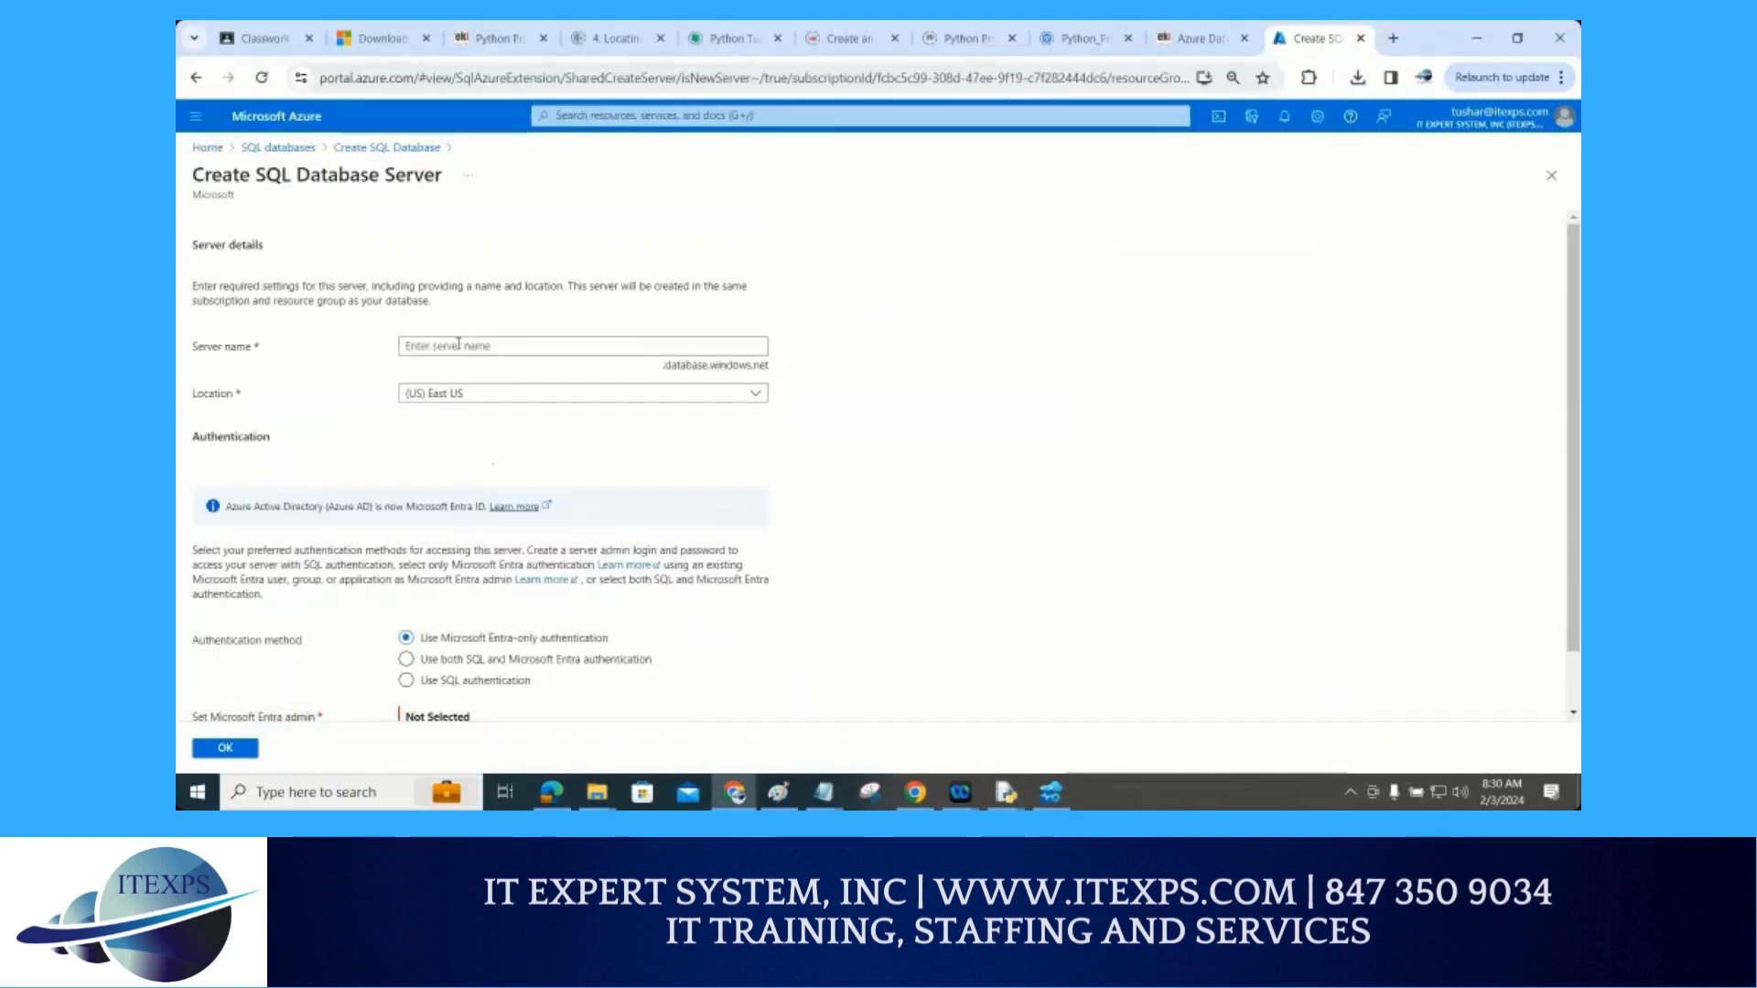
left_click(513, 346)
key("ctrl+v")
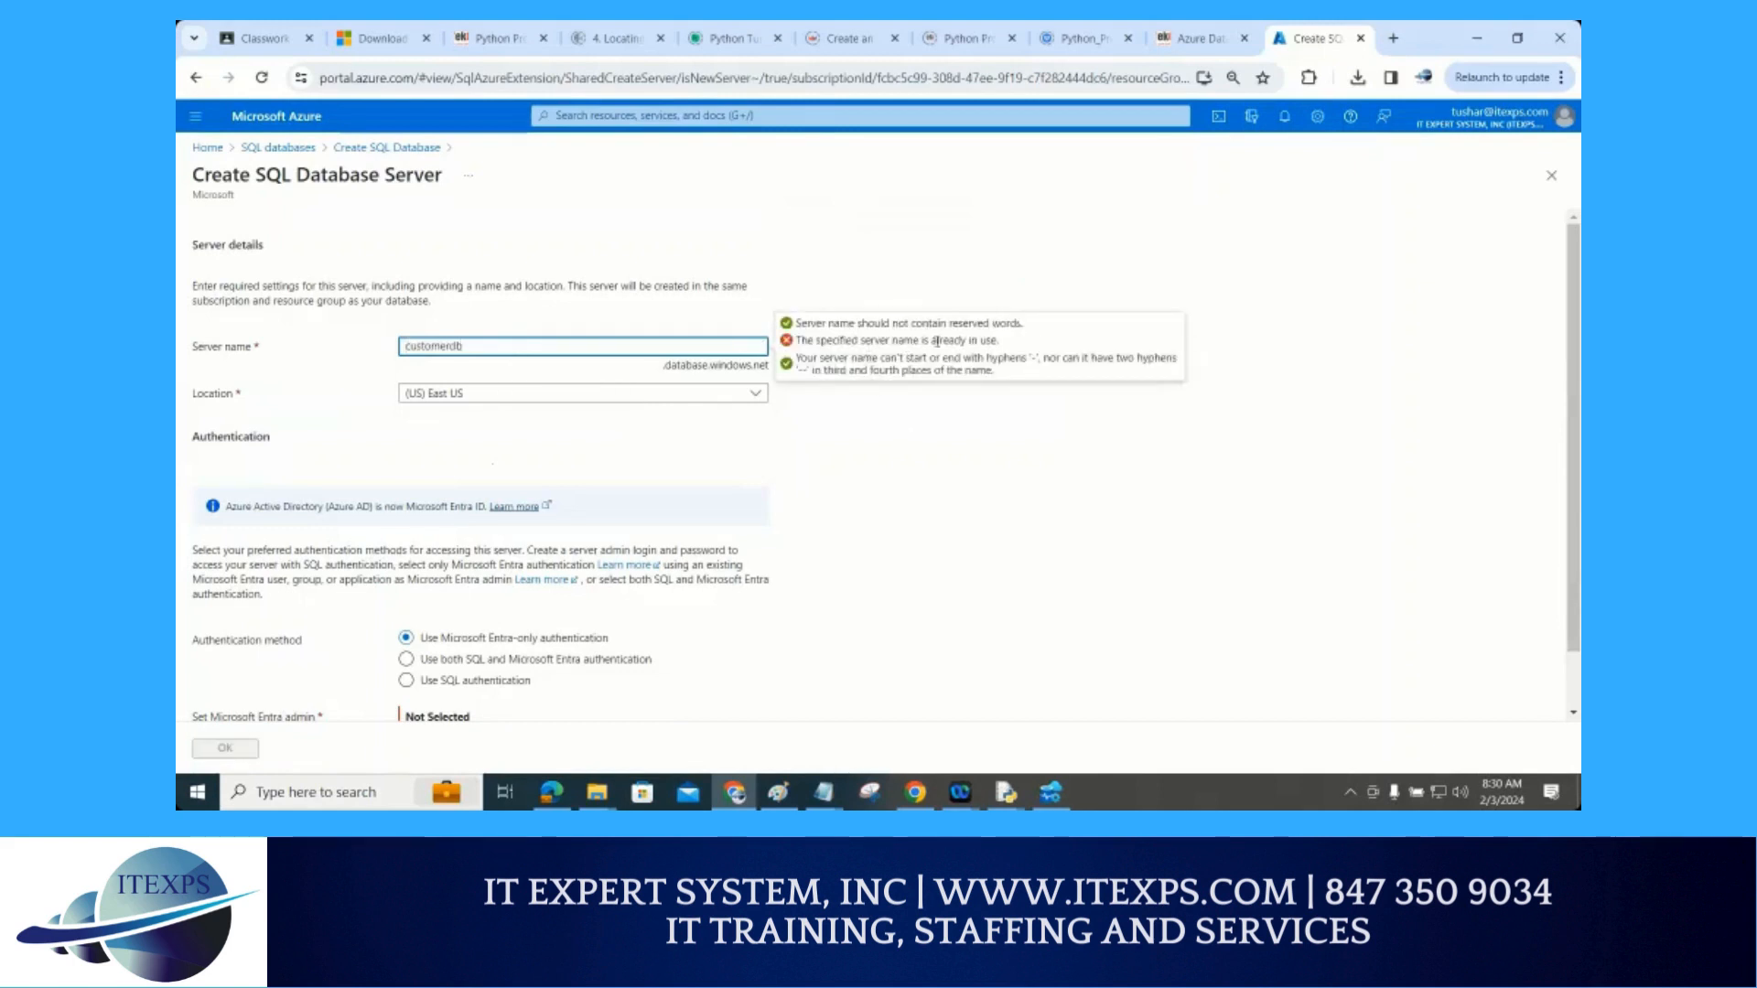
left_click(497, 349)
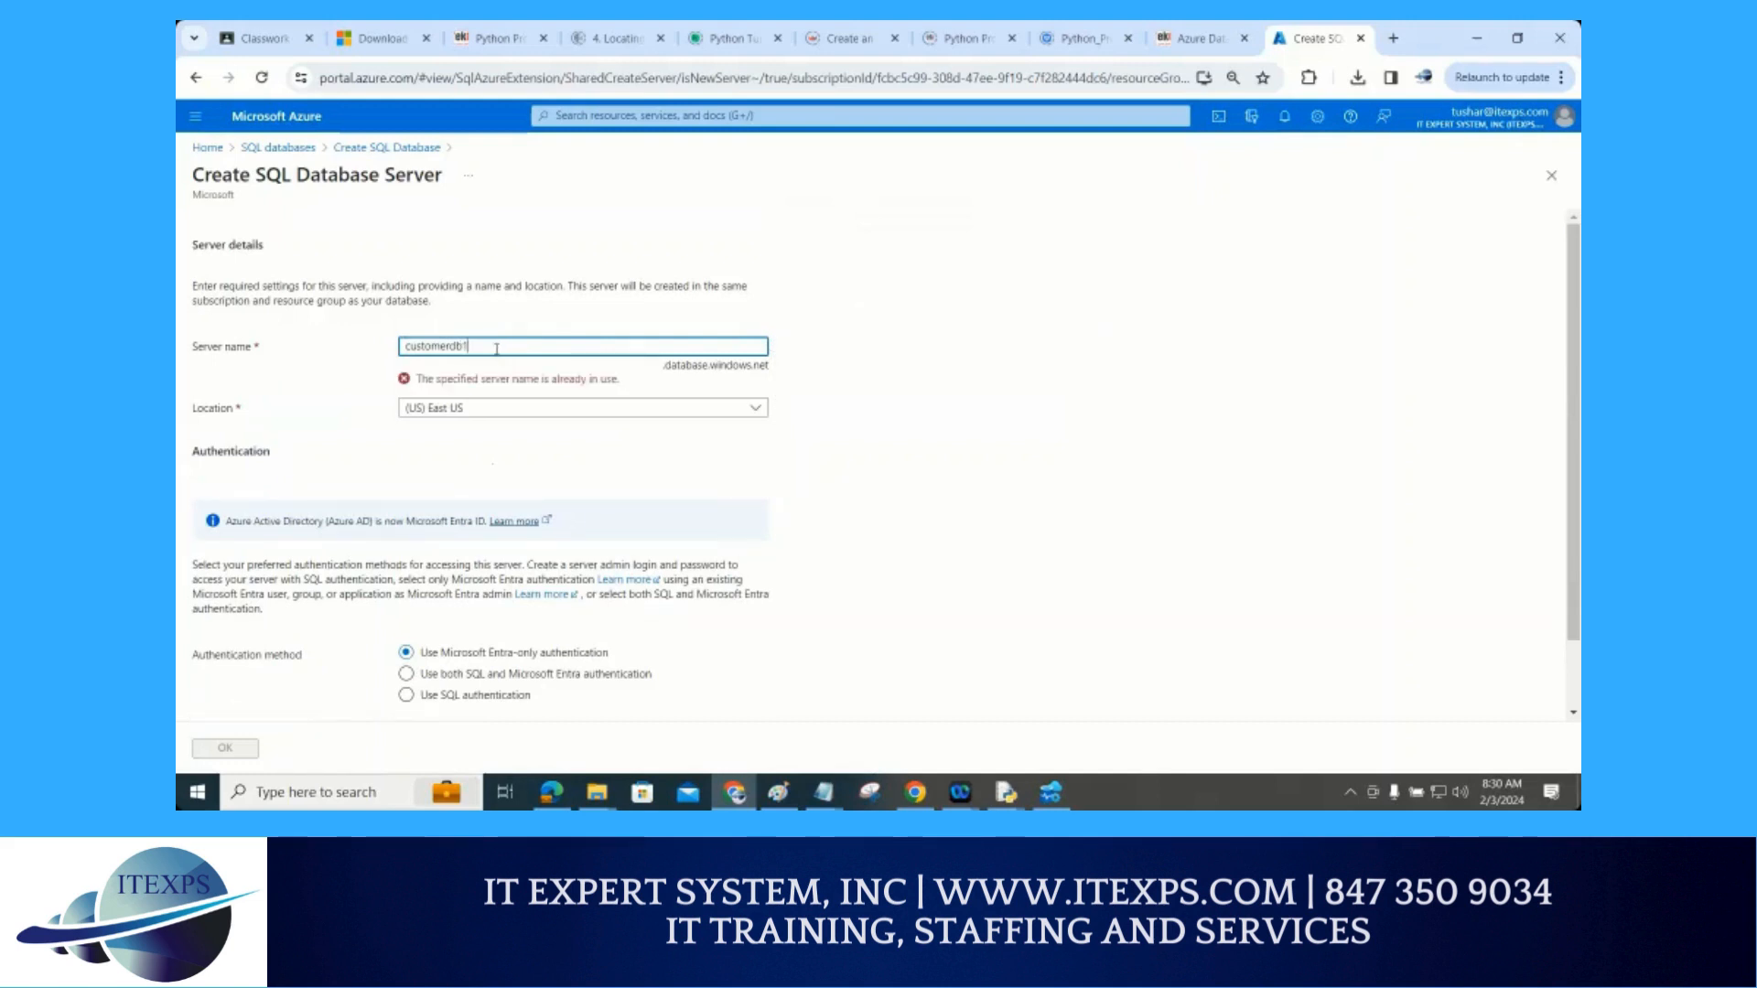
type("3")
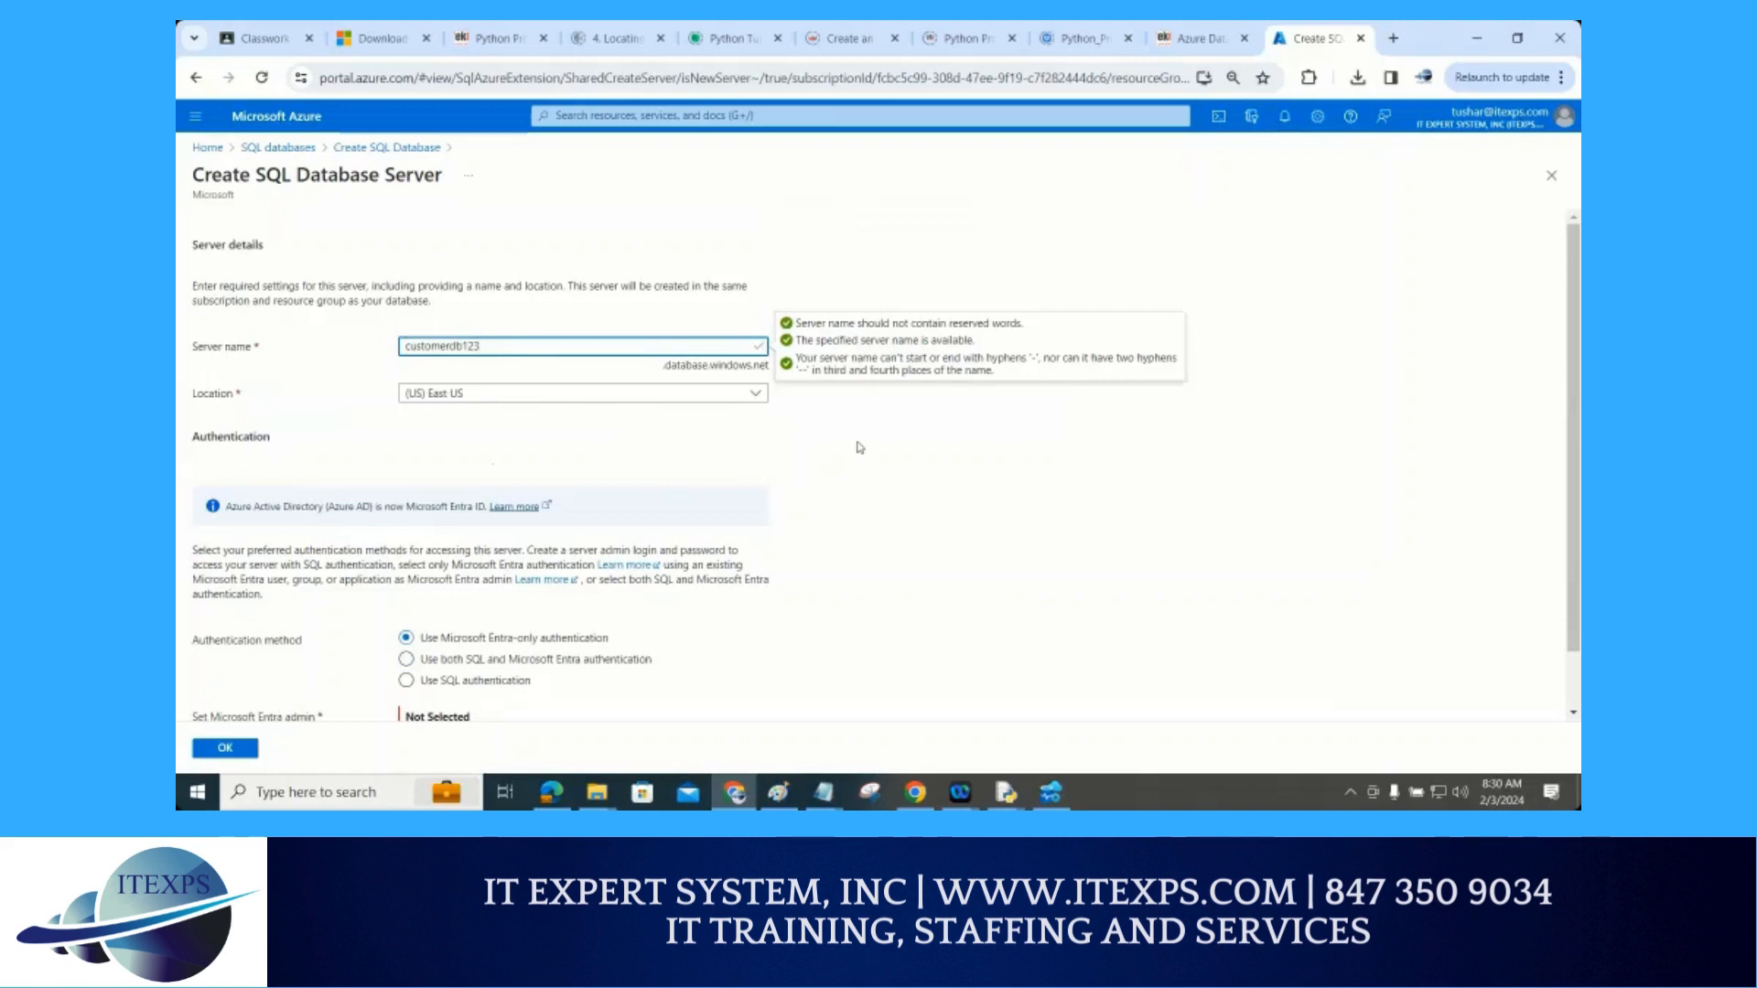
left_click(859, 447)
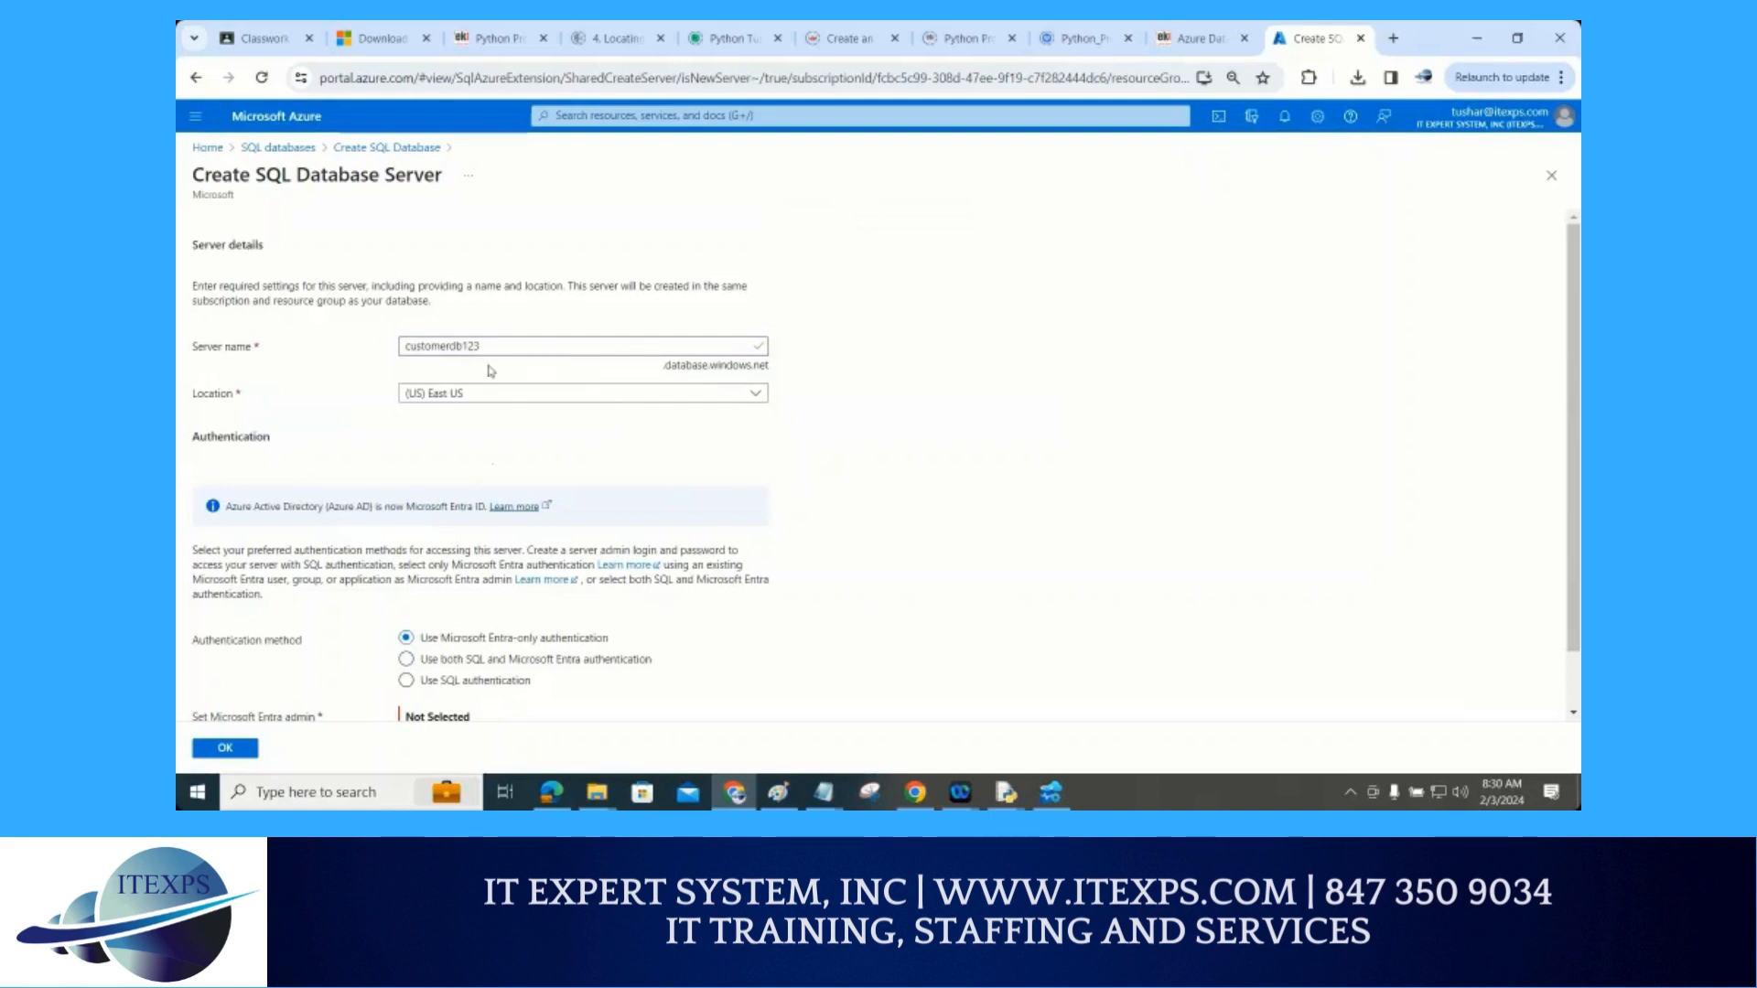
left_click(469, 348)
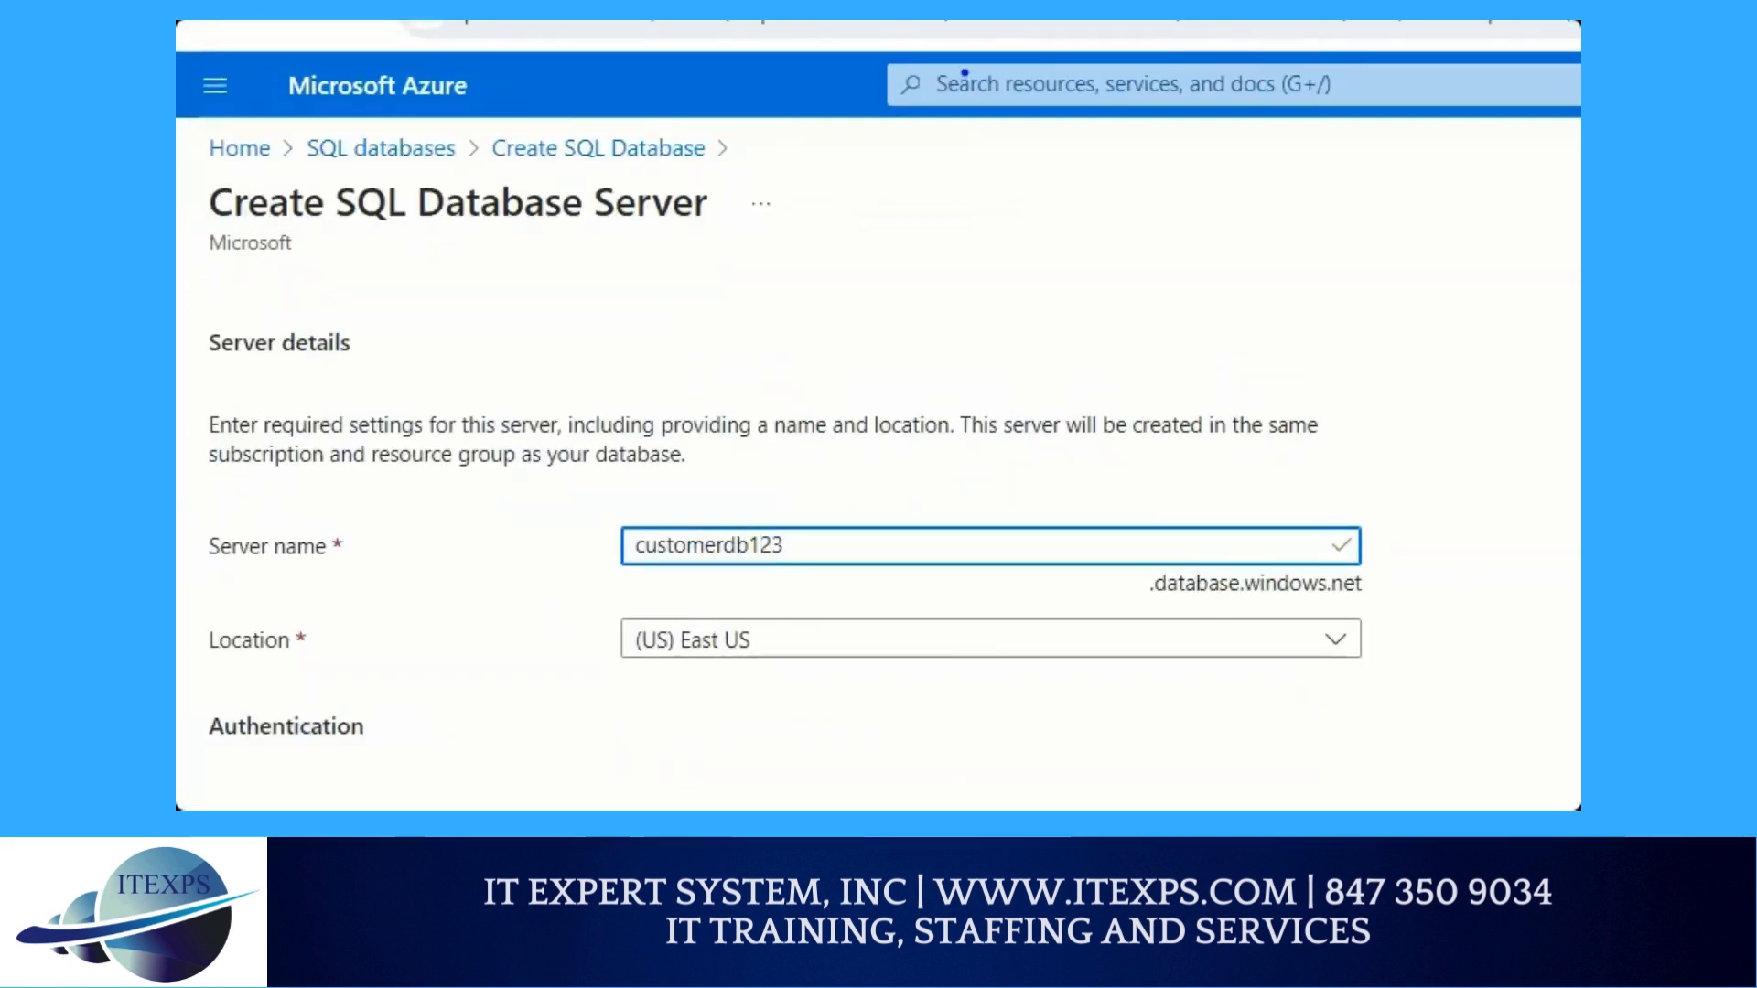
mouse_move(964, 72)
left_mouse_down()
mouse_move(948, 104)
mouse_move(1001, 74)
mouse_move(1004, 135)
mouse_move(1043, 96)
left_mouse_up()
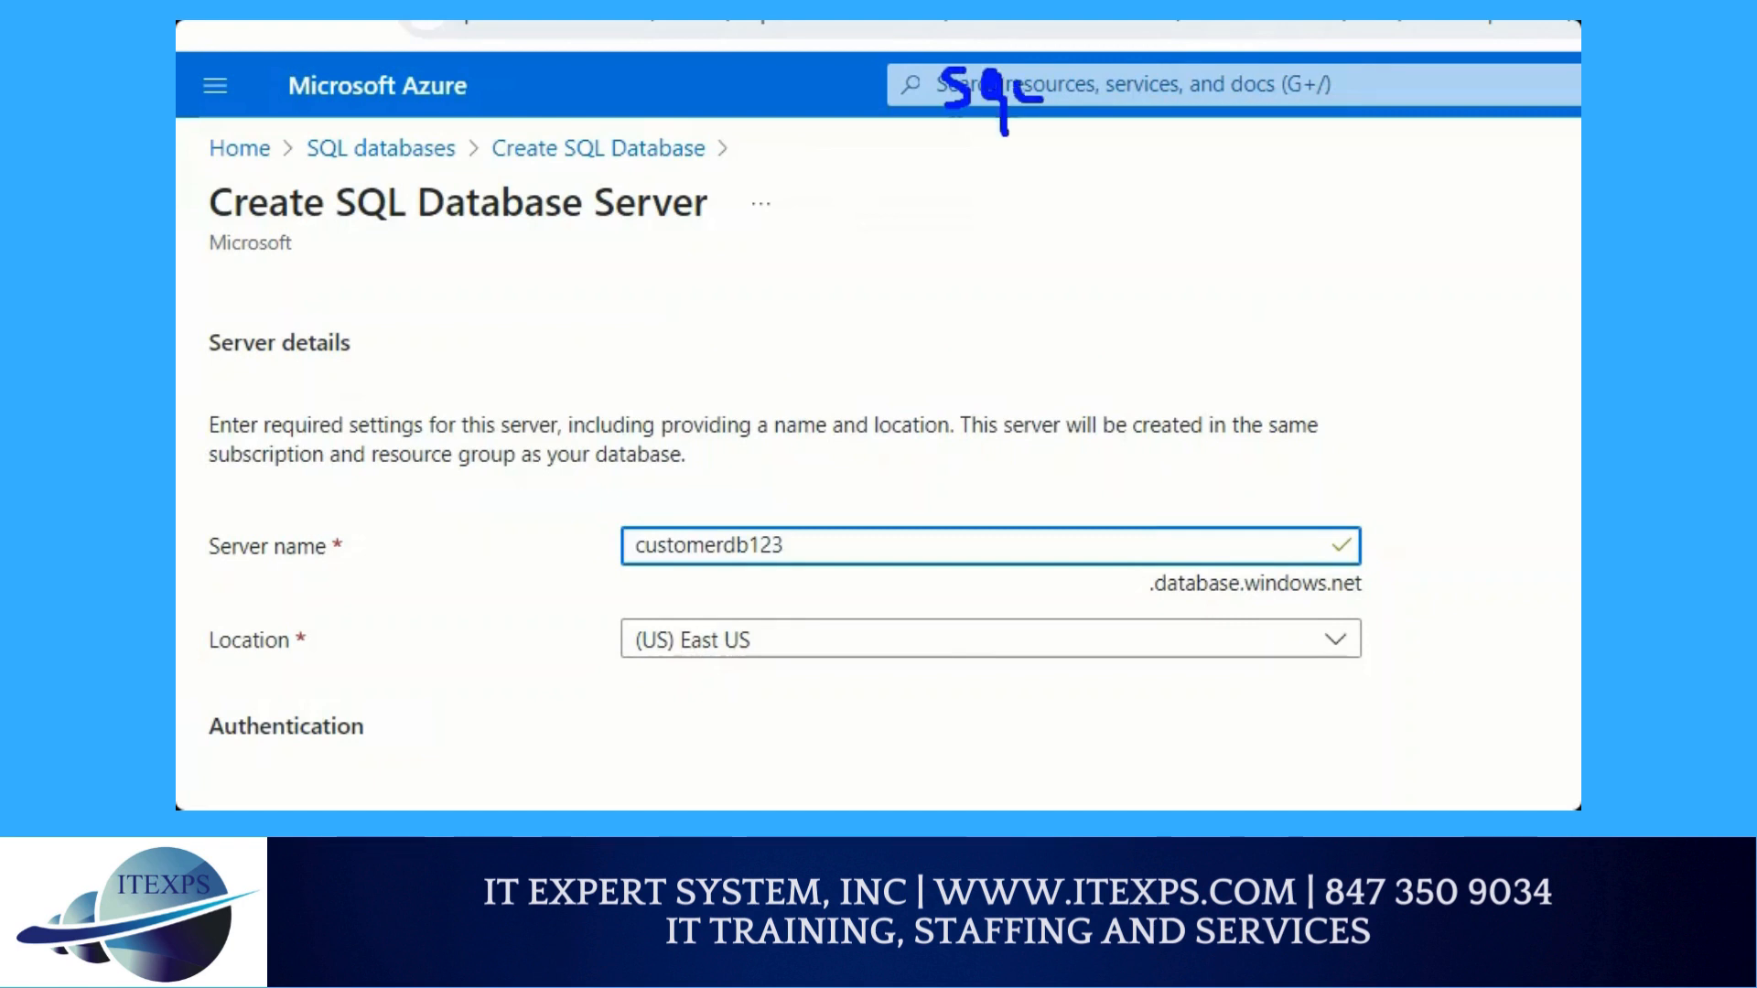
left_click_drag(943, 134, 1069, 119)
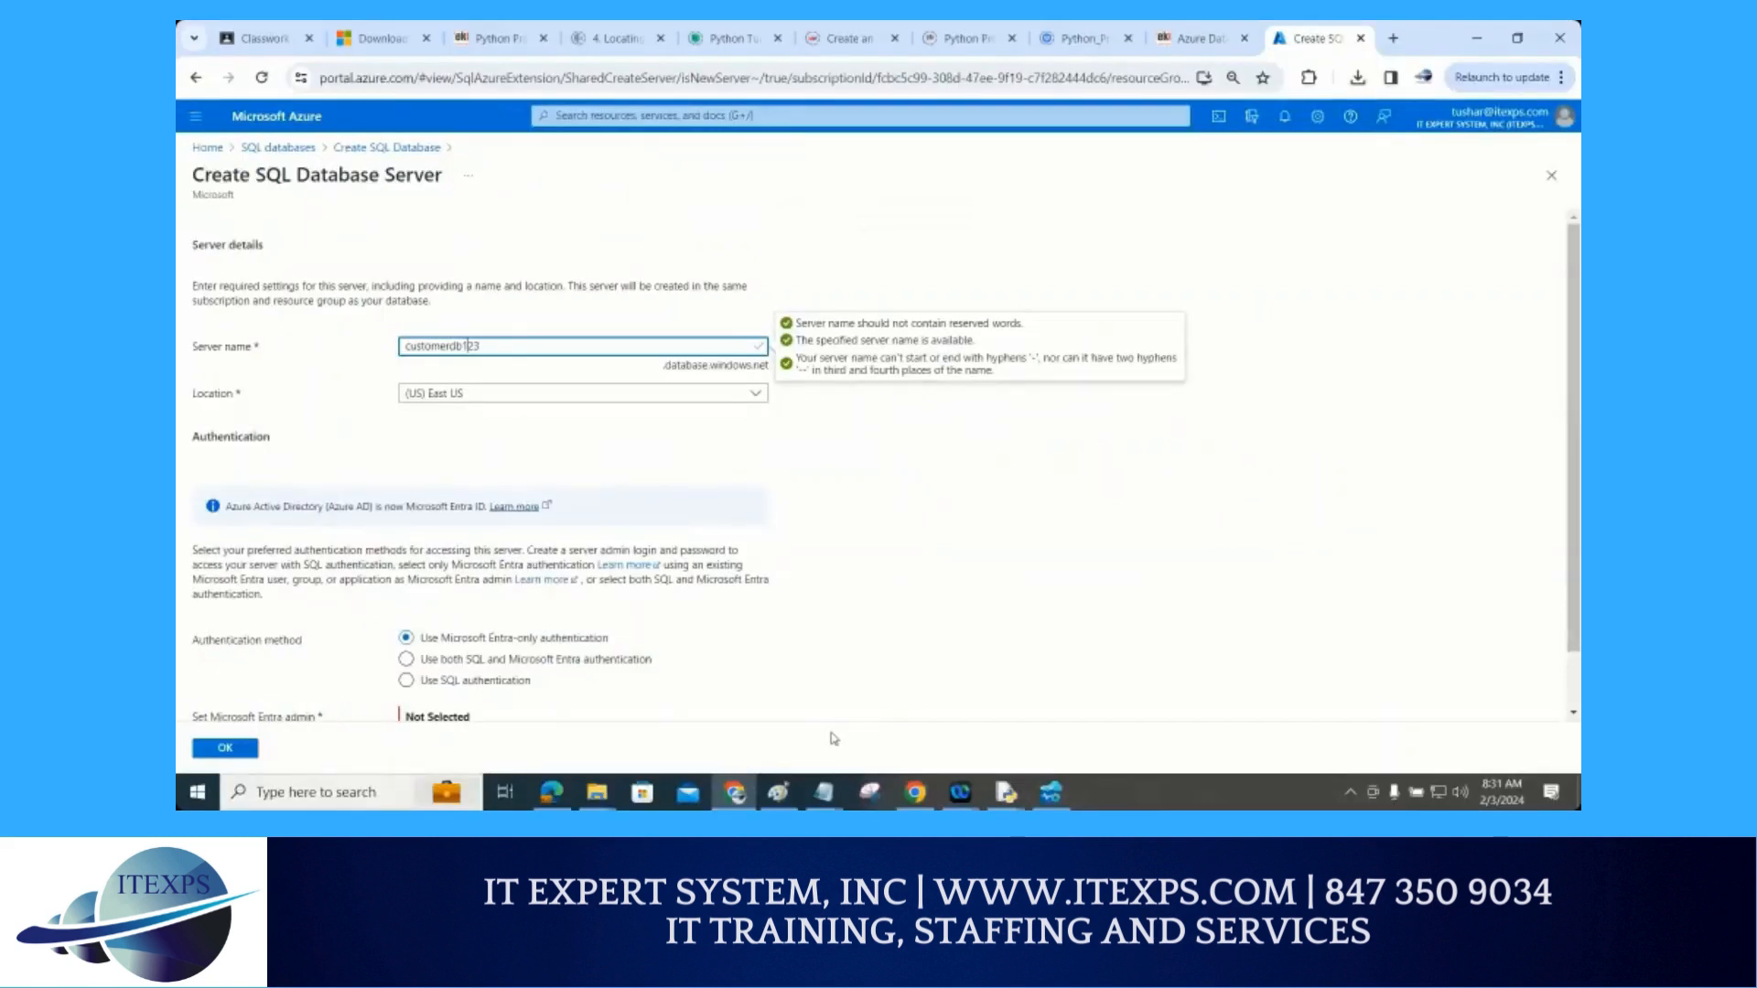
left_click(824, 793)
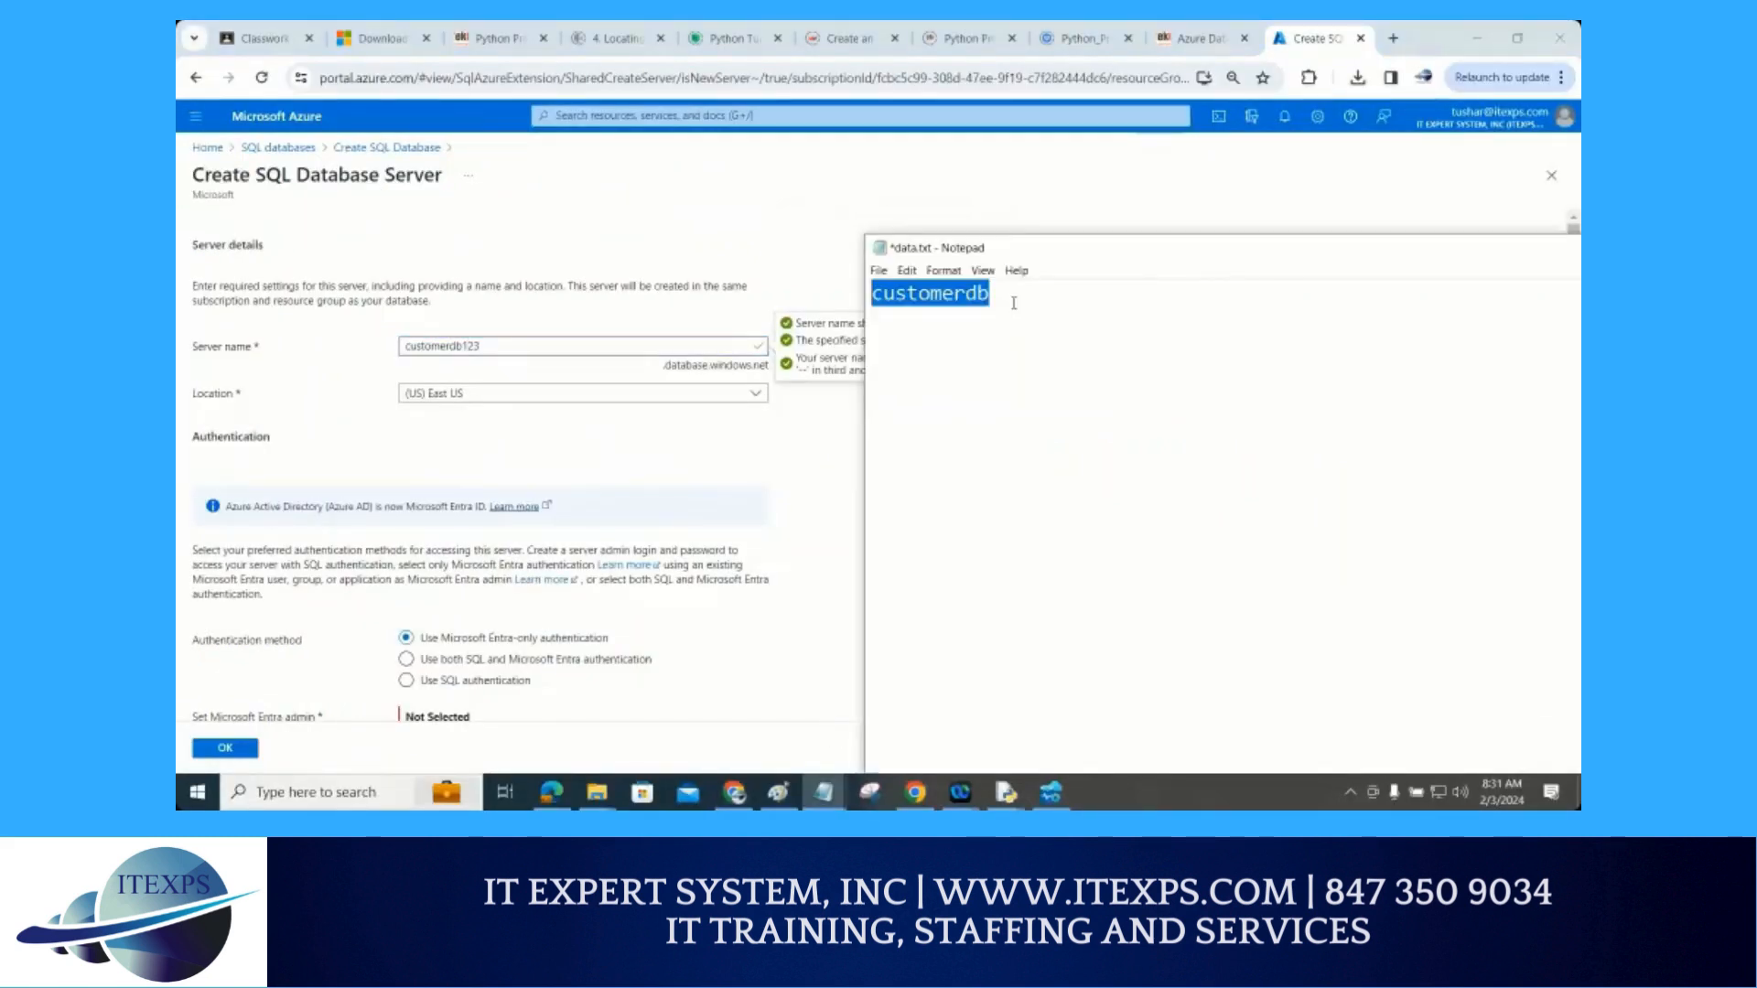
left_click(1014, 303)
left_click_drag(1014, 303, 867, 312)
left_click(495, 349)
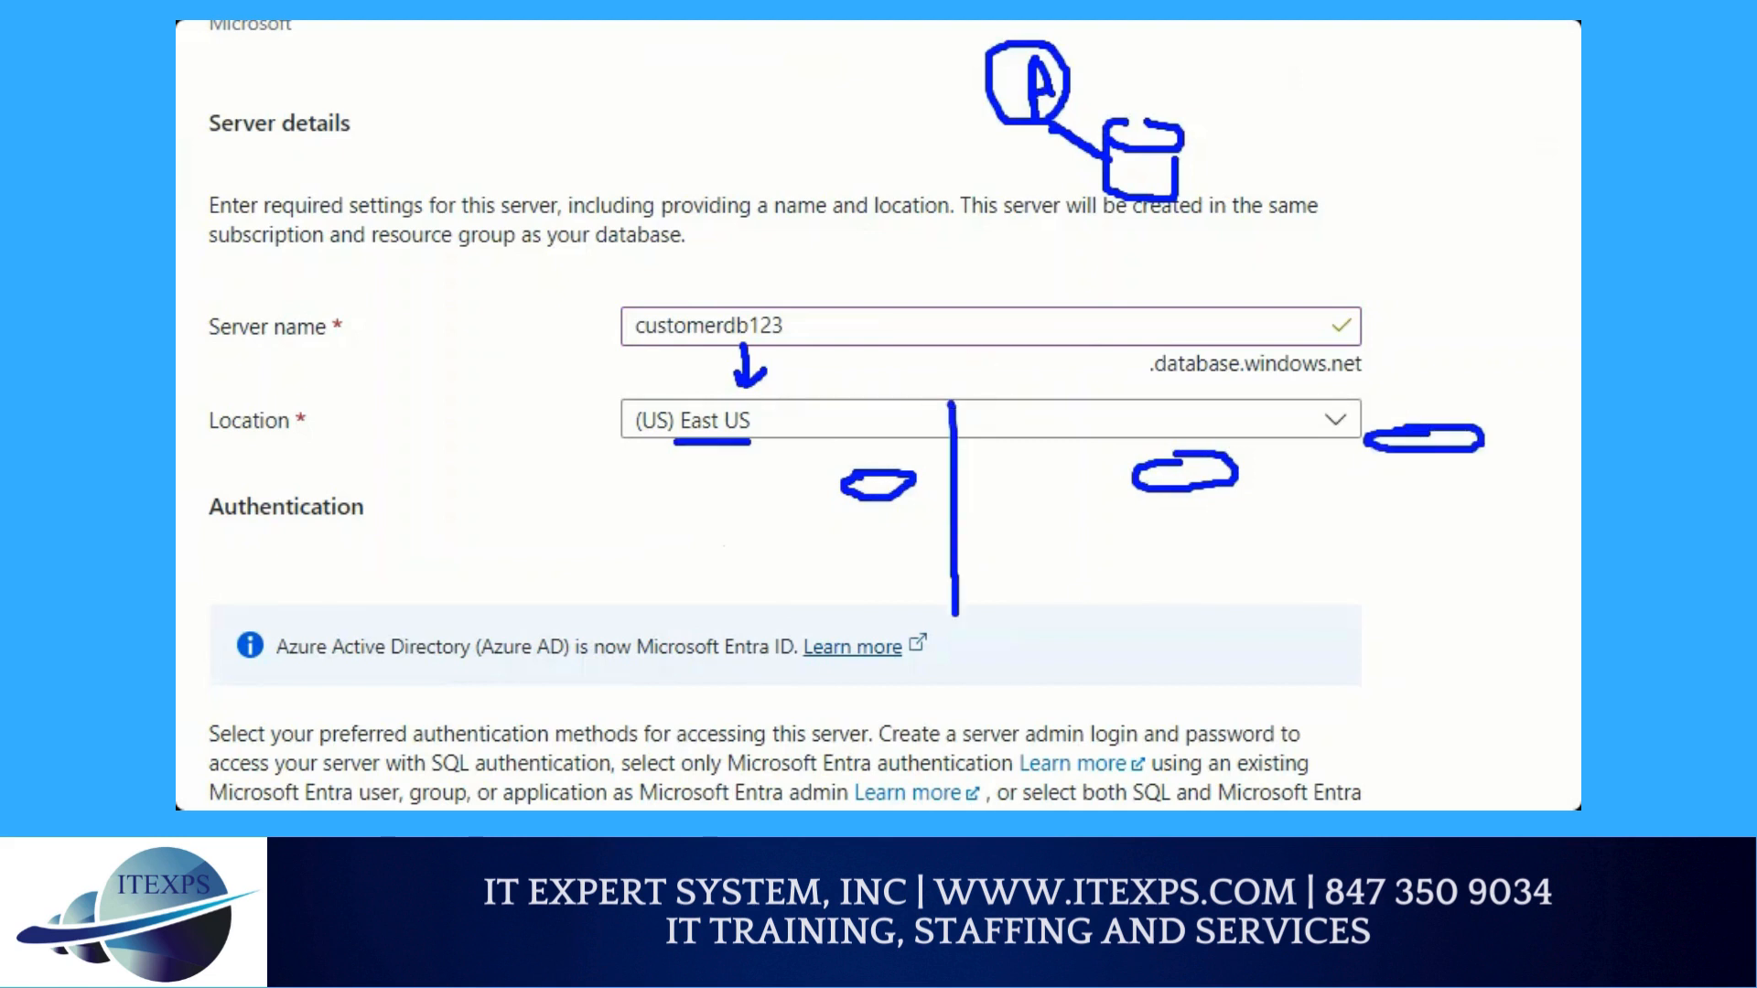
left_click_drag(1272, 367, 1278, 601)
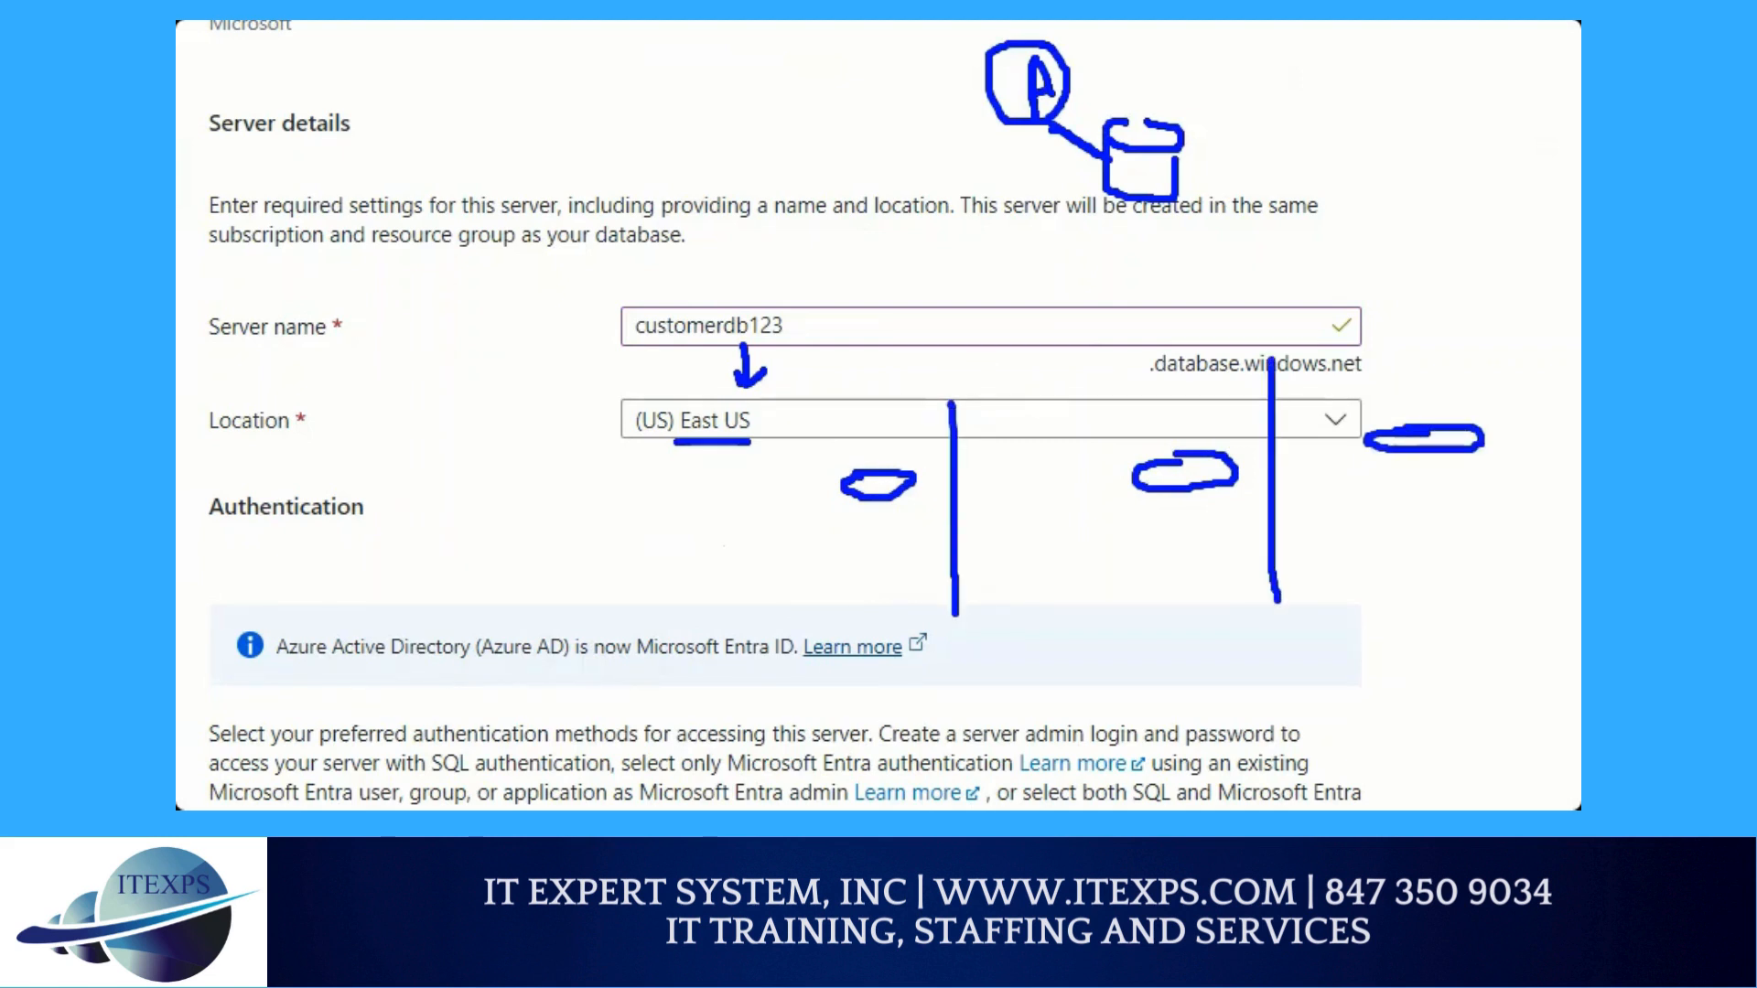
mouse_move(881, 196)
left_mouse_down()
mouse_move(870, 306)
mouse_move(903, 278)
left_mouse_up()
mouse_move(868, 400)
left_mouse_down()
mouse_move(866, 419)
mouse_move(902, 417)
mouse_move(906, 382)
left_mouse_up()
mouse_move(918, 499)
left_mouse_down()
mouse_move(926, 520)
mouse_move(1060, 529)
mouse_move(1099, 494)
left_mouse_up()
mouse_move(1069, 492)
left_mouse_down()
mouse_move(1101, 490)
mouse_move(1102, 518)
left_mouse_up()
mouse_move(897, 534)
left_mouse_down()
mouse_move(952, 572)
mouse_move(1392, 483)
mouse_move(1359, 469)
mouse_move(1402, 497)
left_mouse_up()
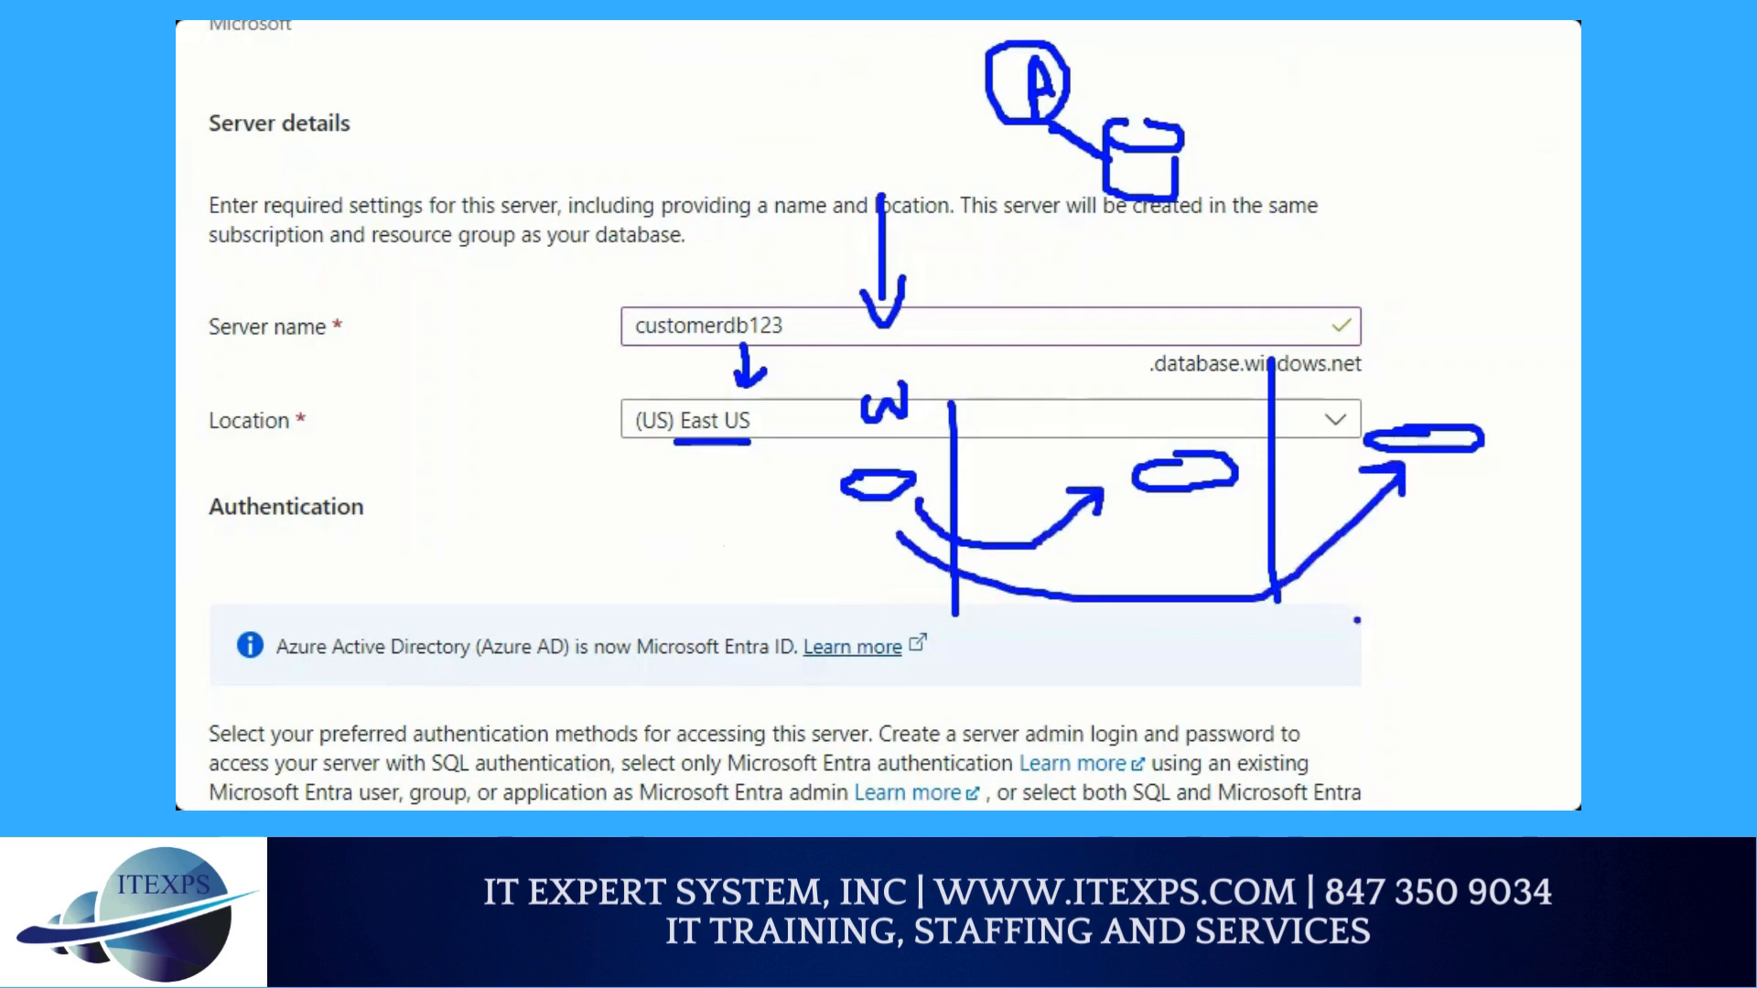
left_click_drag(1357, 604, 1359, 646)
mouse_move(1354, 572)
left_mouse_down()
mouse_move(1400, 624)
mouse_move(1419, 576)
mouse_move(1428, 618)
left_mouse_up()
left_click(1433, 581)
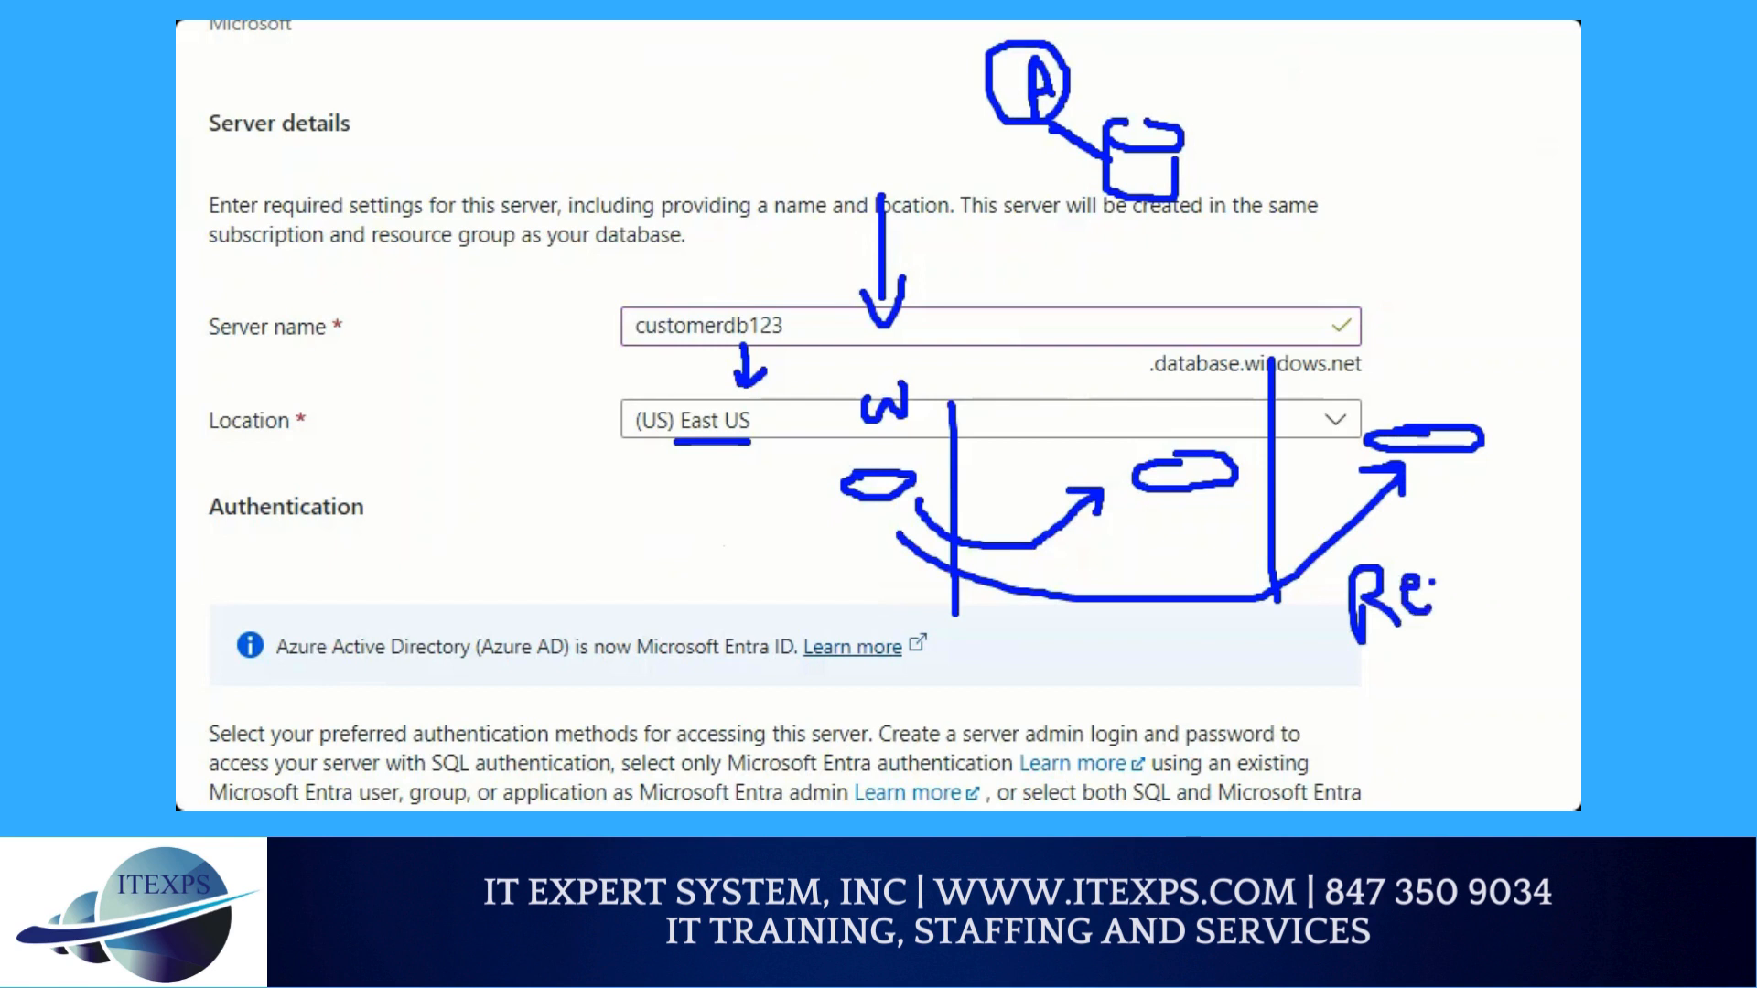
left_click_drag(1437, 551, 1441, 609)
left_click_drag(1436, 549, 1450, 569)
left_click_drag(1456, 511, 1464, 575)
left_click(1494, 538)
mouse_move(1484, 549)
left_mouse_down()
mouse_move(1503, 576)
mouse_move(1530, 556)
left_mouse_up()
mouse_move(1538, 527)
left_mouse_down()
mouse_move(1545, 549)
mouse_move(1571, 508)
left_mouse_up()
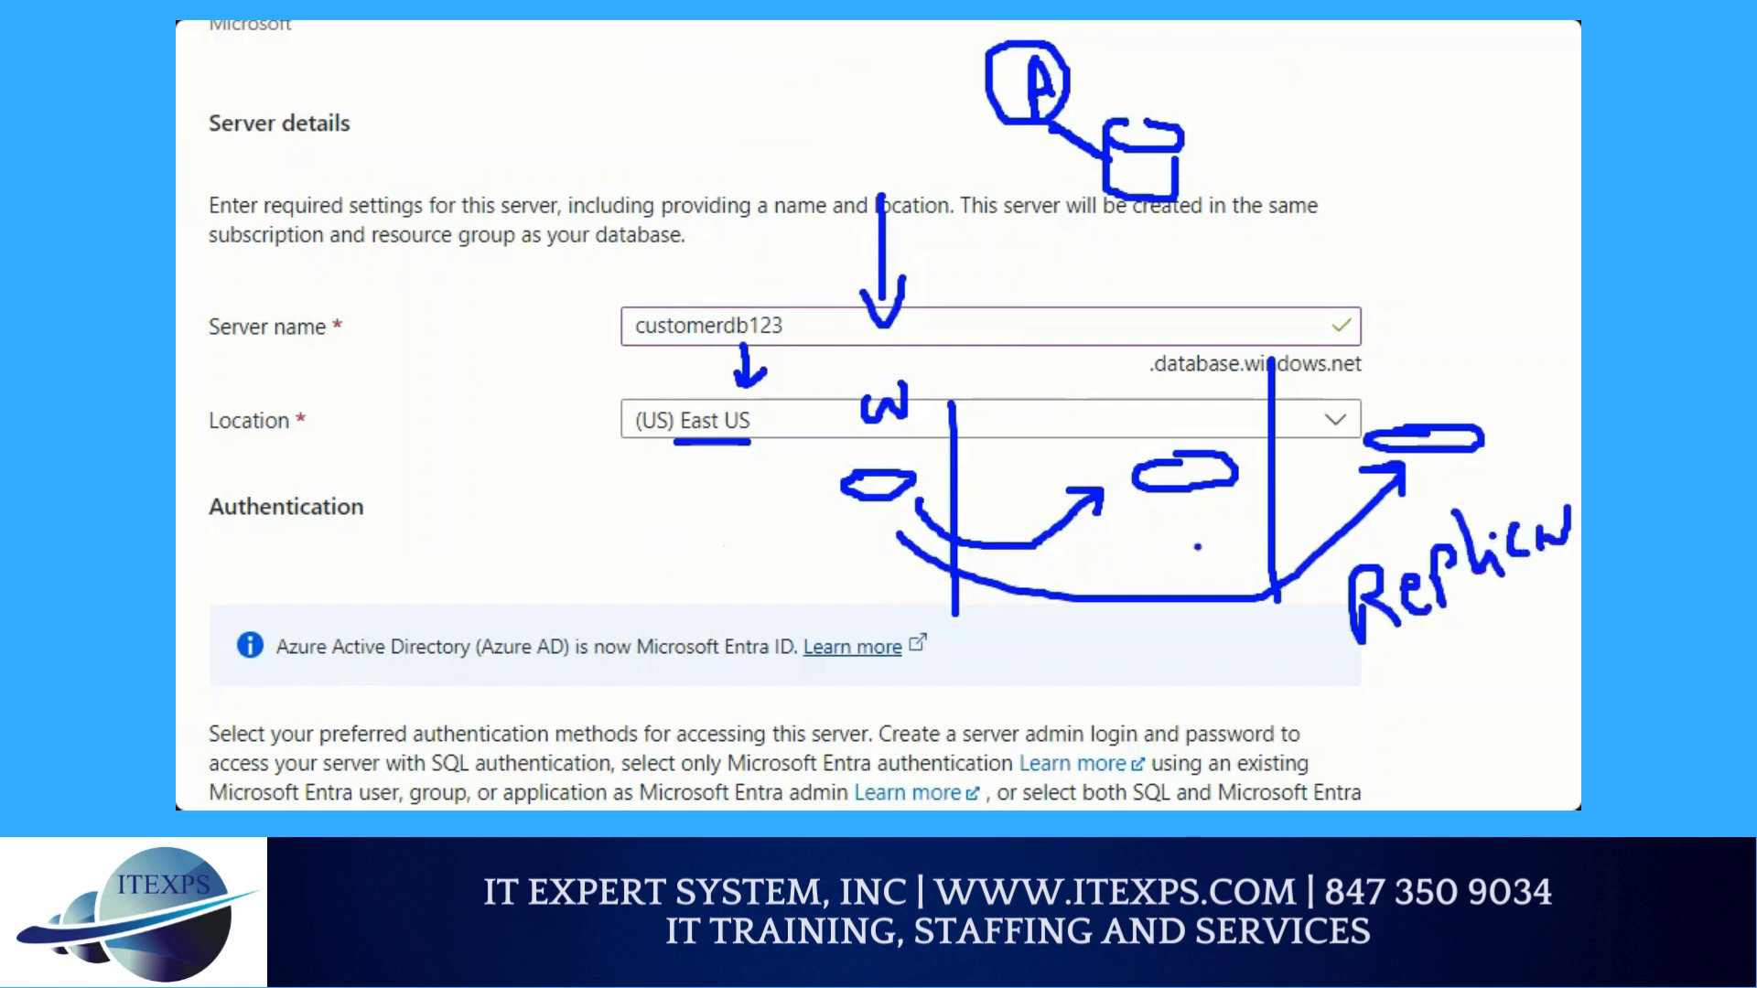
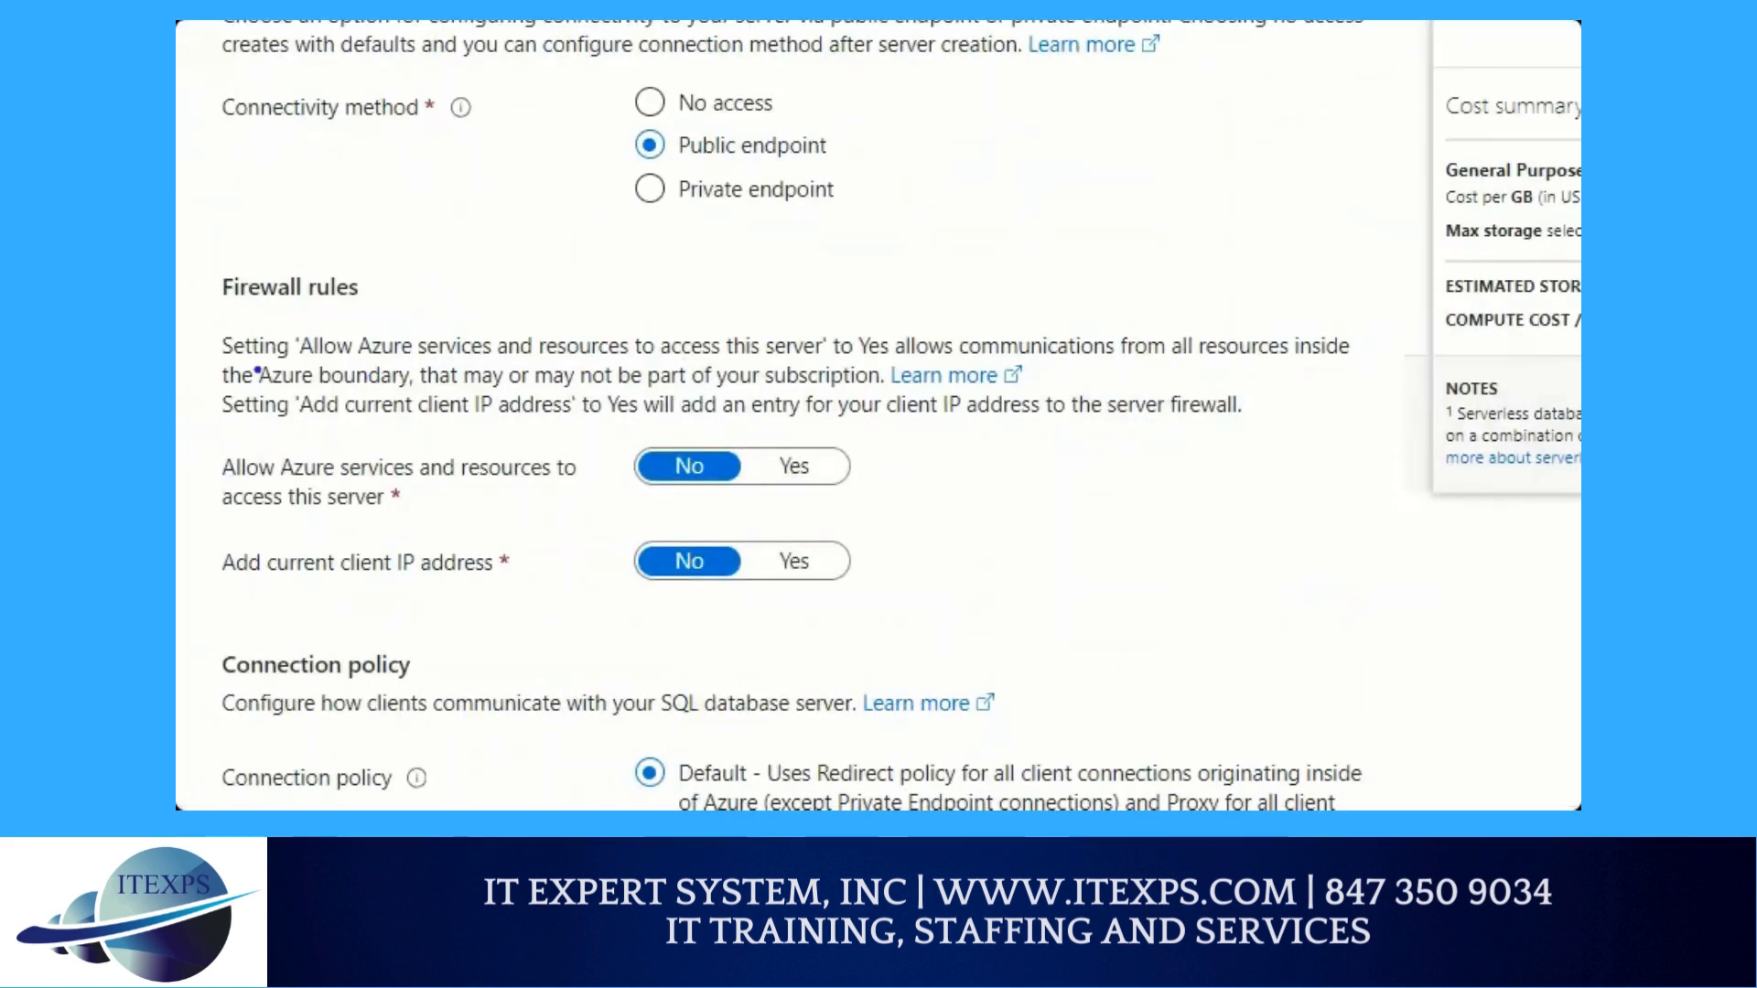
left_click_drag(255, 361, 863, 370)
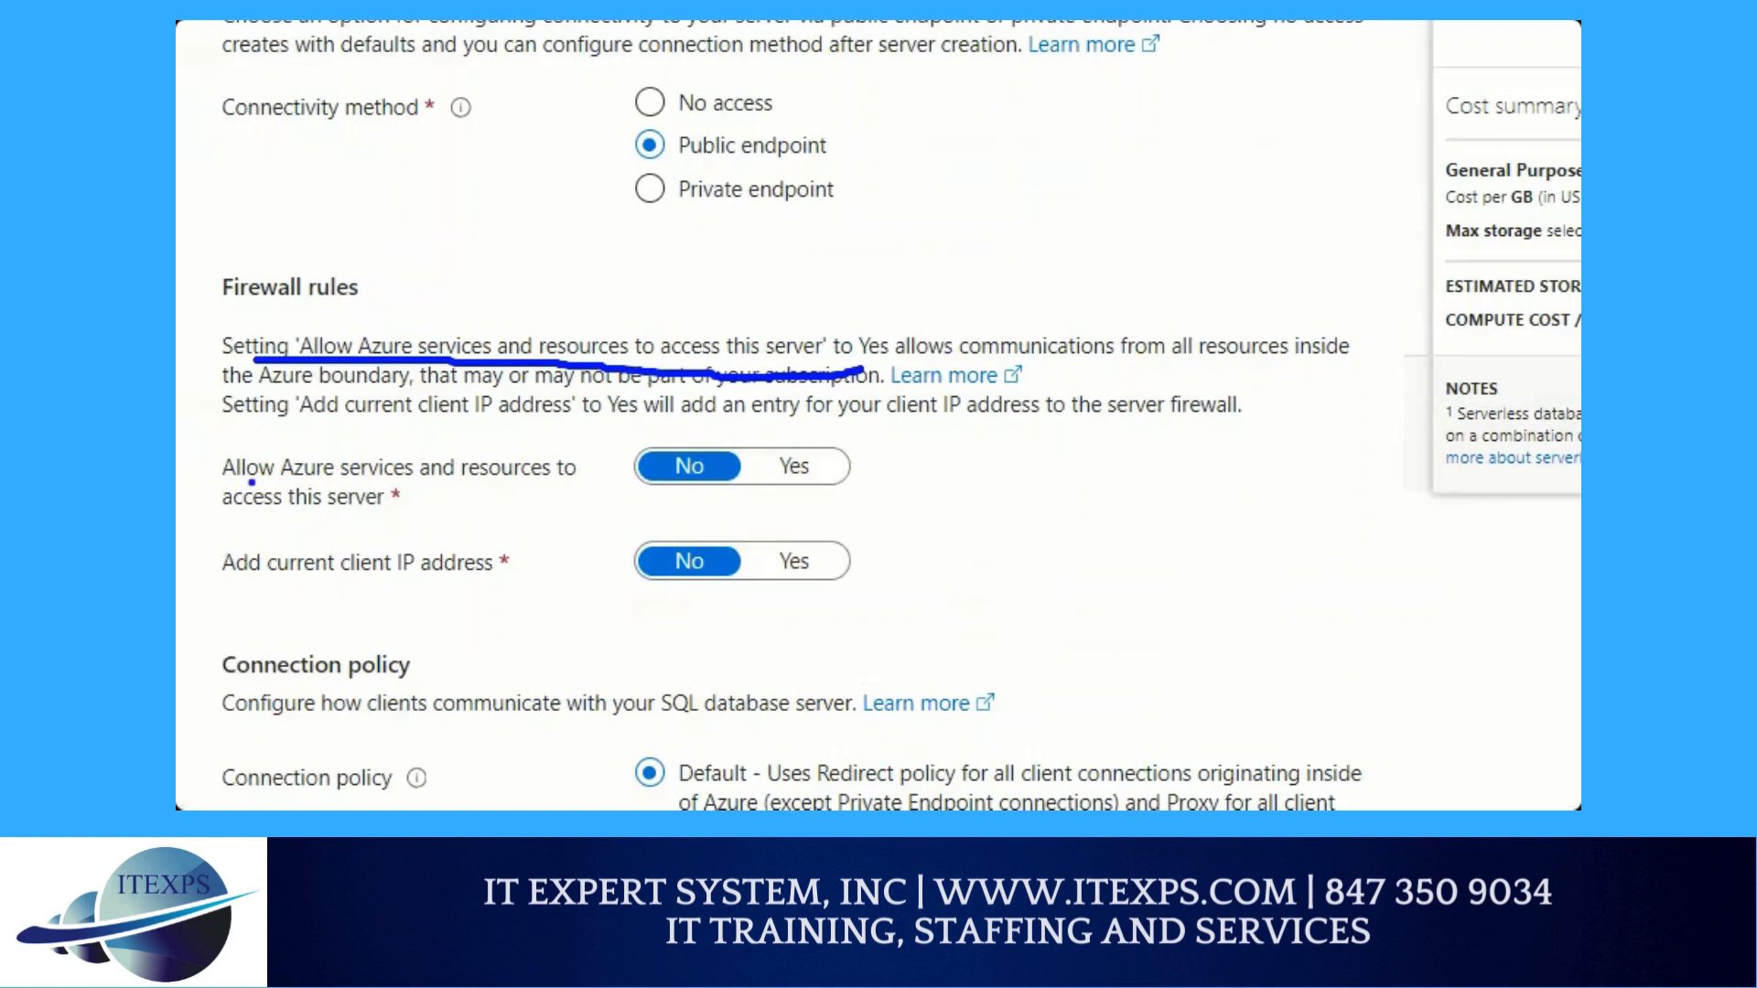
left_click_drag(249, 480, 421, 477)
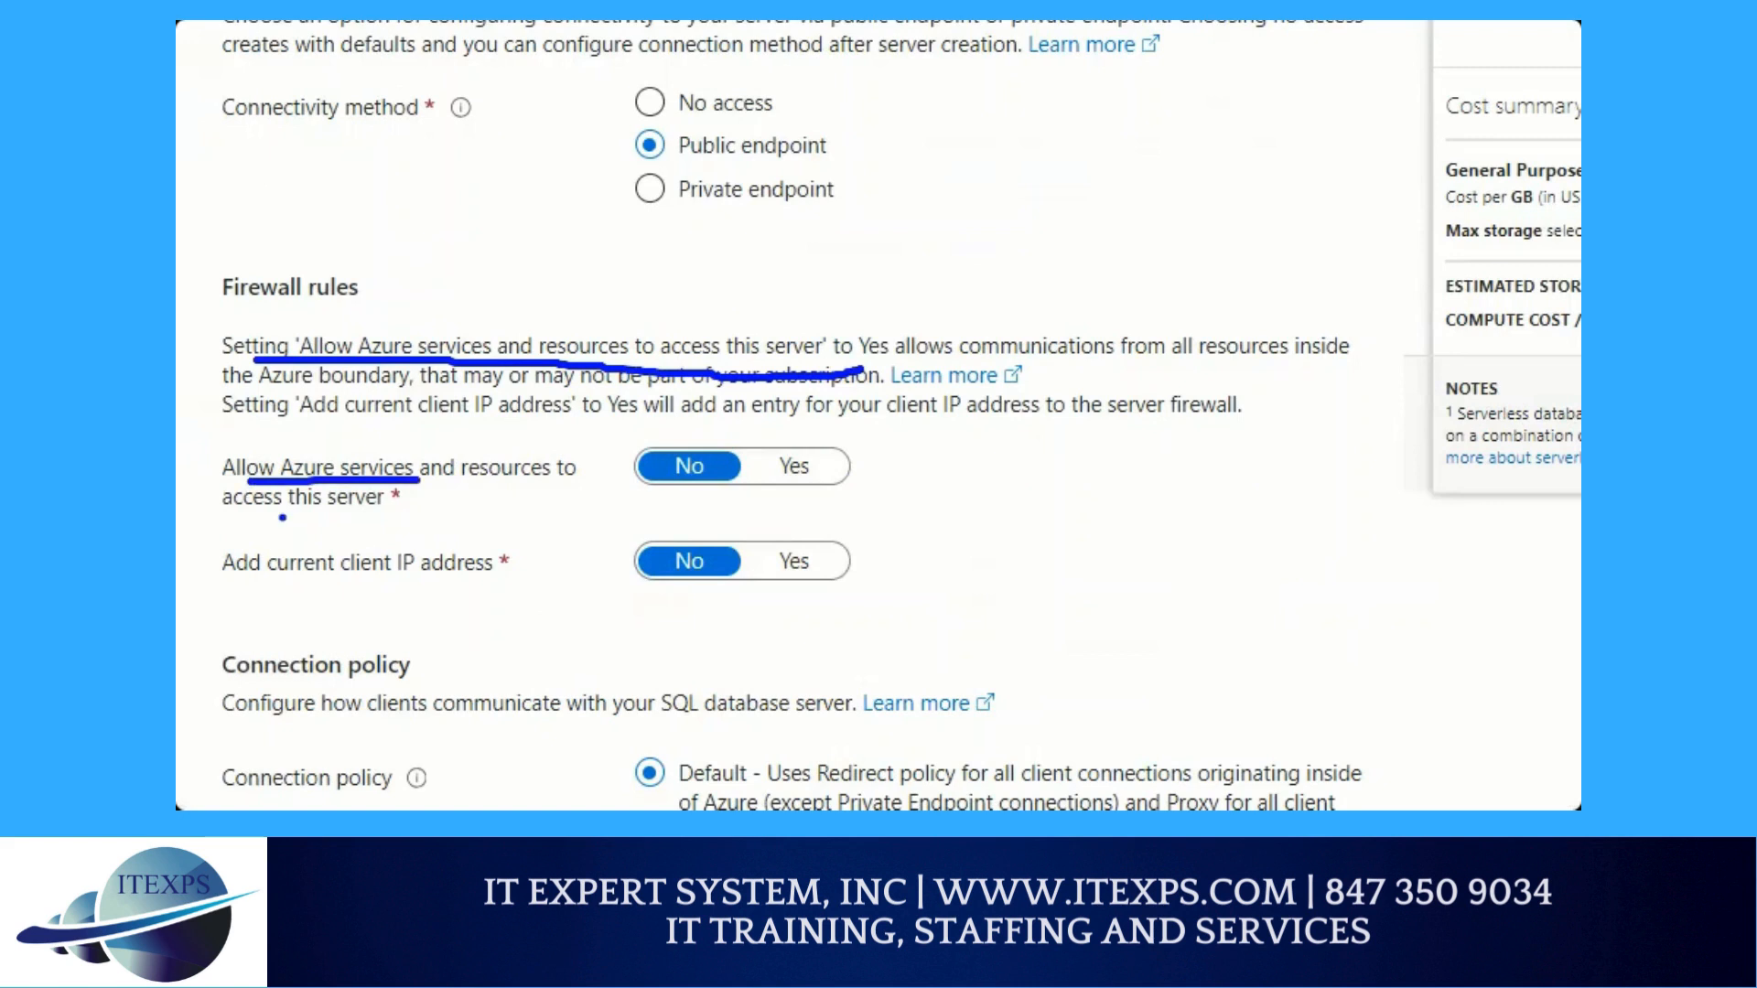
left_click_drag(279, 516, 412, 515)
mouse_move(214, 586)
left_mouse_down()
mouse_move(547, 569)
mouse_move(212, 540)
mouse_move(476, 603)
mouse_move(549, 549)
mouse_move(391, 613)
mouse_move(457, 613)
left_mouse_up()
left_click(491, 590)
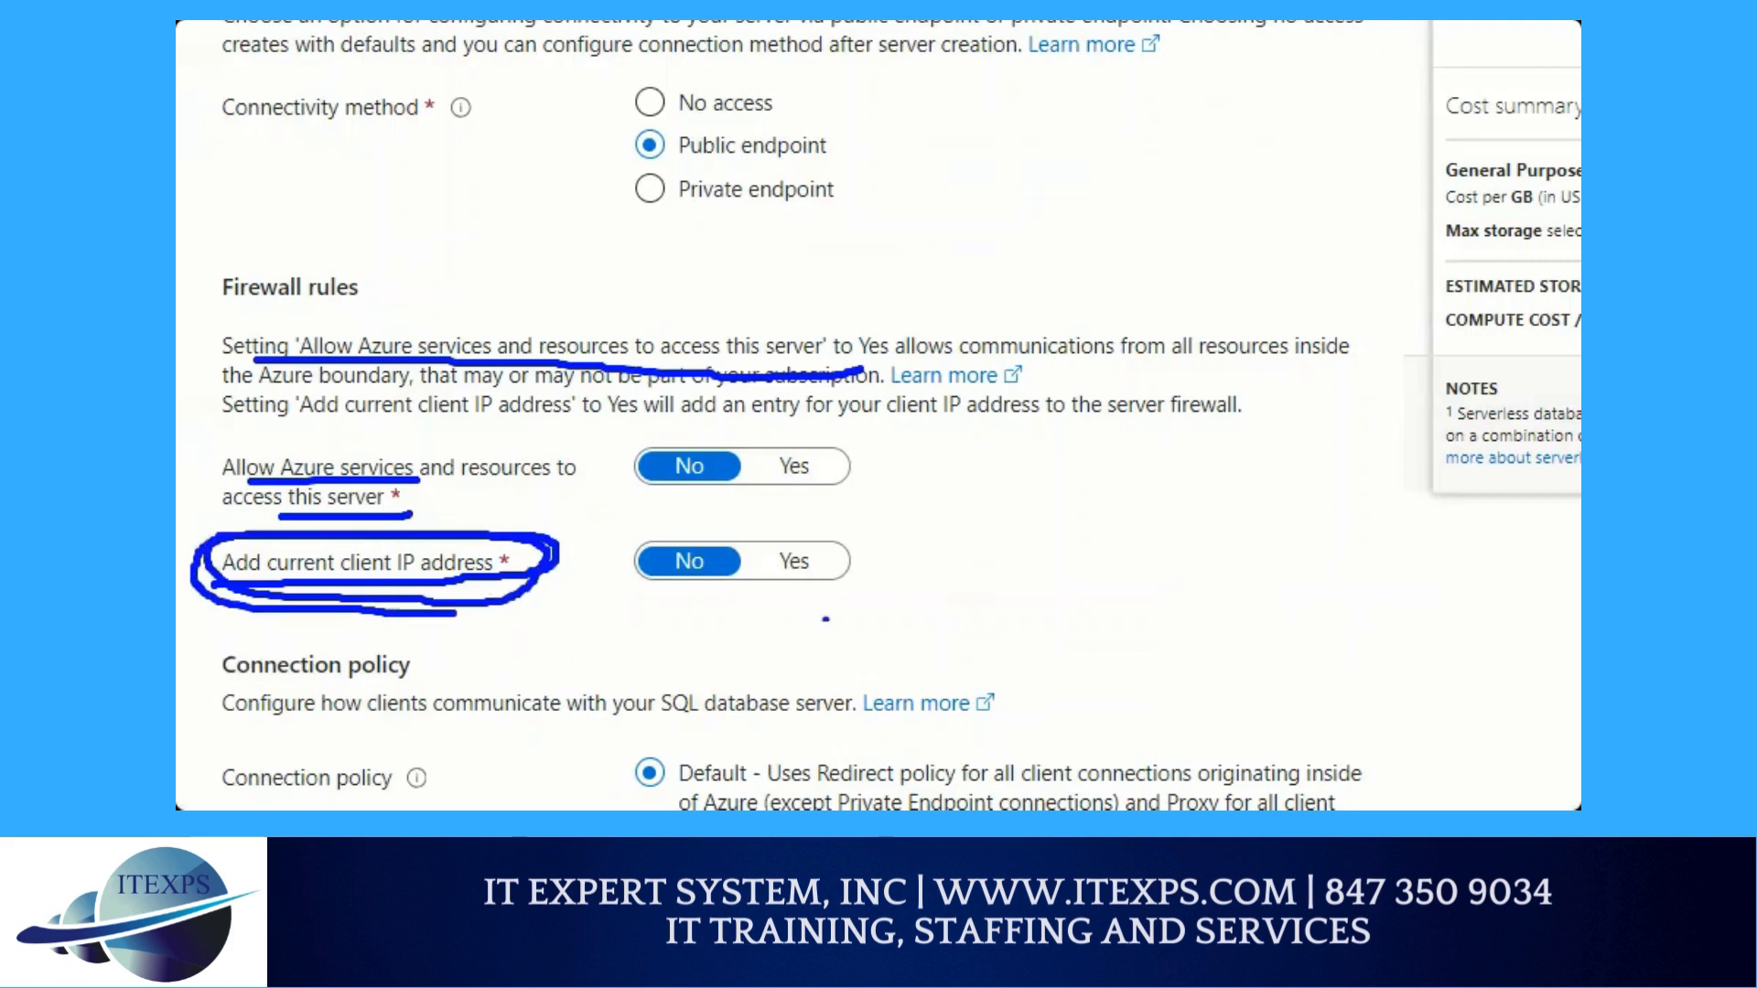
Set the firewall rule for adding the current client IP address to Yes
left_click(793, 561)
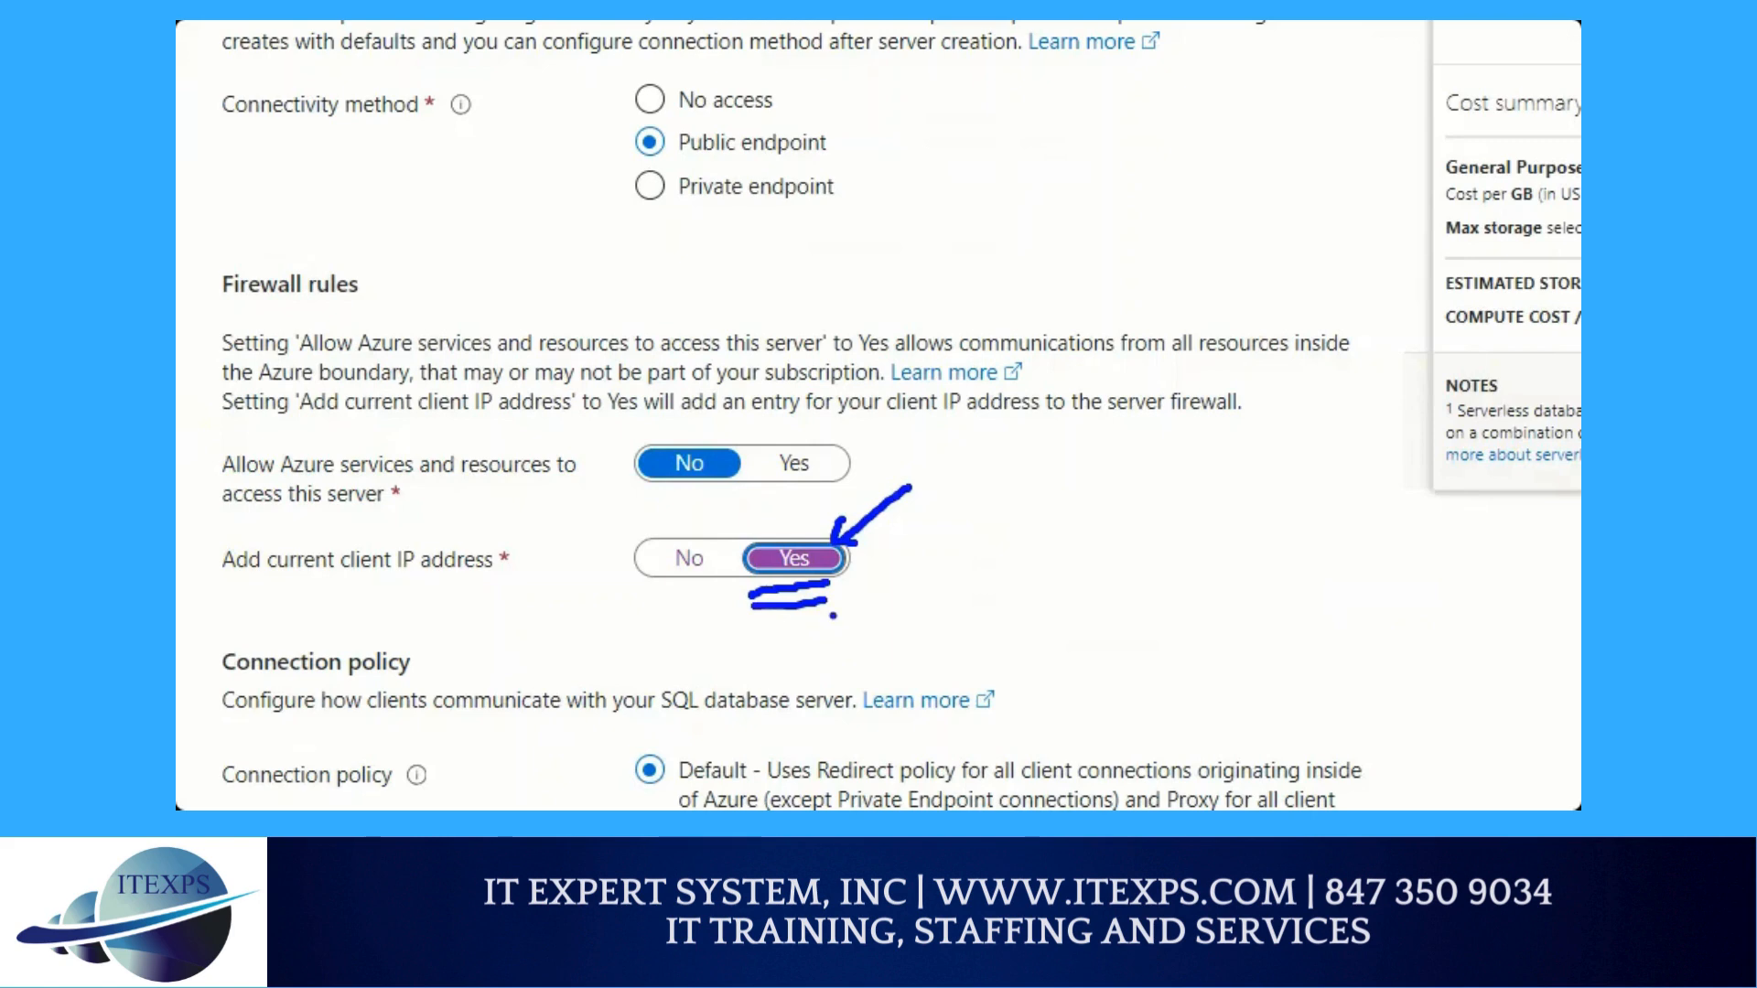
scroll(299, 565, "down", 2)
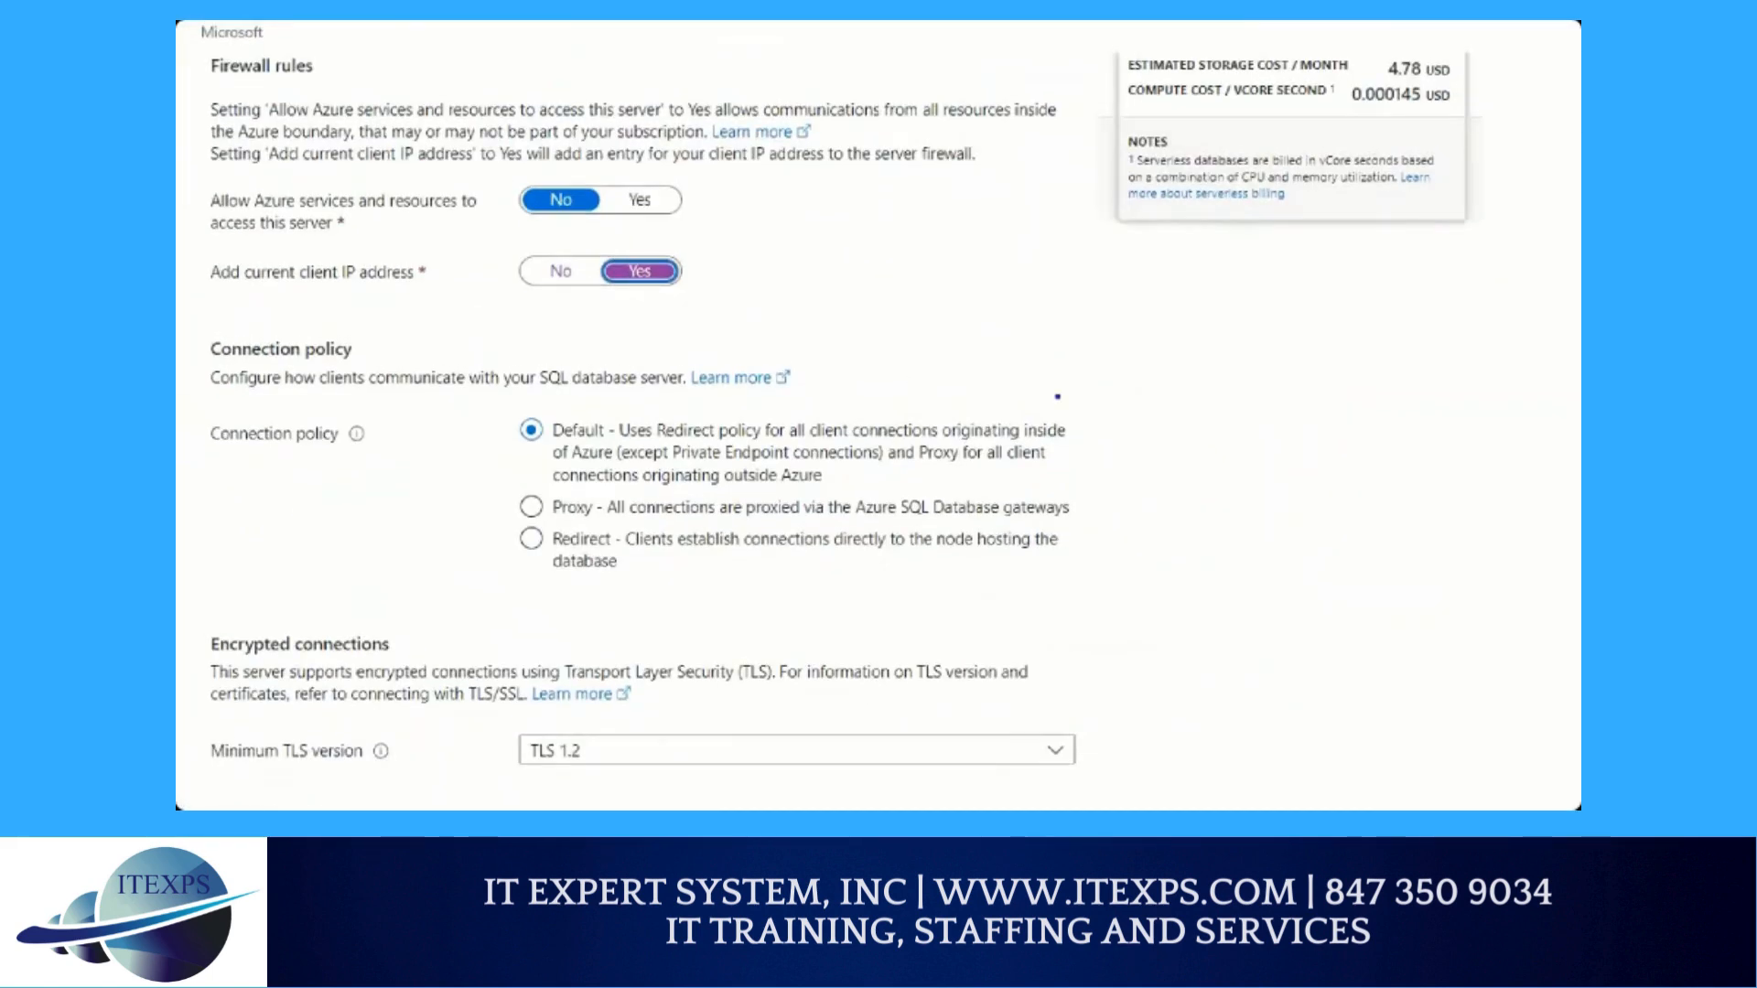
mouse_move(1181, 306)
left_mouse_down()
mouse_move(1180, 425)
mouse_move(1230, 432)
mouse_move(1234, 304)
mouse_move(1201, 296)
mouse_move(1373, 332)
mouse_move(1400, 298)
mouse_move(1392, 335)
mouse_move(1429, 312)
left_mouse_up()
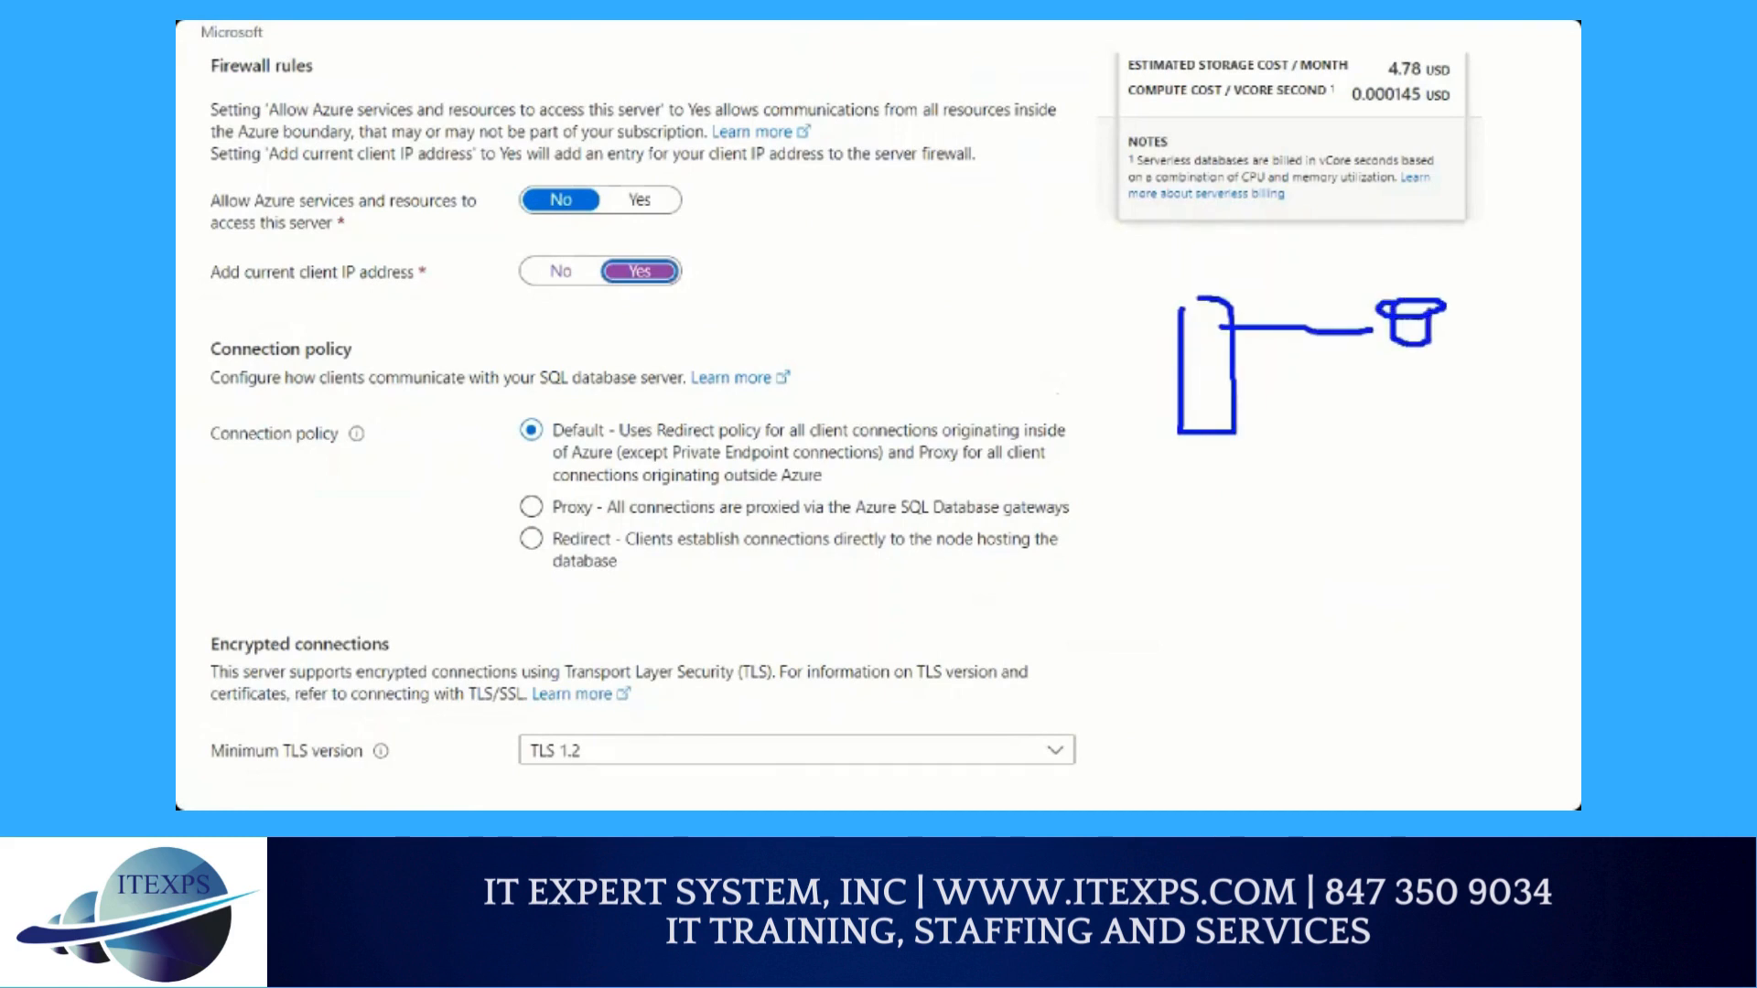
mouse_move(1400, 373)
left_mouse_down()
mouse_move(1434, 368)
mouse_move(1417, 407)
left_mouse_up()
left_click_drag(504, 443, 549, 411)
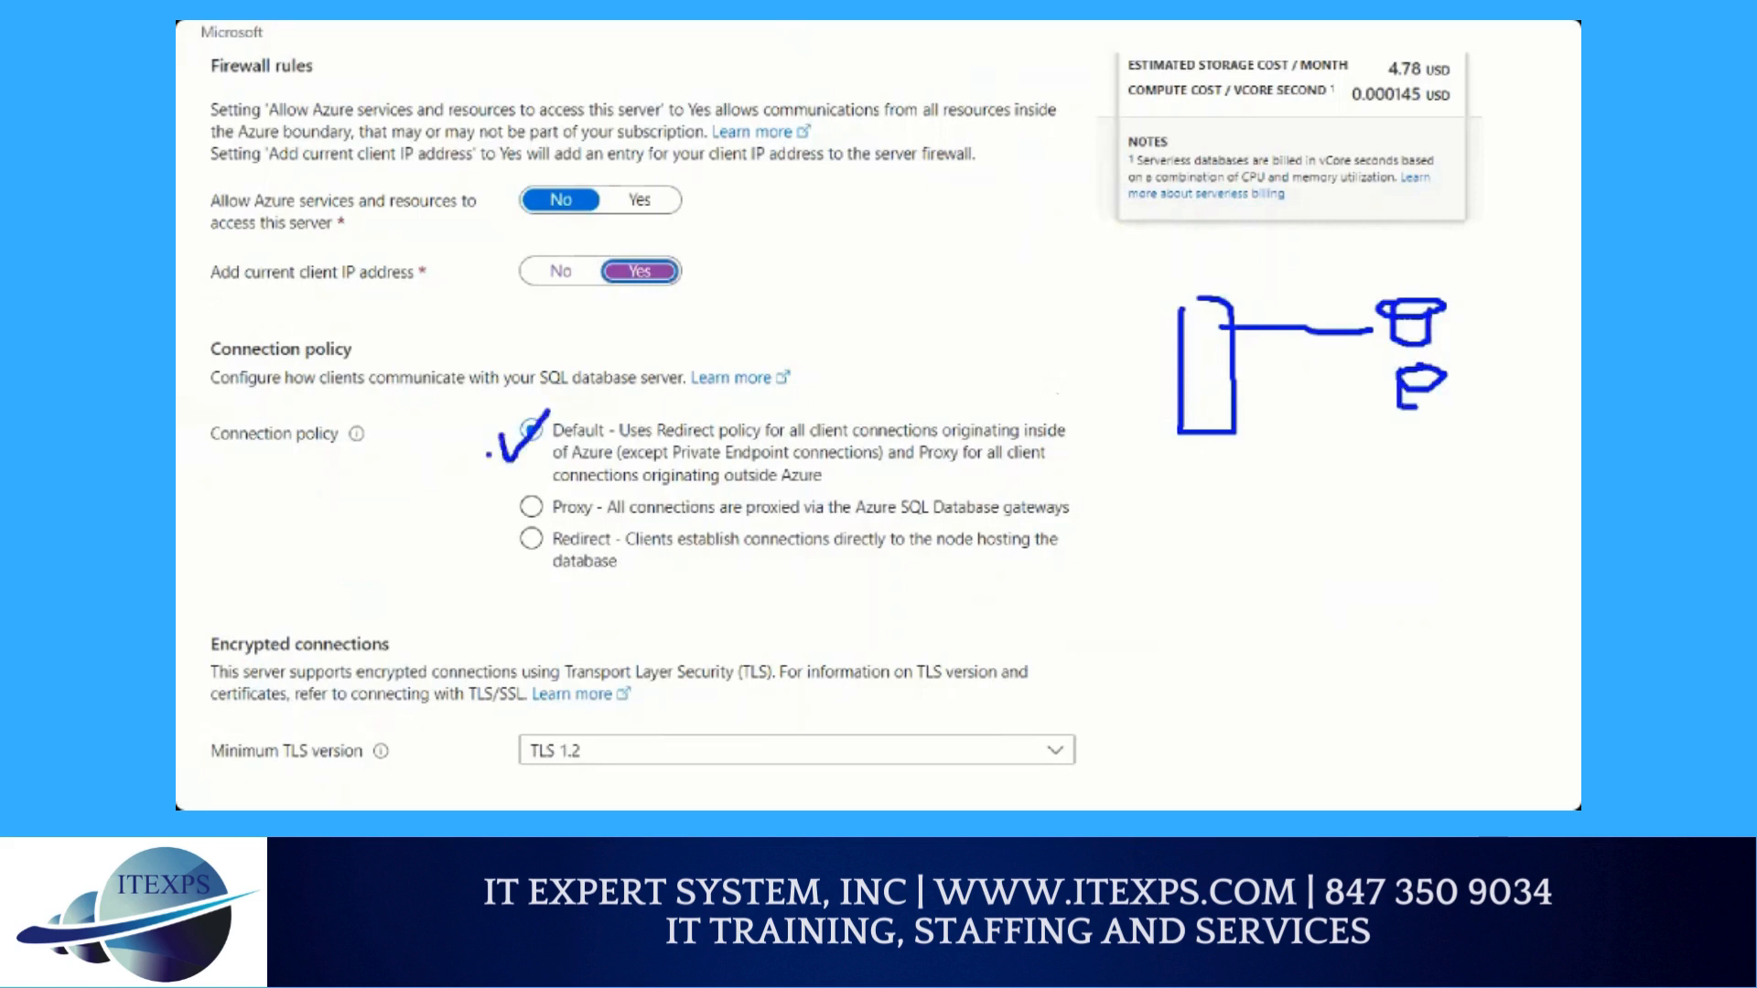
left_click_drag(674, 443, 900, 429)
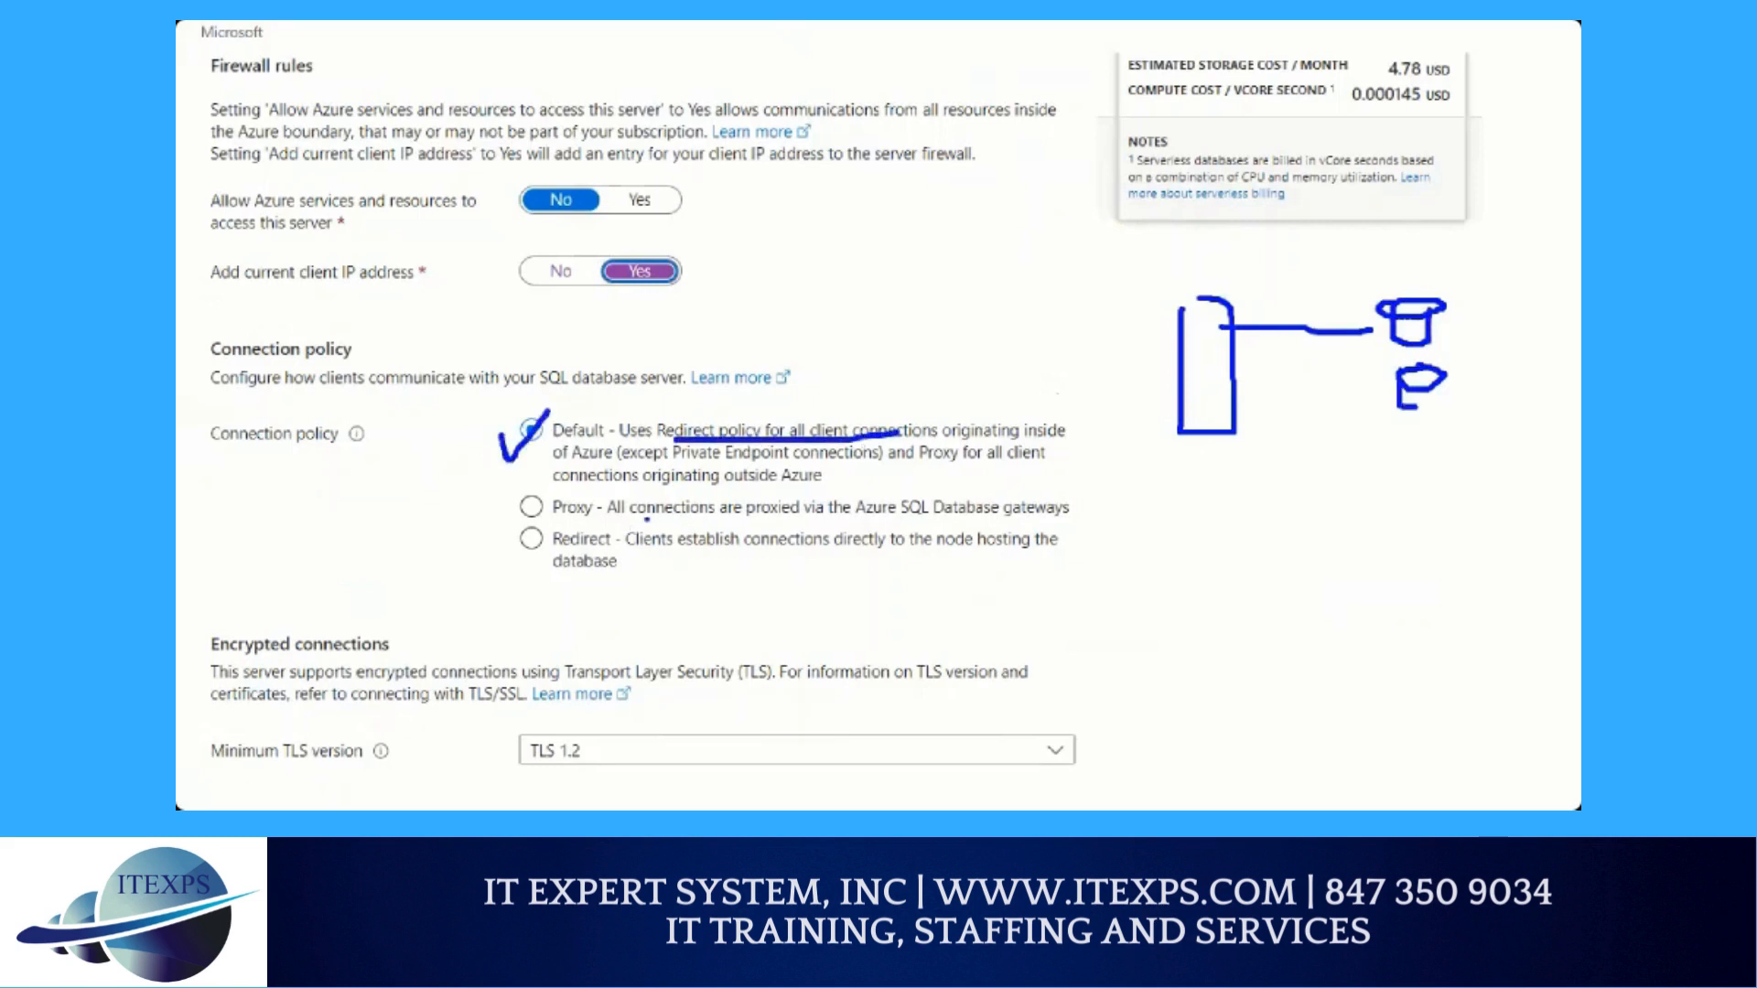
mouse_move(769, 518)
left_mouse_down()
mouse_move(1101, 494)
mouse_move(1030, 483)
left_mouse_up()
key("ctrl+z")
left_click_drag(780, 522, 1048, 518)
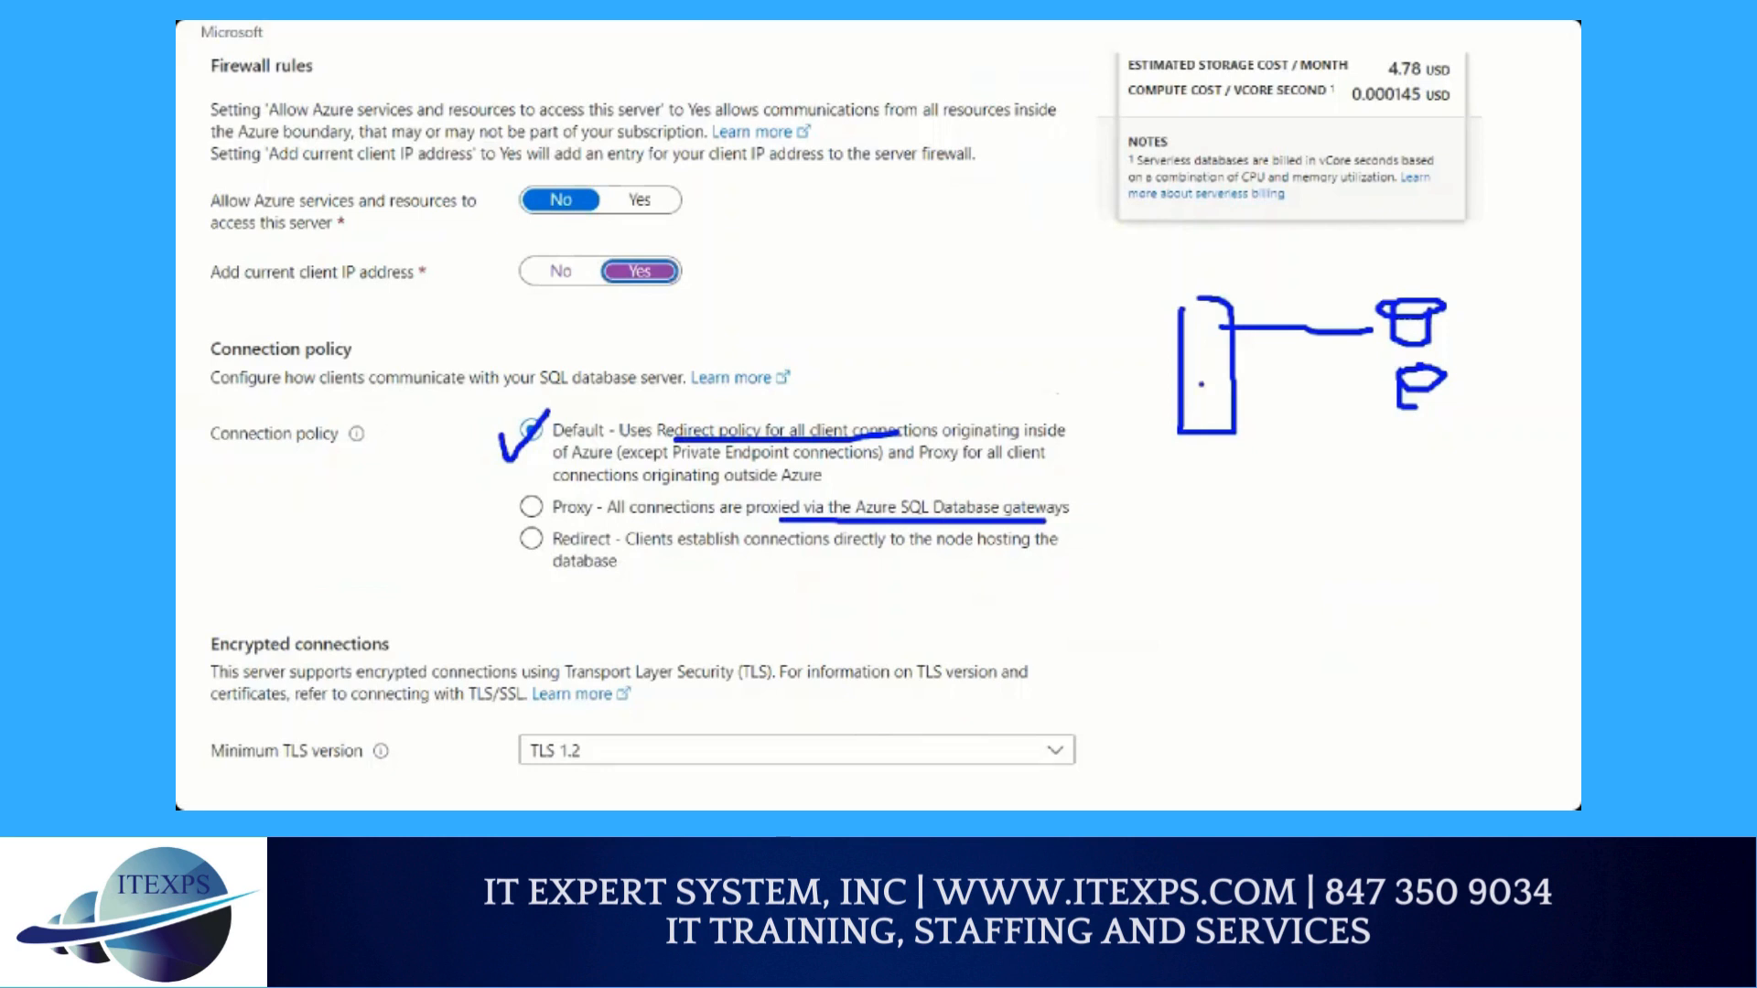
mouse_move(949, 257)
left_mouse_down()
mouse_move(1177, 346)
mouse_move(1156, 357)
left_mouse_up()
mouse_move(1374, 253)
left_mouse_down()
mouse_move(1414, 467)
mouse_move(1501, 270)
mouse_move(1428, 248)
left_mouse_up()
mouse_move(1128, 502)
left_mouse_down()
mouse_move(1197, 472)
mouse_move(1190, 527)
mouse_move(1218, 531)
mouse_move(1227, 499)
left_mouse_up()
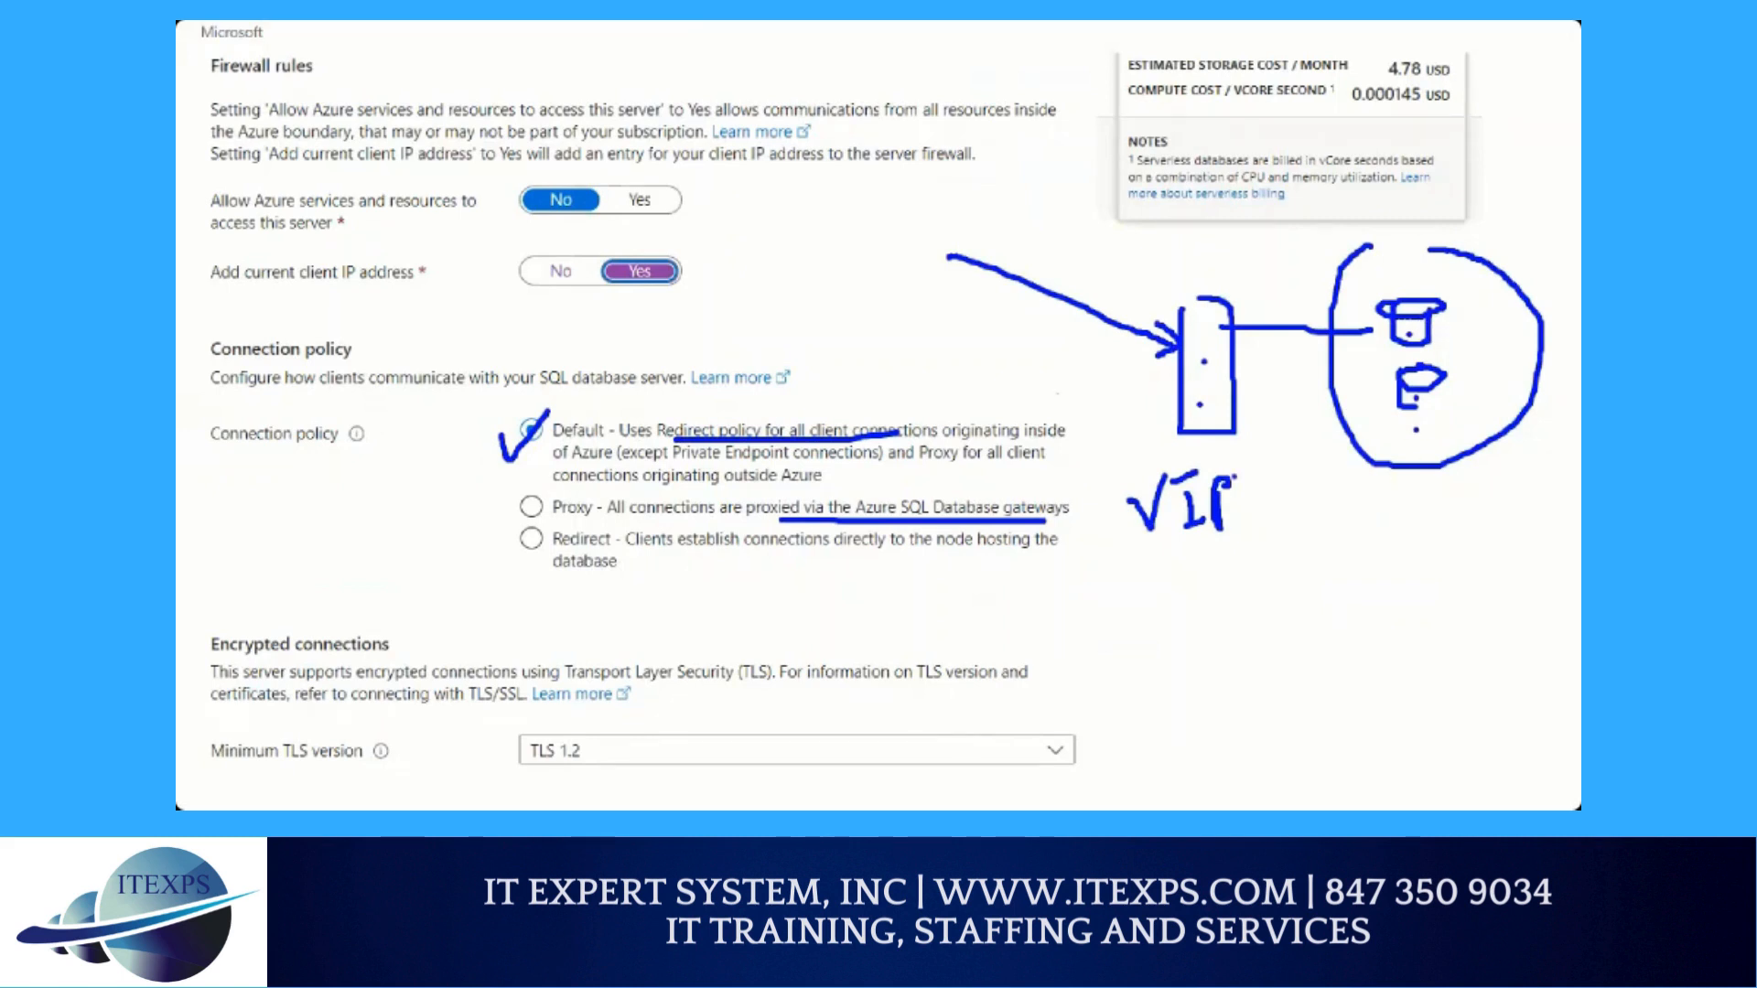
mouse_move(1203, 271)
left_mouse_down()
mouse_move(1157, 316)
mouse_move(1254, 337)
mouse_move(1222, 268)
mouse_move(1206, 279)
mouse_move(1346, 336)
mouse_move(1310, 332)
left_mouse_up()
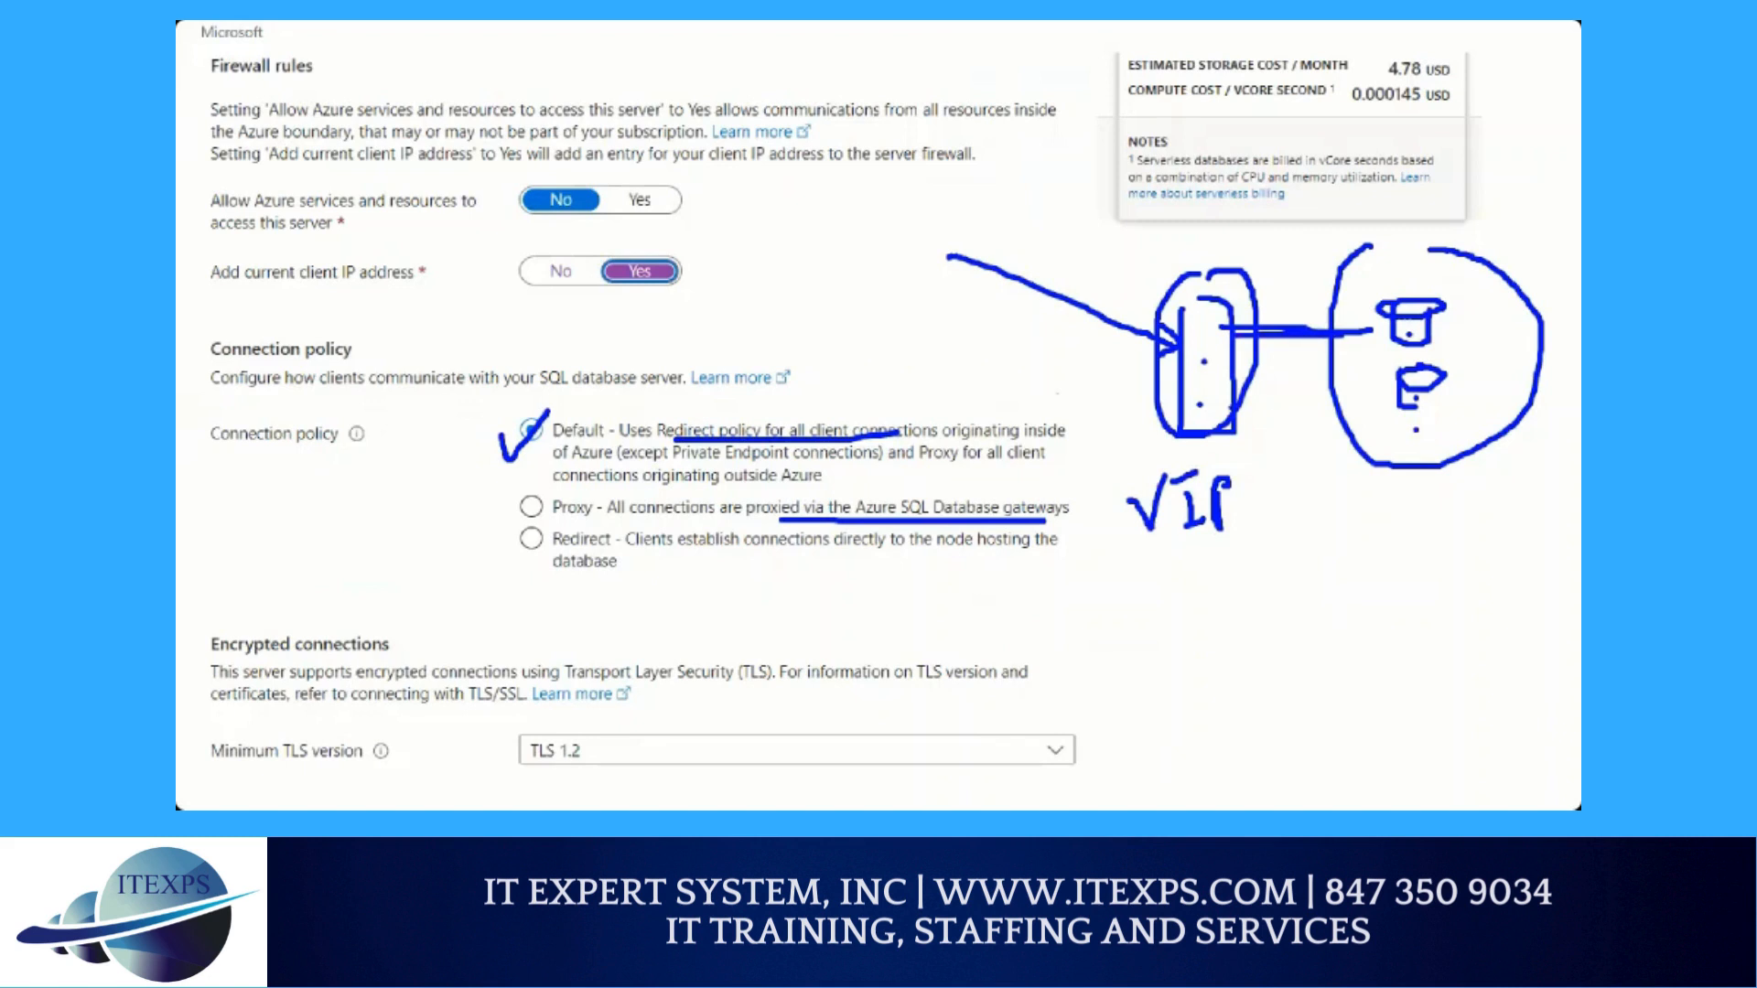
mouse_move(1211, 390)
left_mouse_down()
mouse_move(1398, 390)
mouse_move(1266, 417)
mouse_move(1373, 416)
left_mouse_up()
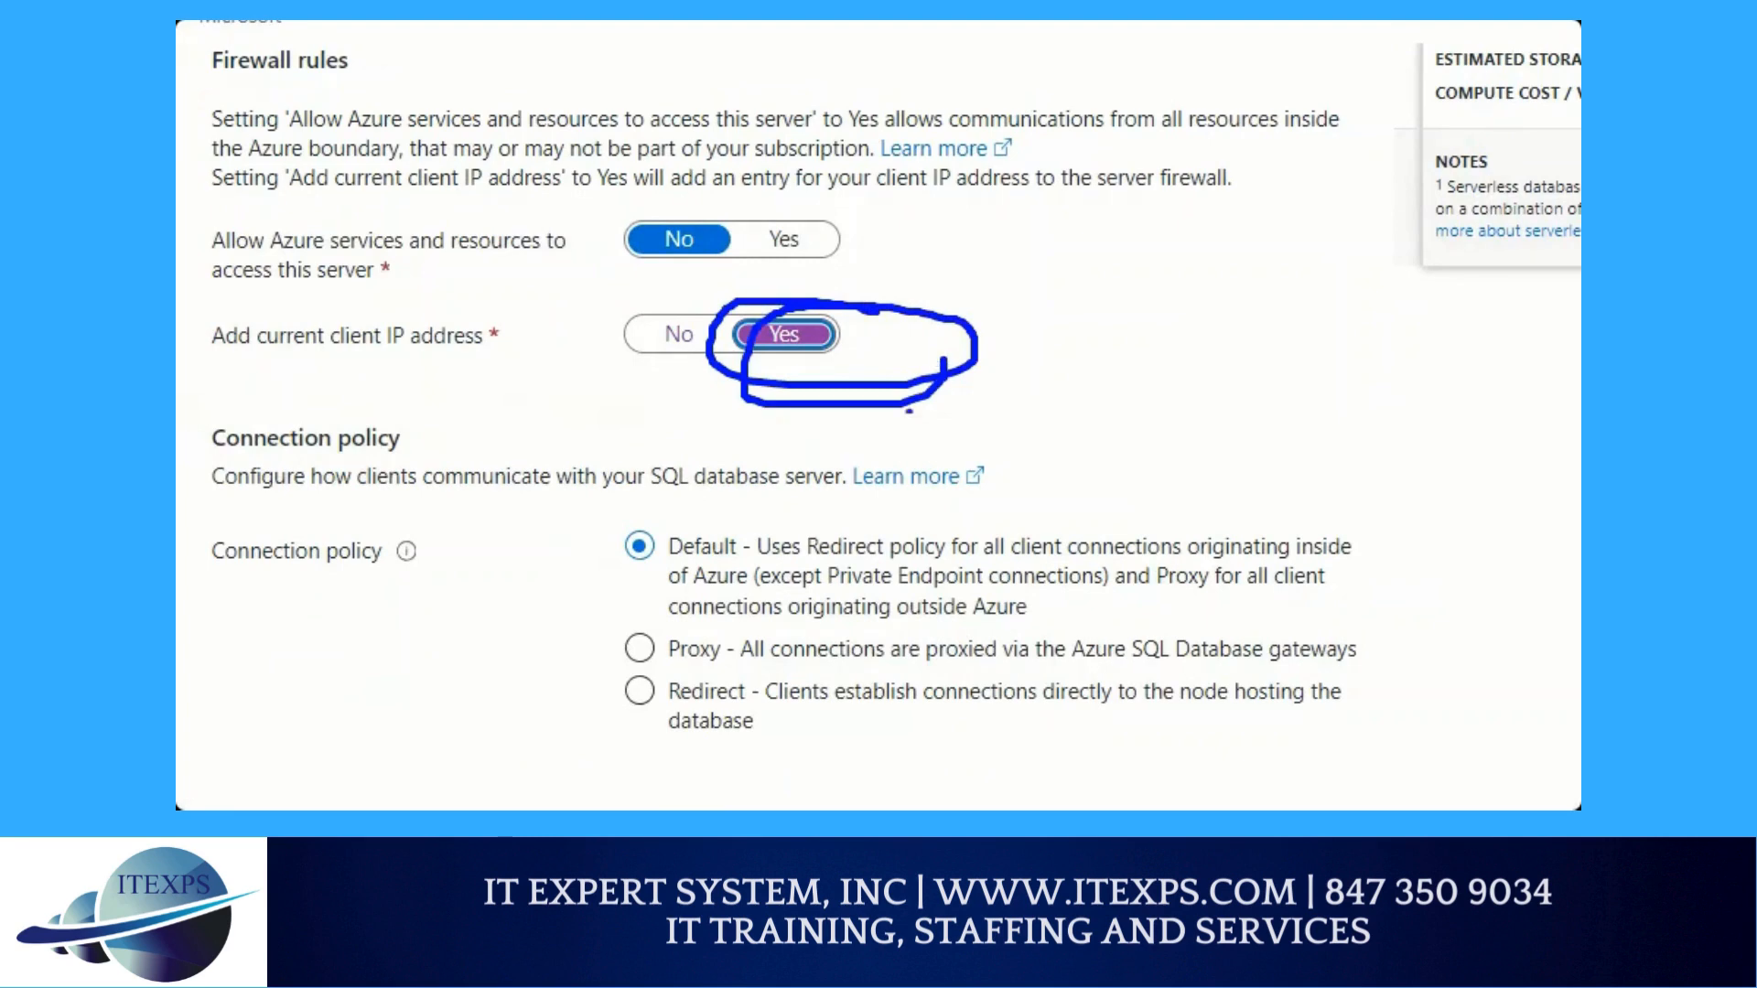
Go through the security settings with their defaults and continue to the additional settings of the new database
left_click(488, 749)
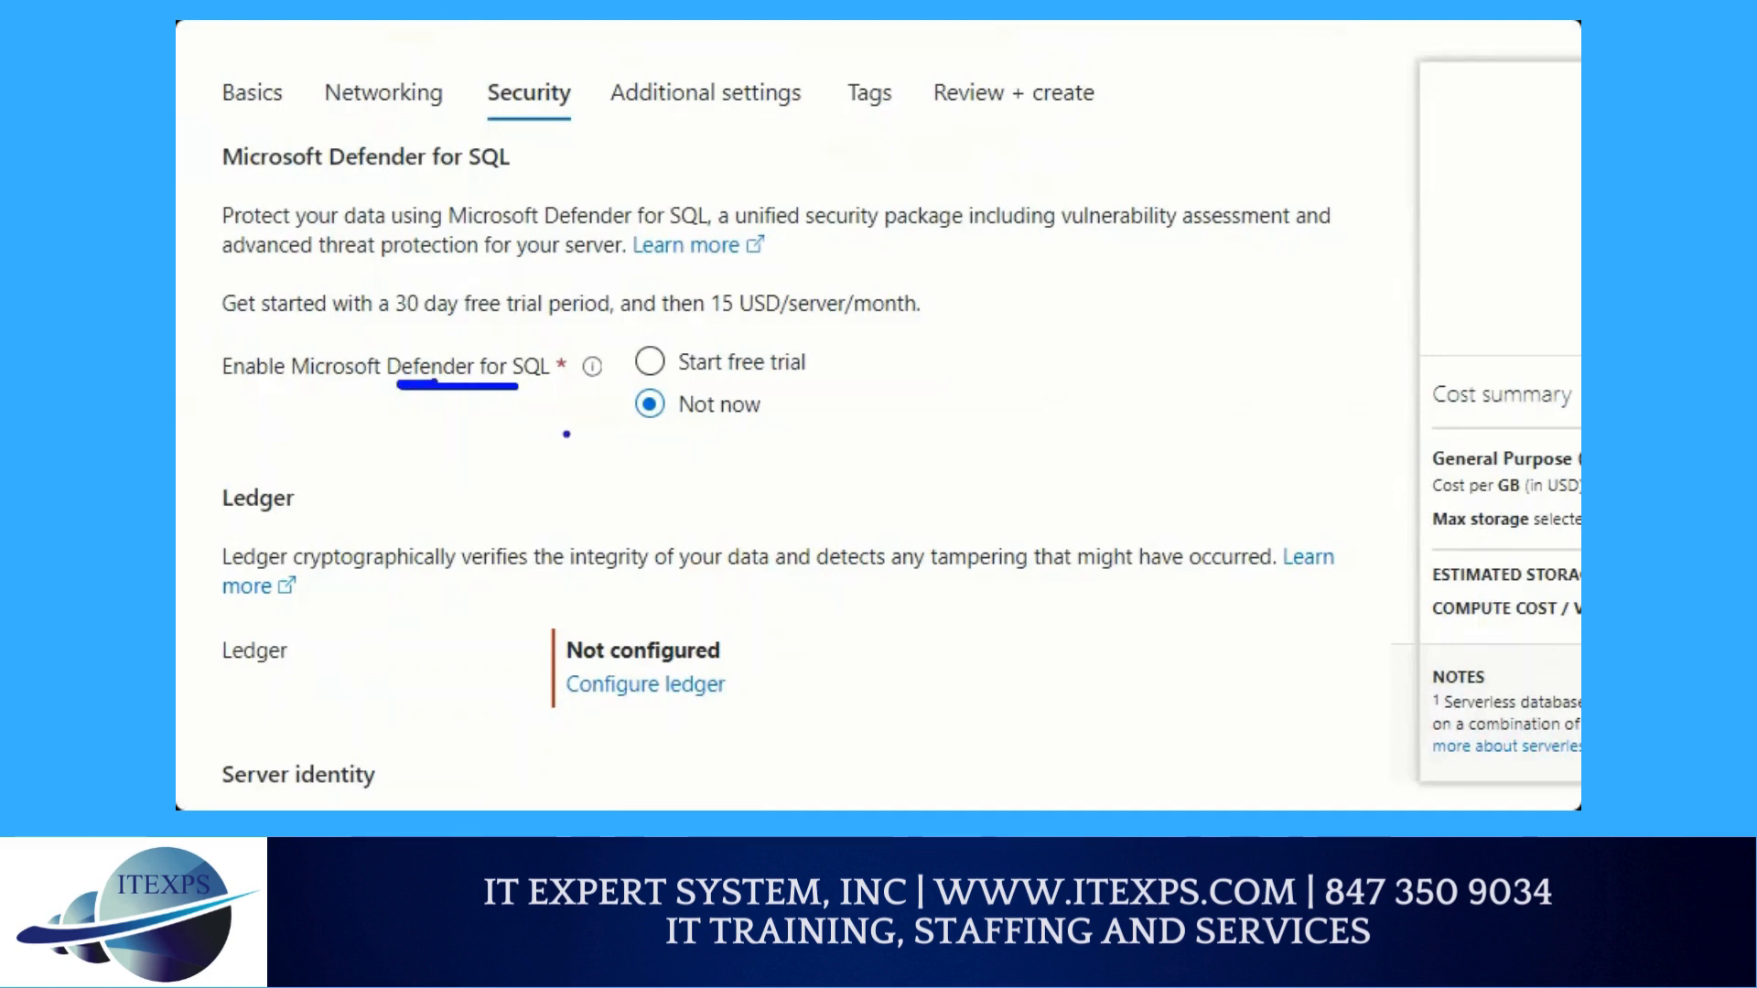
scroll(385, 434, "down", 3)
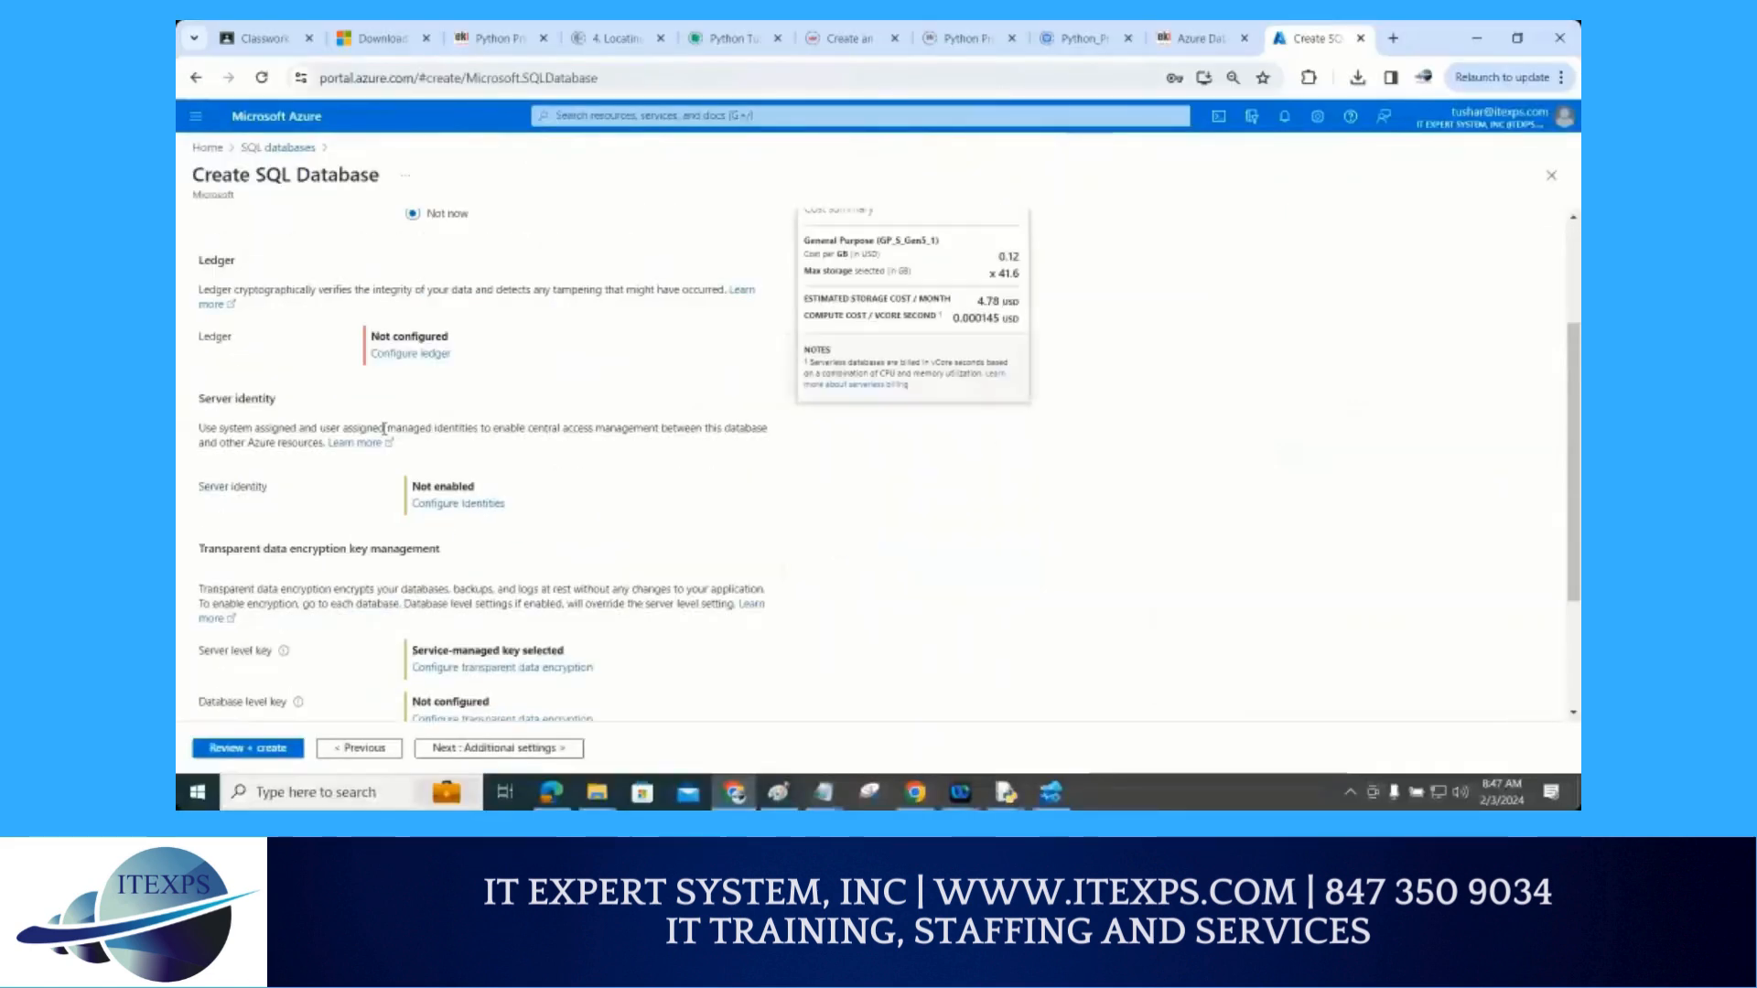
scroll(385, 435, "down", 1)
scroll(385, 434, "down", 1)
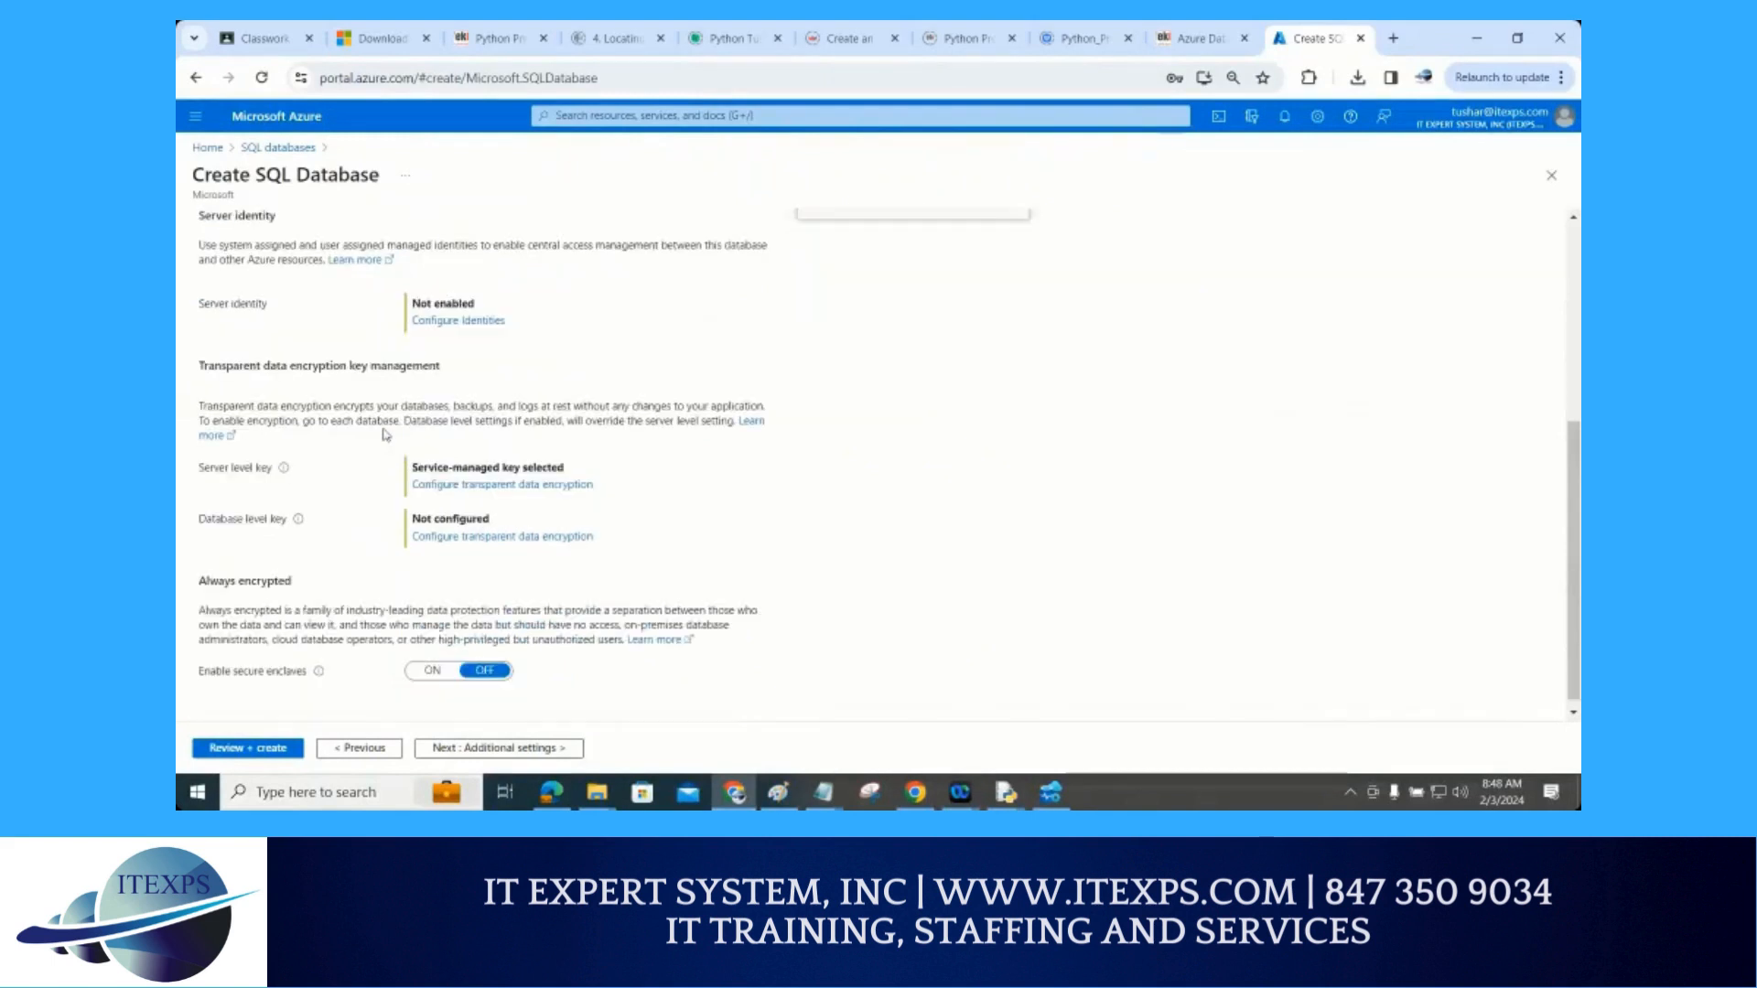
left_click(489, 754)
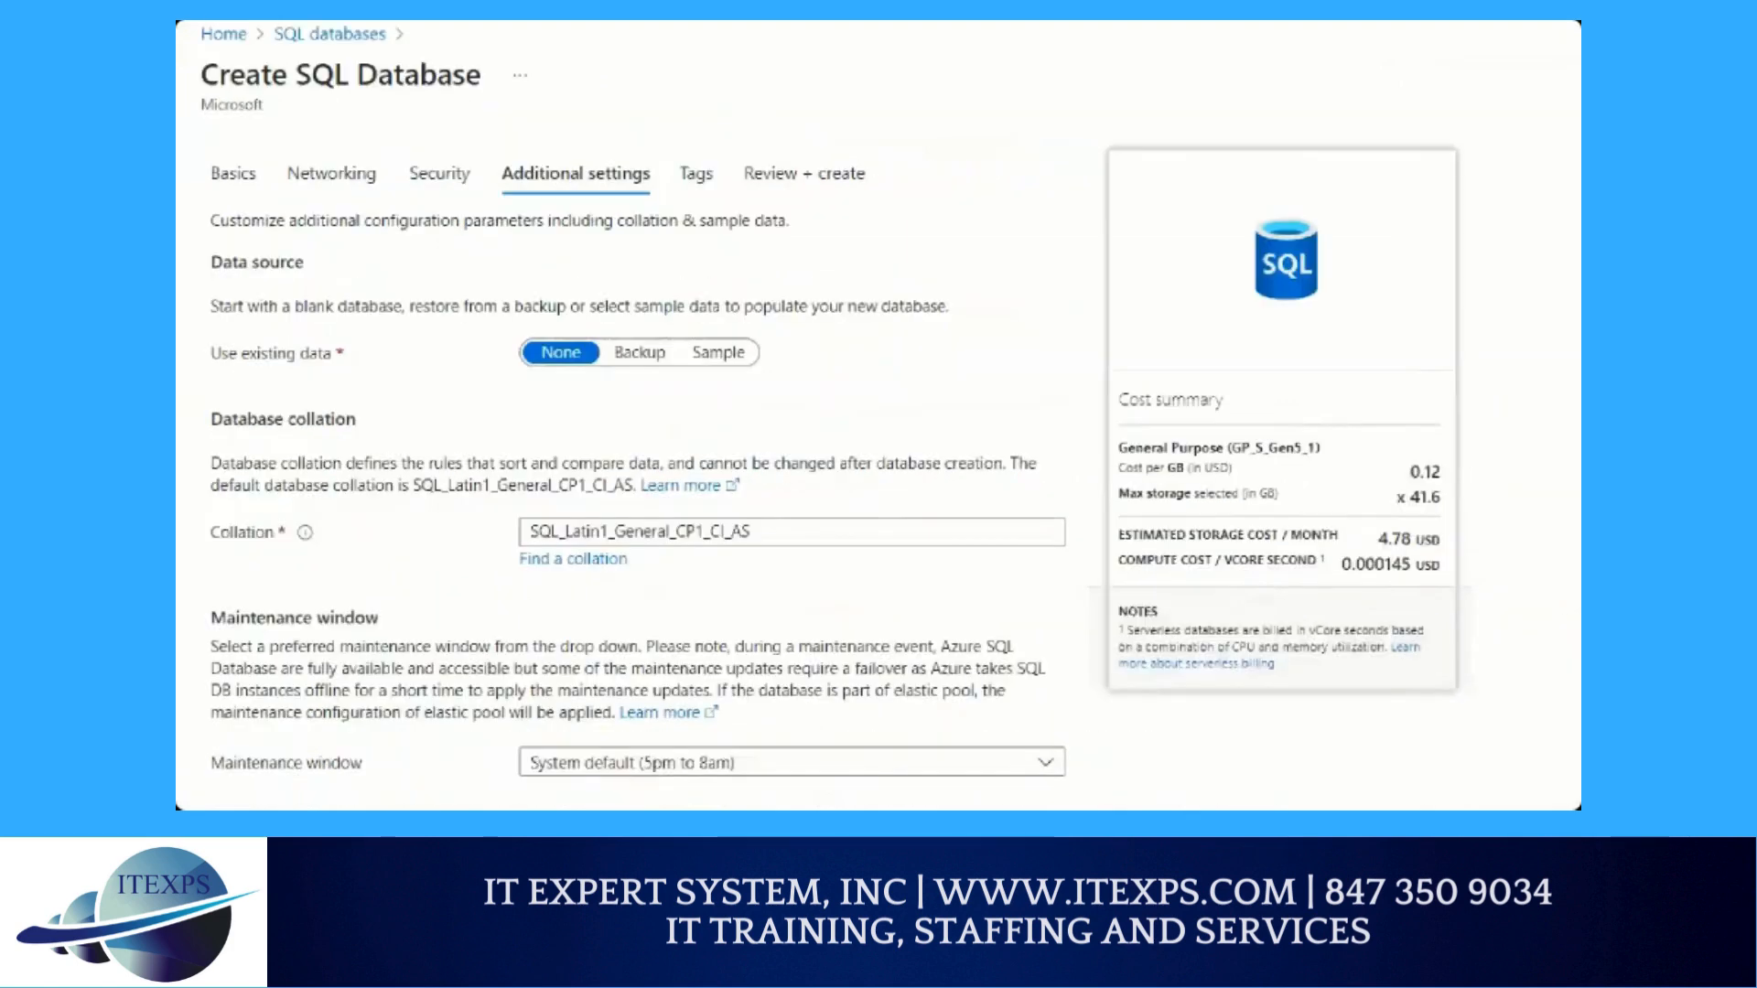
Populate the new database from the AdventureWorksLT sample data and accept the related compute and storage changes
left_click_drag(265, 322, 485, 324)
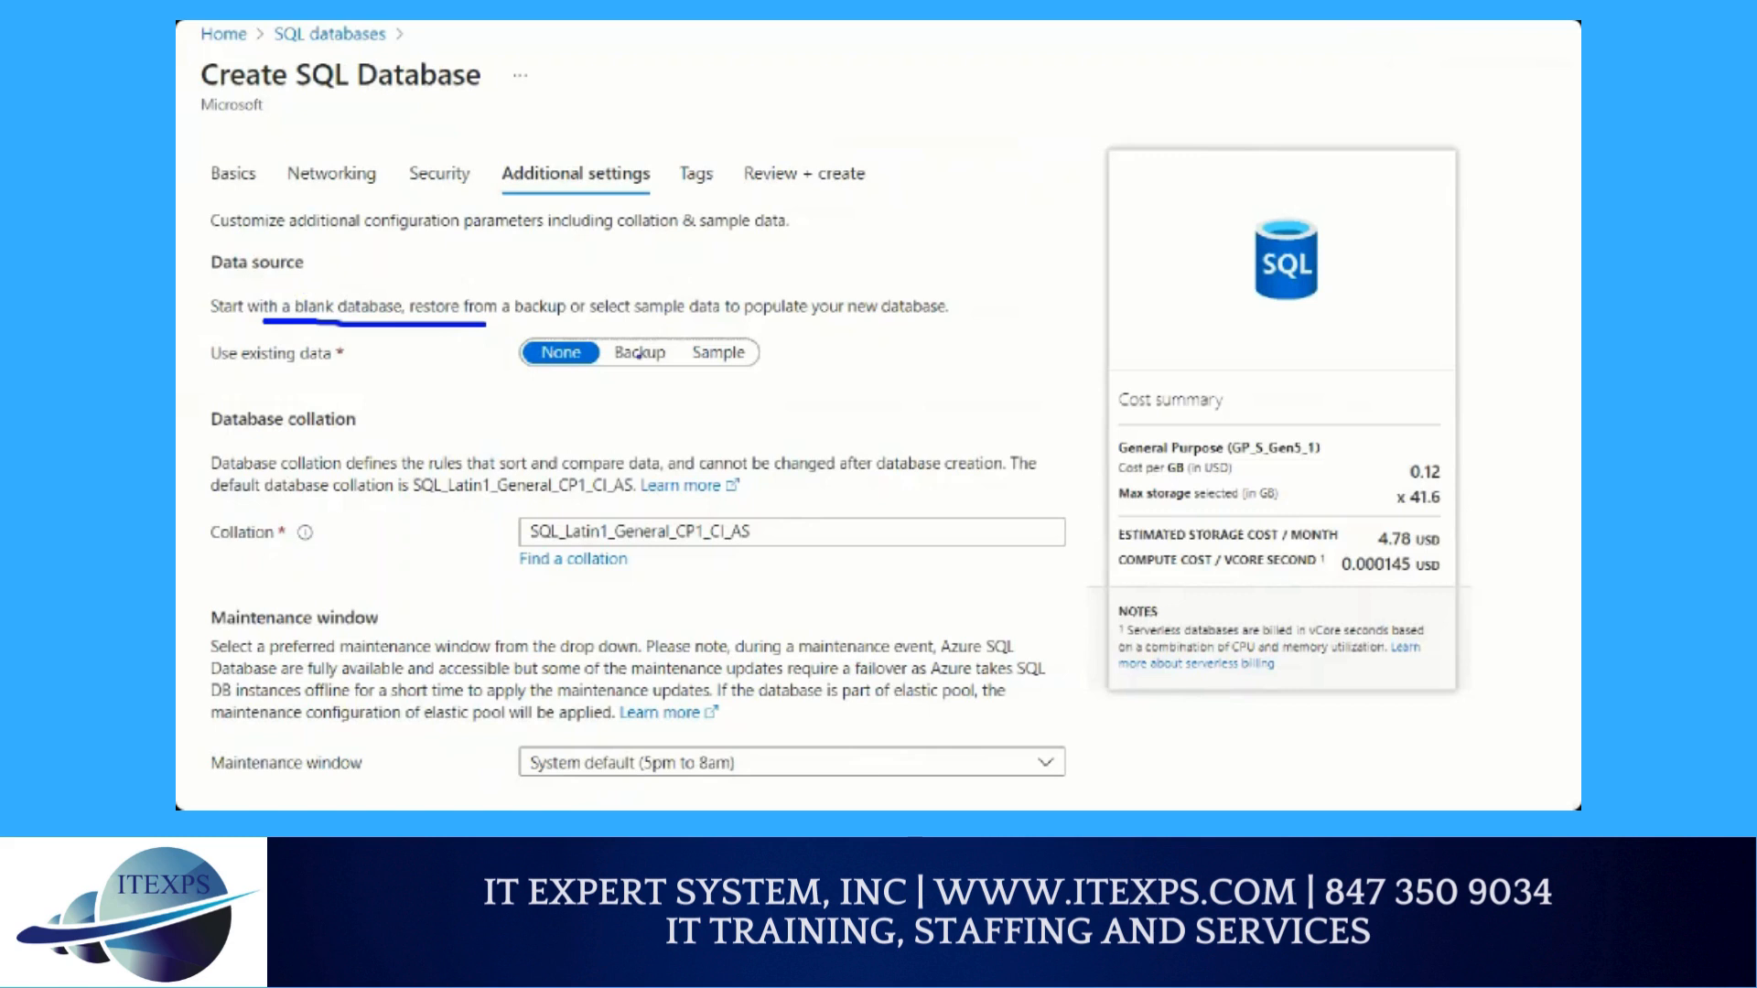
mouse_move(730, 372)
left_mouse_down()
mouse_move(733, 414)
mouse_move(727, 371)
mouse_move(740, 382)
left_mouse_up()
mouse_move(715, 322)
left_mouse_down()
mouse_move(694, 328)
mouse_move(691, 370)
mouse_move(767, 368)
mouse_move(767, 322)
mouse_move(705, 322)
mouse_move(688, 377)
mouse_move(767, 381)
left_mouse_up()
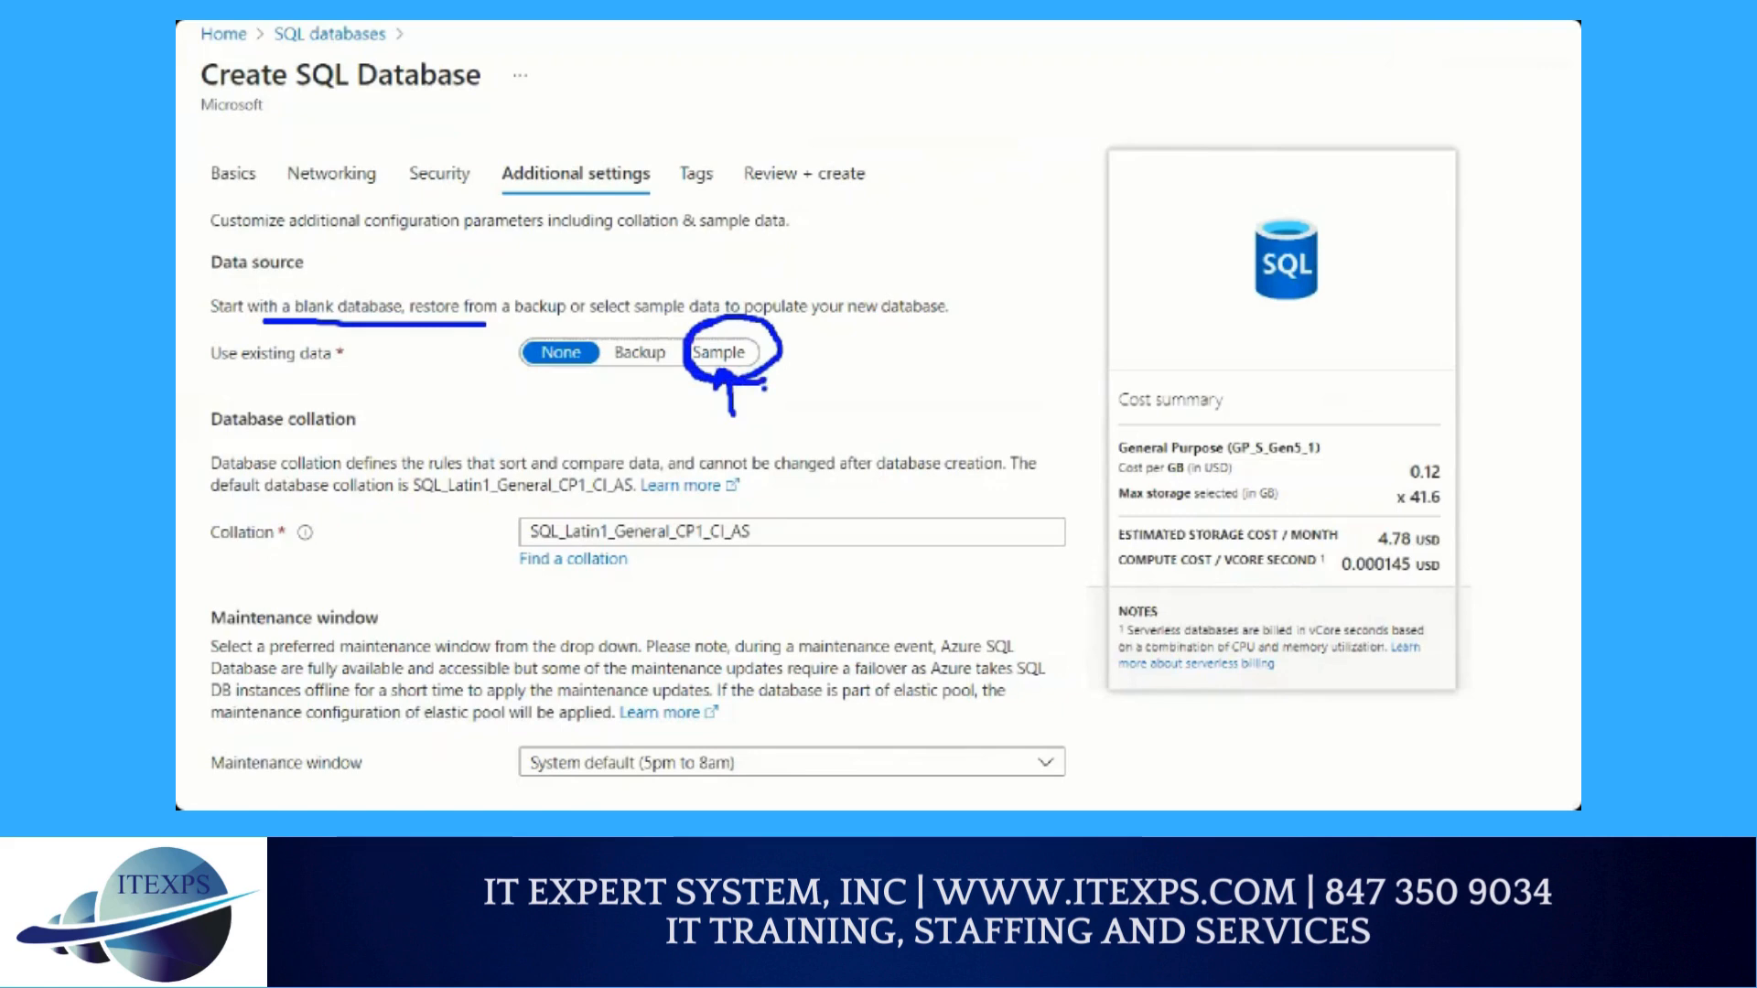
left_click(725, 357)
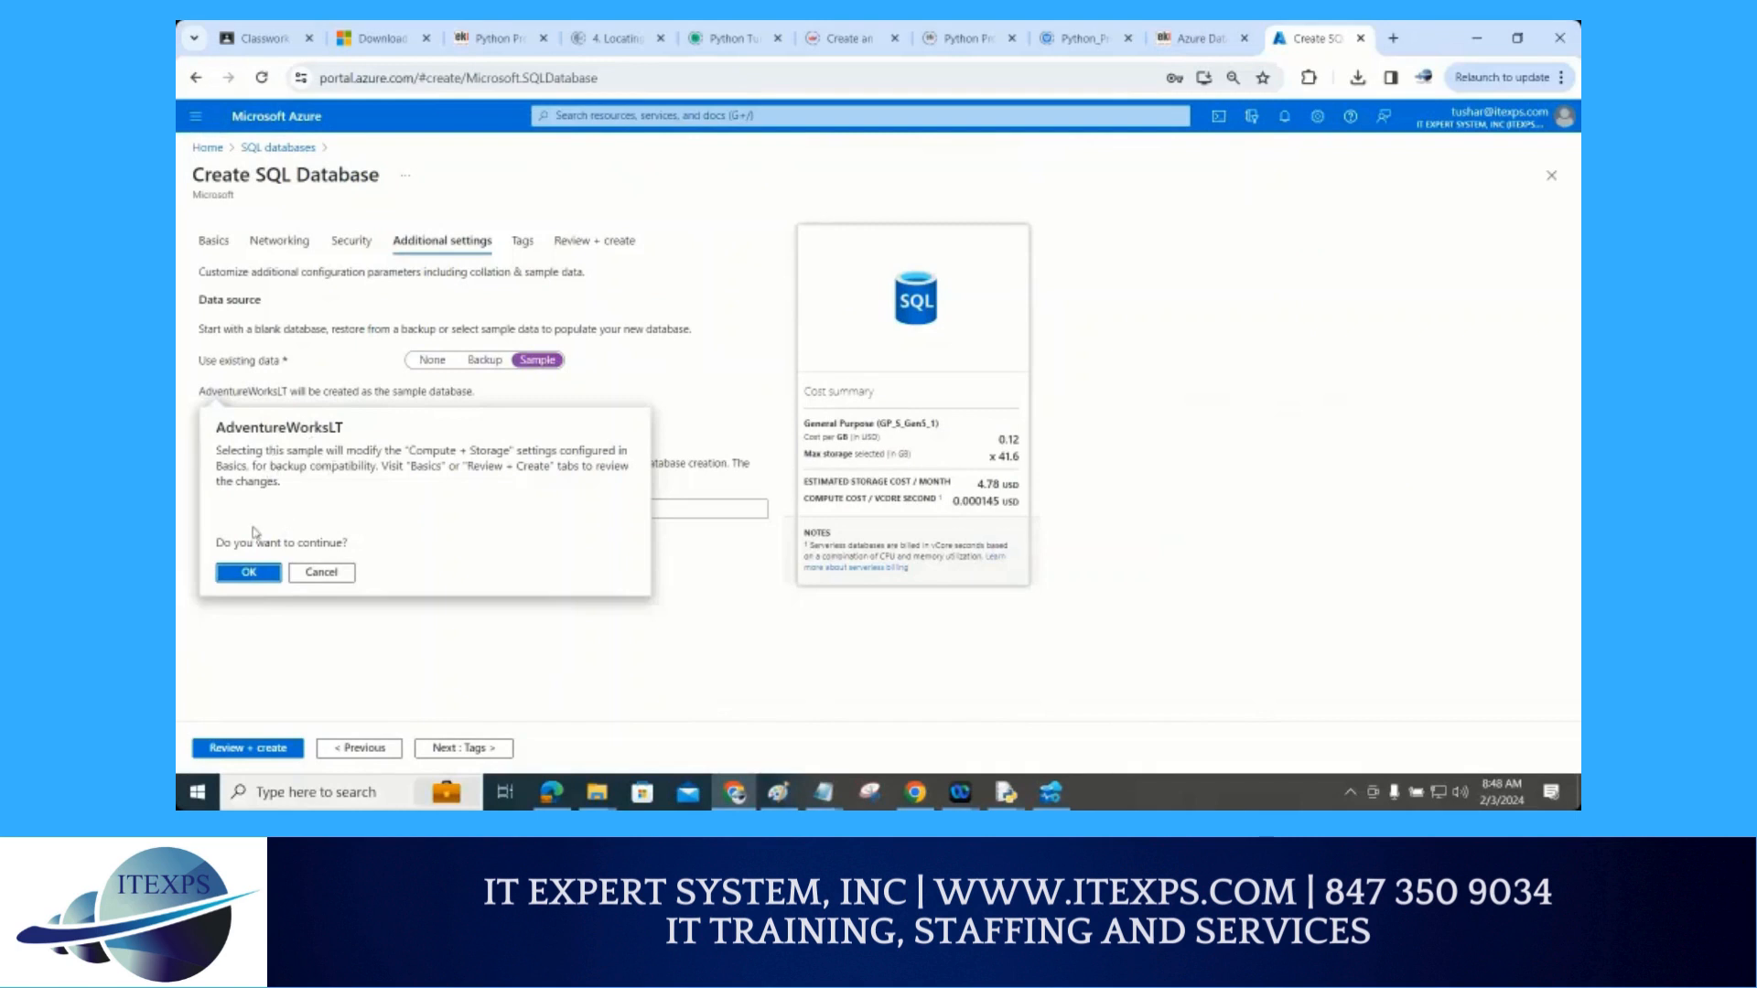
left_click(246, 573)
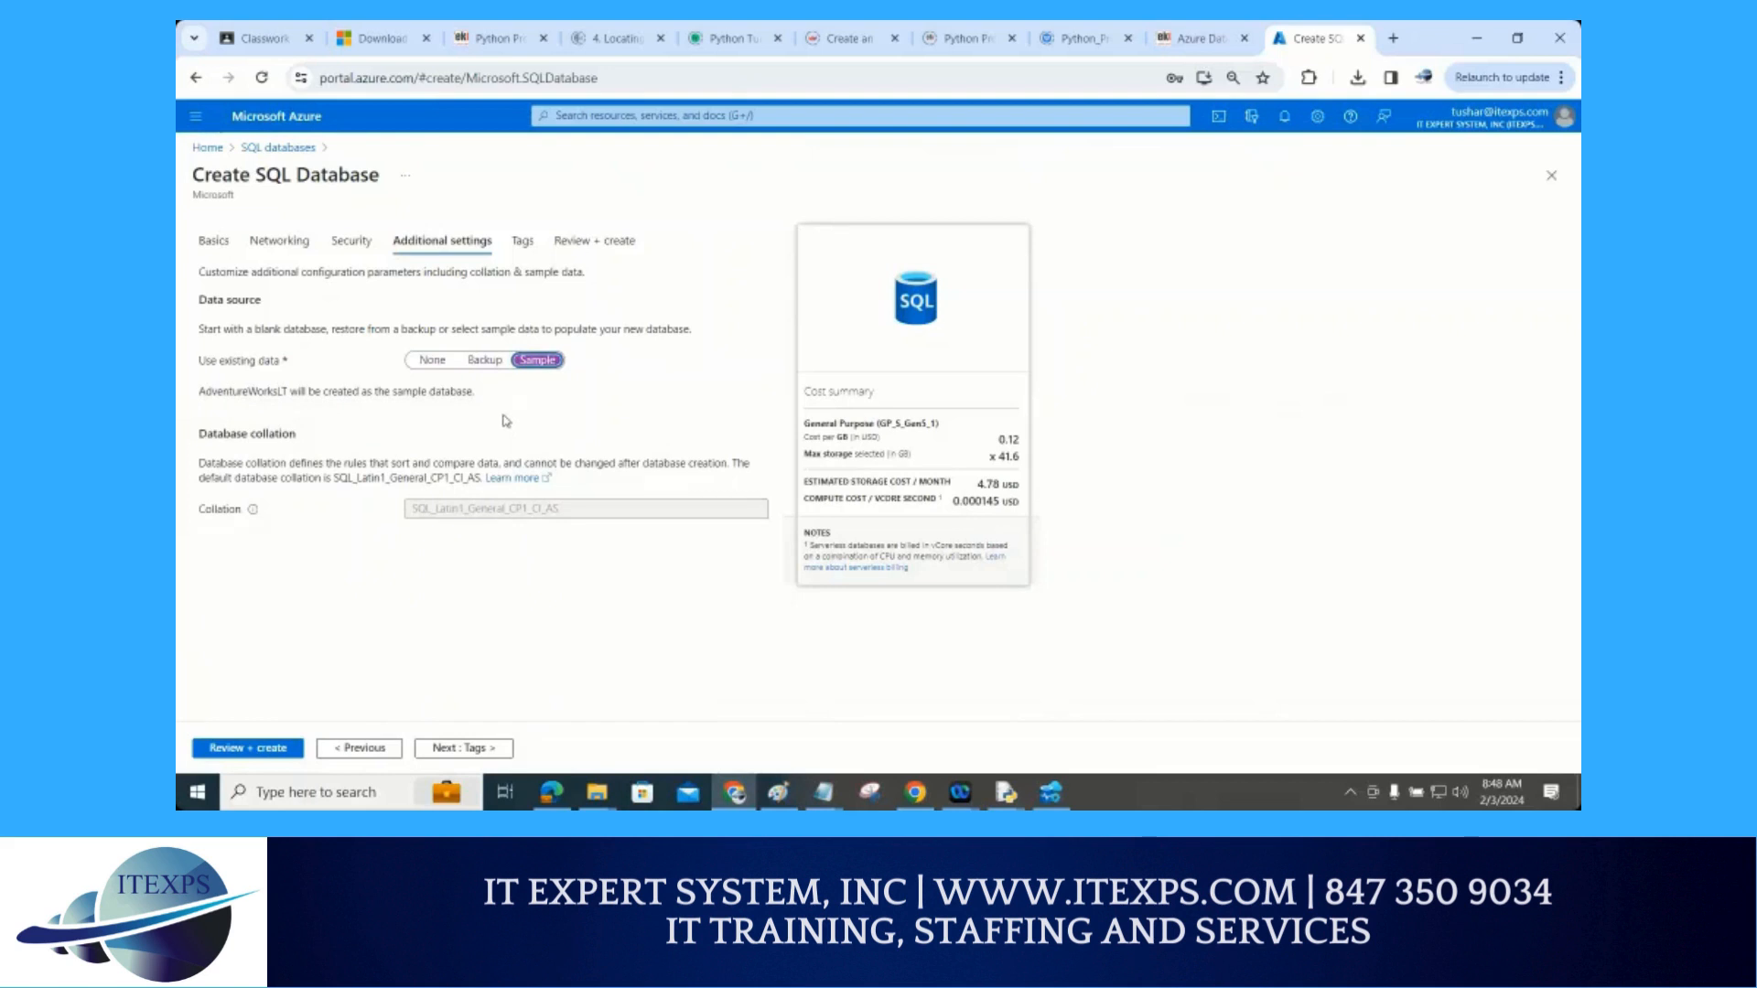
Continue past the tags without adding any, review the configuration summary and create the SQL database
left_click(494, 749)
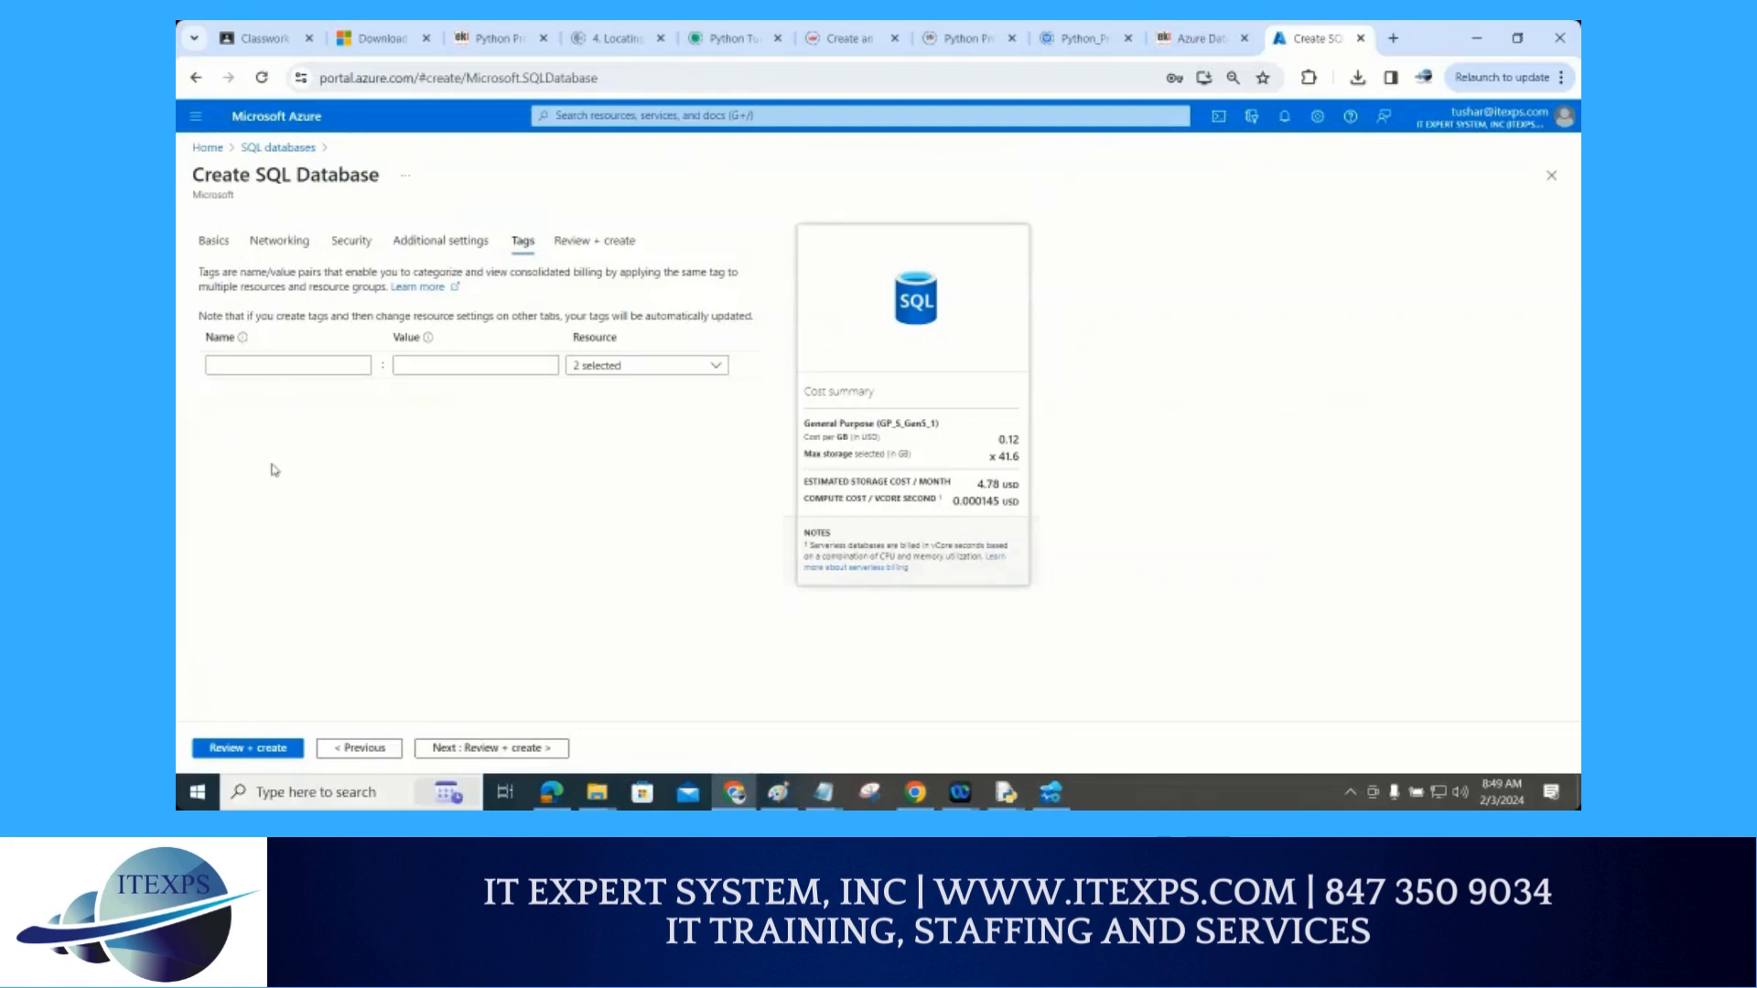
left_click(517, 747)
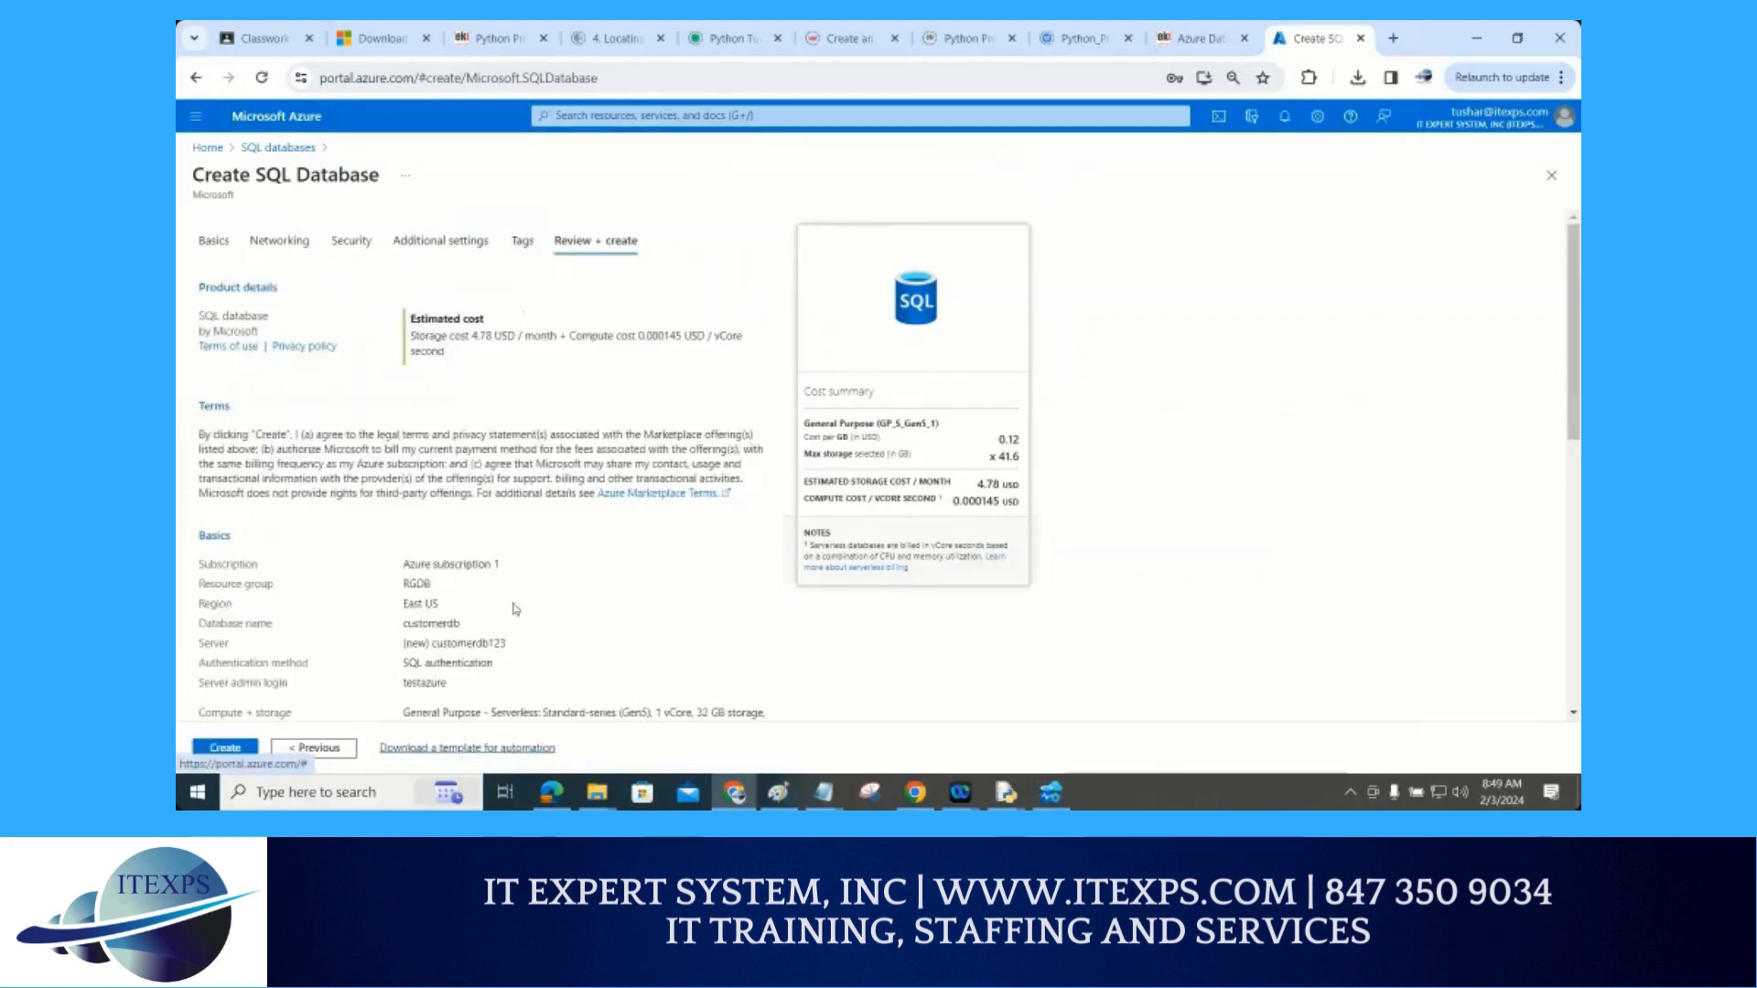
scroll(519, 523, "down", 3)
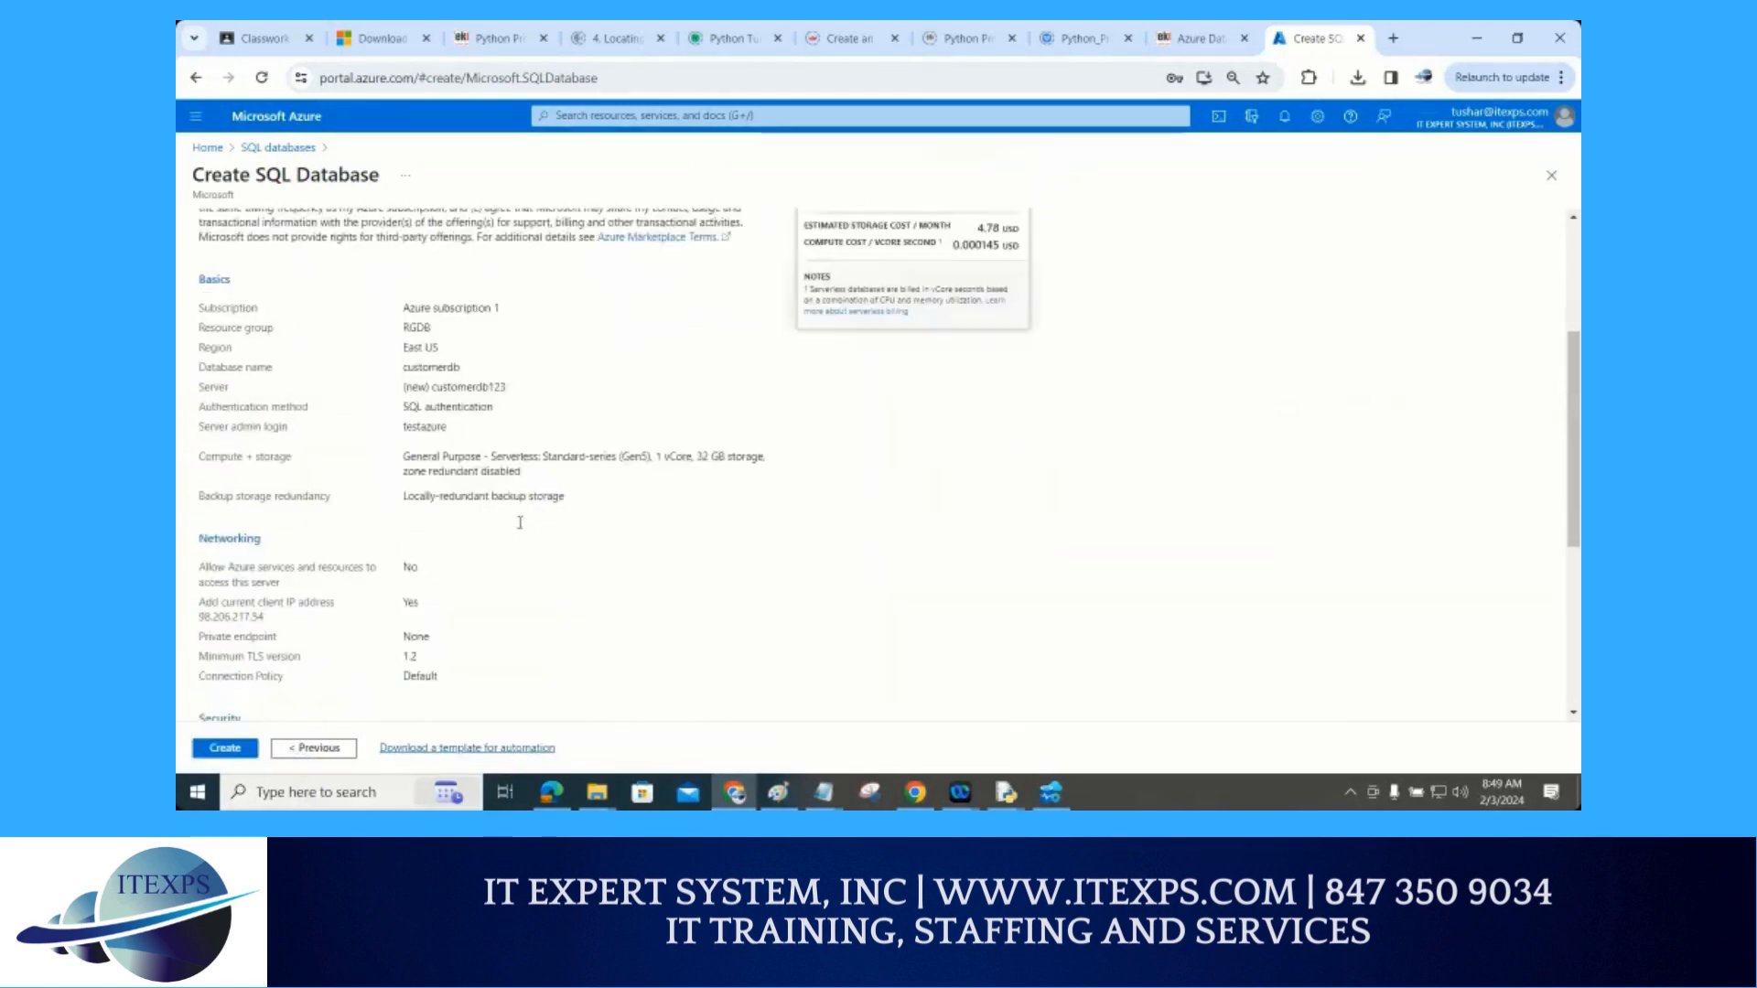
scroll(457, 492, "down", 2)
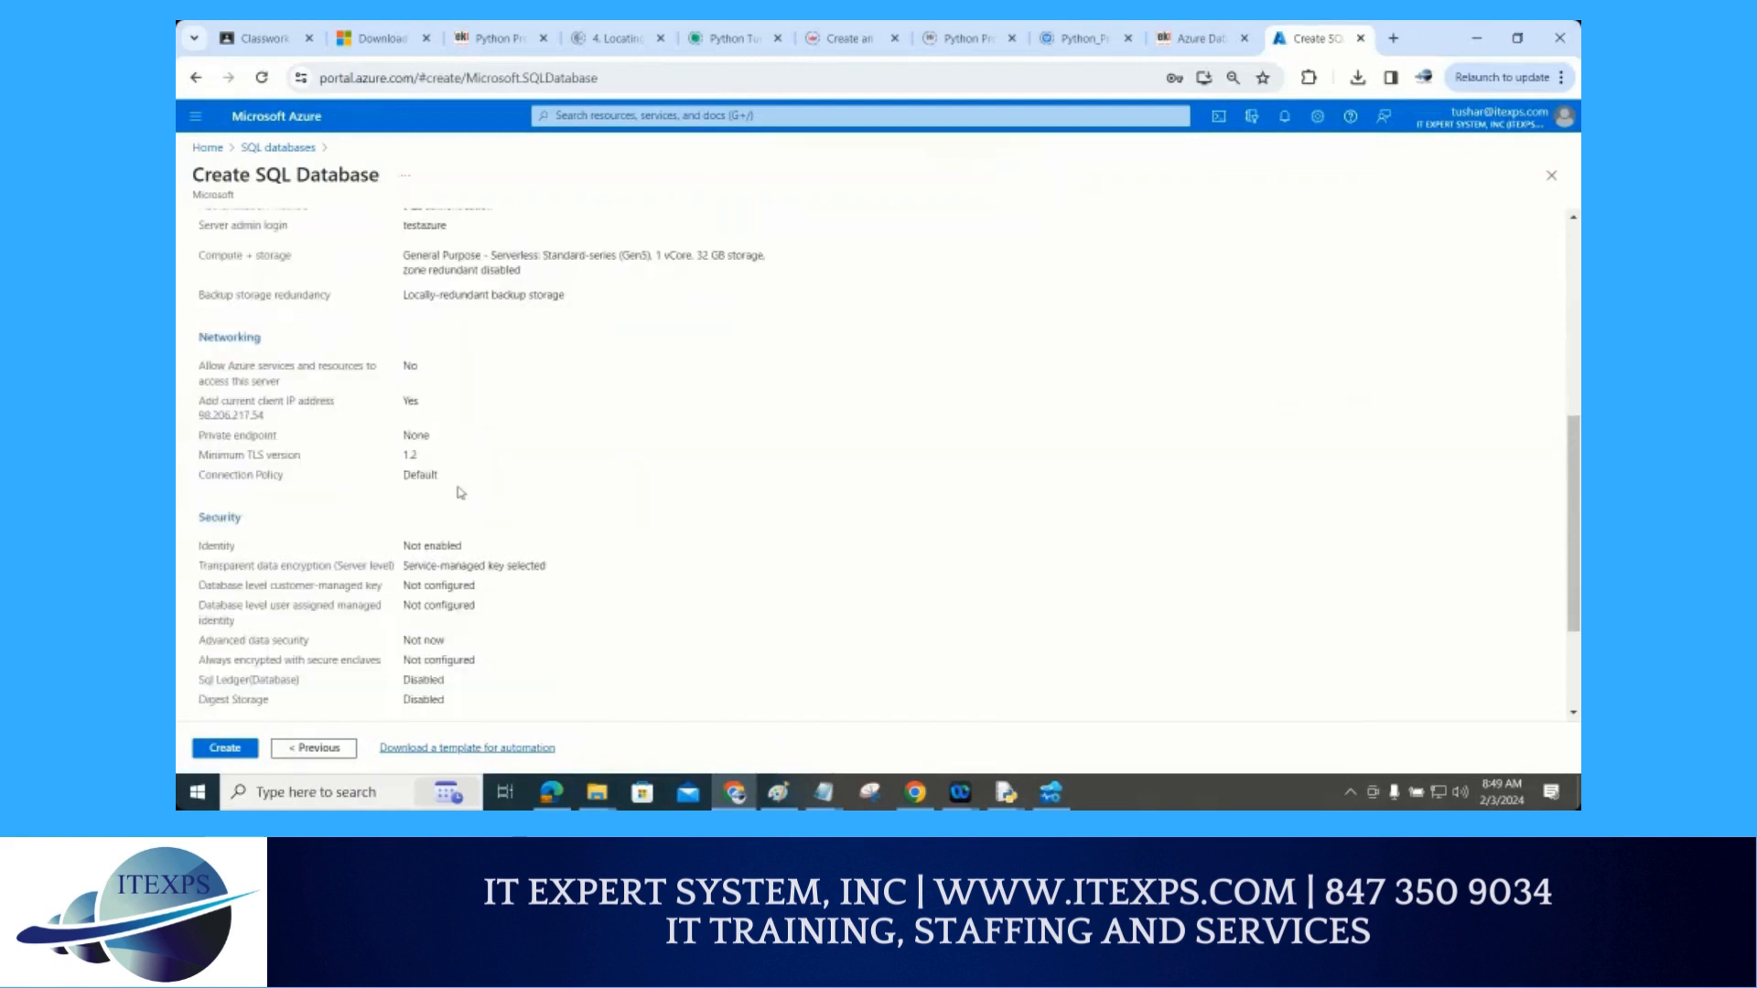
left_click(240, 752)
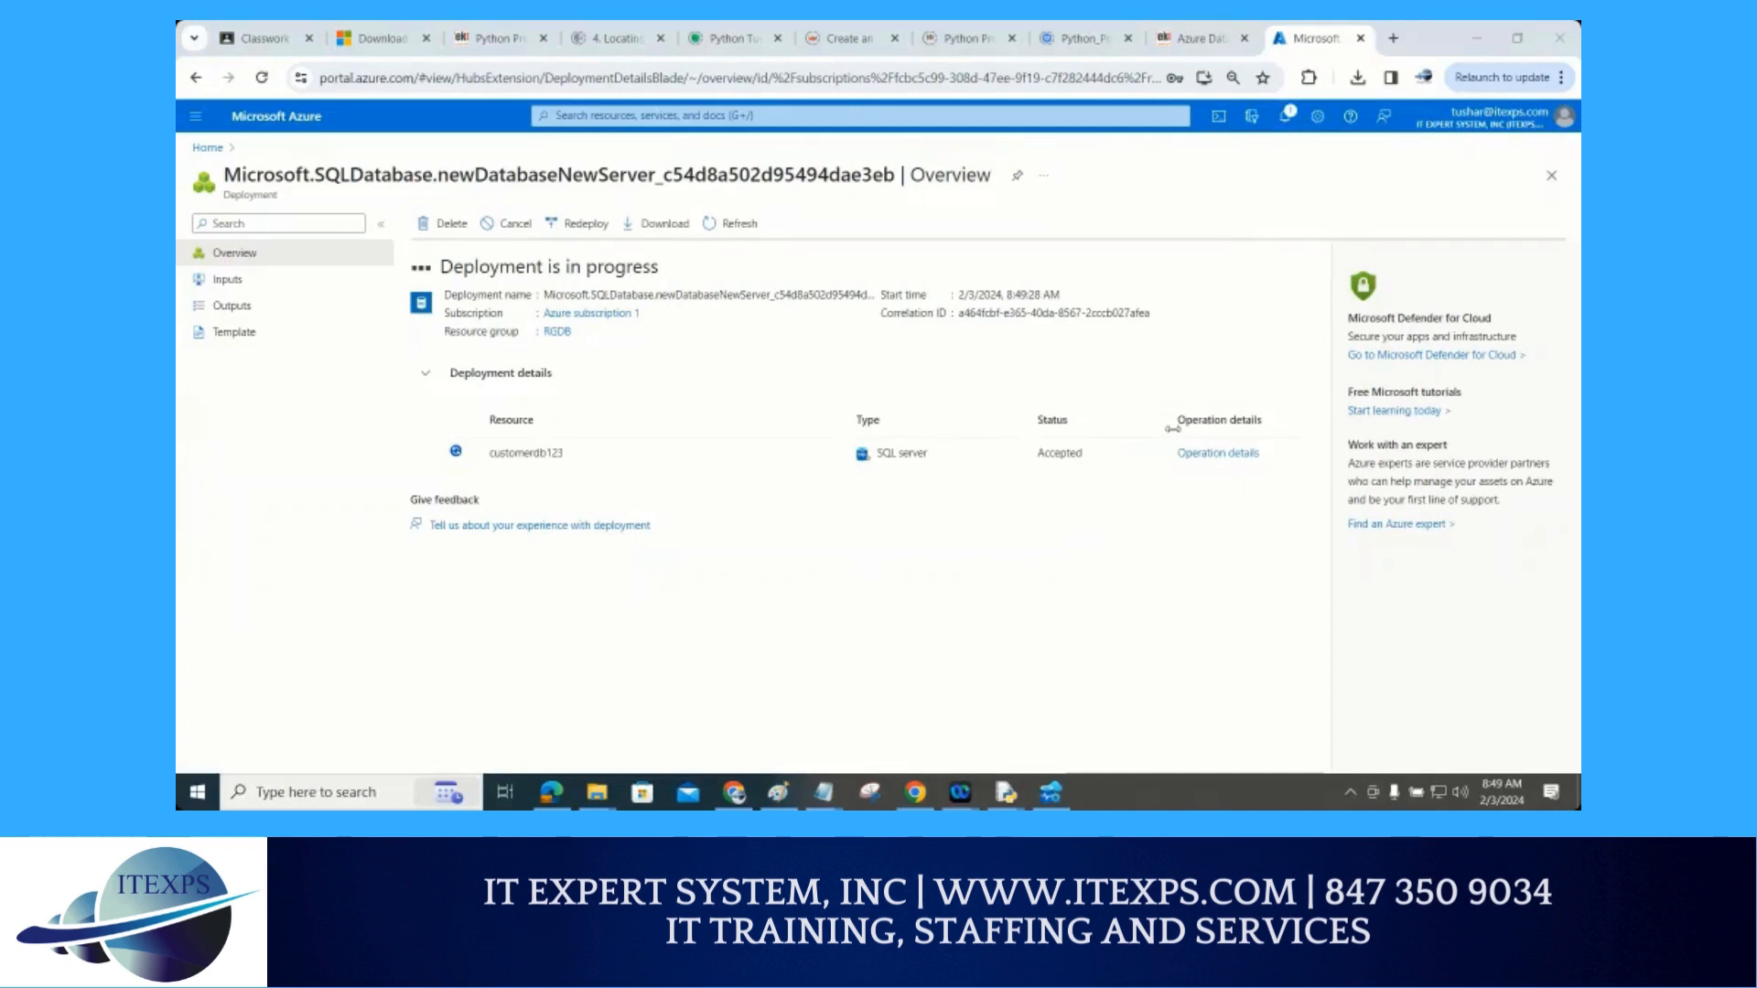
Switch to the Azure data article in the browser and find the link for downloading and installing Azure Data Studio
left_click(481, 41)
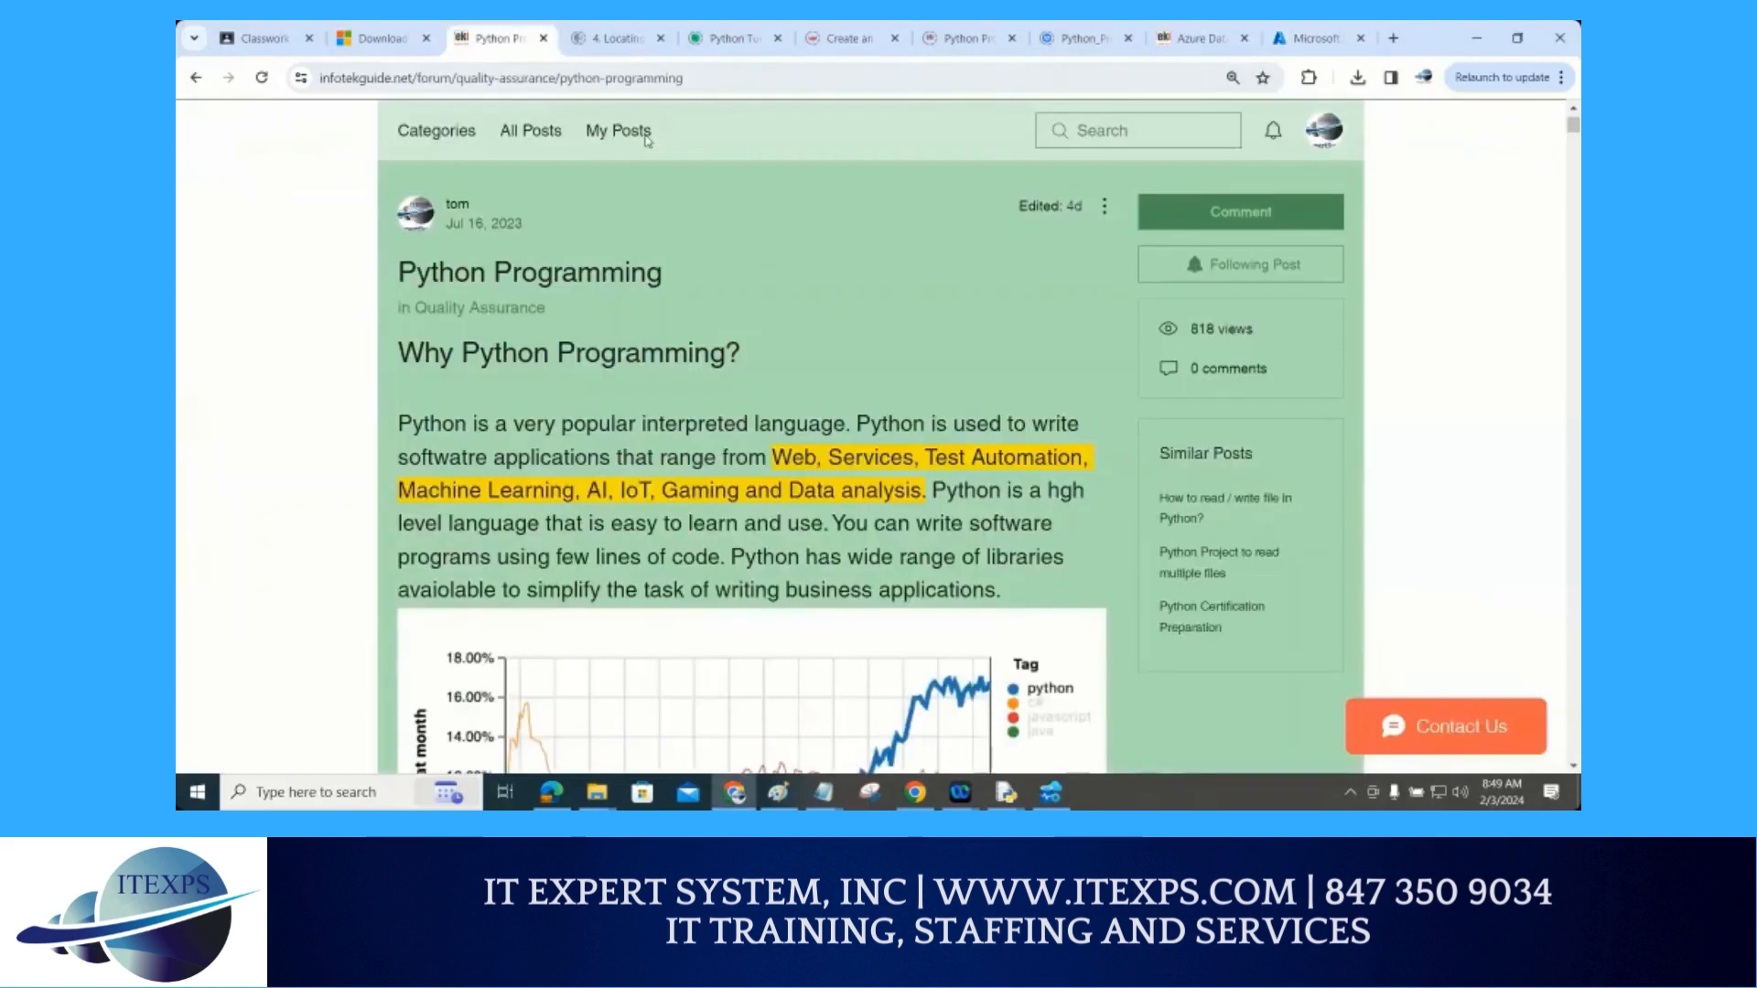
left_click(1173, 39)
scroll(859, 430, "down", 5)
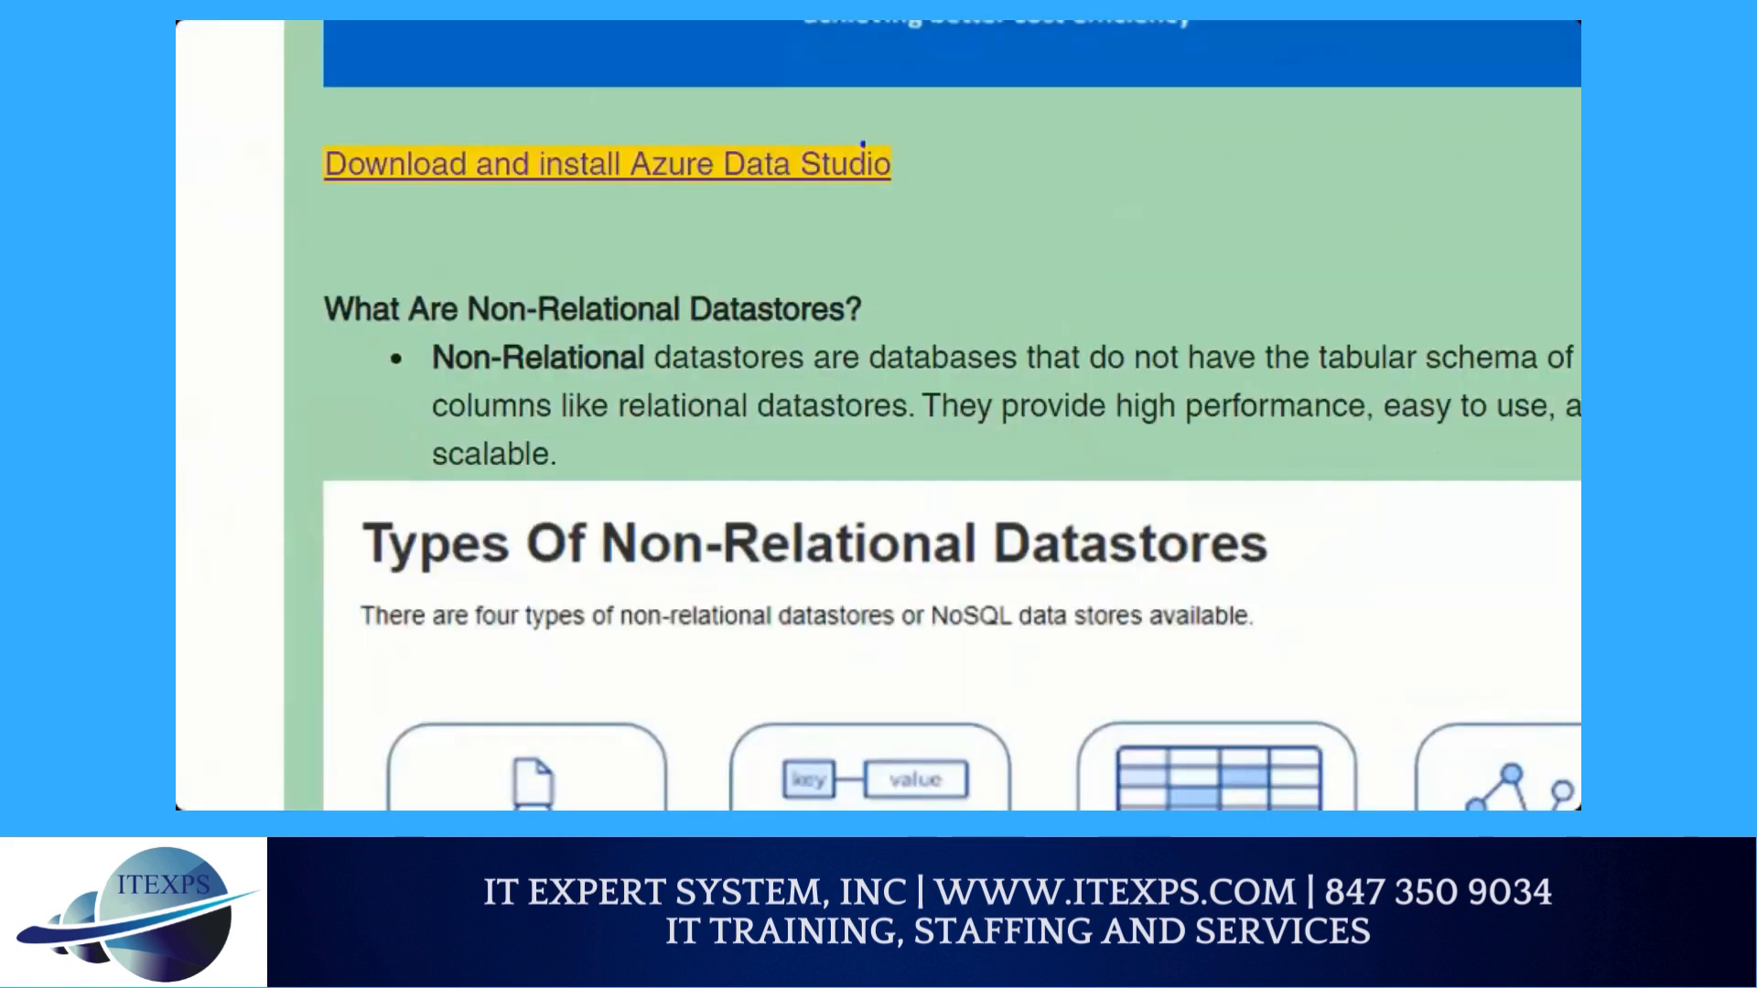
mouse_move(662, 160)
left_mouse_down()
mouse_move(714, 186)
mouse_move(618, 203)
left_mouse_up()
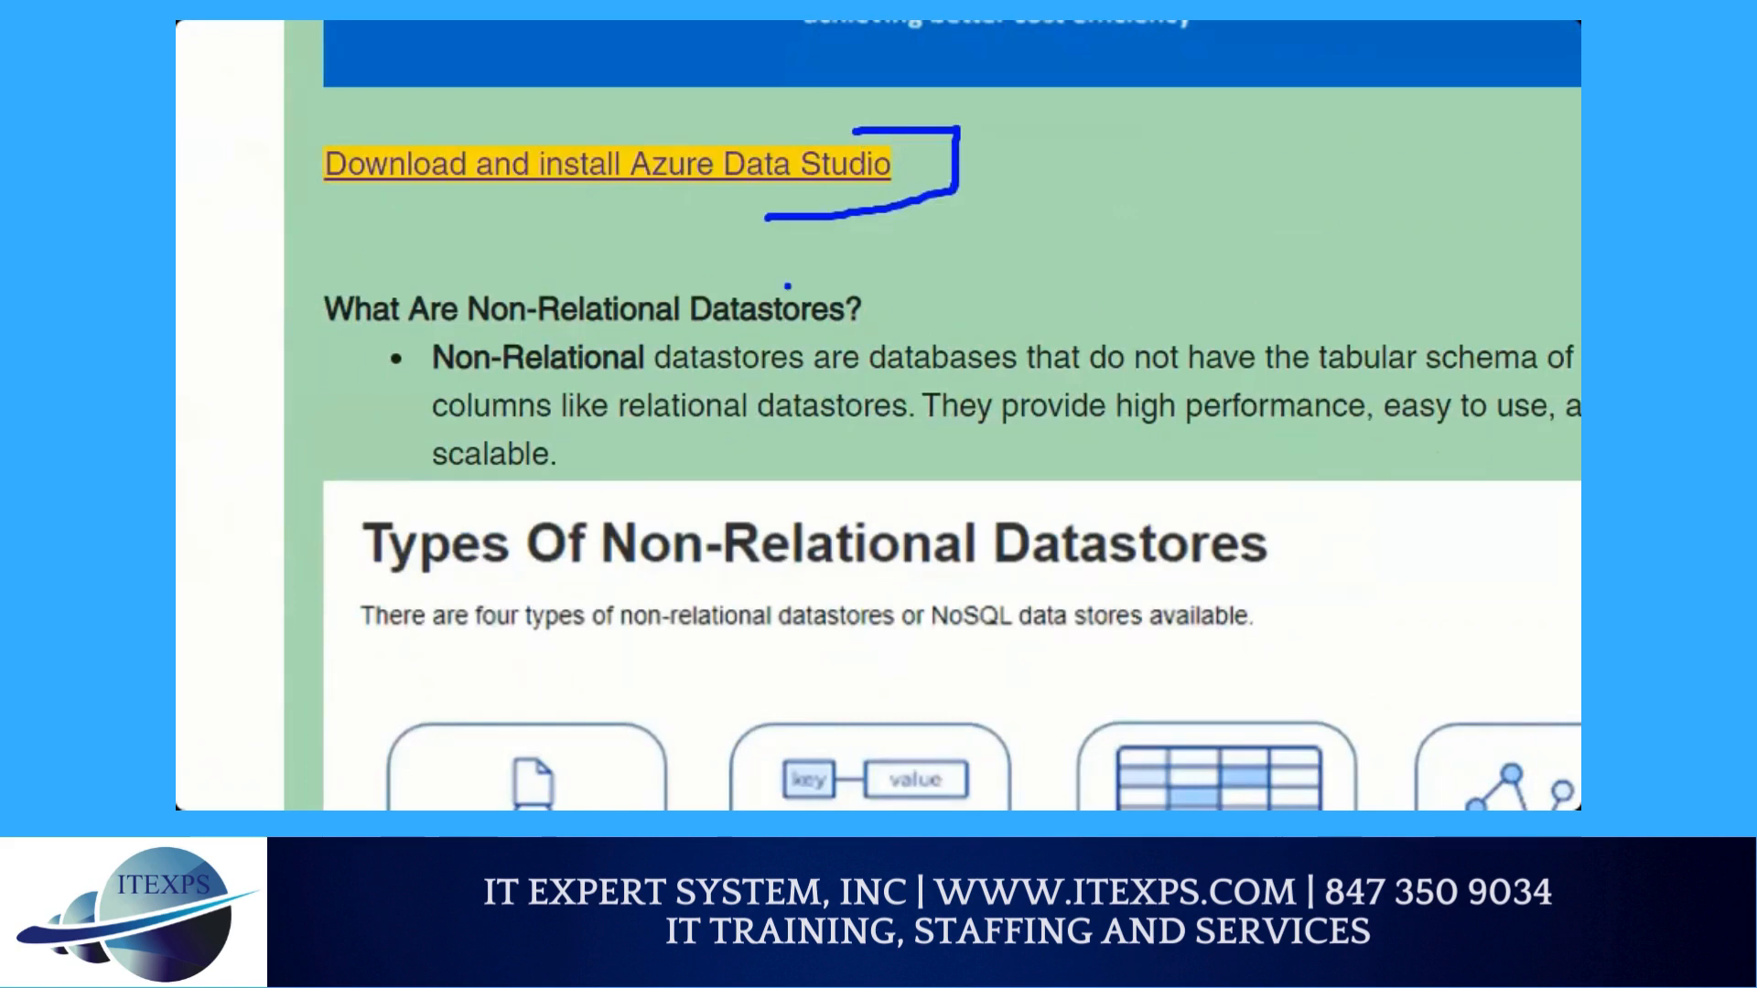
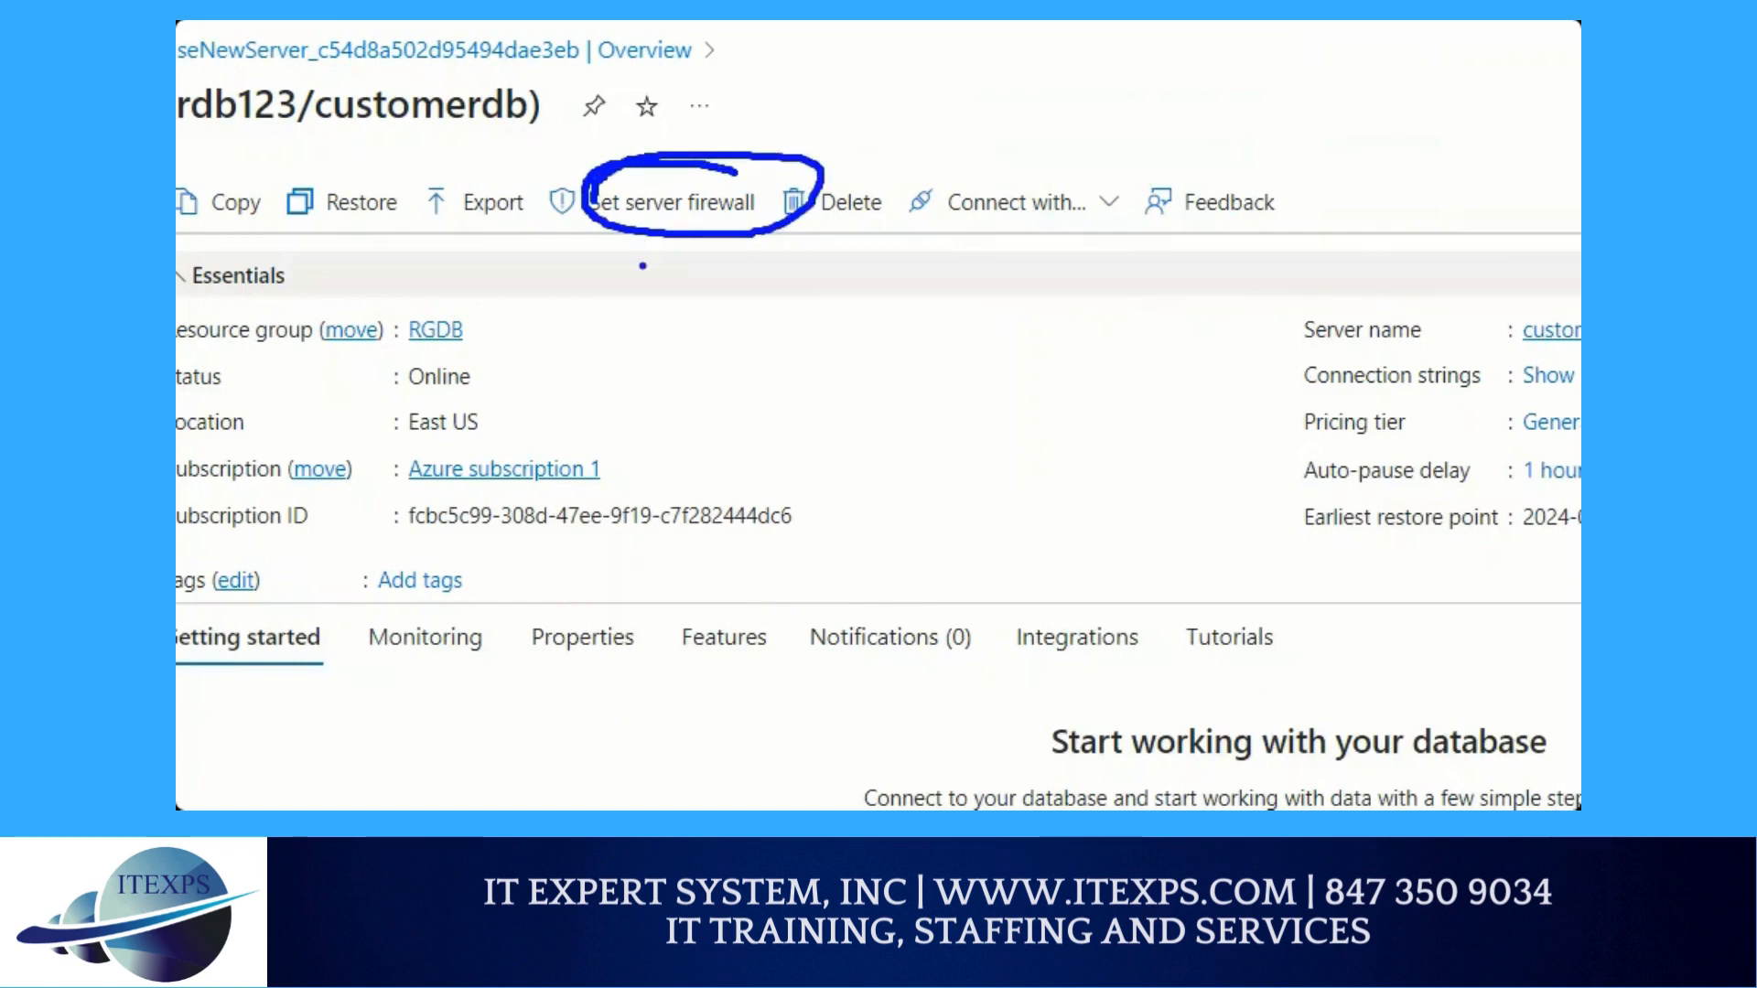
key("Escape")
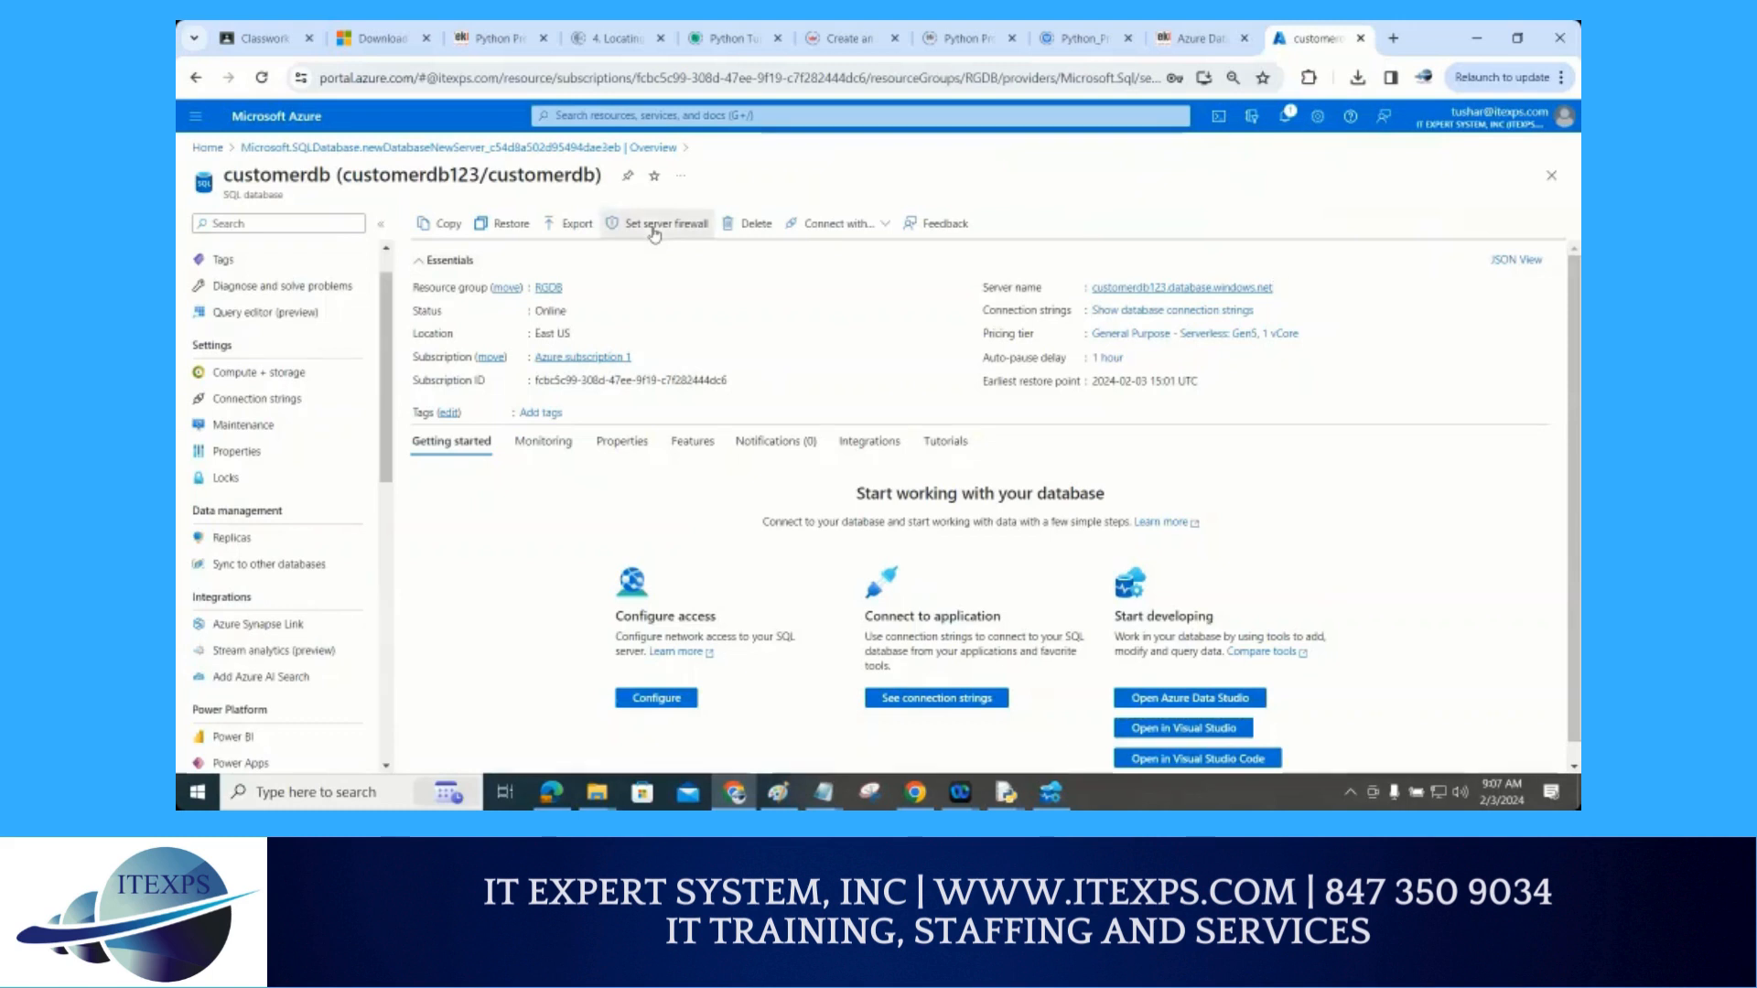
Open the server firewall settings of customerdb, review the client IP firewall rules and briefly check the query window in Azure Data Studio
left_click(654, 229)
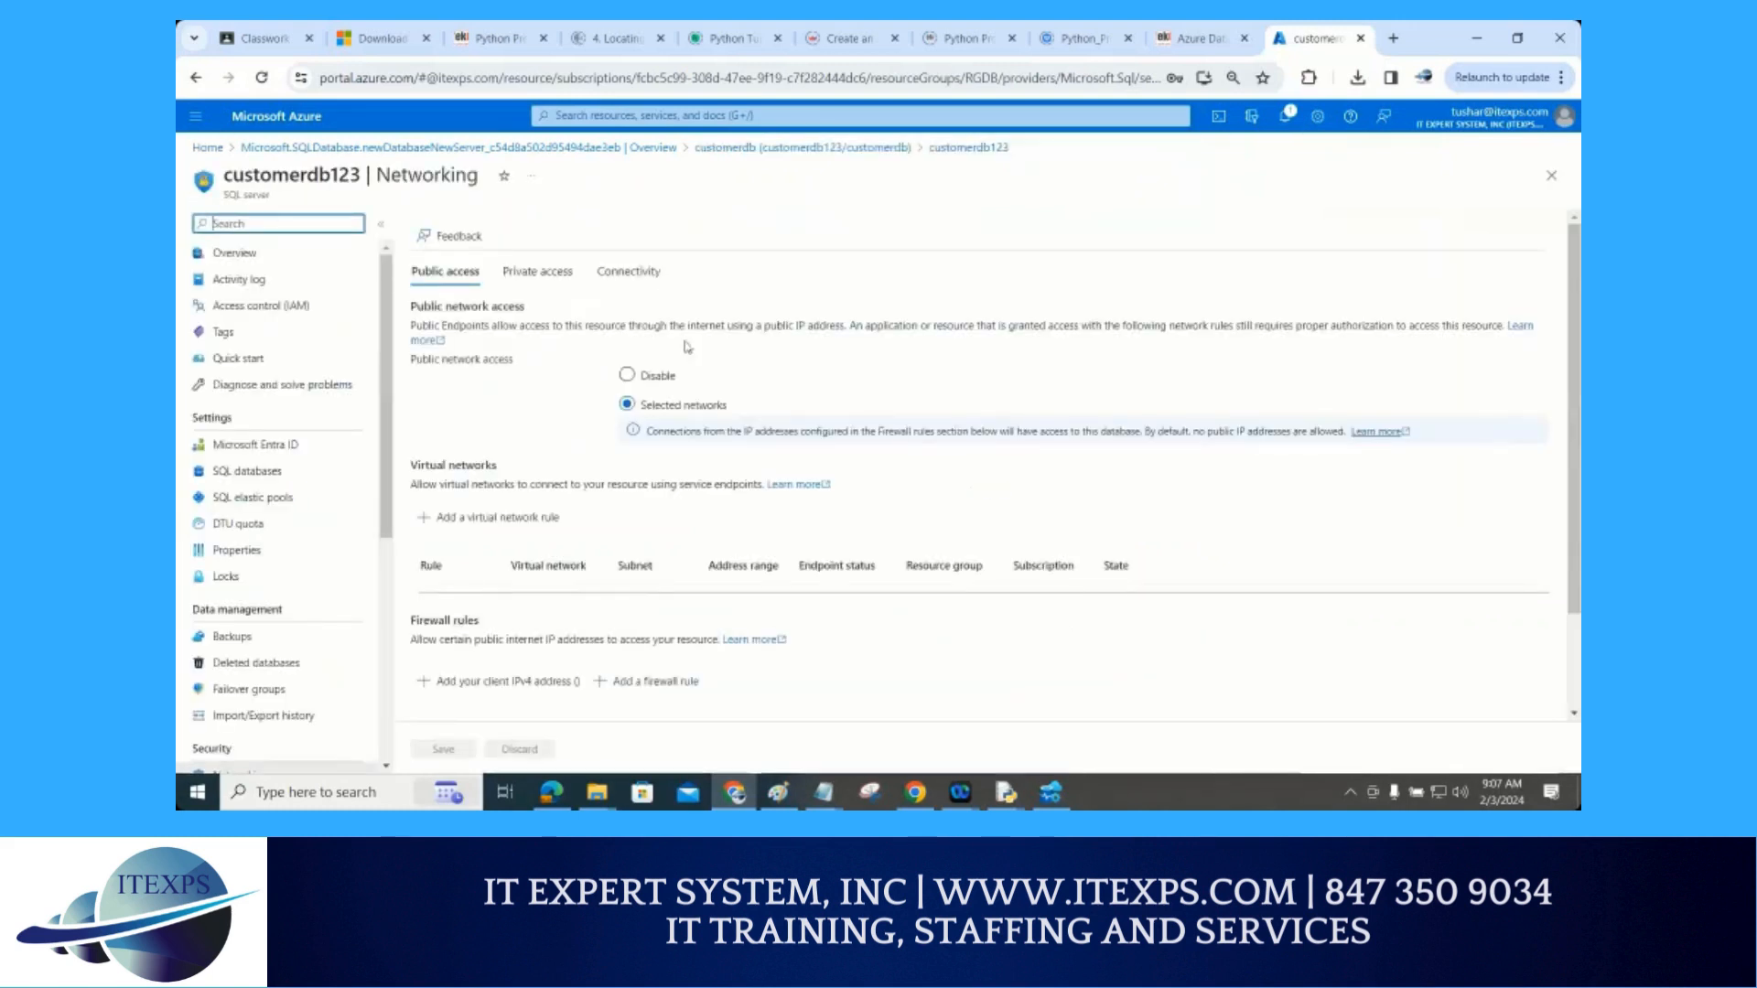
scroll(745, 513, "down", 3)
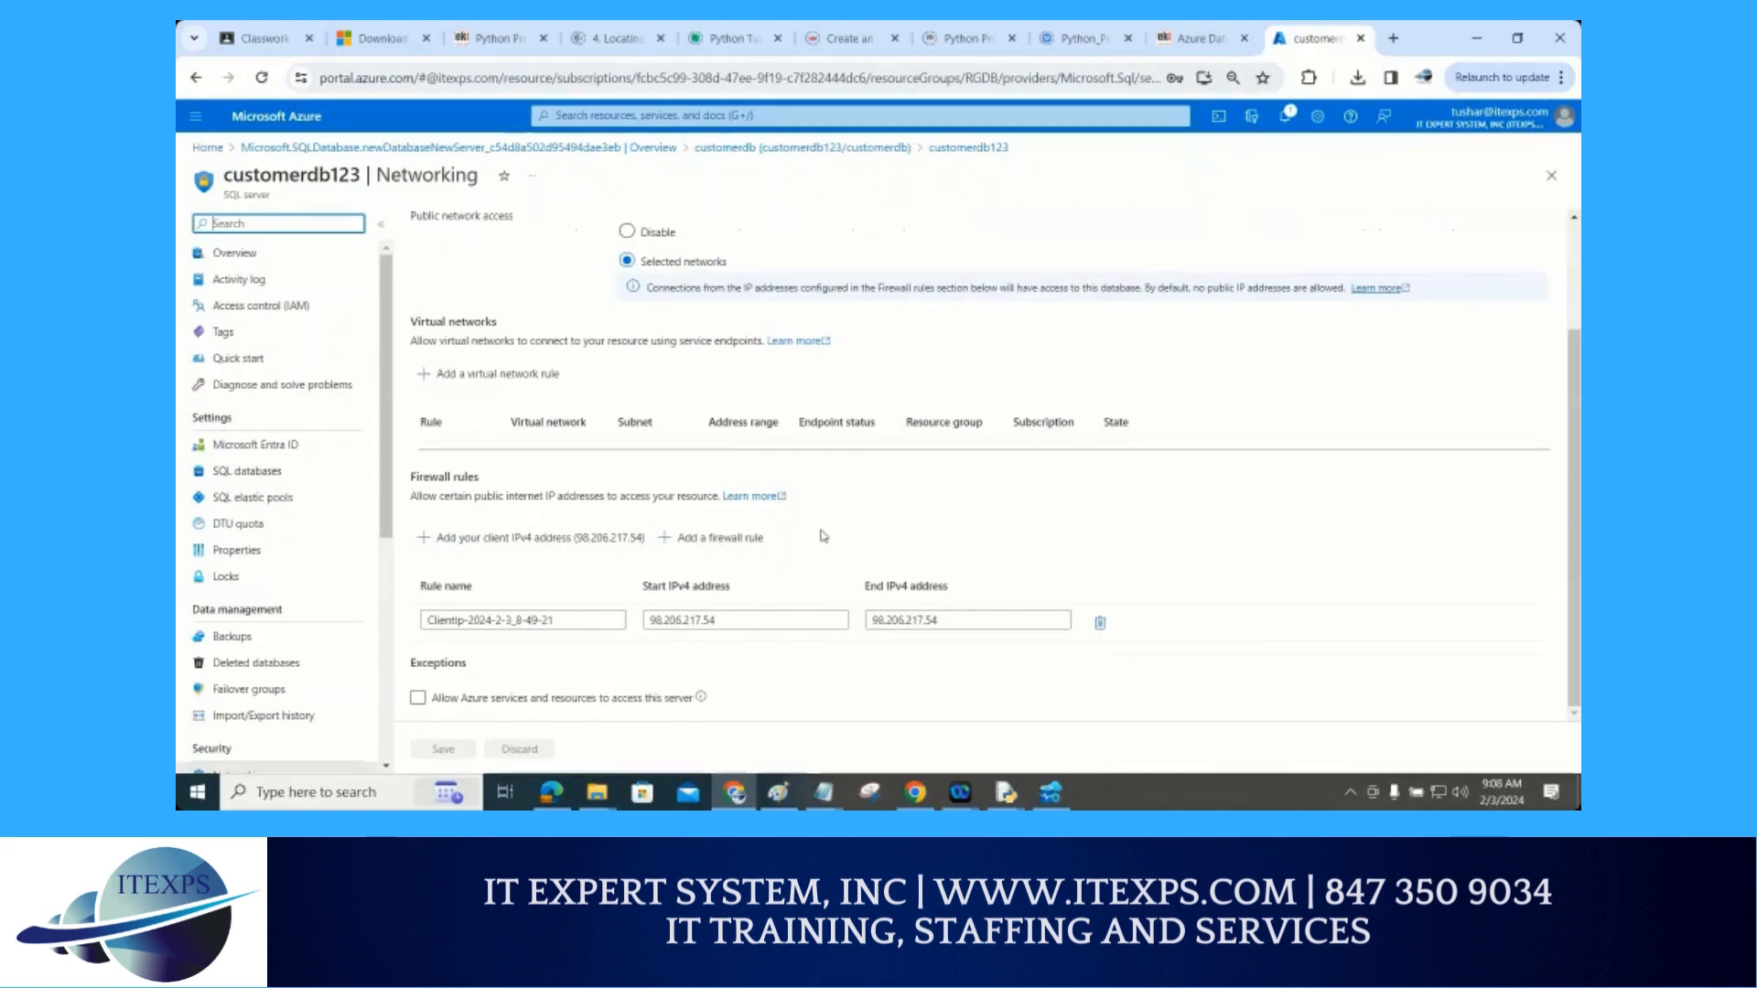
left_click(1052, 792)
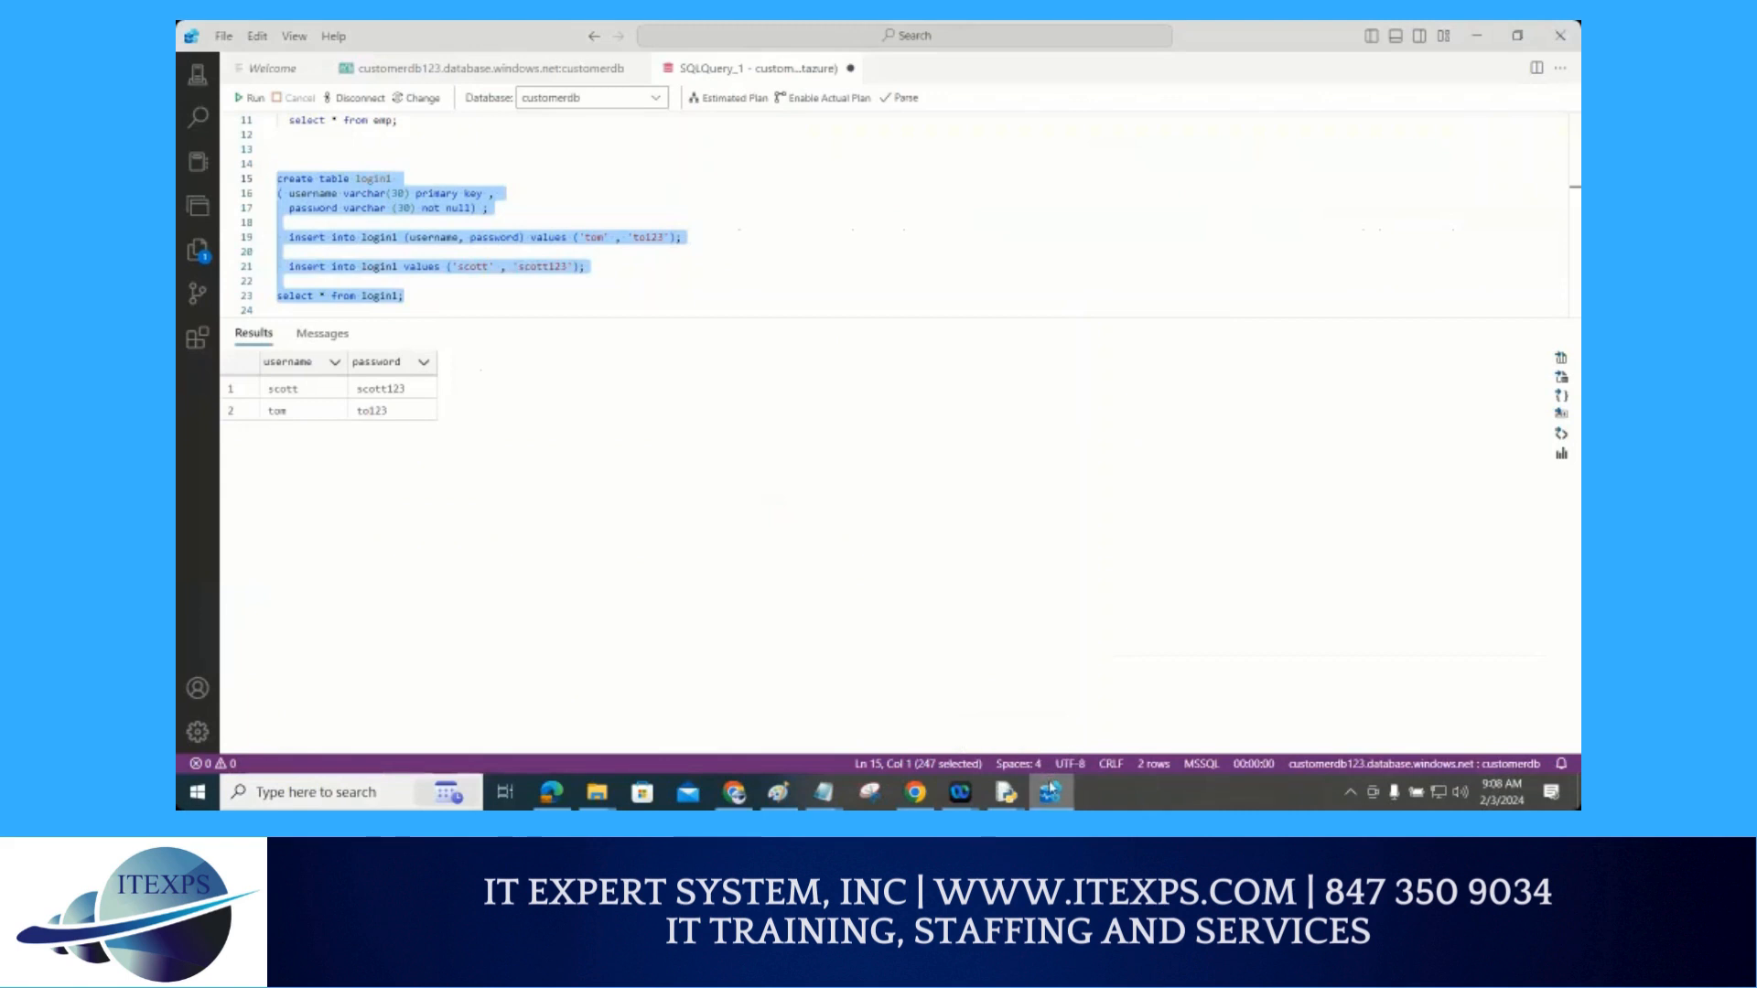
left_click(1052, 791)
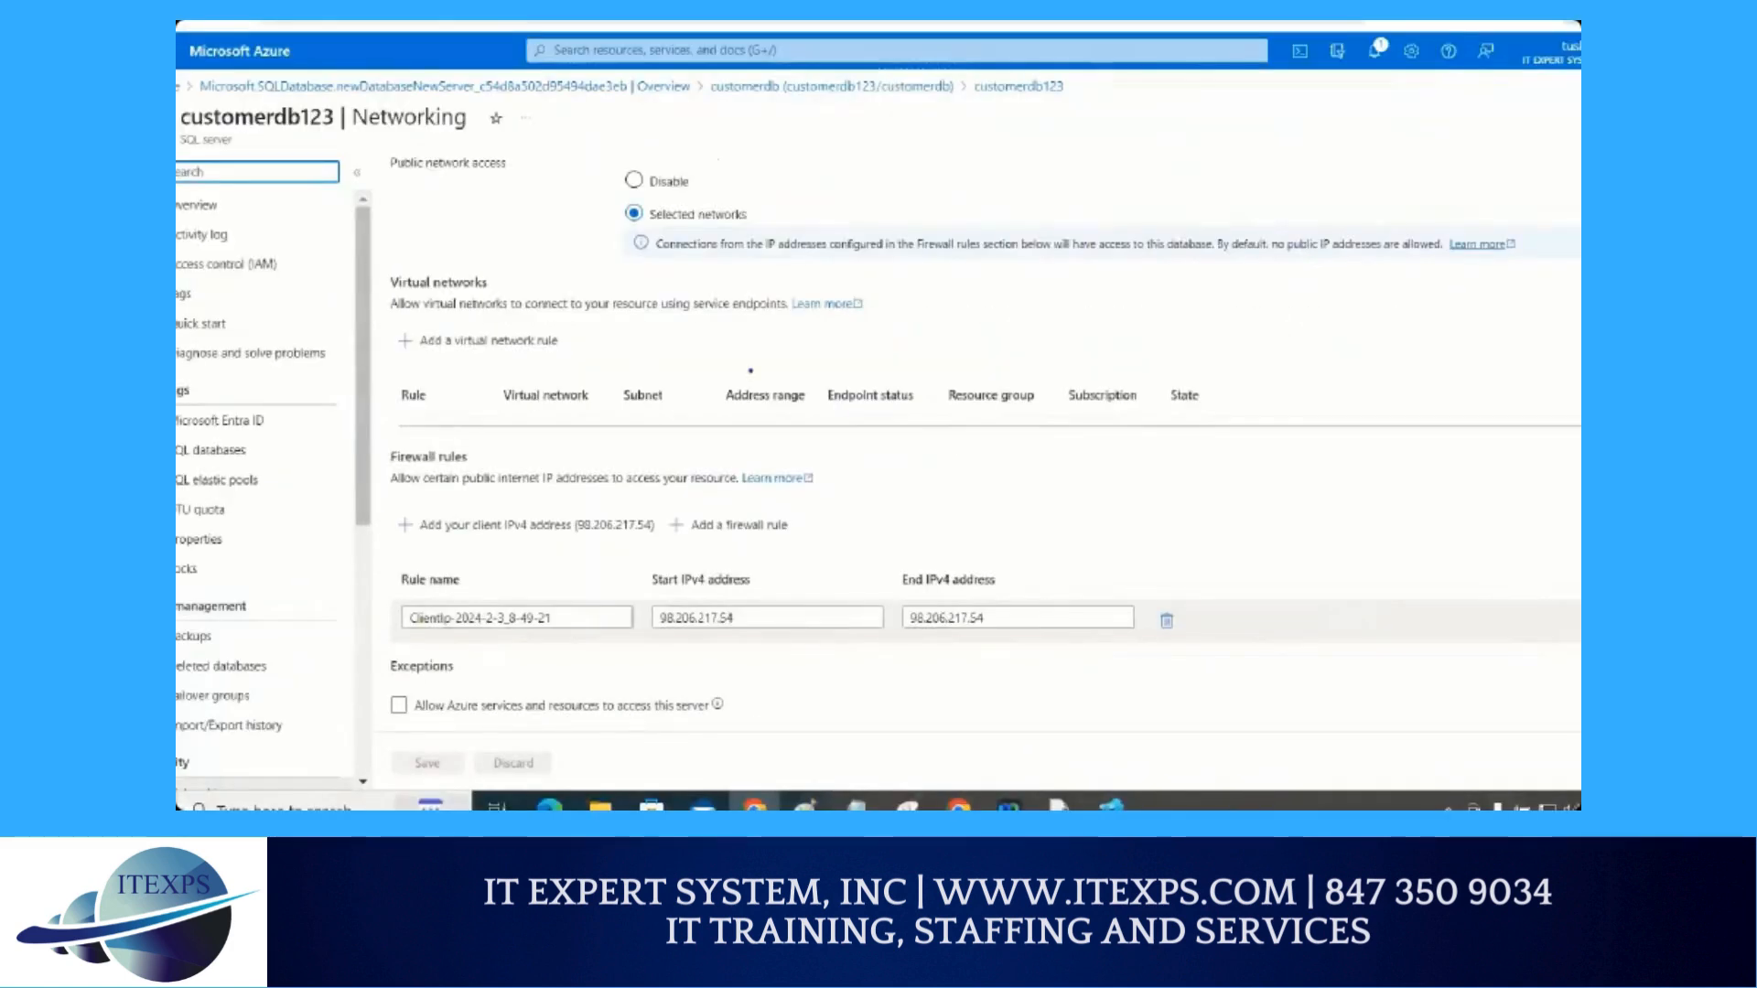
mouse_move(948, 354)
left_mouse_down()
mouse_move(949, 393)
mouse_move(950, 354)
mouse_move(983, 352)
mouse_move(981, 392)
mouse_move(1017, 356)
left_mouse_up()
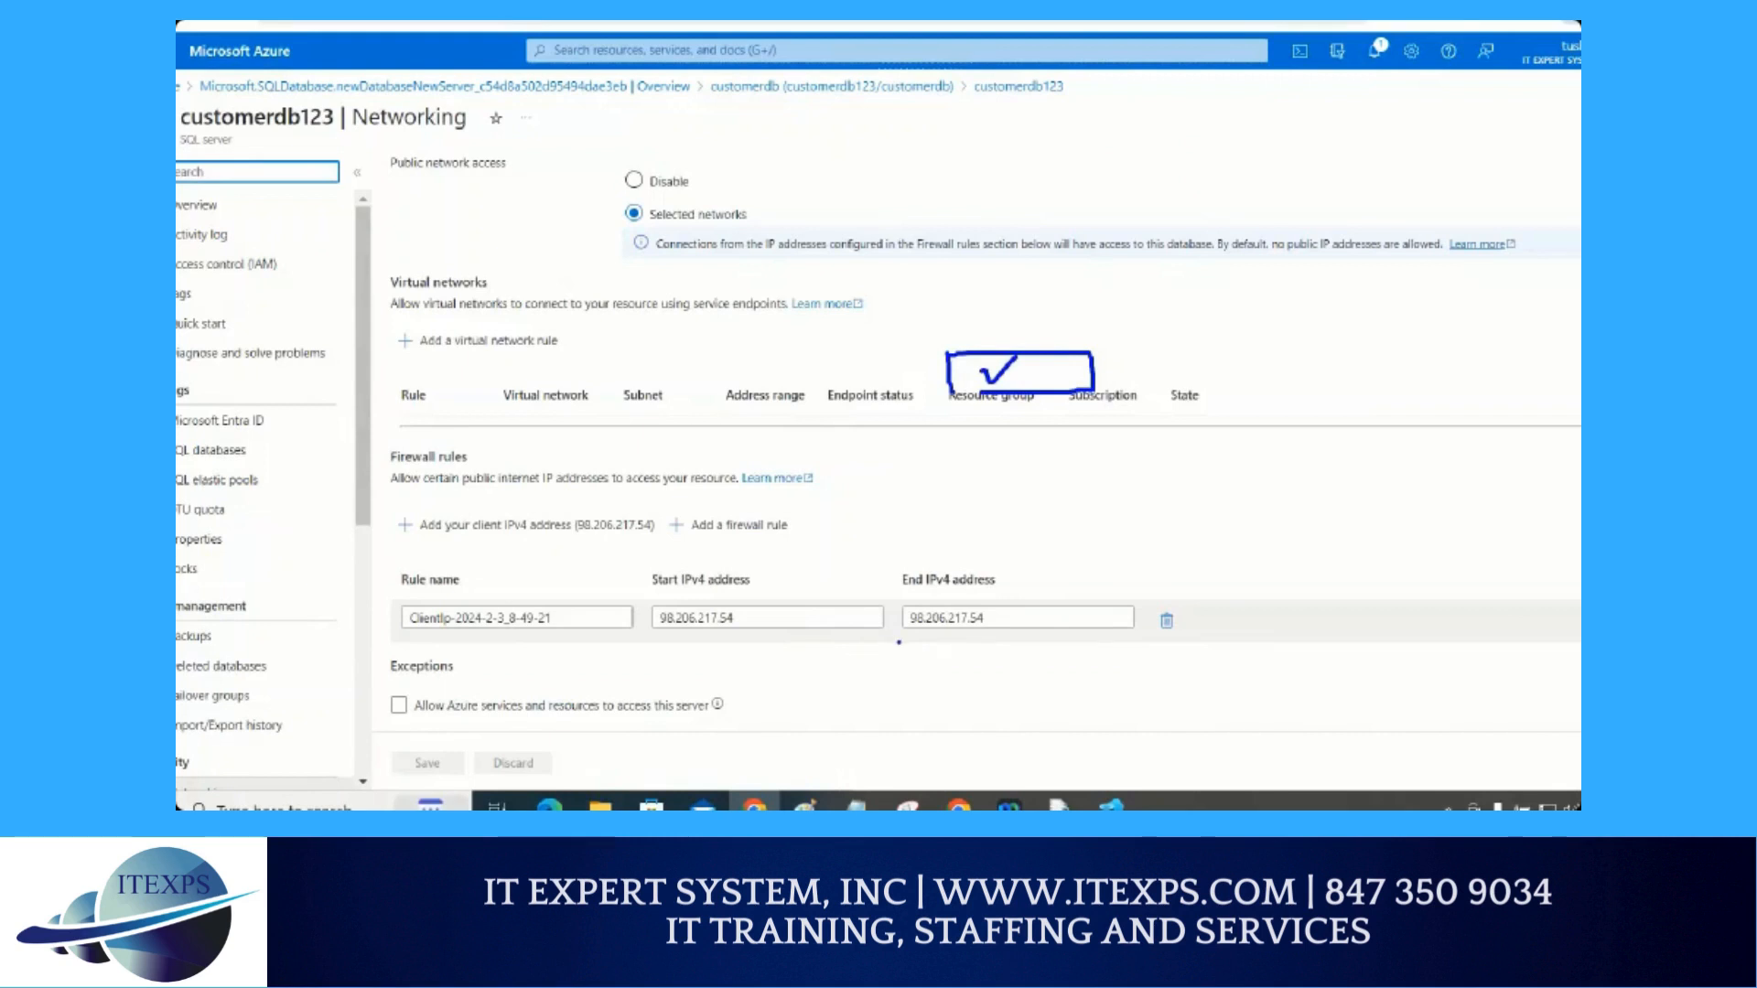
left_click_drag(921, 635, 997, 627)
left_click_drag(1056, 131, 1056, 182)
left_click_drag(1388, 113, 1388, 169)
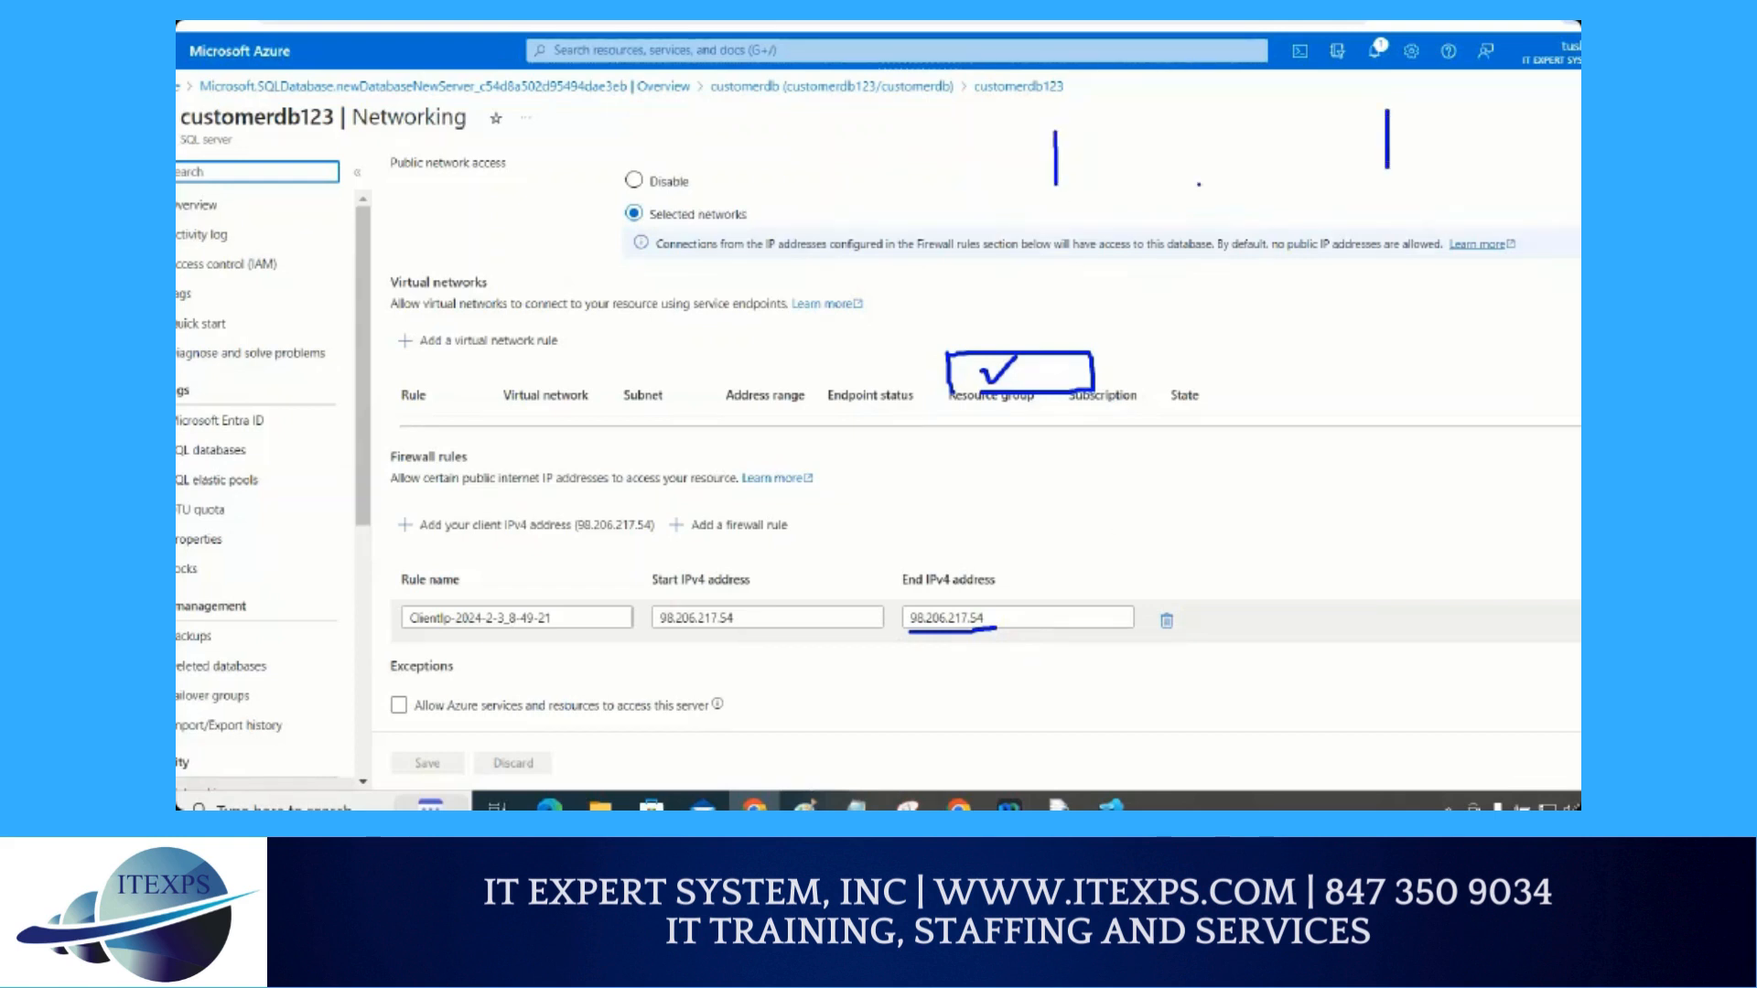
mouse_move(1072, 157)
left_mouse_down()
mouse_move(1378, 128)
mouse_move(1363, 112)
mouse_move(1380, 133)
left_mouse_up()
mouse_move(1081, 193)
left_mouse_down()
mouse_move(1100, 192)
mouse_move(1096, 225)
mouse_move(1115, 226)
left_mouse_up()
left_click_drag(1109, 218, 1111, 243)
left_click(1149, 221)
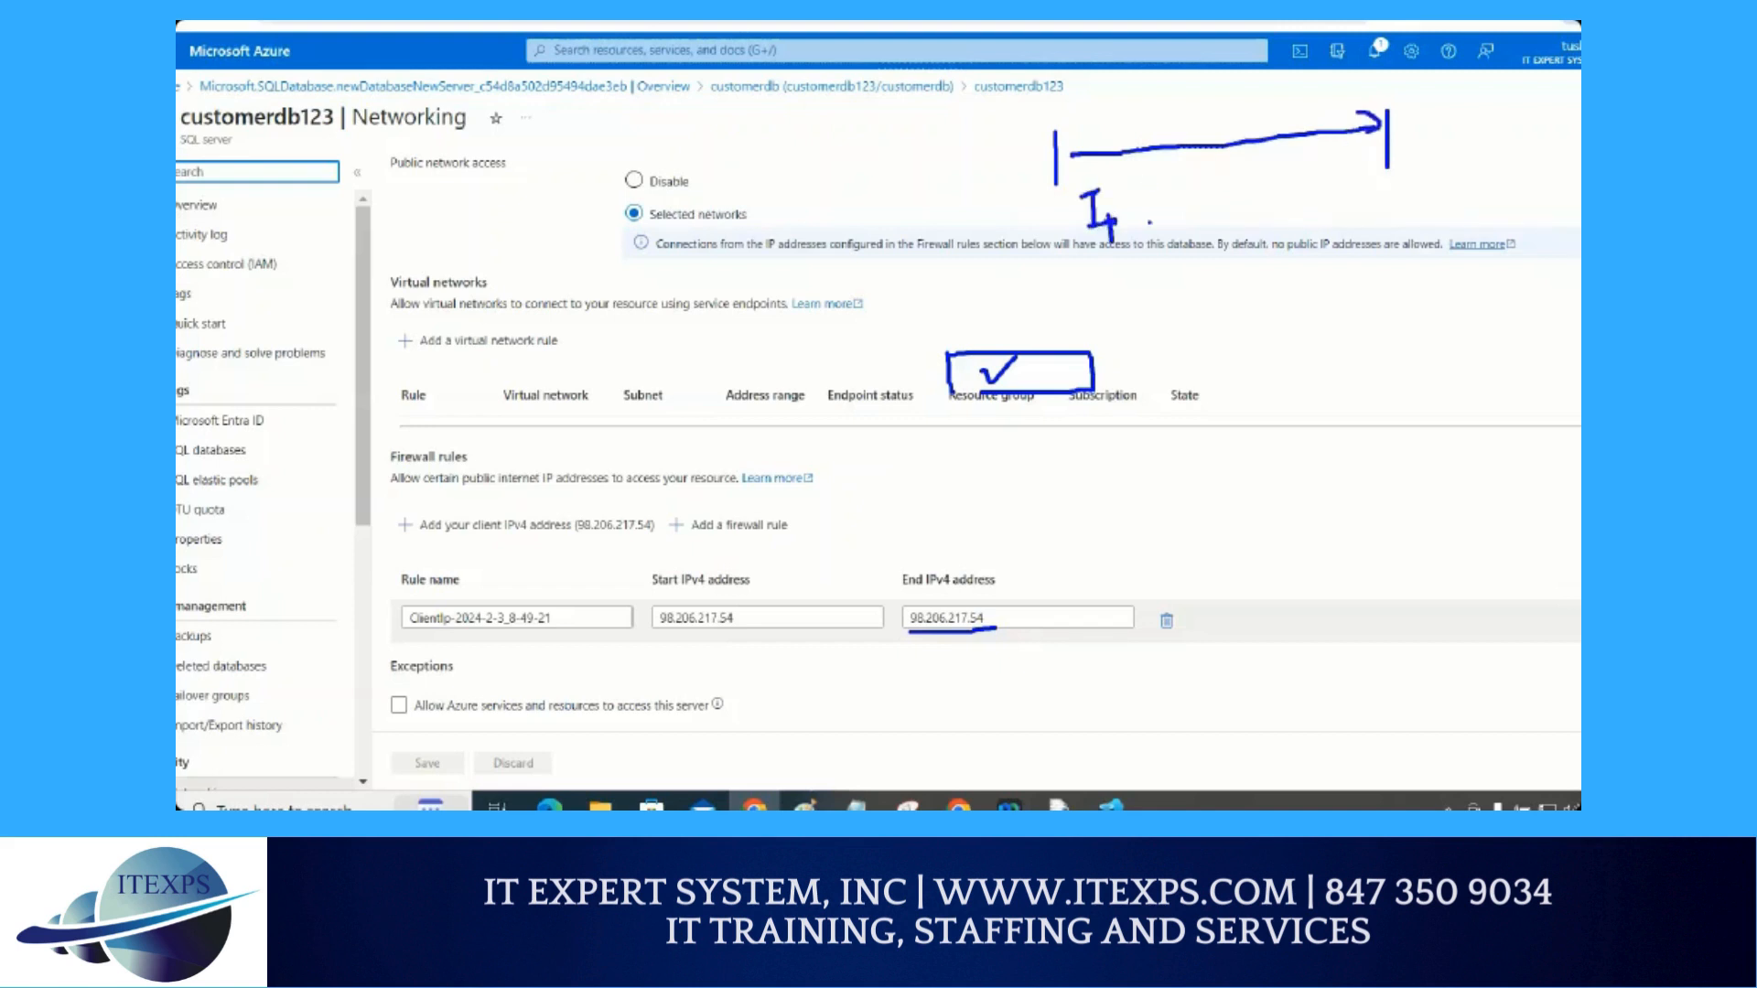
left_click_drag(1387, 181, 1385, 212)
mouse_move(1110, 171)
left_mouse_down()
mouse_move(1093, 280)
mouse_move(1146, 167)
mouse_move(1087, 170)
left_mouse_up()
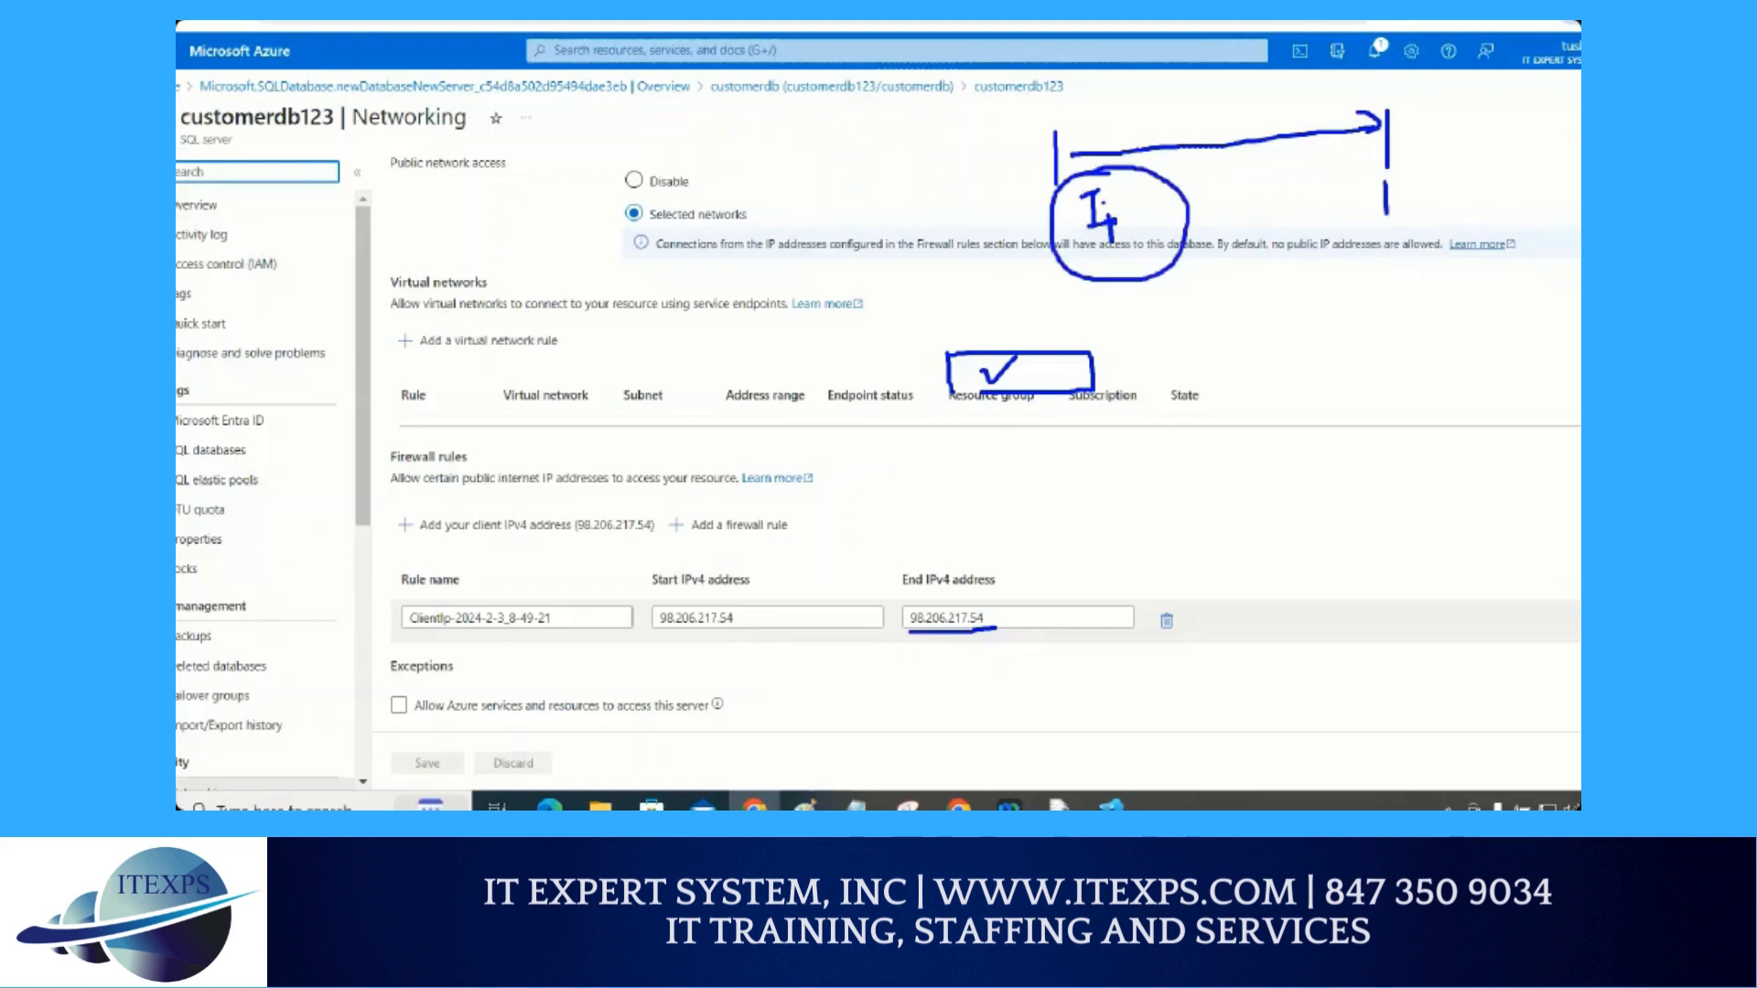
mouse_move(1353, 110)
left_mouse_down()
mouse_move(1217, 91)
mouse_move(1105, 106)
mouse_move(1140, 117)
left_mouse_up()
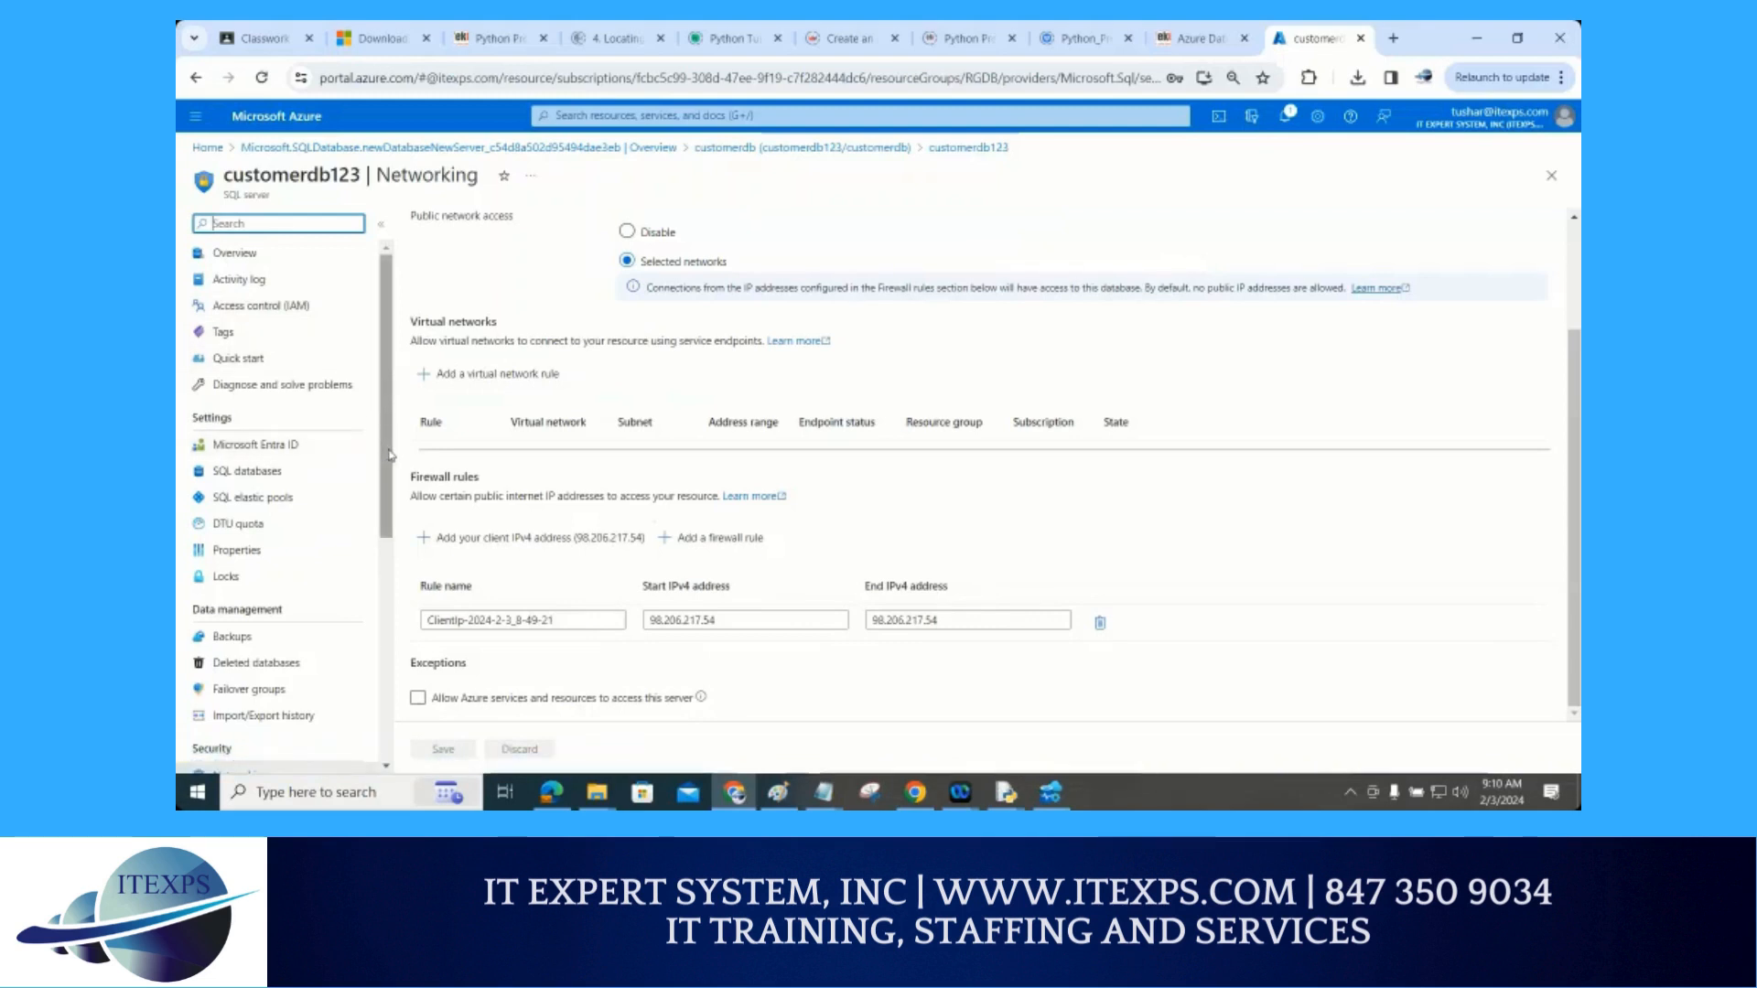
Look through the management options of the customerdb123 server and open its overview
scroll(375, 547, "down", 1)
scroll(366, 623, "down", 5)
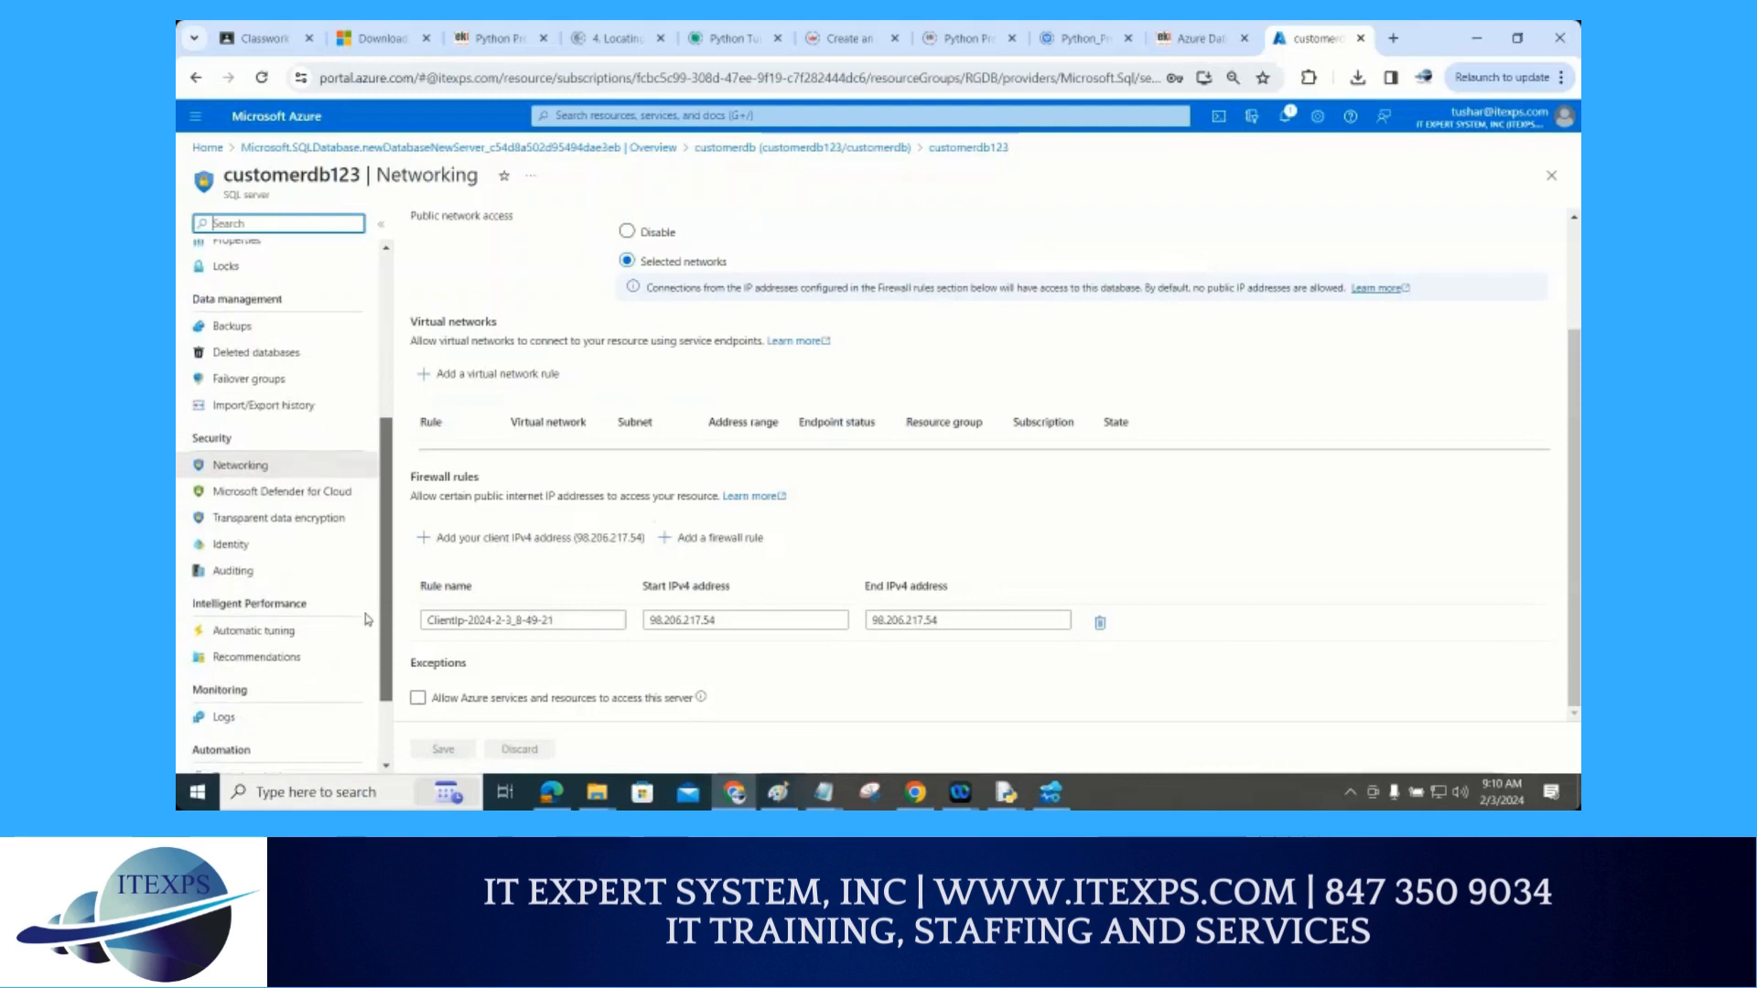
scroll(361, 641, "up", 6)
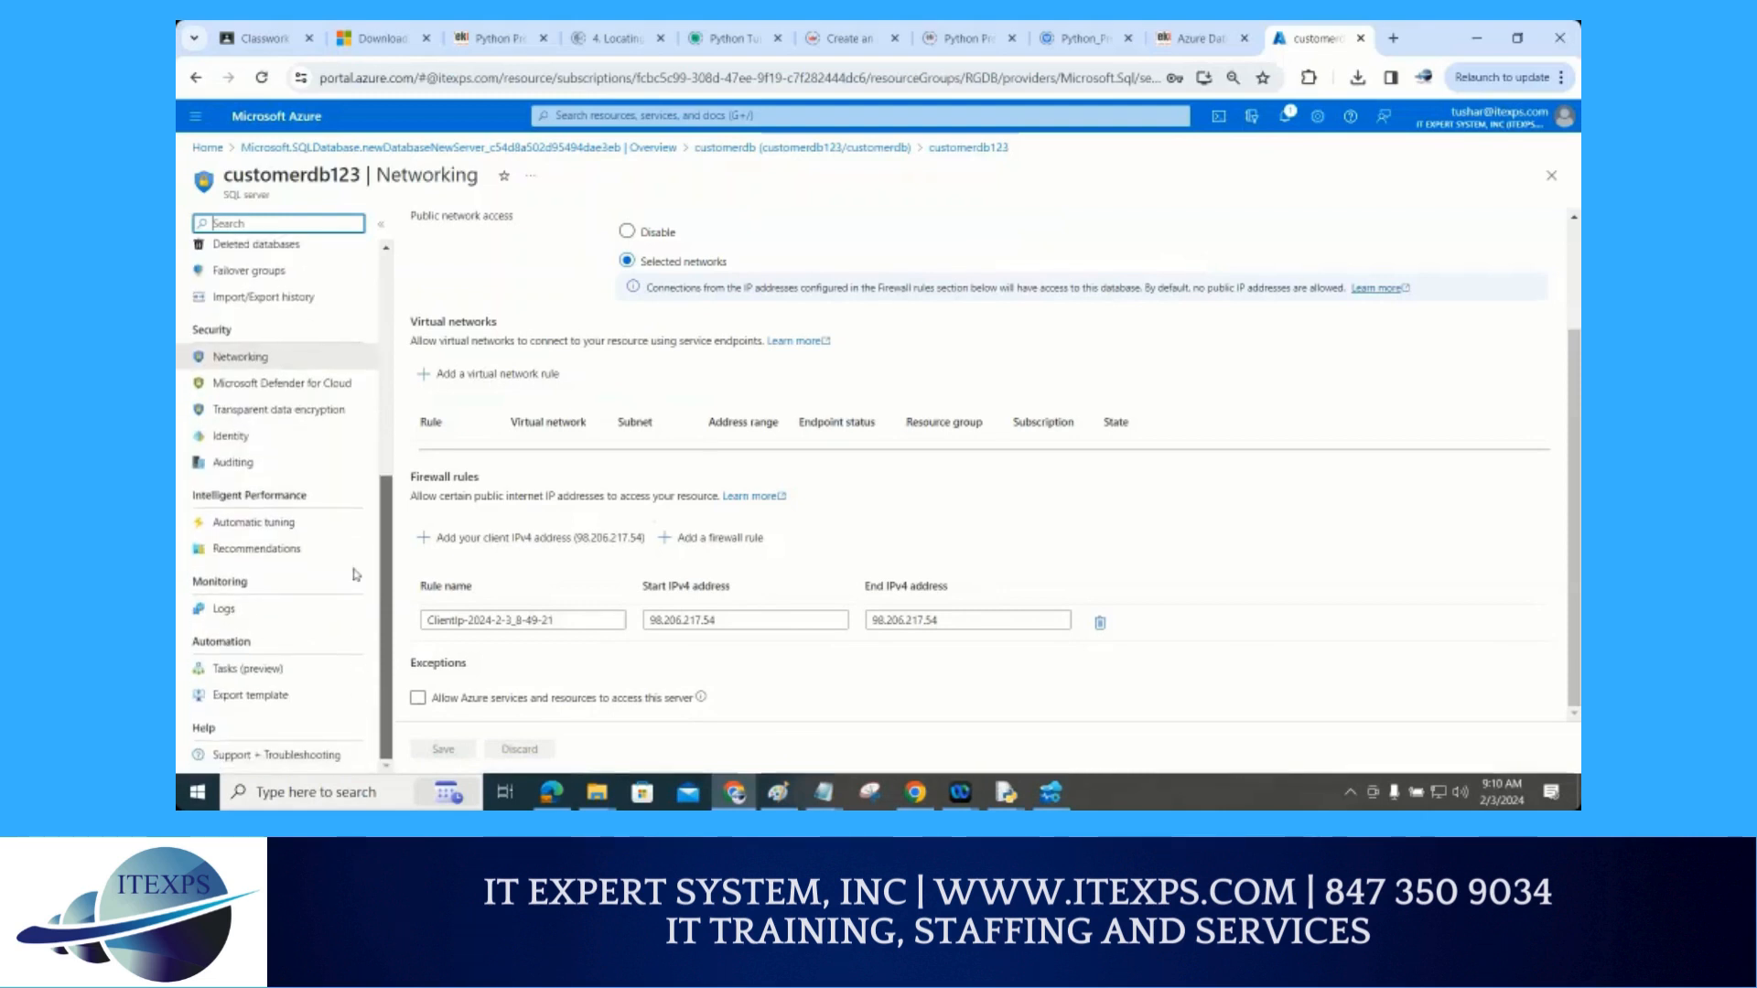
left_click(241, 256)
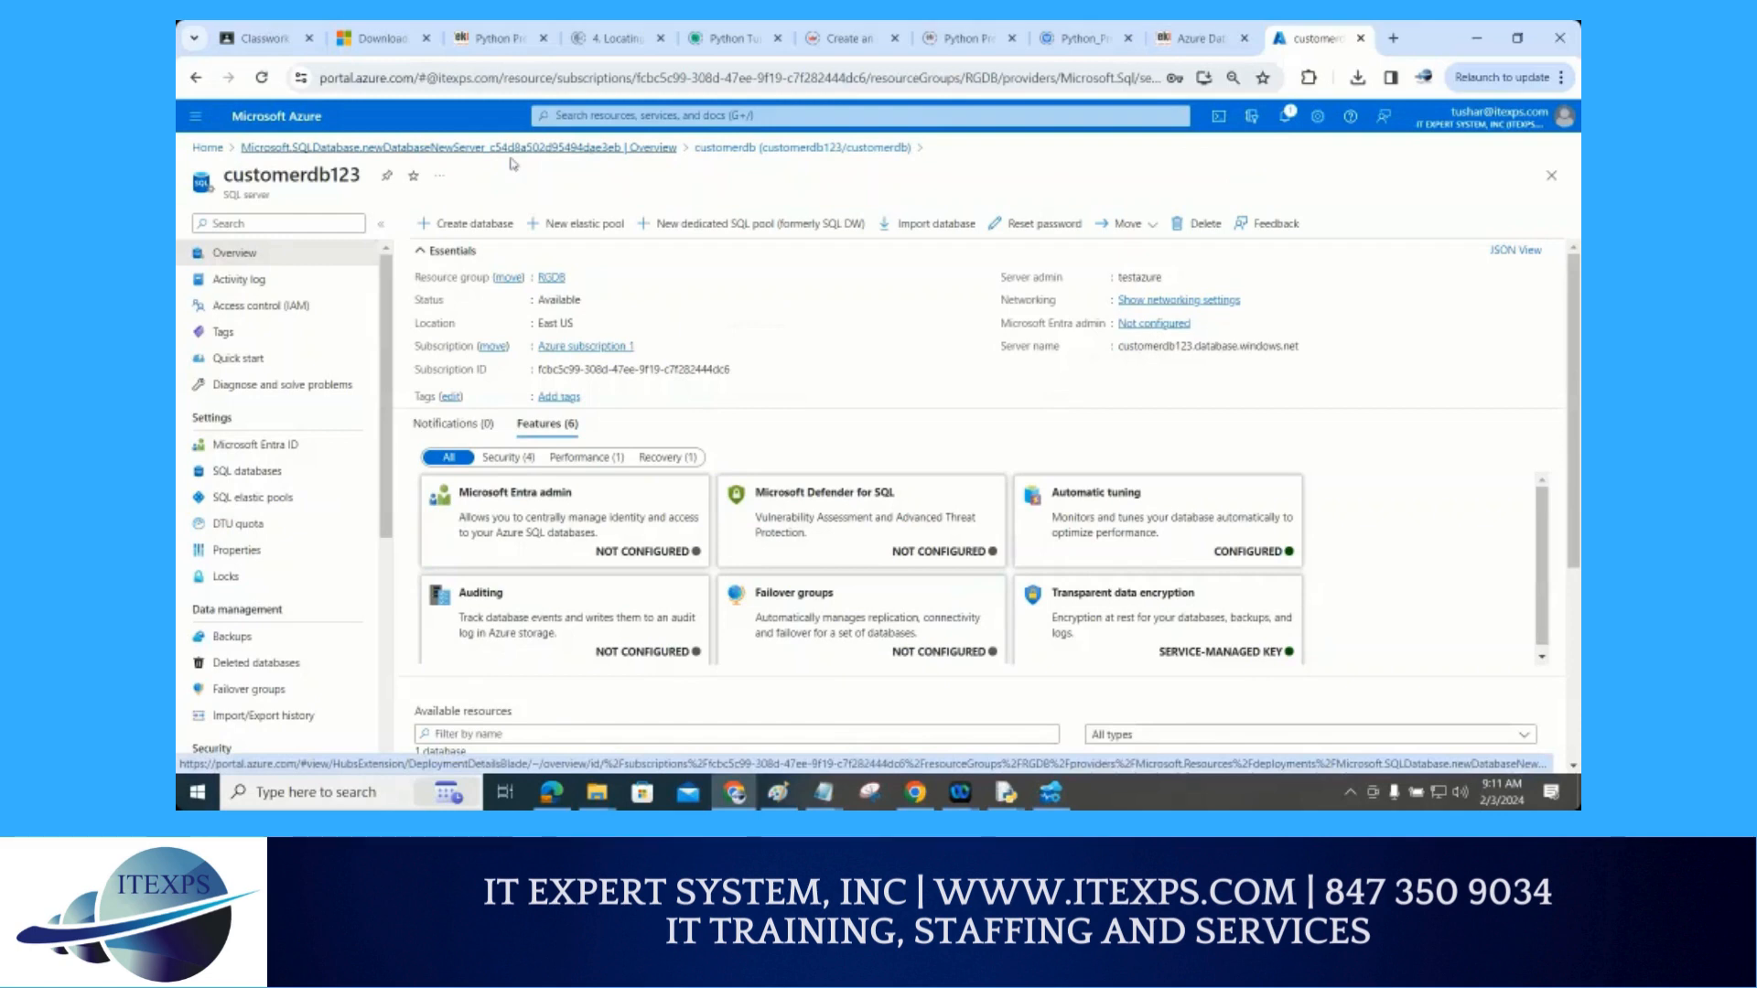
key("ctrl+1")
left_click(1153, 214)
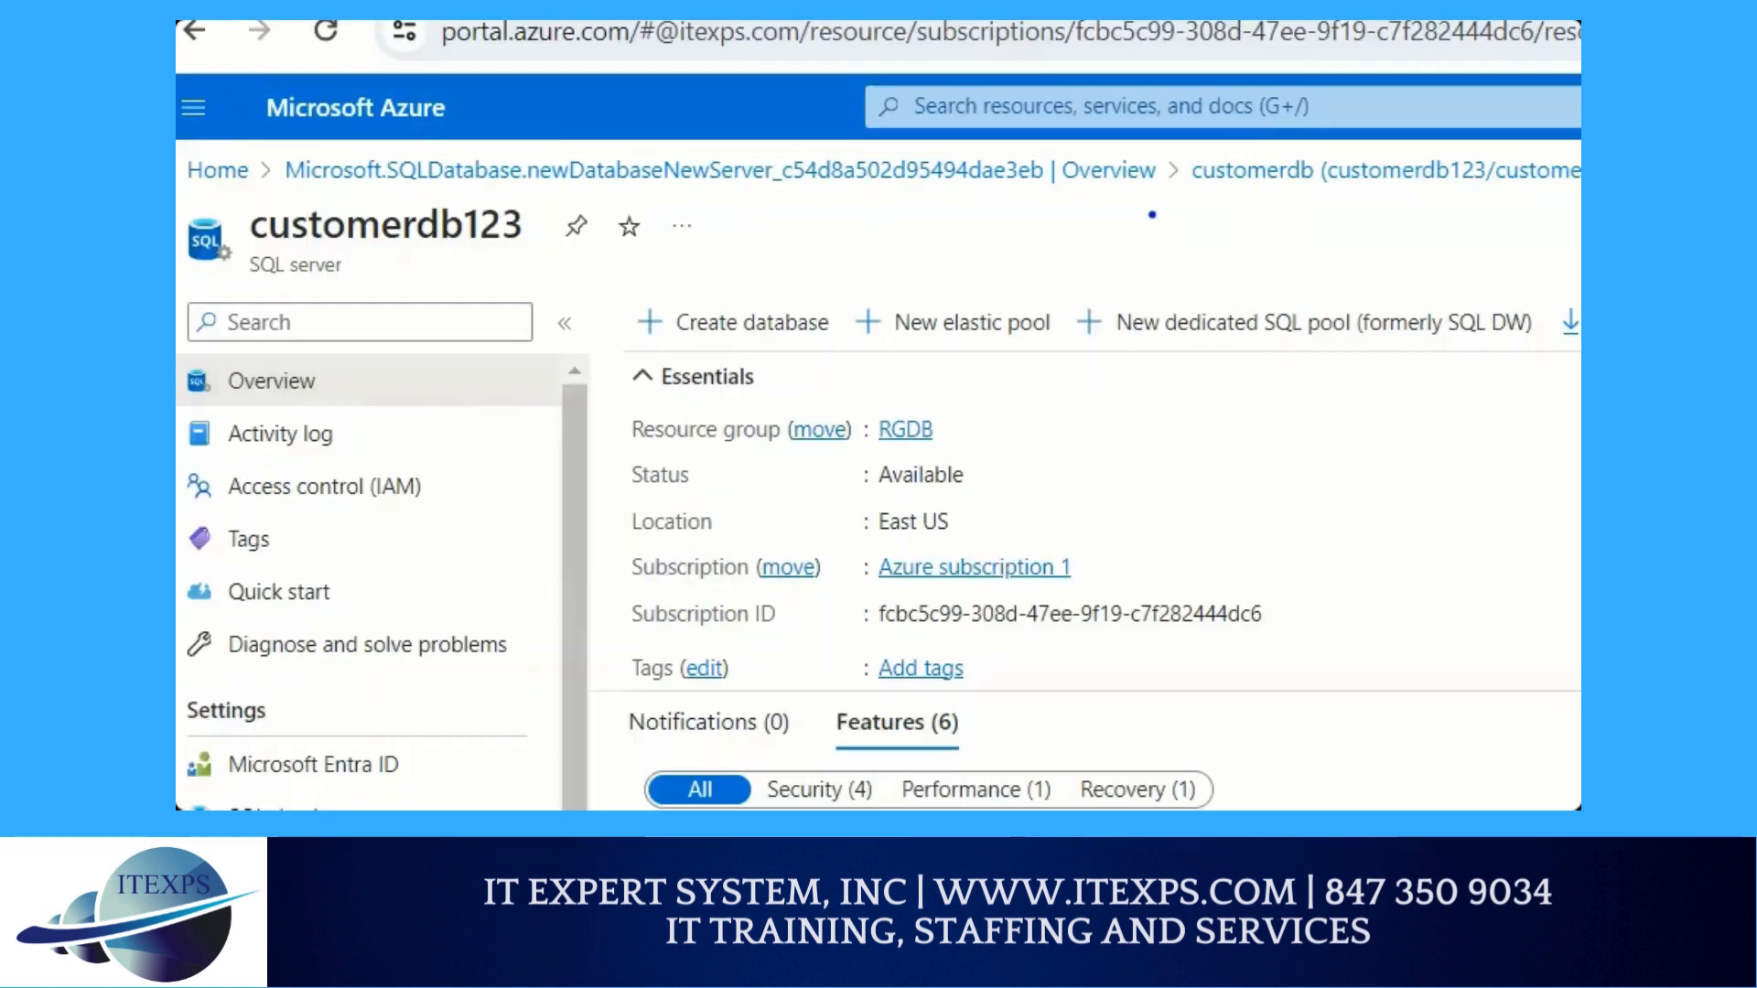
left_click_drag(930, 178, 1161, 187)
left_click_drag(865, 198, 1032, 193)
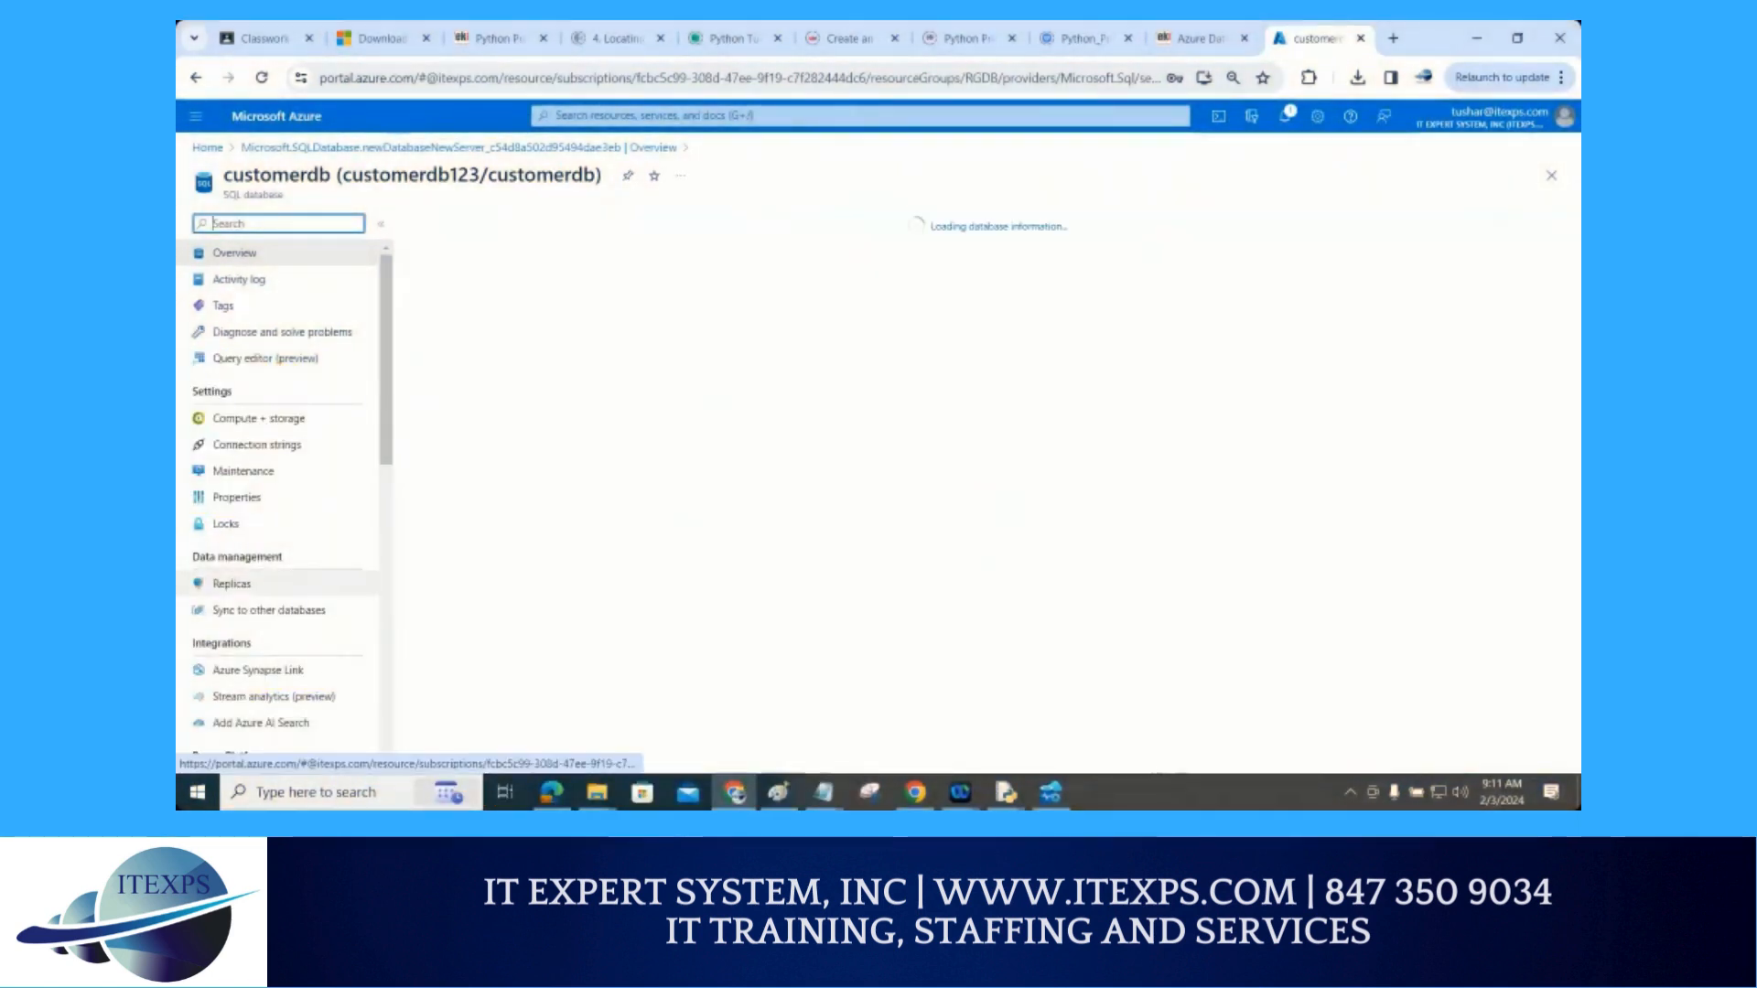
left_click_drag(210, 588, 272, 586)
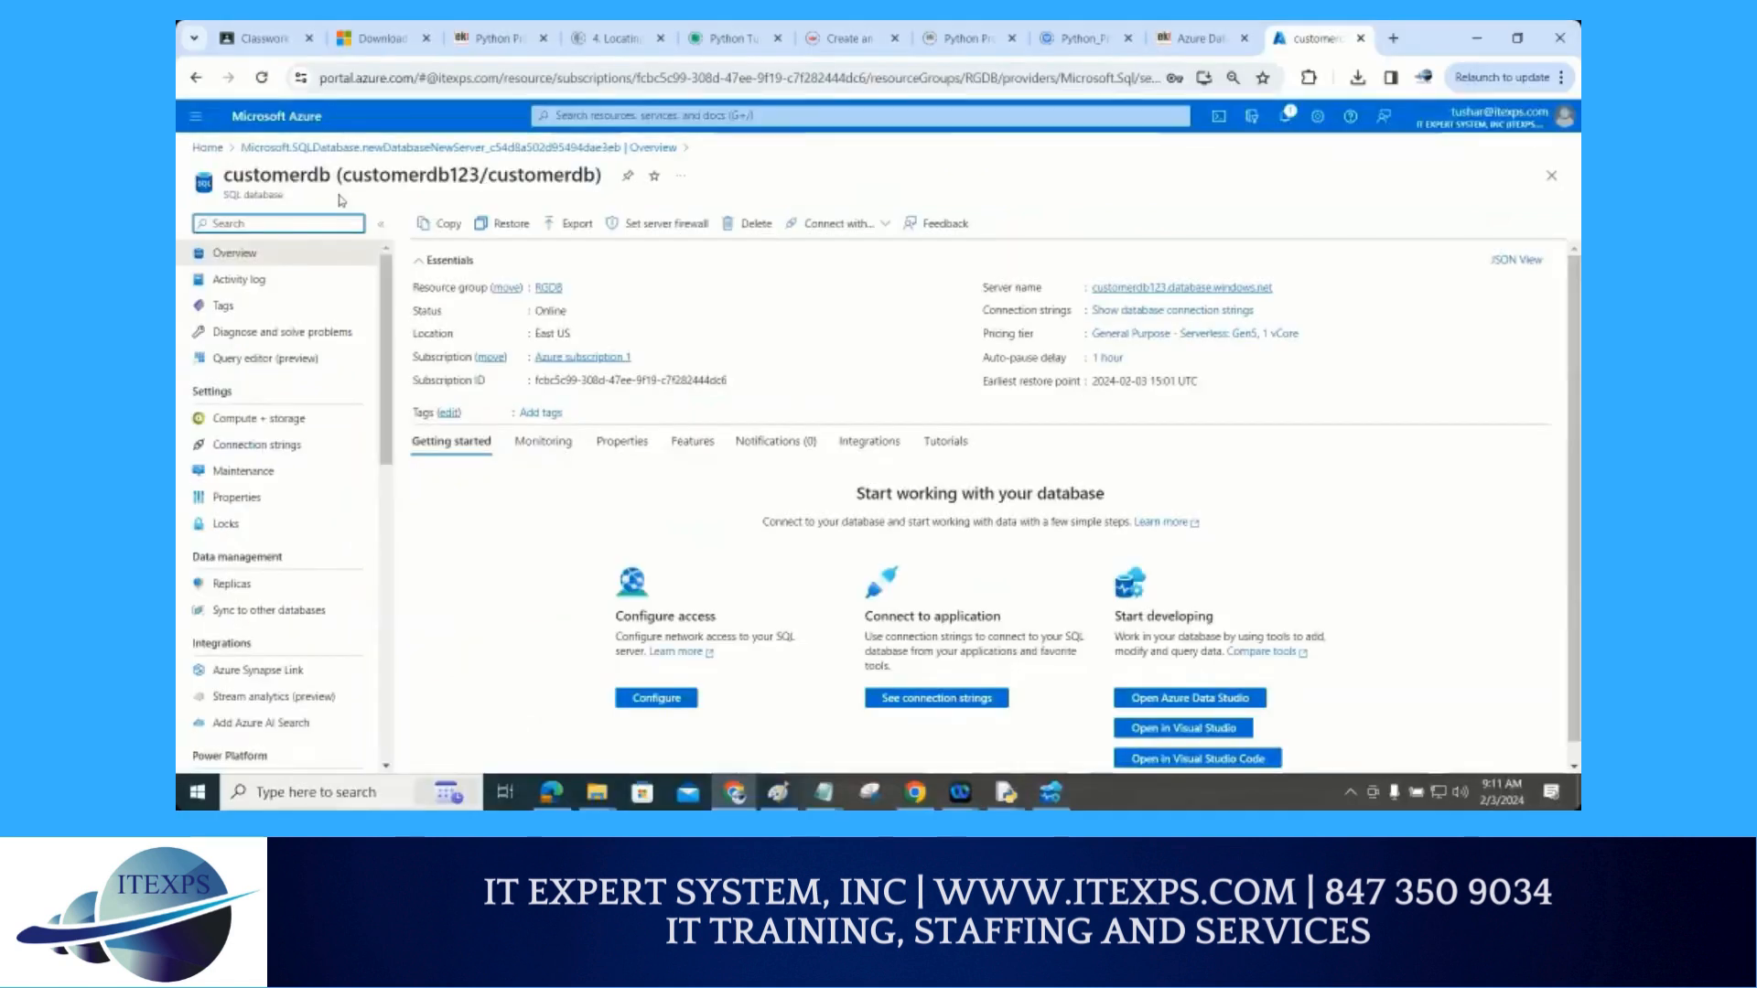
left_click_drag(409, 158, 561, 153)
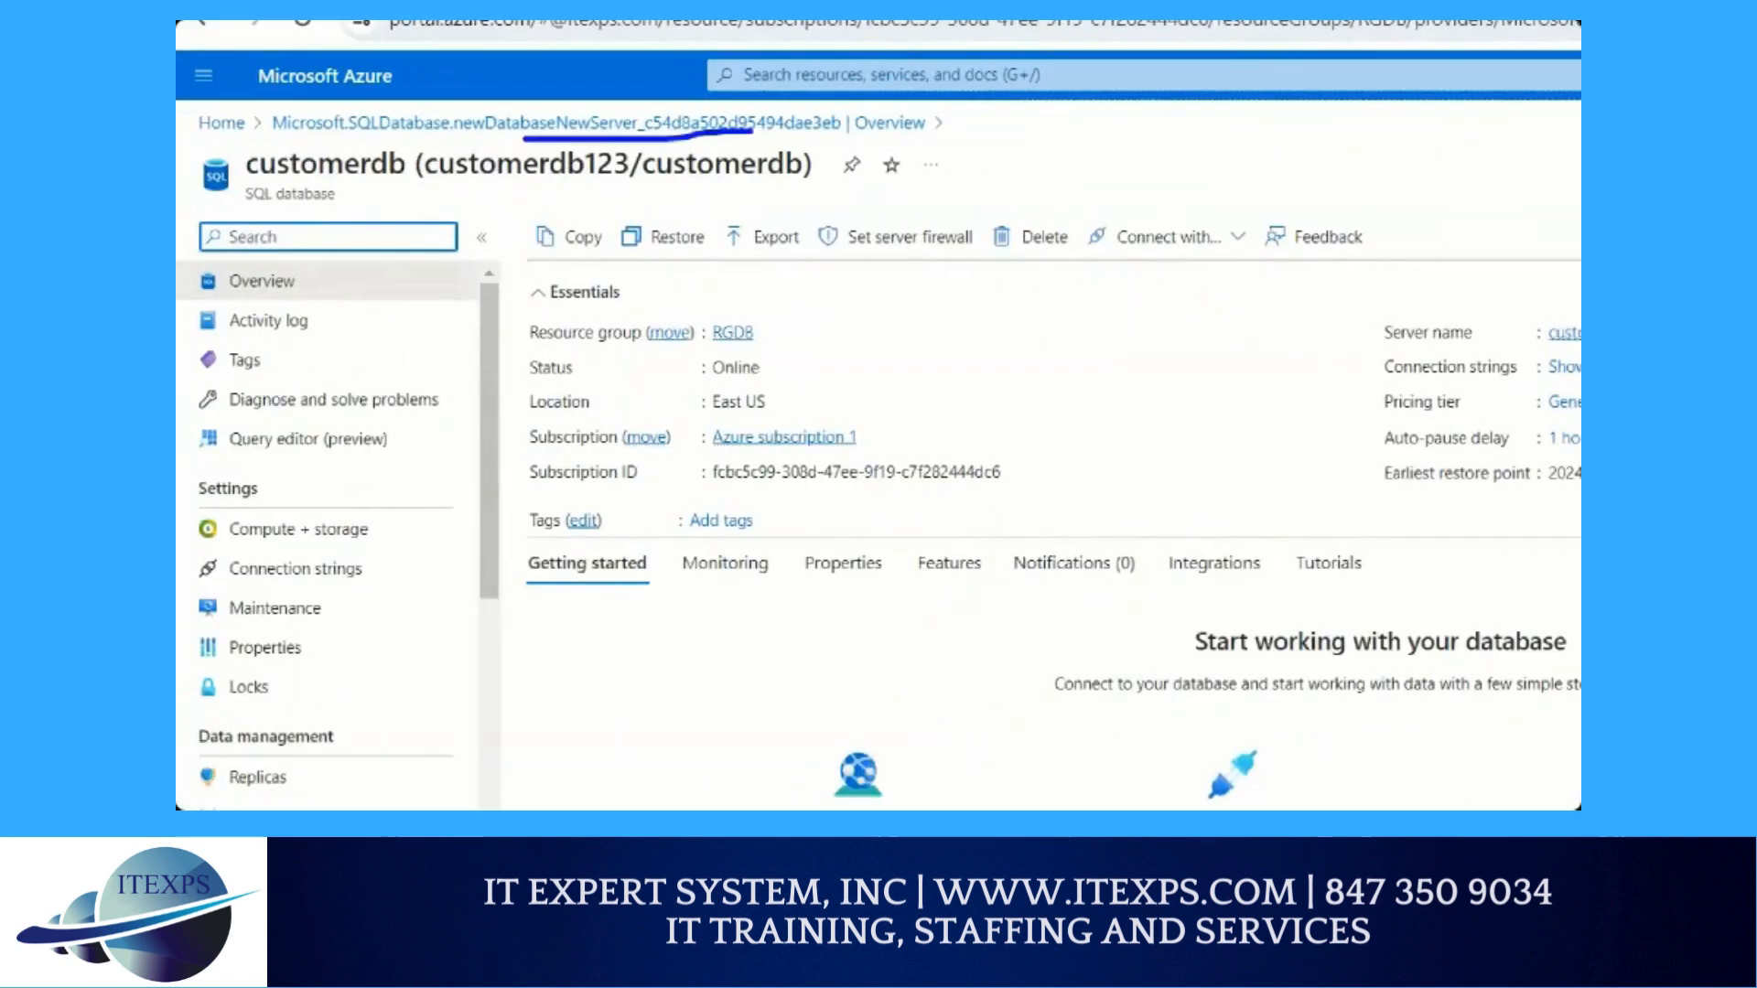
mouse_move(752, 131)
left_mouse_down()
mouse_move(804, 112)
mouse_move(421, 140)
mouse_move(662, 158)
left_mouse_up()
left_click_drag(464, 622, 605, 665)
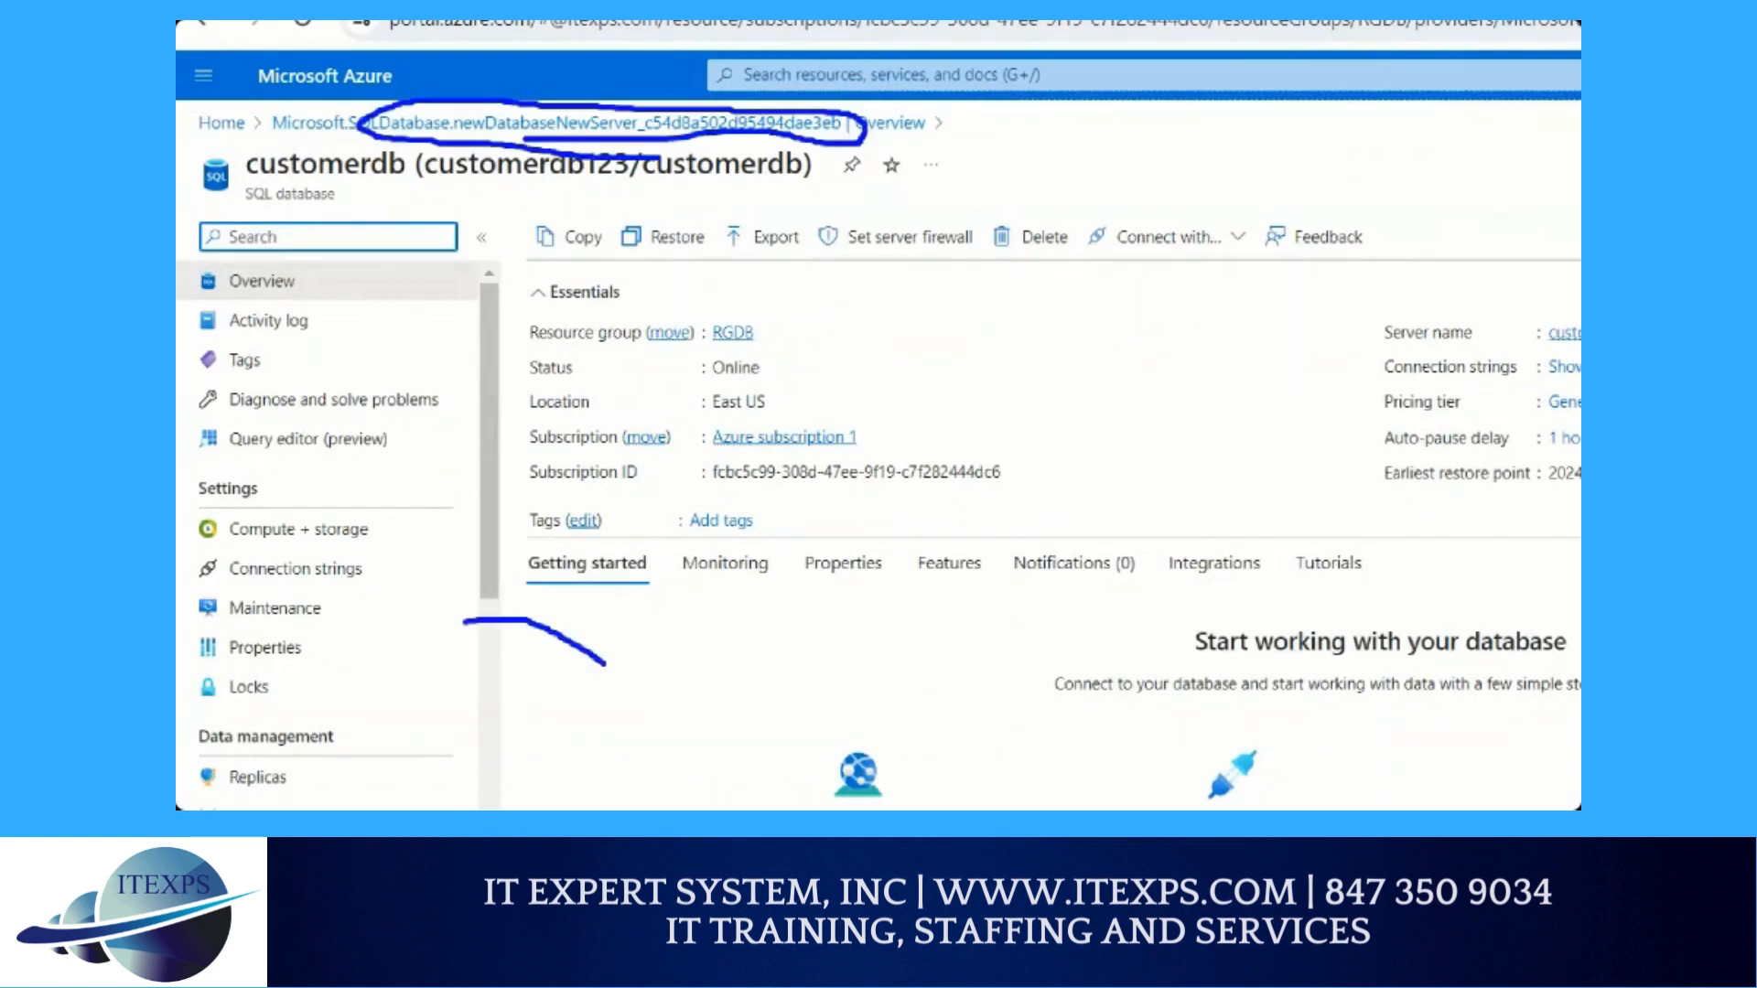
left_click_drag(464, 621, 277, 792)
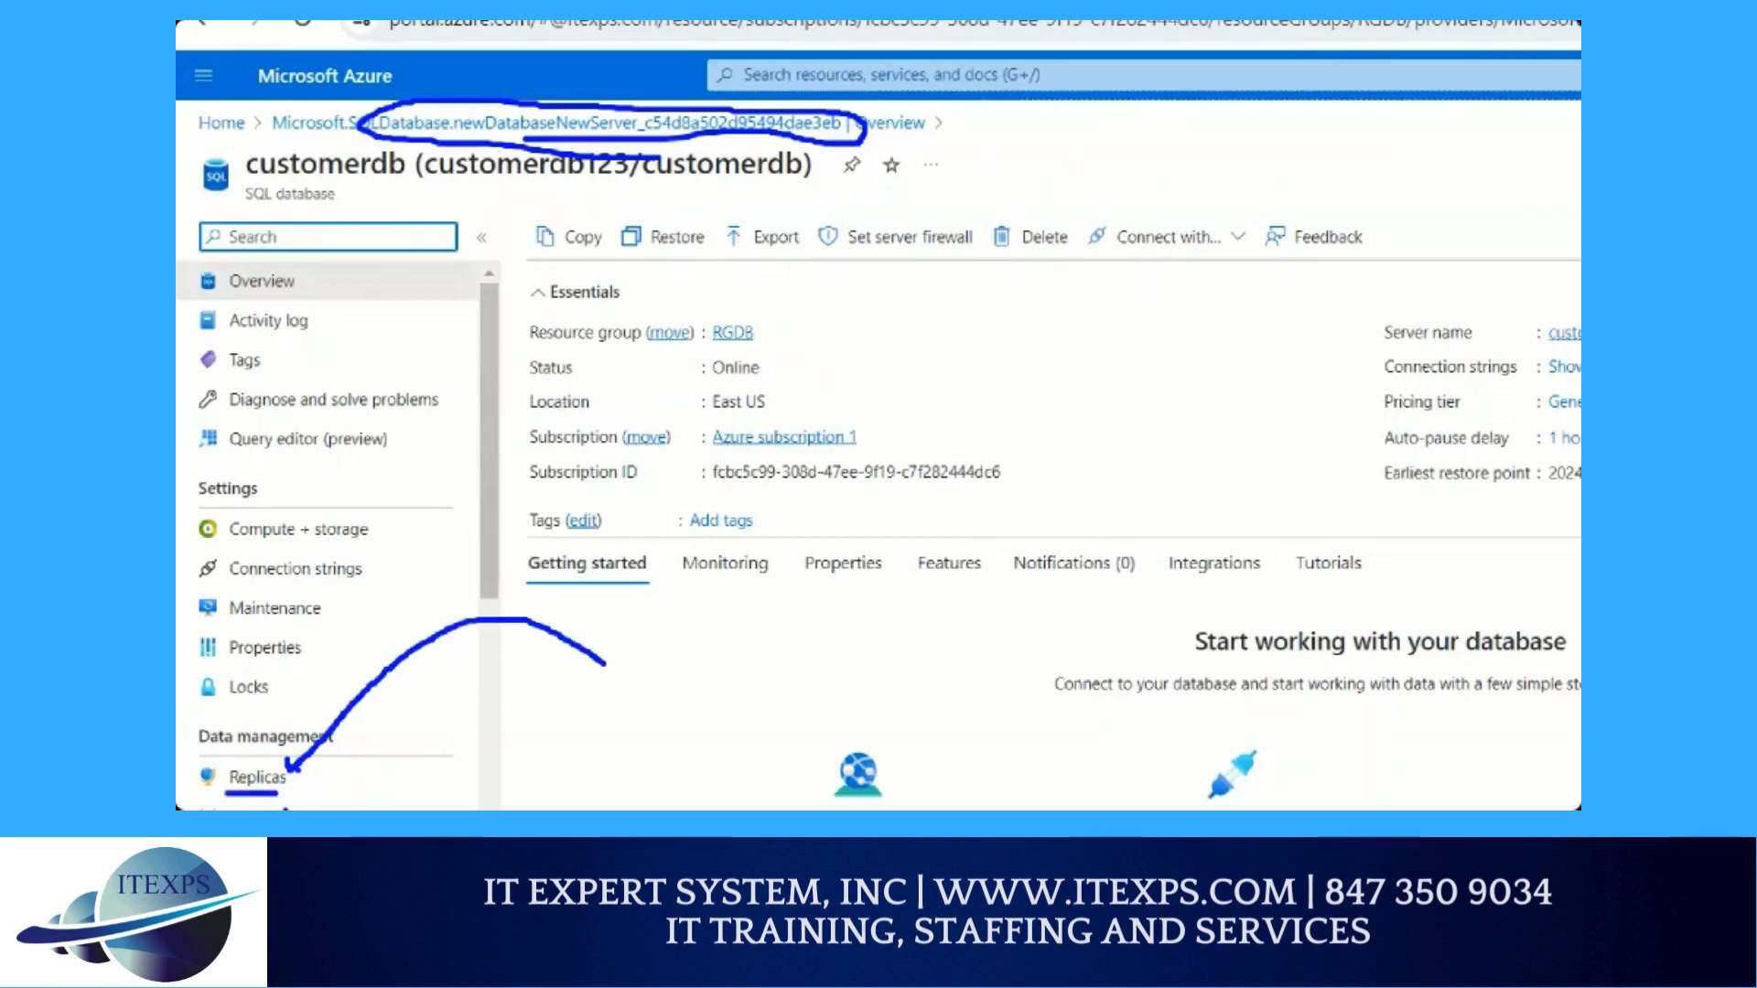
key("Escape")
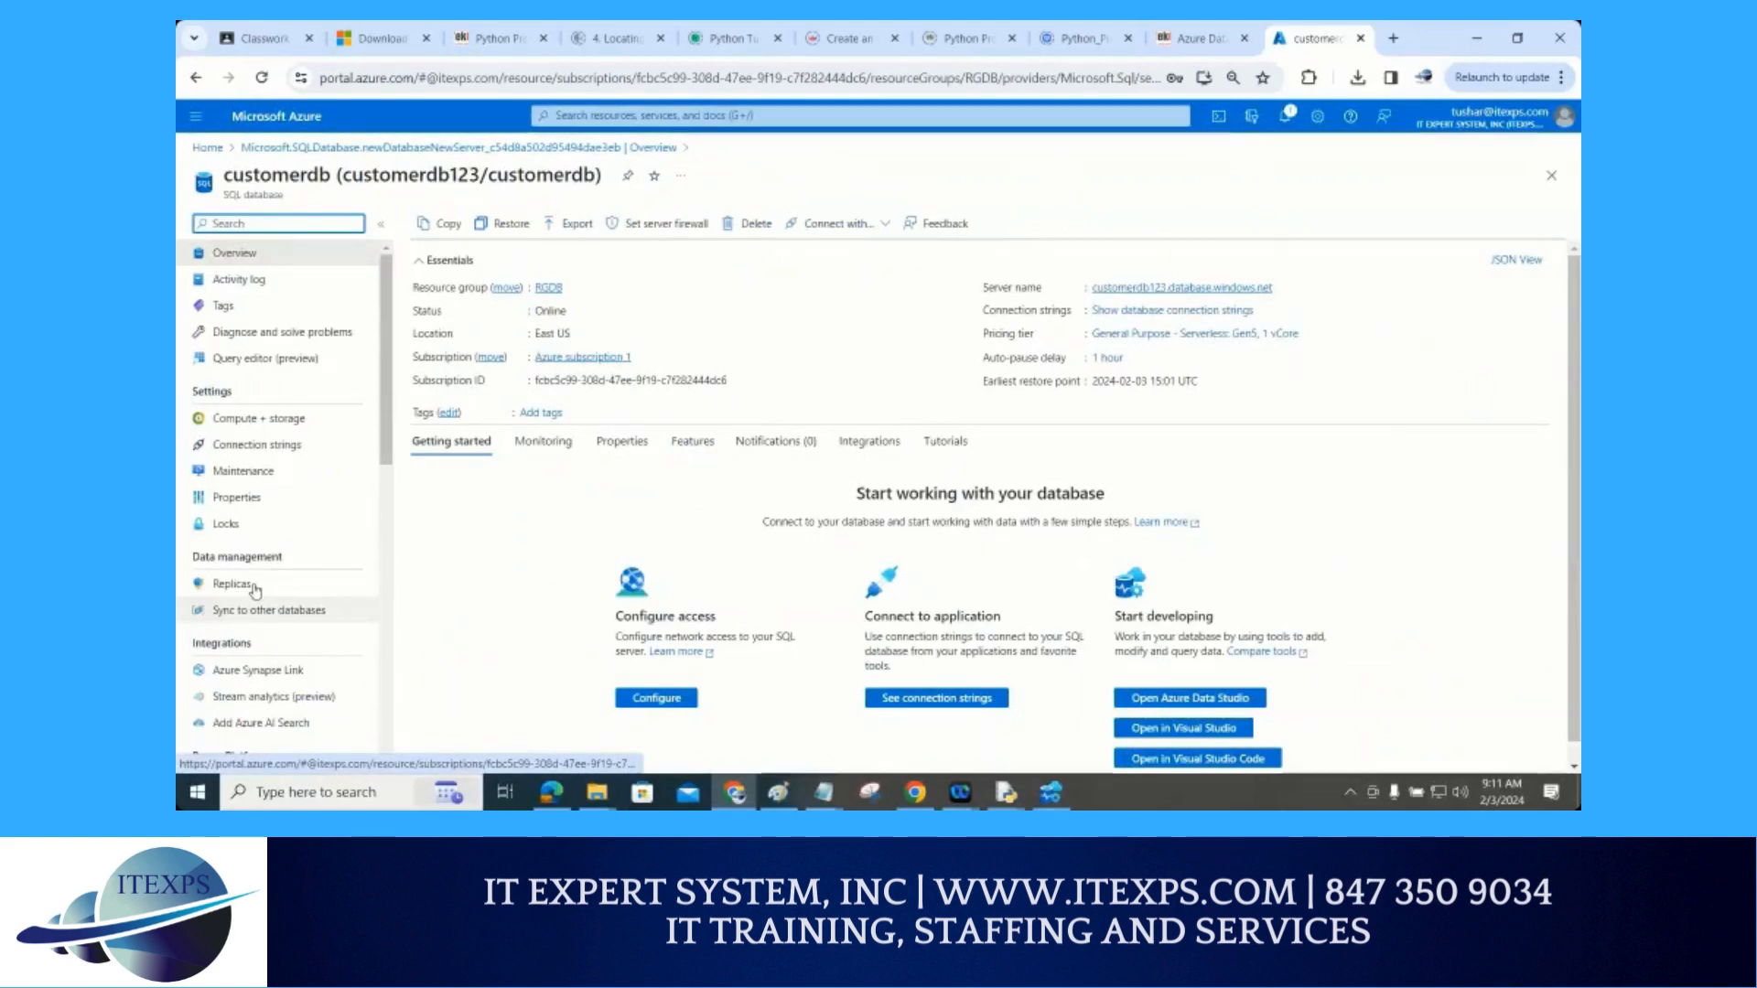
Open the list of geo replicas for the customerdb database
left_click(233, 584)
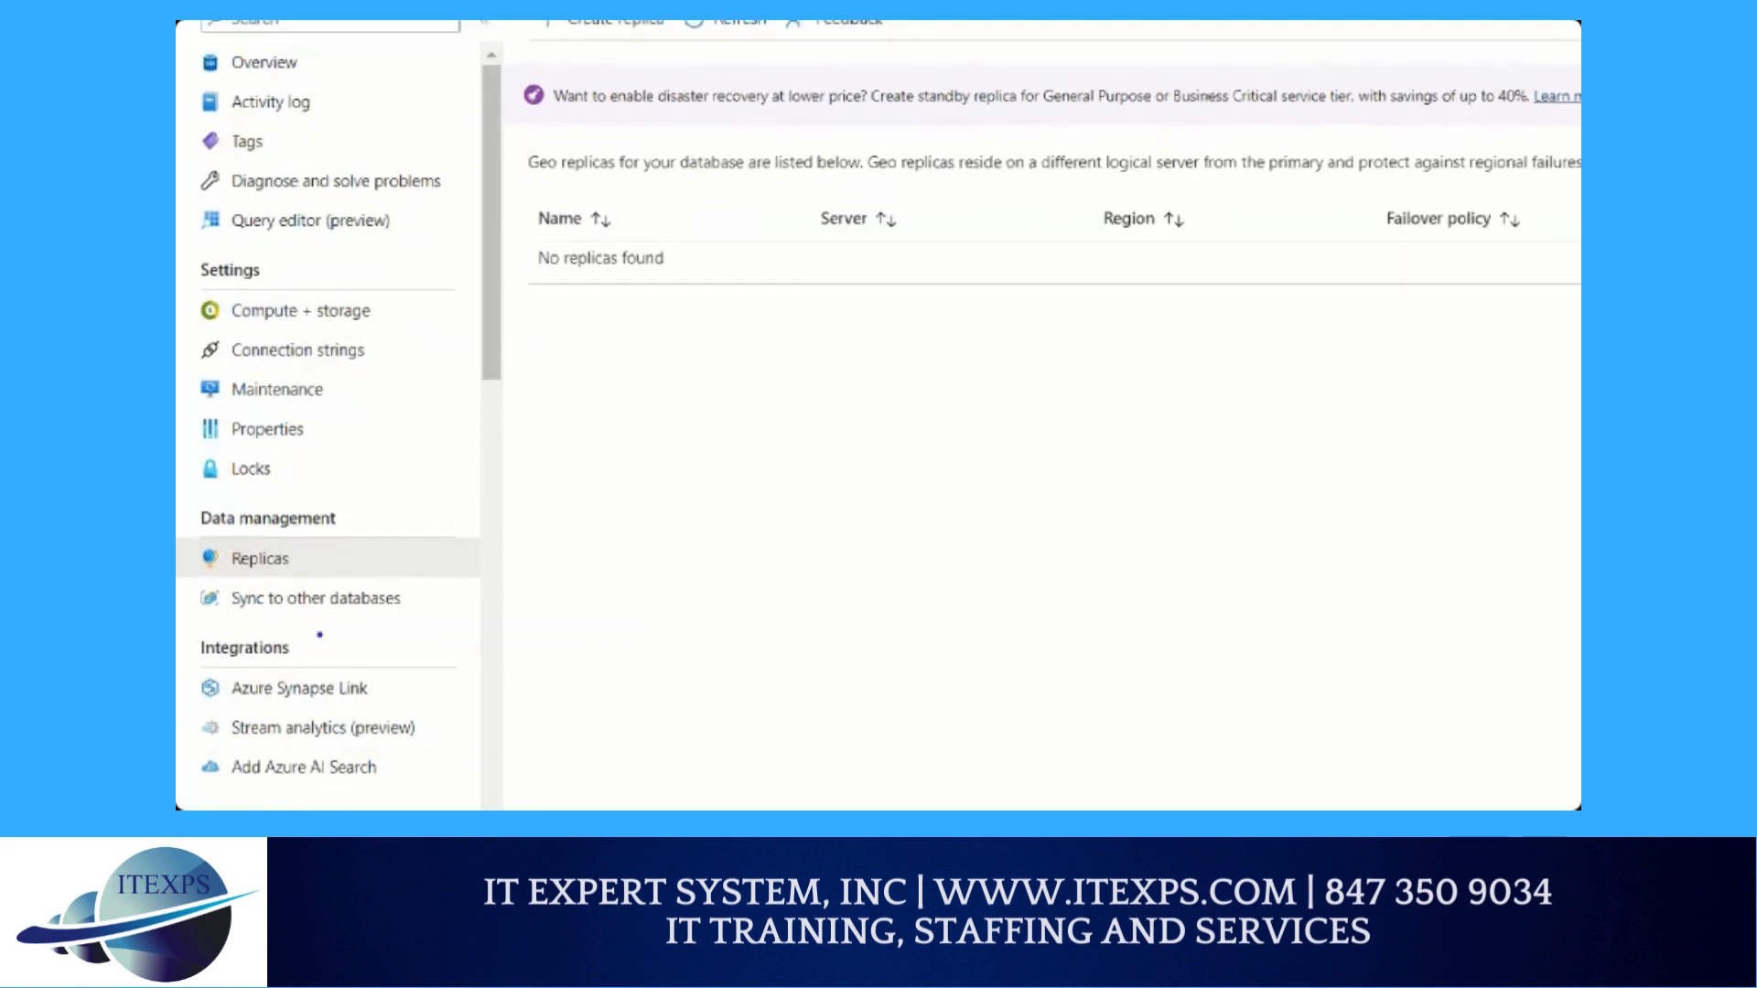
mouse_move(593, 337)
left_mouse_down()
mouse_move(577, 376)
mouse_move(609, 337)
left_mouse_up()
mouse_move(641, 335)
left_mouse_down()
mouse_move(632, 355)
mouse_move(643, 337)
mouse_move(887, 335)
left_mouse_up()
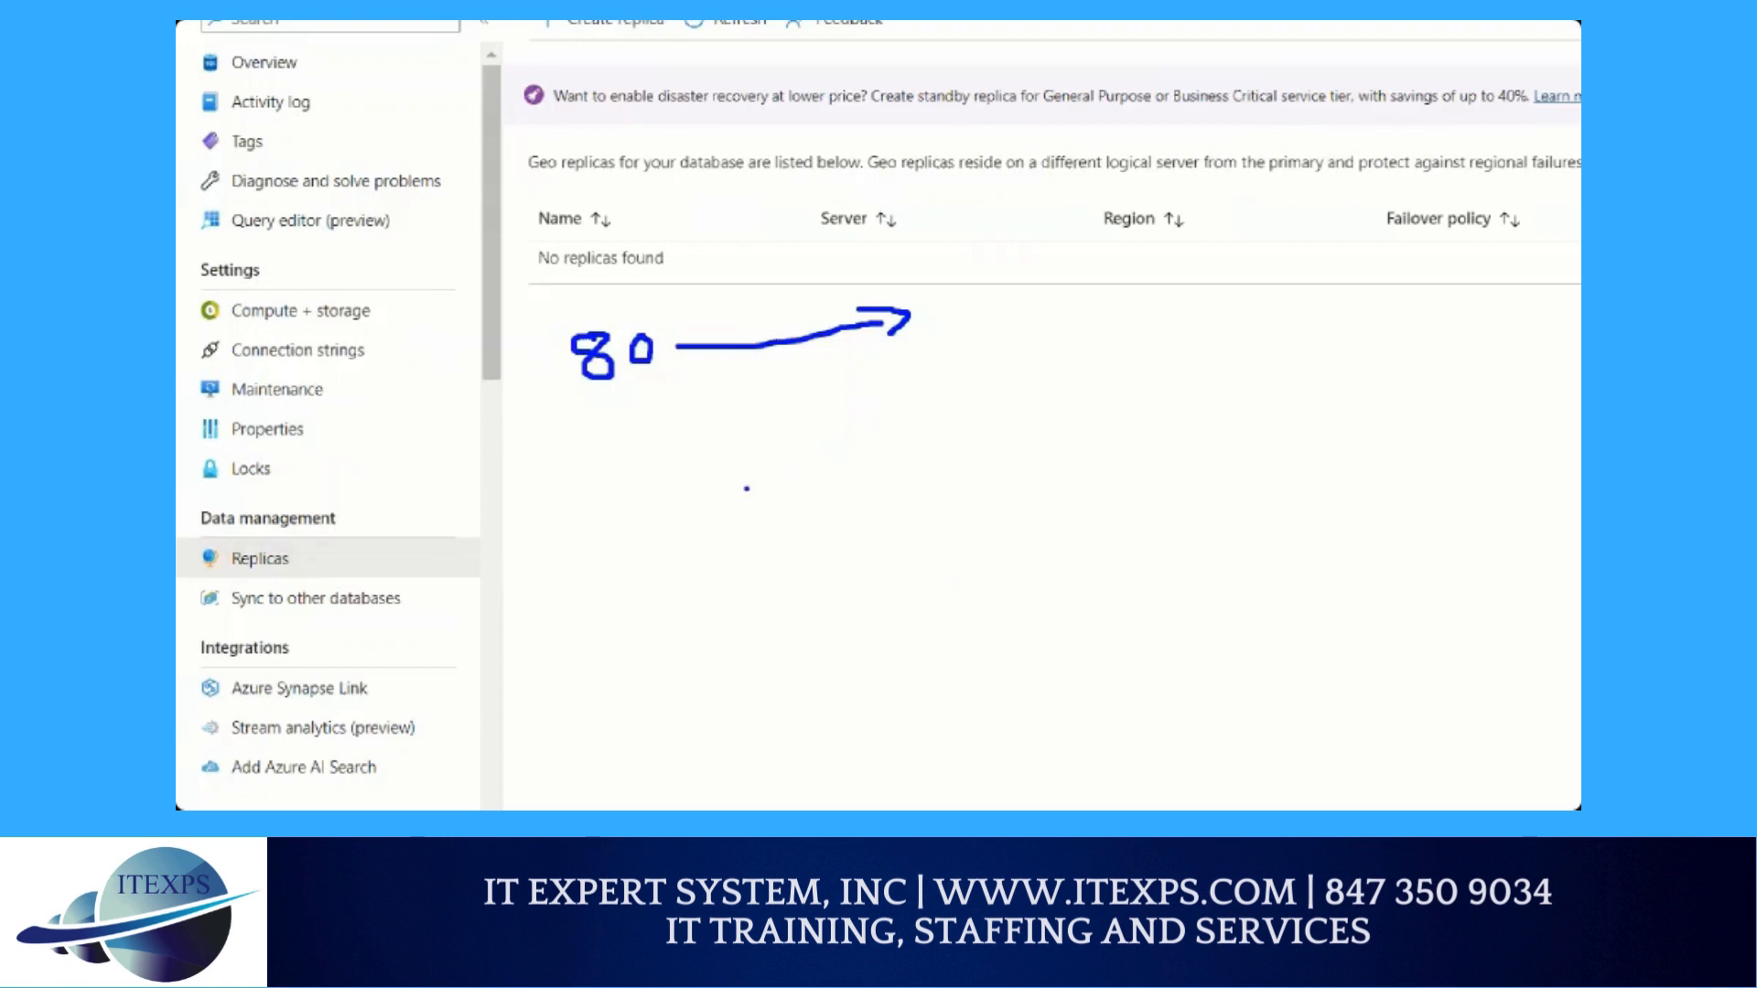
left_click_drag(675, 468, 670, 615)
mouse_move(659, 456)
left_mouse_down()
mouse_move(823, 447)
mouse_move(712, 608)
left_mouse_up()
left_click_drag(754, 525, 737, 569)
left_click_drag(810, 525, 824, 518)
left_click_drag(843, 509, 886, 483)
left_click_drag(902, 475, 921, 466)
left_click_drag(949, 452, 1035, 417)
left_click_drag(1059, 410, 1131, 393)
mouse_move(1173, 335)
left_mouse_down()
mouse_move(1148, 334)
mouse_move(1155, 507)
mouse_move(1332, 362)
mouse_move(1237, 324)
left_mouse_up()
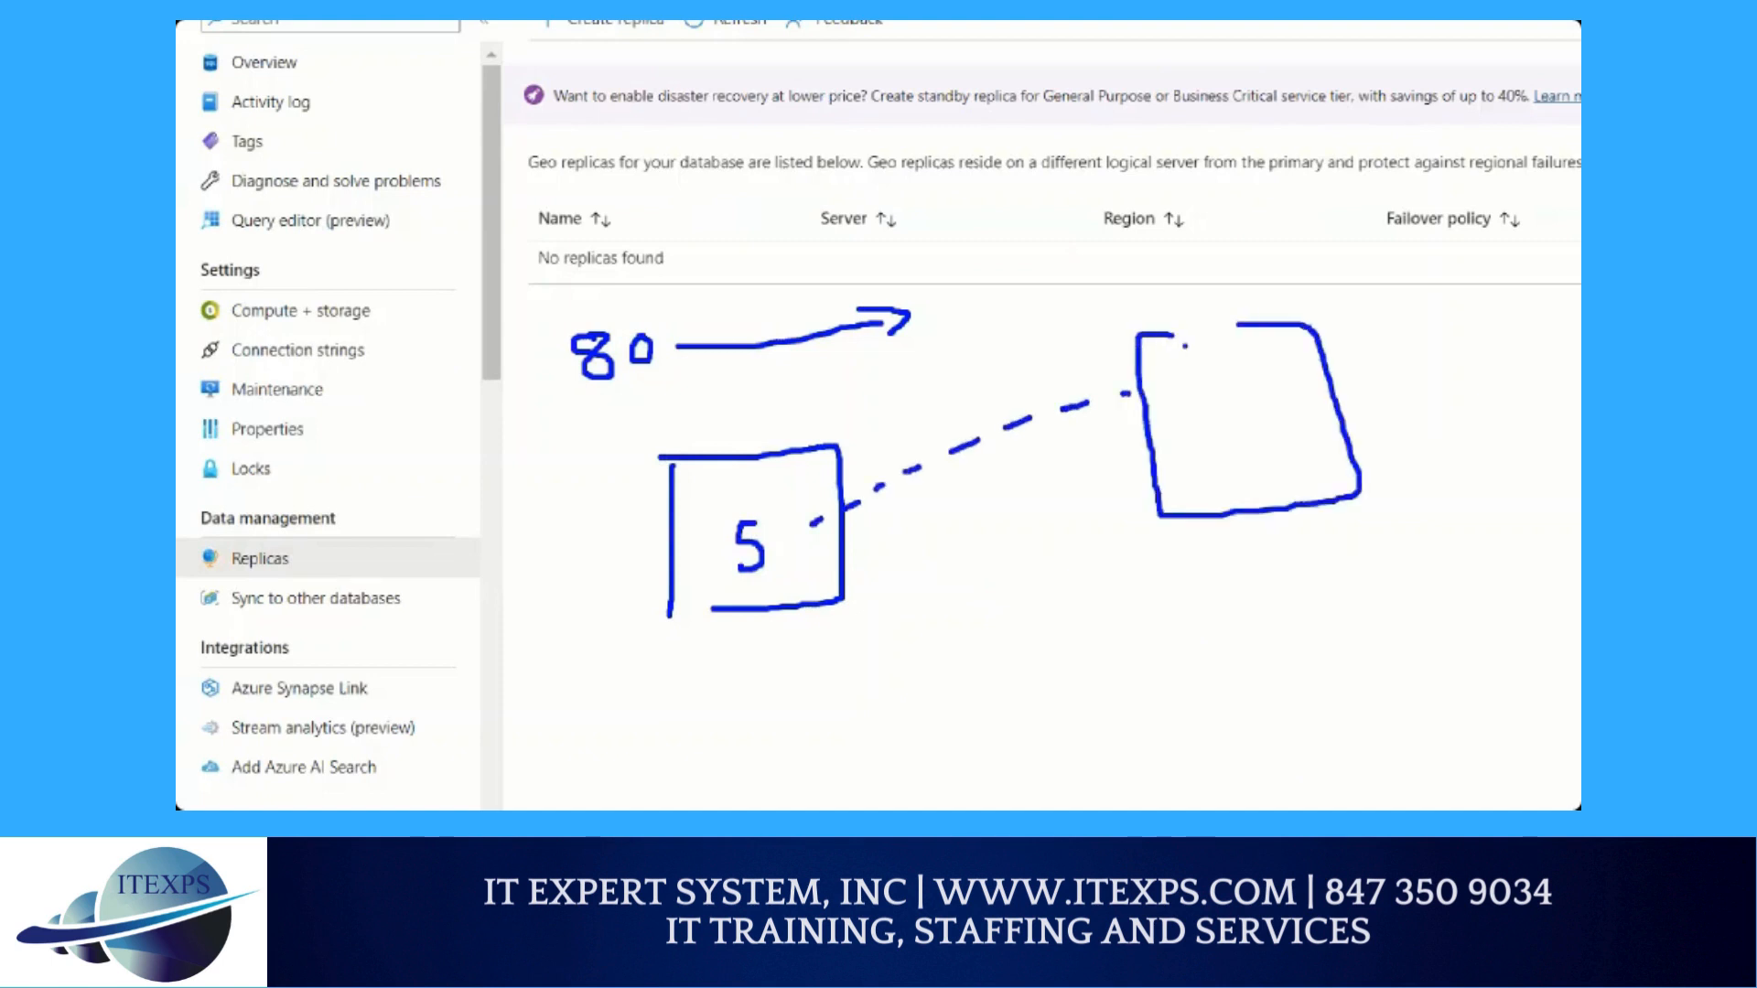
mouse_move(742, 398)
left_mouse_down()
mouse_move(718, 416)
mouse_move(751, 433)
mouse_move(805, 413)
left_mouse_up()
mouse_move(819, 381)
left_mouse_down()
mouse_move(817, 423)
mouse_move(846, 388)
left_mouse_up()
mouse_move(853, 667)
left_mouse_down()
mouse_move(824, 682)
mouse_move(896, 652)
left_mouse_up()
mouse_move(787, 593)
left_mouse_down()
mouse_move(849, 669)
mouse_move(817, 671)
left_mouse_up()
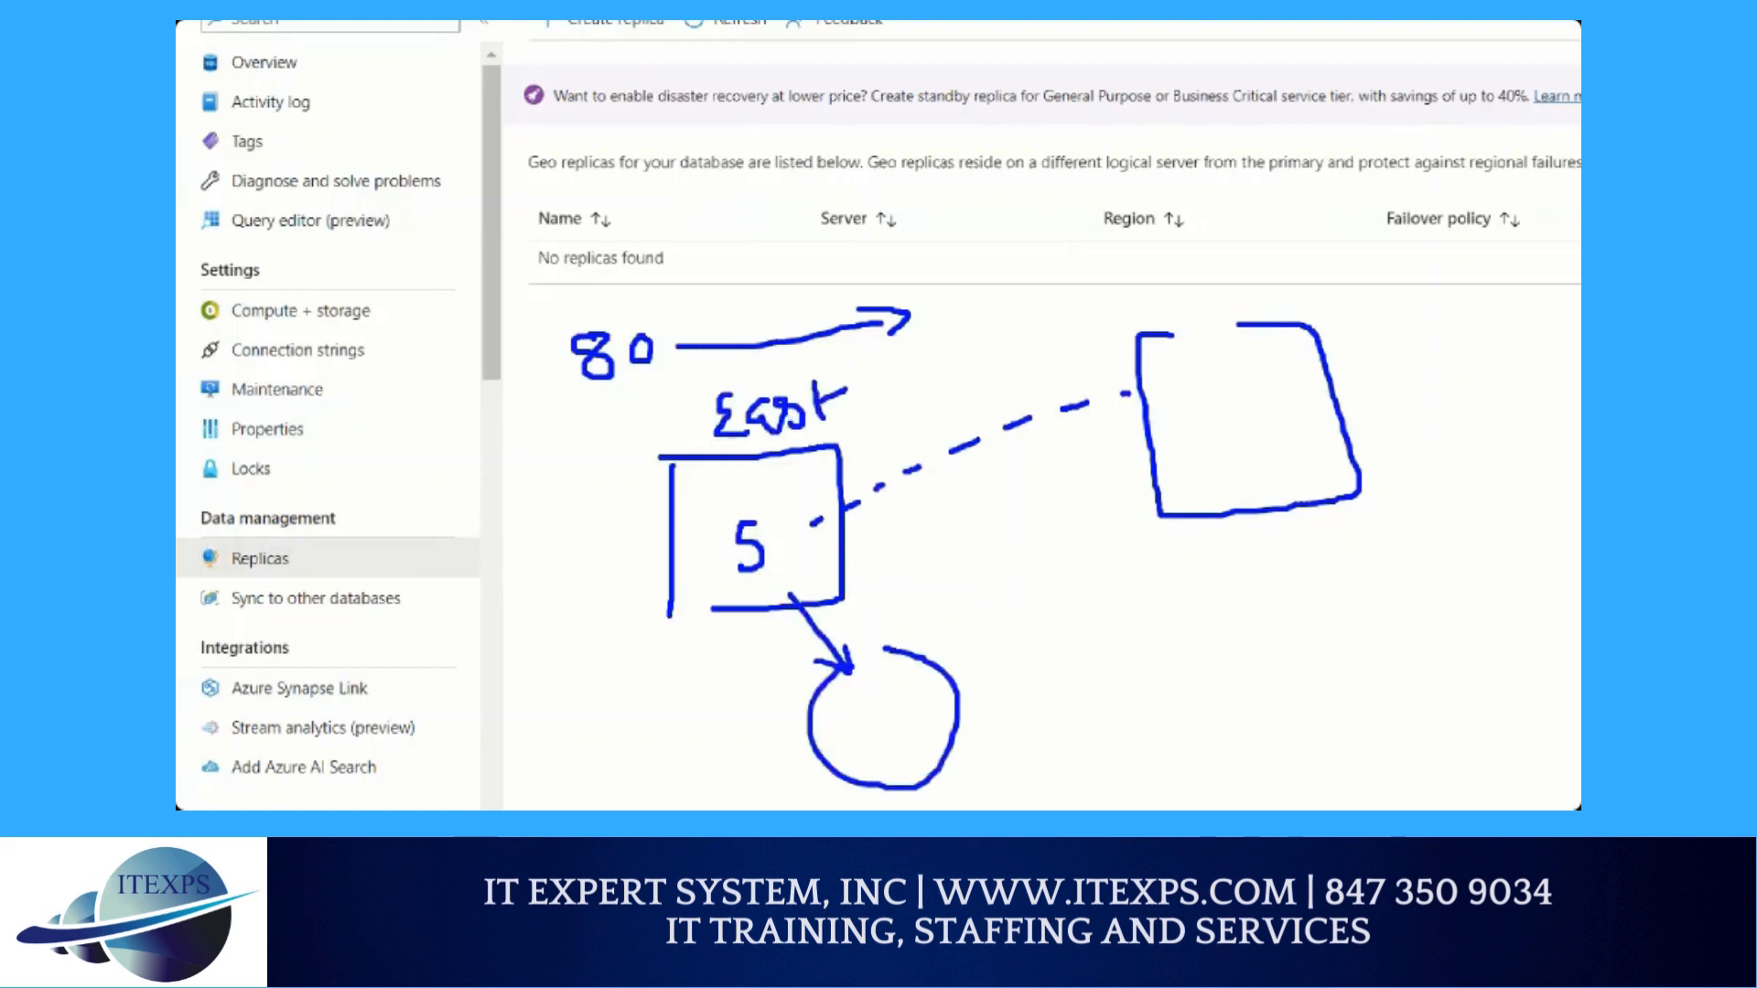
left_click_drag(831, 570, 1050, 631)
mouse_move(1037, 605)
left_mouse_down()
mouse_move(1060, 628)
mouse_move(1032, 646)
left_mouse_up()
left_click_drag(855, 540, 1176, 442)
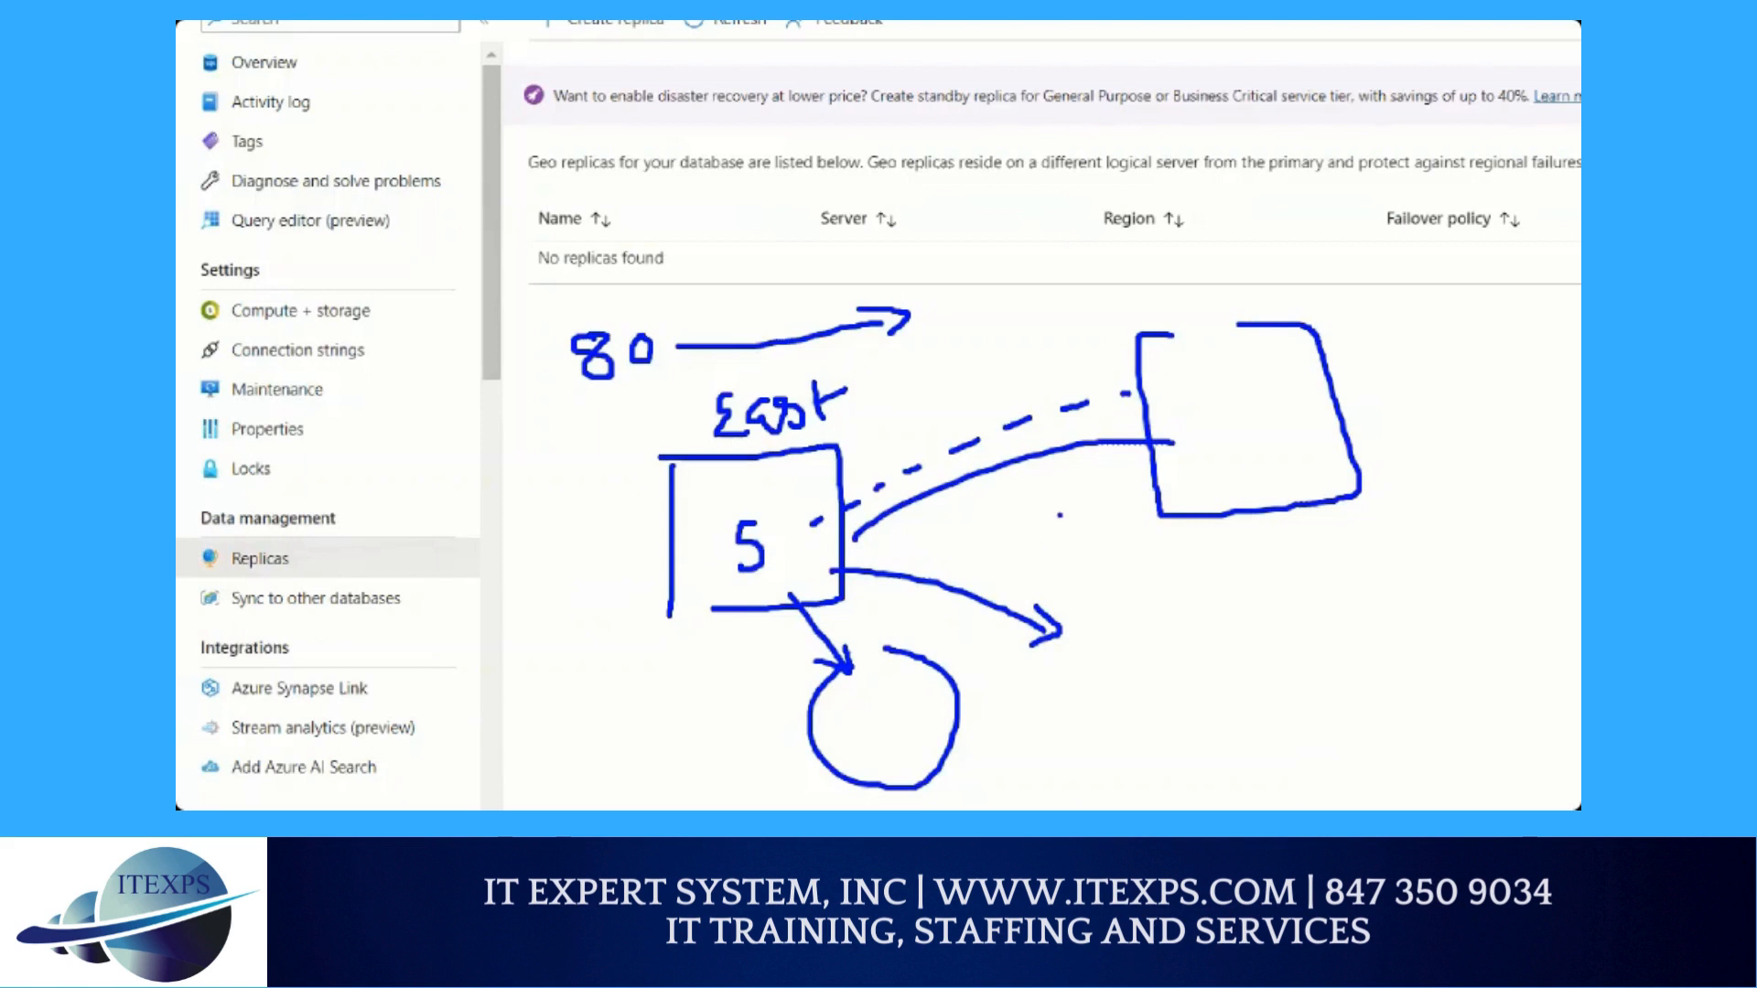
left_click_drag(570, 519, 641, 519)
mouse_move(628, 506)
left_mouse_down()
mouse_move(643, 512)
mouse_move(626, 525)
left_mouse_up()
mouse_move(535, 576)
left_mouse_down()
mouse_move(577, 565)
mouse_move(573, 631)
left_mouse_up()
left_click(586, 628)
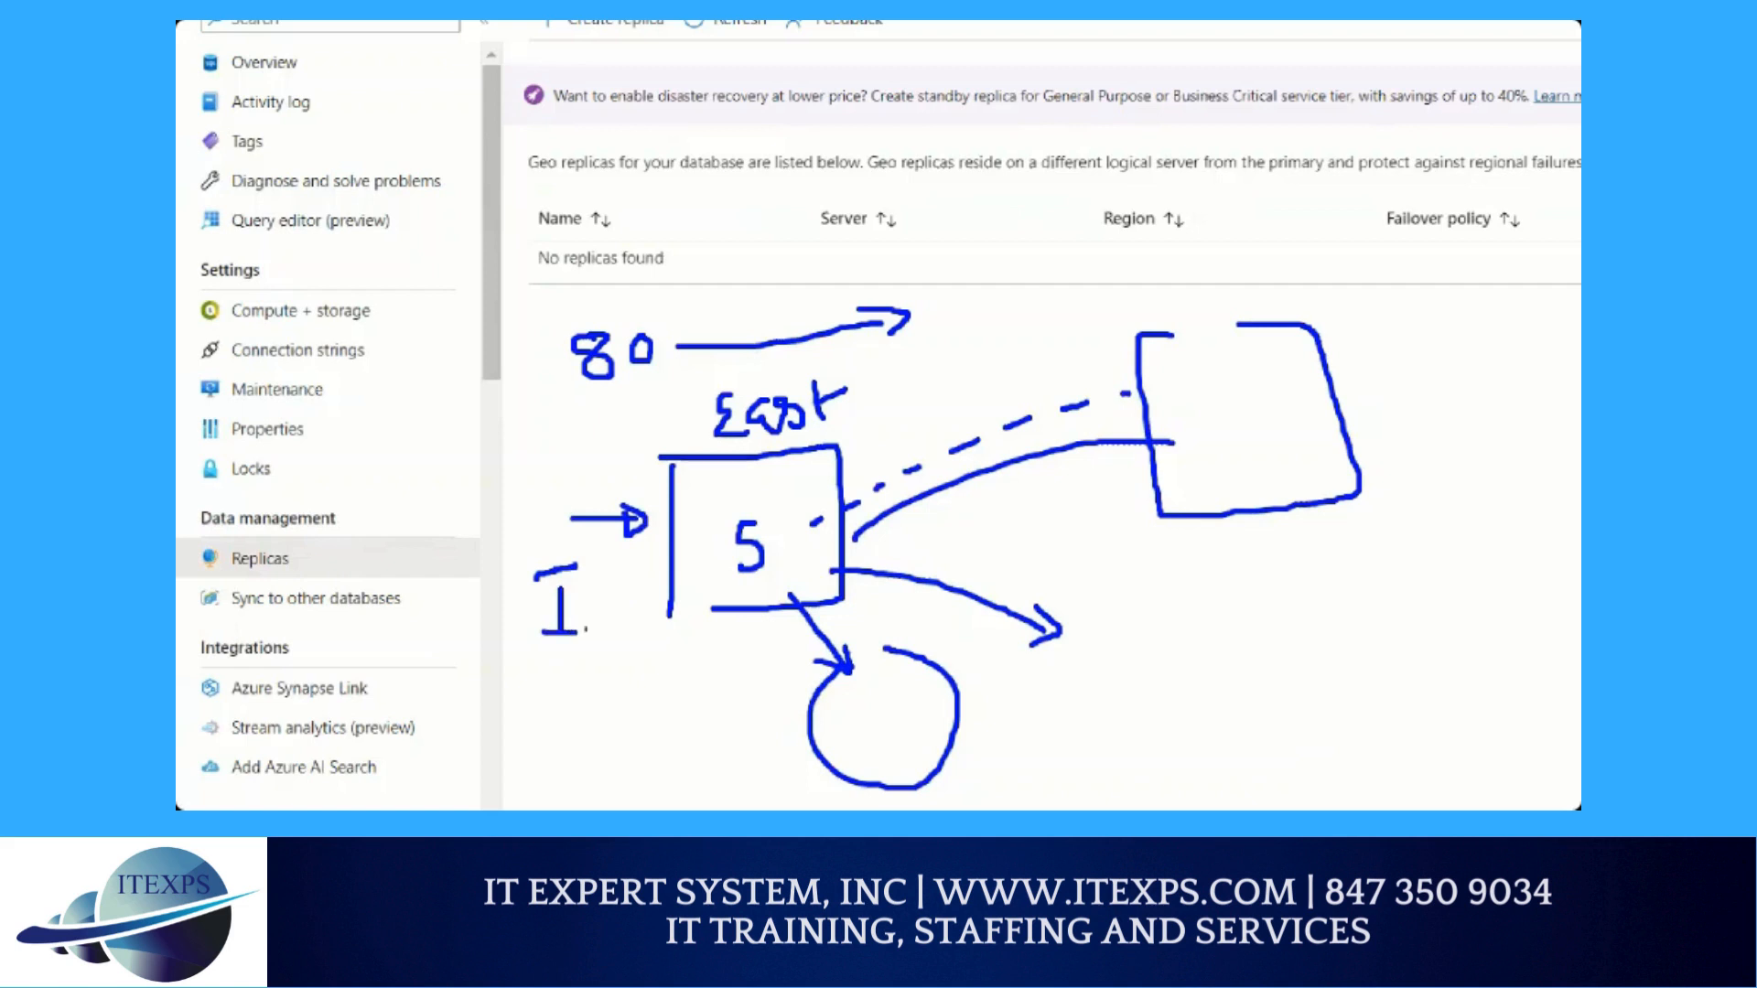
mouse_move(1227, 374)
left_mouse_down()
mouse_move(1236, 392)
mouse_move(1264, 369)
mouse_move(1275, 409)
left_mouse_up()
mouse_move(691, 647)
left_mouse_down()
mouse_move(722, 675)
mouse_move(701, 720)
left_mouse_up()
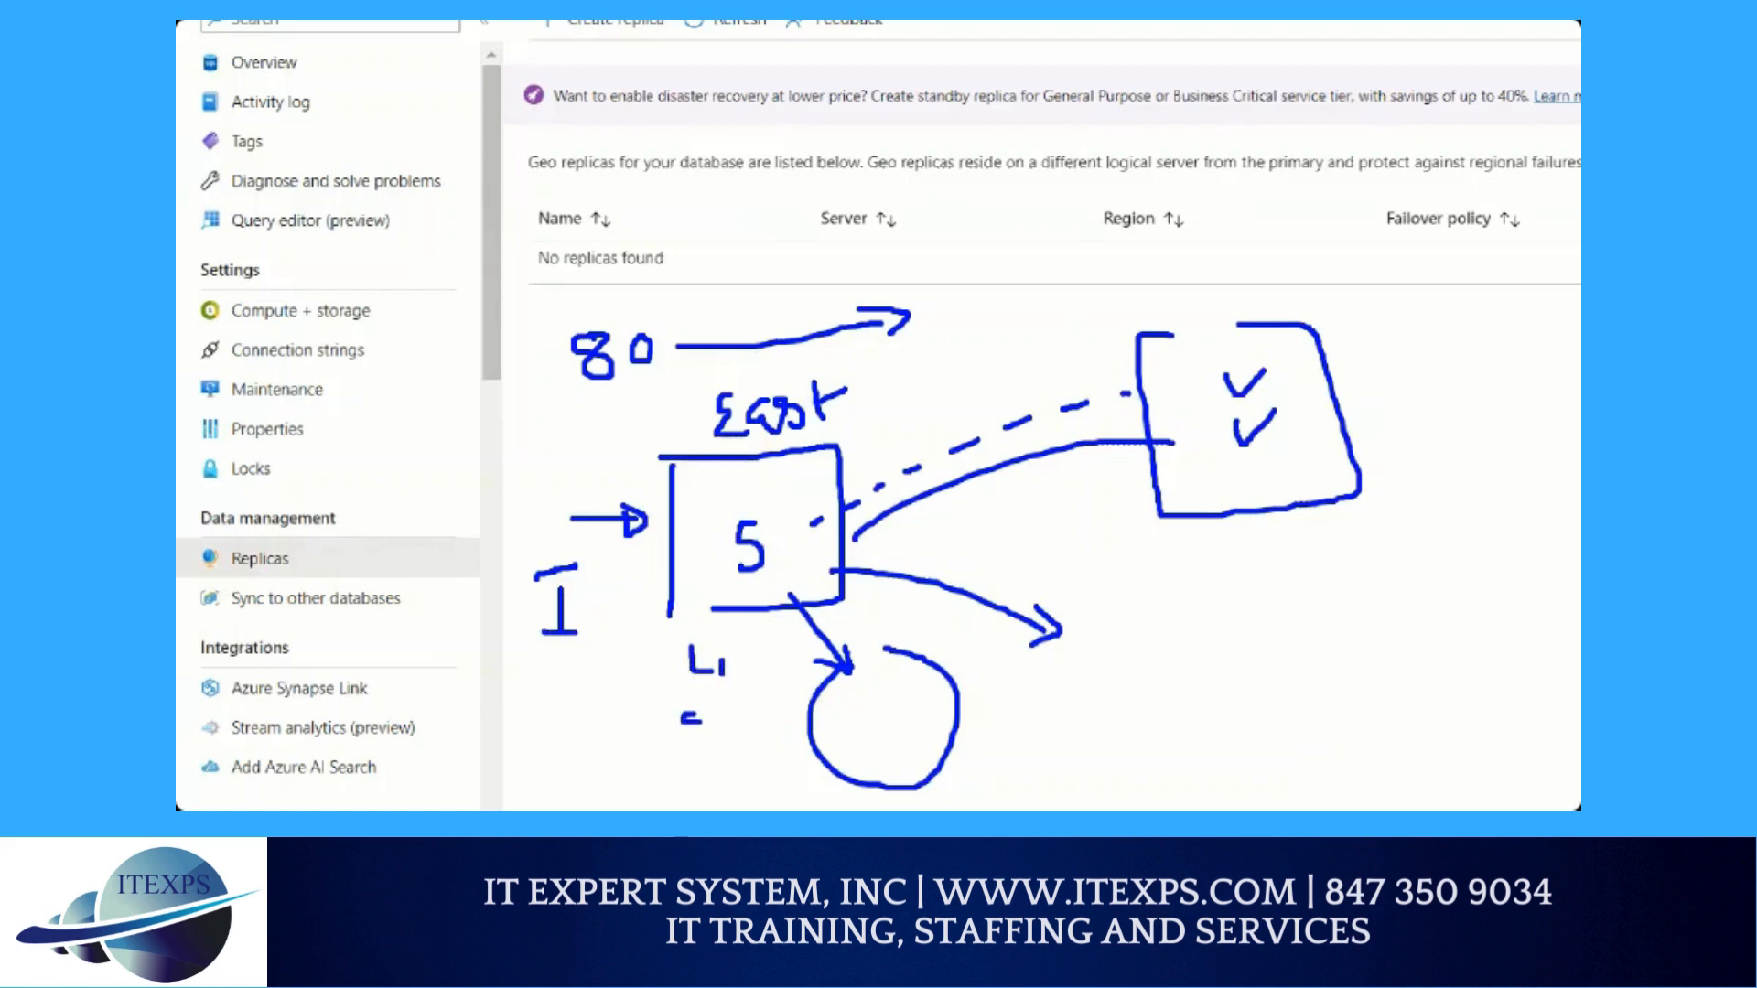
mouse_move(1207, 462)
left_mouse_down()
mouse_move(1247, 460)
mouse_move(1255, 492)
left_mouse_up()
left_click_drag(1210, 546, 1244, 544)
key("Escape")
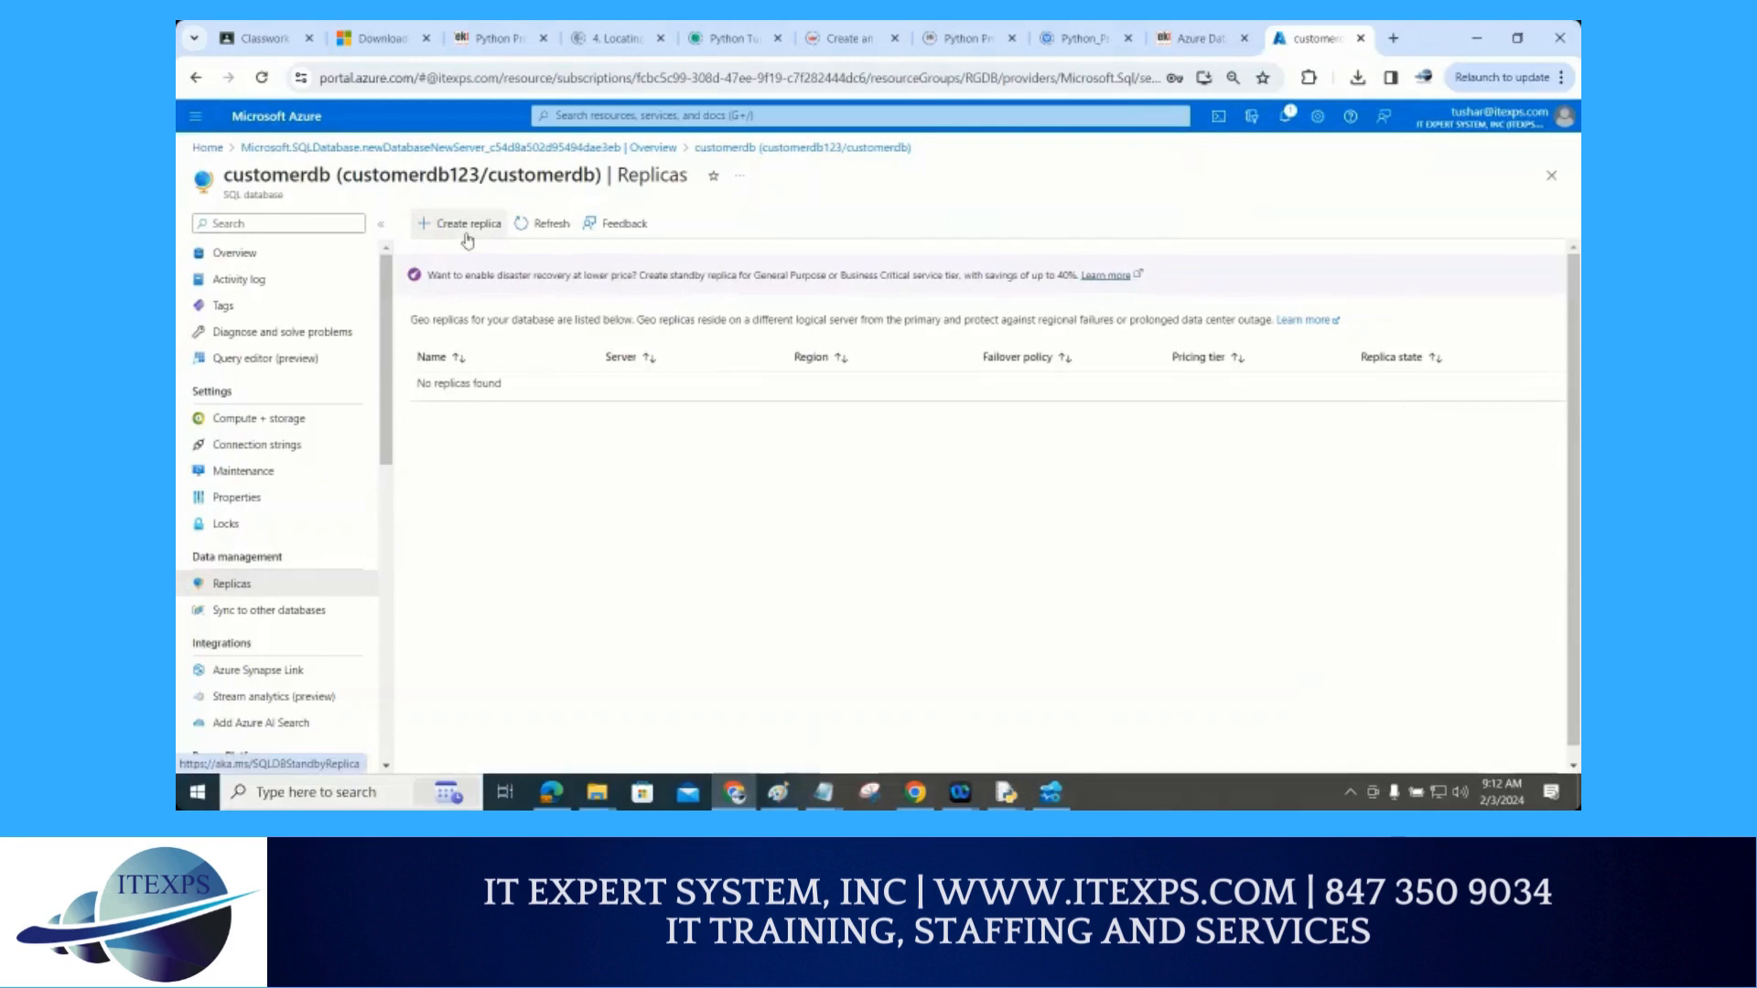
key("ctrl+1")
mouse_move(516, 152)
left_mouse_down()
mouse_move(433, 167)
mouse_move(407, 262)
mouse_move(501, 180)
left_mouse_up()
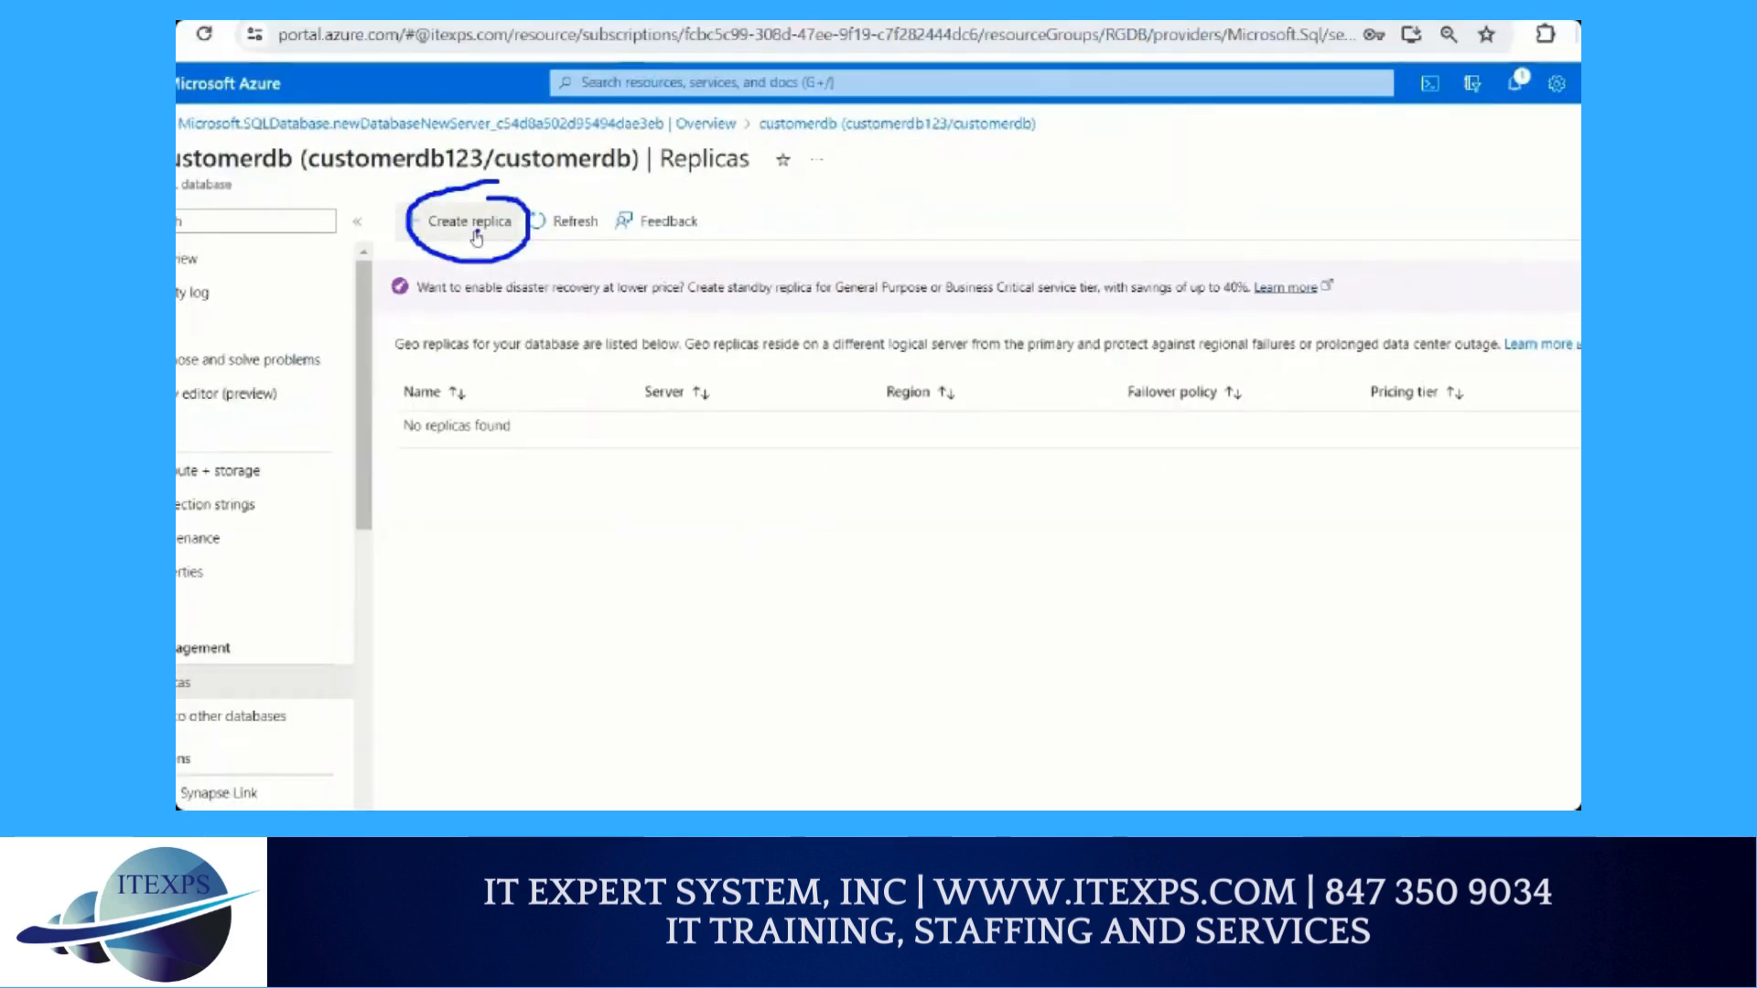
Start creating a geo replica of customerdb and review its basic project, primary database, server and compute settings
left_click(469, 221)
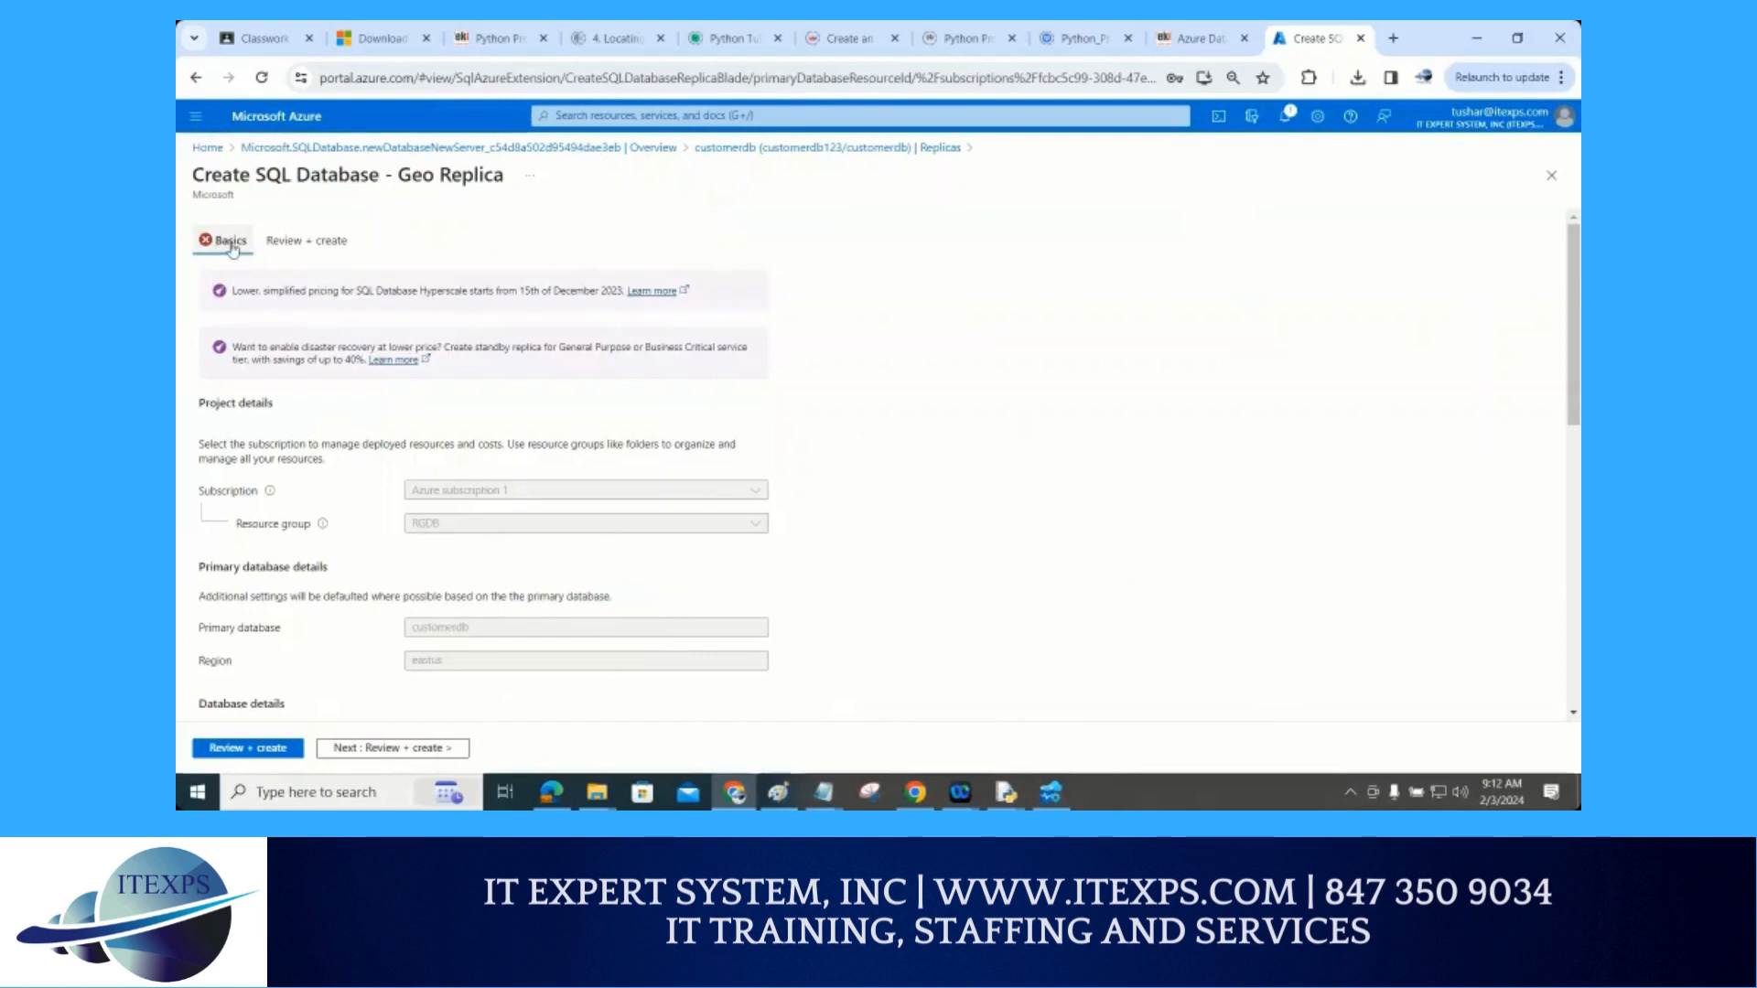
scroll(253, 253, "down", 3)
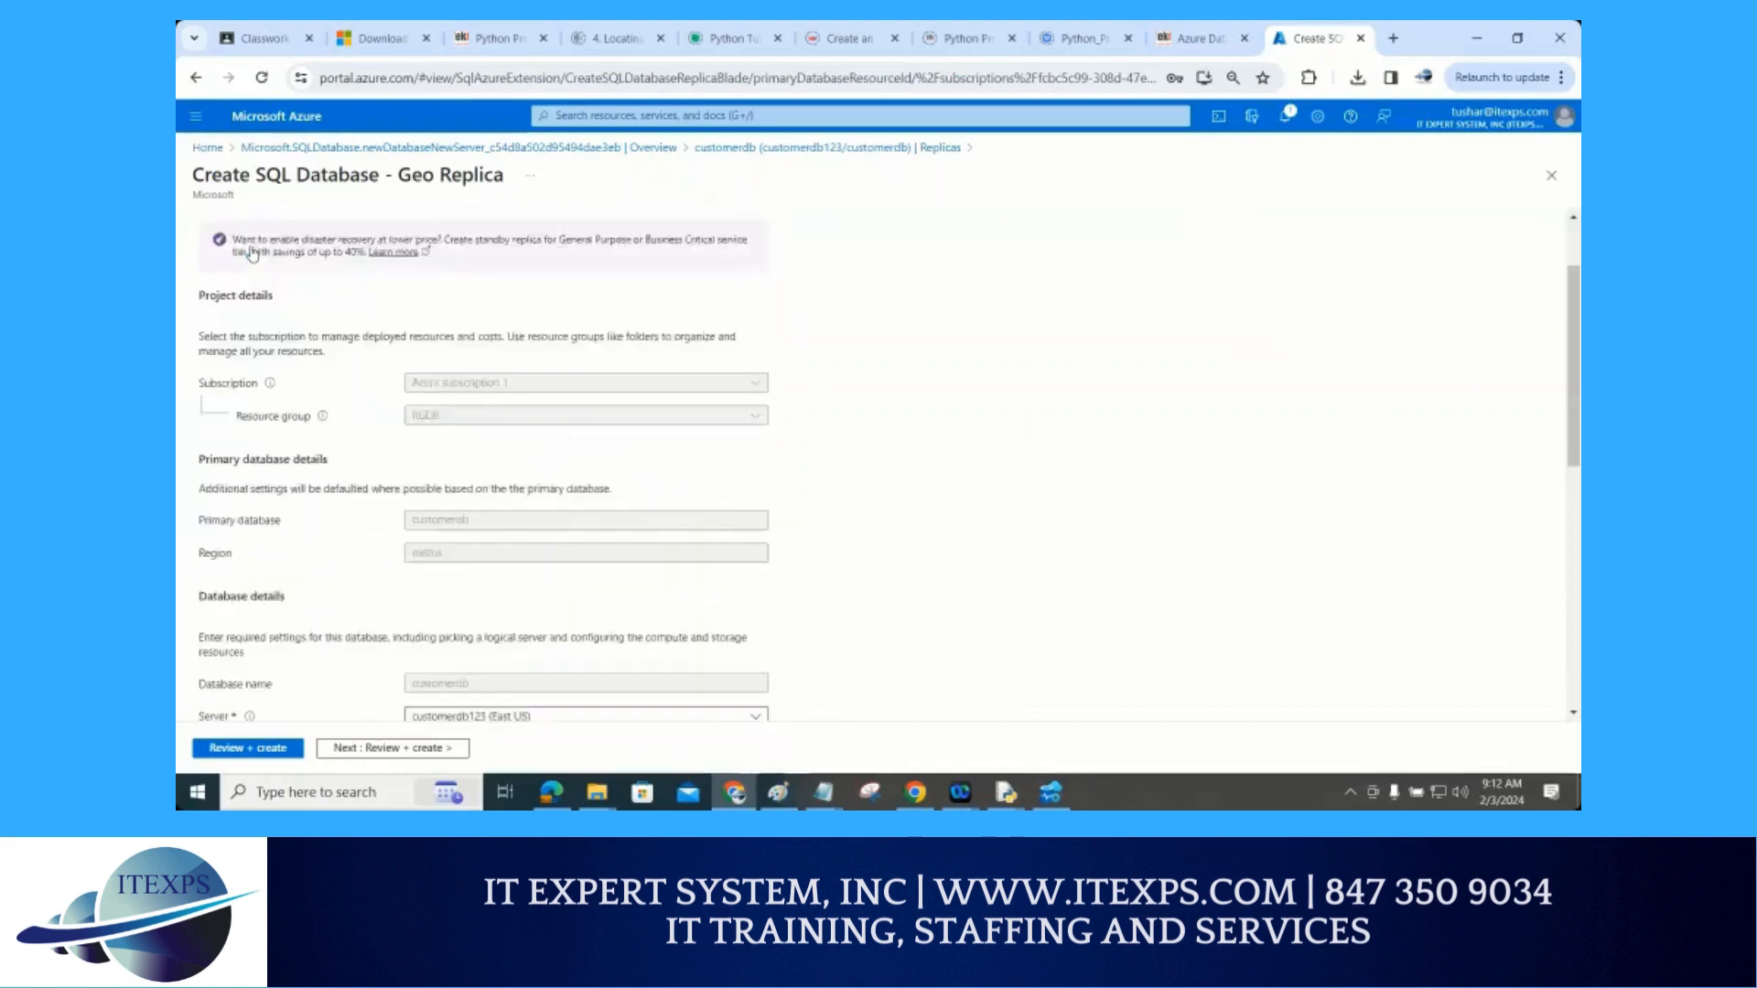
scroll(252, 254, "up", 1)
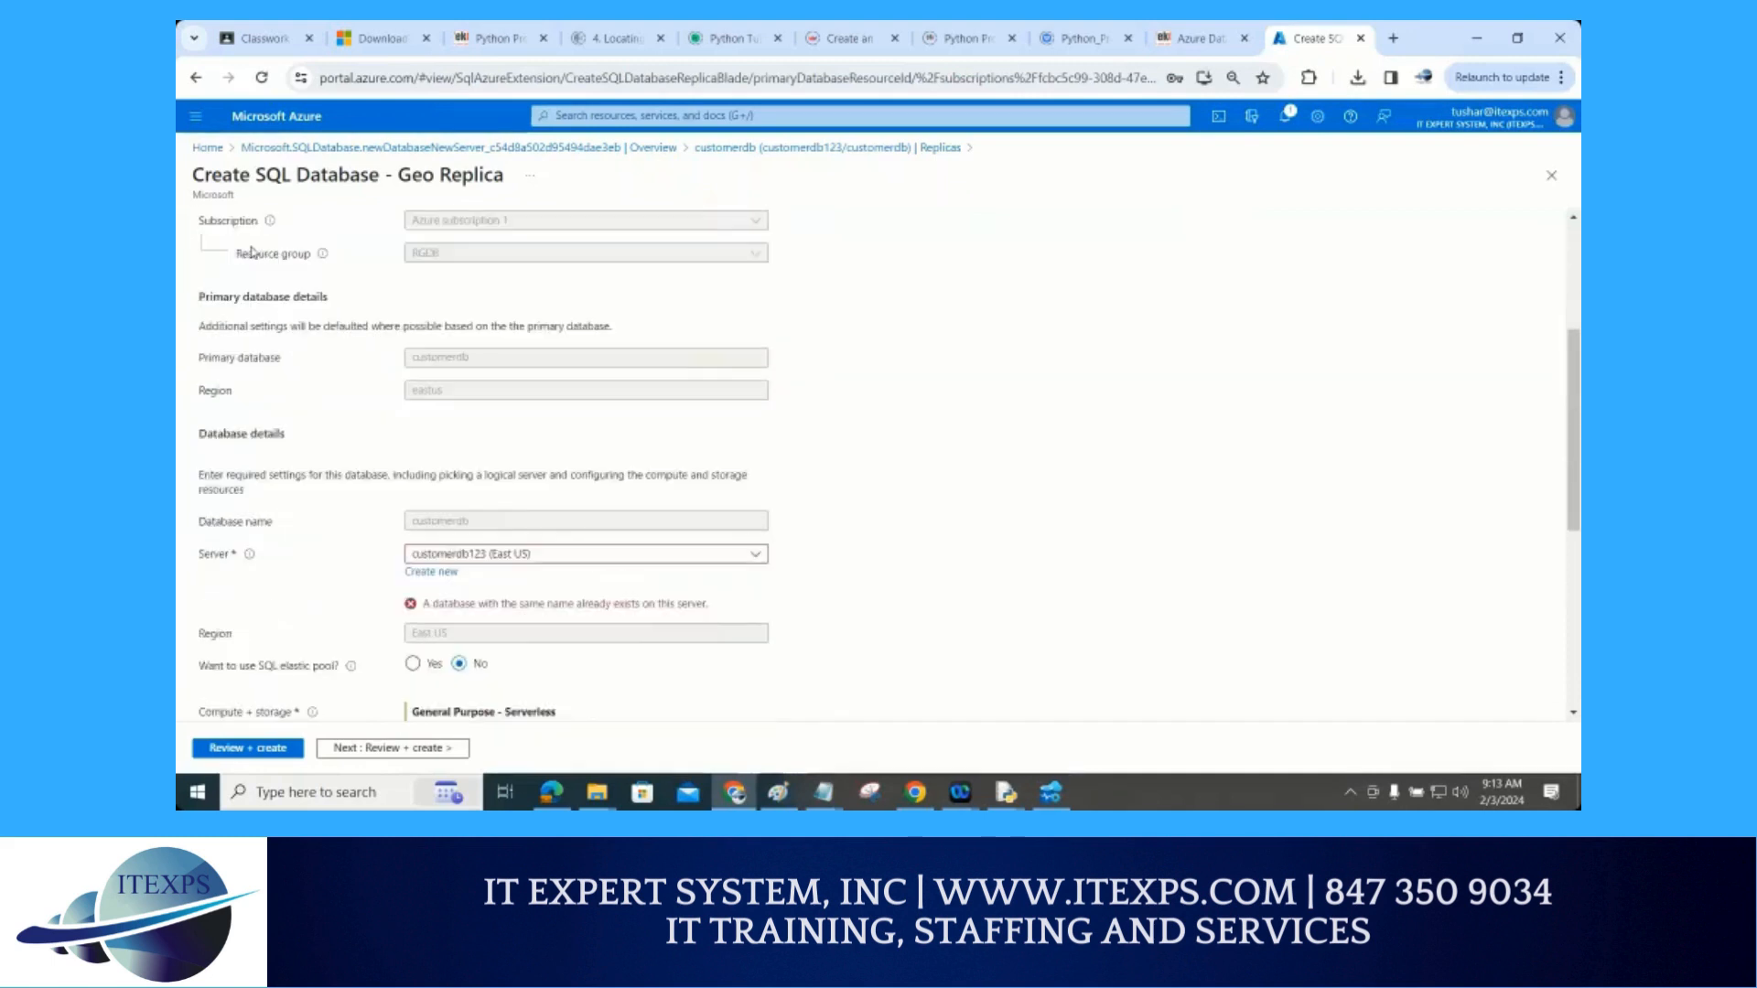
scroll(274, 288, "down", 2)
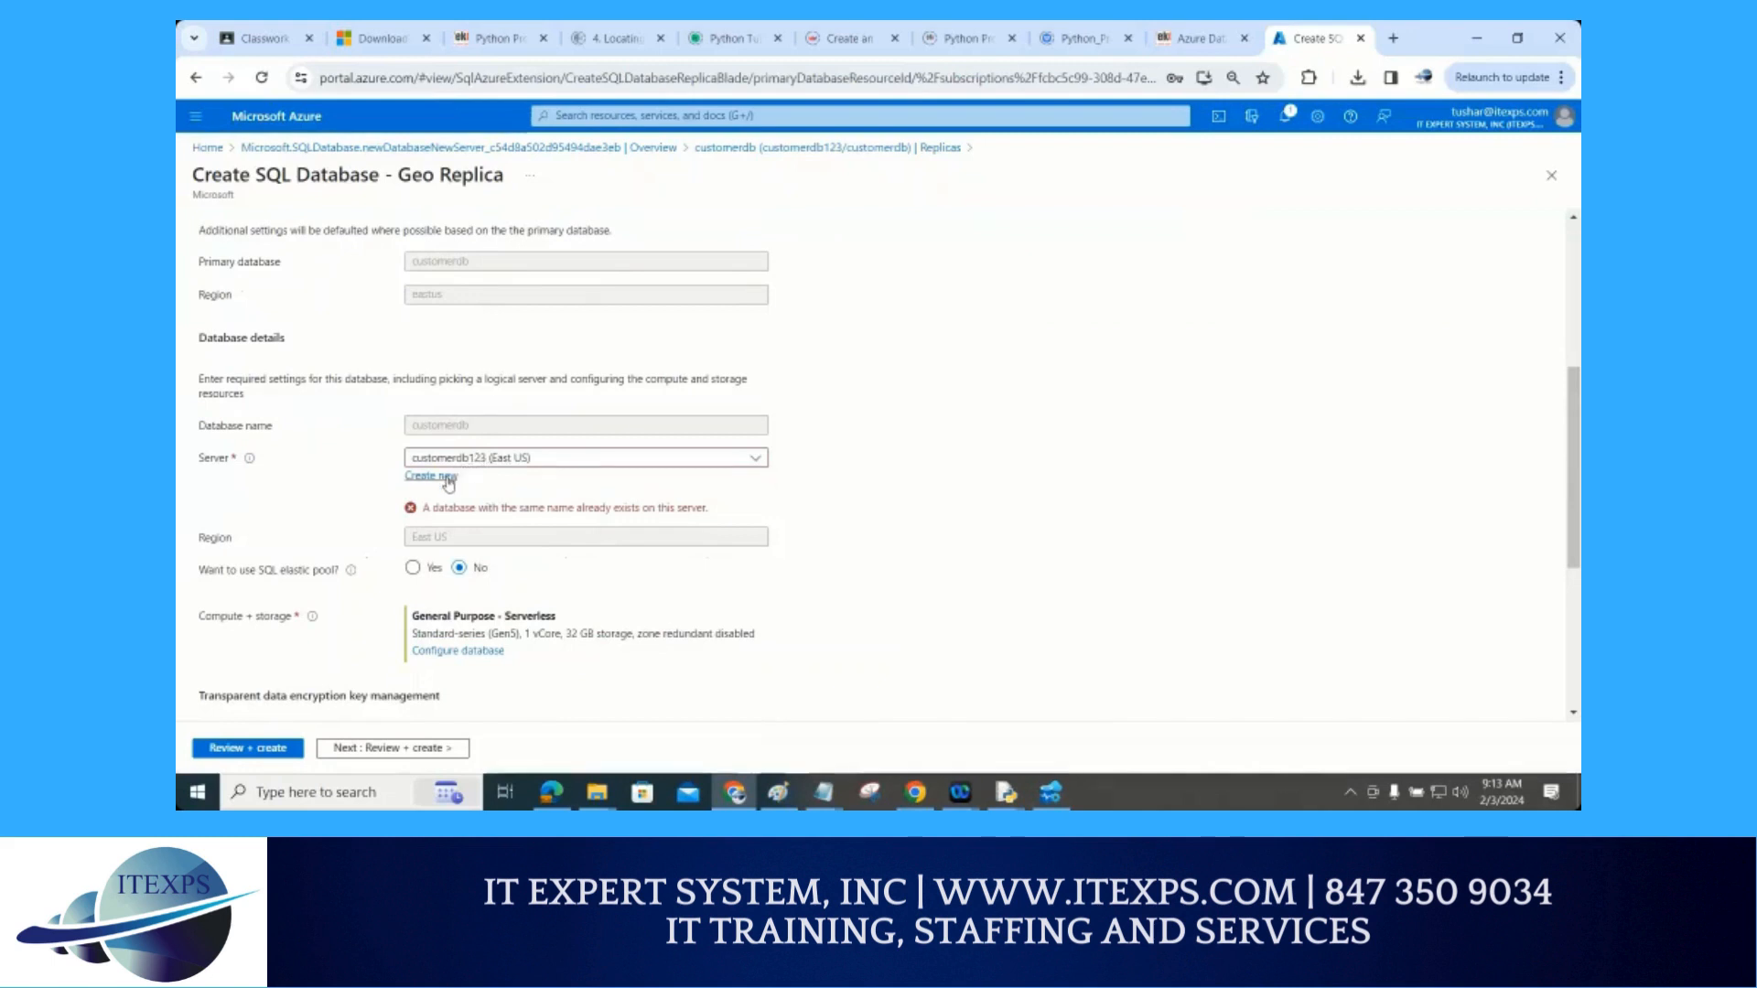
scroll(446, 474, "up", 4)
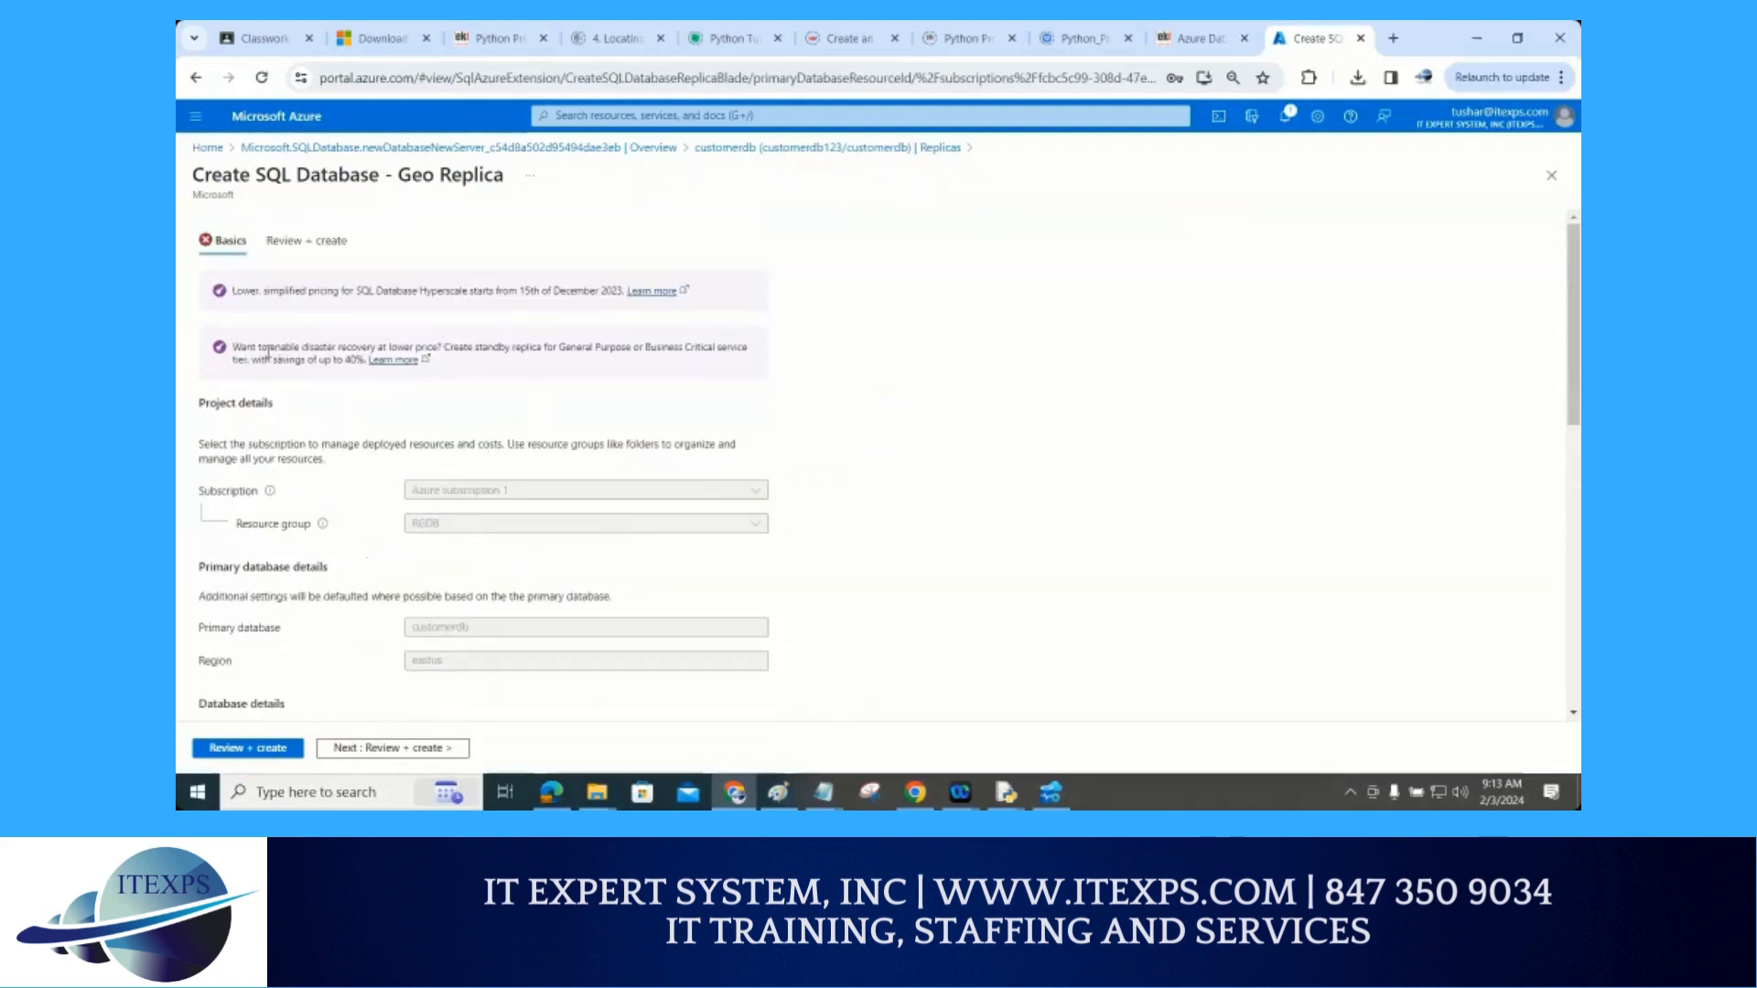
mouse_move(252, 163)
left_mouse_down()
mouse_move(319, 161)
mouse_move(462, 329)
mouse_move(693, 799)
left_mouse_up()
left_click_drag(693, 799, 703, 784)
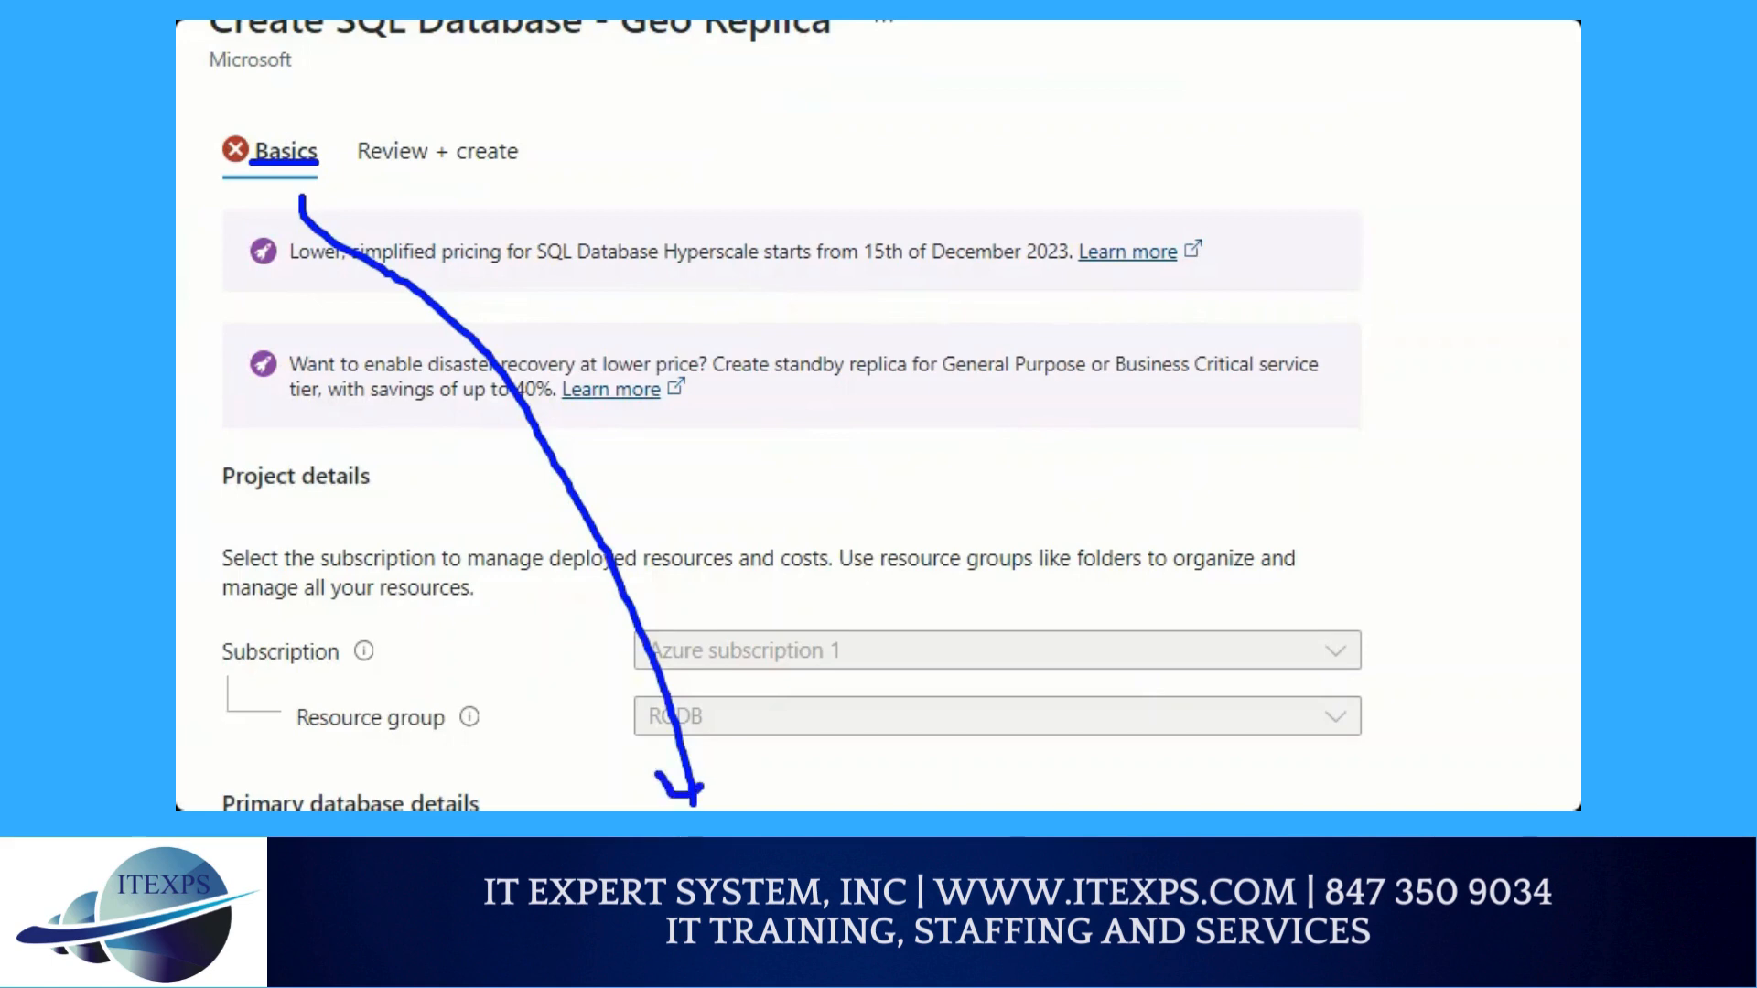
left_click(344, 492)
key("Escape")
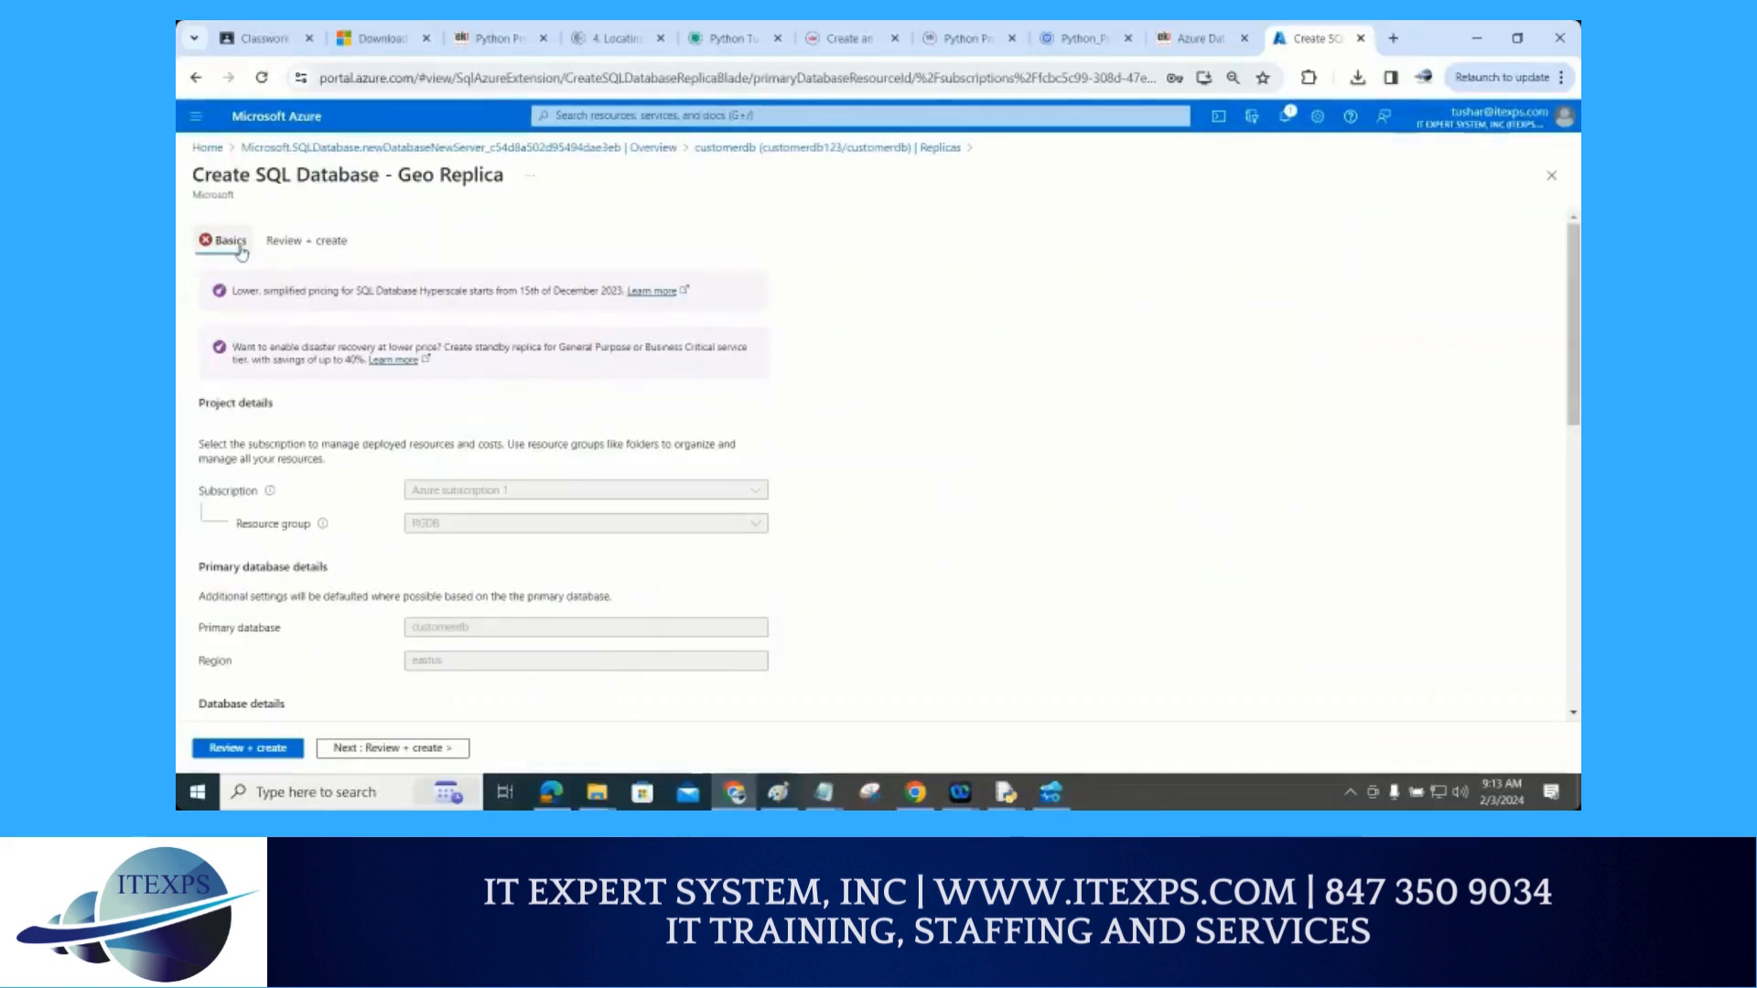
Check the replica's target server setting and start creating a new server for the geo replica
scroll(359, 485, "down", 4)
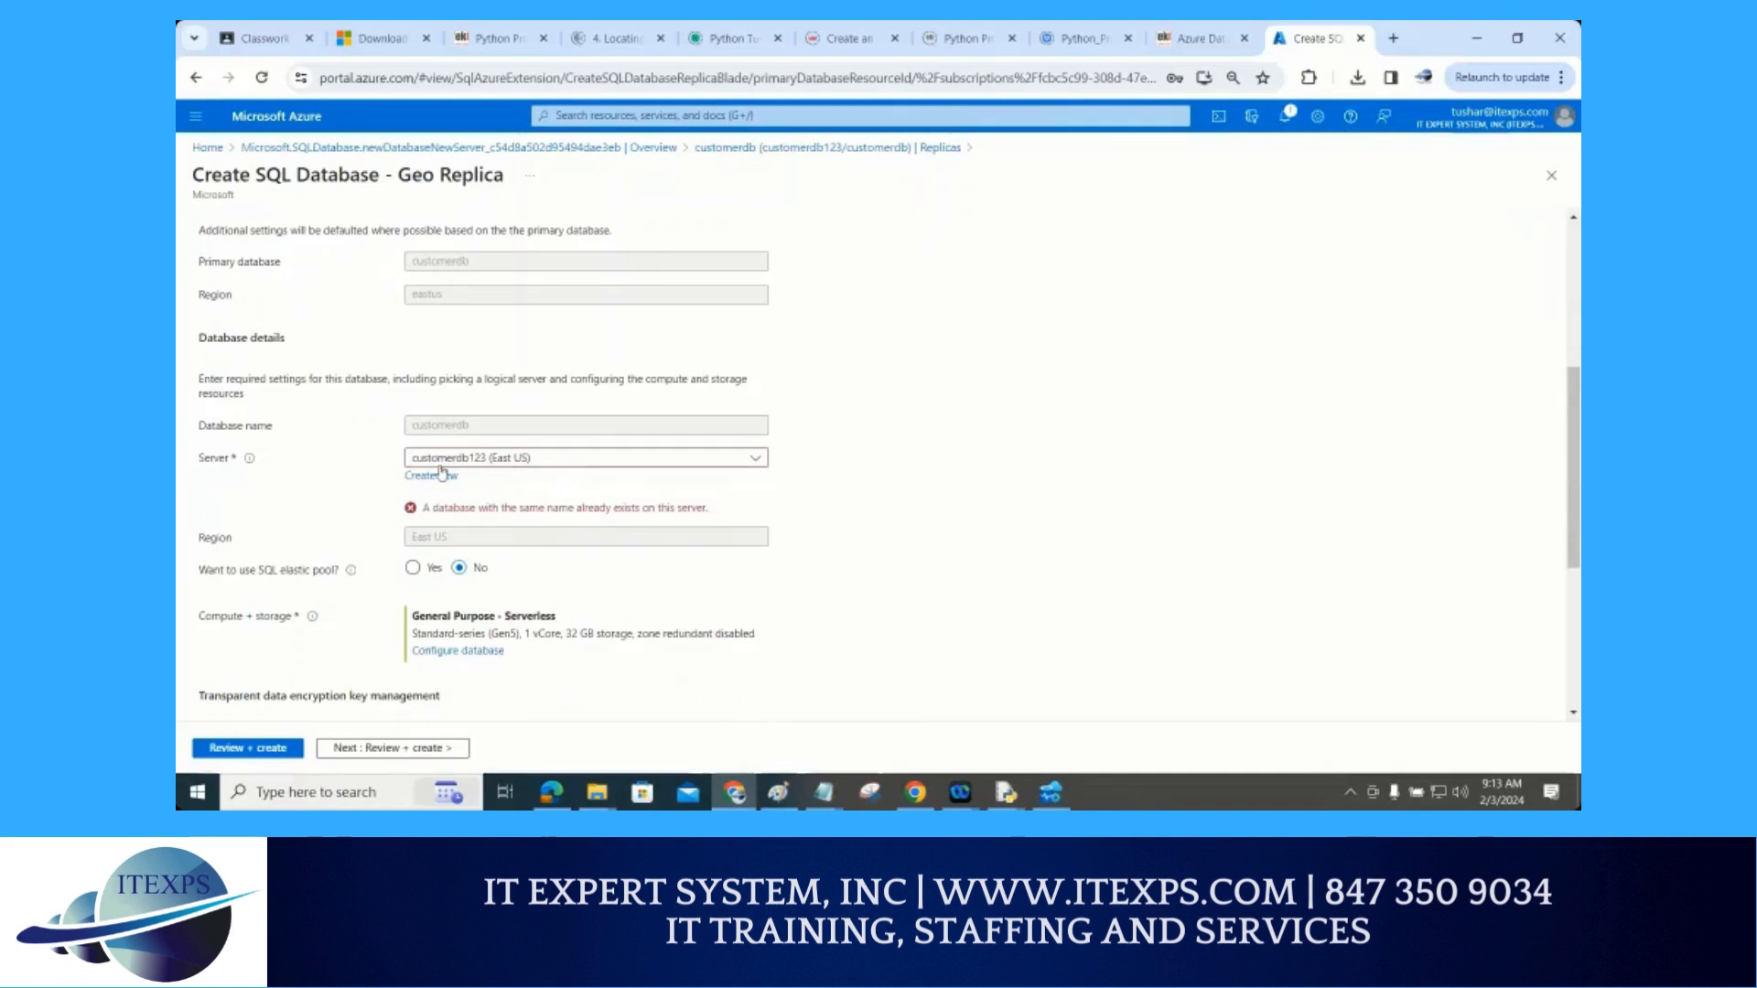
key("ctrl+1")
mouse_move(822, 451)
left_mouse_down()
mouse_move(629, 456)
mouse_move(604, 474)
mouse_move(673, 515)
left_mouse_up()
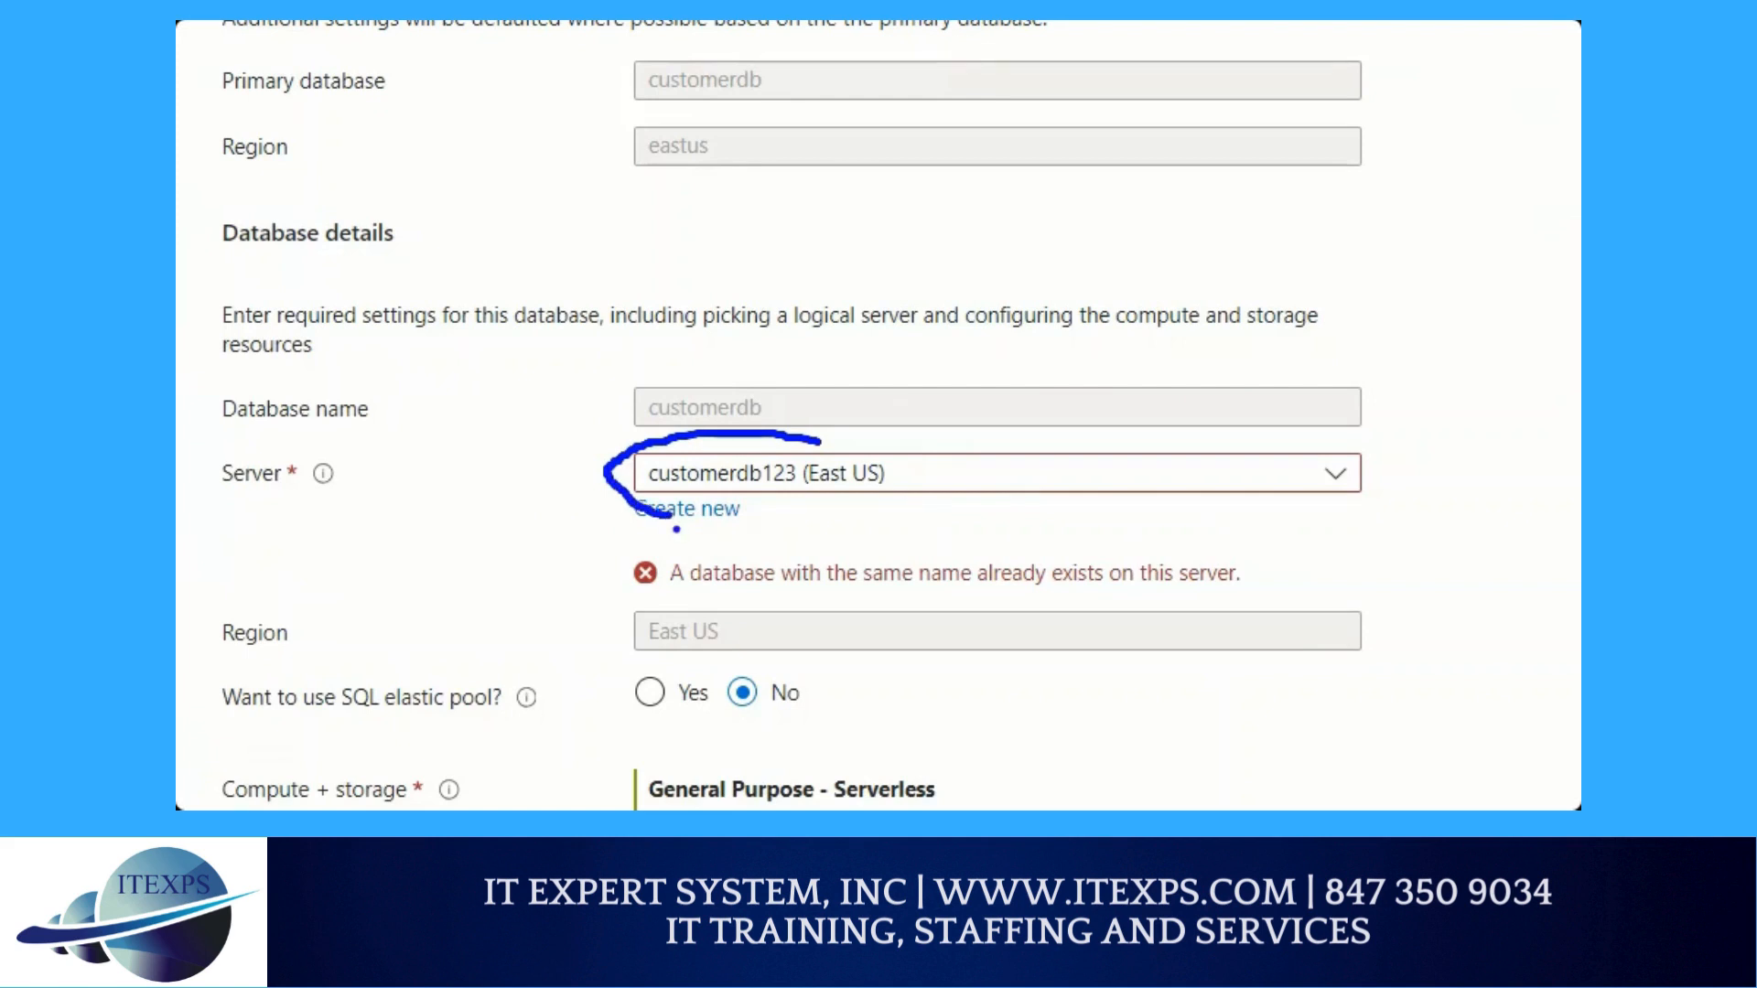
key("Escape")
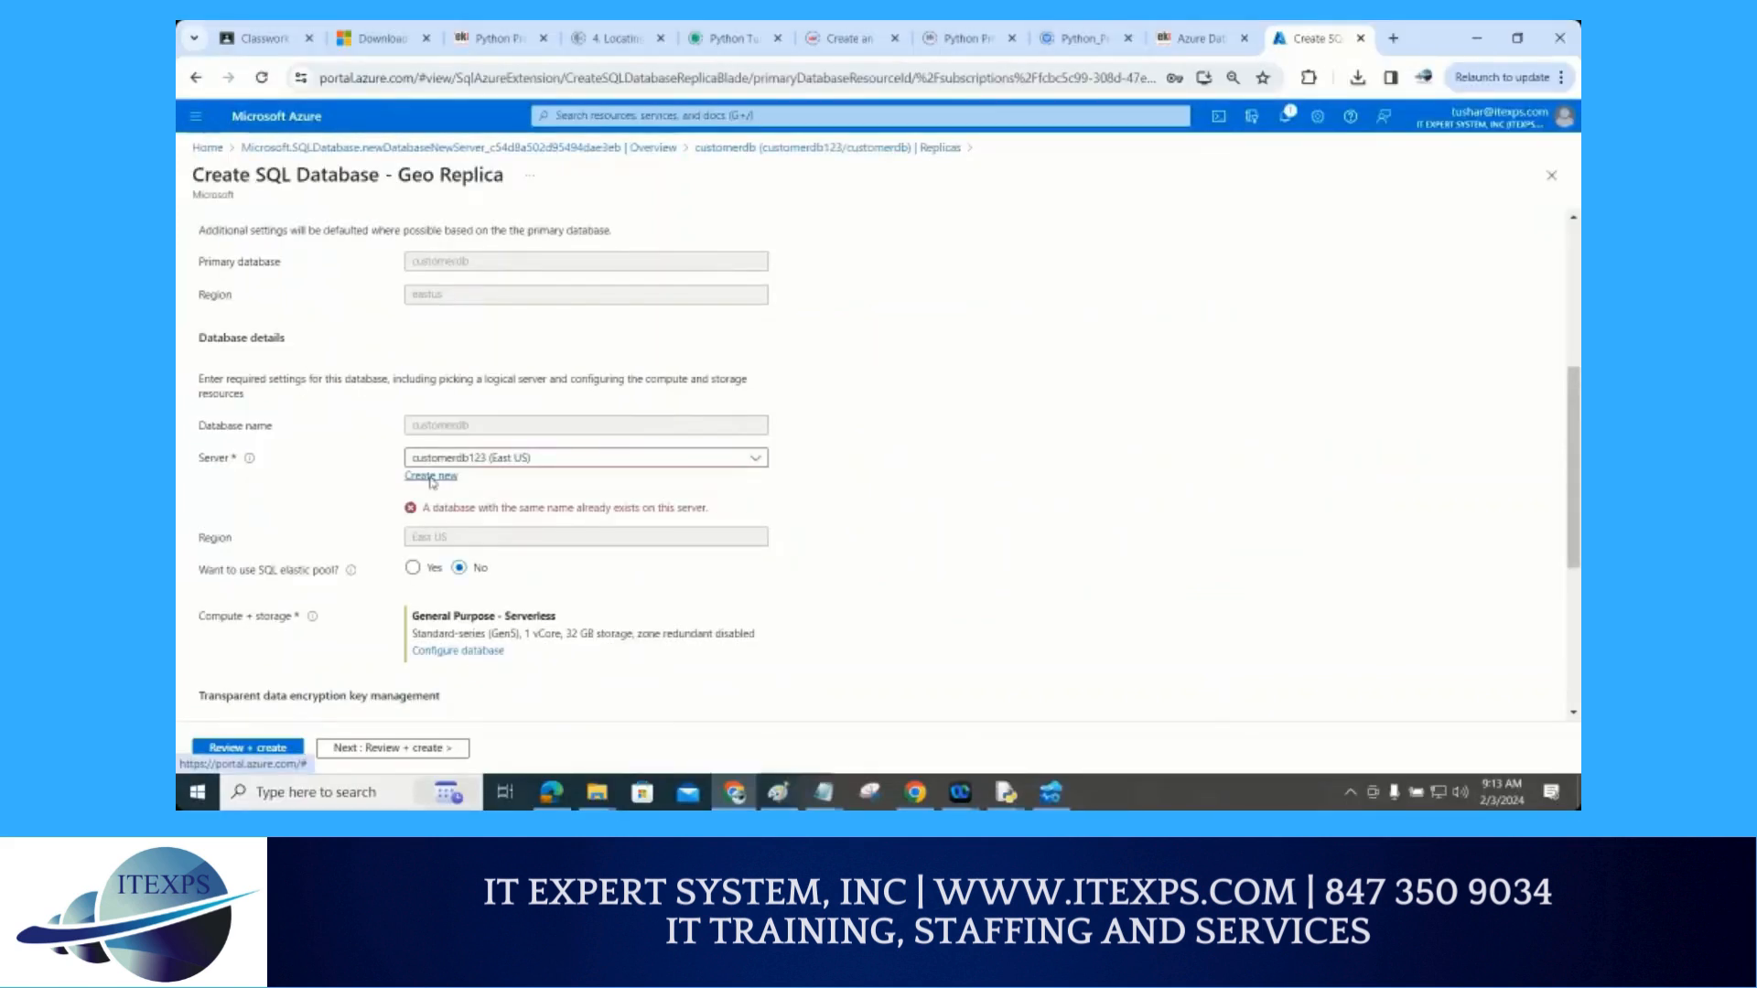
left_click(431, 477)
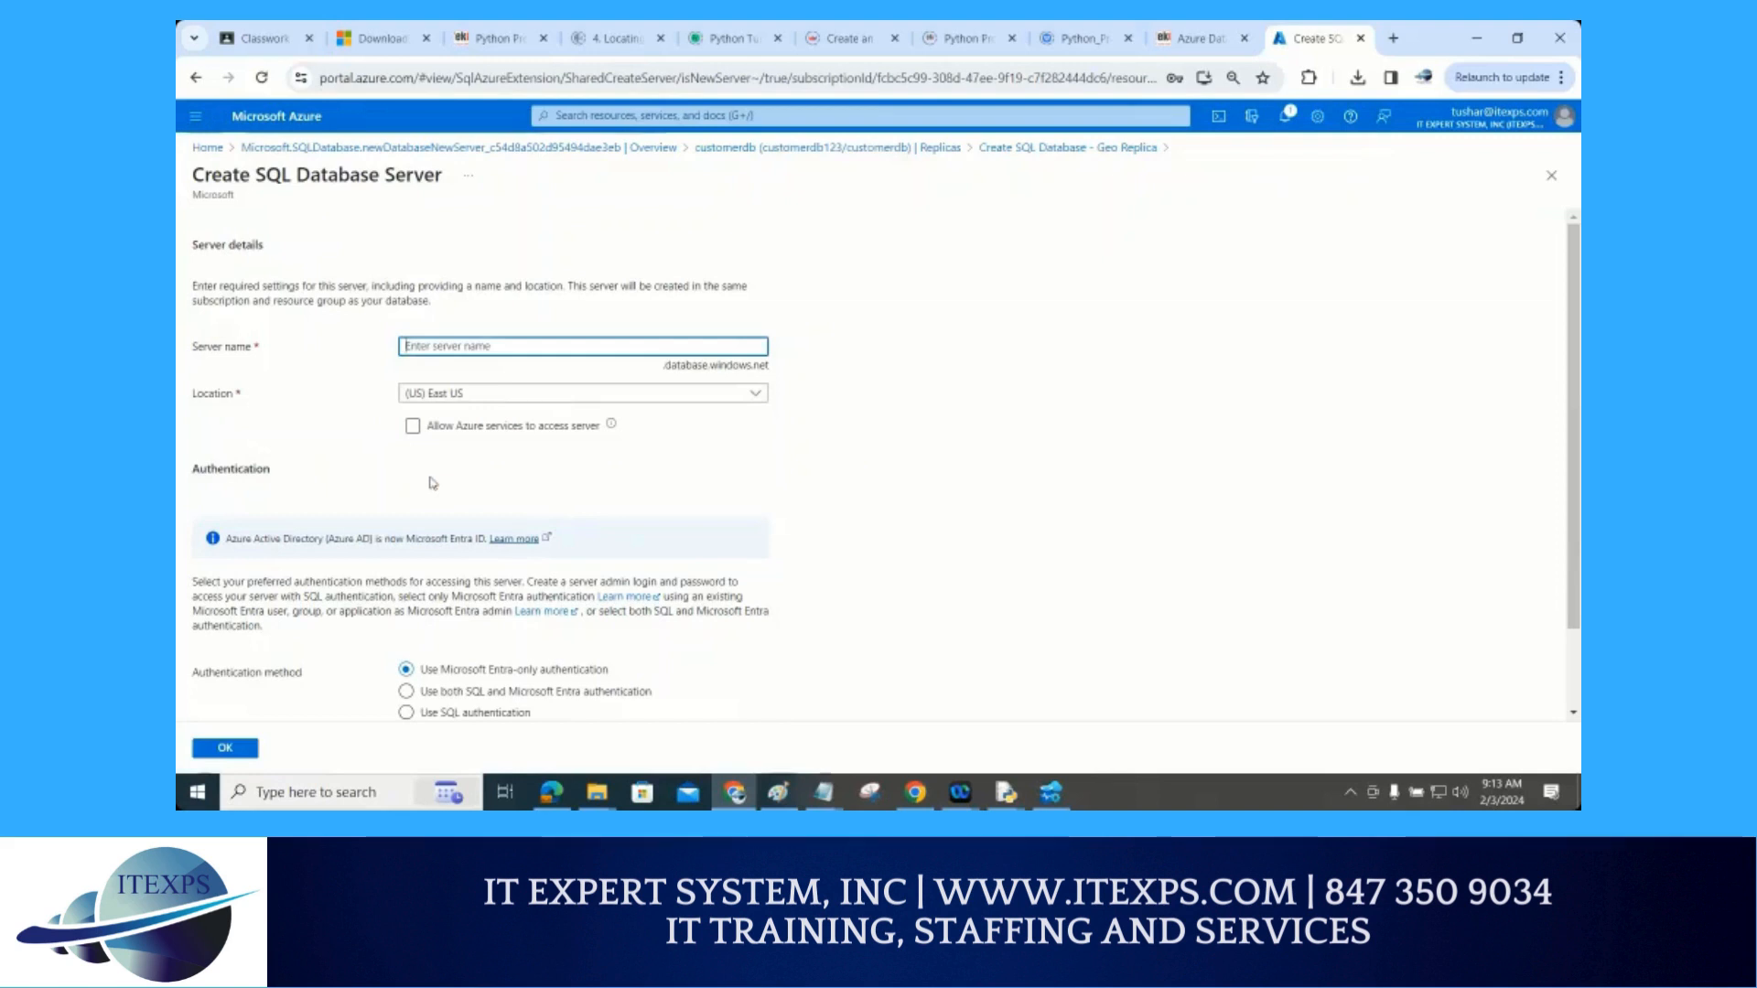
Name the new server customerdbreplica, reusing the customerdb name copied from the data.txt notes
left_click(823, 792)
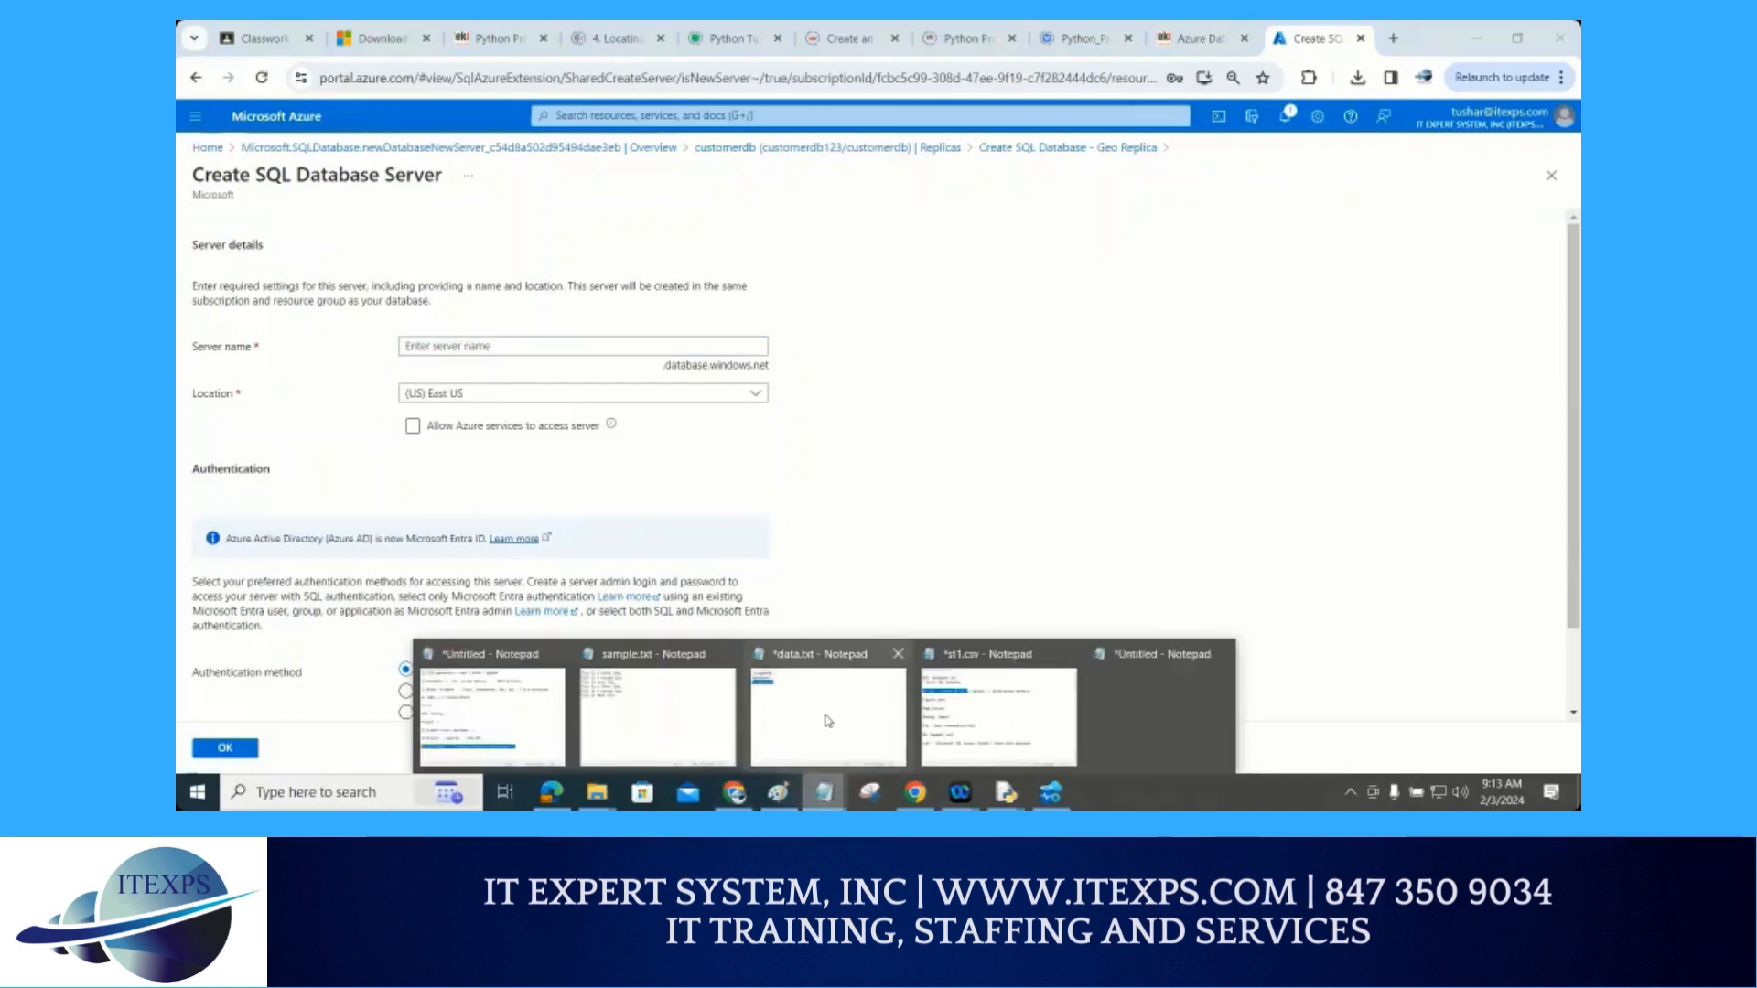
left_click(829, 721)
left_click_drag(910, 538, 782, 538)
key("ctrl+c")
left_click(455, 344)
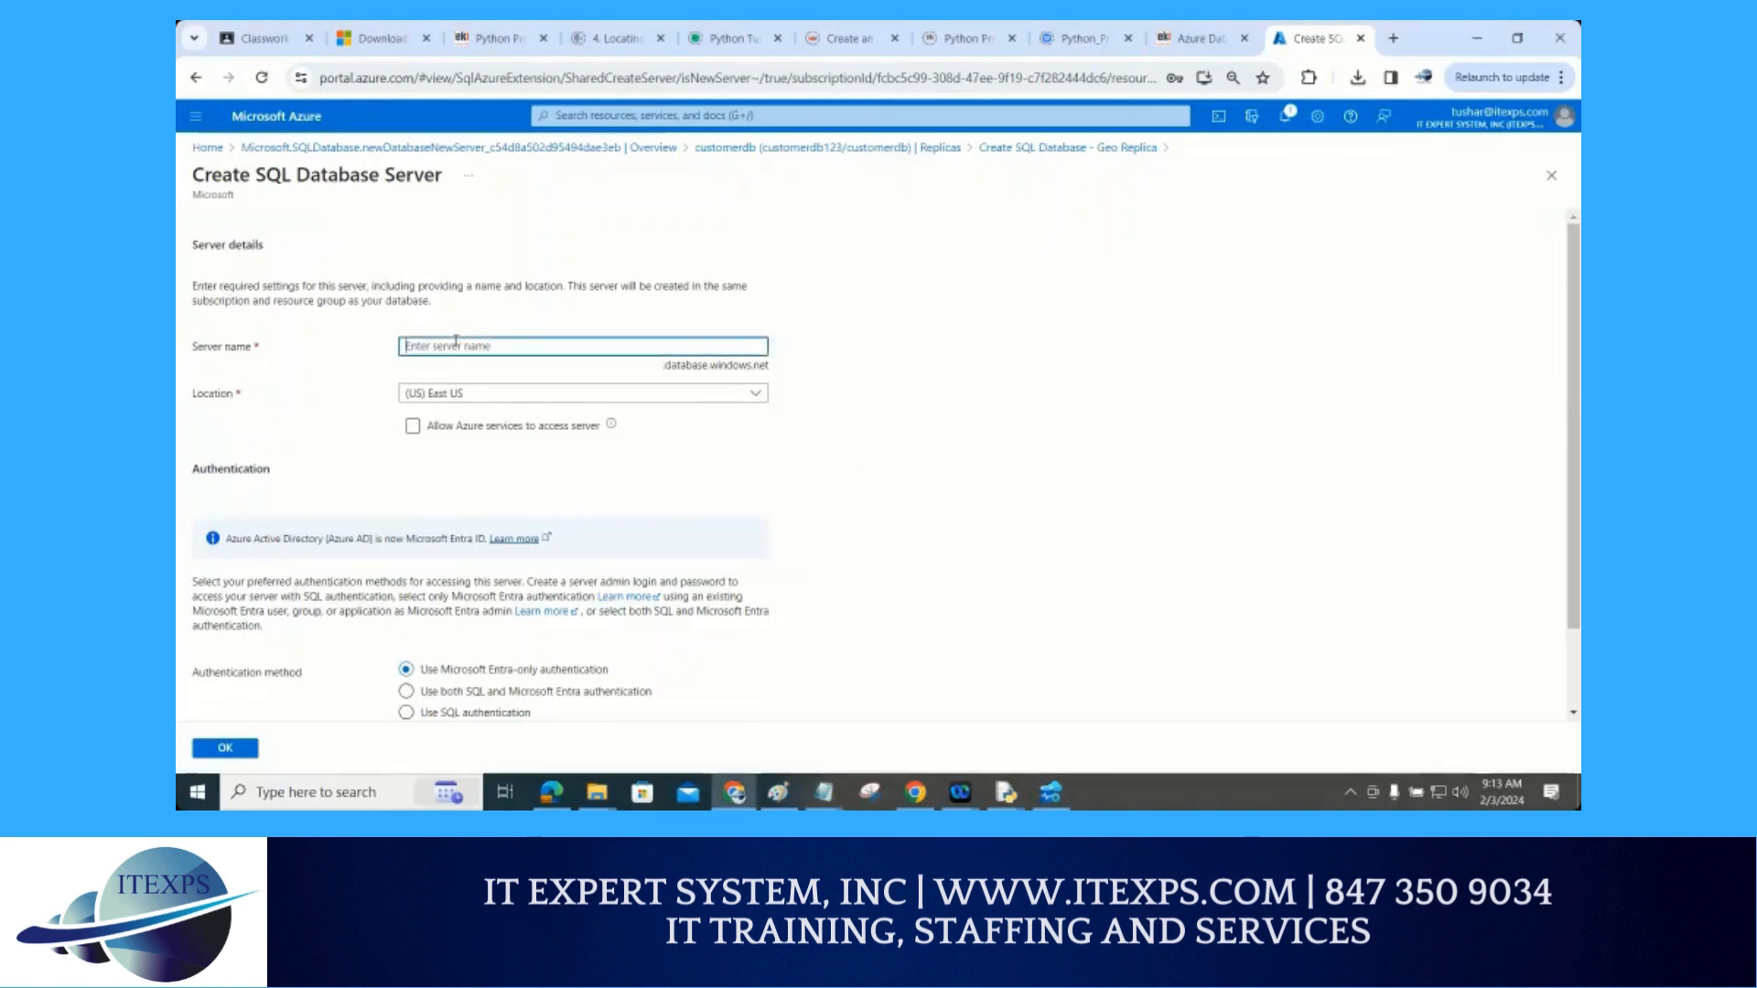
key("ctrl+v")
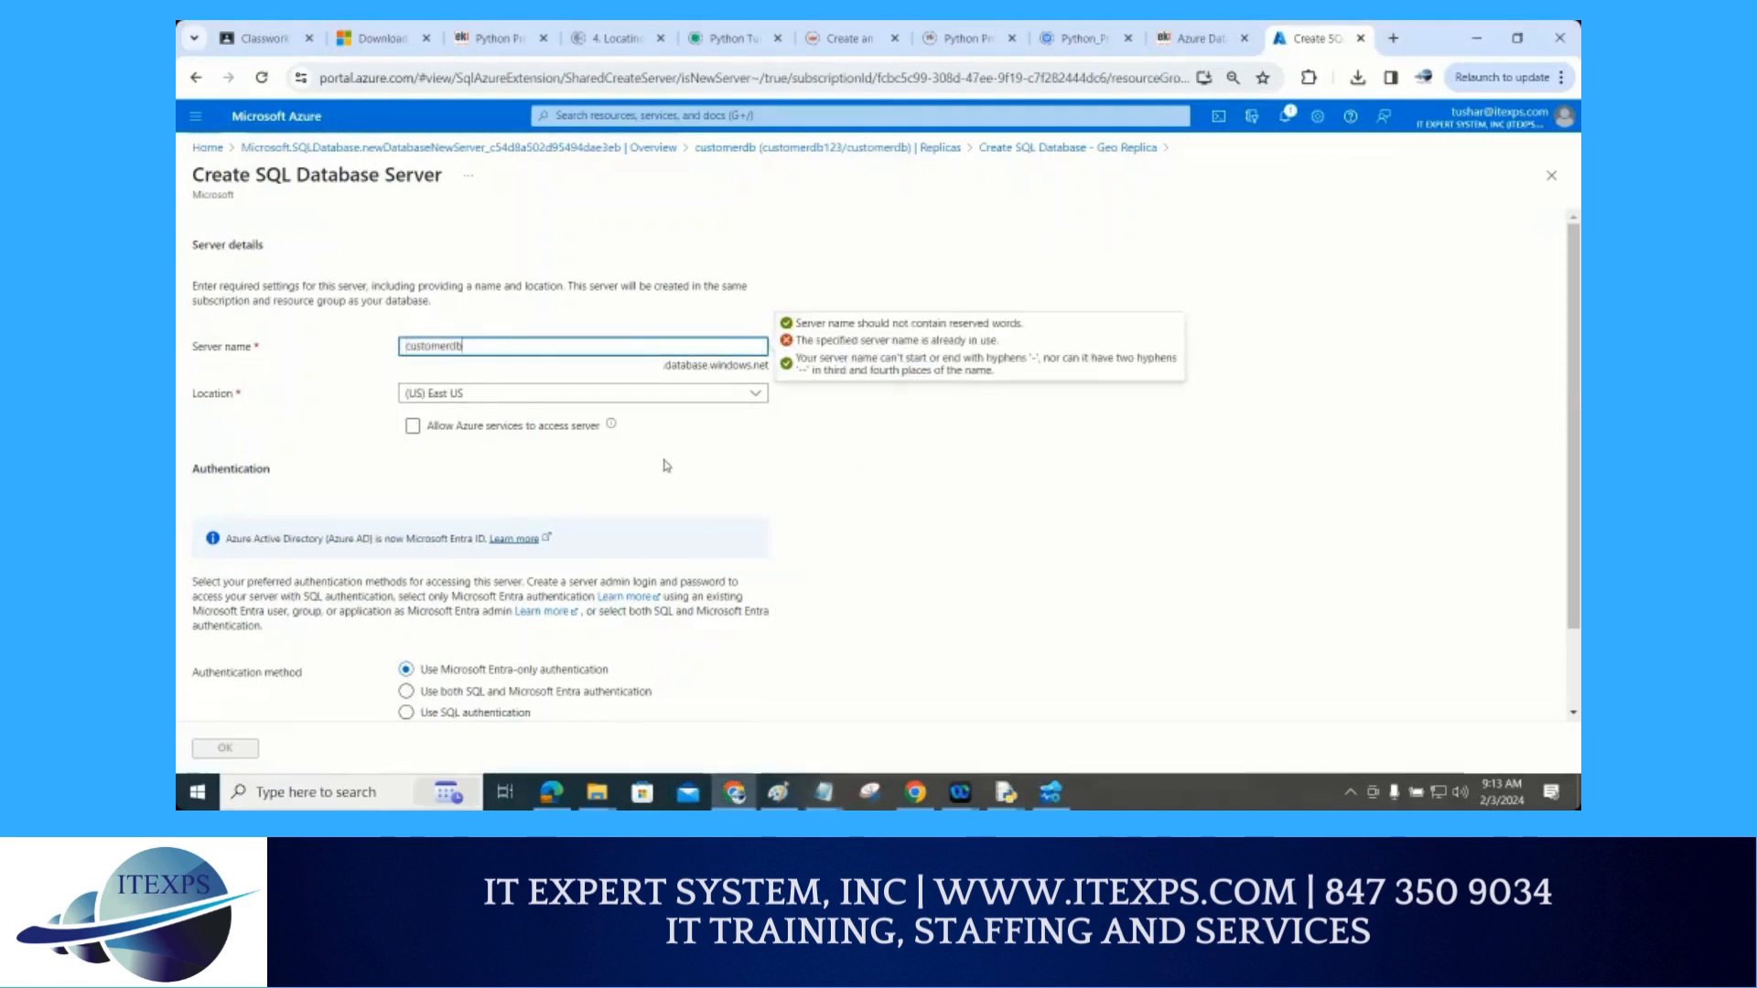
type("replica")
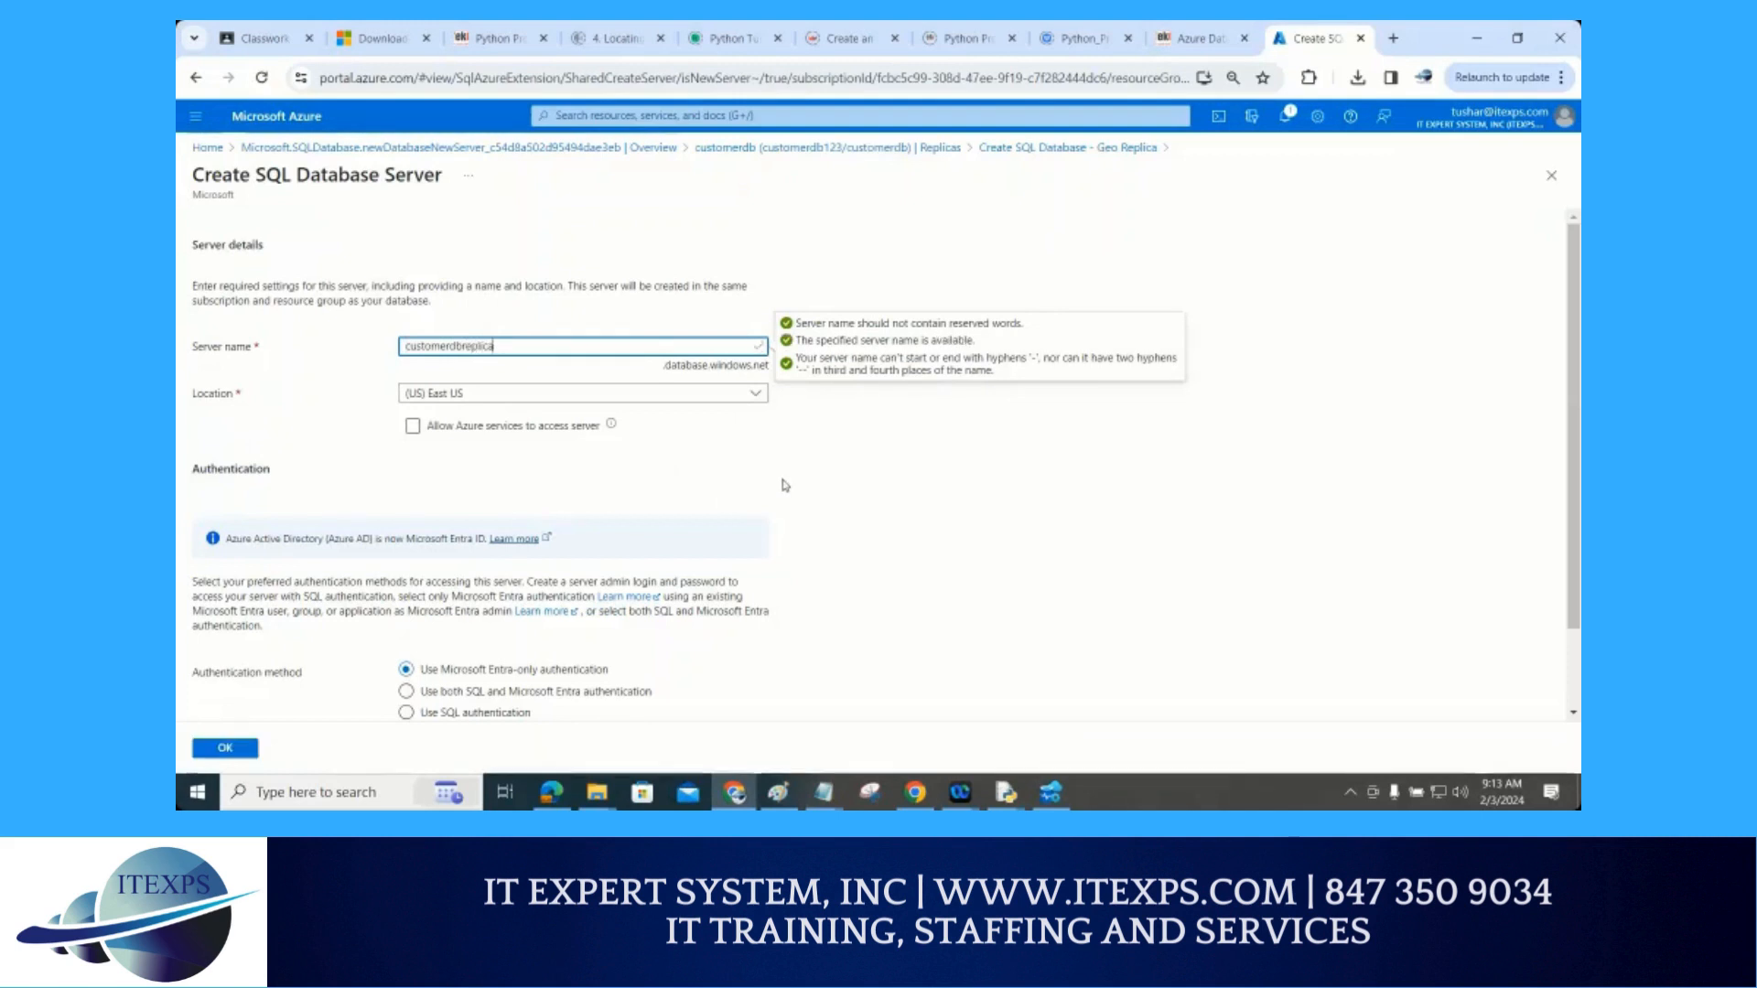
left_click(704, 447)
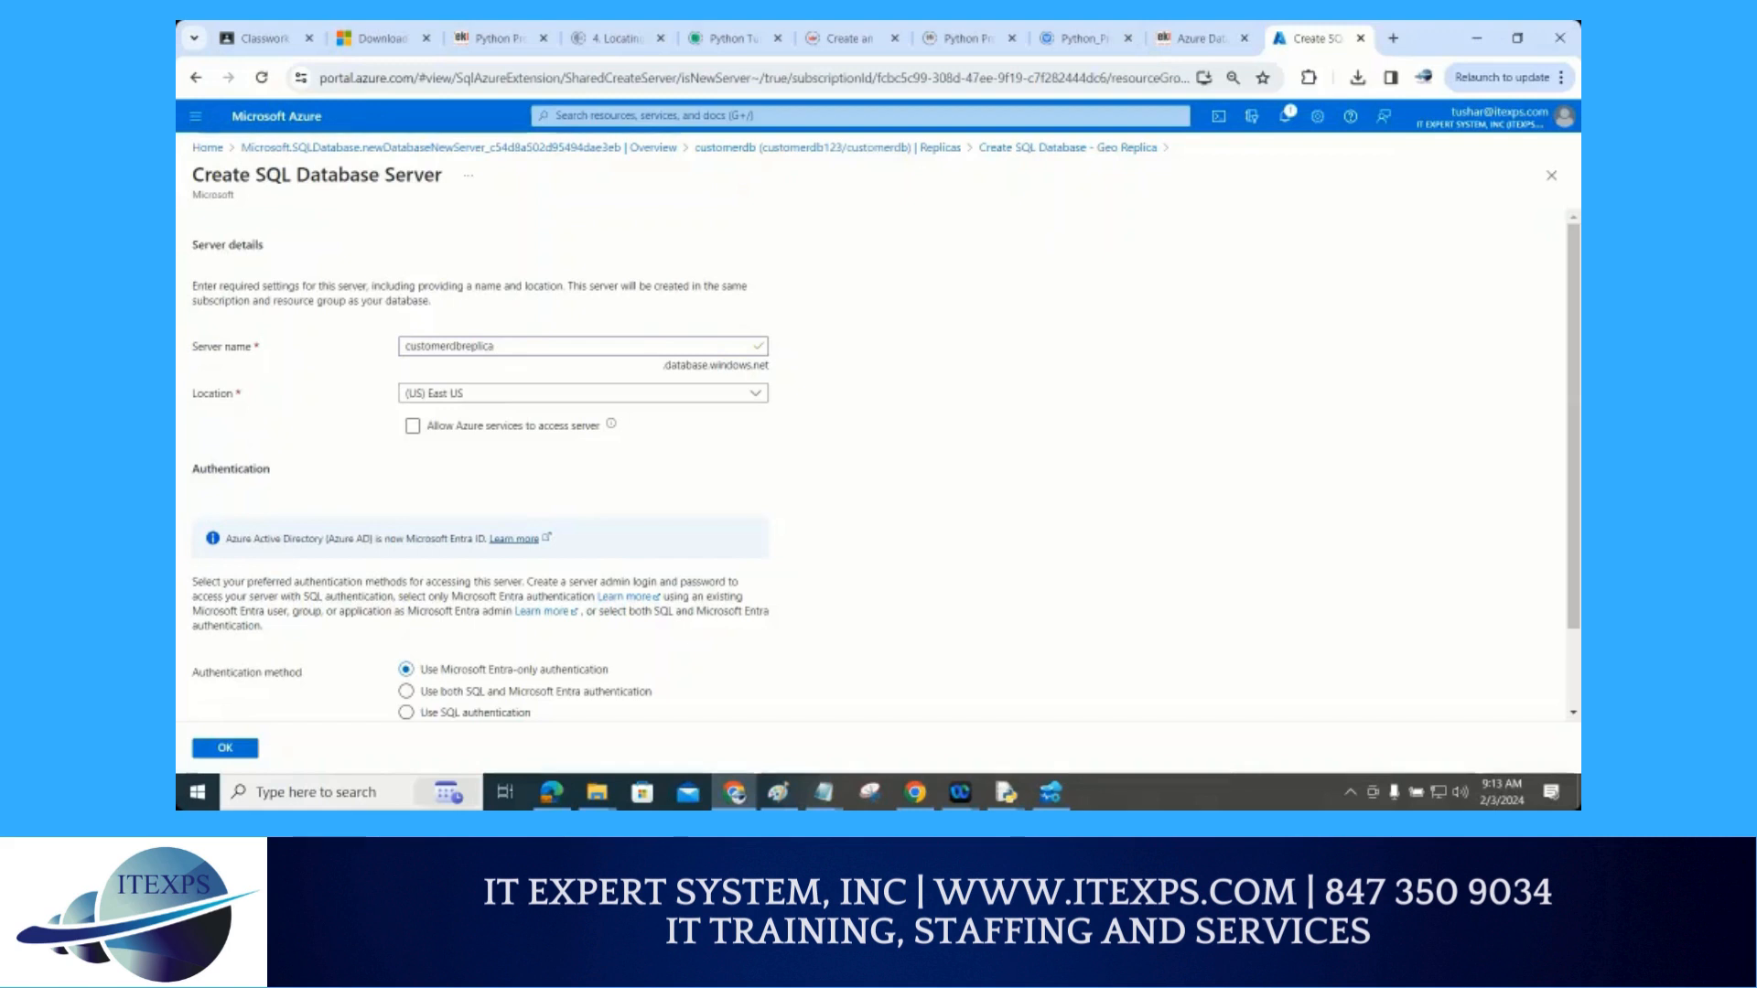
Set the location of the new customerdbreplica server to (US) West US 2
left_click(489, 364)
left_click_drag(463, 346, 615, 353)
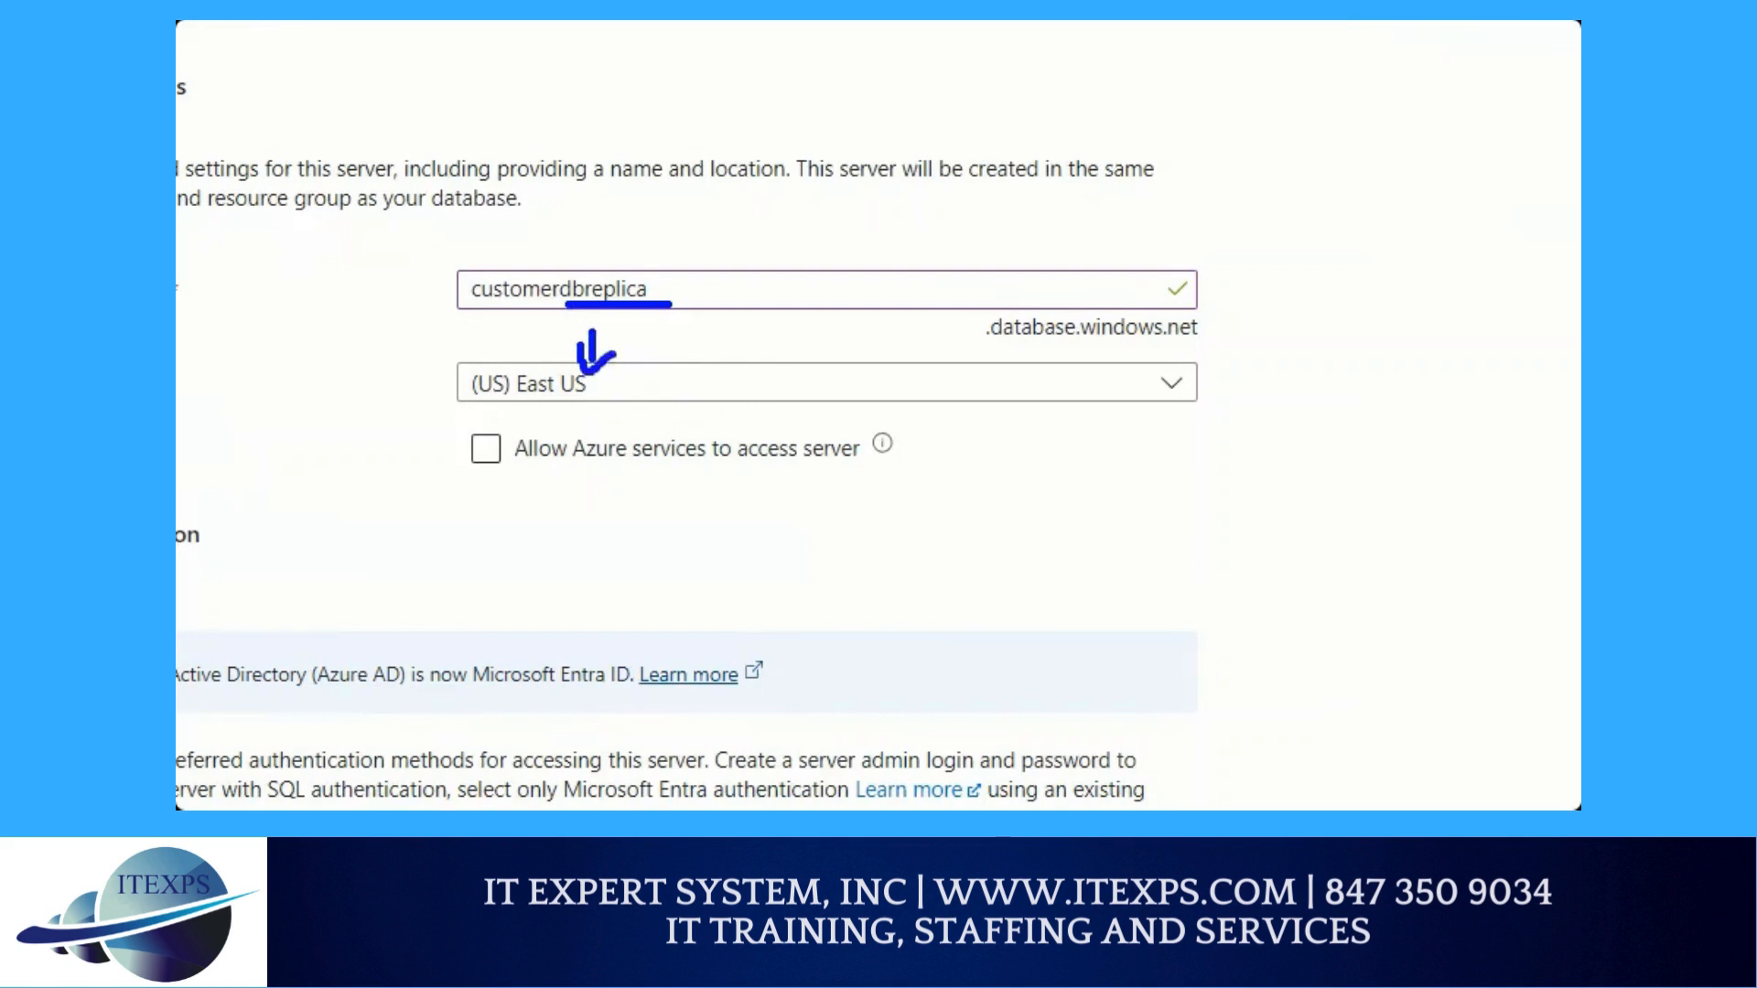
left_click(628, 395)
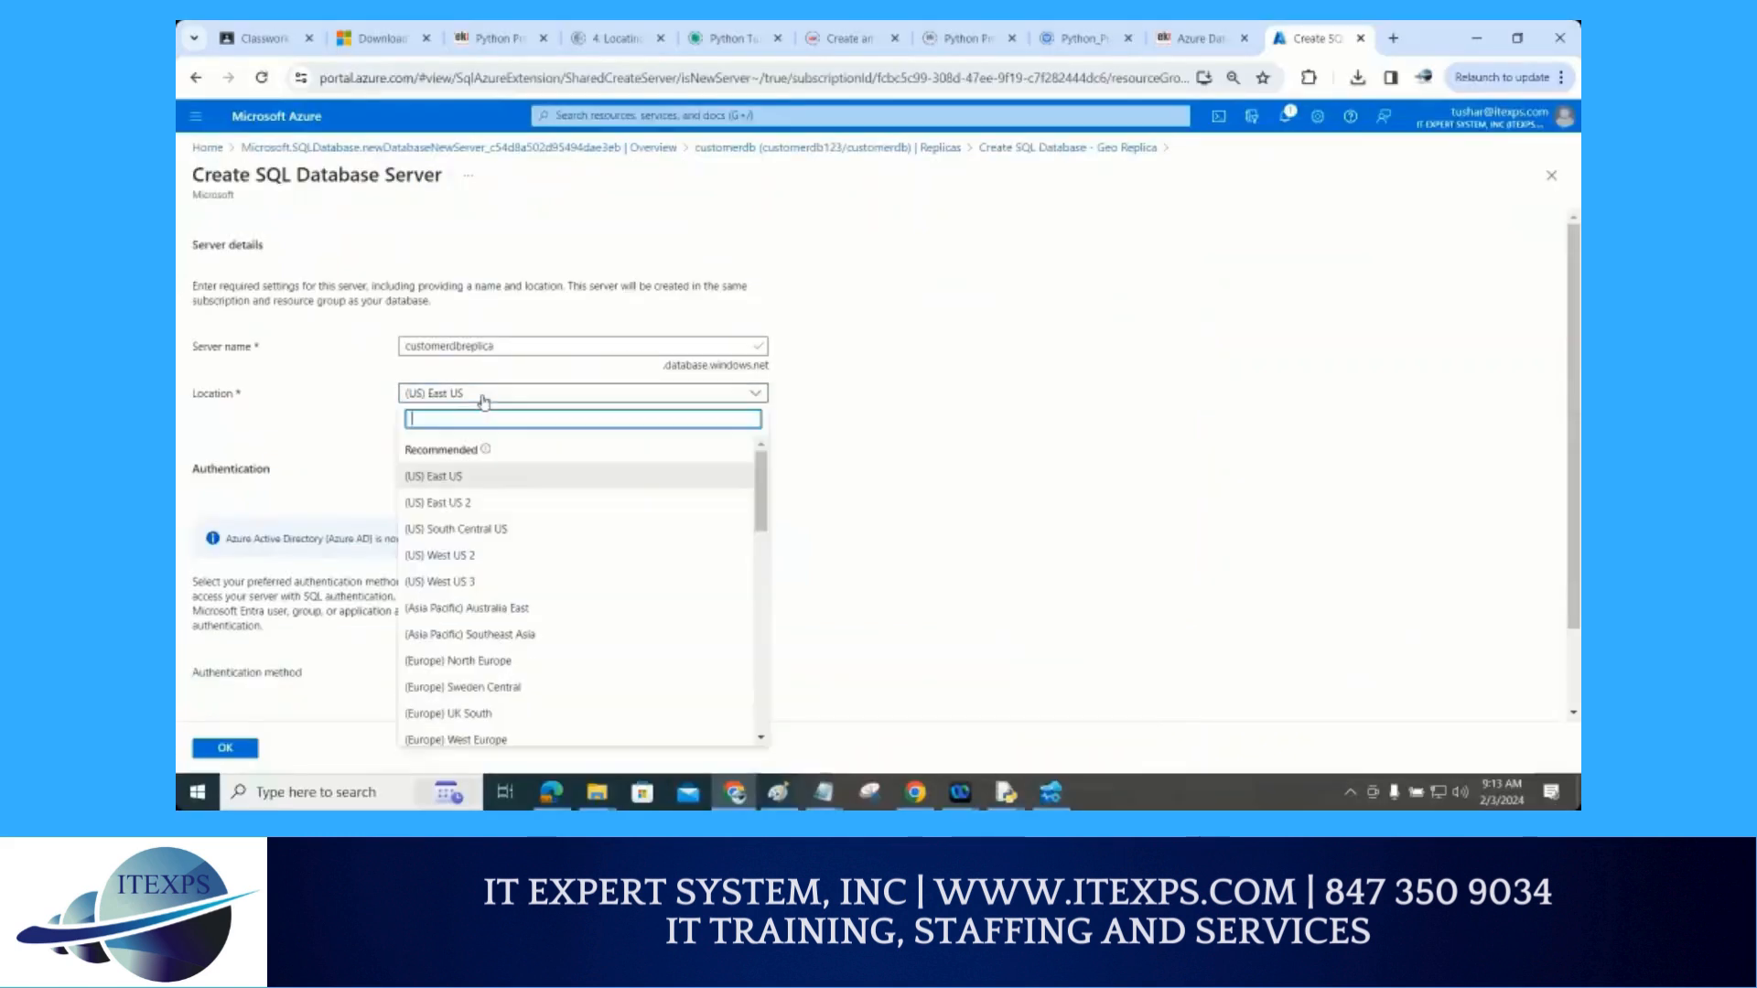
left_click(464, 556)
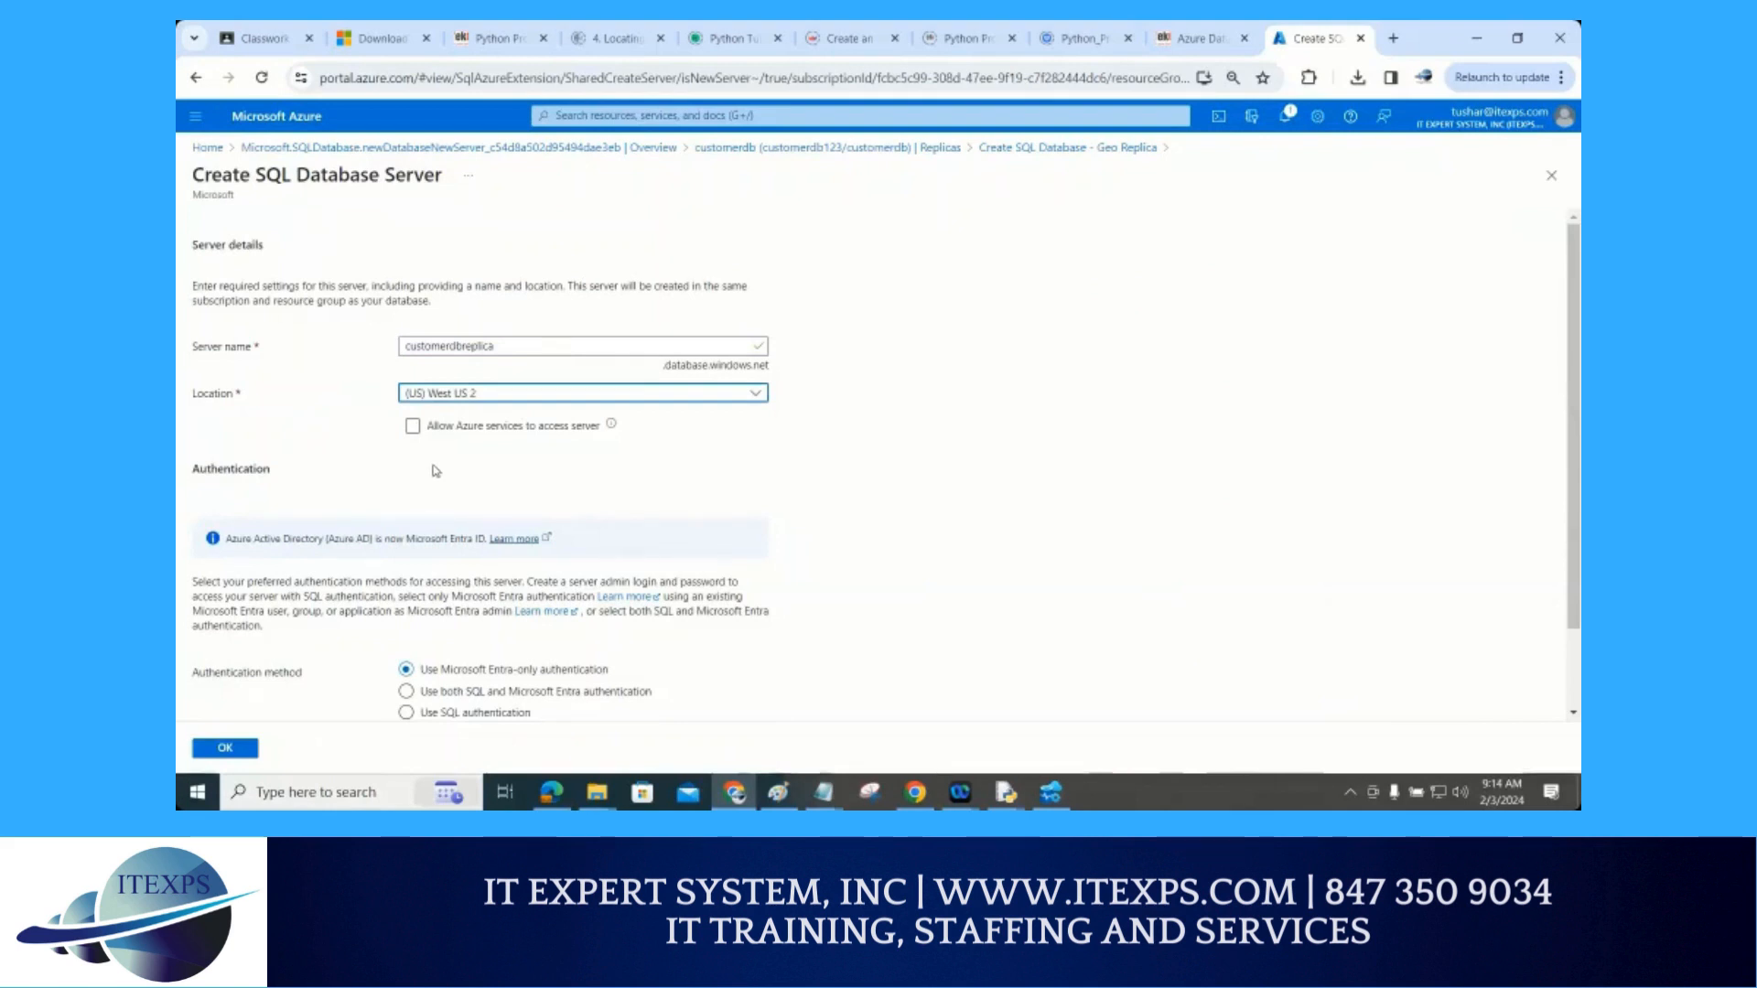
Set the new server's authentication method to Use SQL authentication
scroll(432, 469, "down", 1)
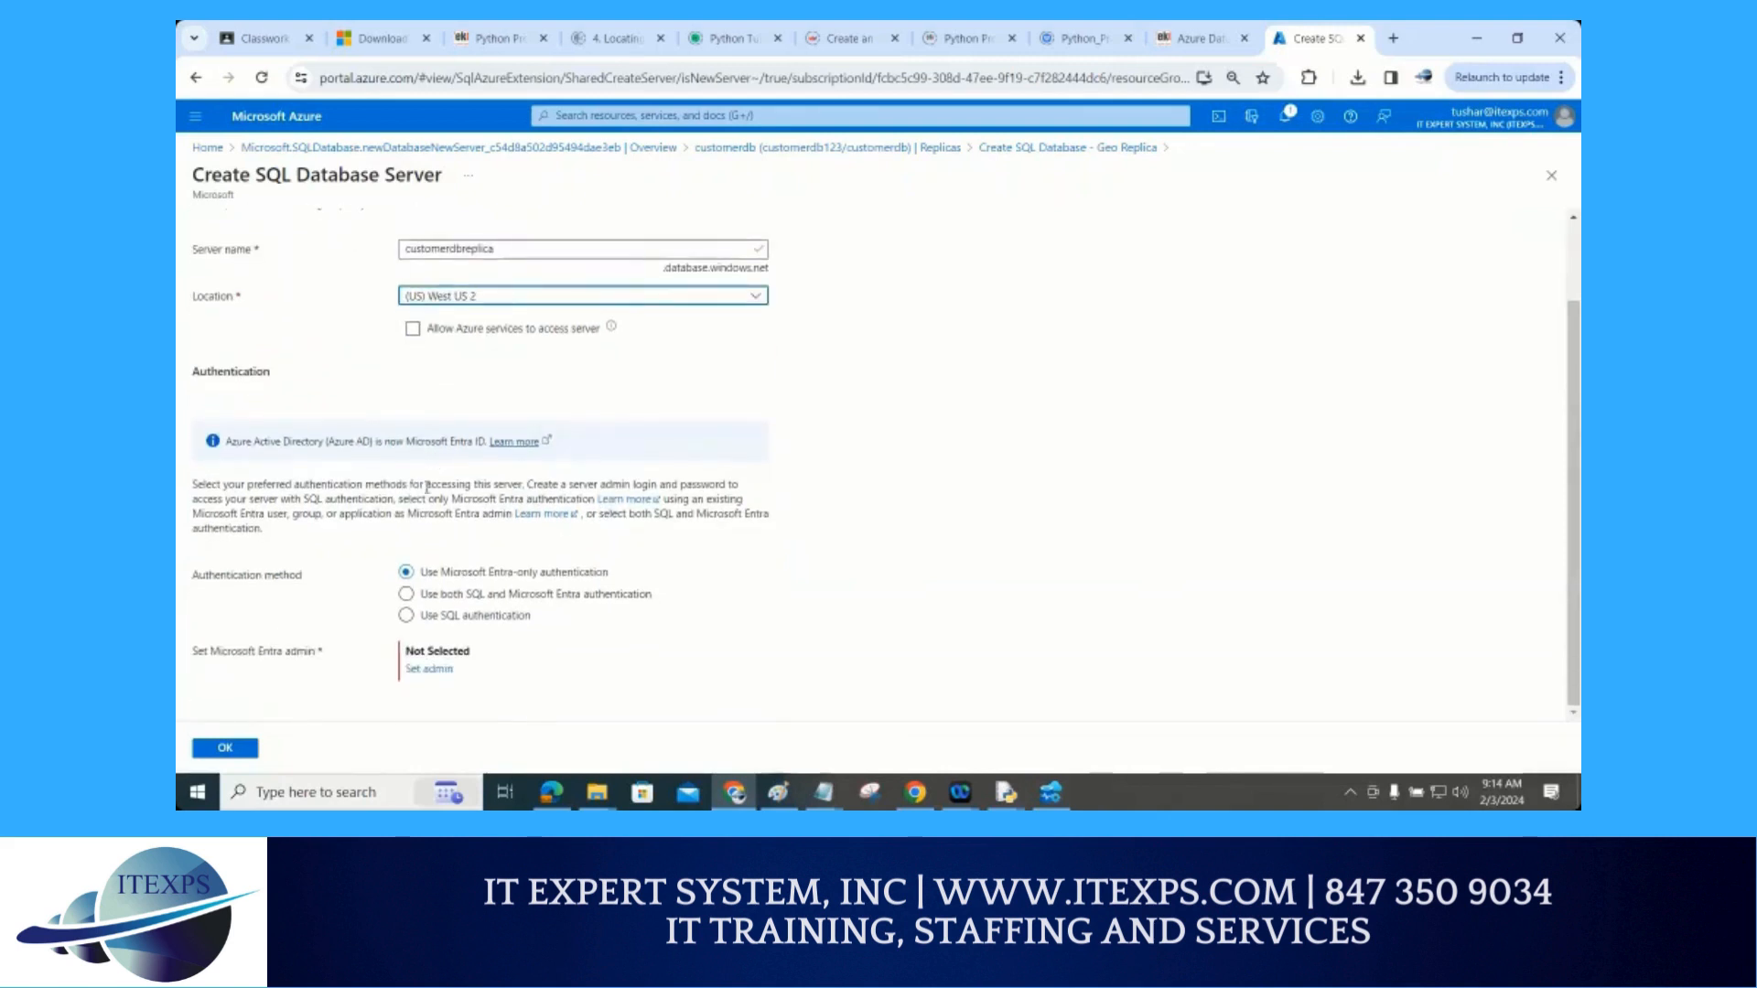
left_click(405, 616)
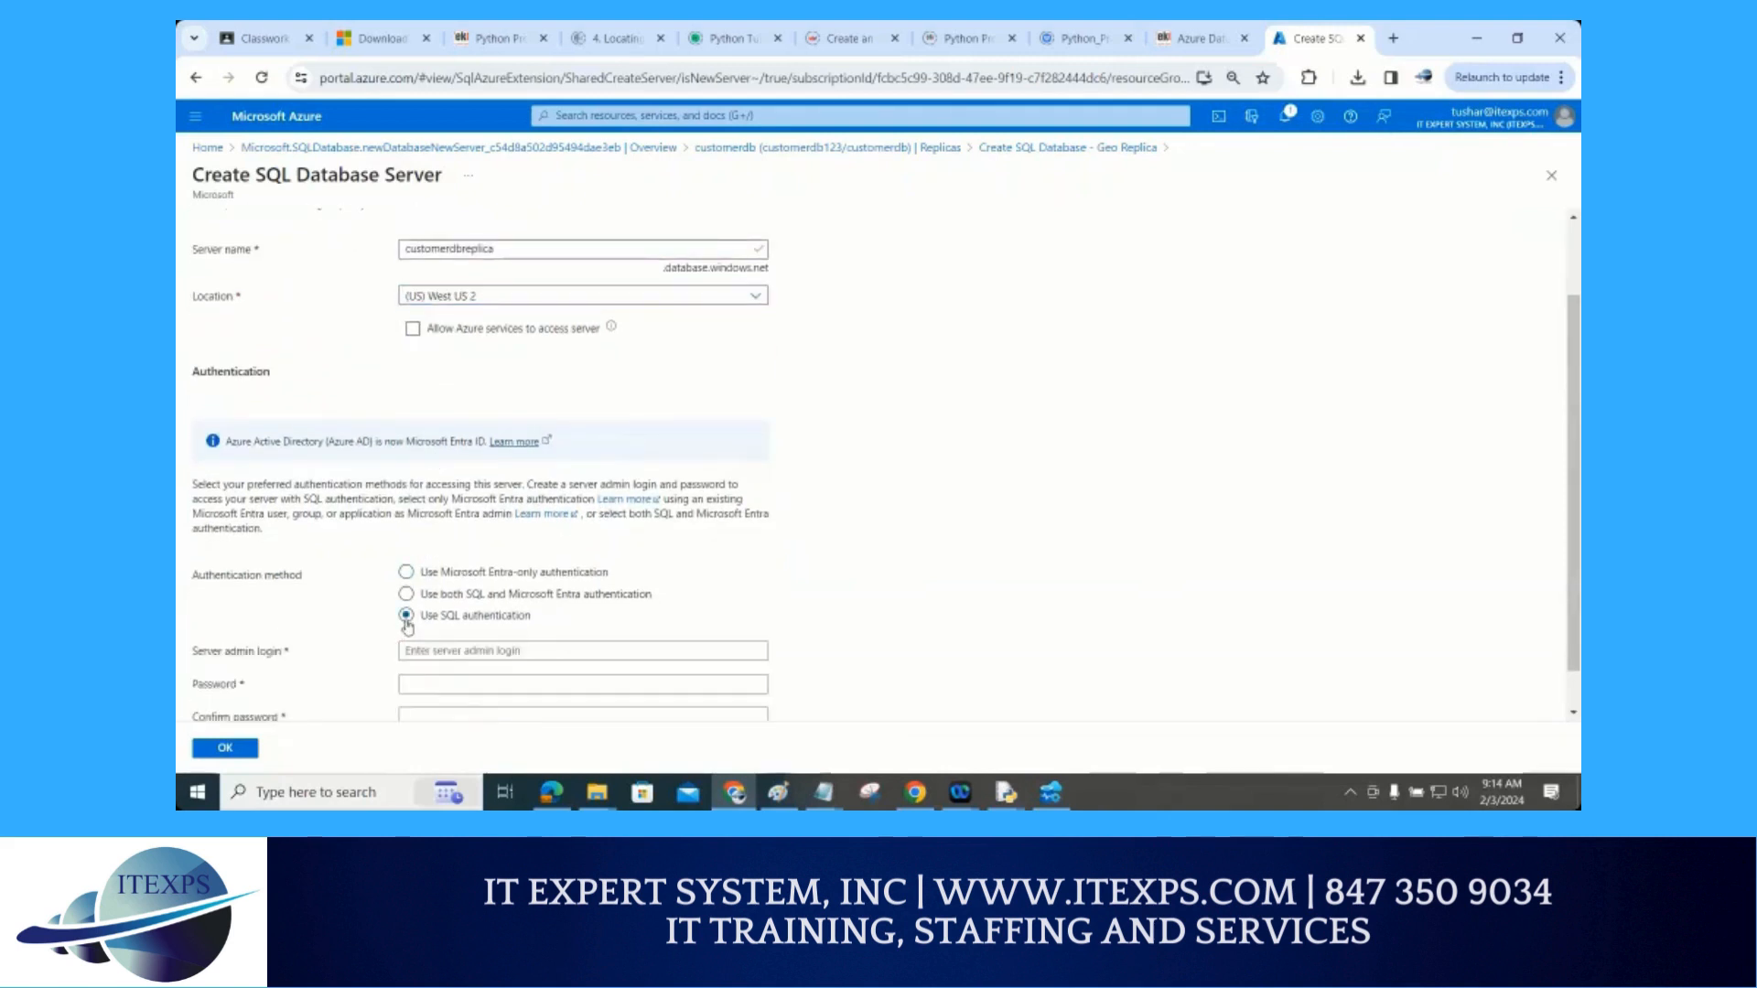
scroll(407, 626, "down", 1)
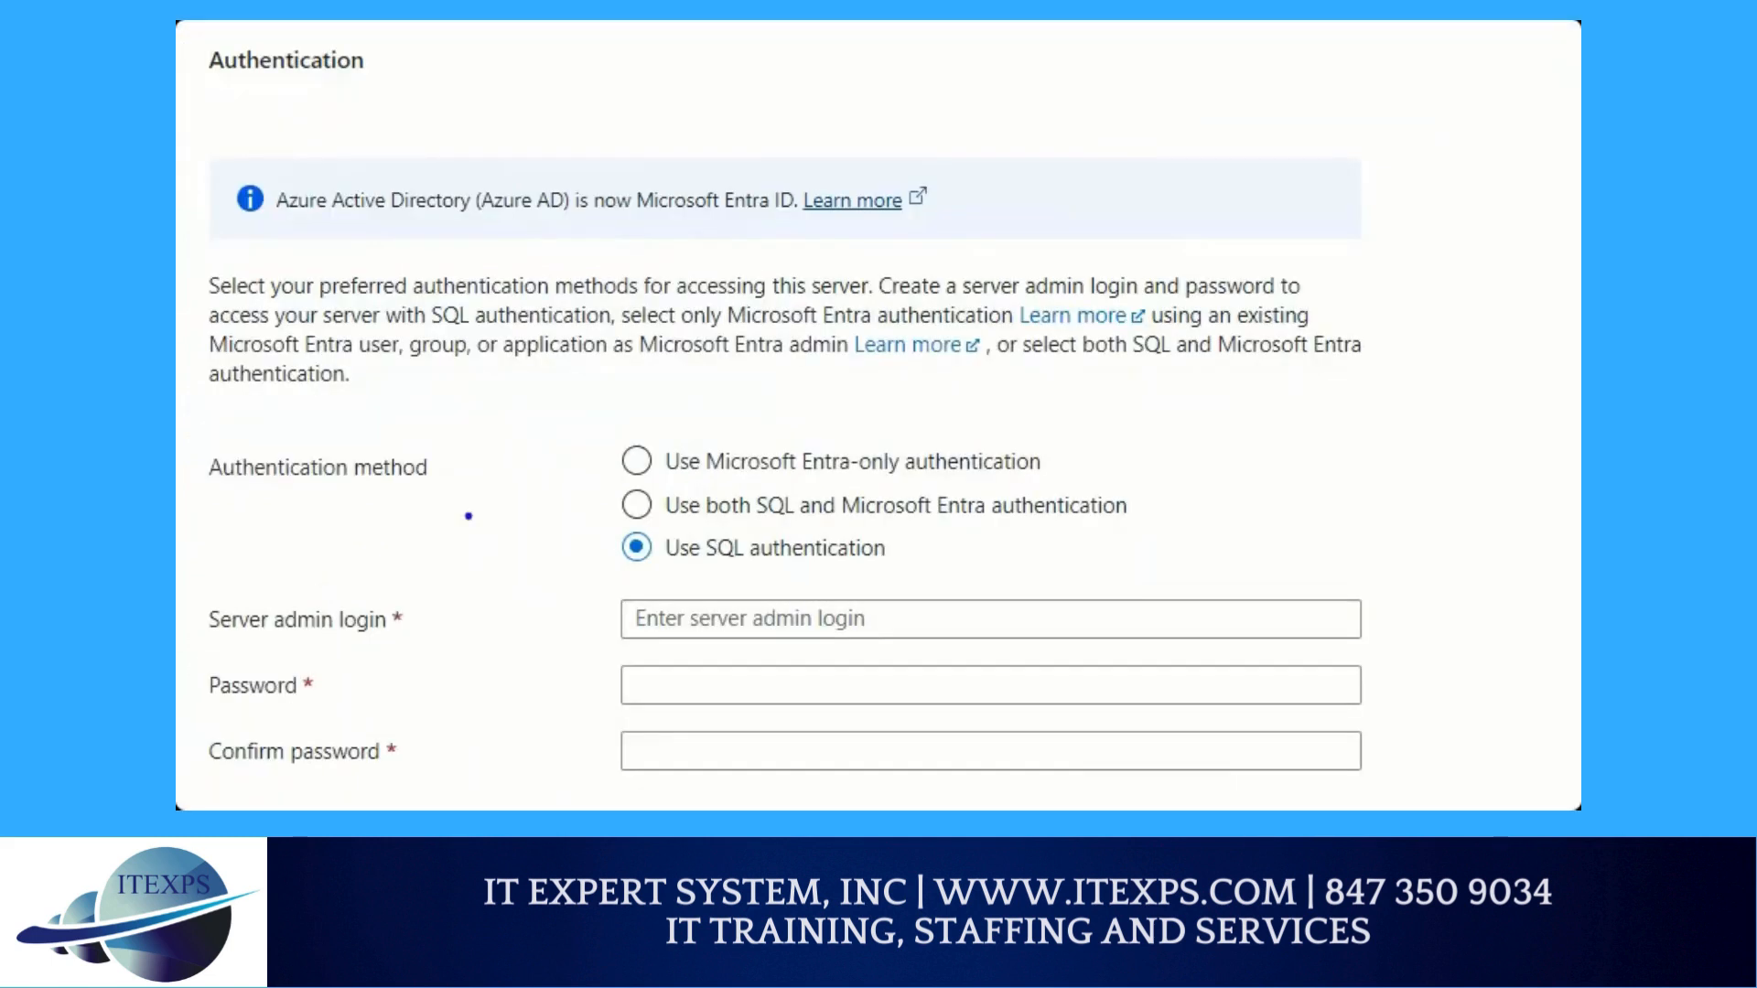
mouse_move(481, 433)
left_mouse_down()
mouse_move(629, 545)
mouse_move(608, 557)
left_mouse_up()
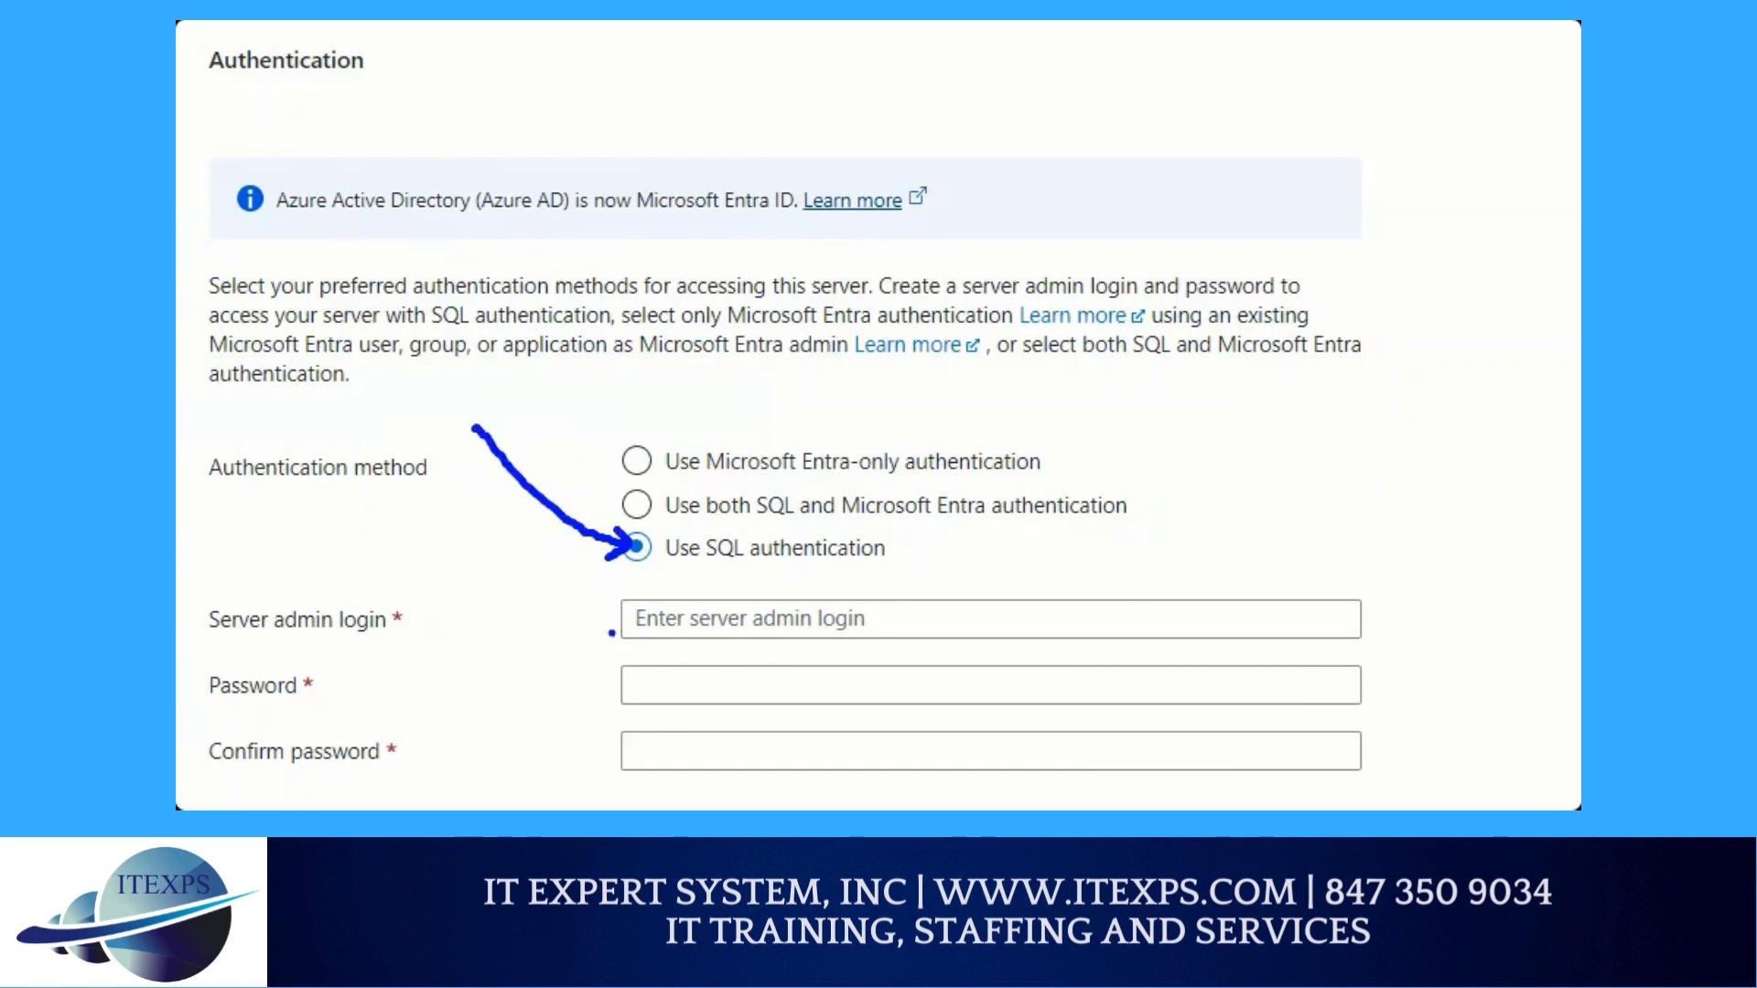
Copy the login name from the data.txt notes and enter testazure as the server admin login
mouse_move(824, 792)
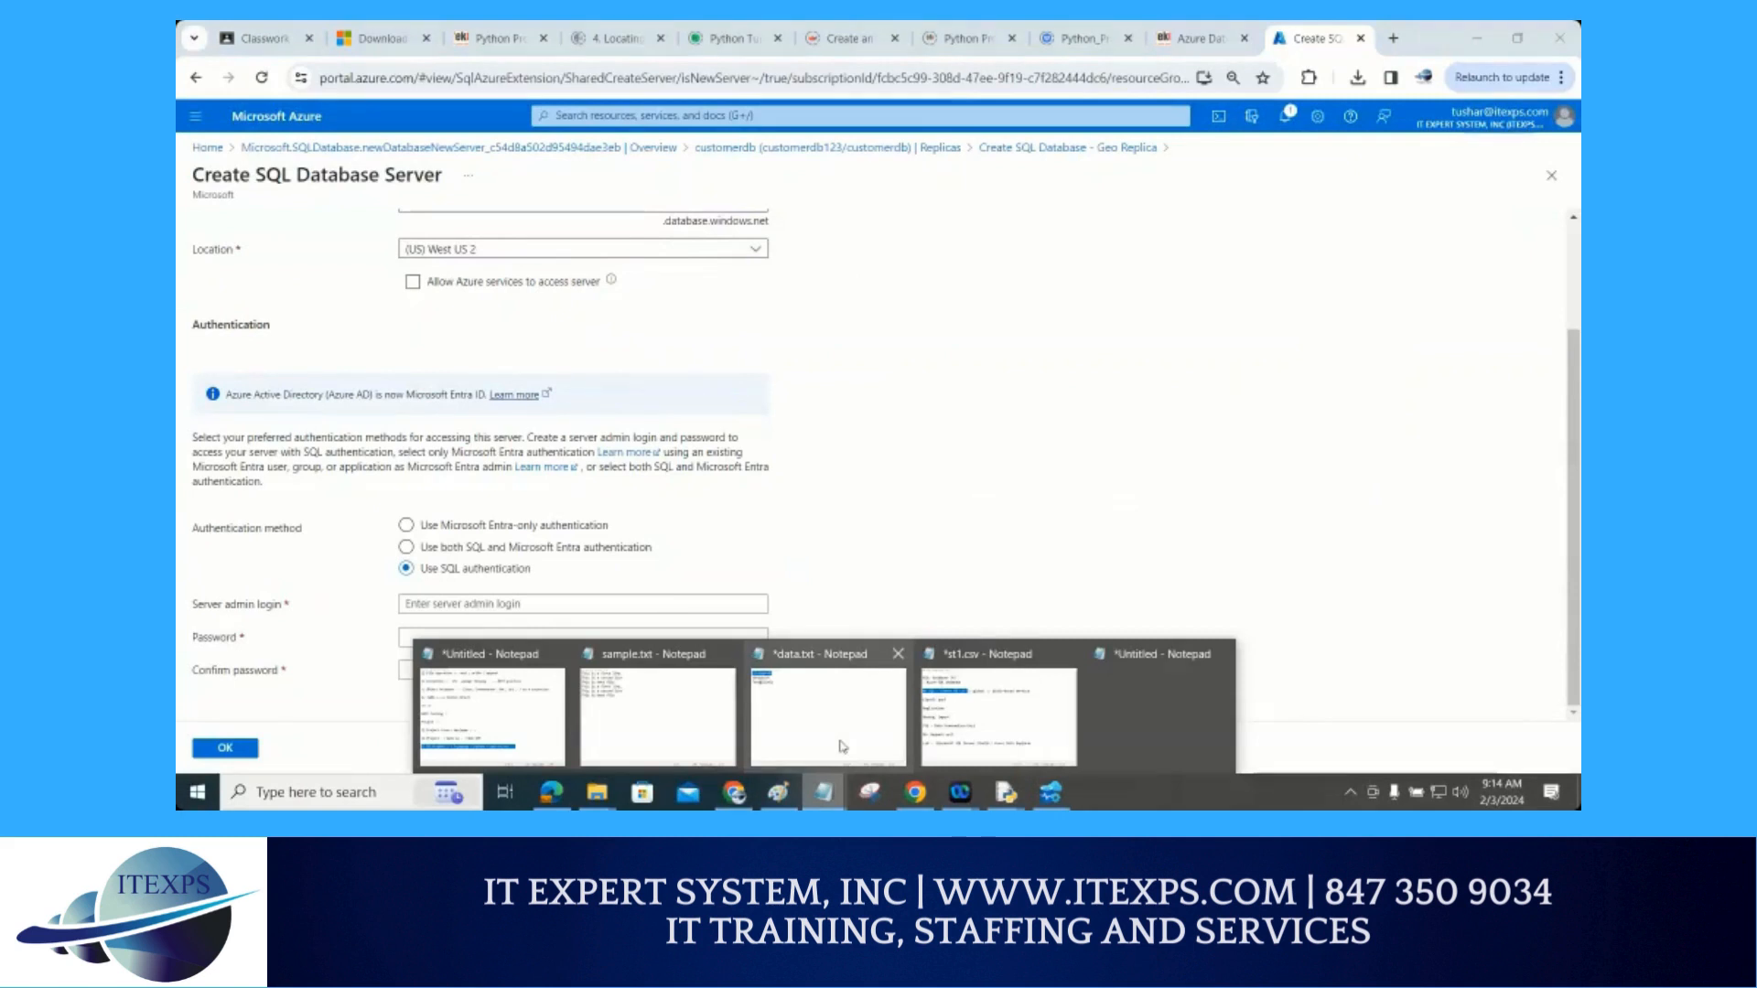
left_click(843, 746)
left_click_drag(895, 565, 773, 574)
key("ctrl+c")
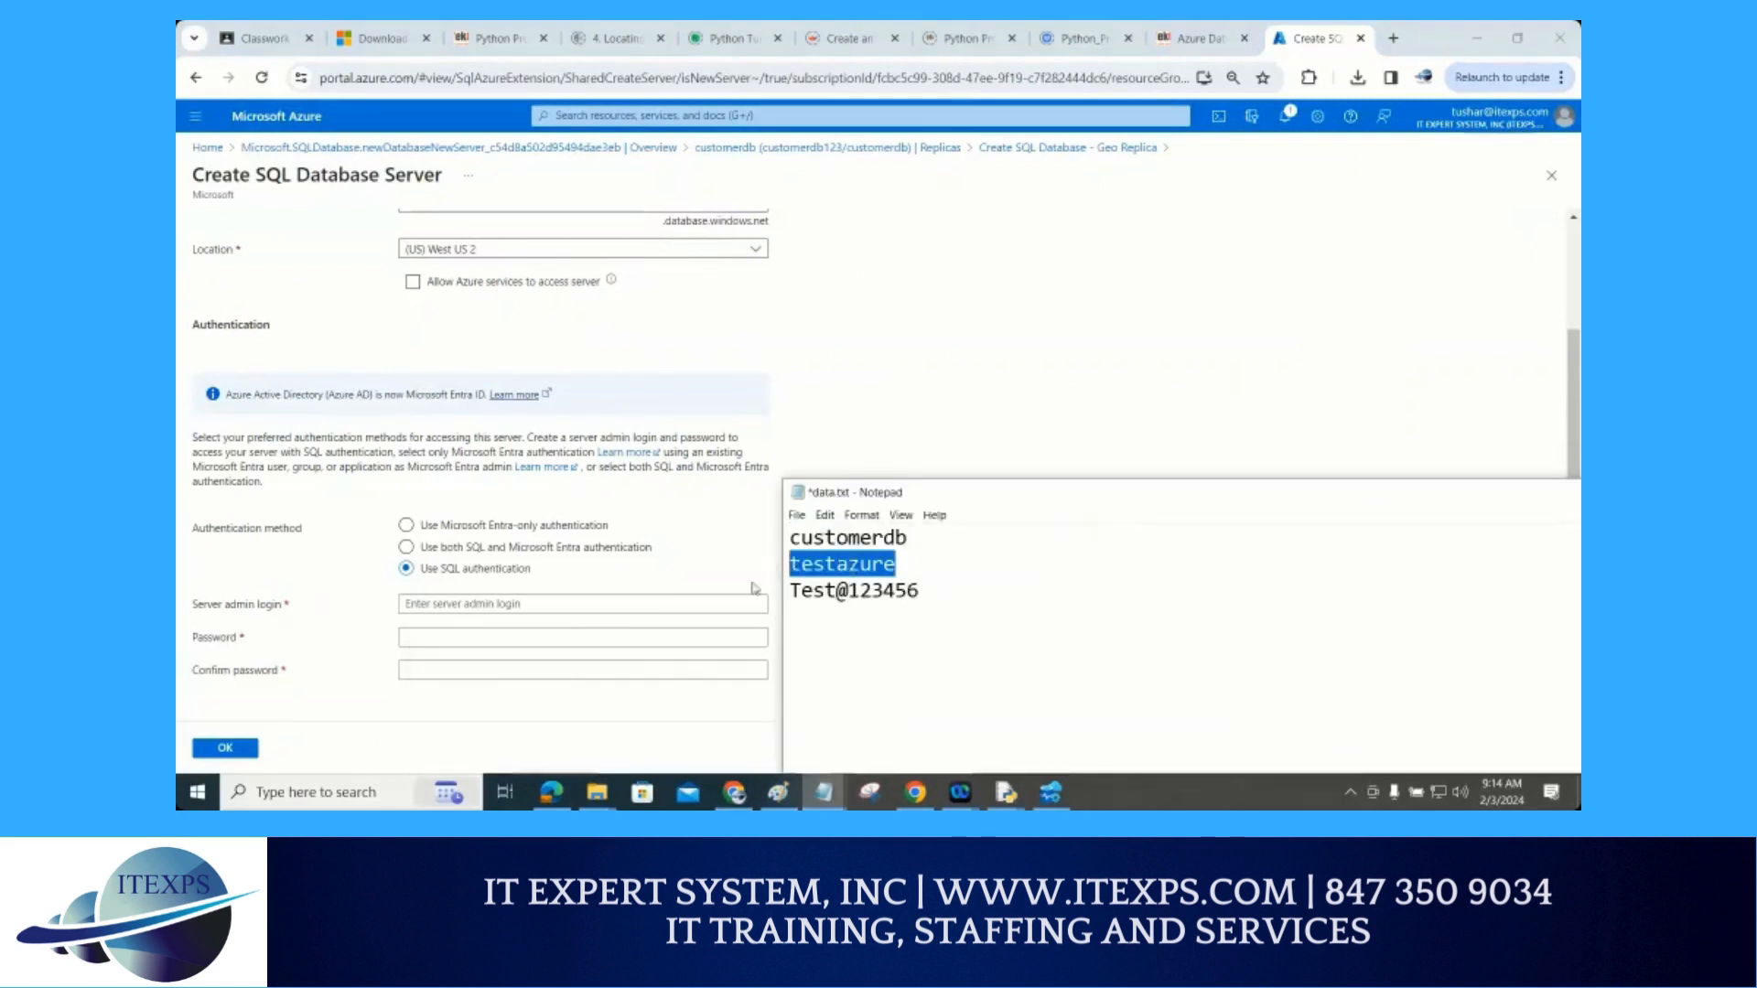
left_click(437, 609)
key("ctrl+v")
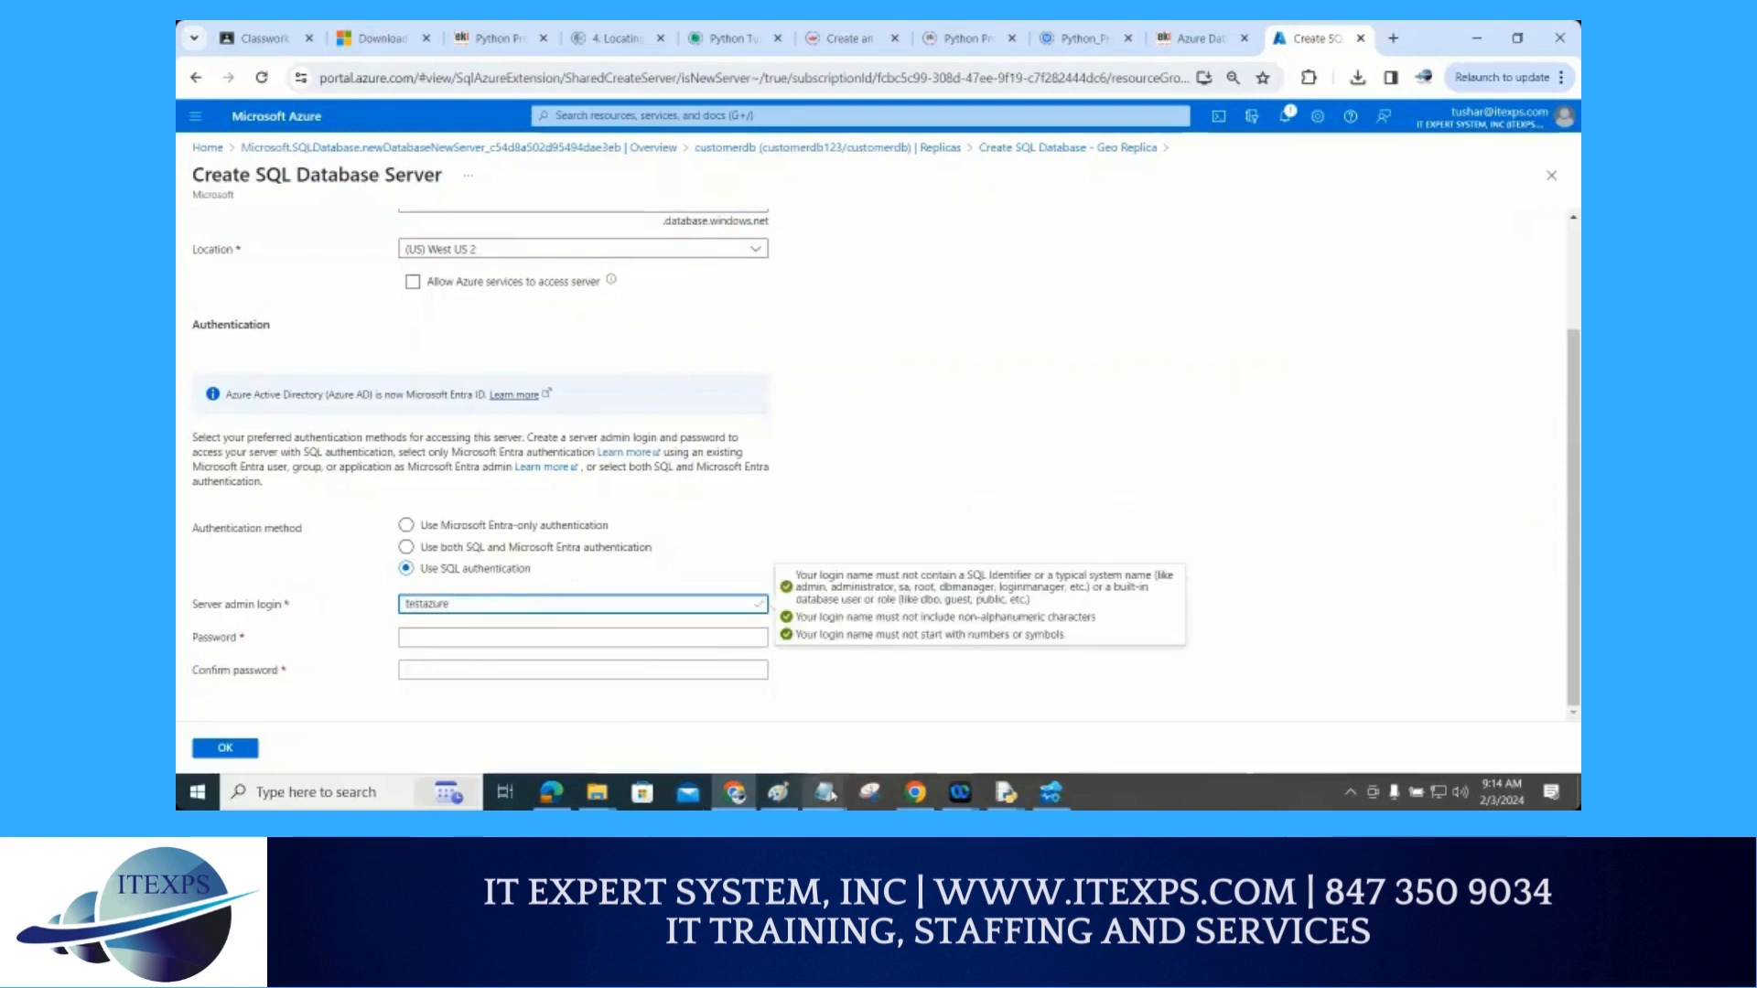
Copy the admin password from the data.txt notes and enter it in the Password and Confirm password fields
mouse_move(825, 792)
left_click(843, 723)
left_click_drag(921, 591, 772, 599)
key("ctrl+c")
left_click(448, 639)
key("ctrl+v")
left_click(436, 667)
key("ctrl+v")
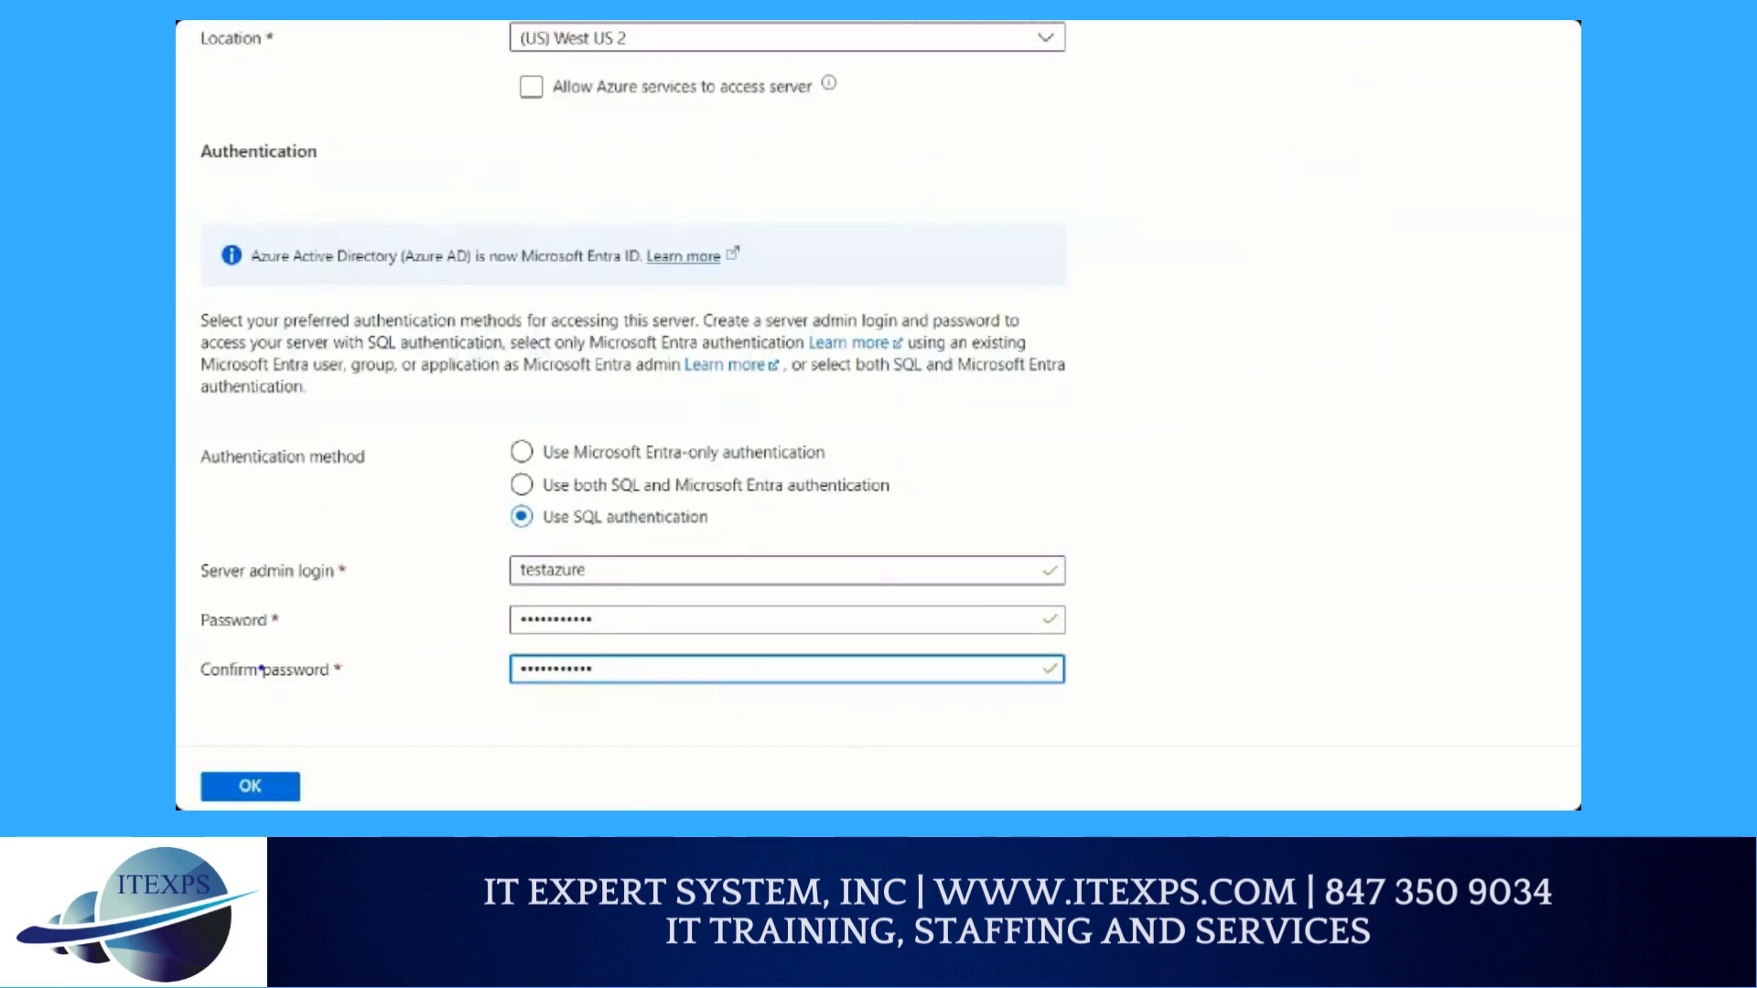
Review the new server's name, location and authentication settings, and return to the geo replica form, discarding the unsaved server
scroll(287, 591, "up", 1)
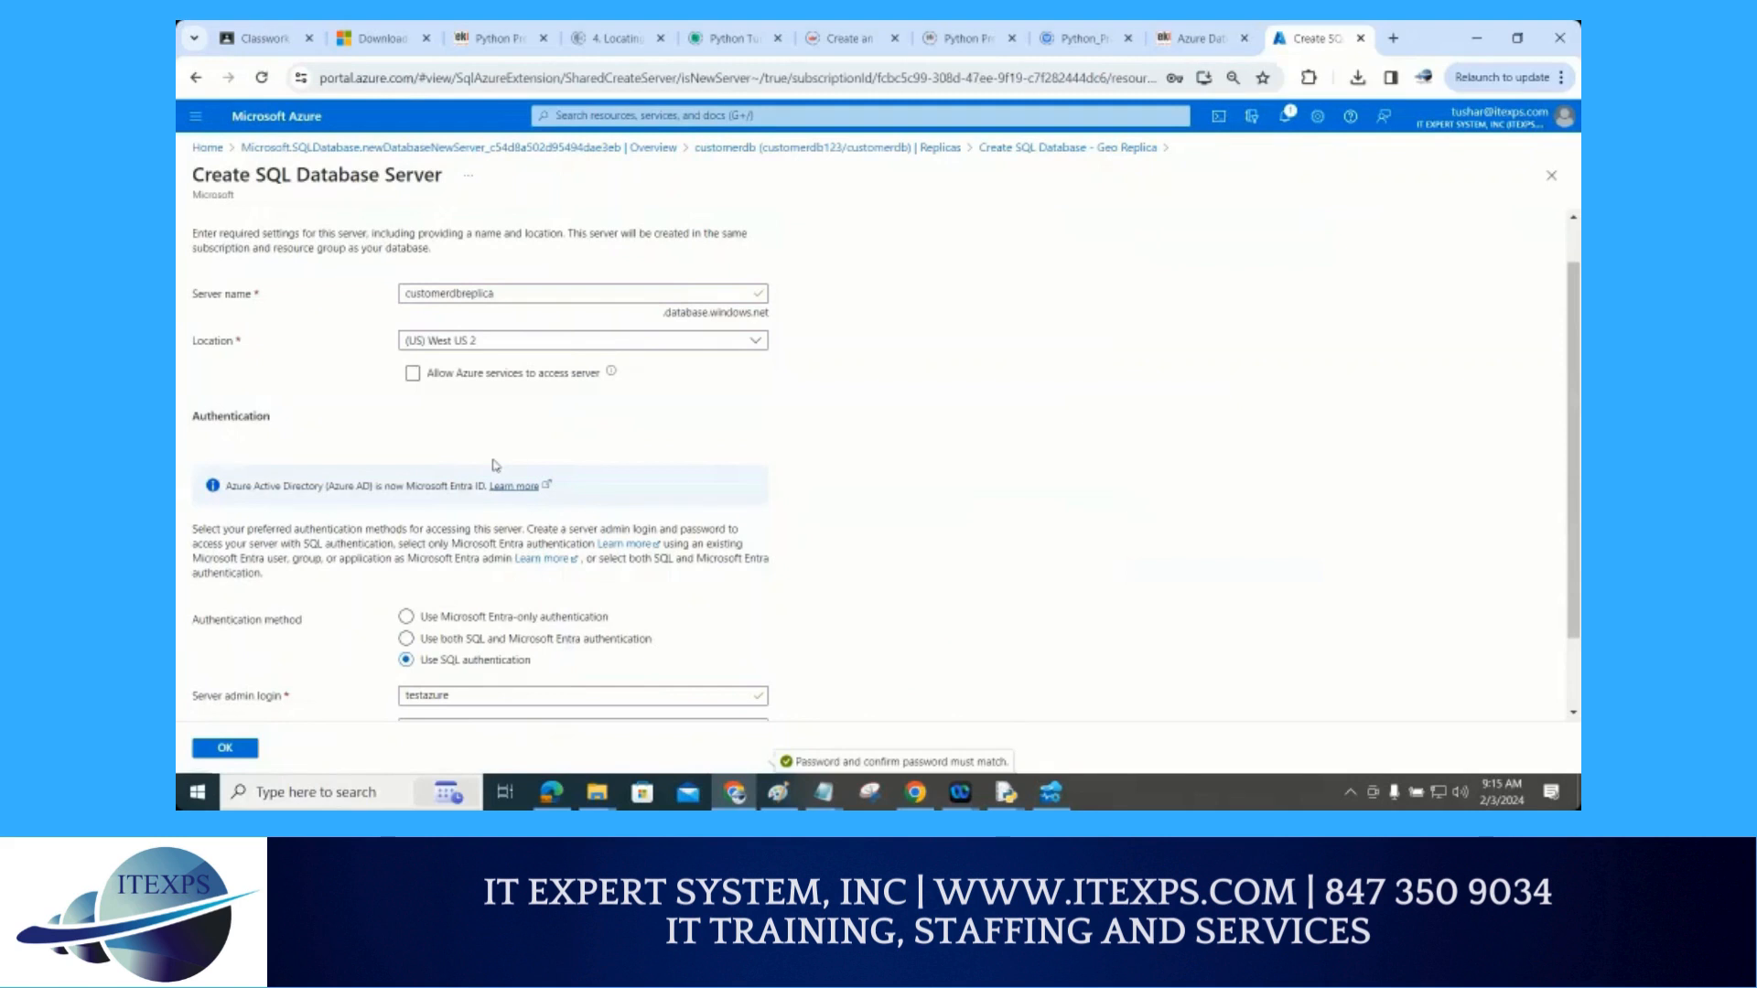
scroll(494, 461, "down", 1)
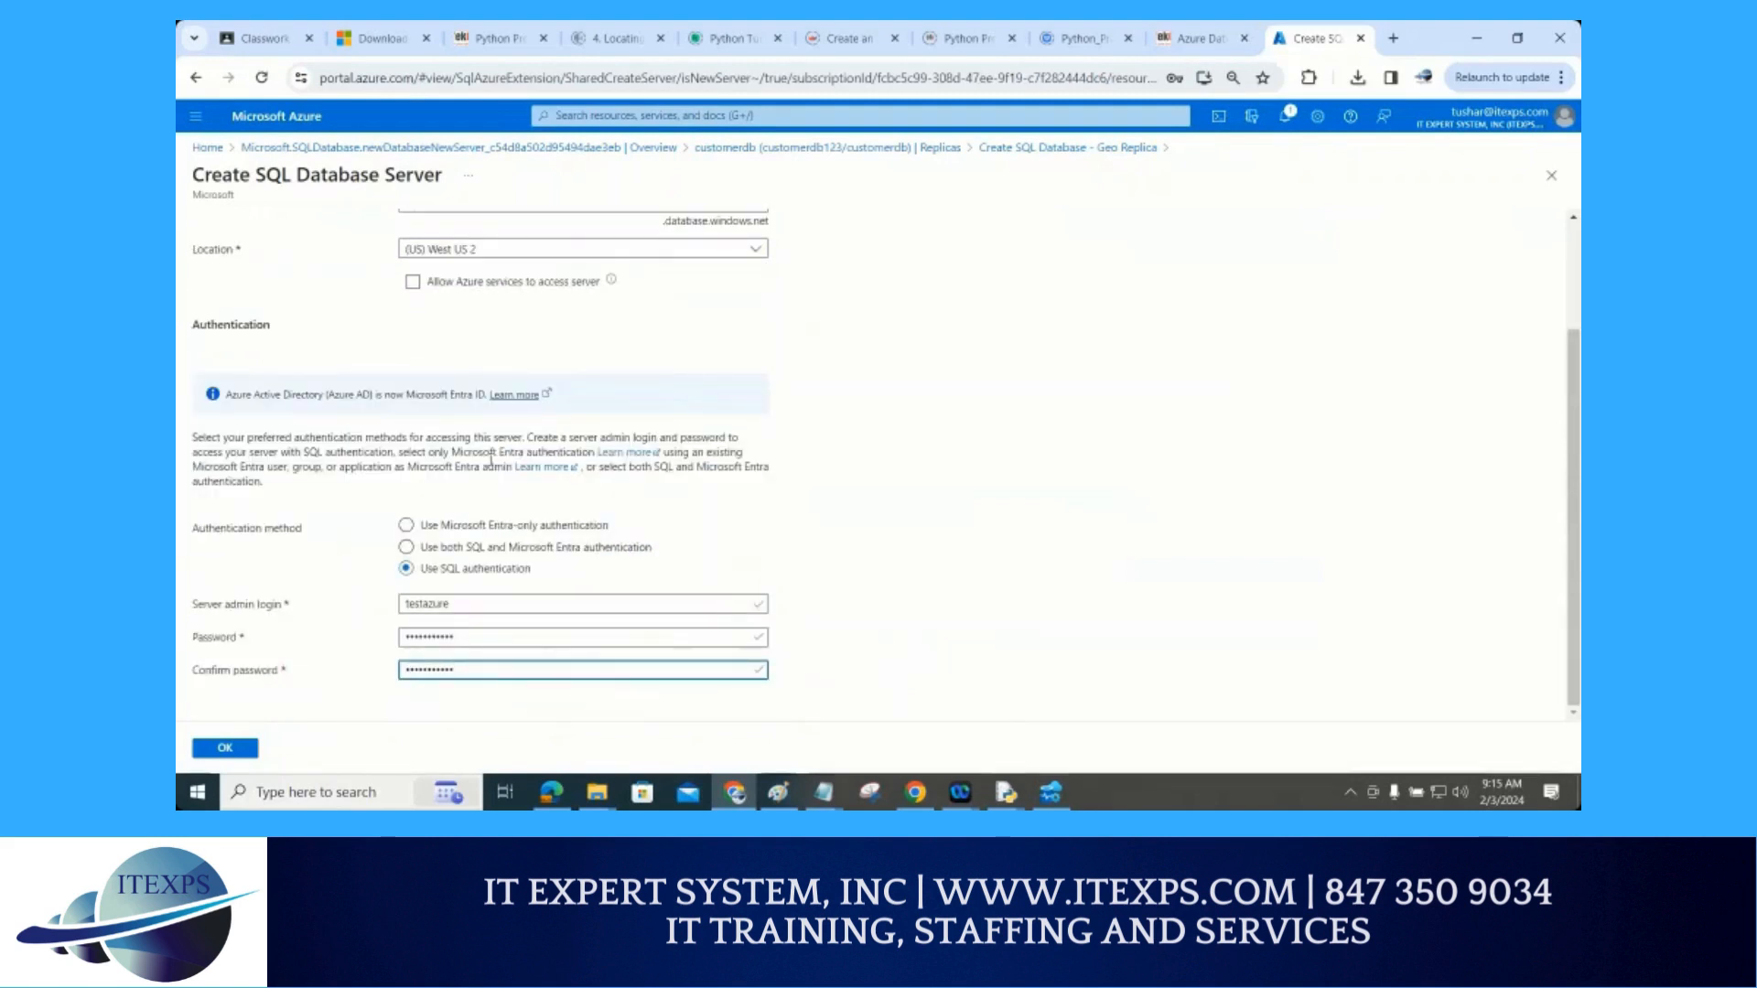
scroll(492, 463, "up", 2)
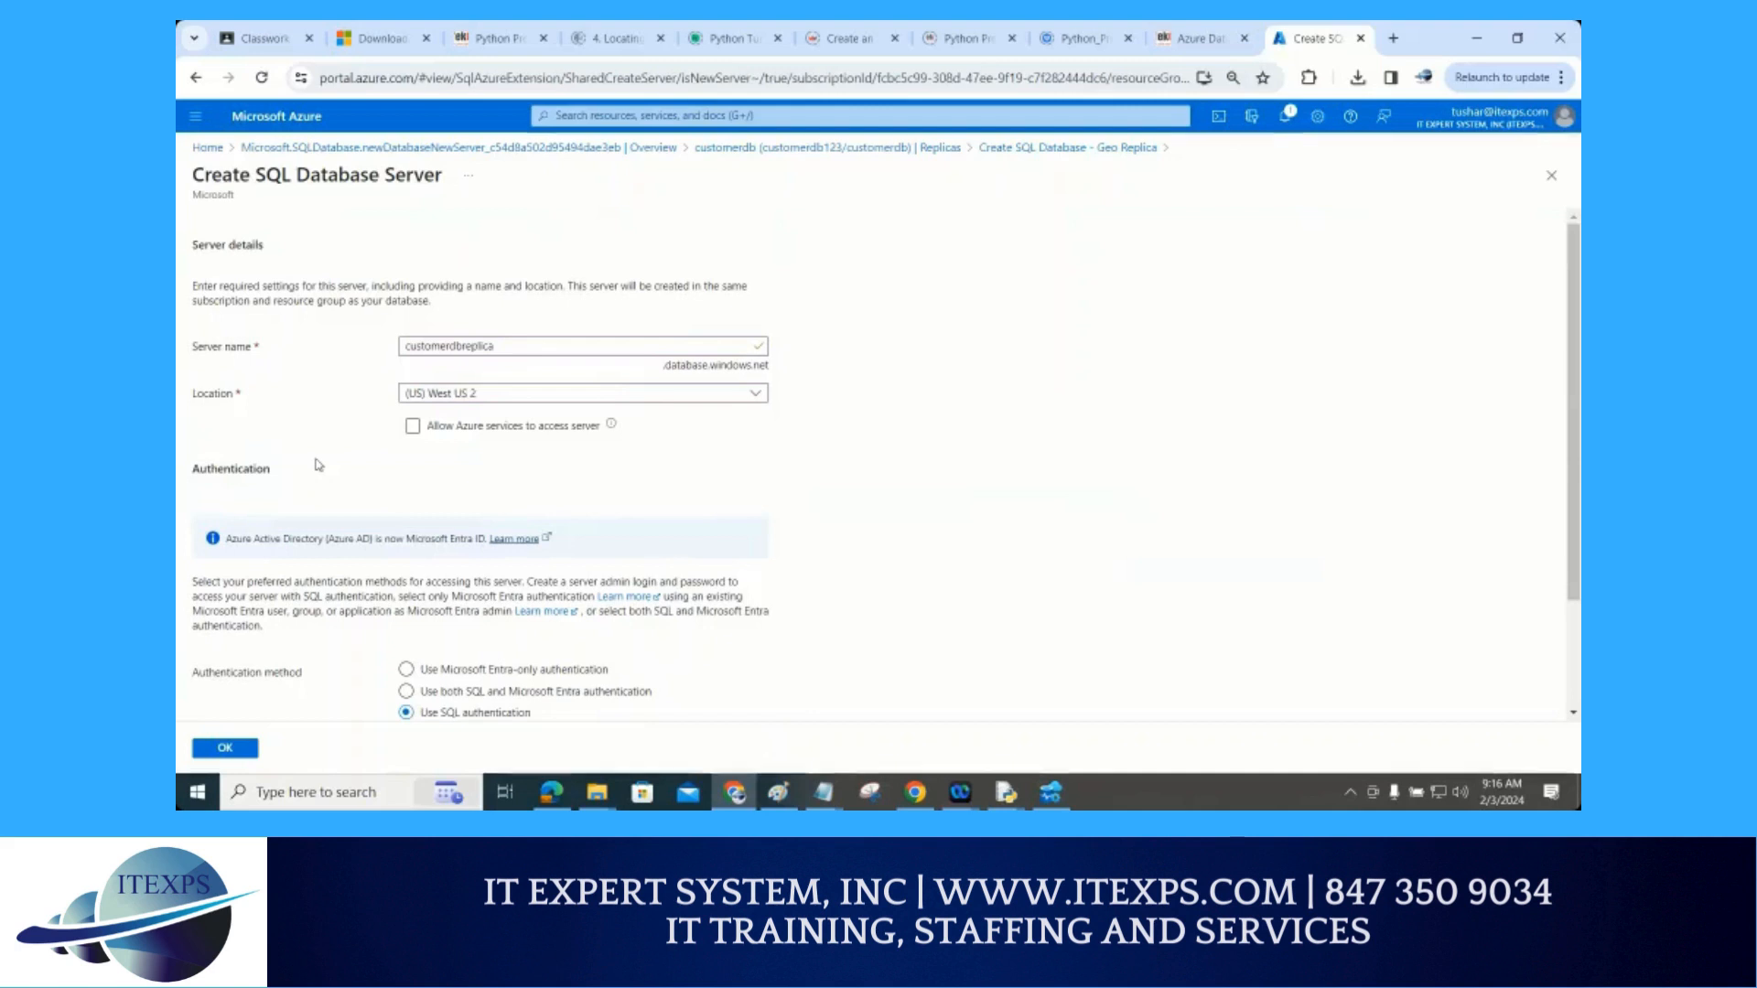
scroll(318, 465, "down", 1)
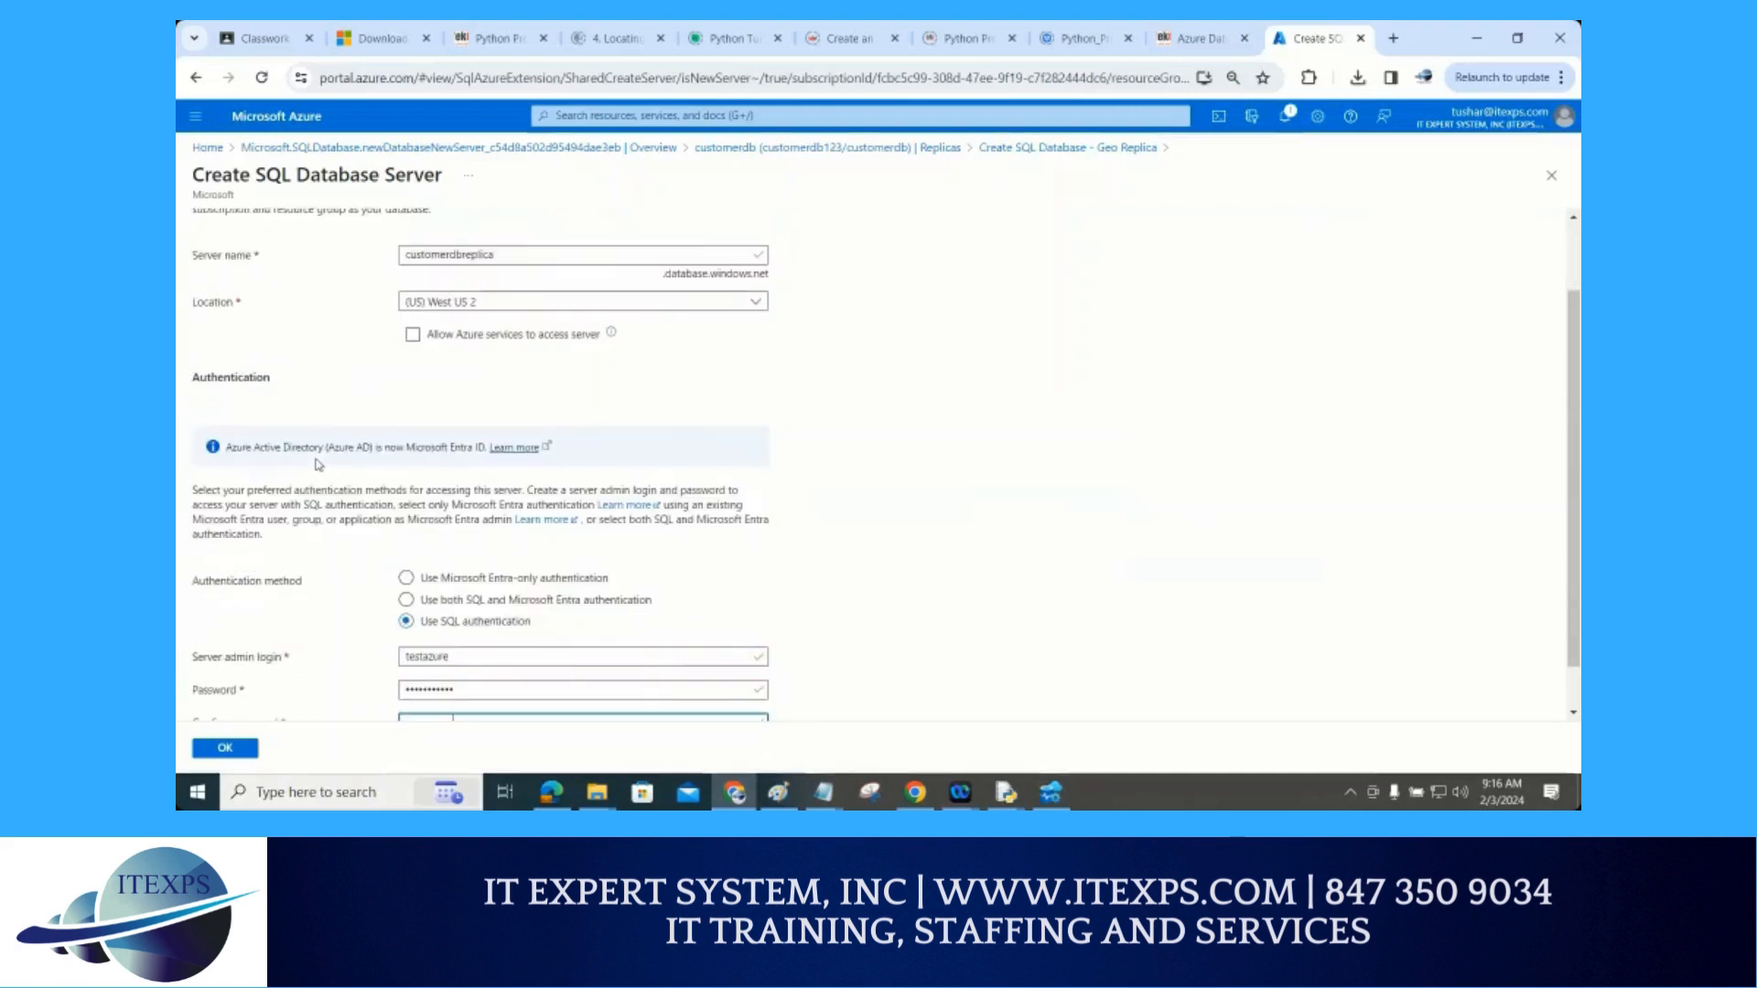
scroll(318, 465, "up", 1)
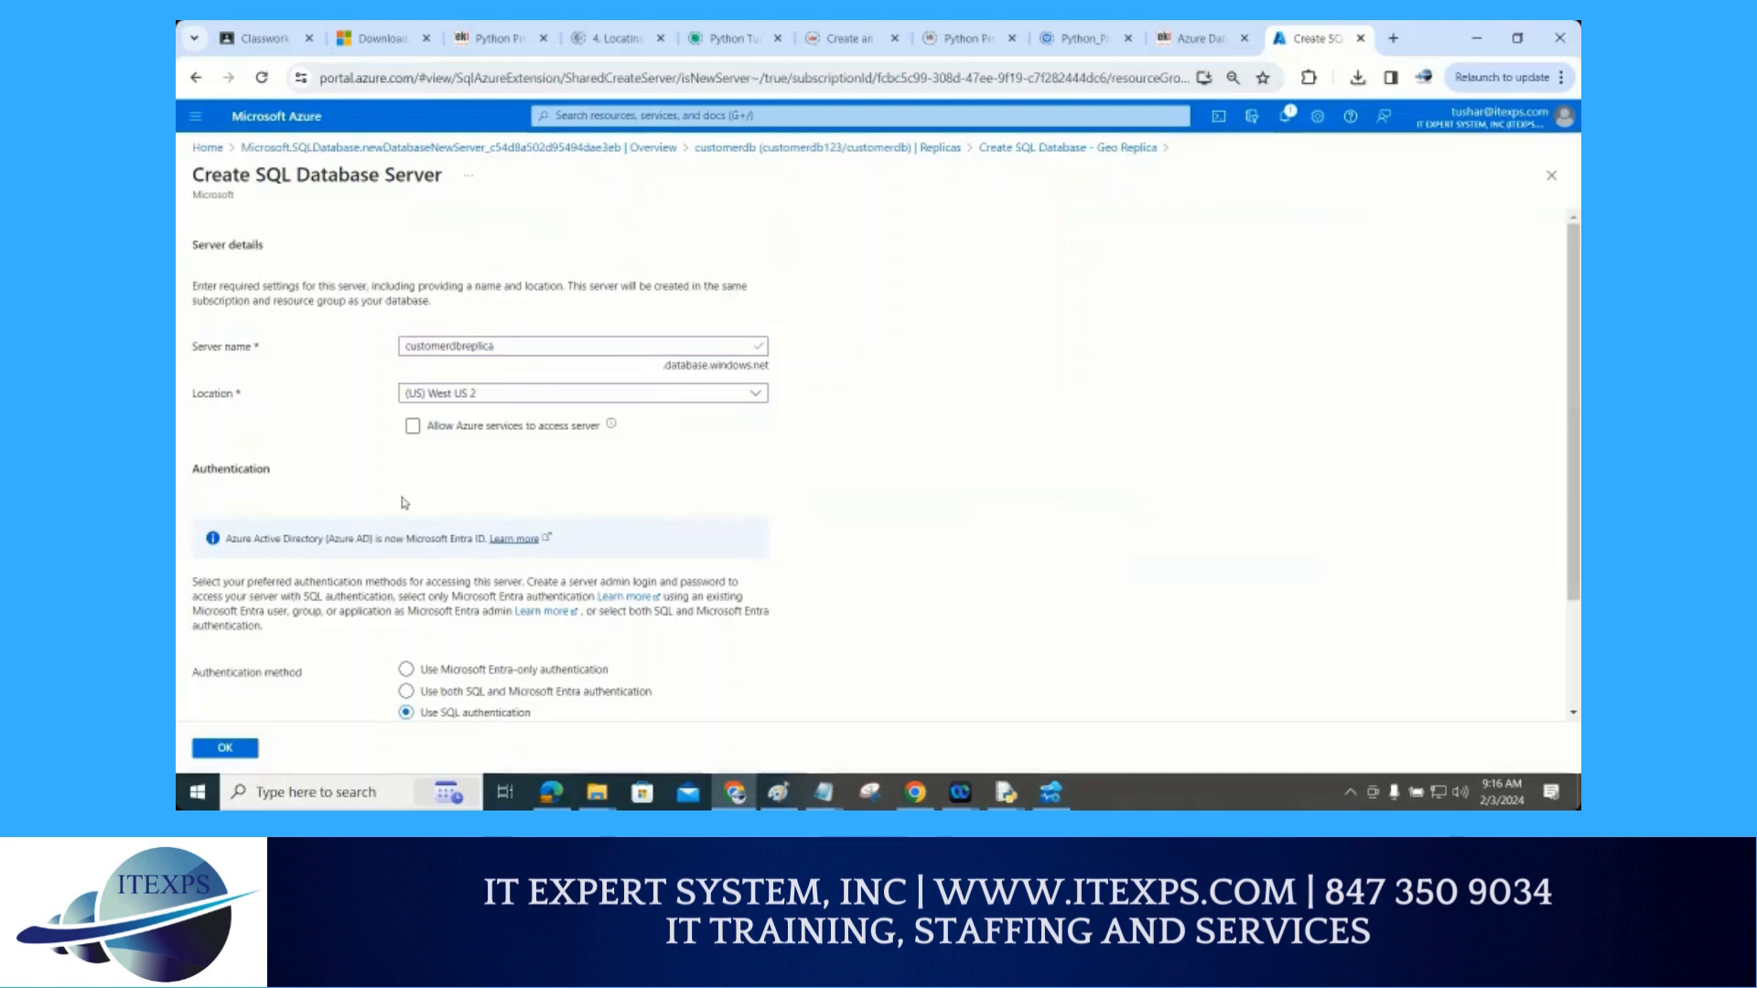
key("ctrl+1")
left_click(659, 378)
left_click_drag(659, 377, 872, 378)
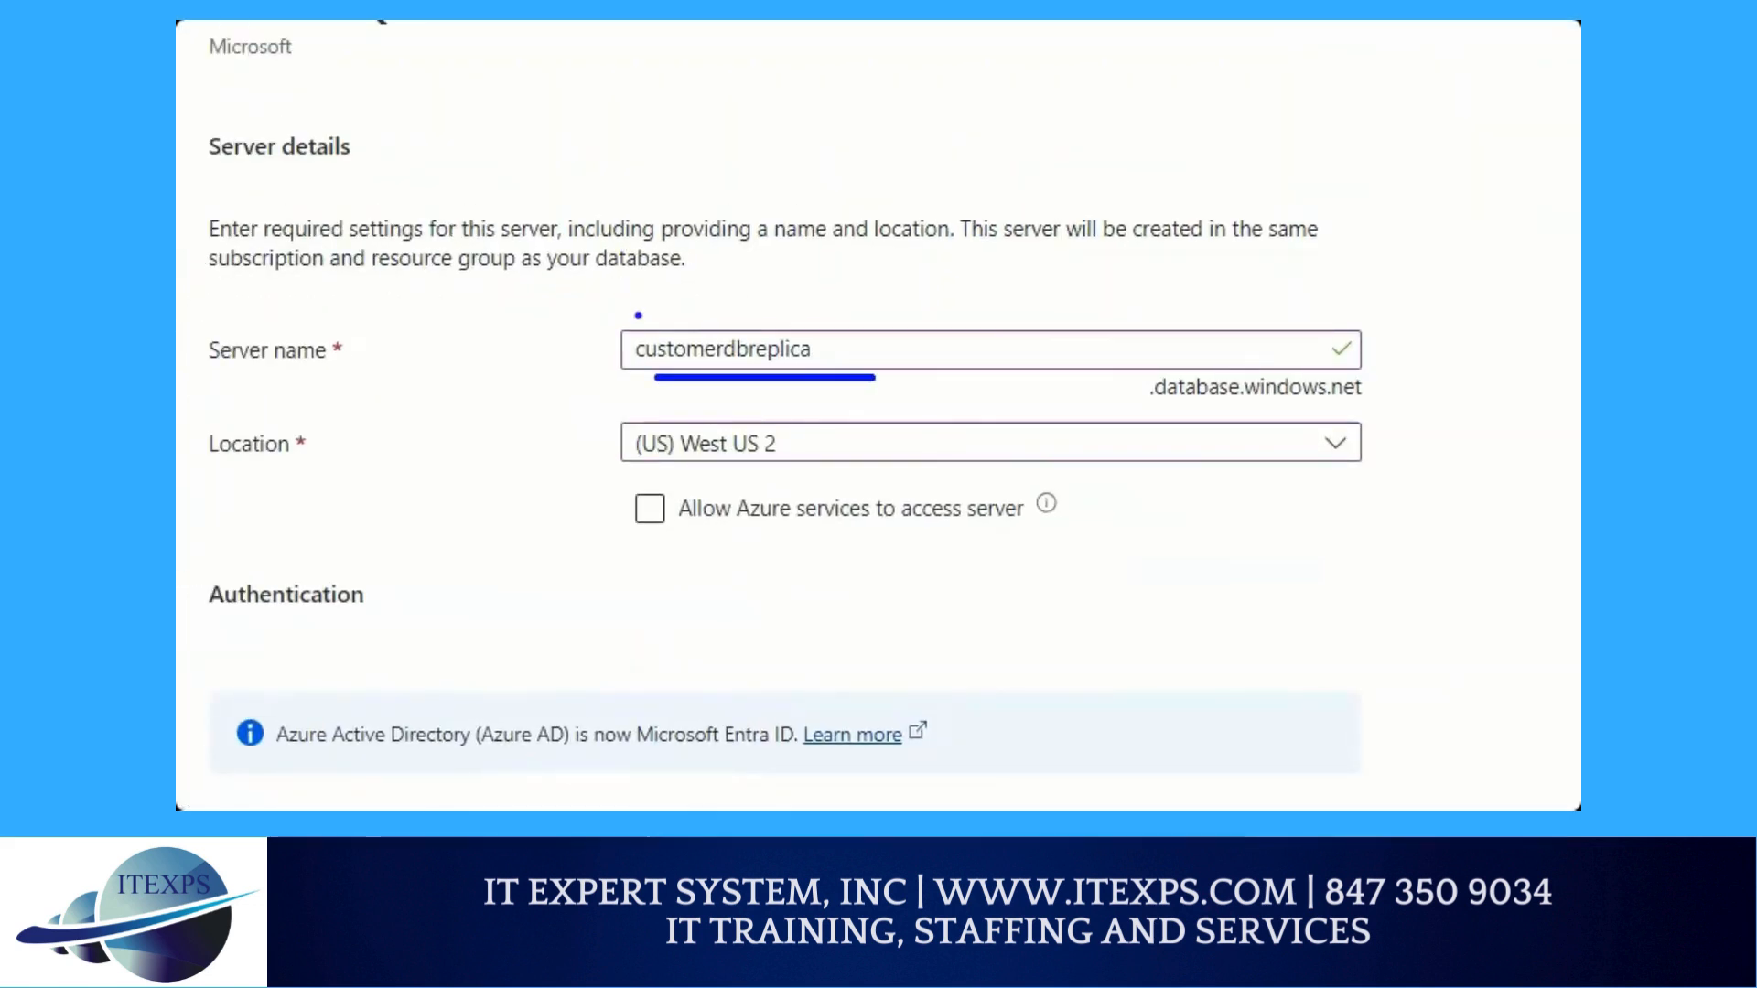
left_click_drag(749, 316, 638, 333)
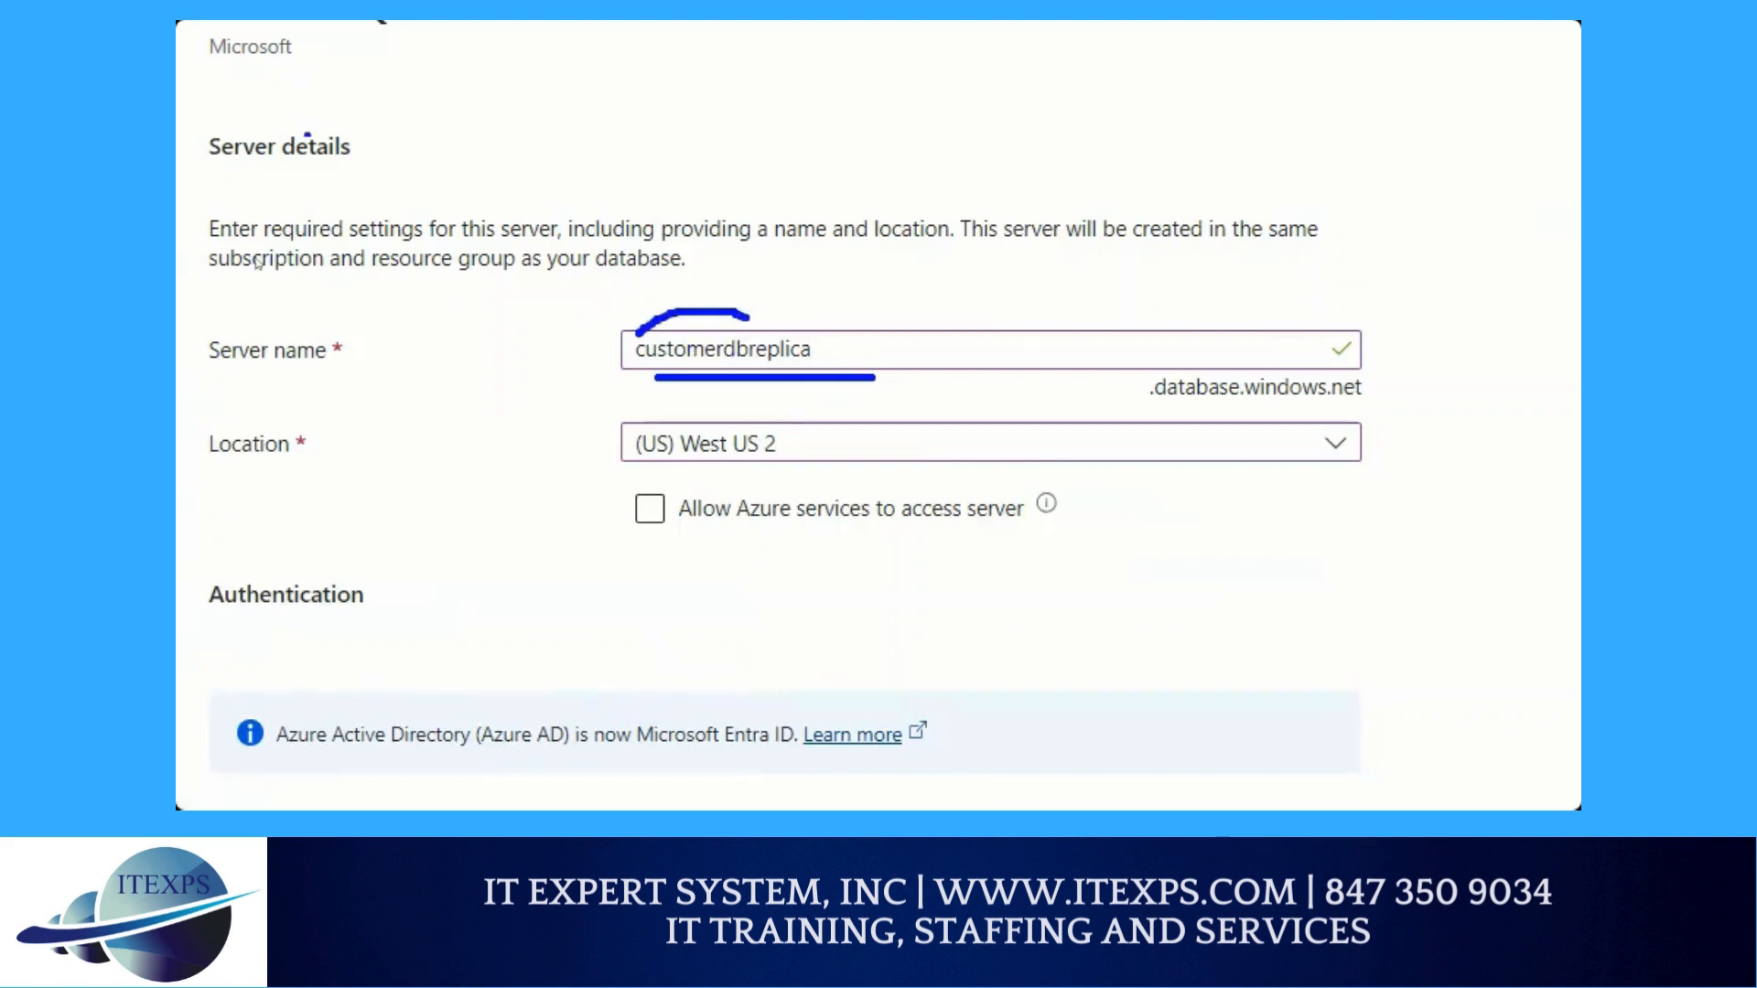
scroll(651, 693, "down", 3)
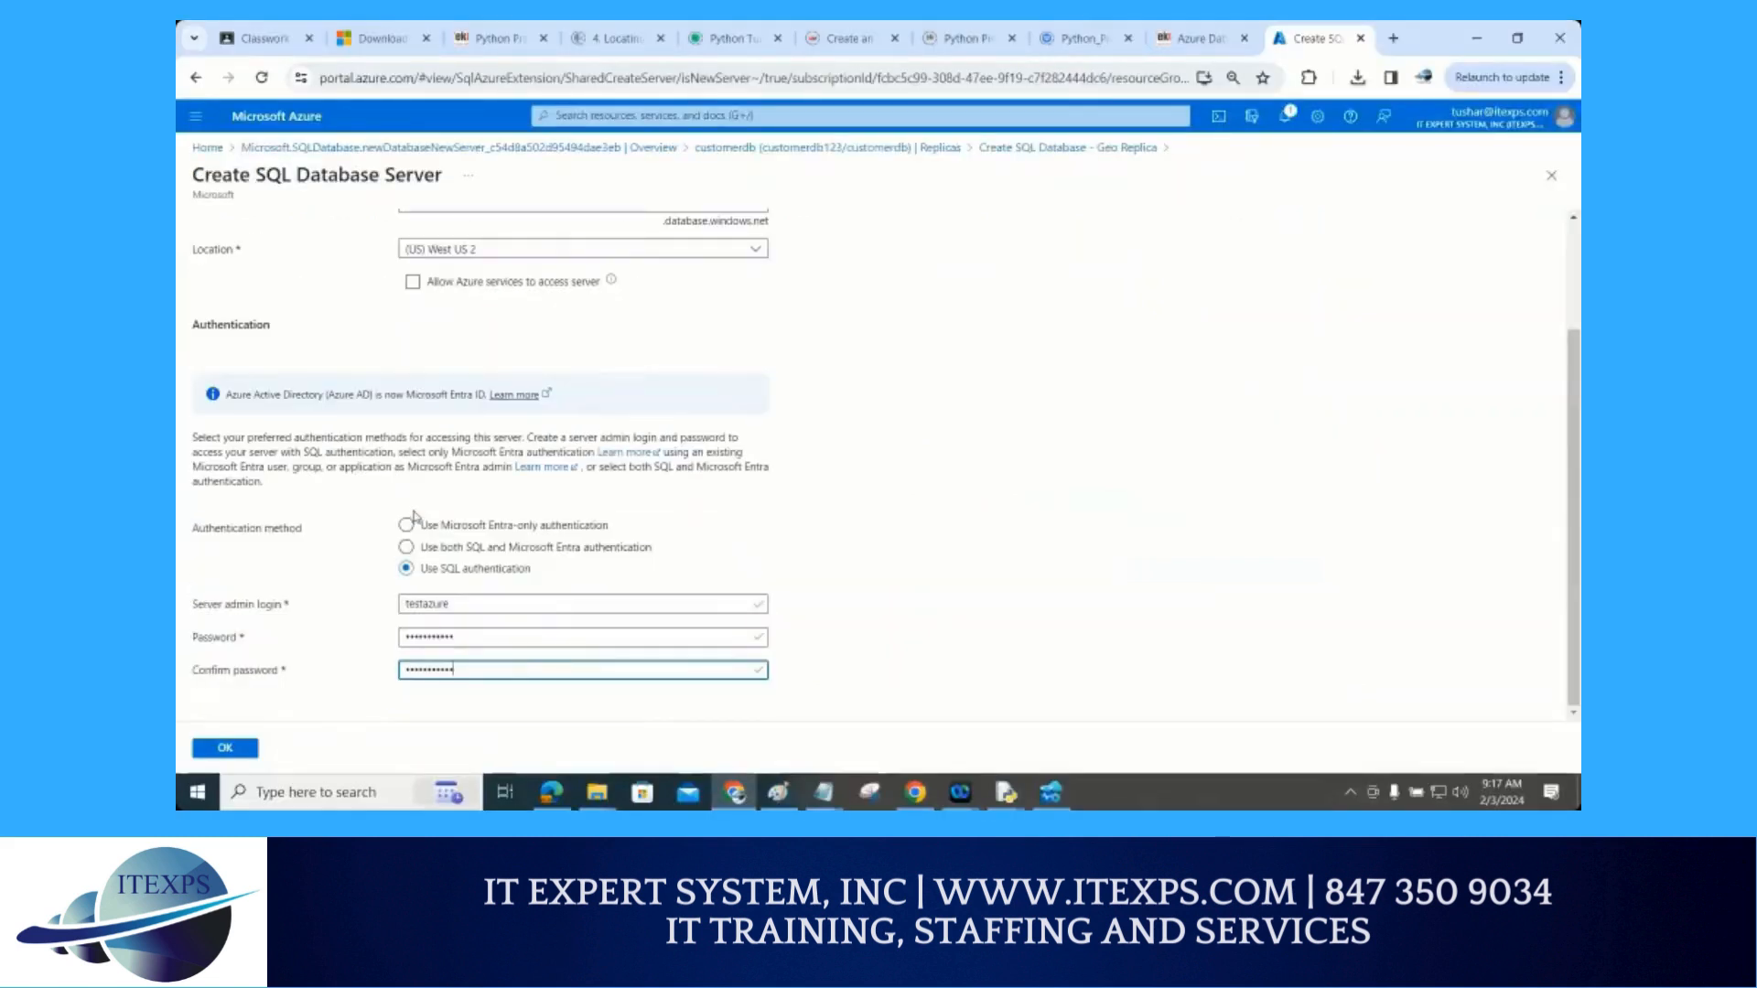
scroll(414, 518, "up", 2)
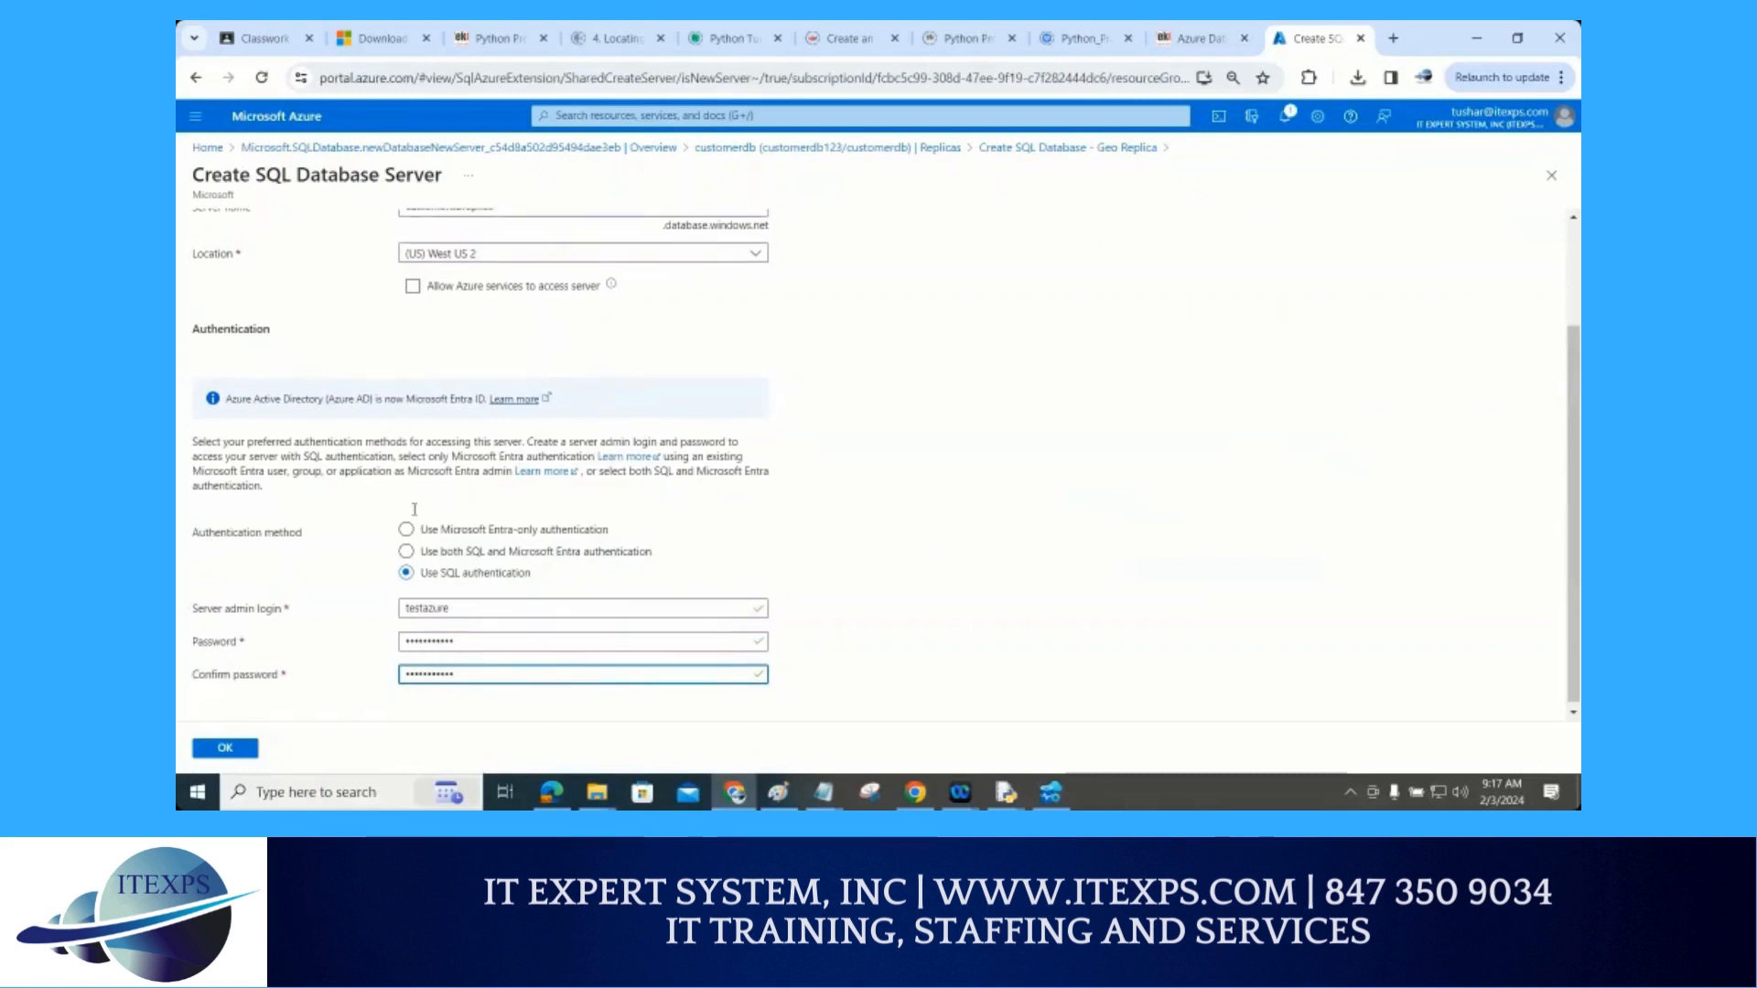
left_click(1049, 150)
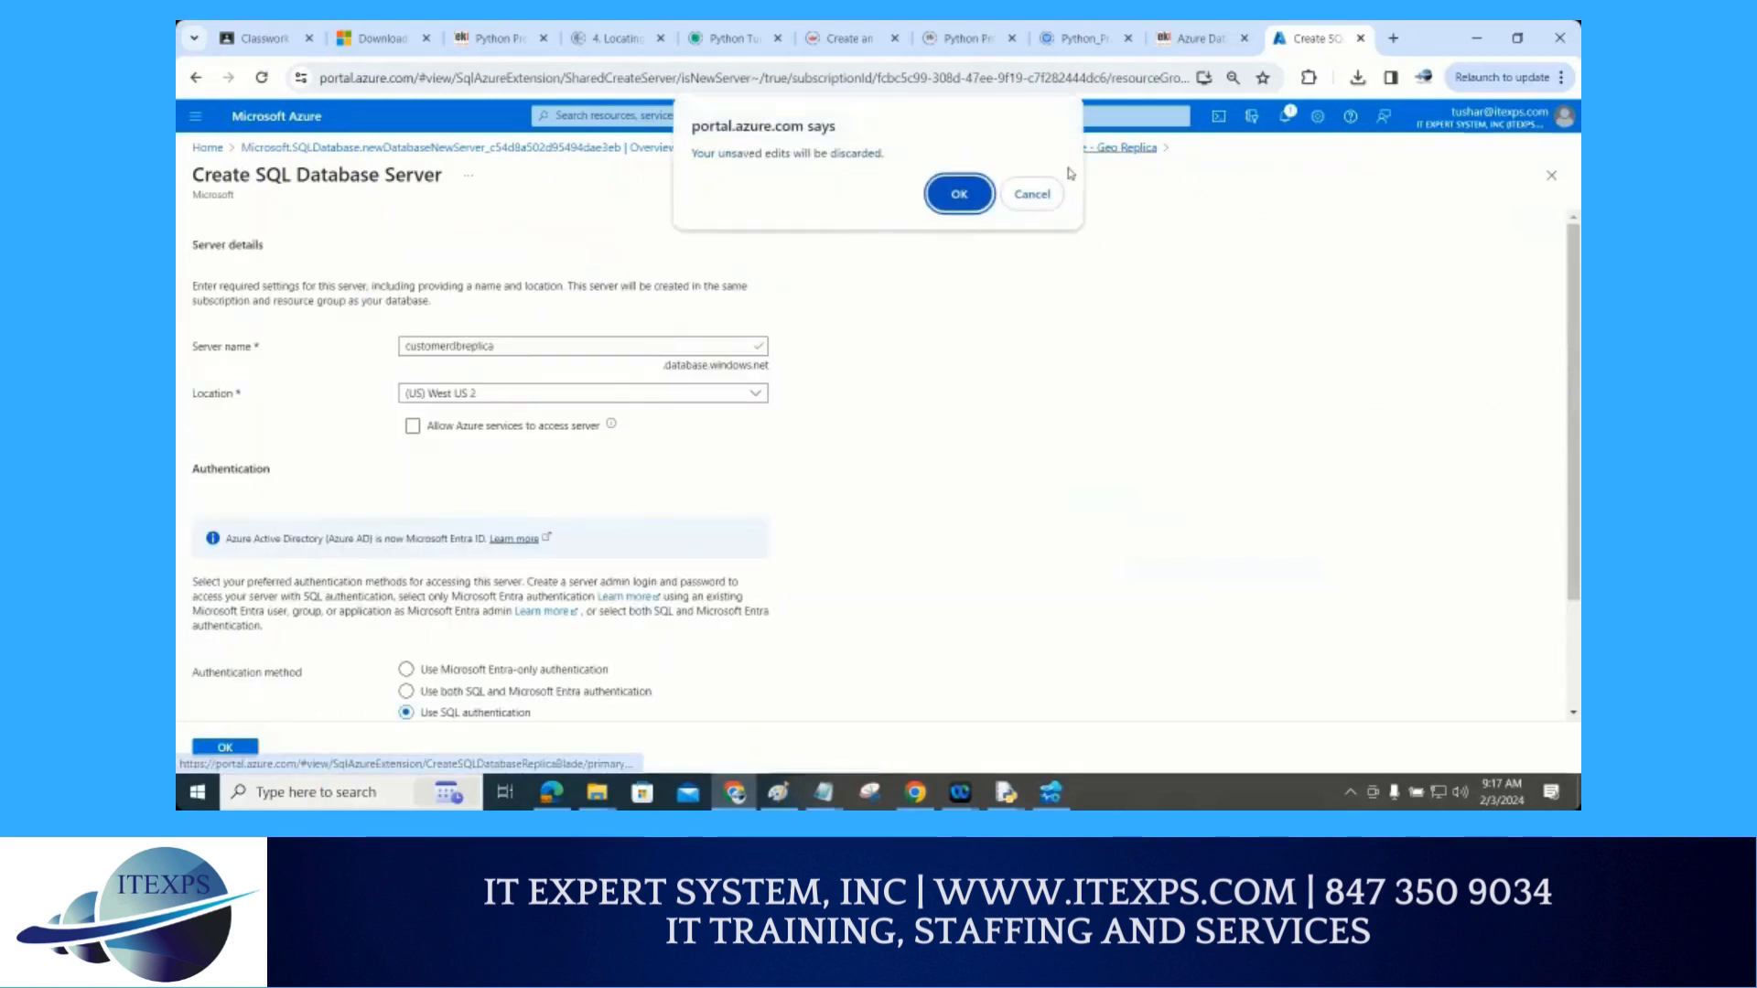
left_click(977, 201)
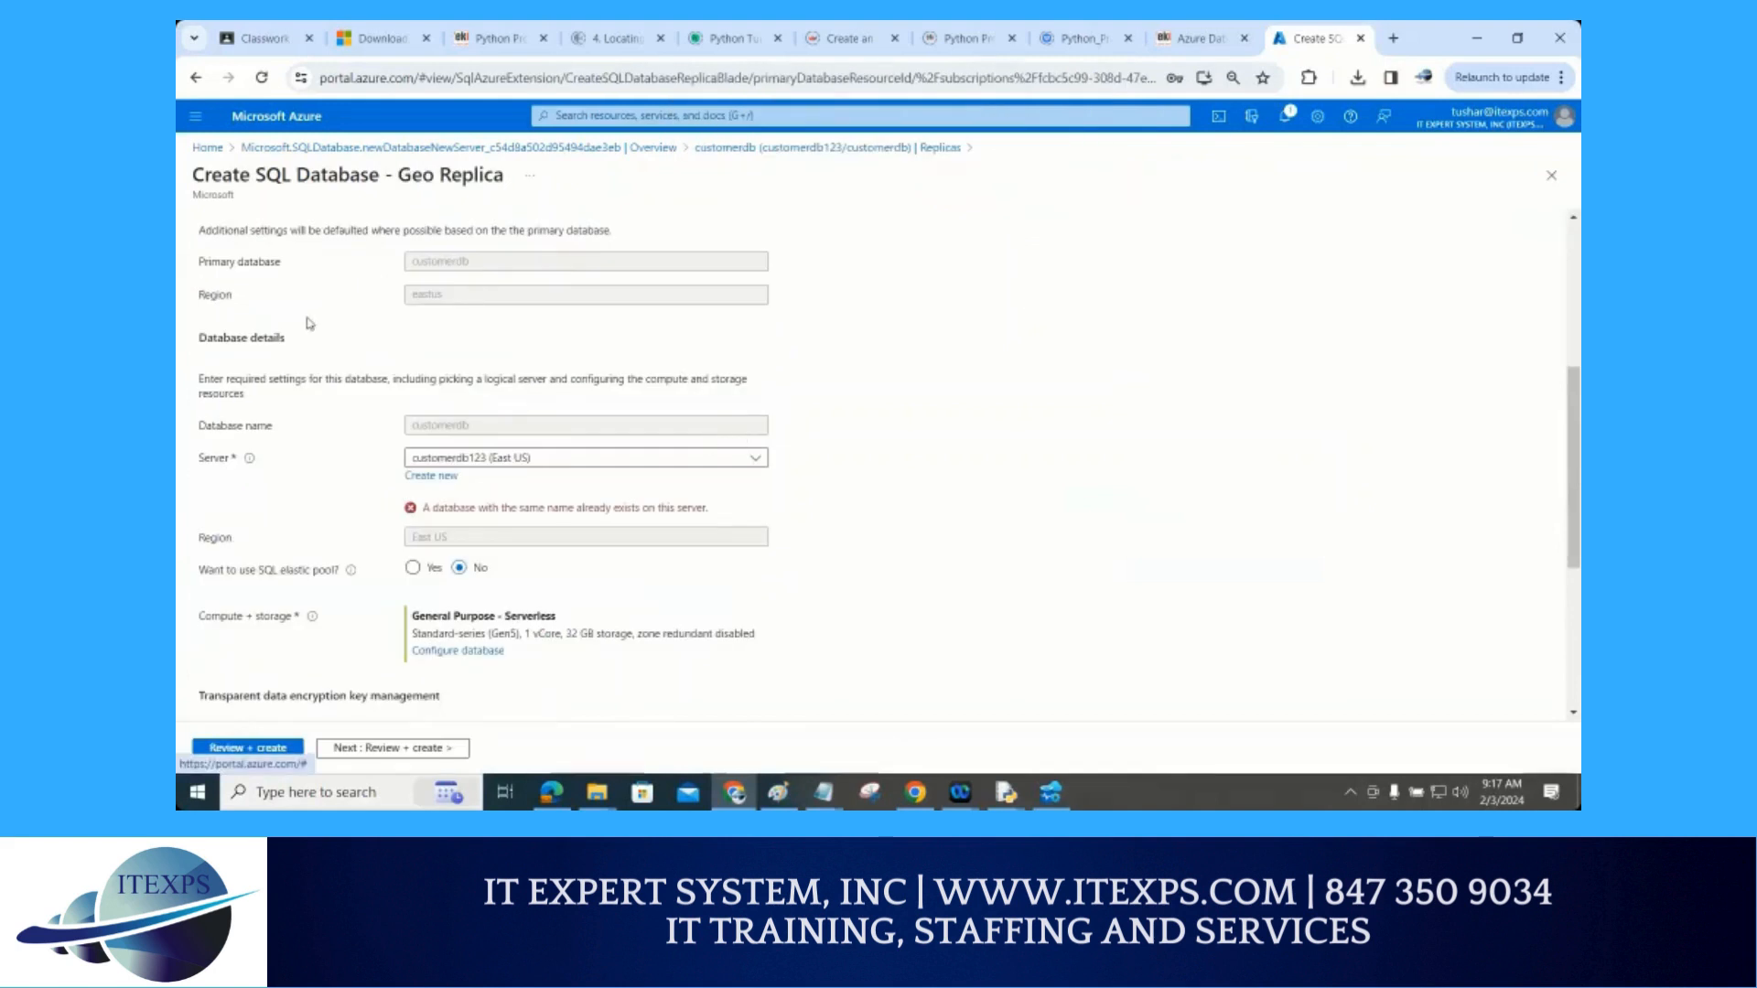
Review the geo replica's subscription, resource group, primary database, region and target server settings
scroll(314, 319, "up", 3)
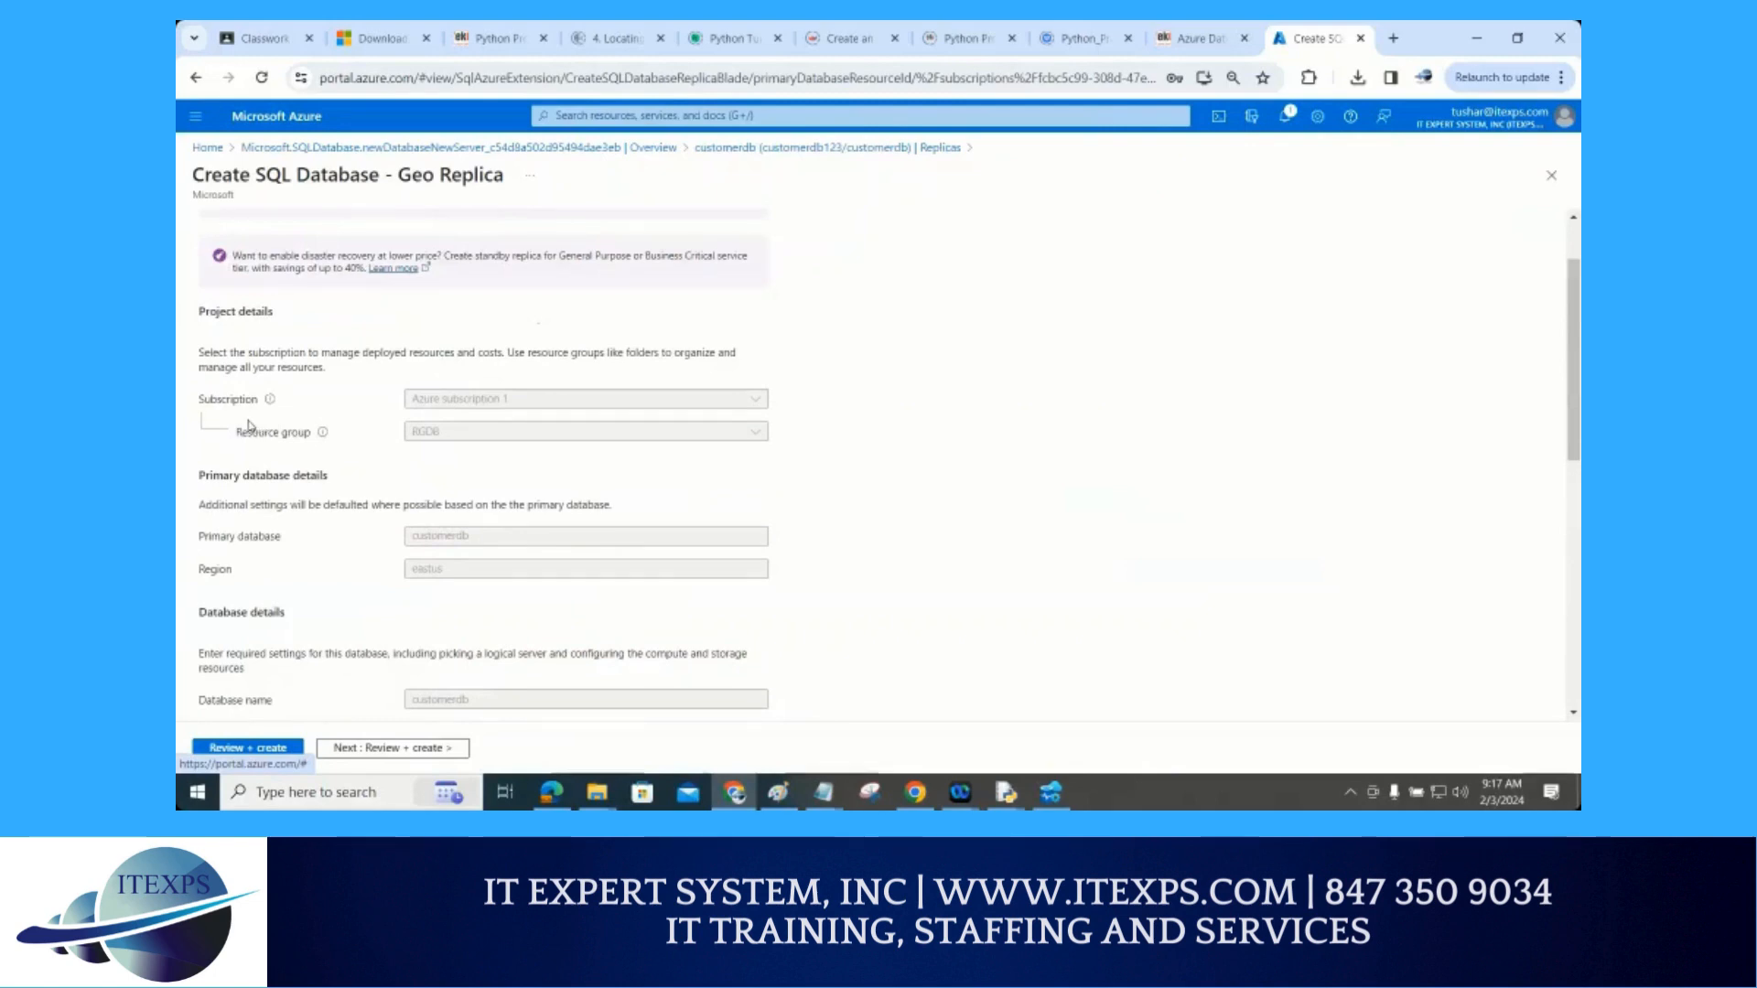
key("ctrl+1")
scroll(249, 427, "down", 1)
mouse_move(502, 350)
left_mouse_down()
mouse_move(532, 407)
mouse_move(556, 658)
left_mouse_up()
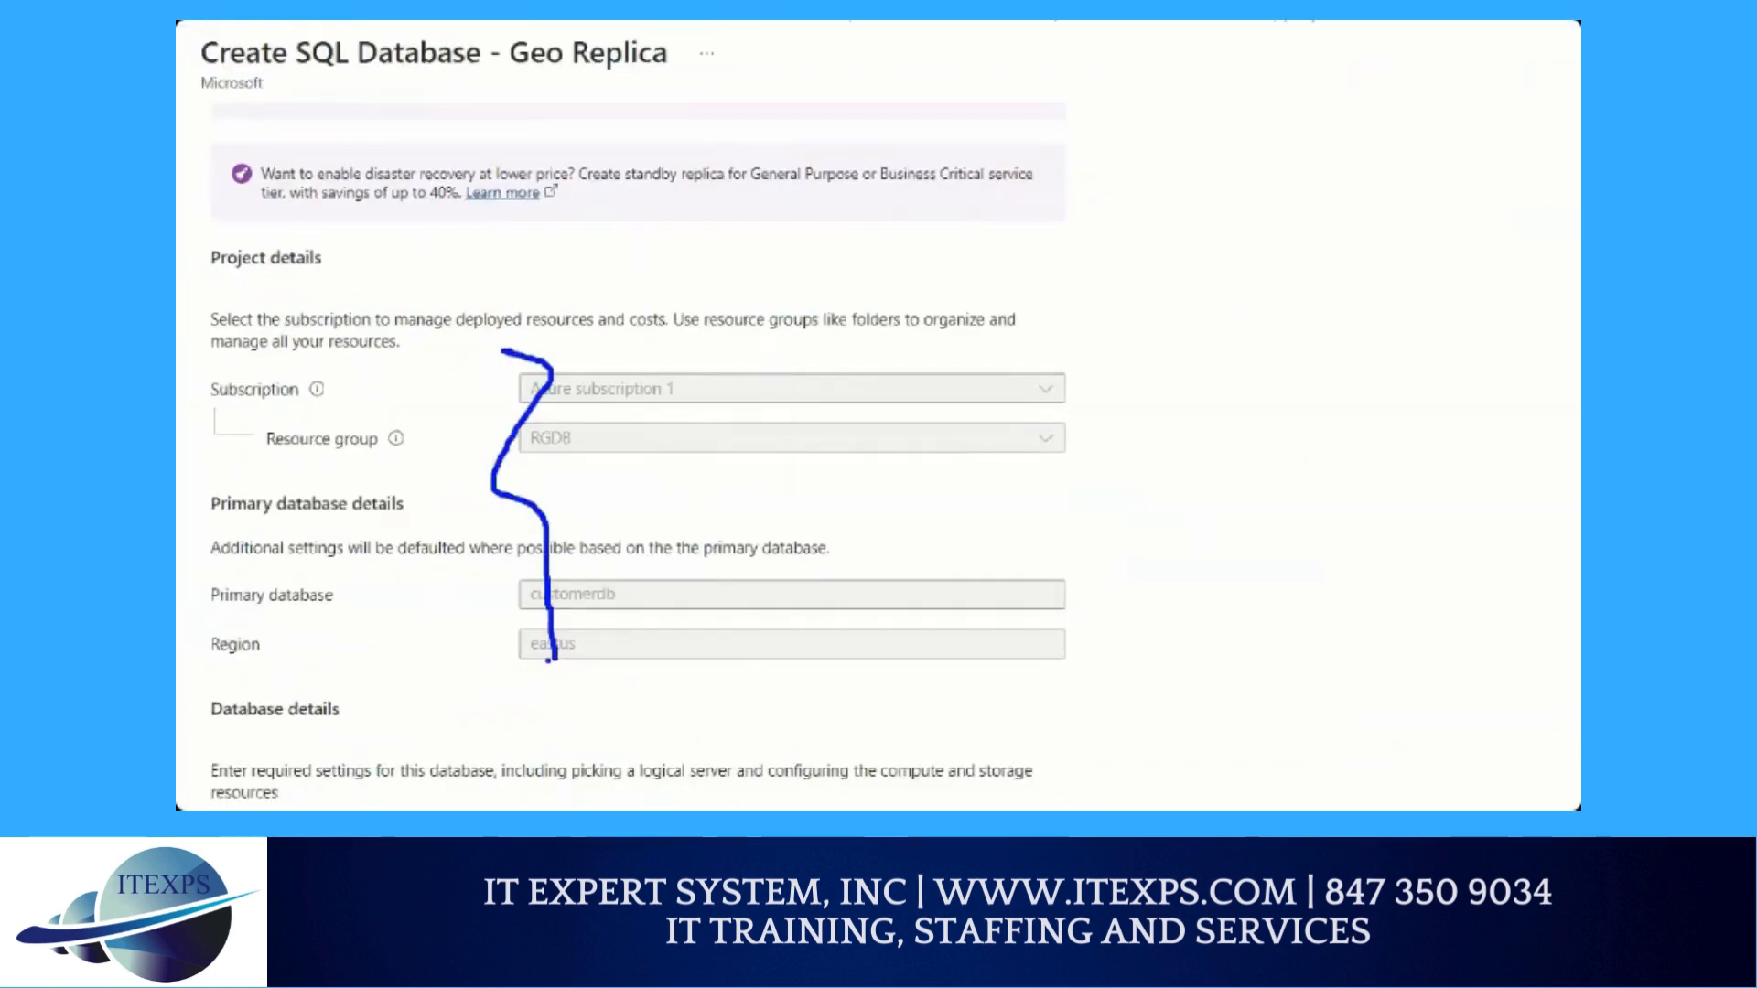
left_click_drag(560, 344, 595, 677)
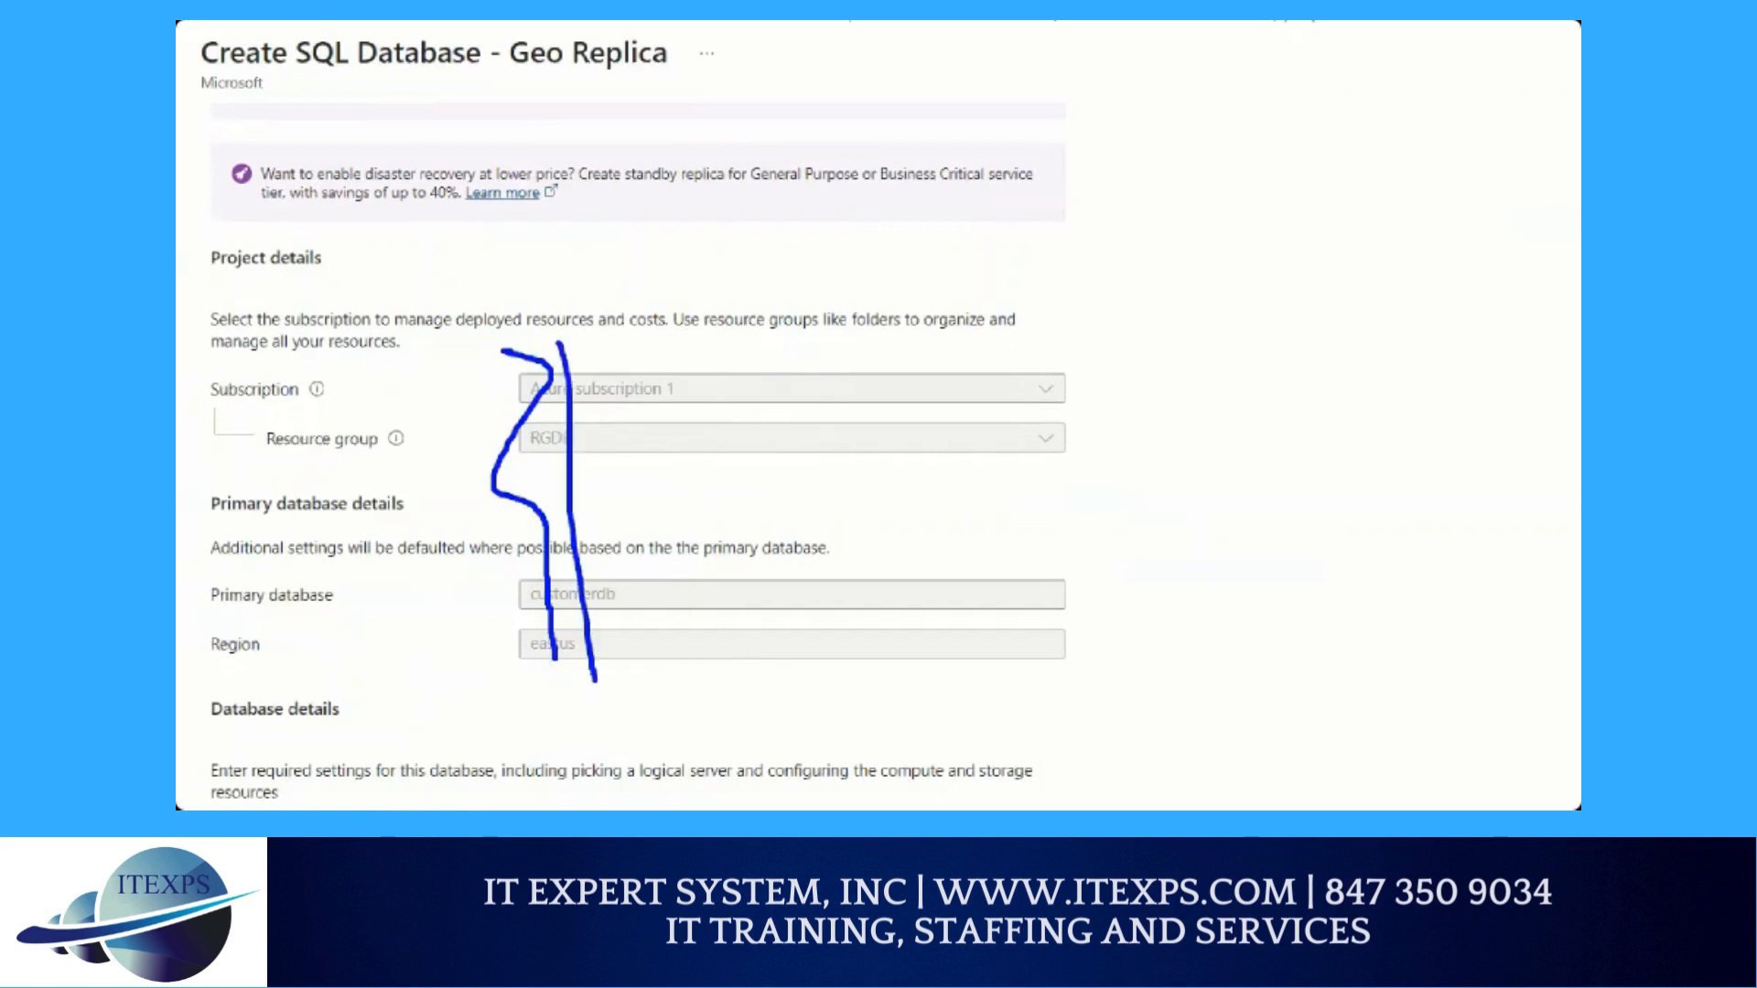
key("Escape")
scroll(446, 586, "down", 3)
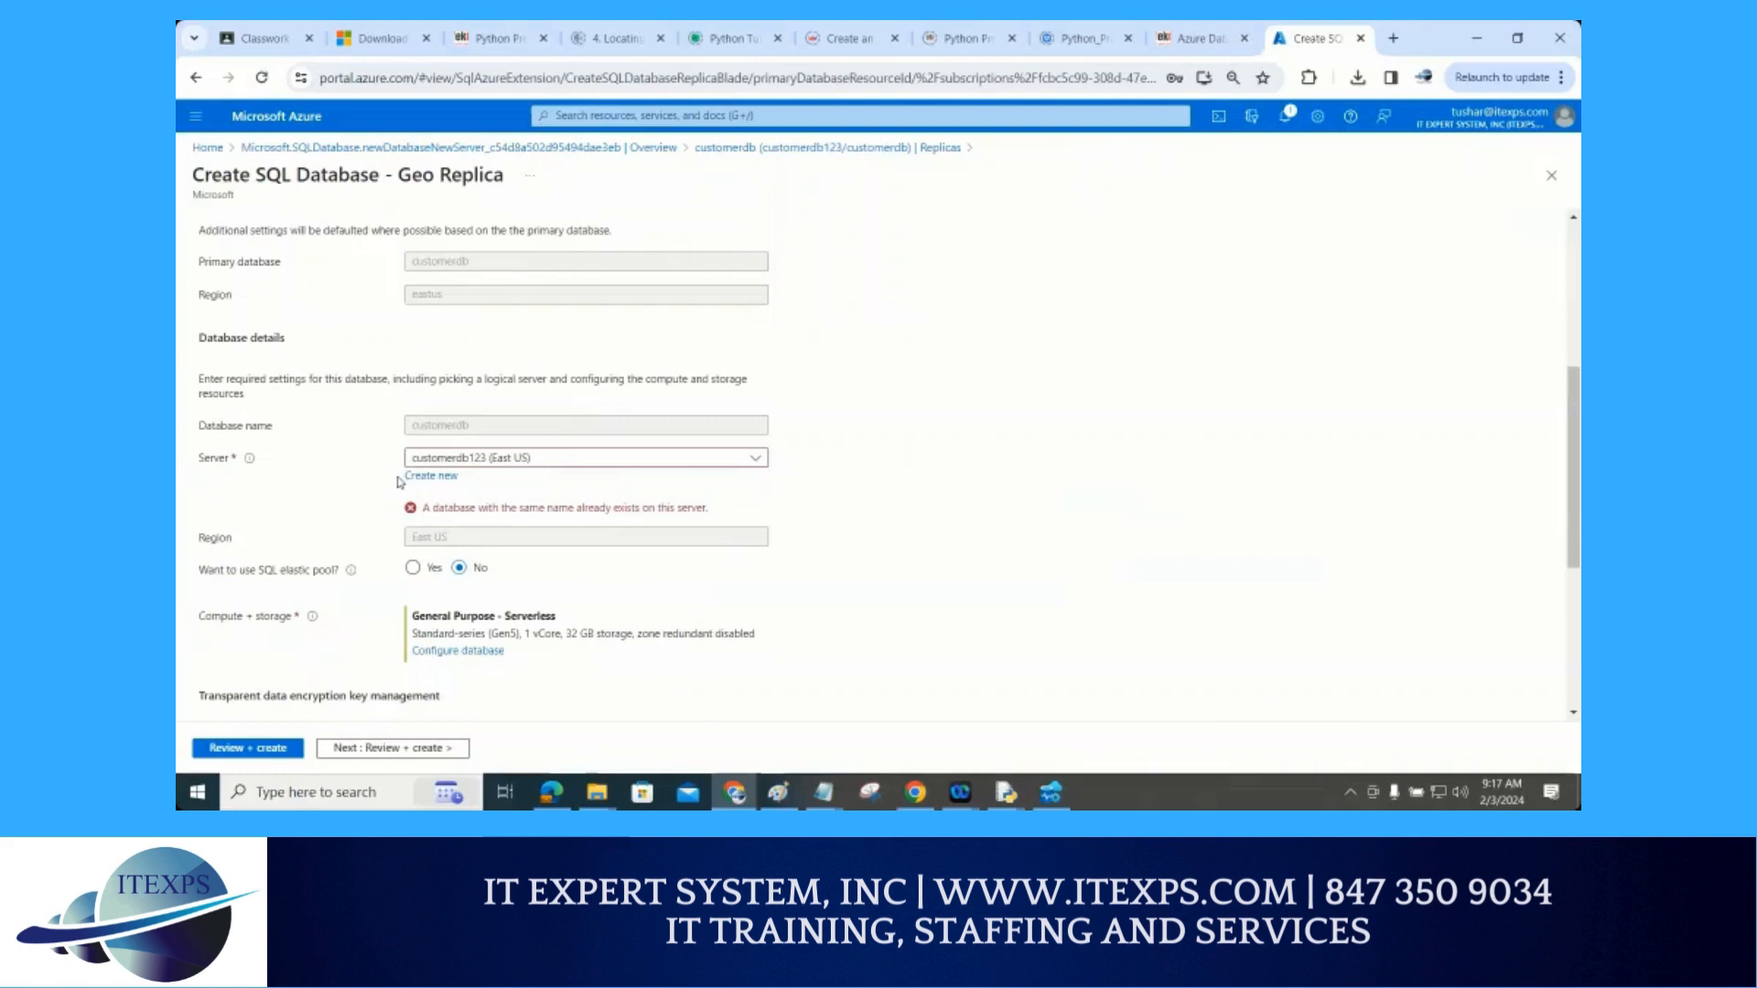
Start creating a new target server for the customerdb geo replica
key("ctrl+1")
mouse_move(473, 462)
left_mouse_down()
mouse_move(424, 491)
mouse_move(470, 462)
left_mouse_up()
left_click_drag(660, 520, 831, 504)
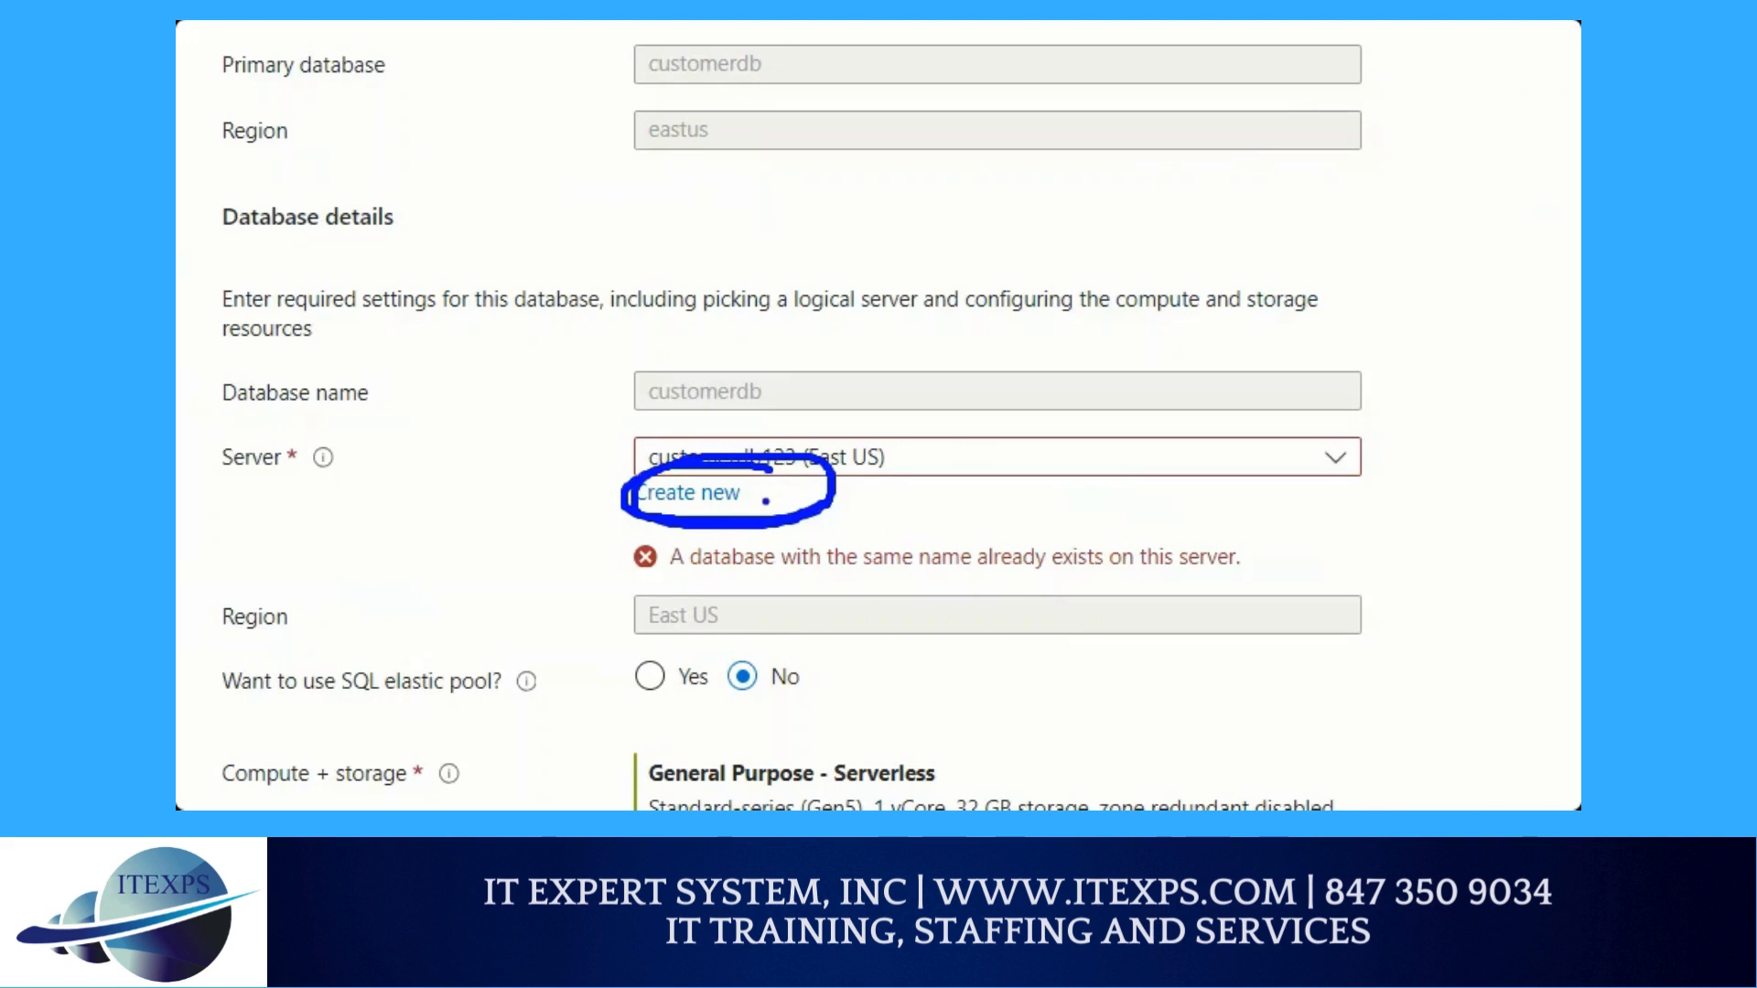
key("Escape")
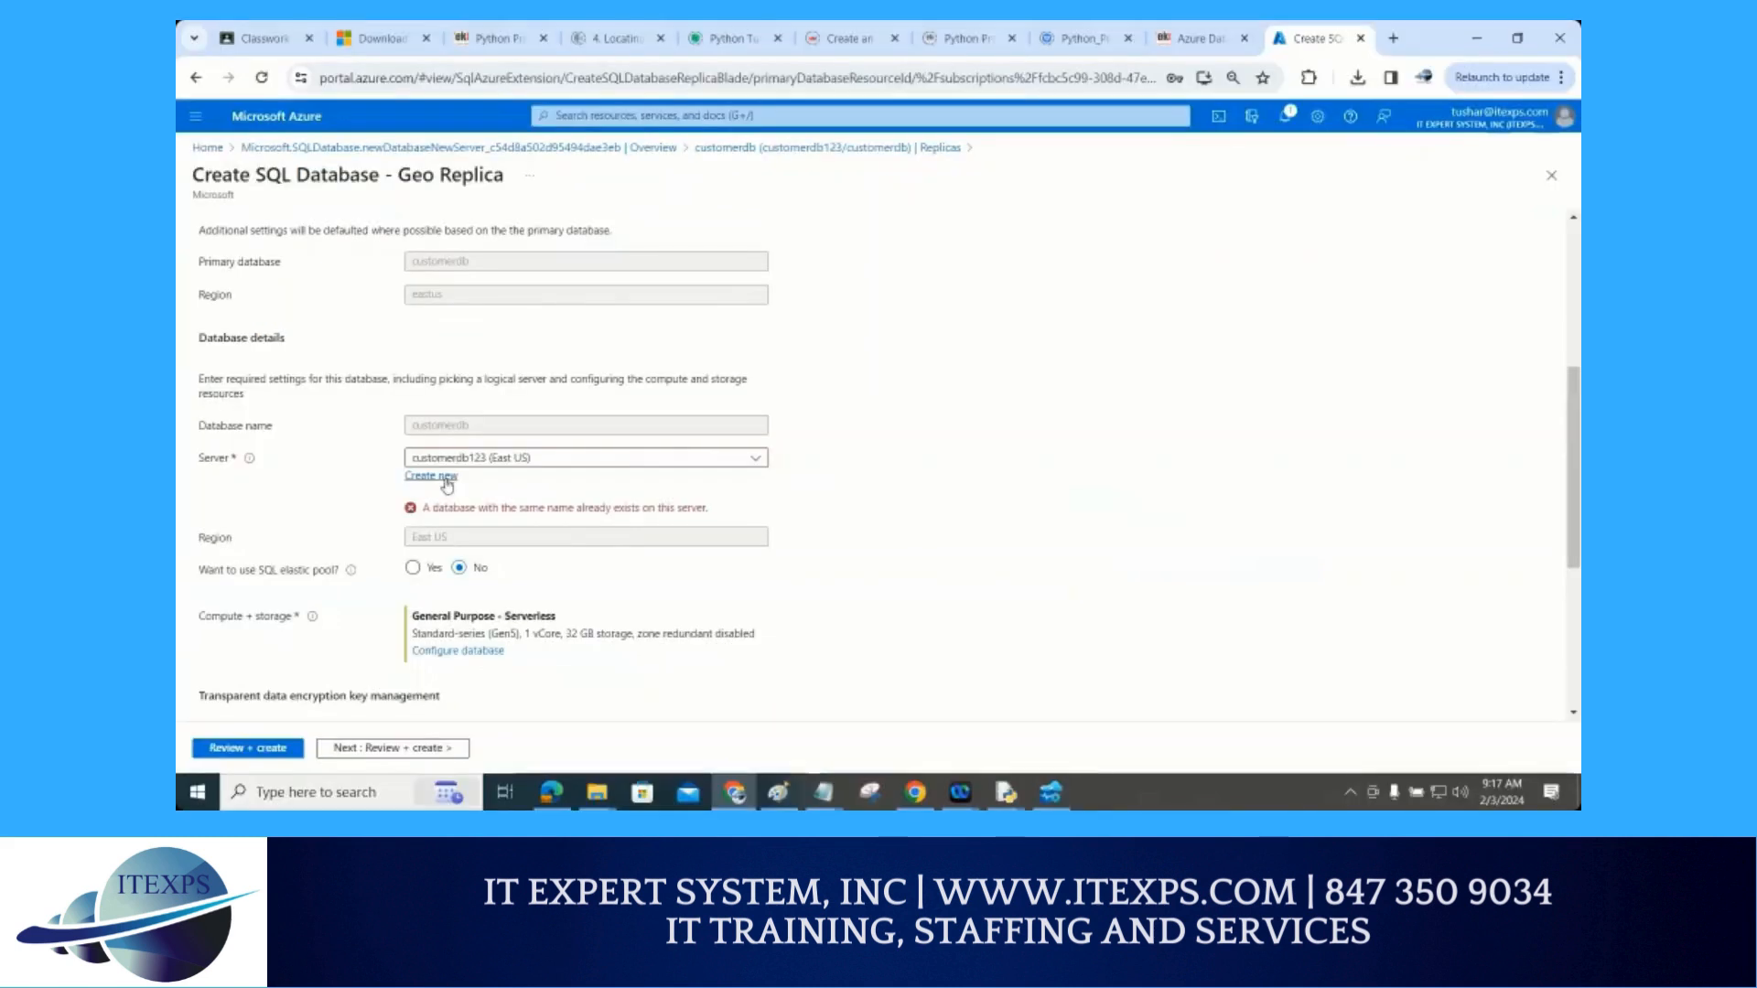
left_click(447, 478)
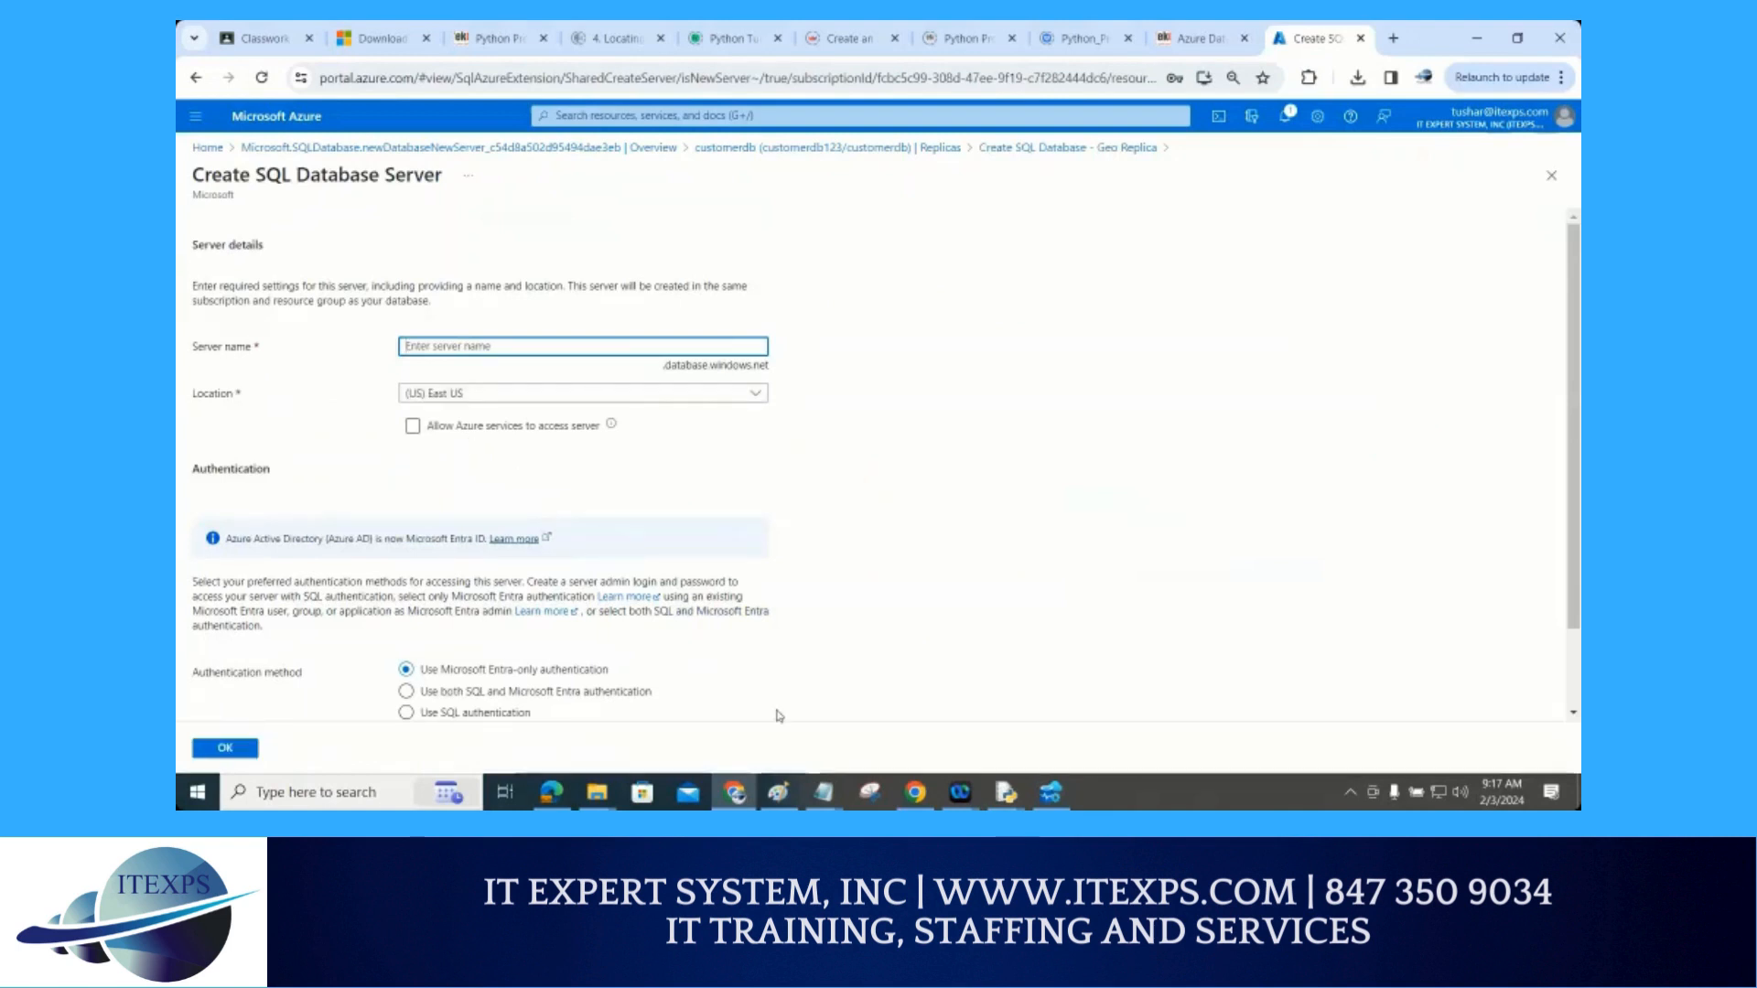
Copy customerdb from the data.txt notes and name the new server customerdbreplica
left_click(824, 793)
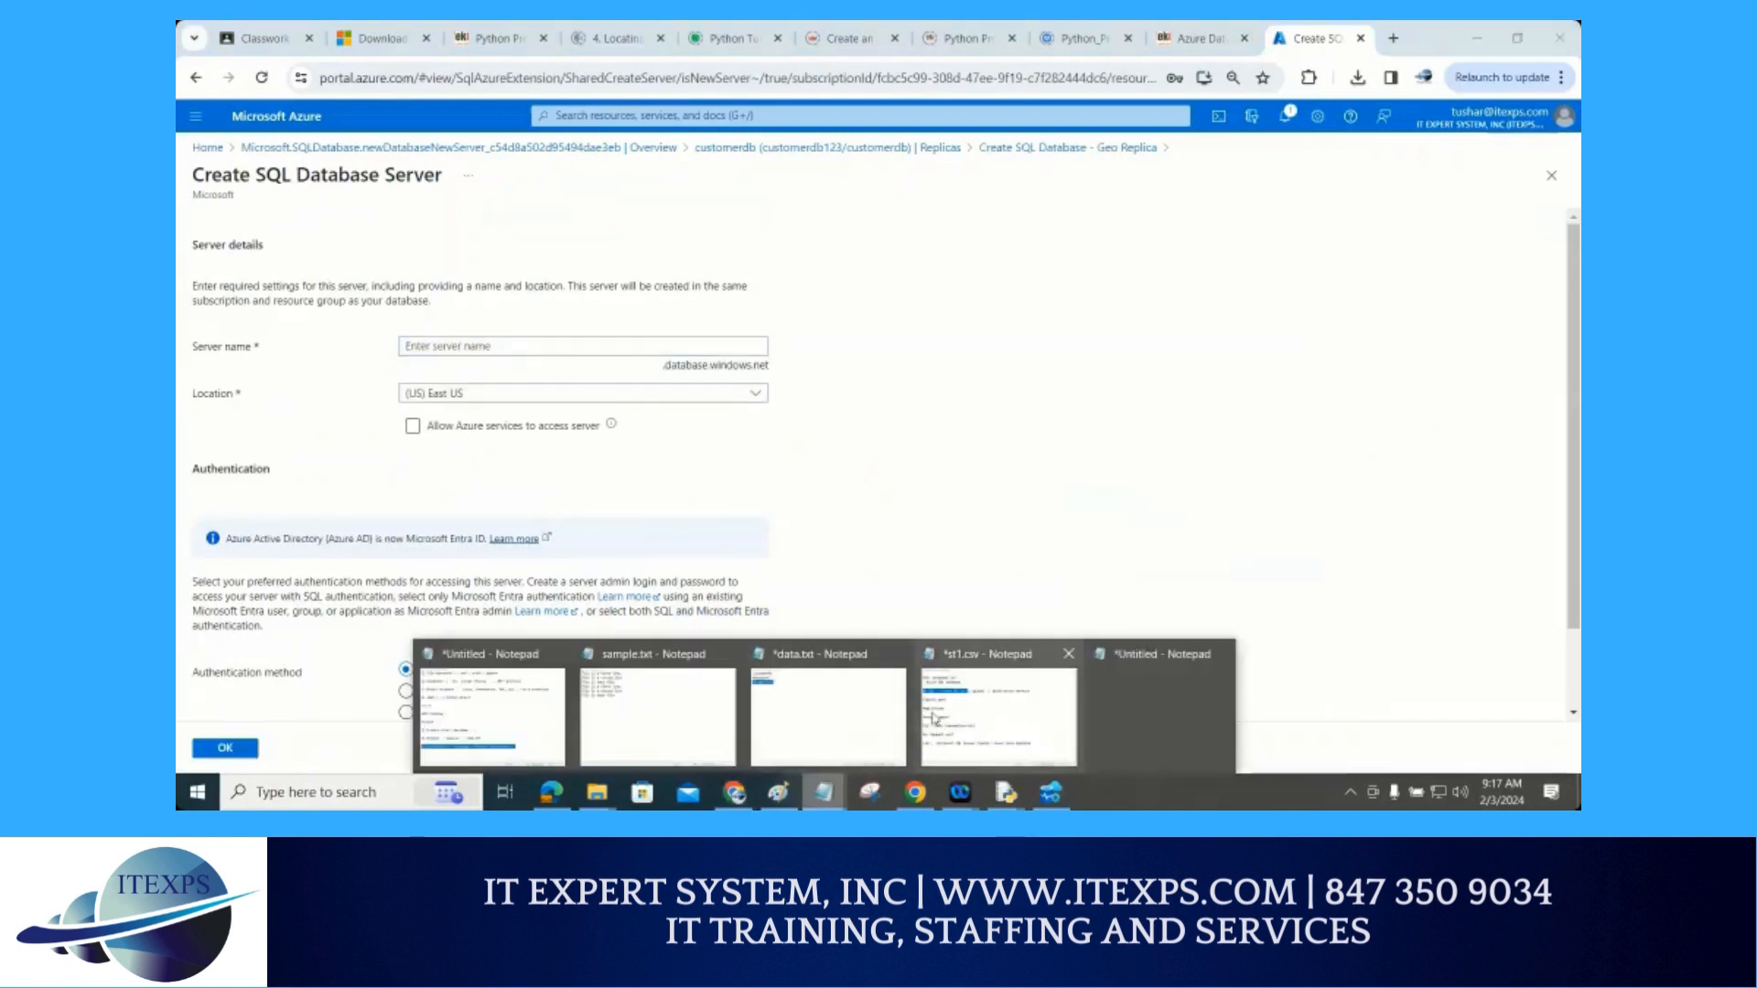
left_click(933, 719)
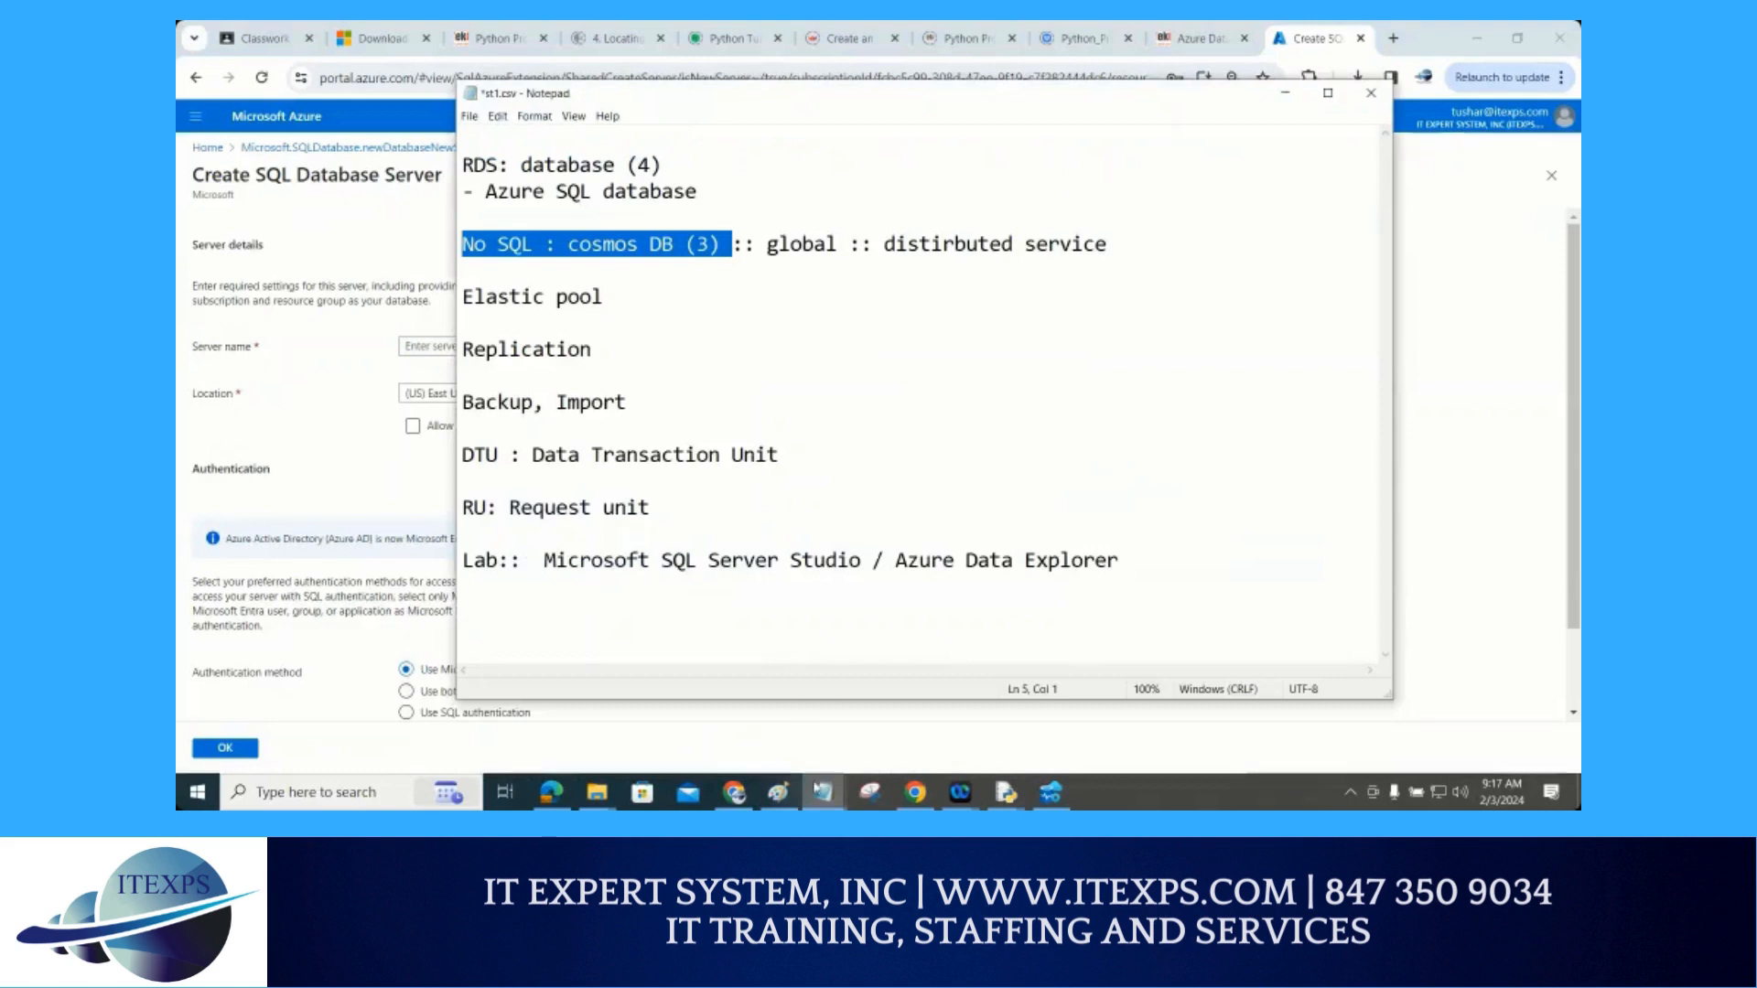
mouse_move(821, 791)
left_click(785, 719)
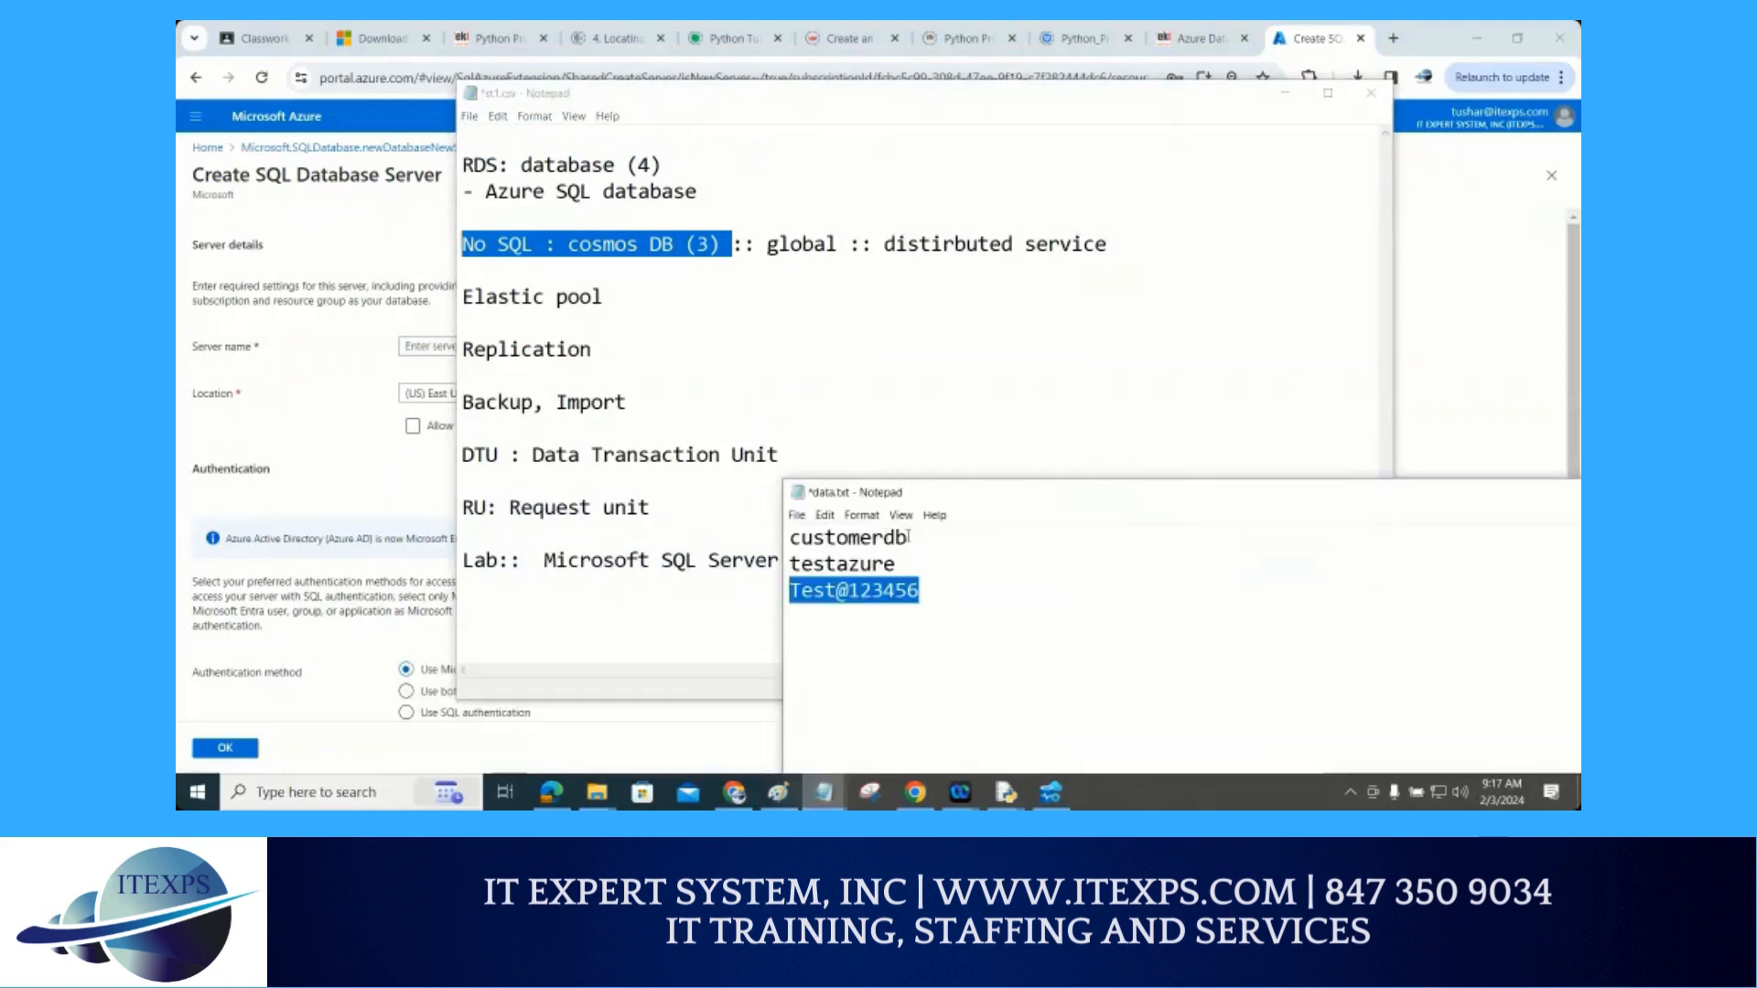
left_click_drag(910, 537, 778, 534)
key("ctrl+c")
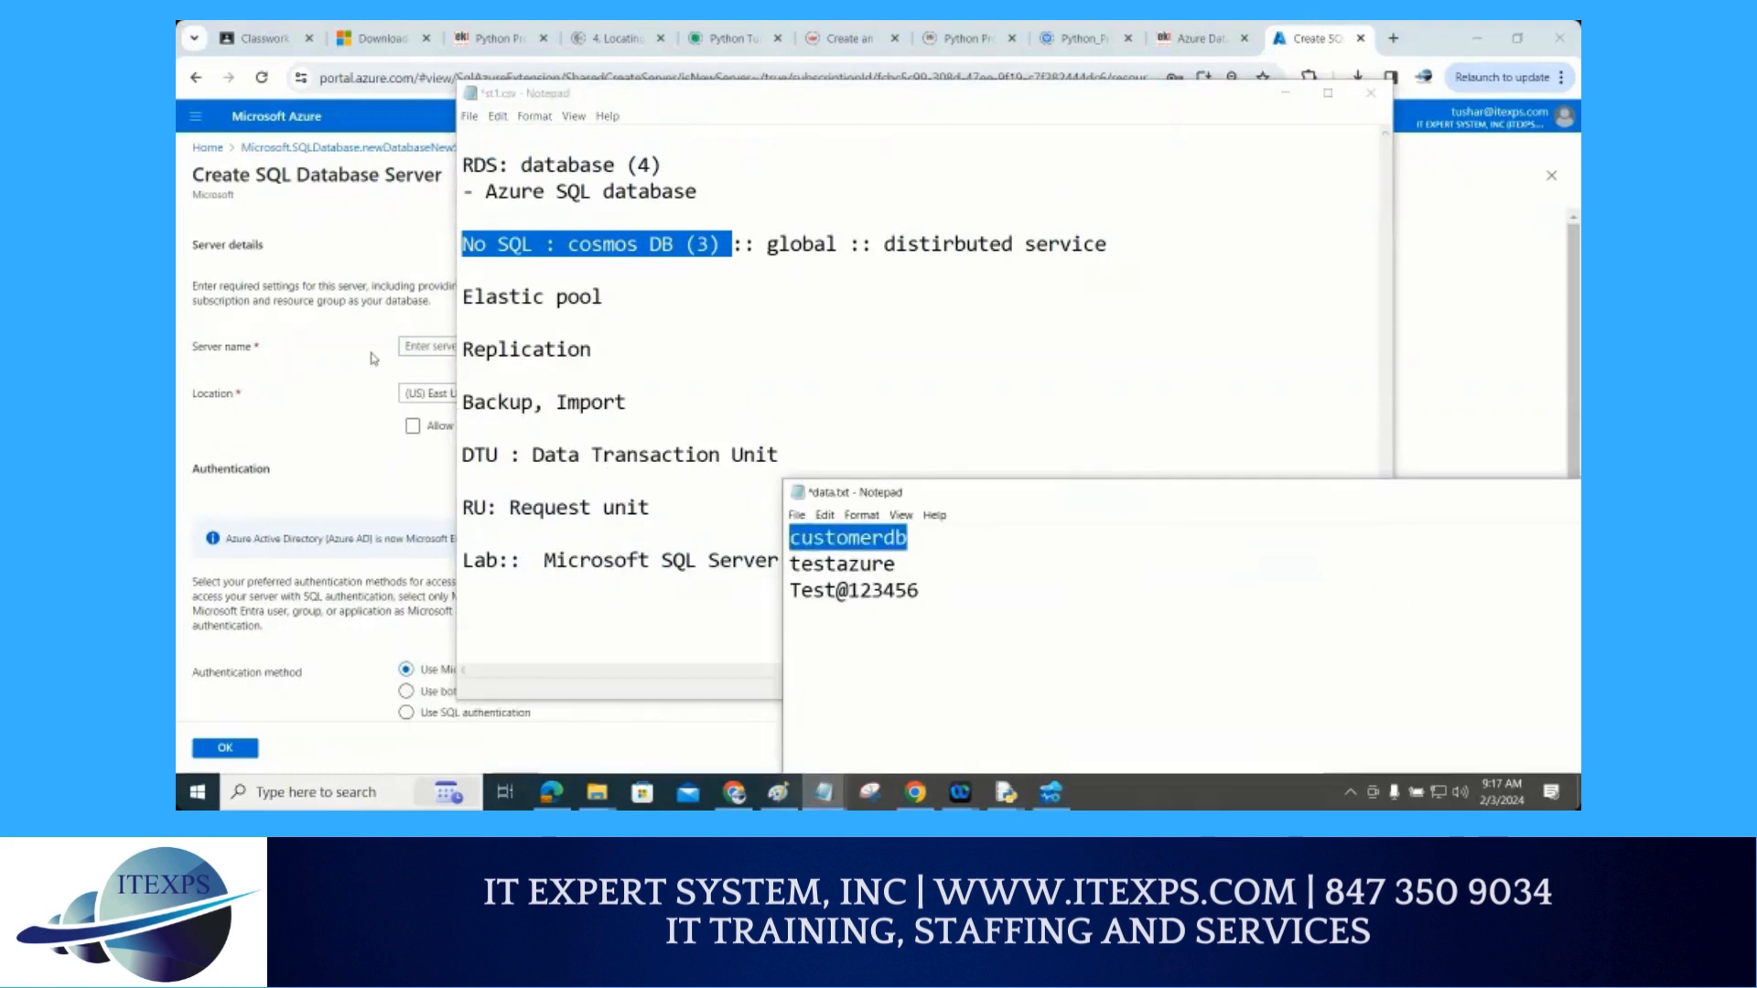
left_click(417, 347)
key("ctrl+v")
type("replica")
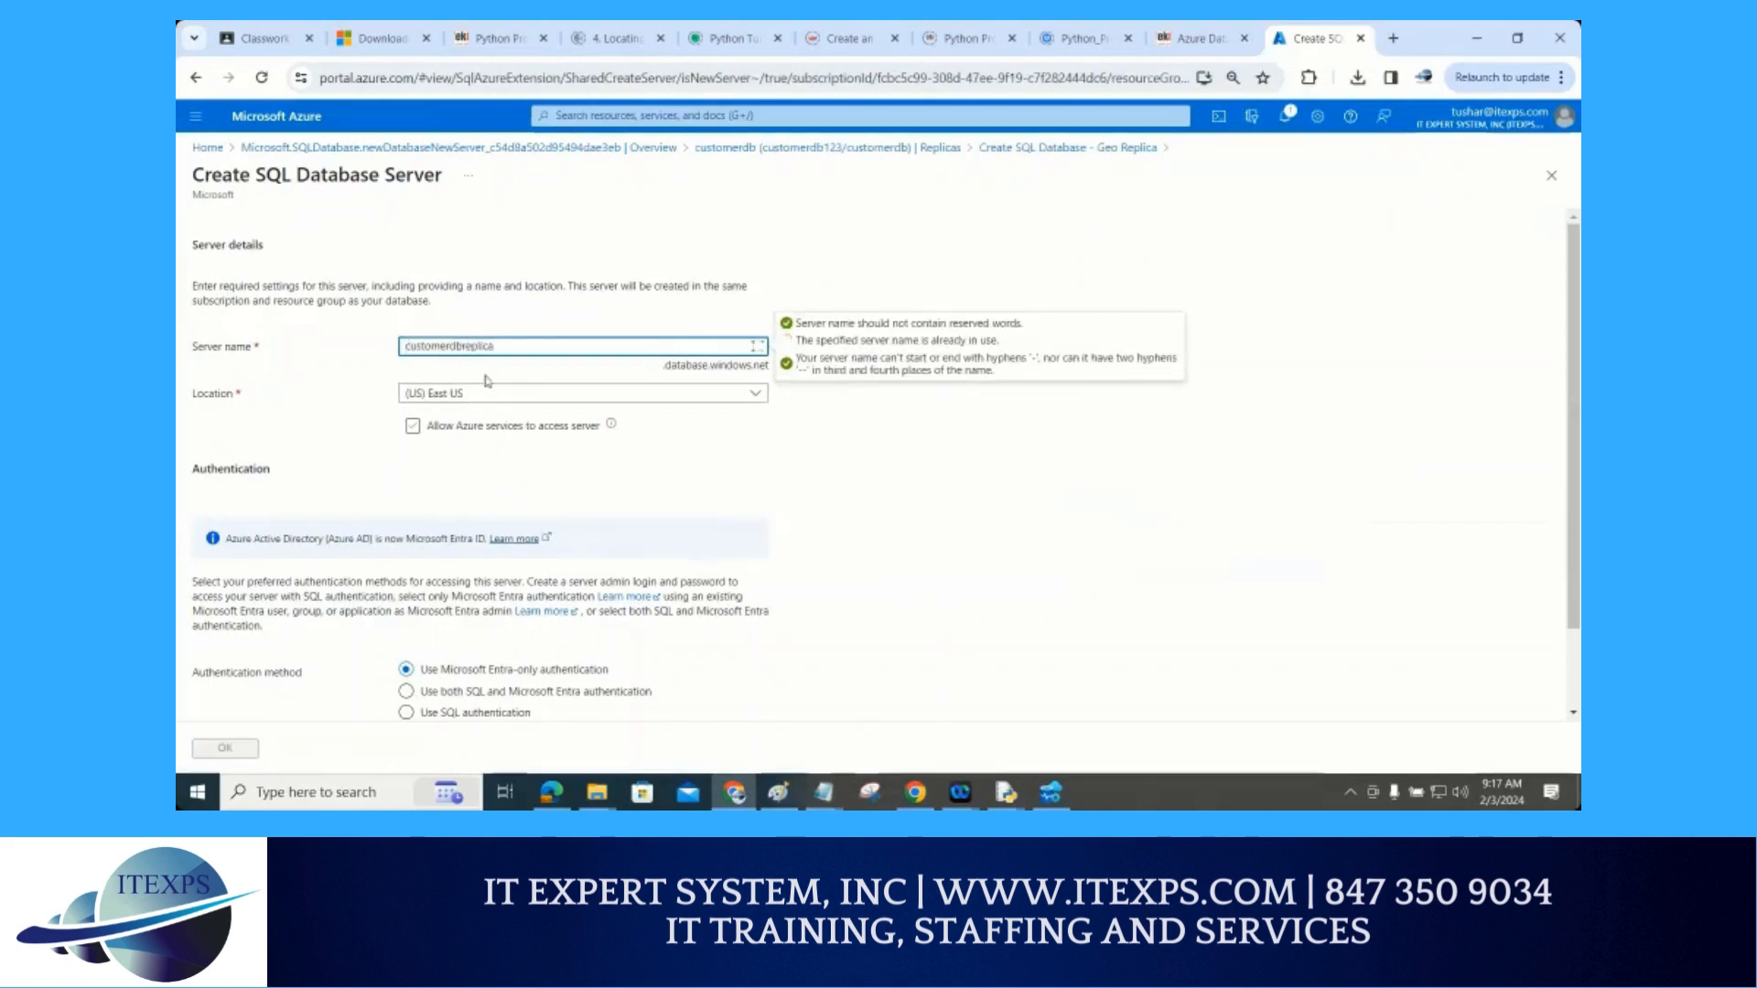
Set the new server's location to (US) West US 2 and its authentication method to SQL authentication
left_click(486, 394)
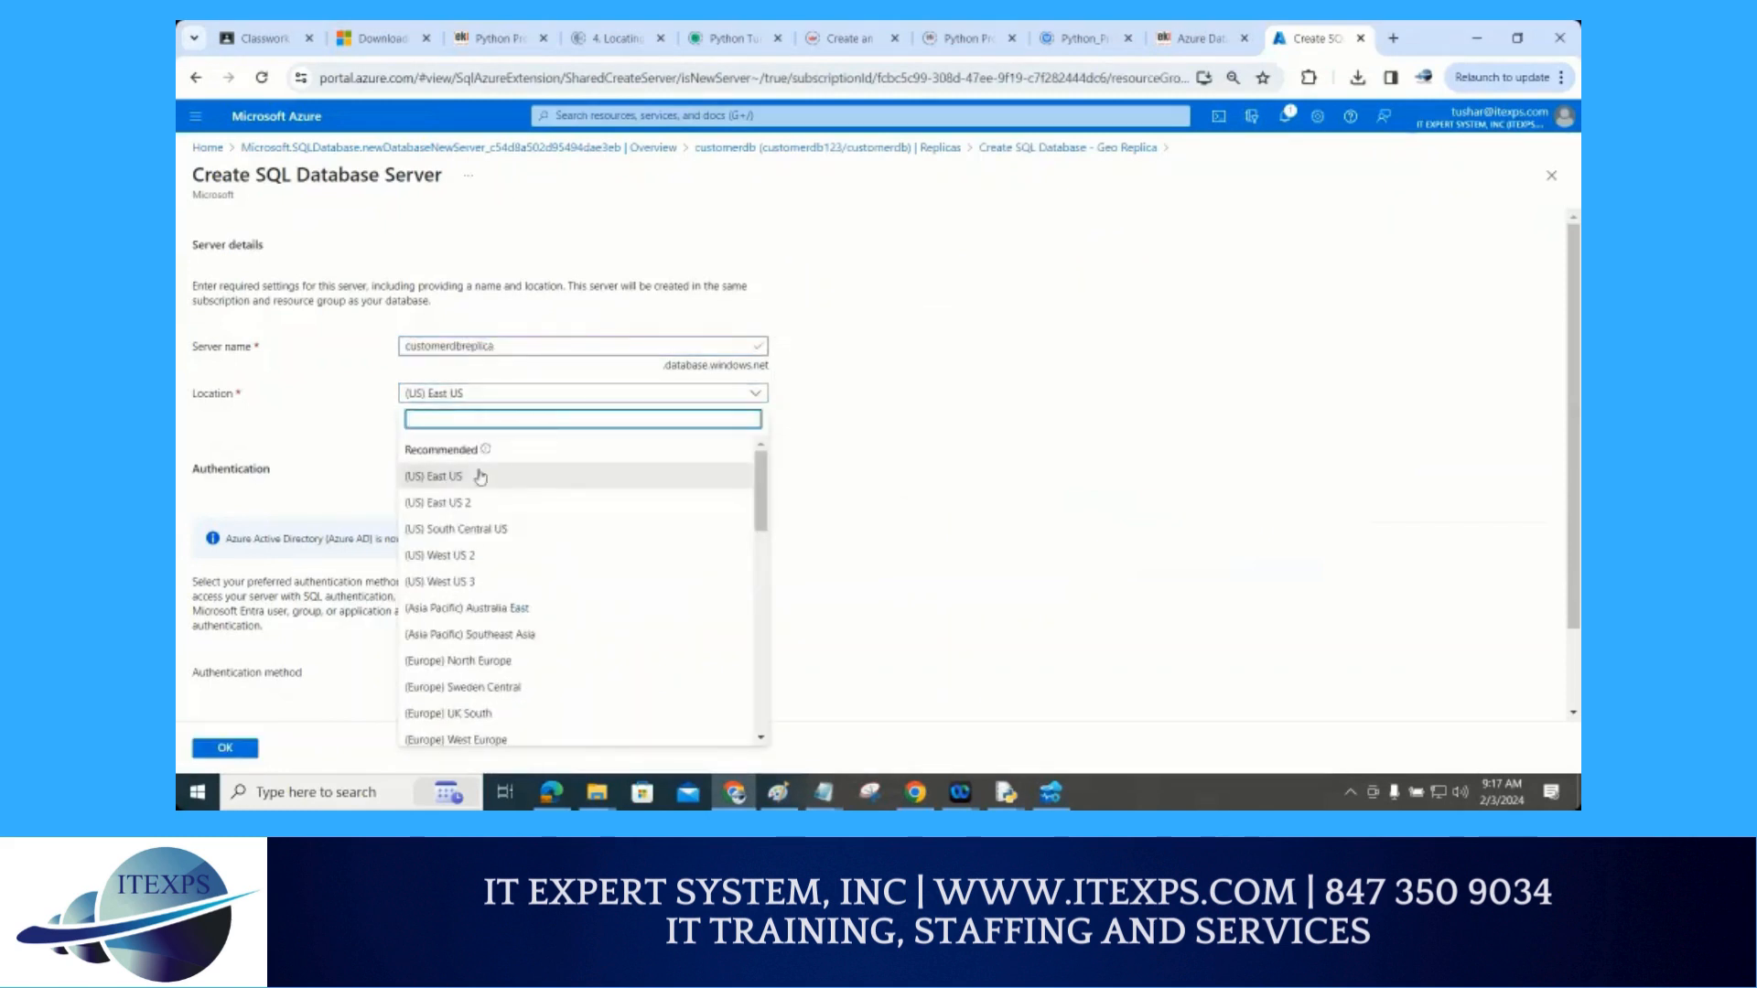
left_click(475, 555)
scroll(467, 519, "down", 1)
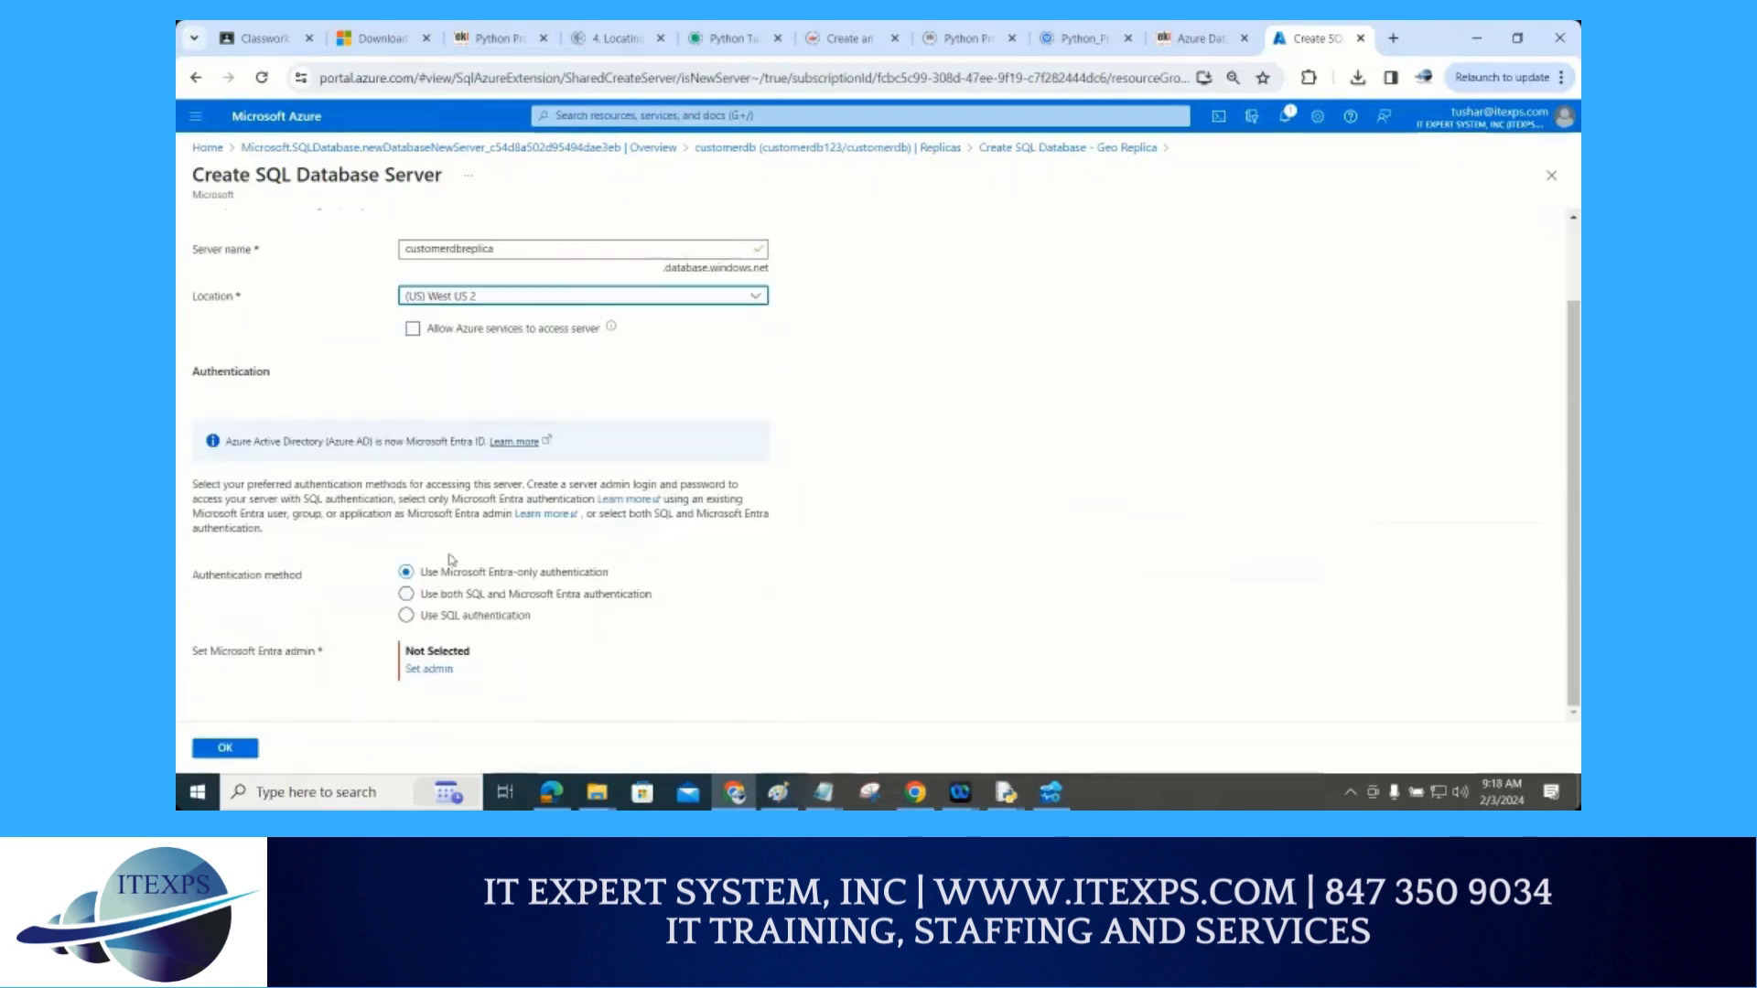
left_click(407, 616)
scroll(417, 622, "down", 1)
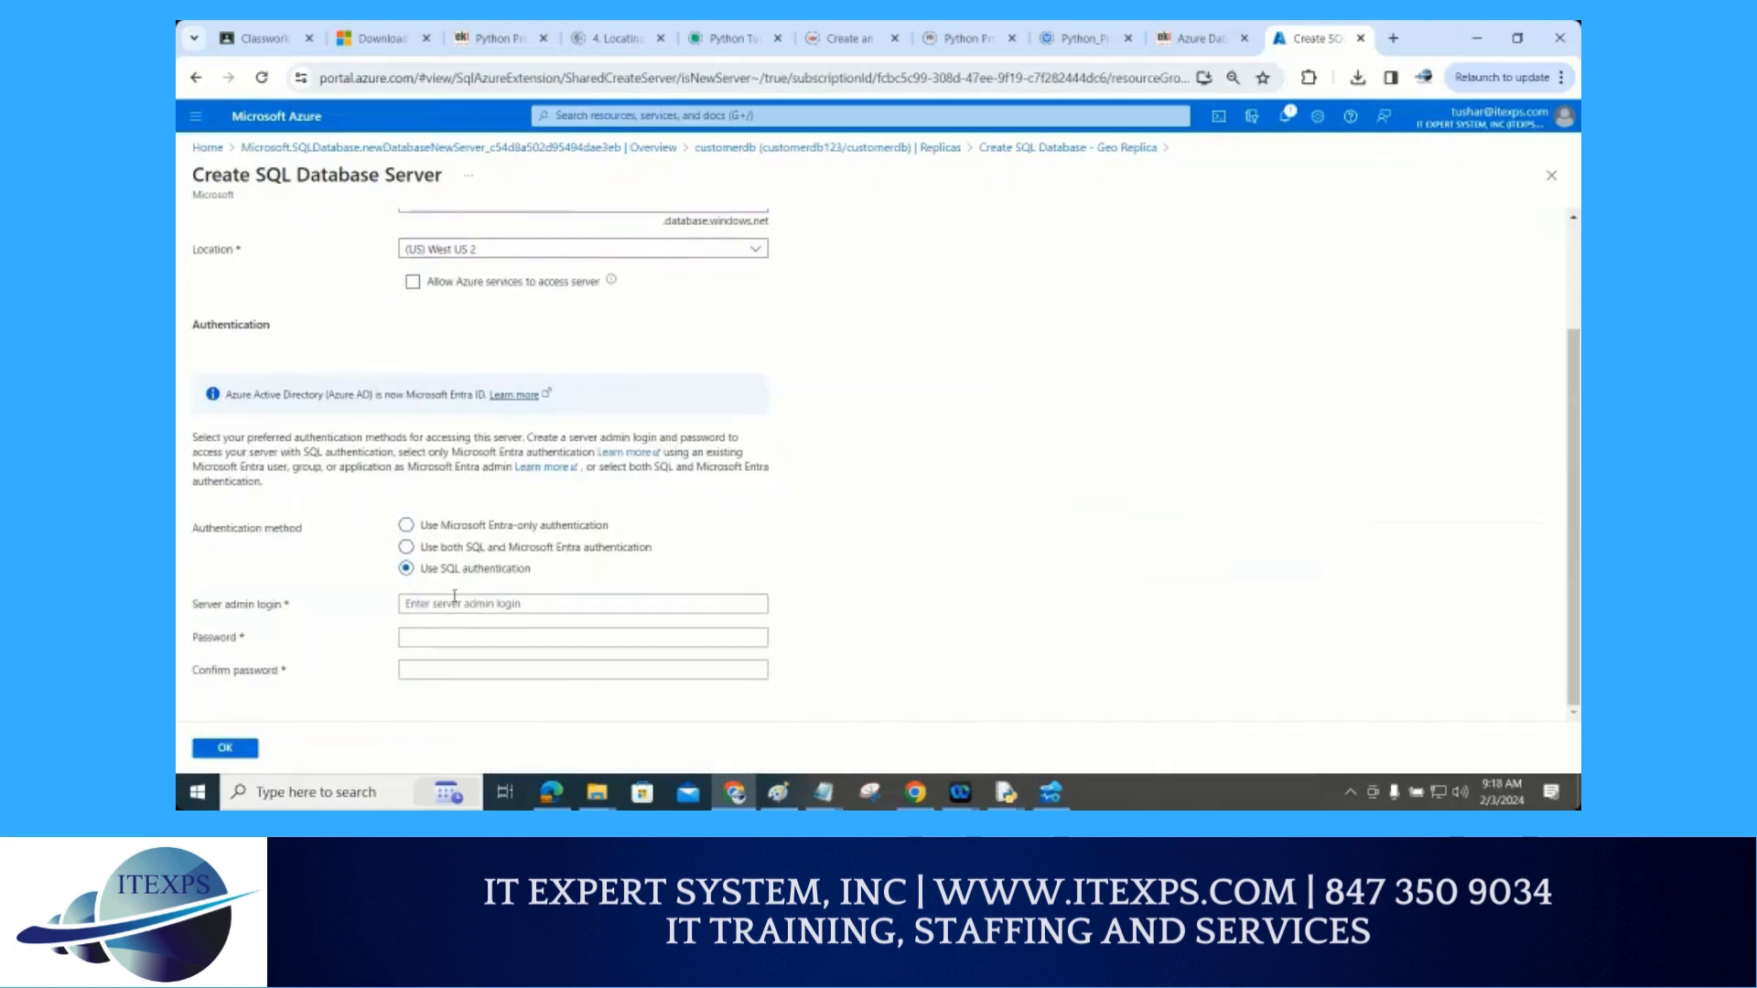
key("ctrl+1")
left_click(381, 585)
left_click_drag(343, 591, 413, 545)
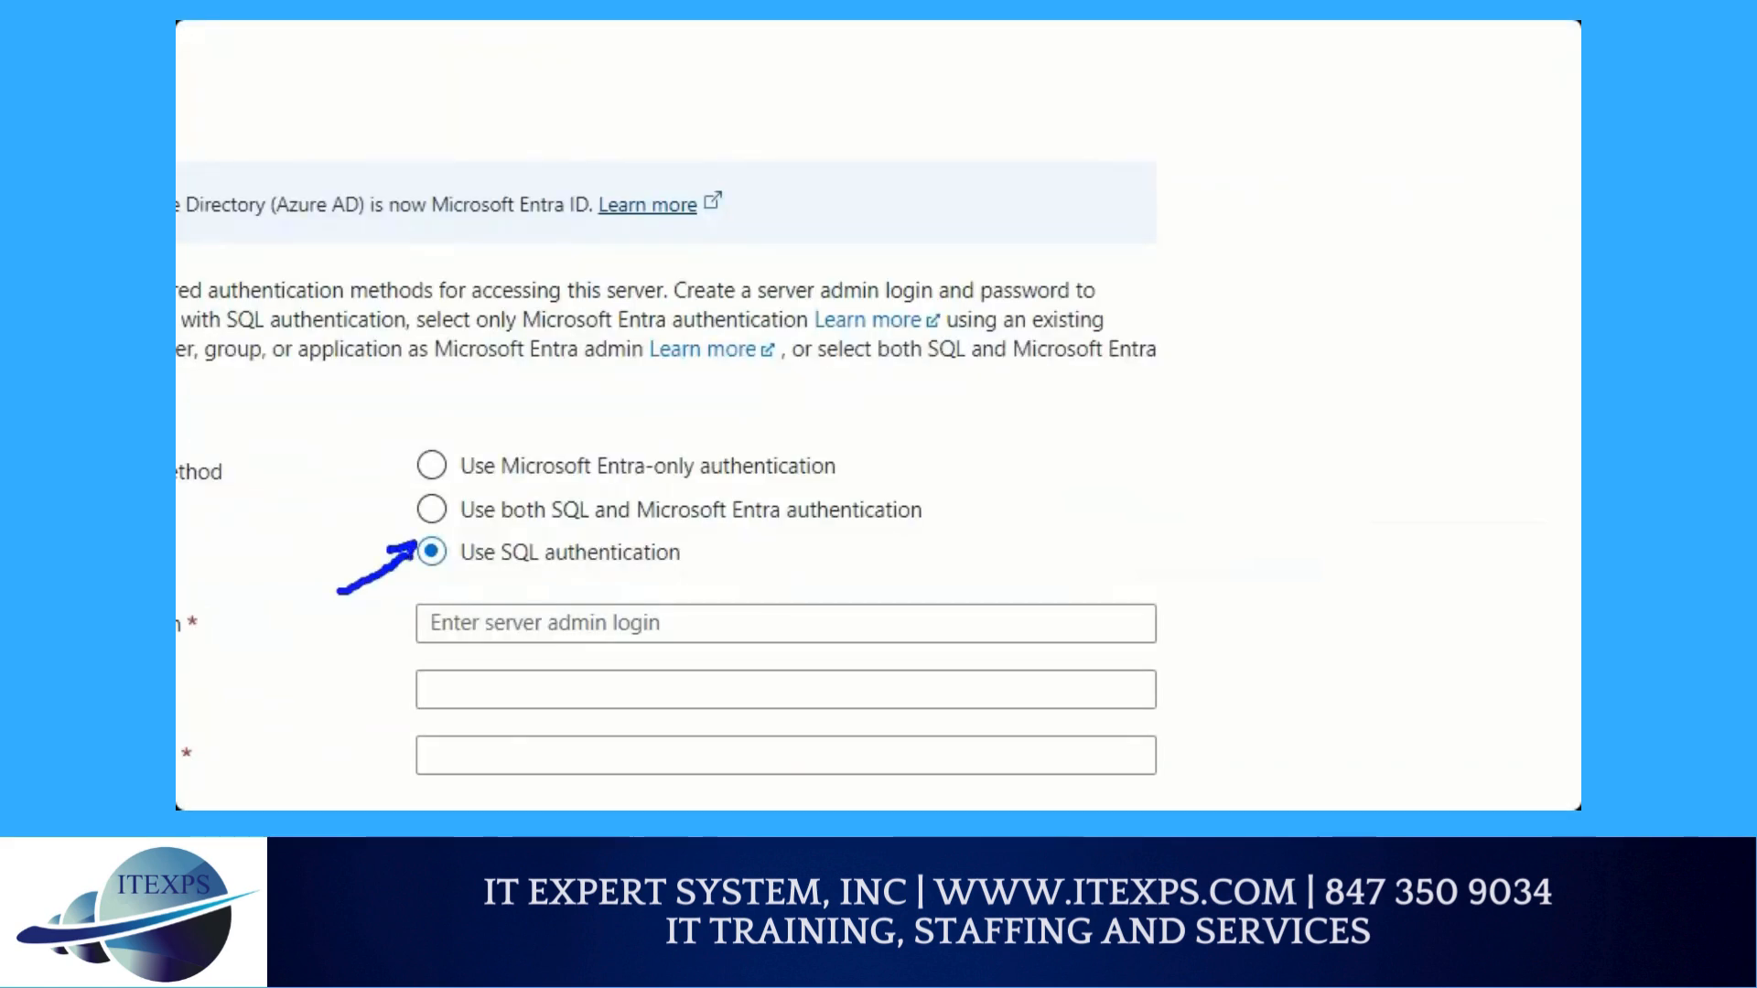
key("Escape")
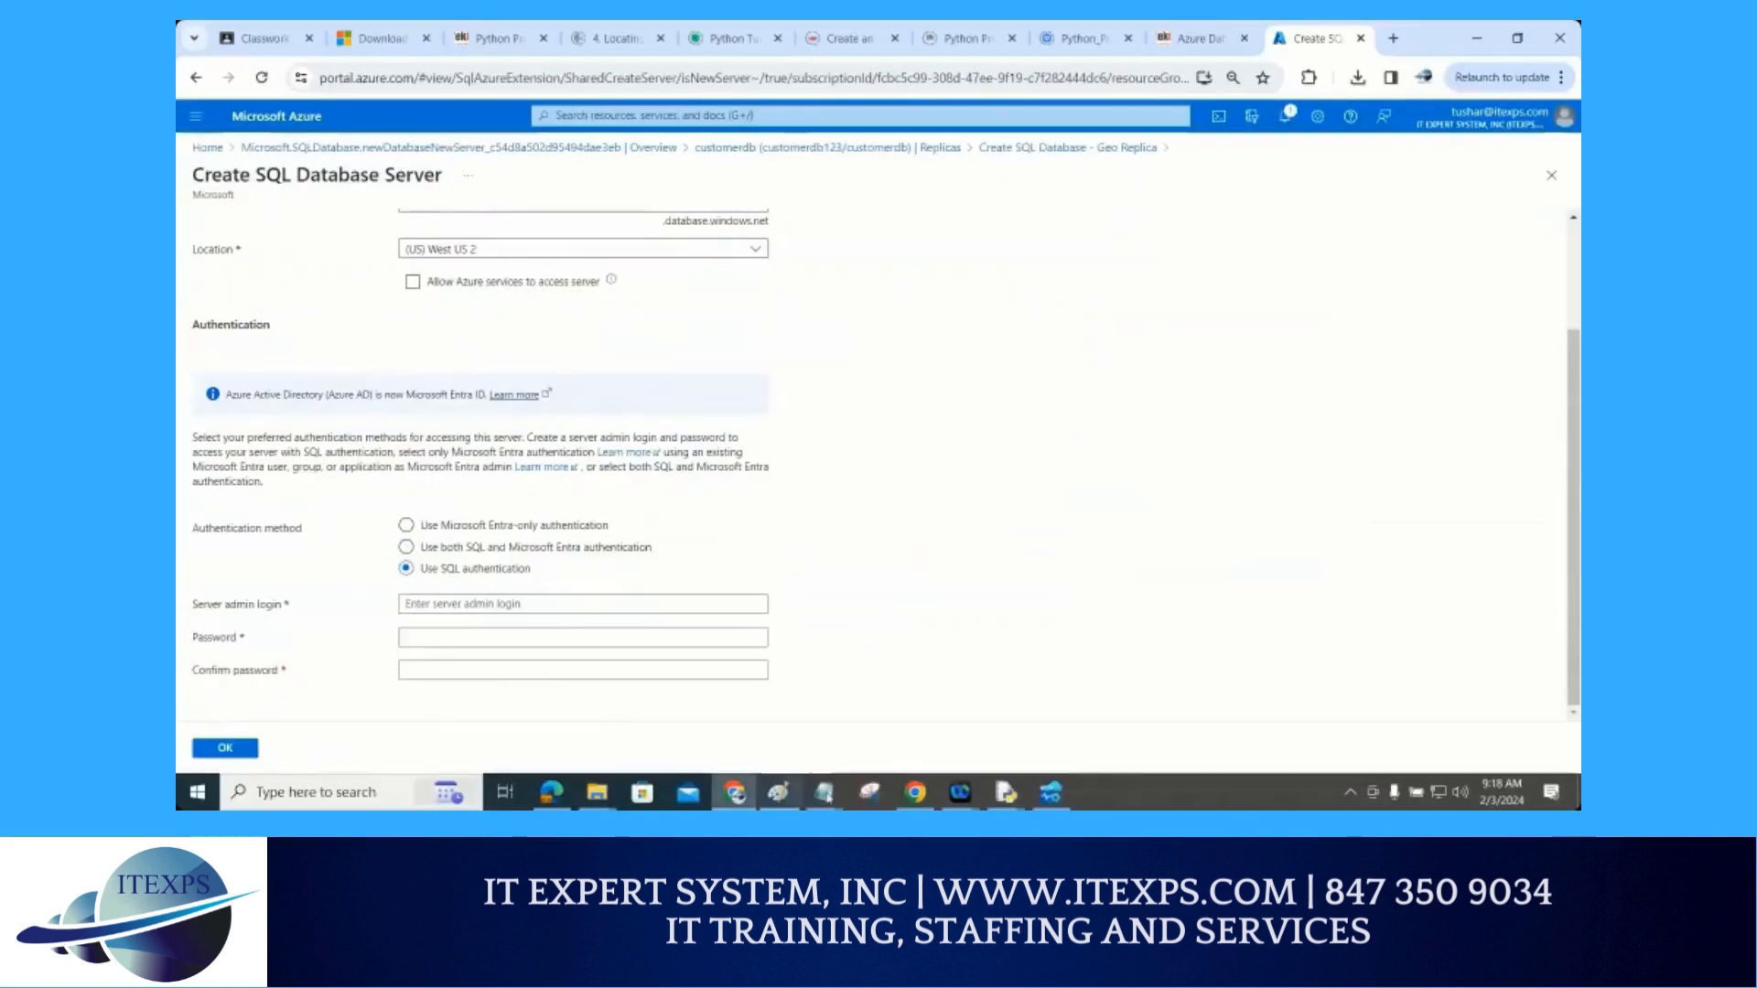
Copy the login from the data.txt notes and enter testazure as the admin login of the West US 2 server
mouse_move(824, 792)
left_click(885, 712)
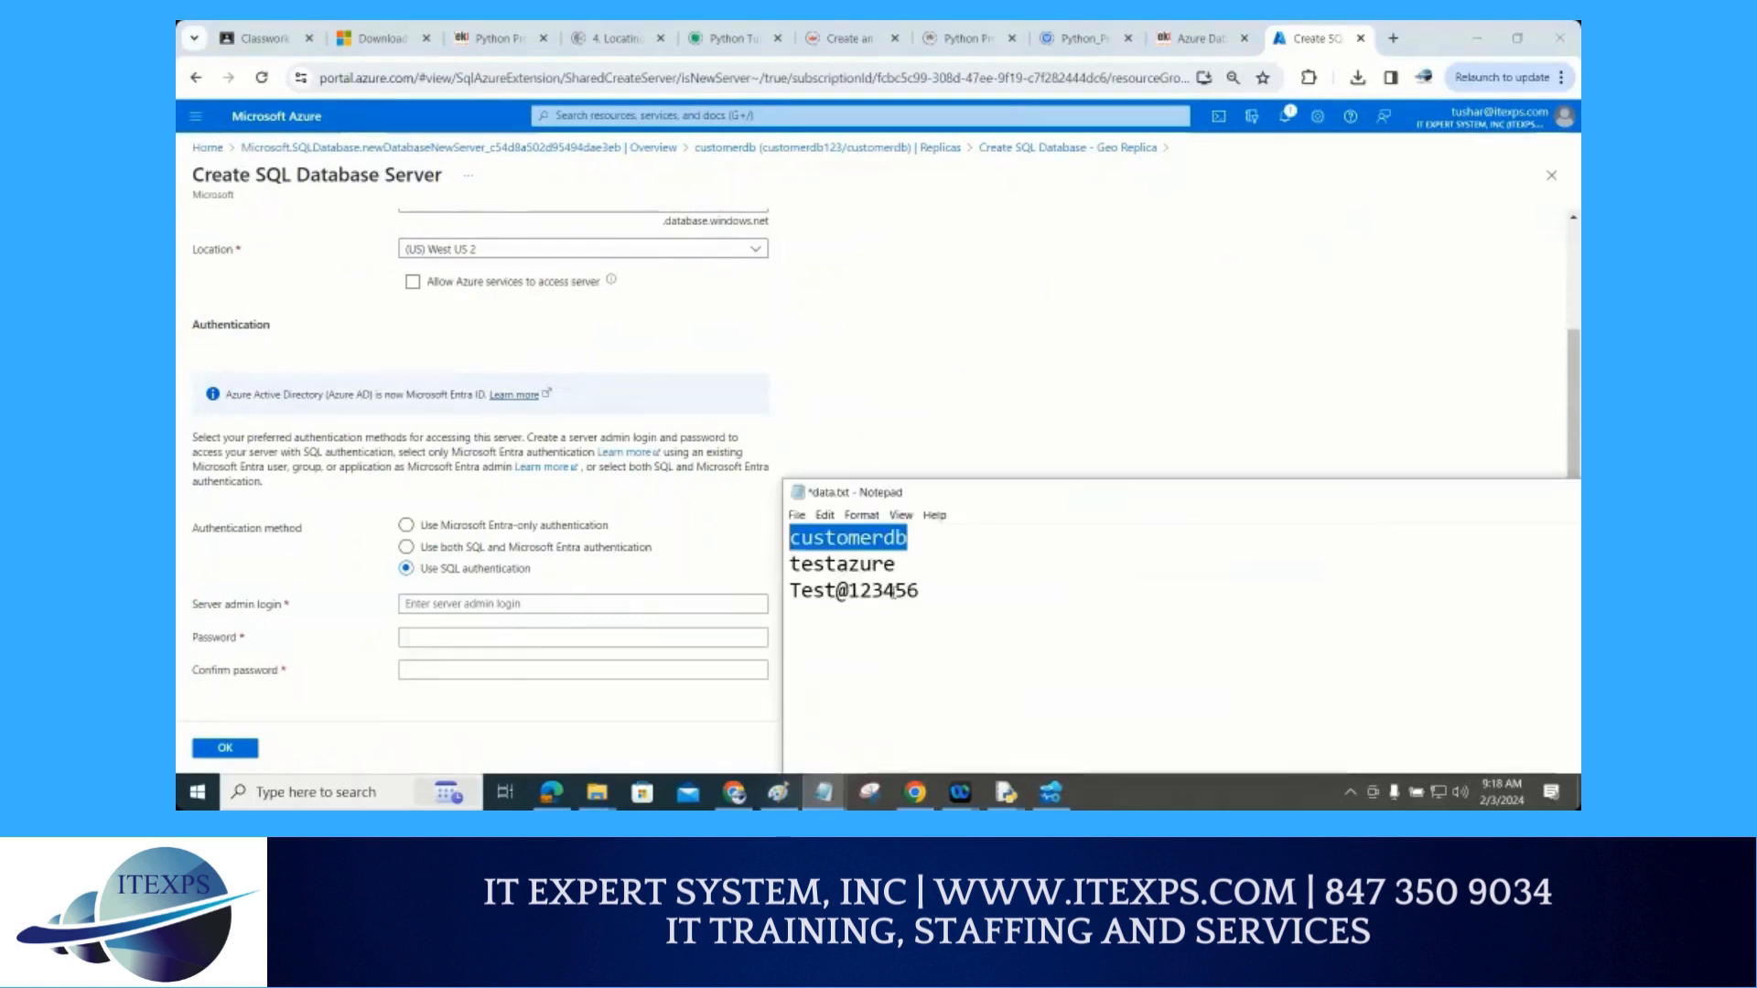
left_click_drag(904, 567, 767, 569)
key("ctrl+c")
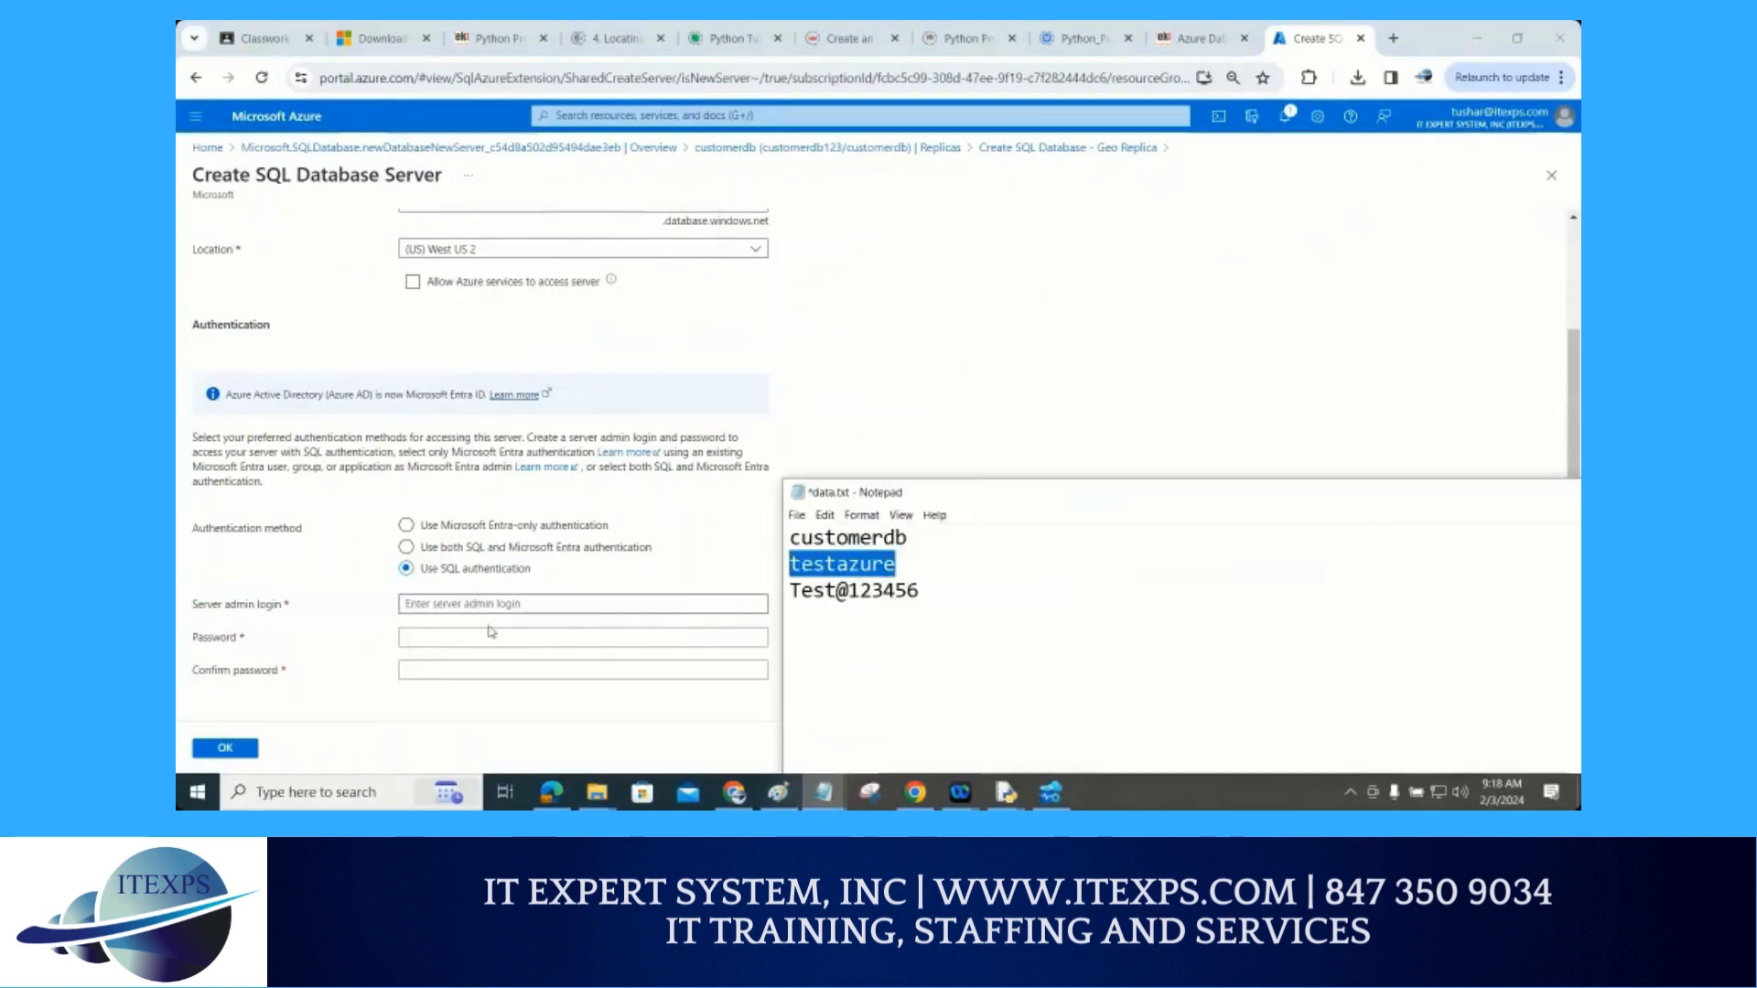
left_click(456, 627)
left_click(457, 604)
key("ctrl+v")
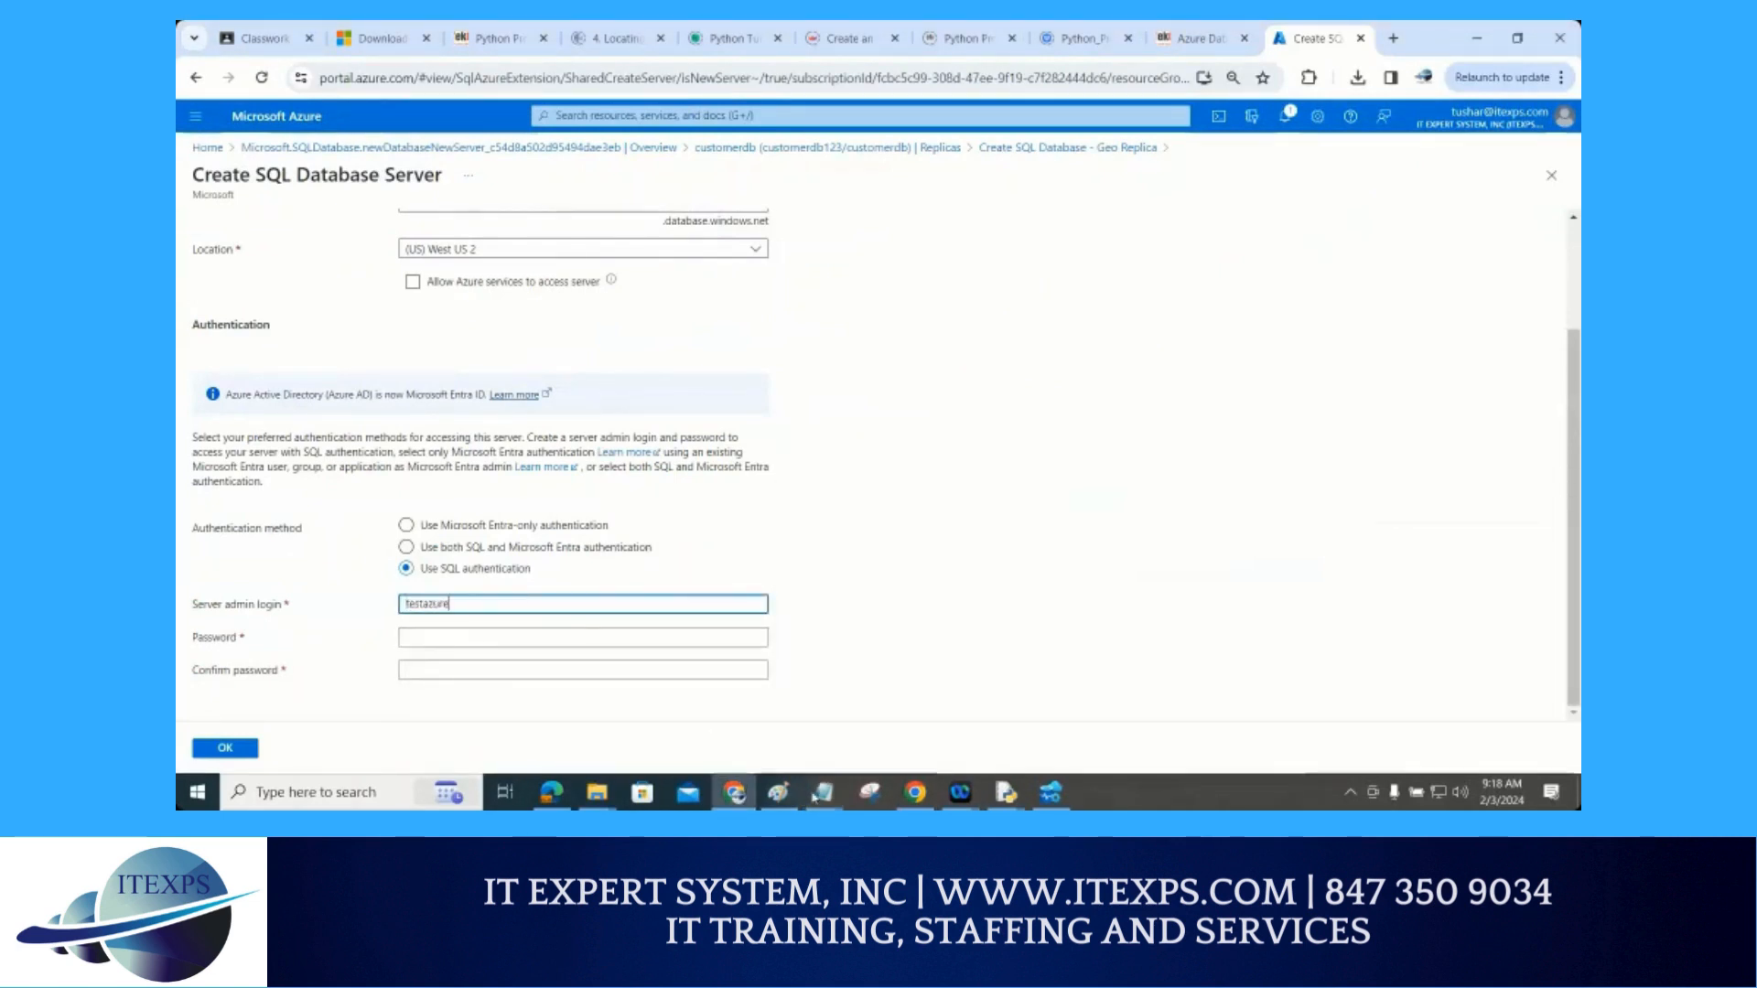
Copy the admin password from the notes and fill in the new server's Password and Confirm password fields
left_click(869, 712)
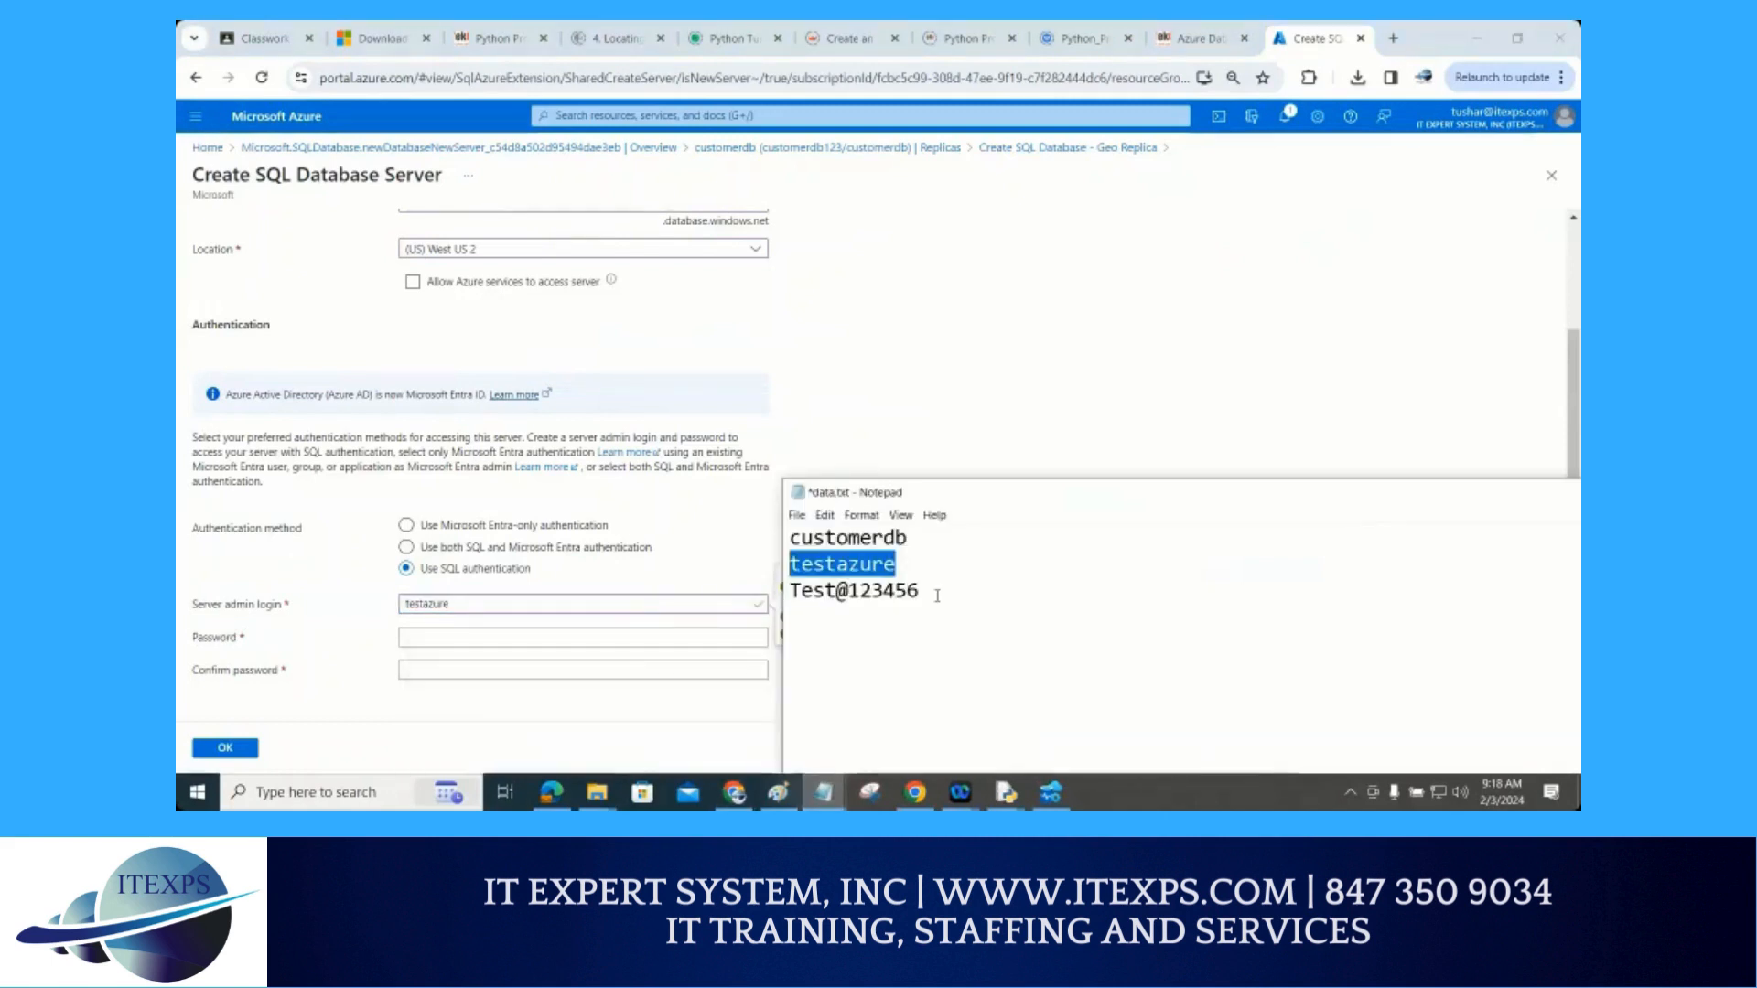
left_click_drag(926, 591, 664, 609)
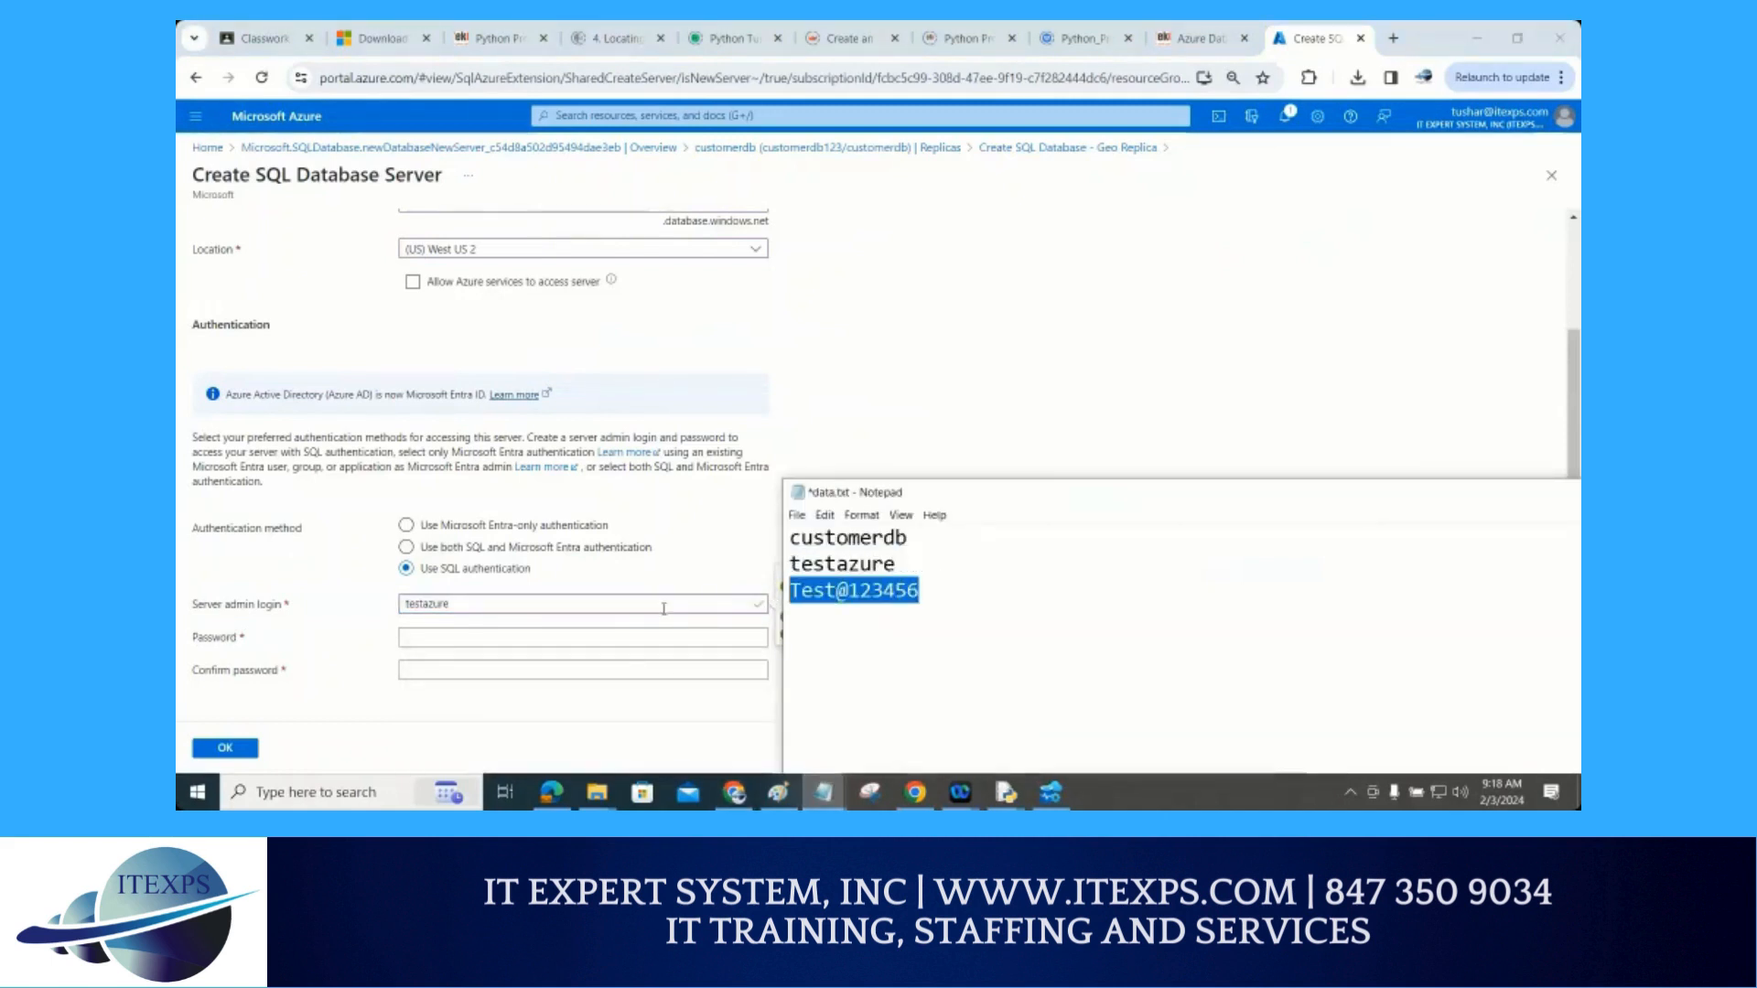
left_click(485, 632)
key("ctrl+v")
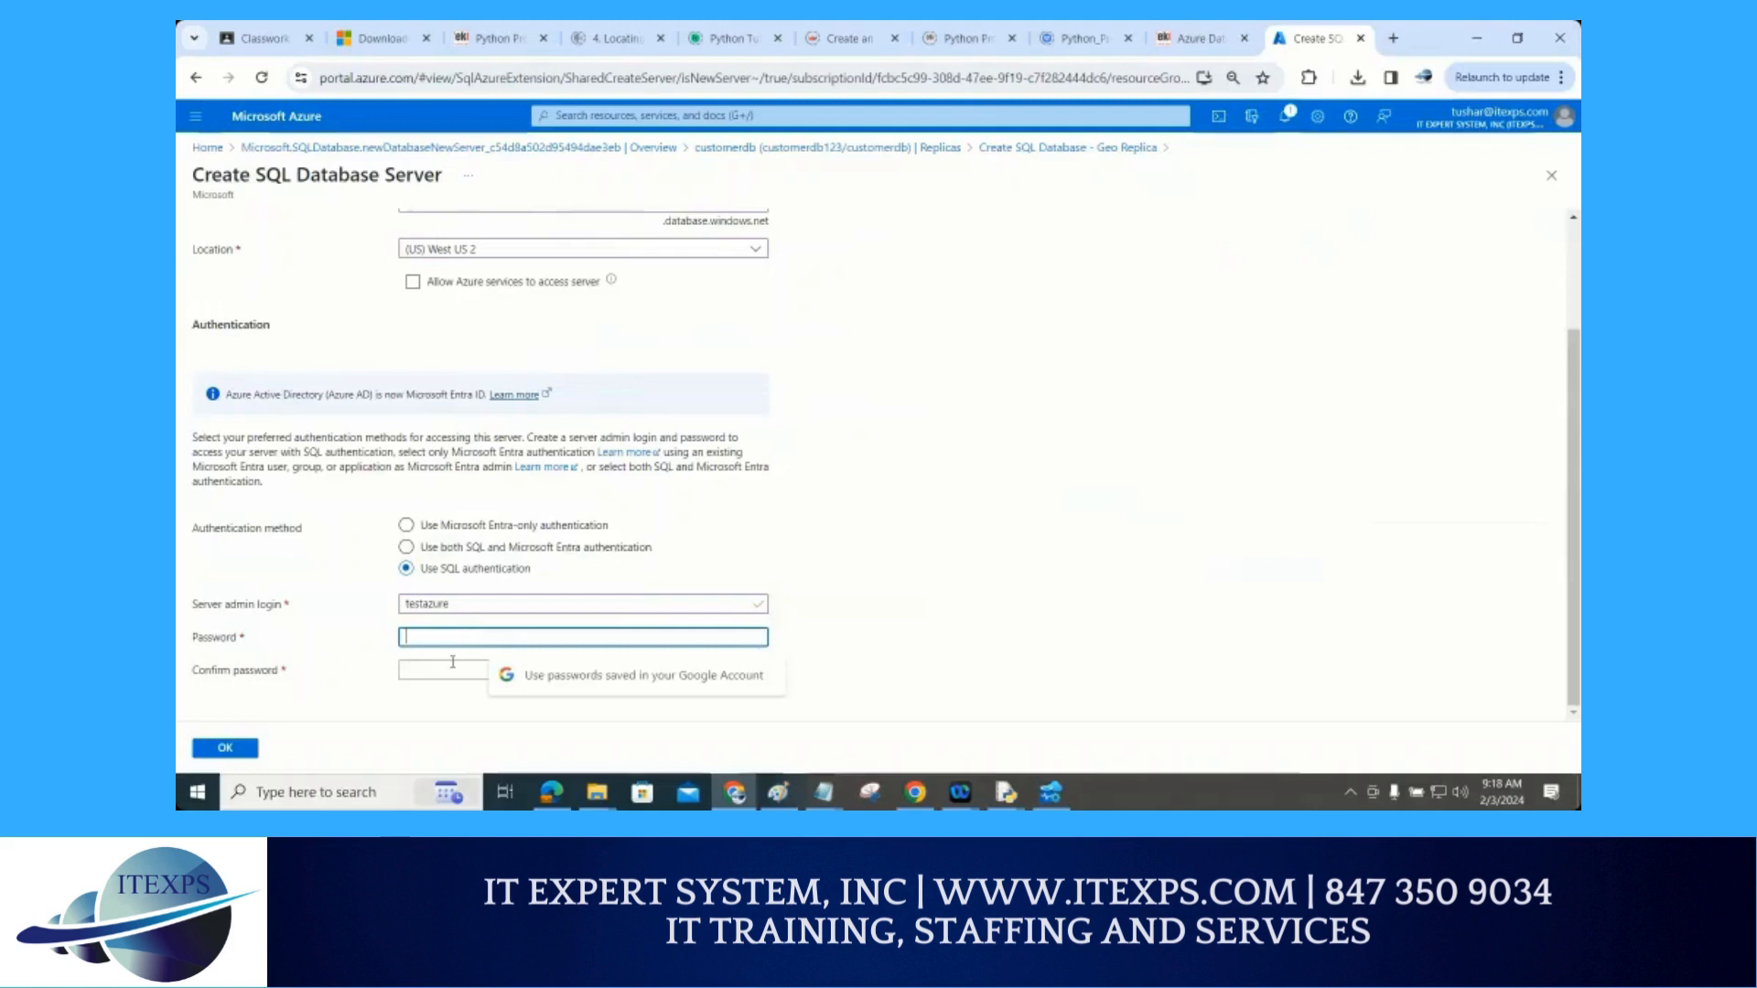
left_click(449, 666)
key("ctrl+v")
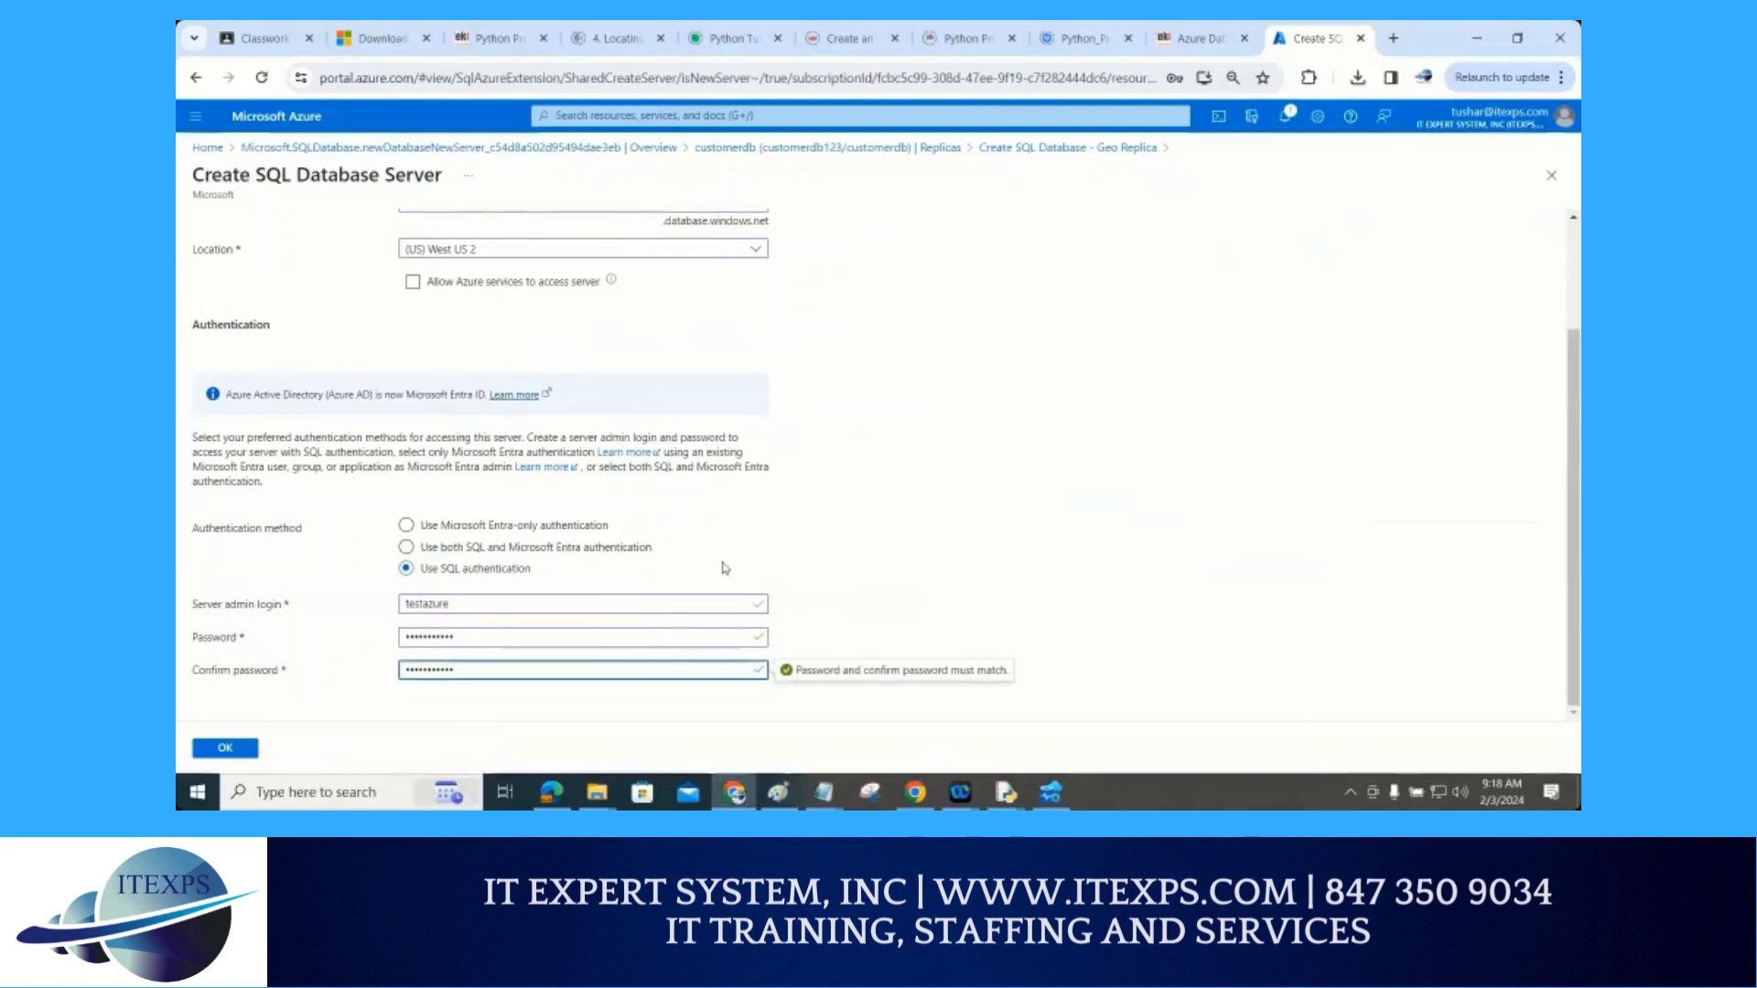
Check the new server's settings and accept customerdbreplica as the geo replica's target server
scroll(682, 510, "up", 2)
scroll(681, 515, "down", 2)
left_click(242, 750)
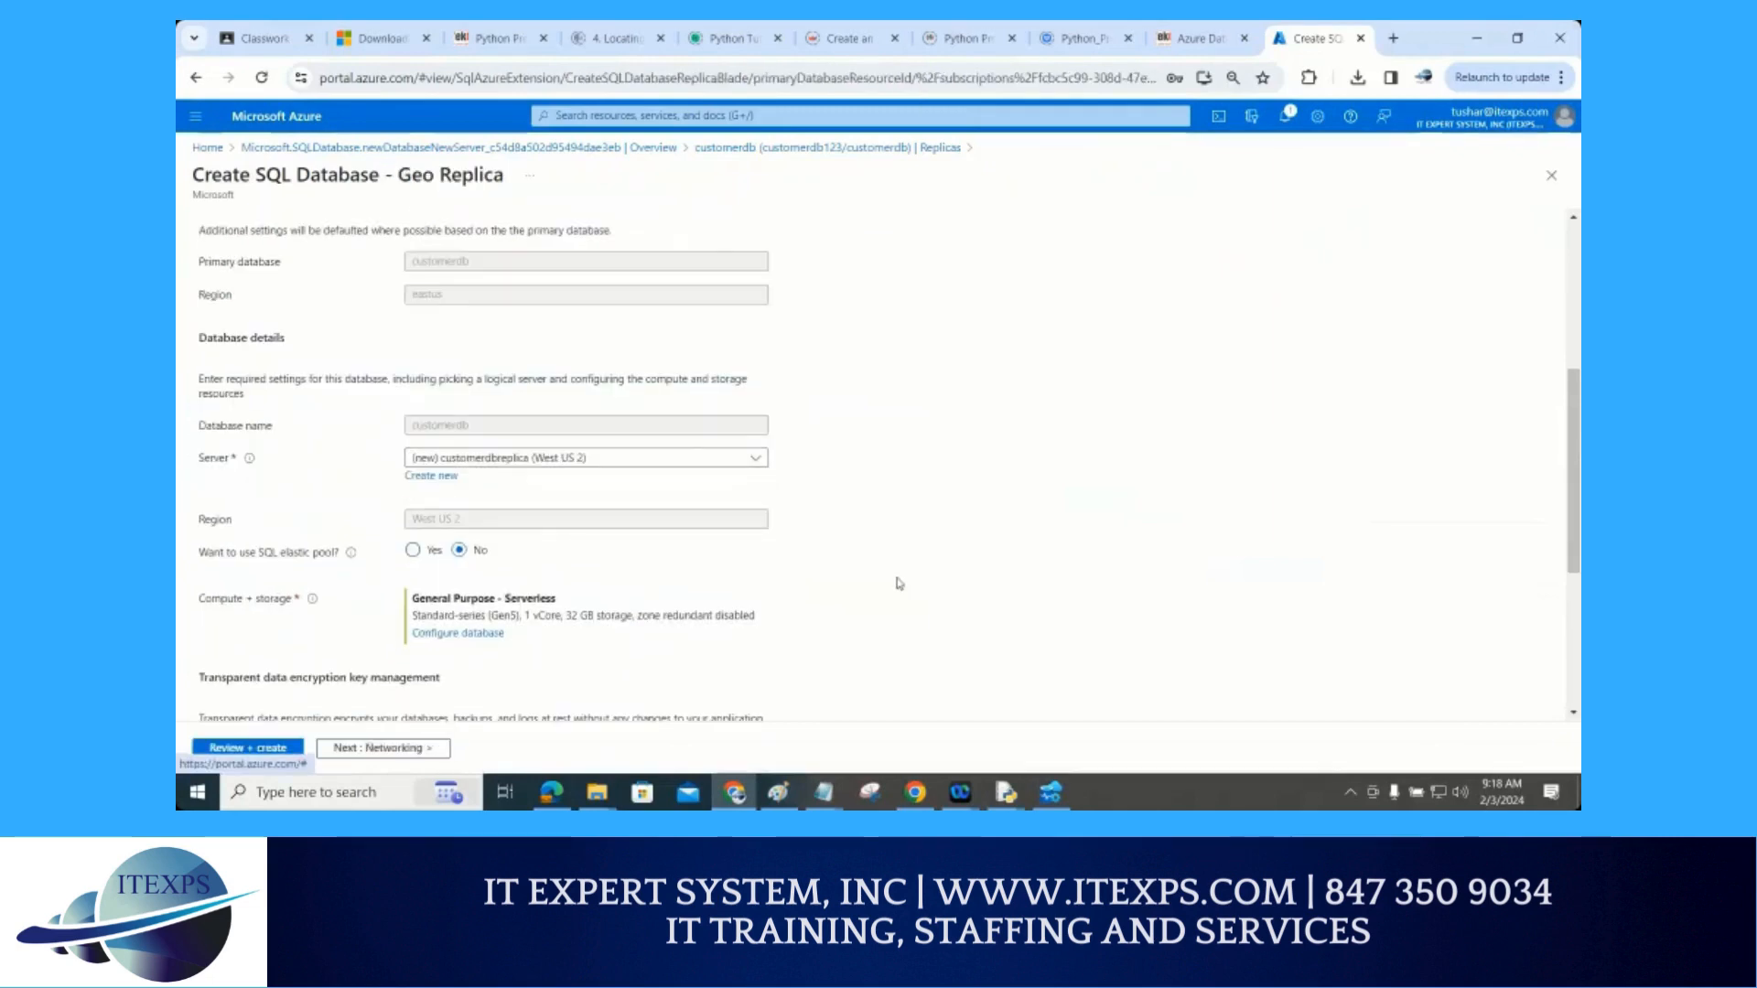
Review the replica's elastic pool, compute and storage, data encryption and backup storage redundancy settings
scroll(893, 586, "down", 4)
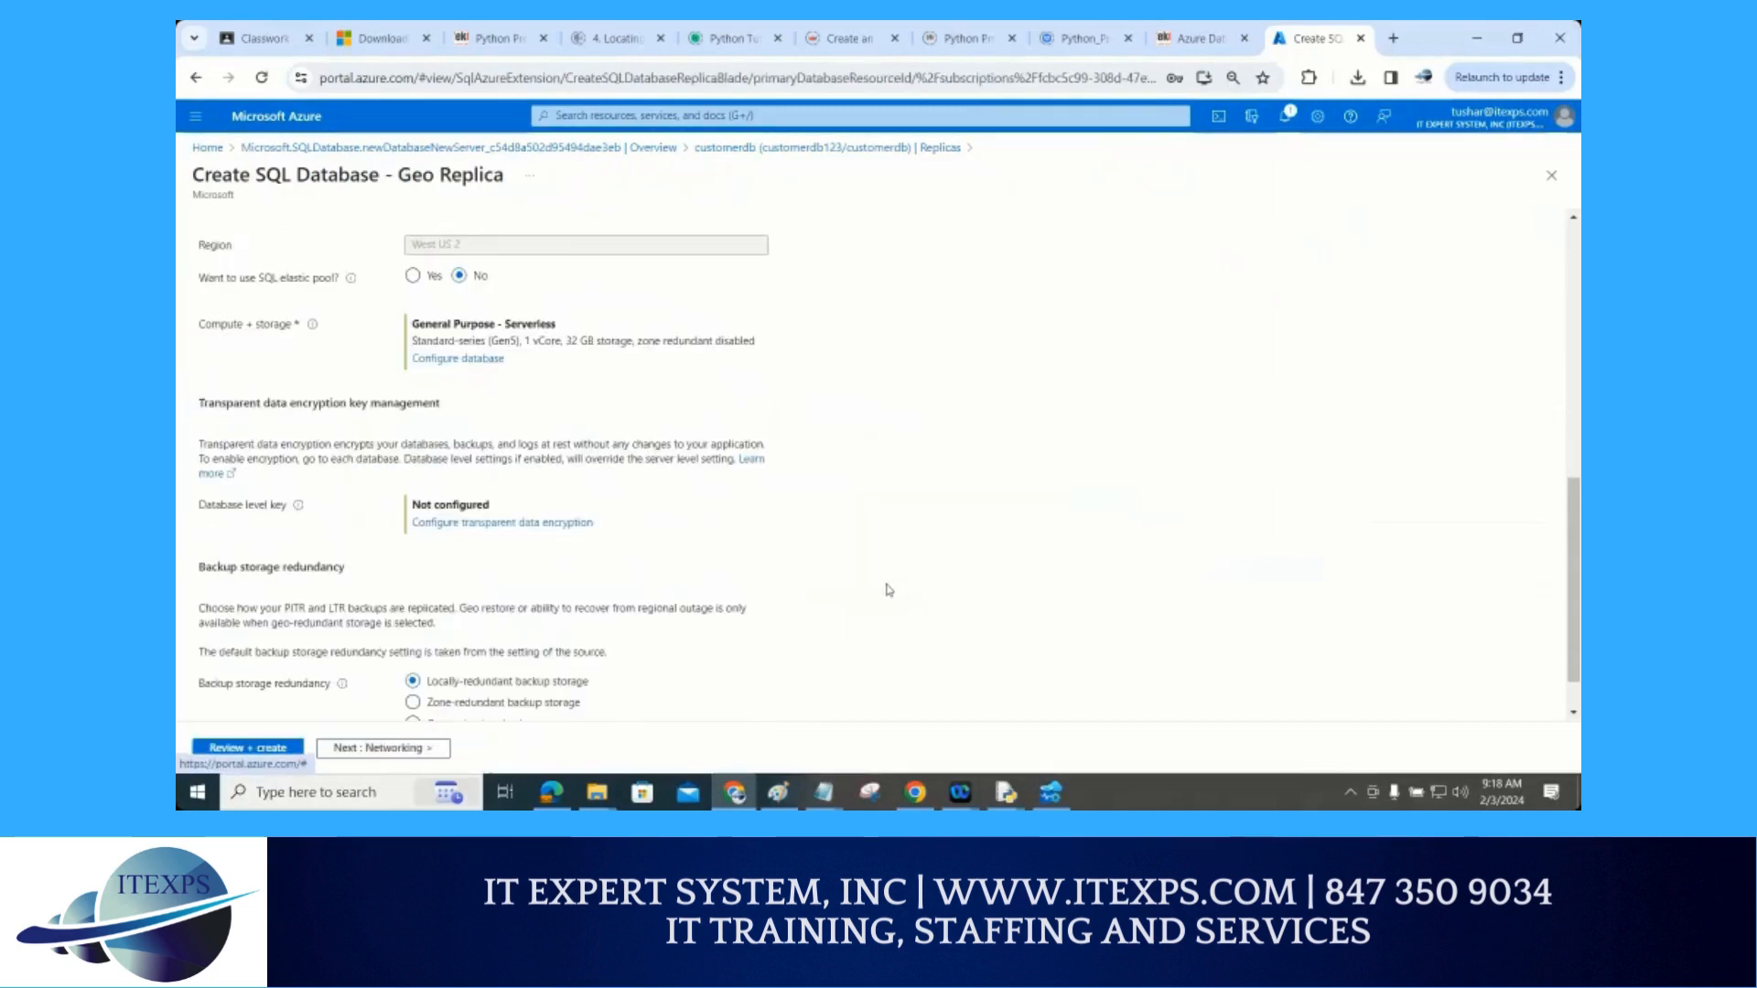
scroll(875, 555, "up", 2)
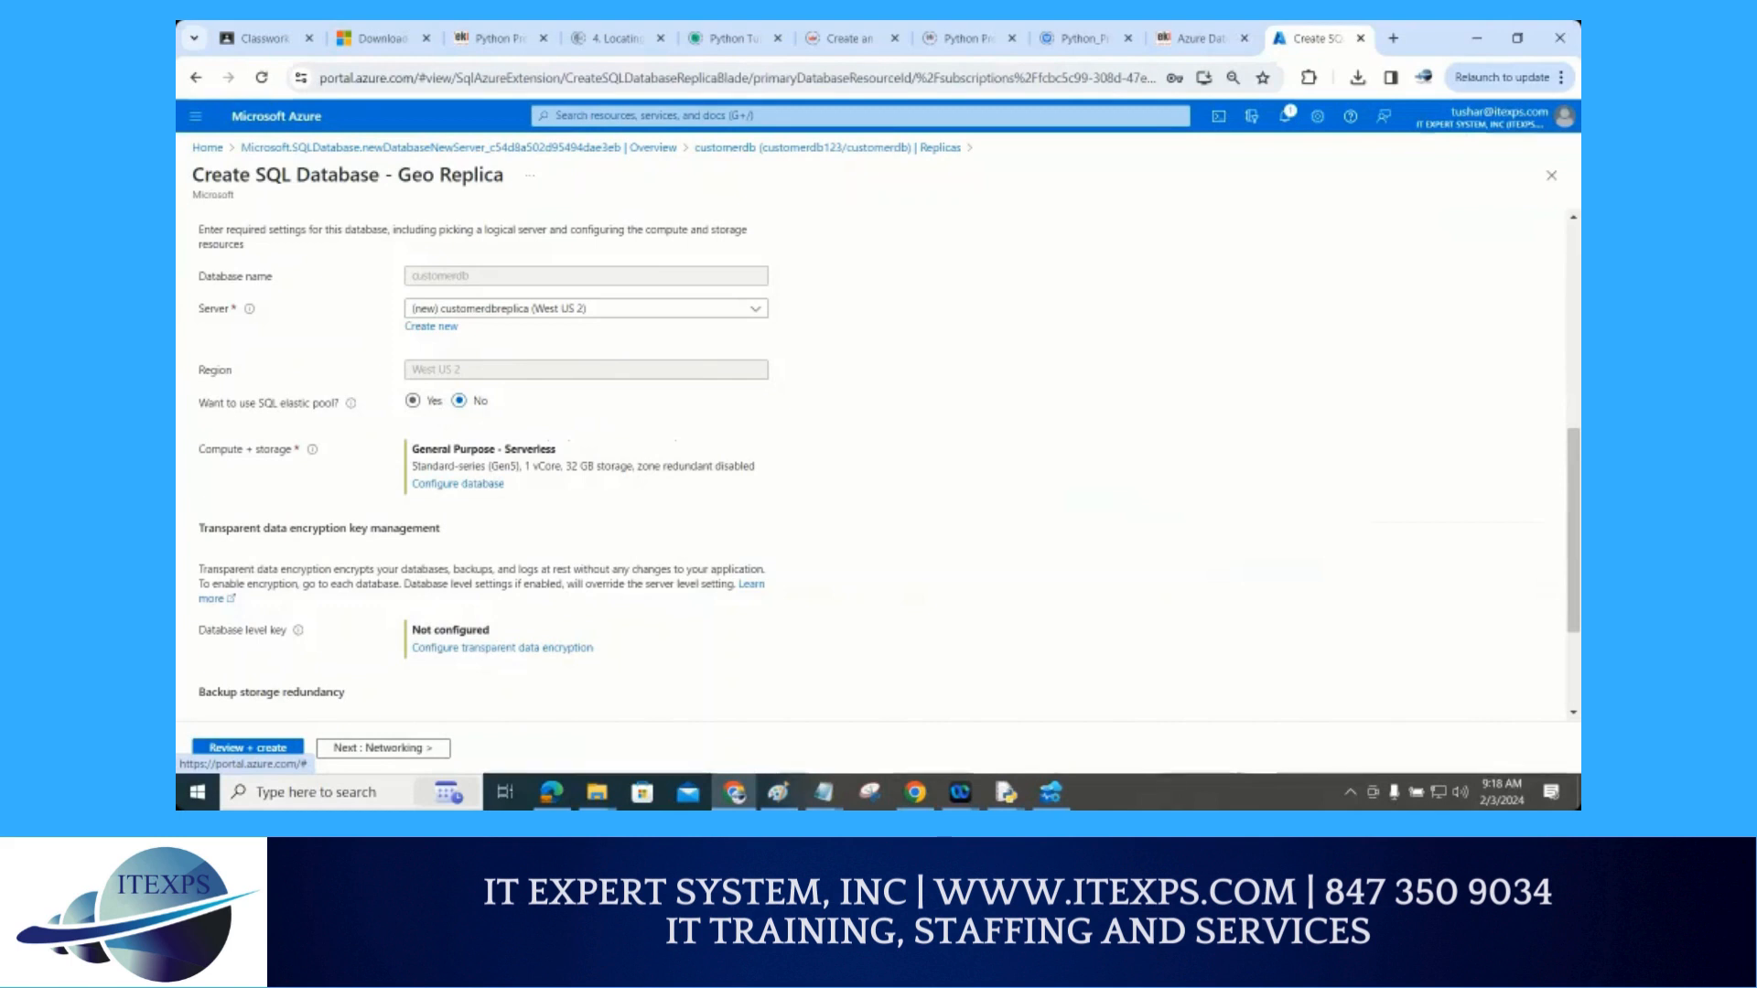
key("ctrl+1")
left_click(745, 437)
left_click_drag(735, 446, 763, 451)
left_click_drag(341, 550, 657, 565)
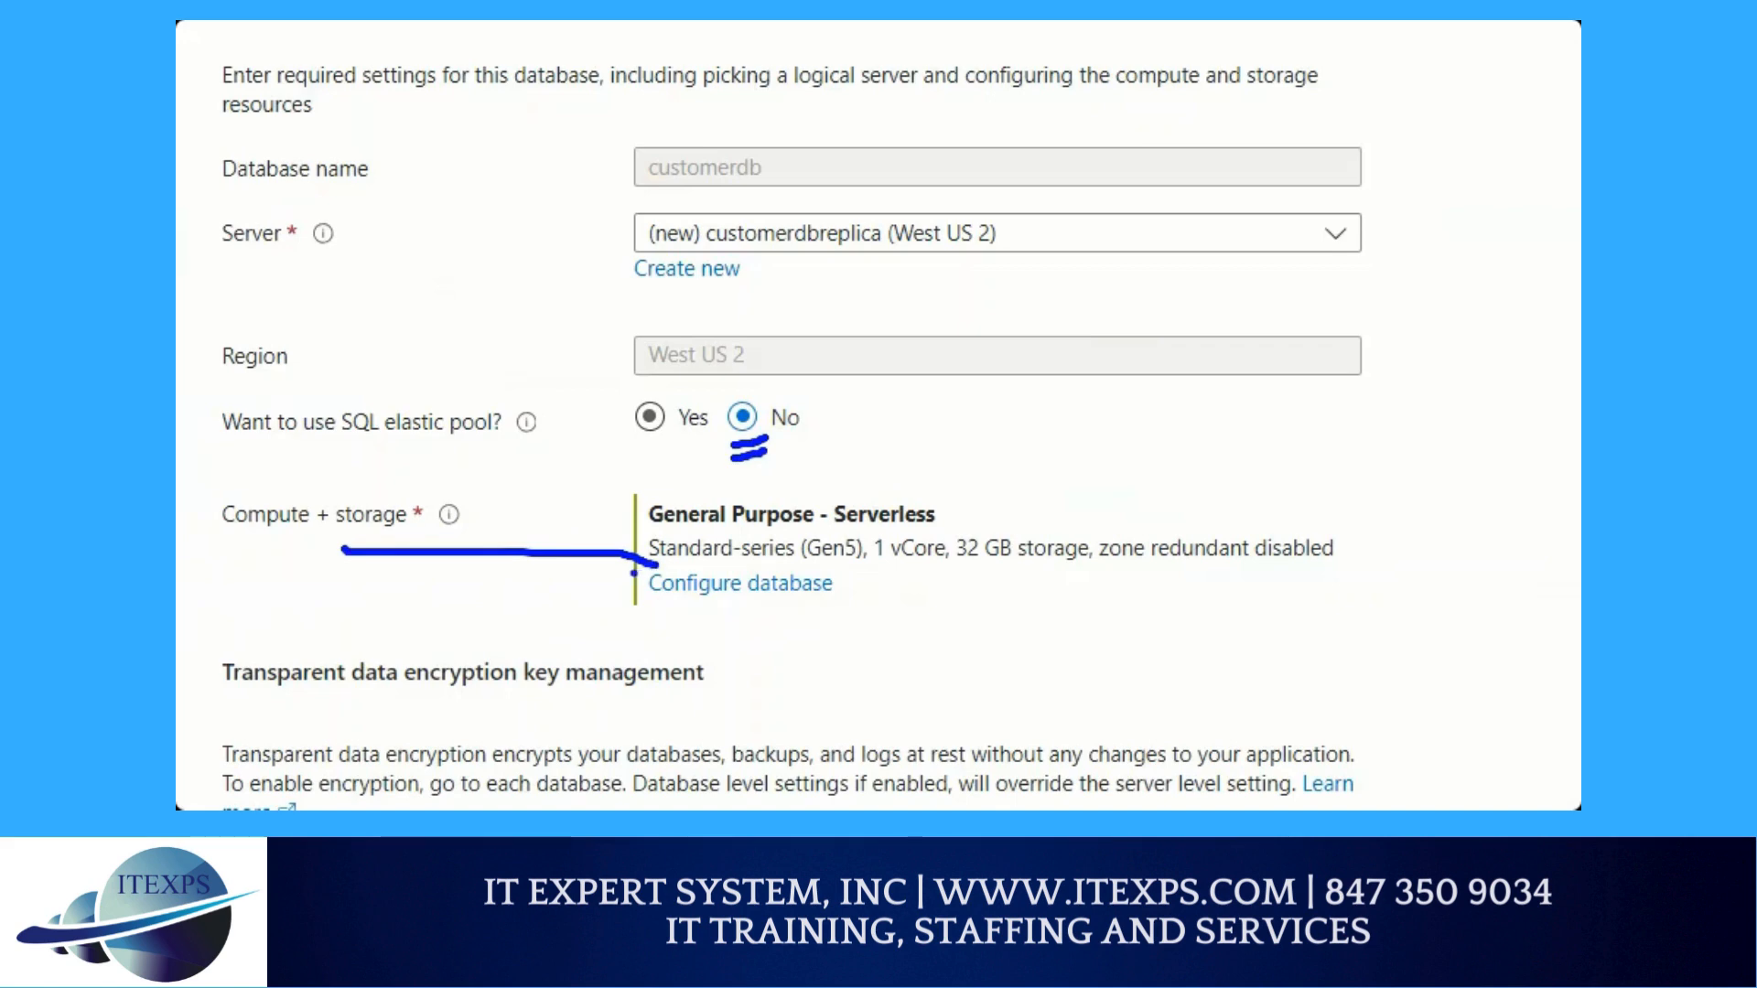
key("Escape")
scroll(400, 493, "down", 2)
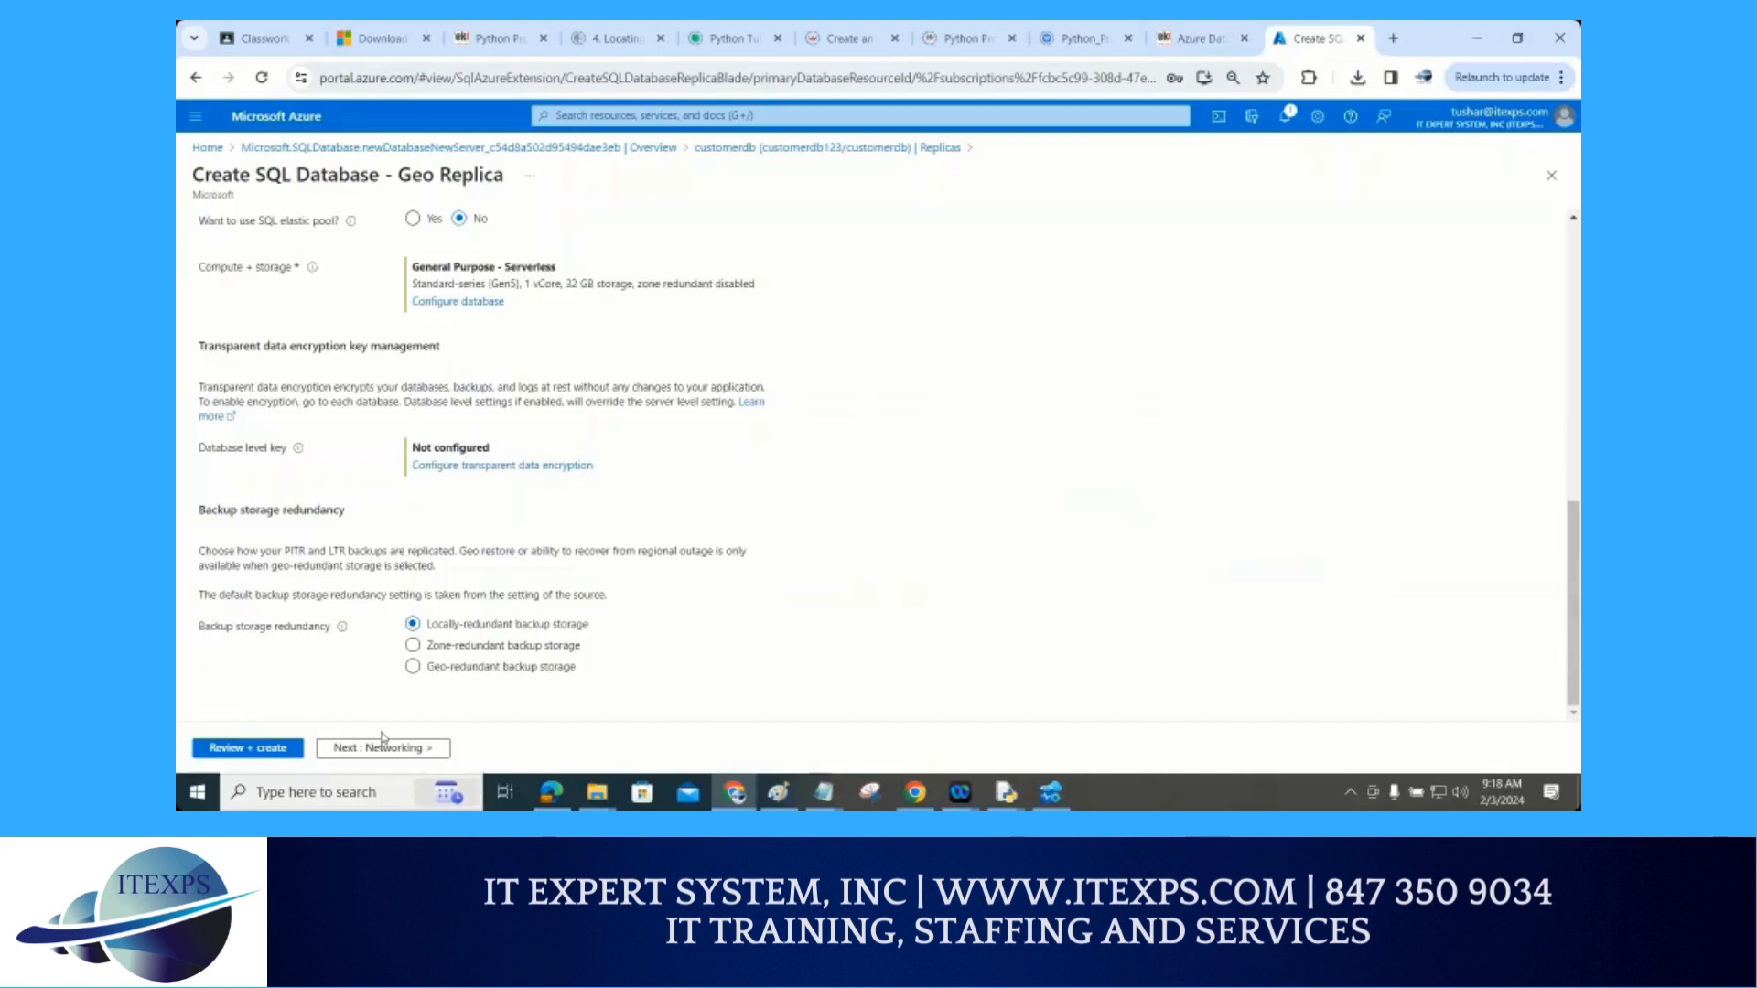
mouse_move(373, 707)
left_mouse_down()
mouse_move(494, 698)
mouse_move(443, 677)
left_mouse_up()
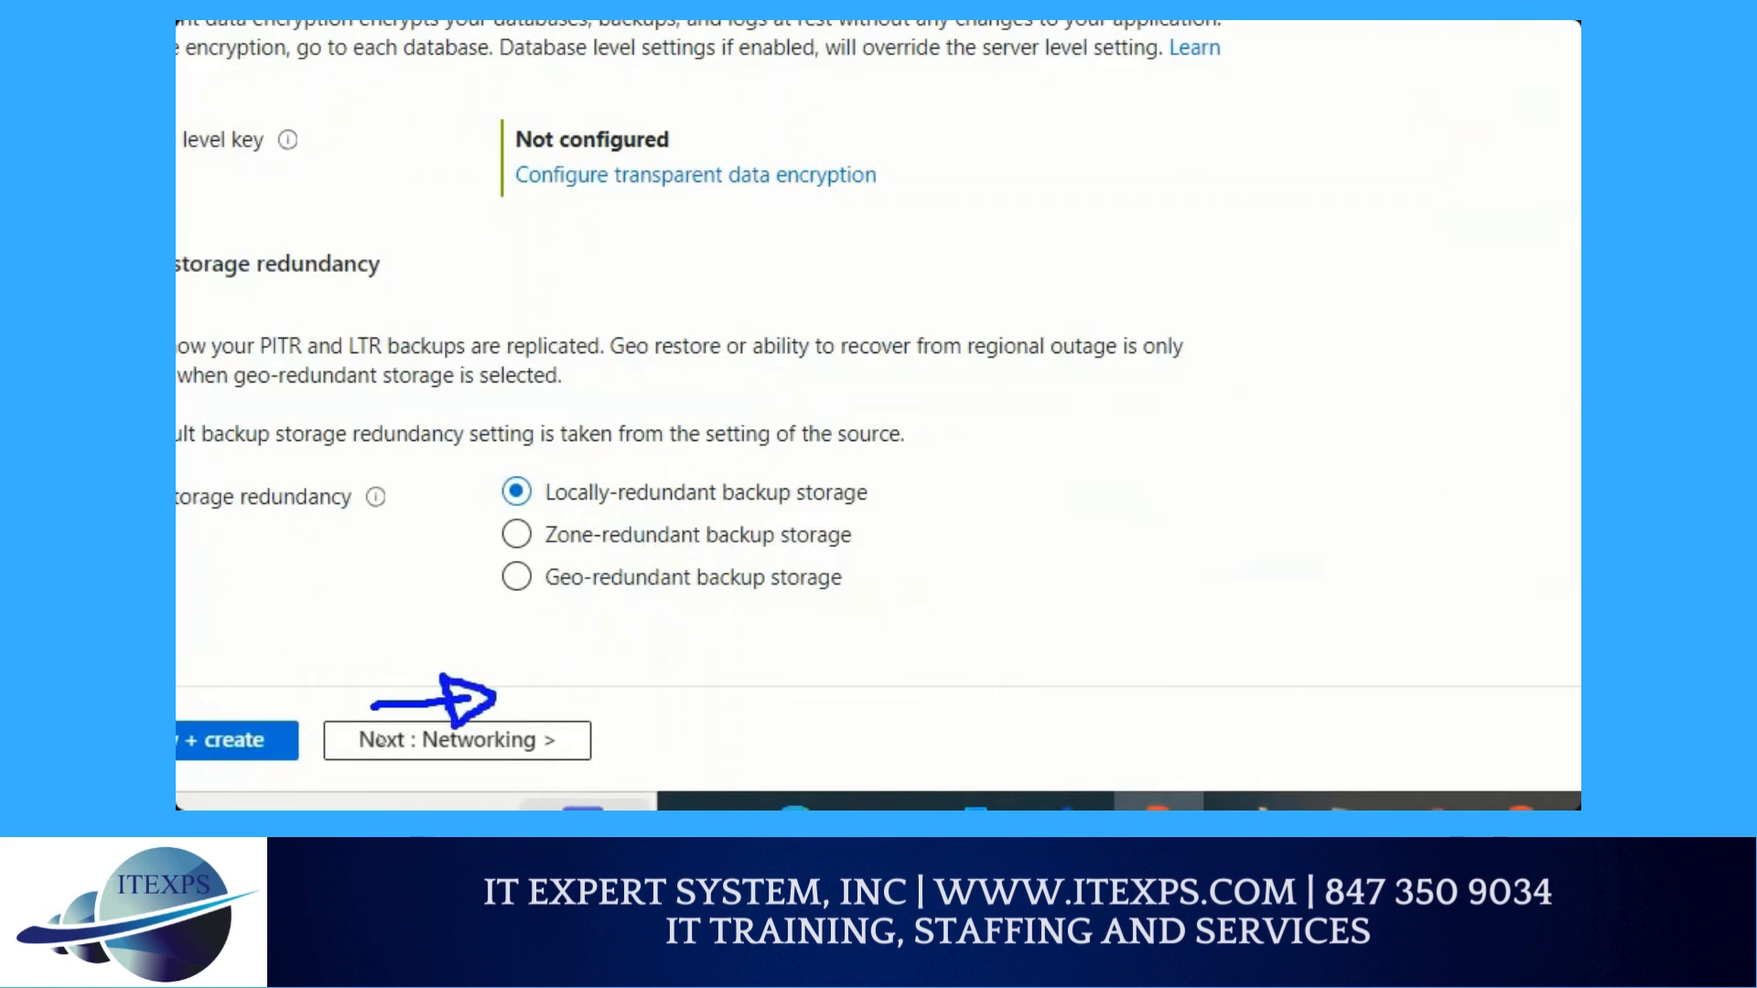
Keep the default firewall and Microsoft Defender for SQL settings and proceed to the final review of the geo replica
left_click(463, 746)
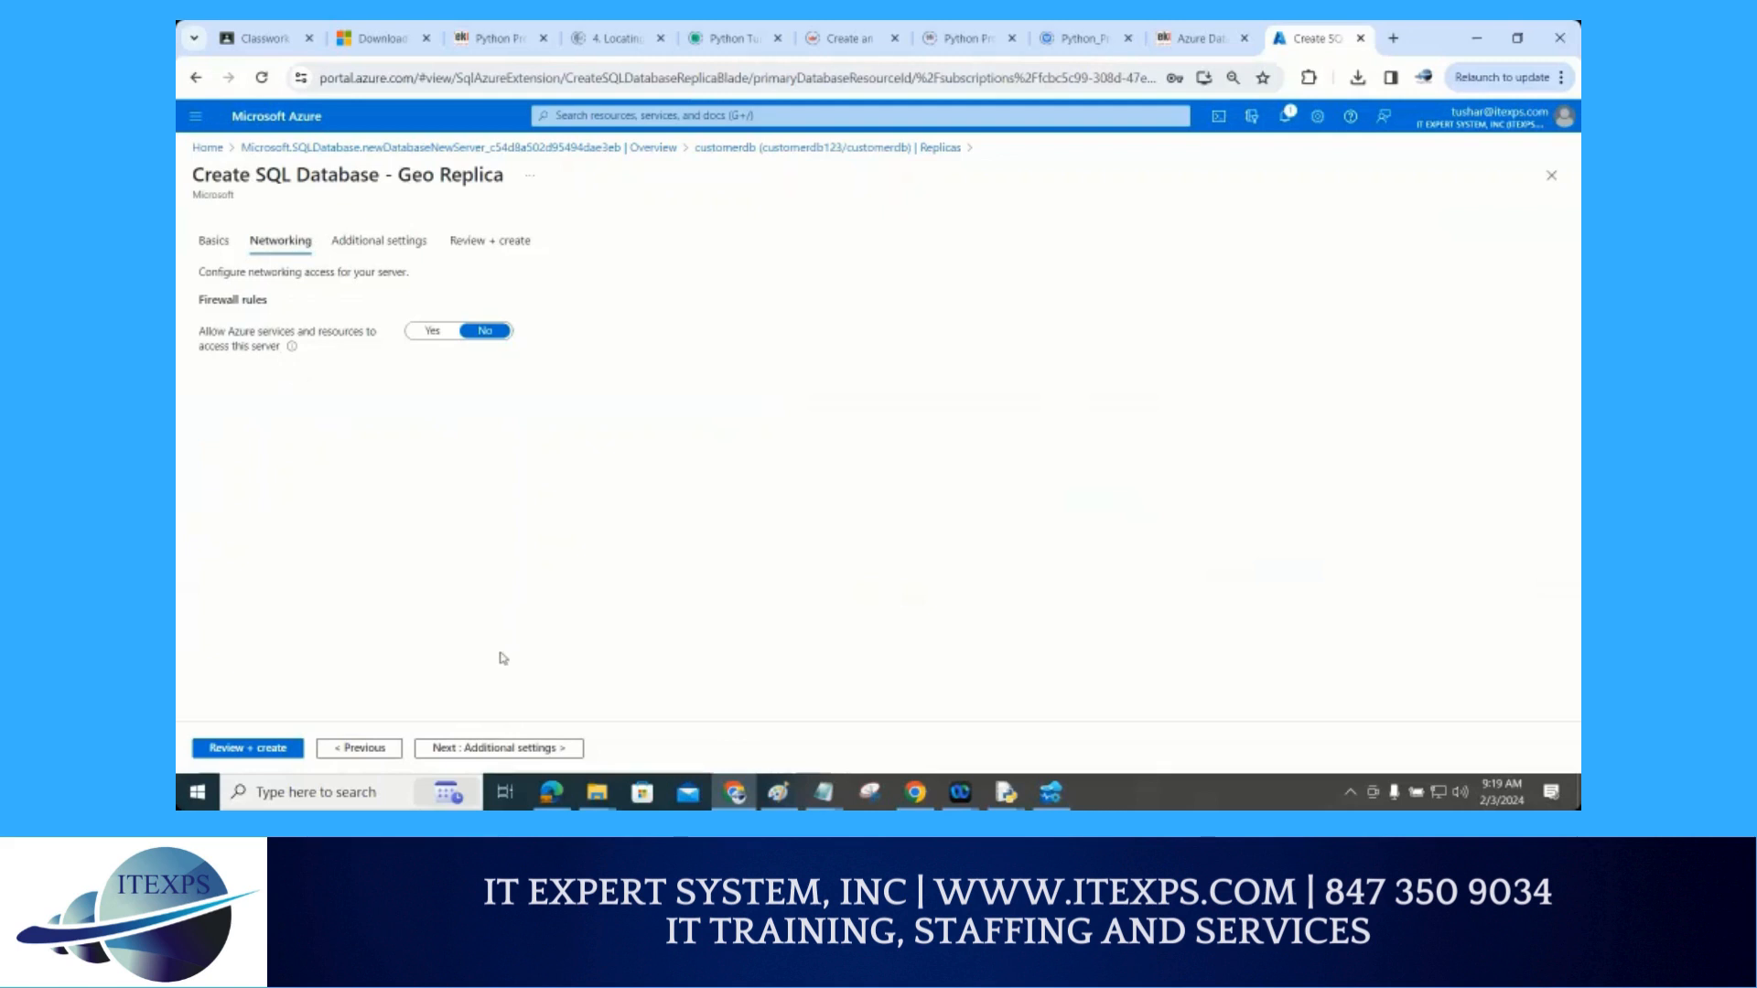
left_click(487, 750)
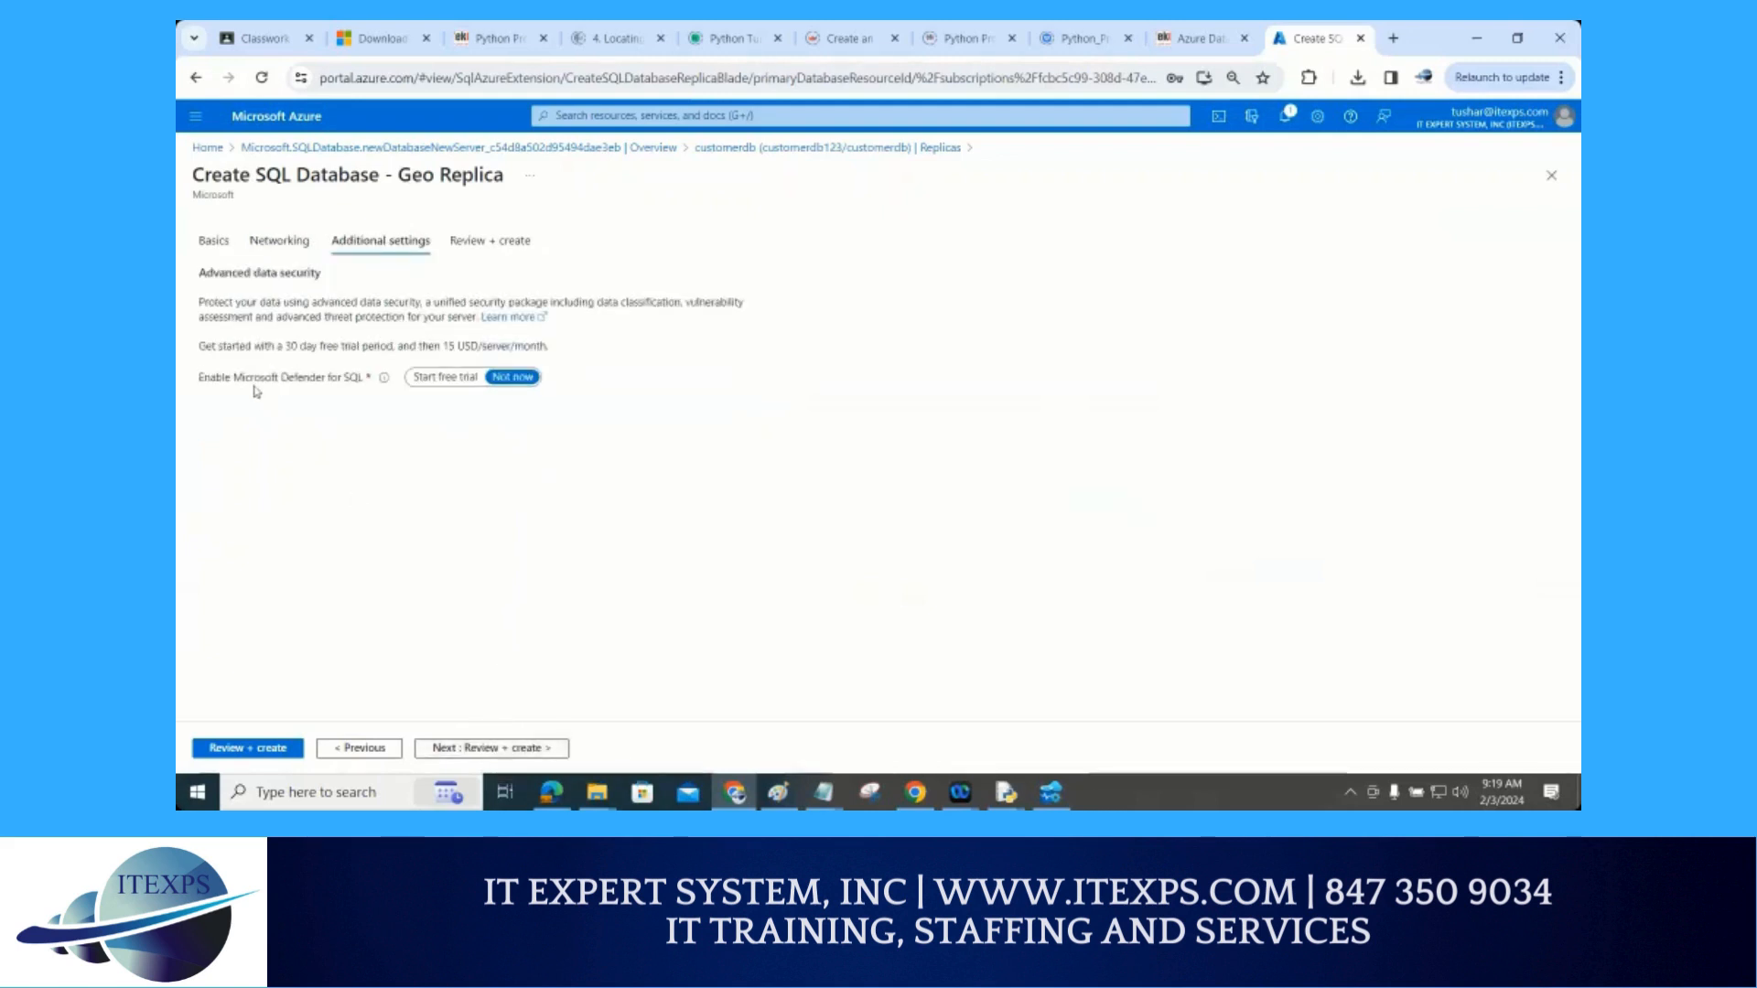
left_click(501, 750)
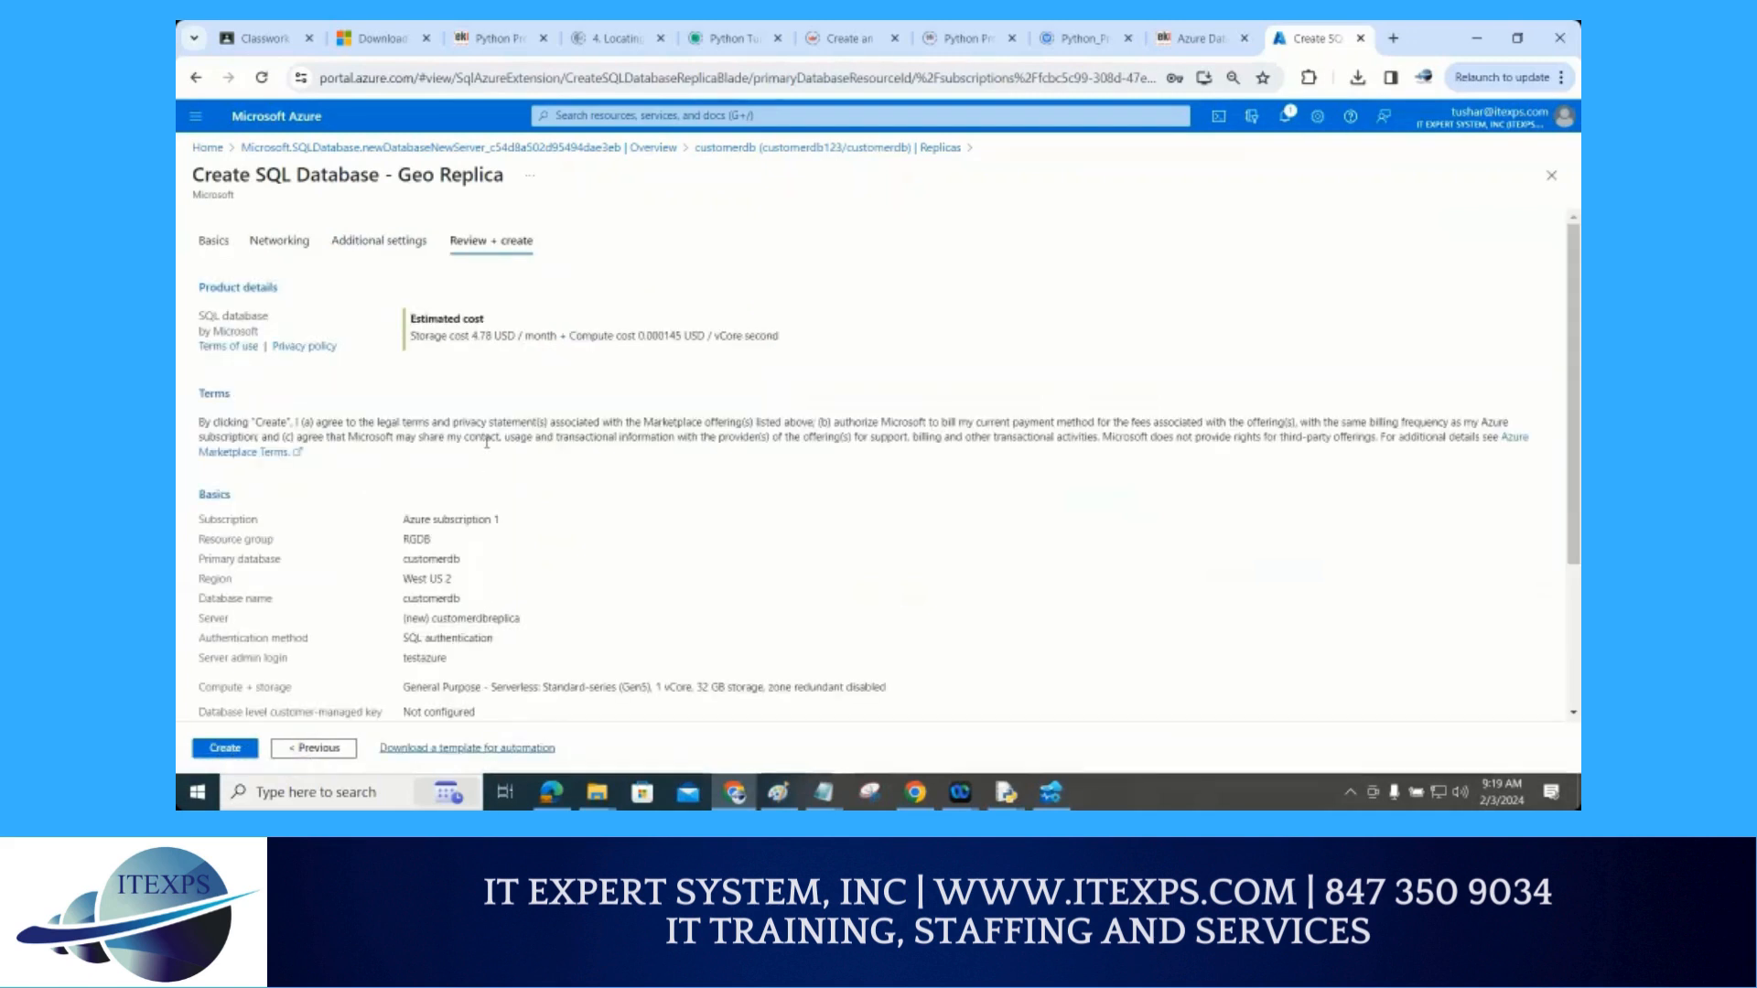
Review the primary database, region and server in the geo replica's summary, and create the replica
scroll(487, 443, "down", 3)
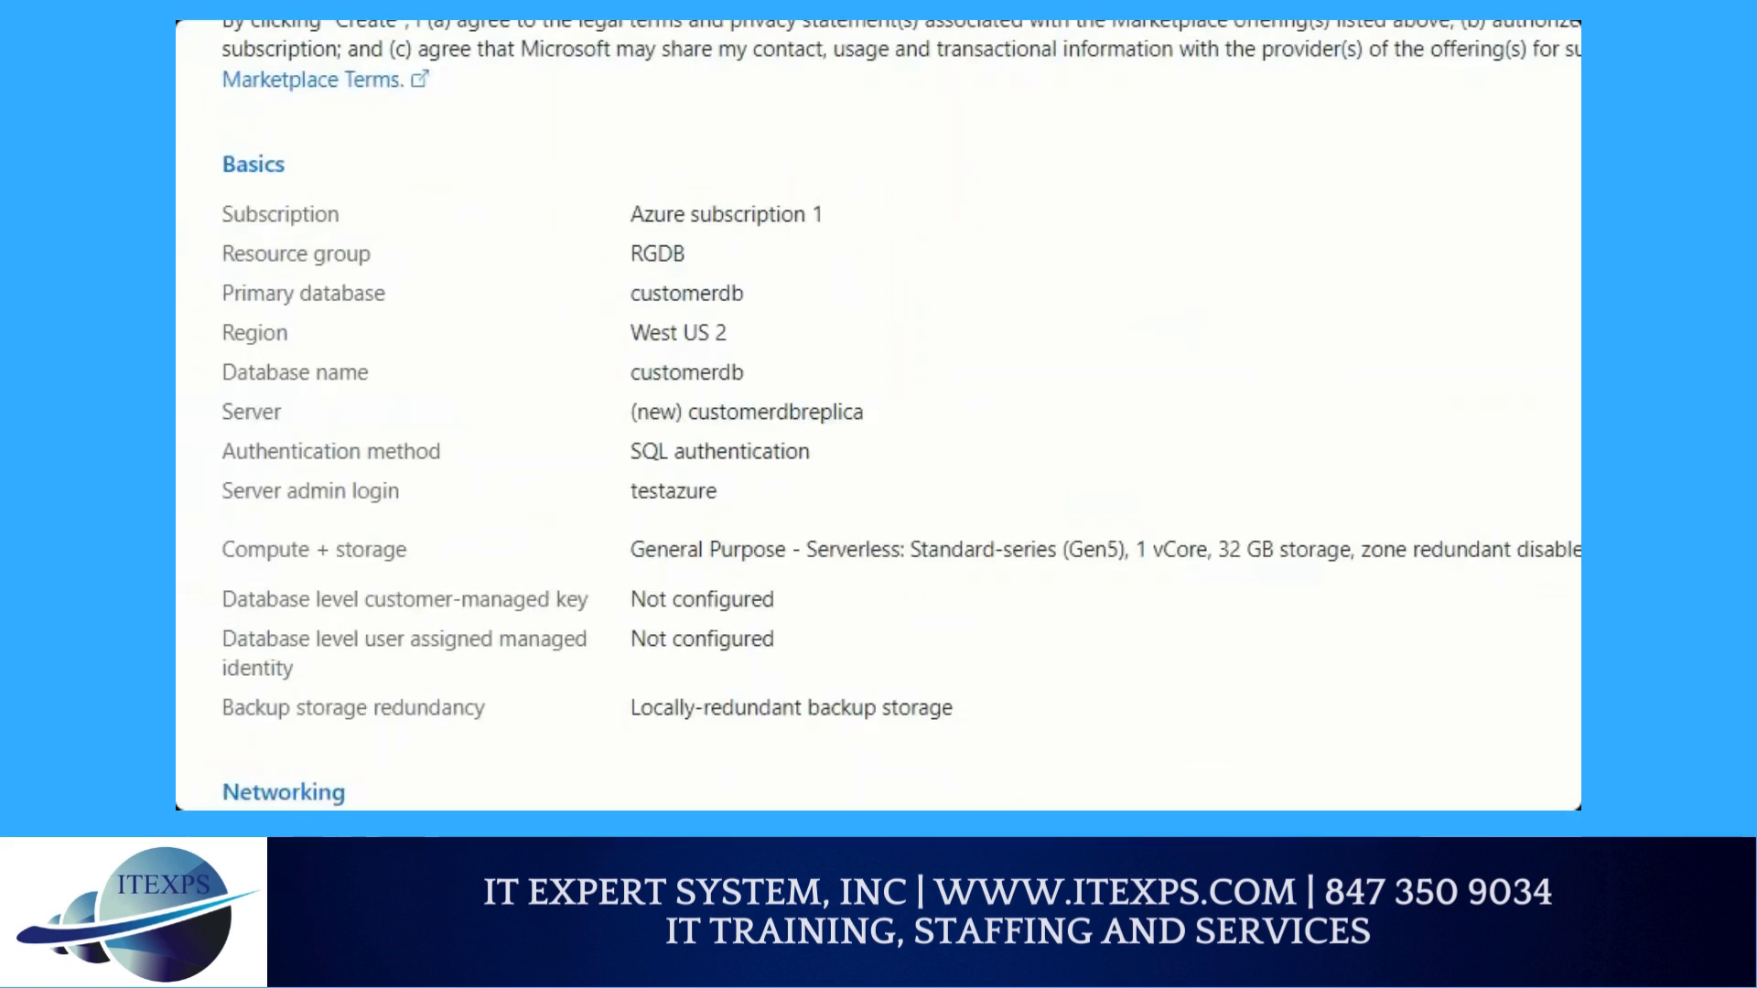
mouse_move(822, 275)
left_mouse_down()
mouse_move(608, 283)
mouse_move(711, 318)
mouse_move(809, 290)
left_mouse_up()
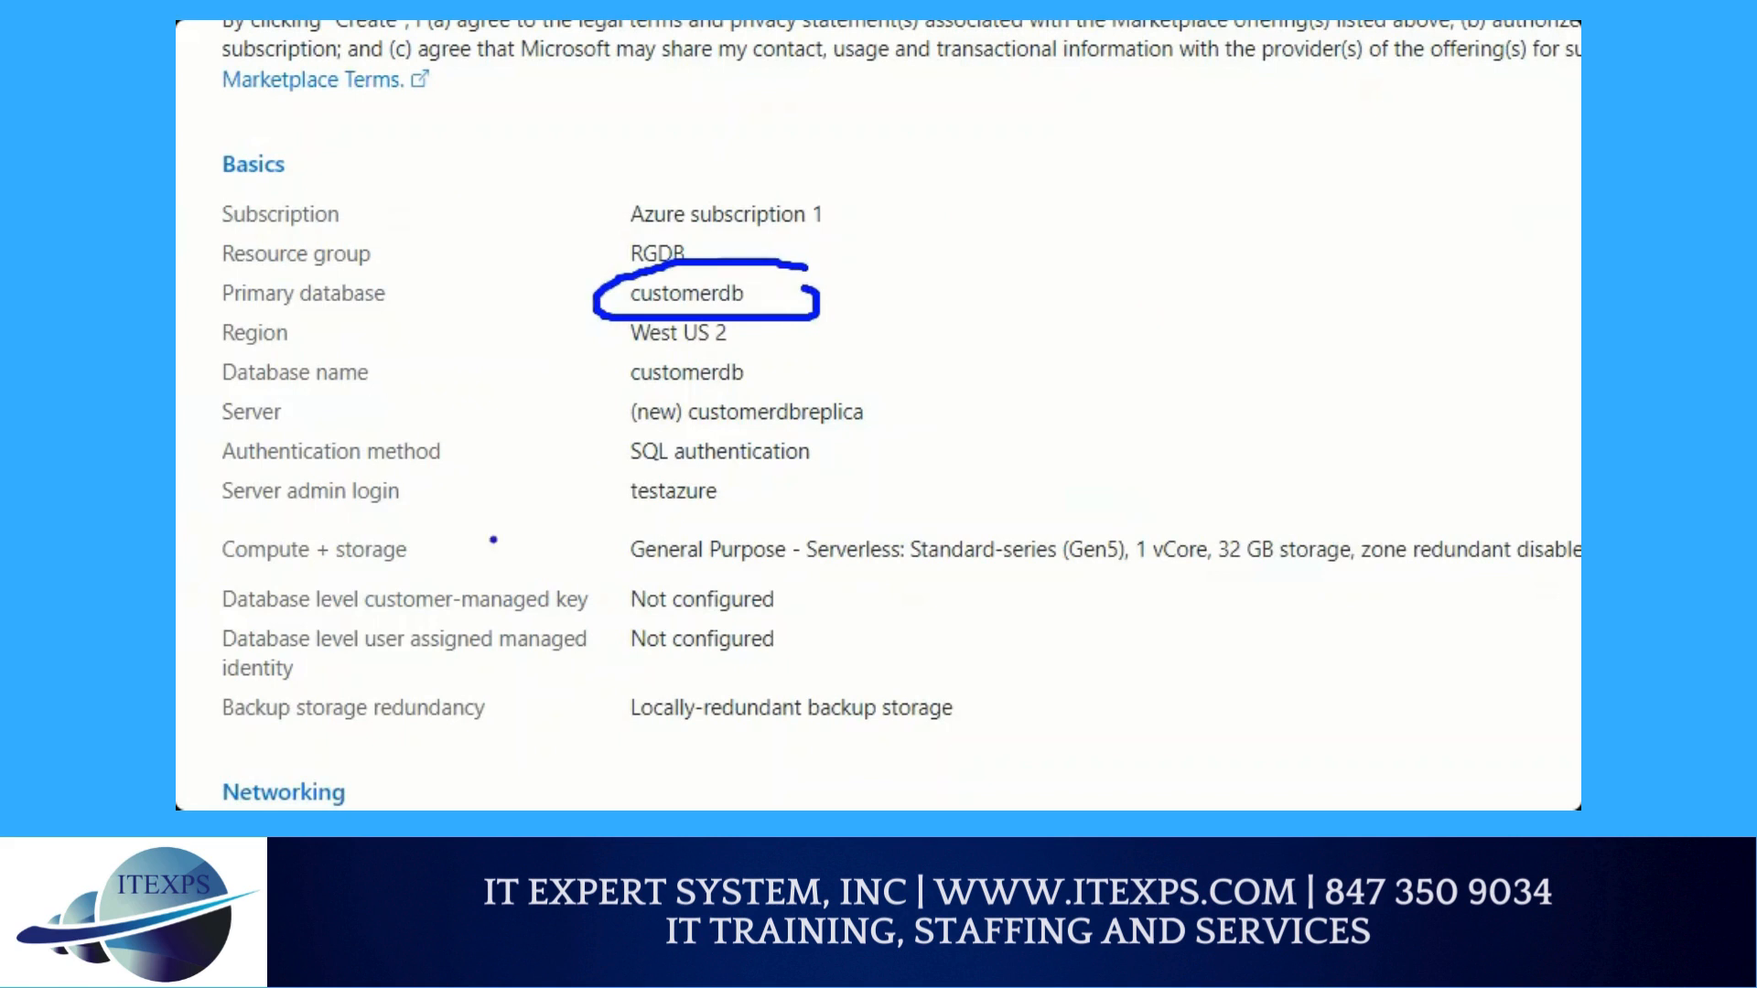
left_click_drag(666, 431, 888, 429)
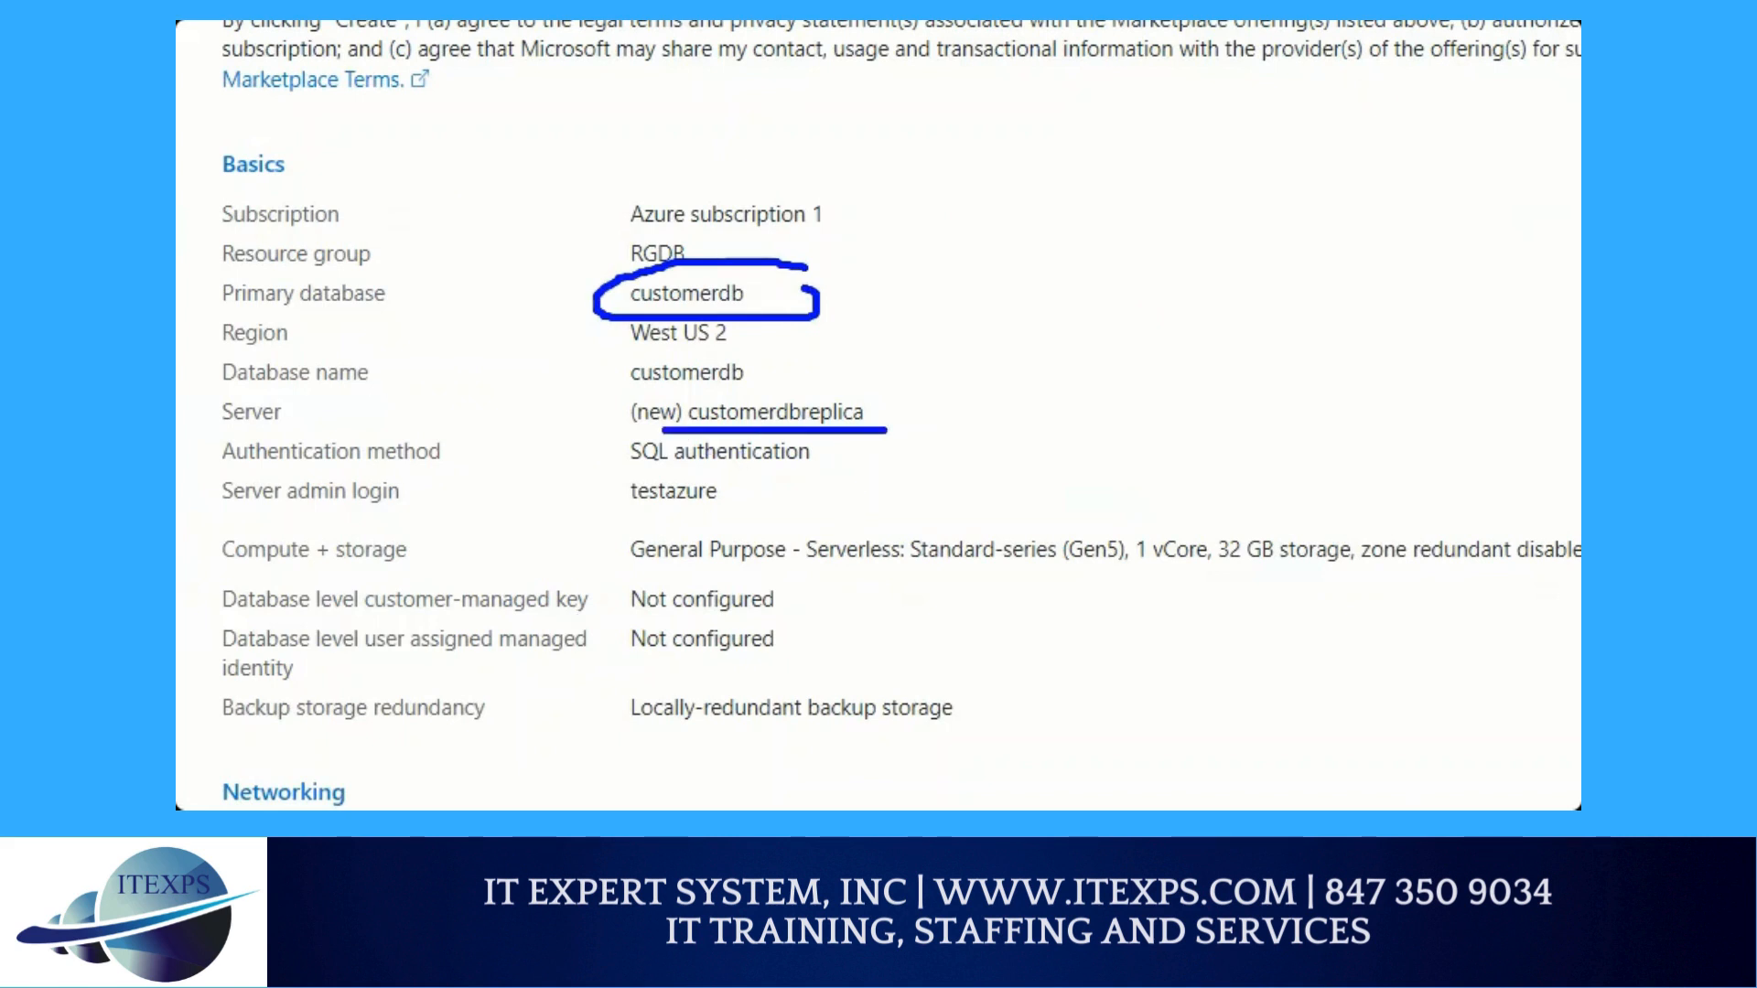
left_click_drag(879, 216, 824, 260)
mouse_move(908, 165)
left_mouse_down()
mouse_move(913, 194)
mouse_move(915, 167)
mouse_move(950, 183)
left_mouse_up()
left_click_drag(939, 113, 948, 178)
mouse_move(960, 105)
left_mouse_down()
mouse_move(968, 118)
mouse_move(1037, 86)
left_mouse_up()
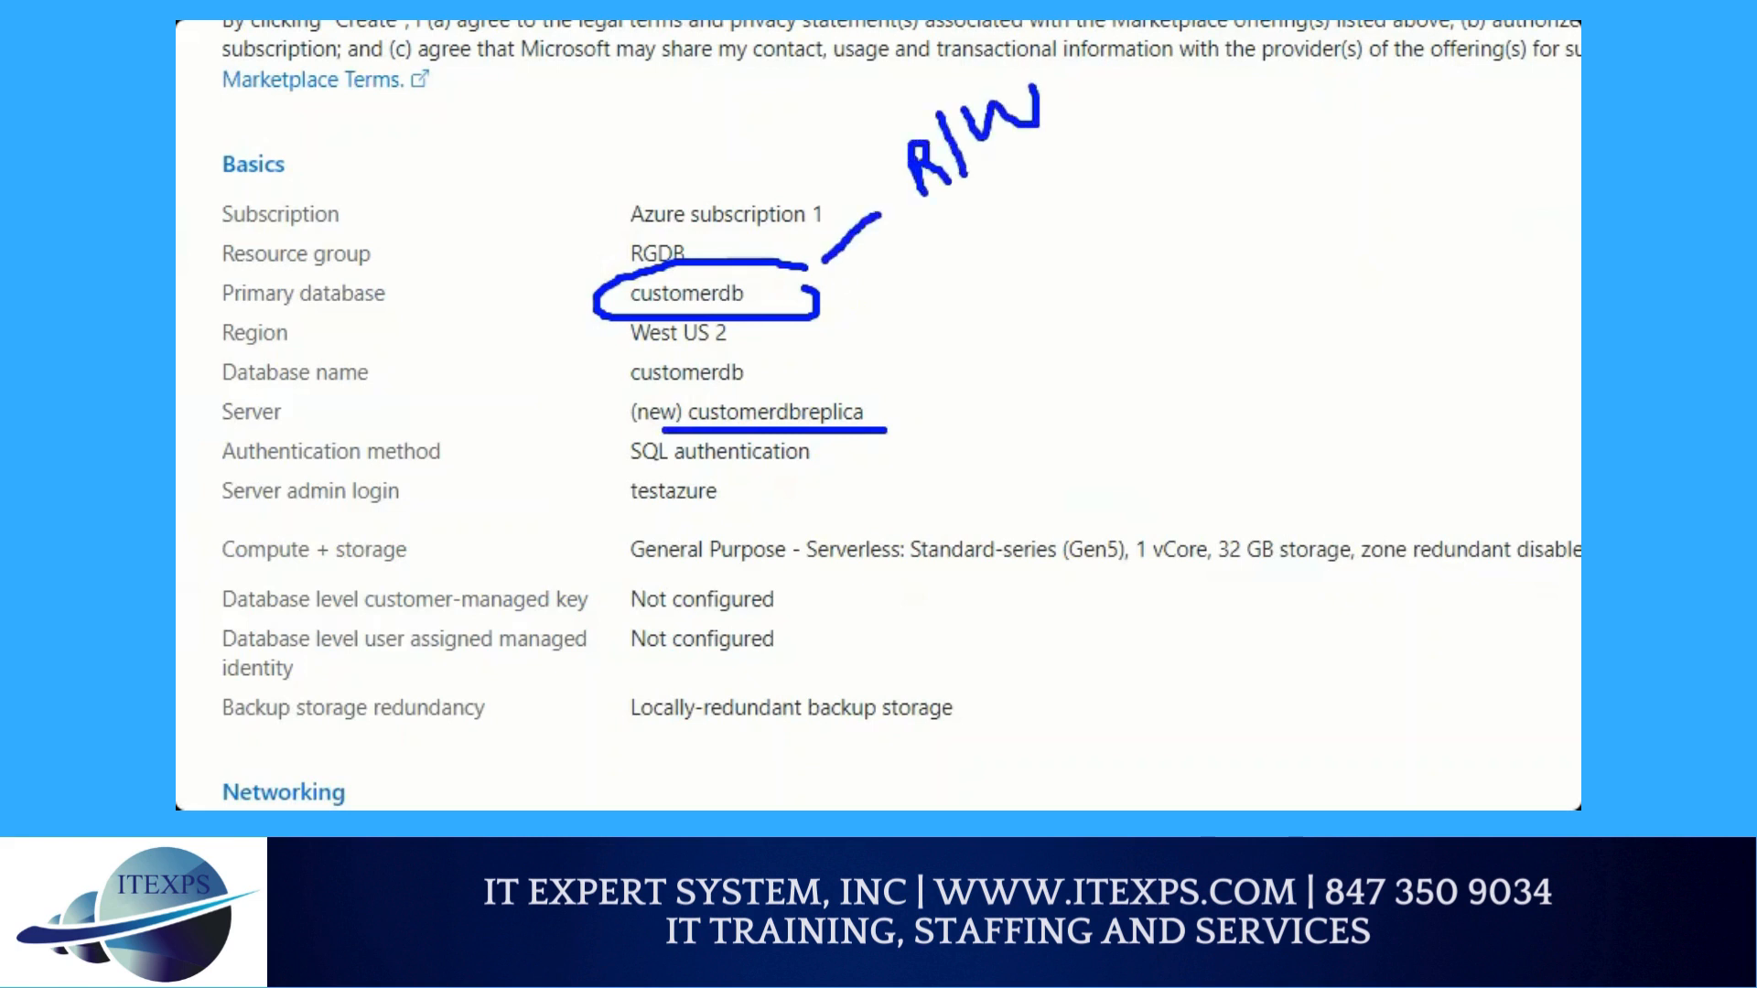
left_click_drag(884, 376, 929, 398)
mouse_move(752, 336)
left_mouse_down()
mouse_move(753, 392)
mouse_move(760, 377)
mouse_move(789, 390)
left_mouse_up()
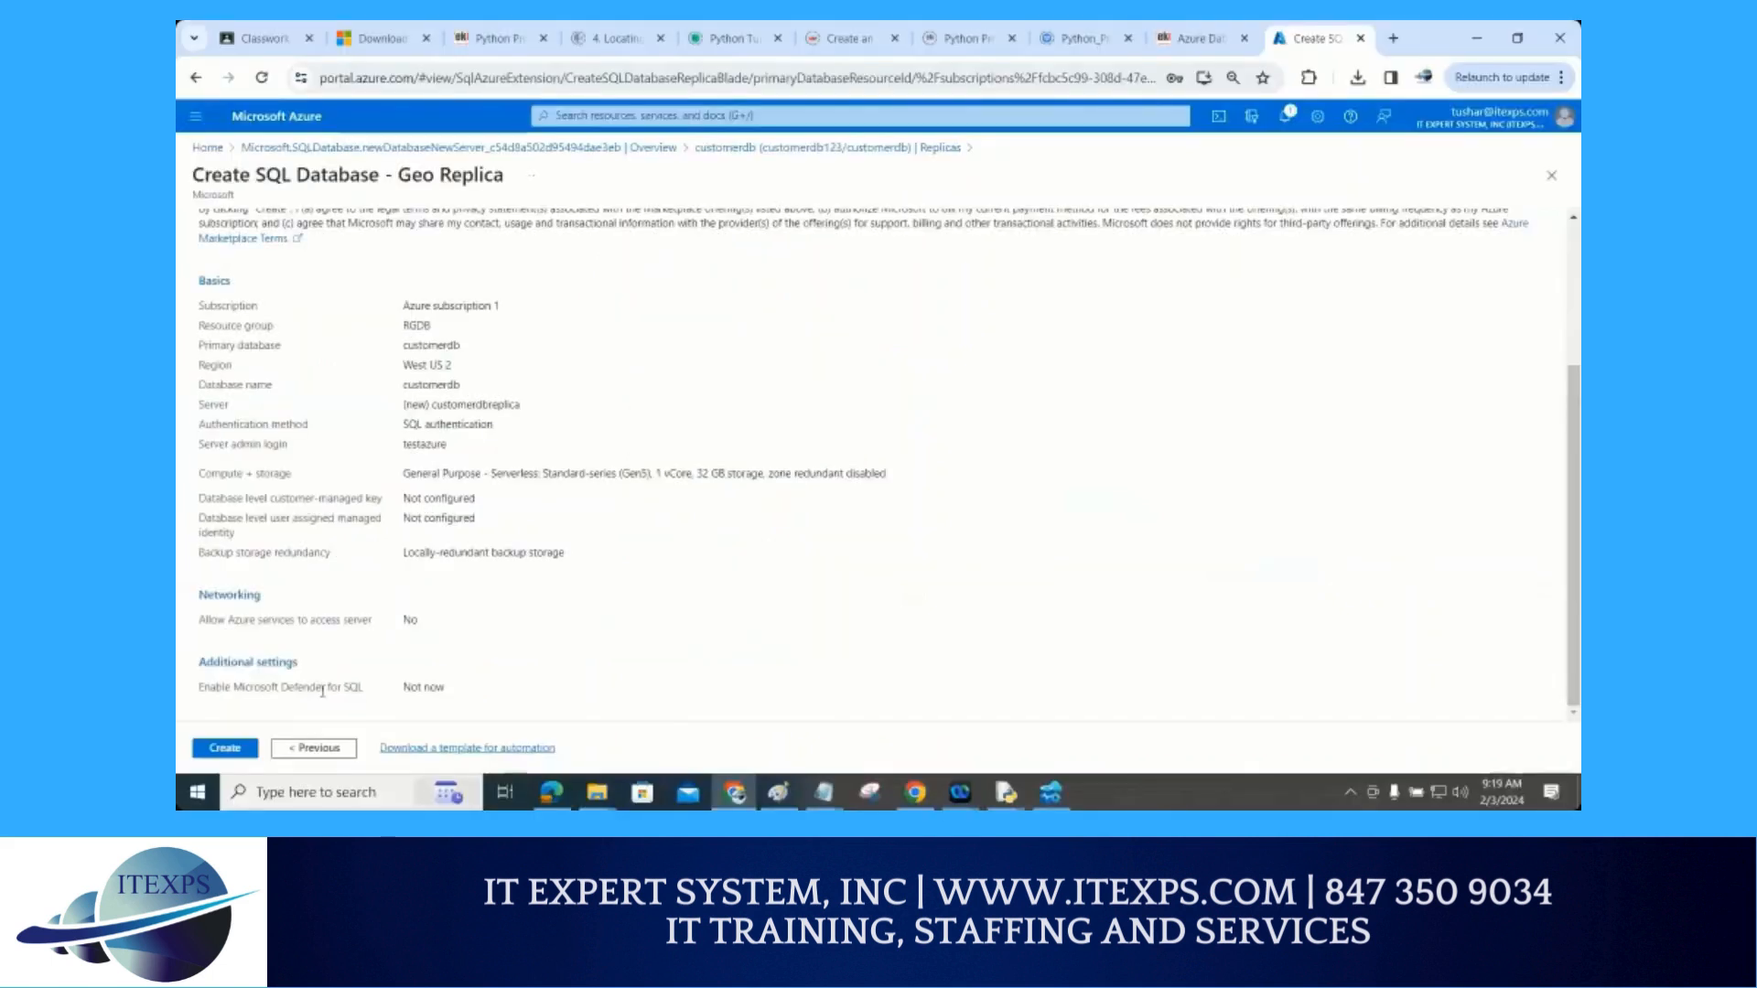
left_click(225, 749)
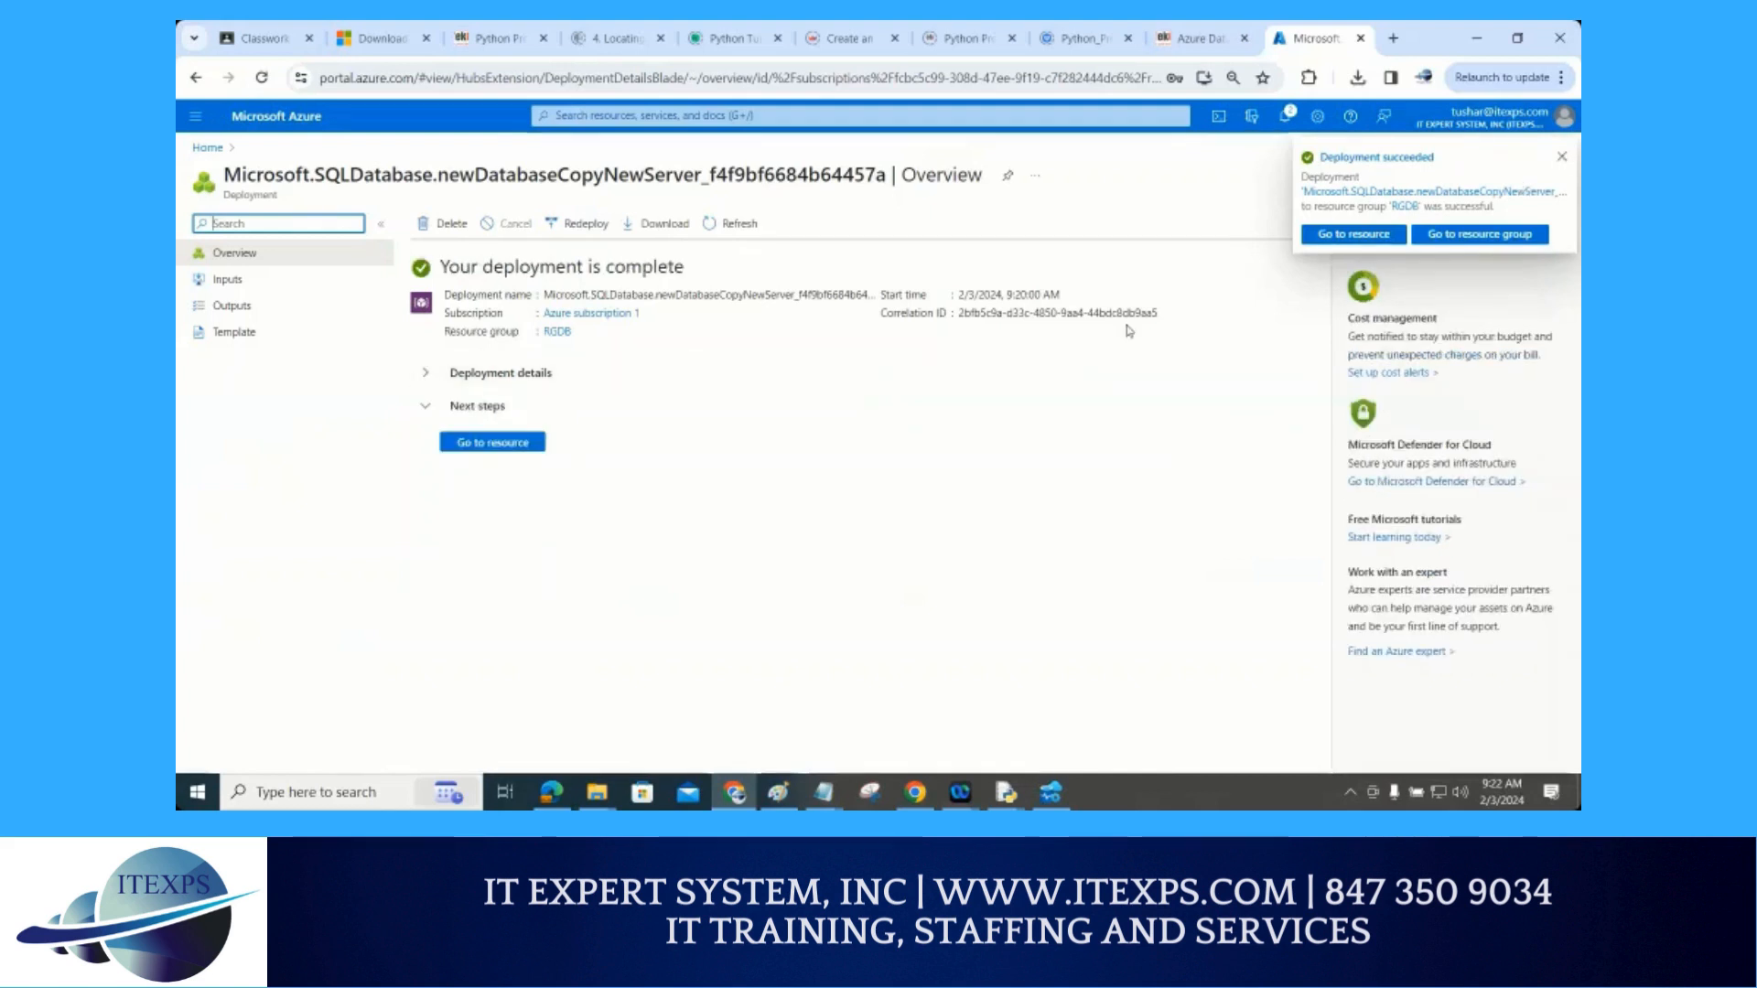
Dismiss the deployment notification and open the newly deployed customerdb replica resource
left_click(1564, 160)
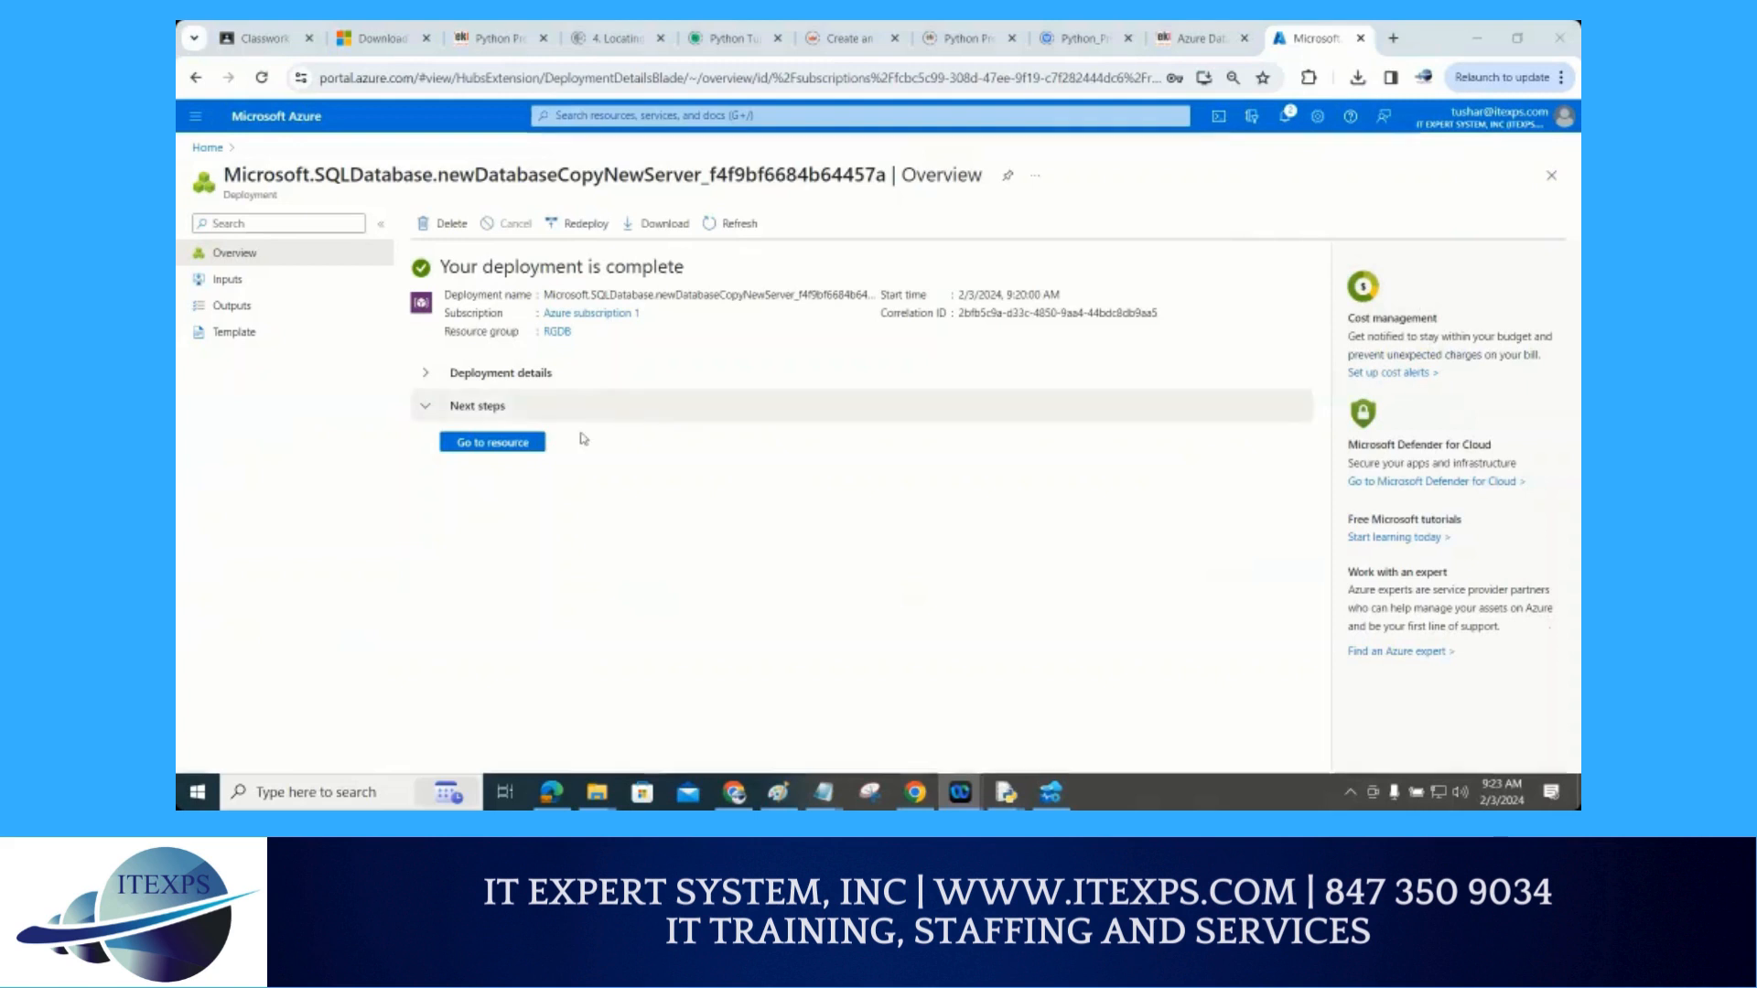
key("ctrl+1")
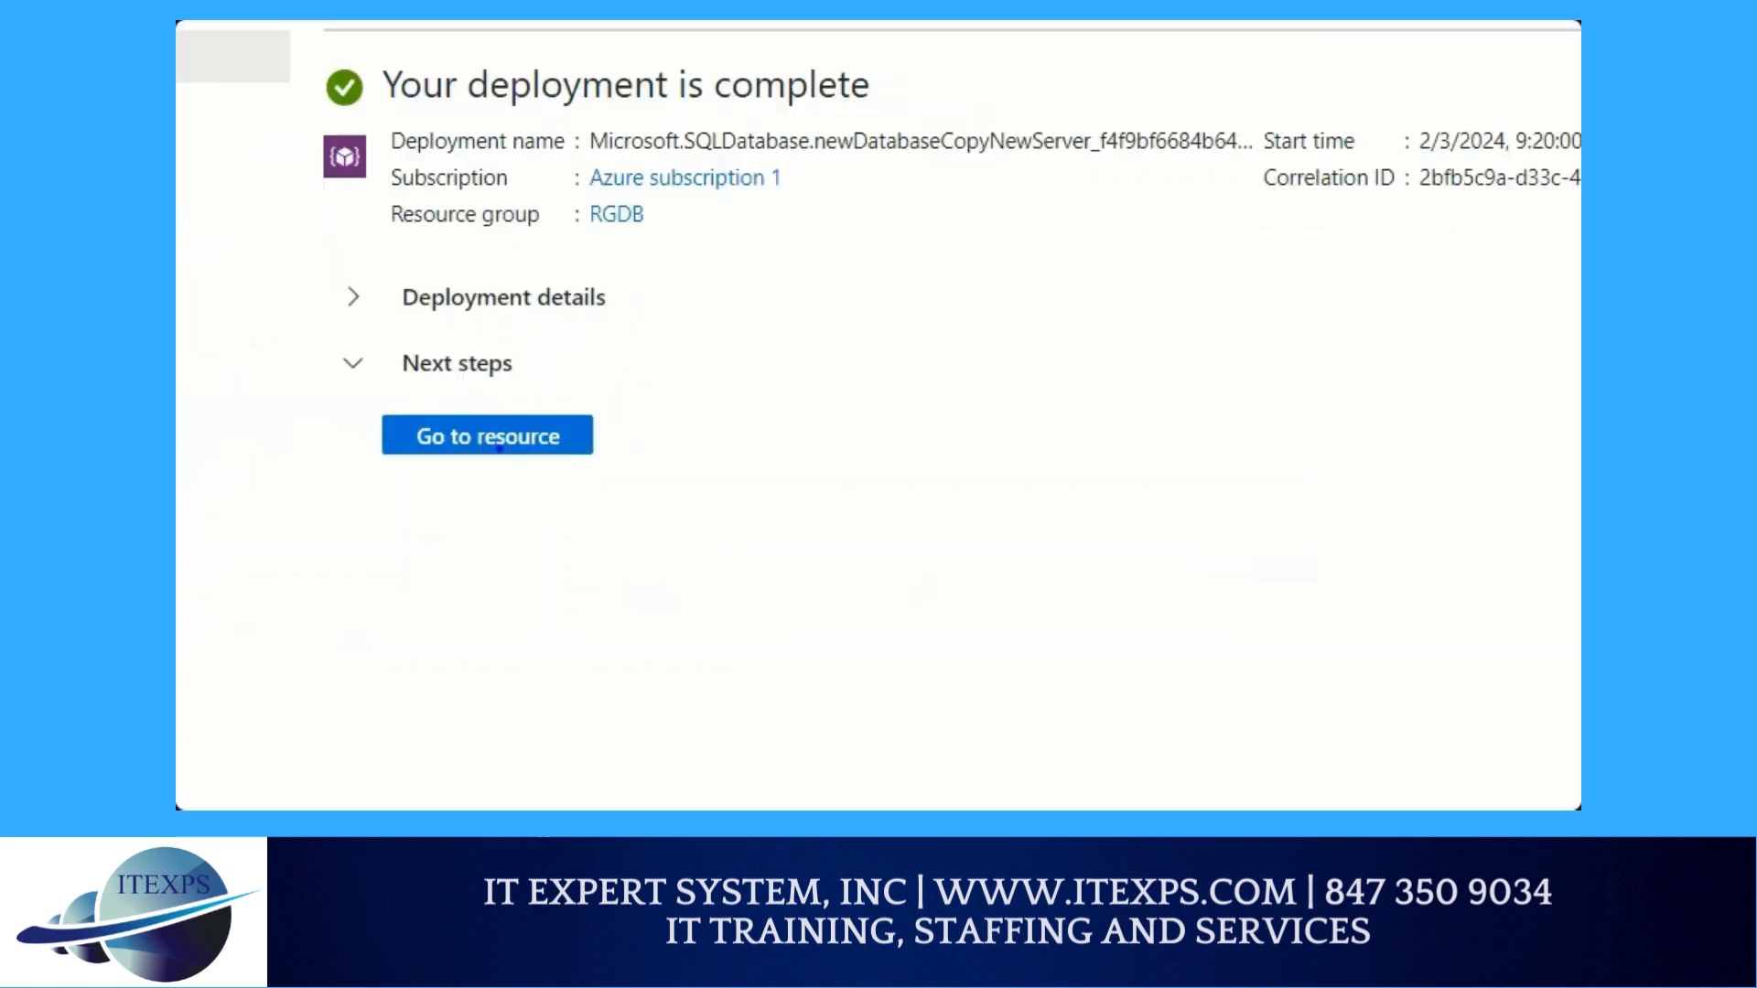
mouse_move(498, 297)
left_mouse_down()
mouse_move(501, 423)
mouse_move(533, 374)
left_mouse_up()
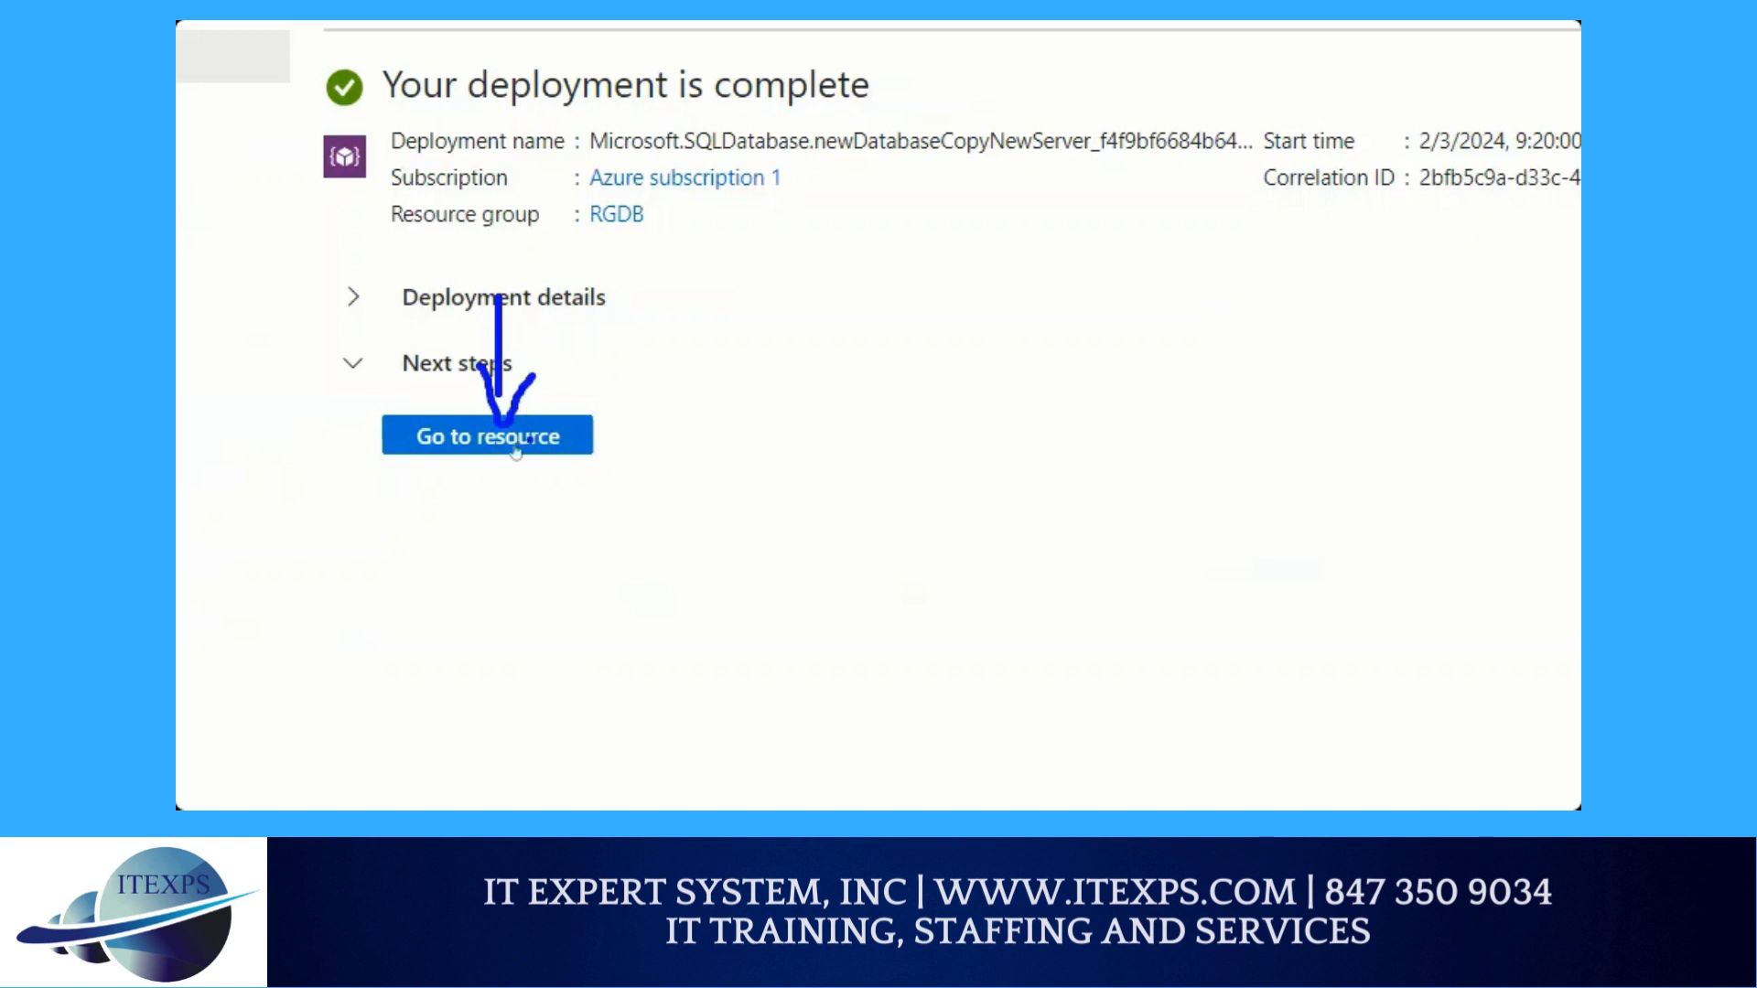
key("Escape")
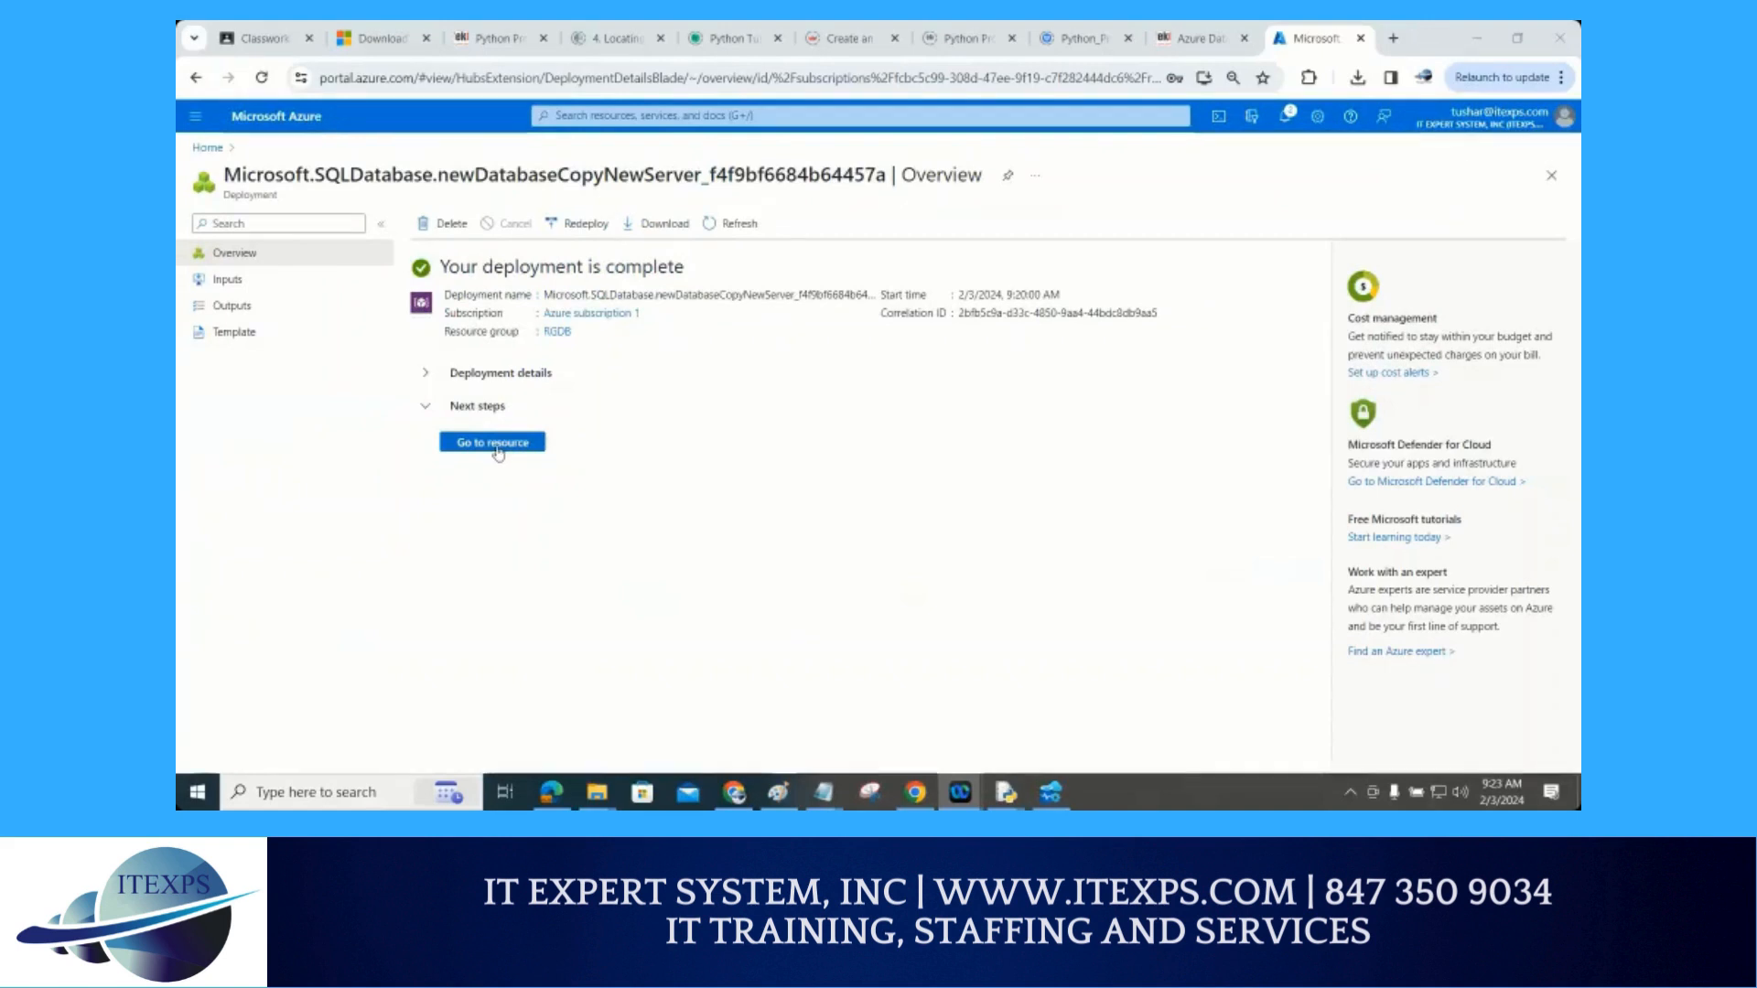
left_click(495, 447)
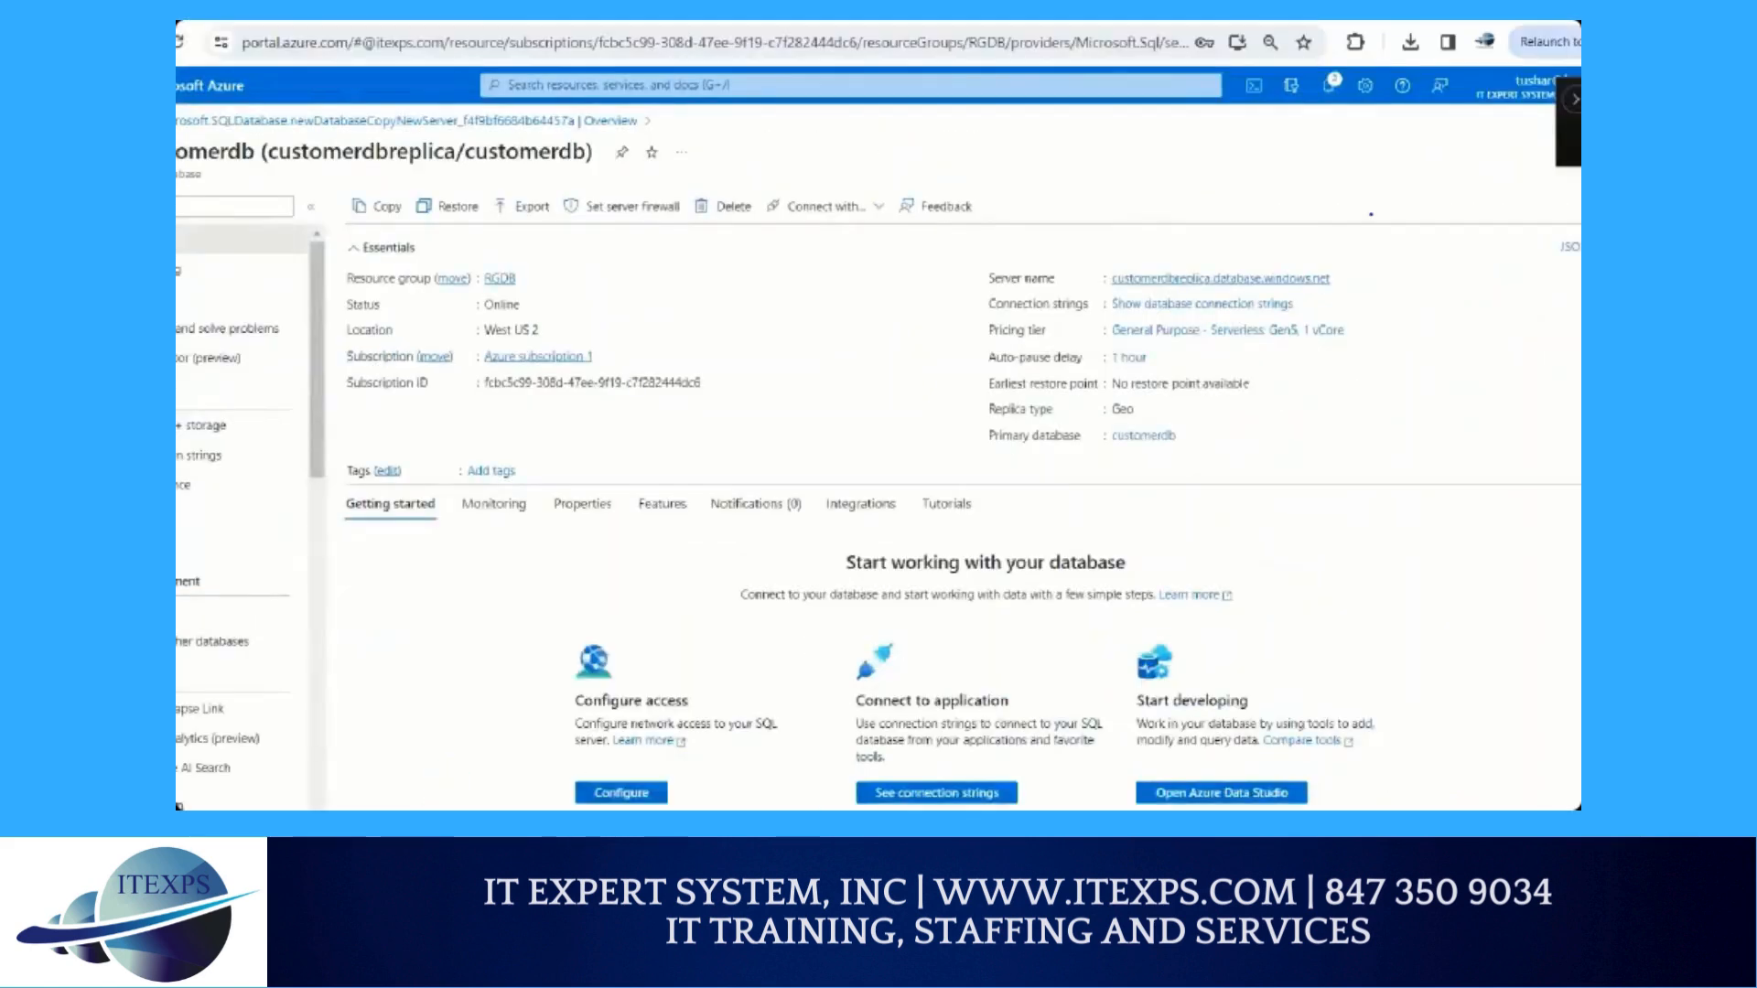
Examine the replica database's server name and location, and sketch how the primary server relates to the secondary replica
mouse_move(1168, 289)
left_mouse_down()
mouse_move(1209, 288)
mouse_move(1188, 267)
mouse_move(1206, 267)
left_mouse_up()
mouse_move(486, 344)
left_mouse_down()
mouse_move(544, 344)
mouse_move(574, 300)
left_mouse_up()
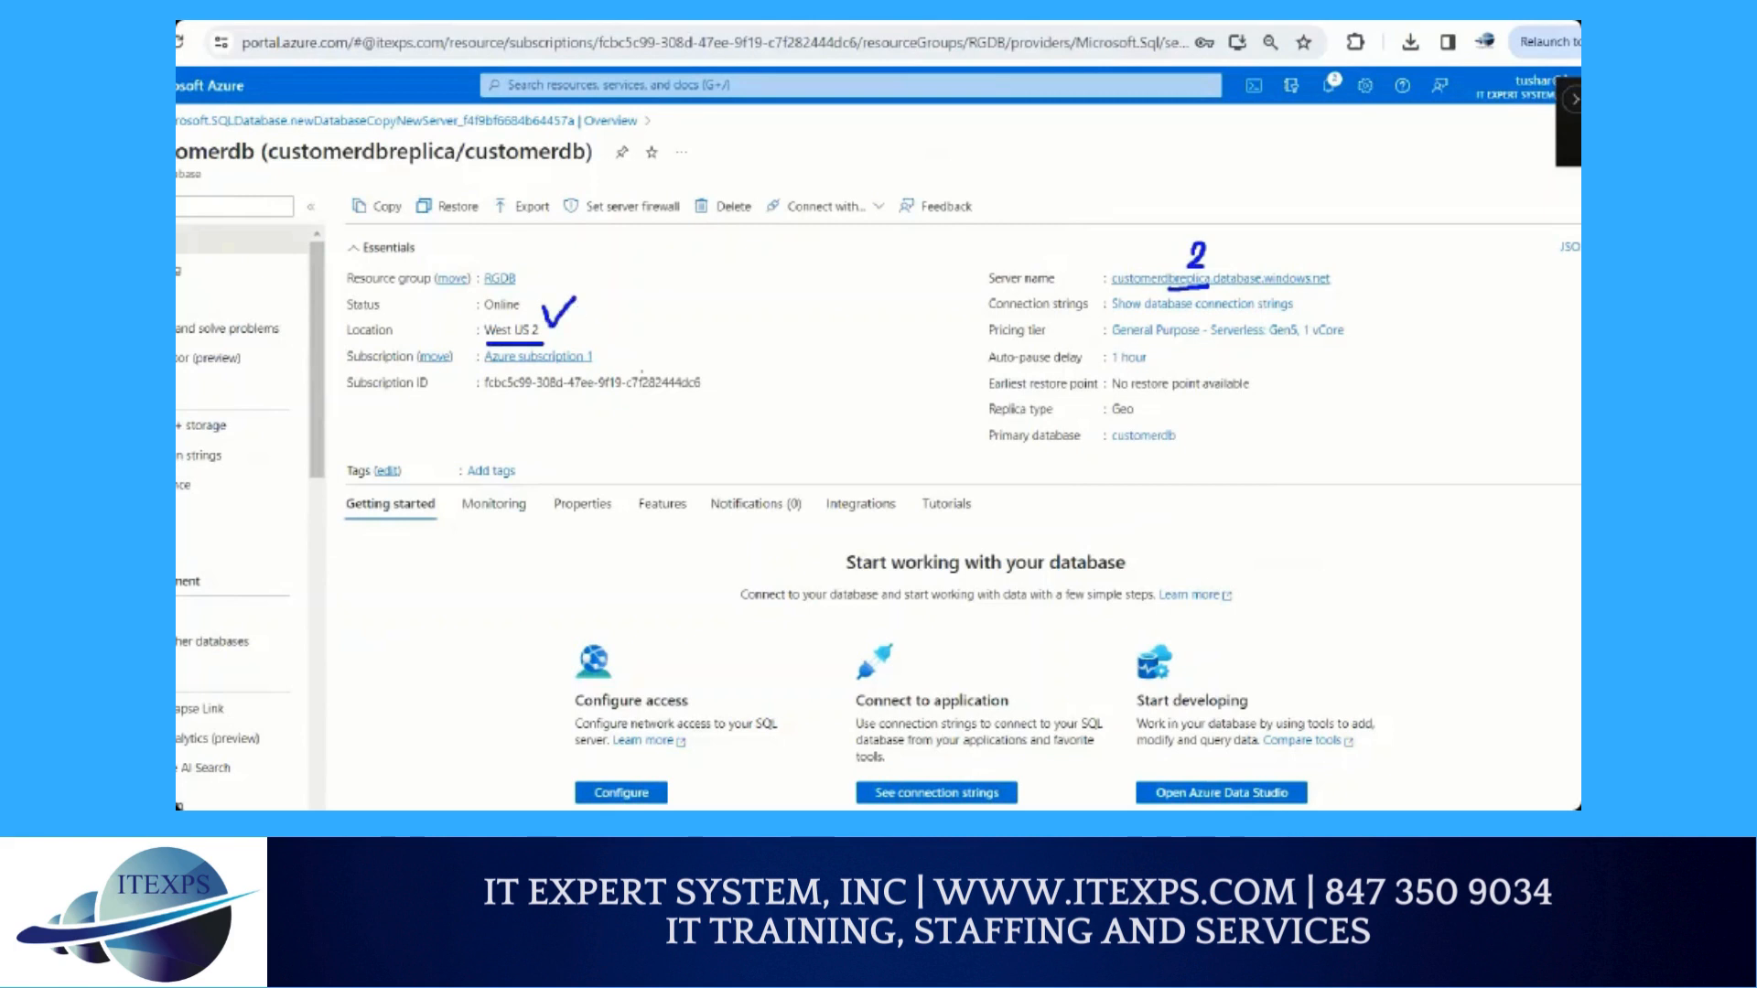
left_click_drag(774, 149, 775, 202)
mouse_move(762, 172)
left_mouse_down()
mouse_move(774, 147)
mouse_move(779, 172)
left_mouse_up()
mouse_move(820, 116)
left_mouse_down()
mouse_move(743, 249)
mouse_move(821, 254)
mouse_move(829, 126)
mouse_move(930, 153)
mouse_move(997, 145)
left_mouse_up()
left_click_drag(956, 137, 987, 162)
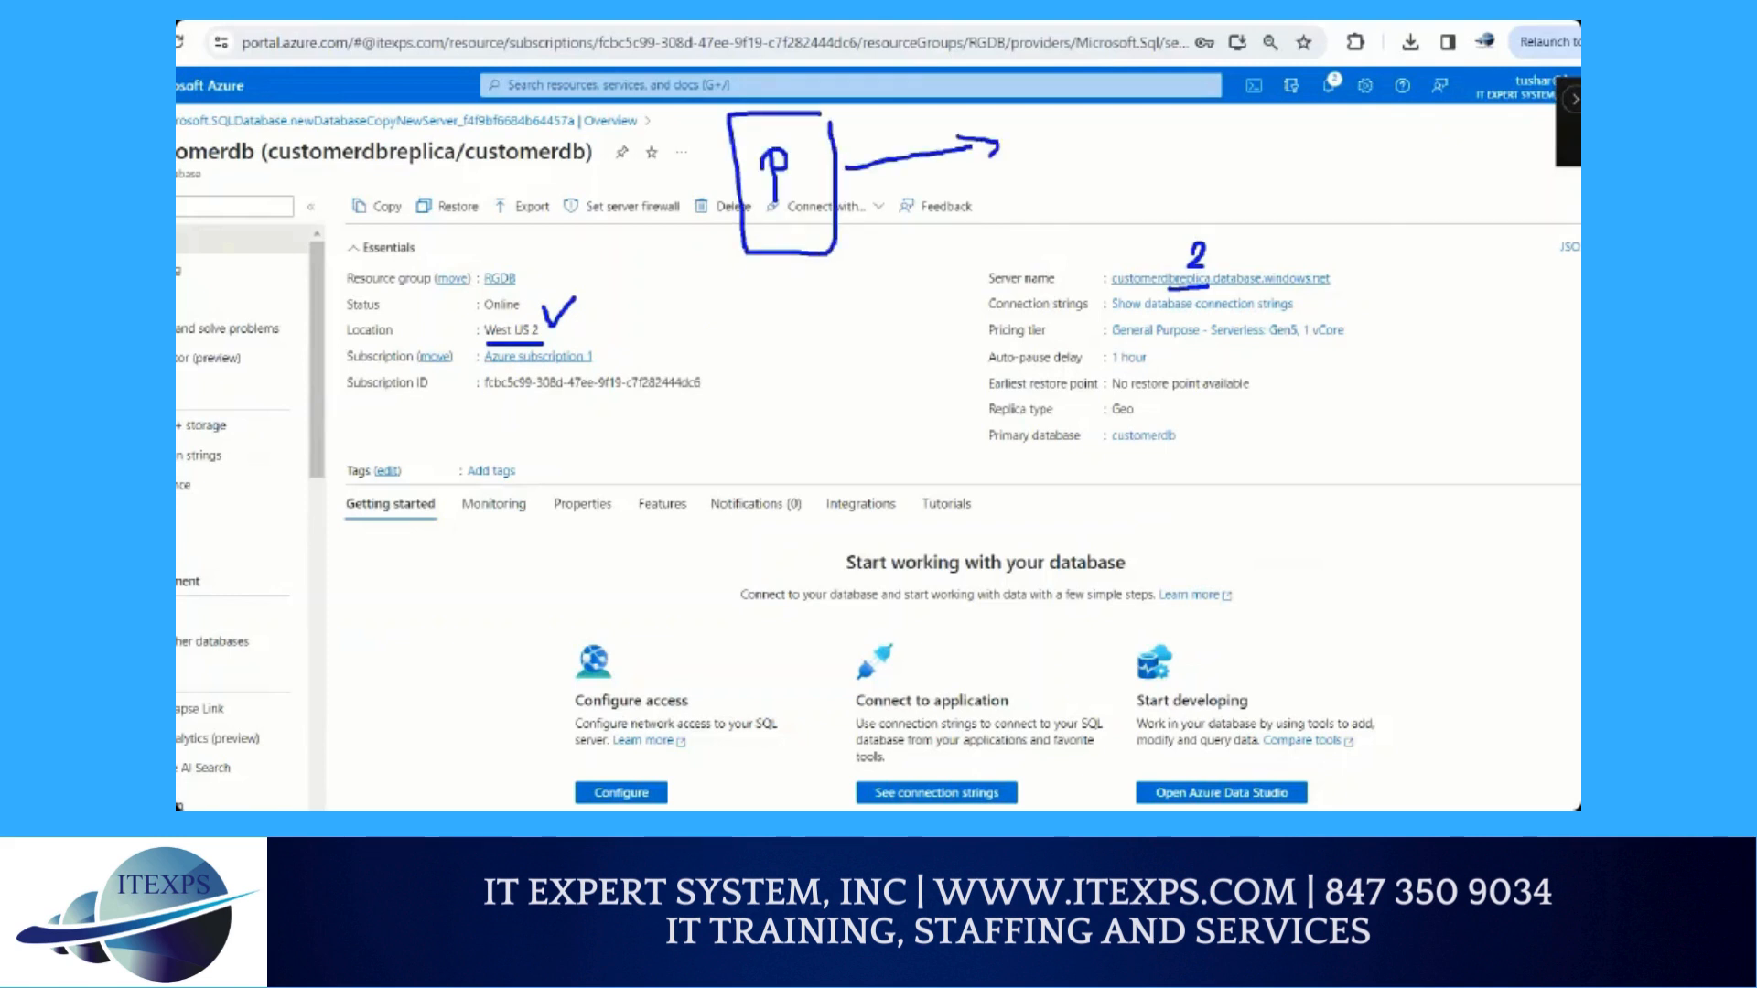
mouse_move(1073, 68)
left_mouse_down()
mouse_move(1054, 70)
mouse_move(1060, 189)
mouse_move(1144, 73)
mouse_move(1065, 64)
mouse_move(1063, 124)
mouse_move(1094, 136)
mouse_move(1066, 146)
mouse_move(1113, 149)
mouse_move(1116, 169)
left_mouse_up()
mouse_move(1122, 101)
left_mouse_down()
mouse_move(1123, 138)
mouse_move(1162, 92)
left_mouse_up()
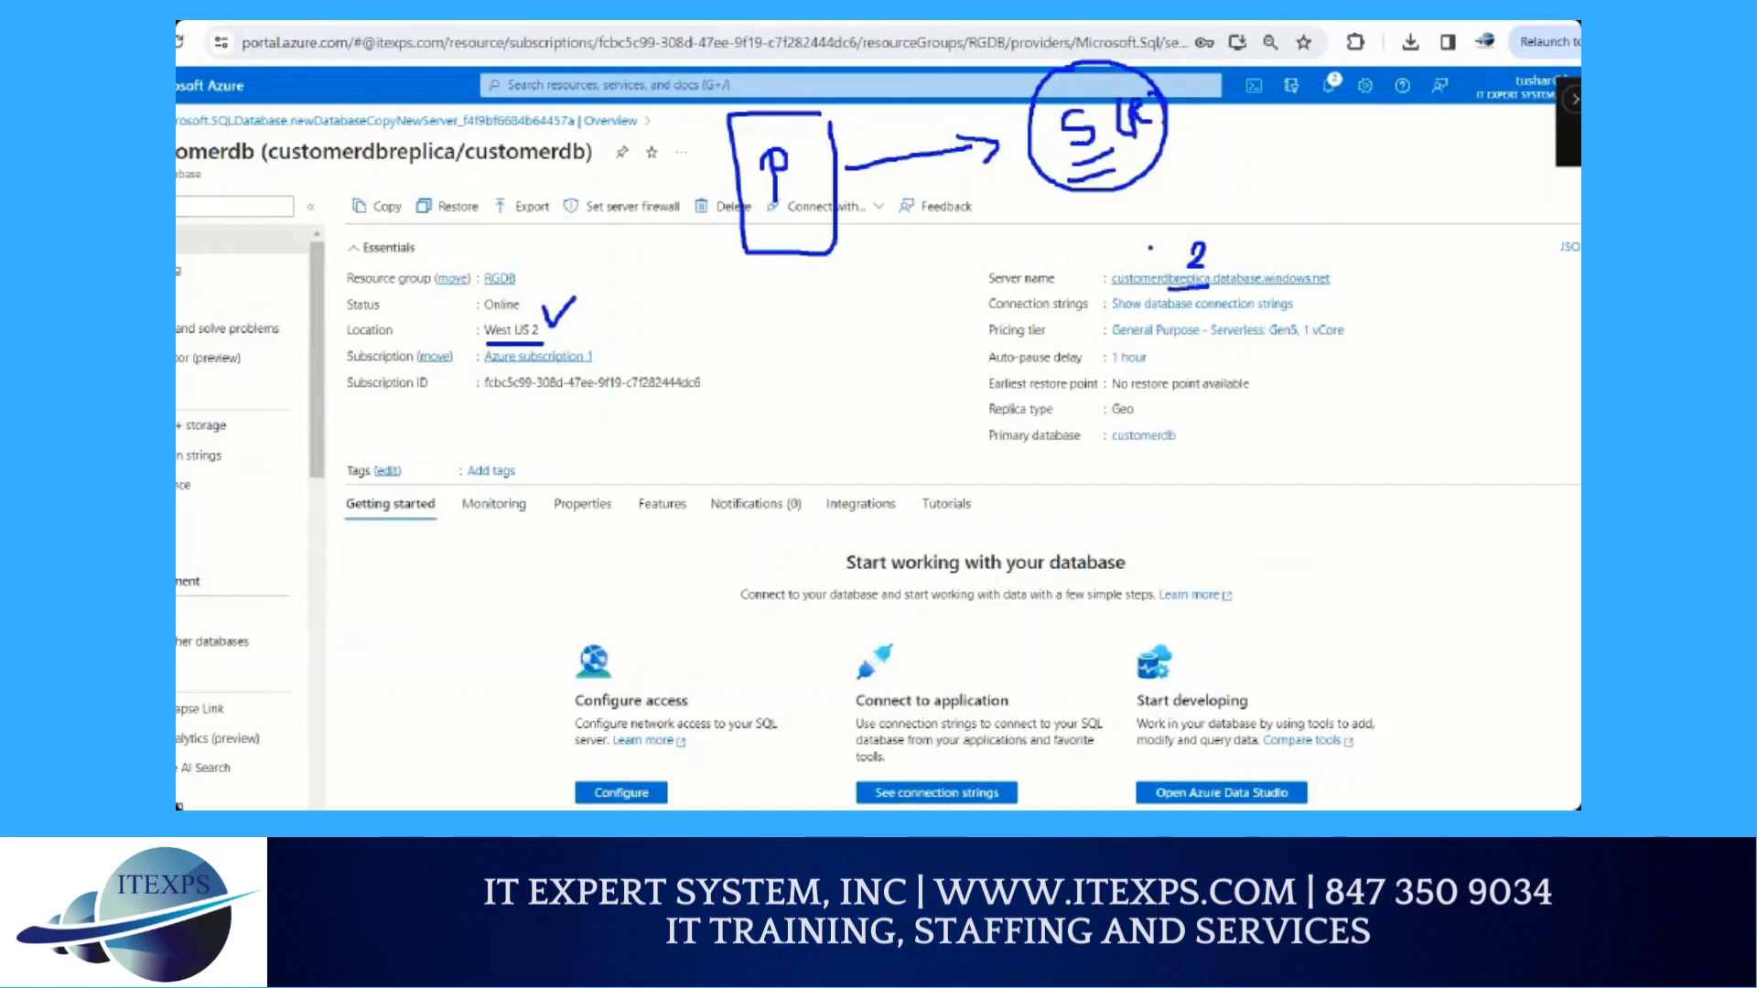
mouse_move(1380, 453)
left_mouse_down()
mouse_move(1303, 293)
mouse_move(1318, 293)
left_mouse_up()
mouse_move(1253, 501)
left_mouse_down()
mouse_move(1269, 564)
mouse_move(1297, 558)
mouse_move(1298, 534)
left_mouse_up()
left_click_drag(1333, 510, 1343, 540)
mouse_move(1411, 487)
left_mouse_down()
mouse_move(1392, 517)
mouse_move(1424, 514)
left_mouse_up()
mouse_move(1300, 231)
left_mouse_down()
mouse_move(1139, 316)
mouse_move(1373, 267)
mouse_move(1115, 213)
mouse_move(1309, 224)
mouse_move(1144, 325)
mouse_move(1210, 338)
left_mouse_up()
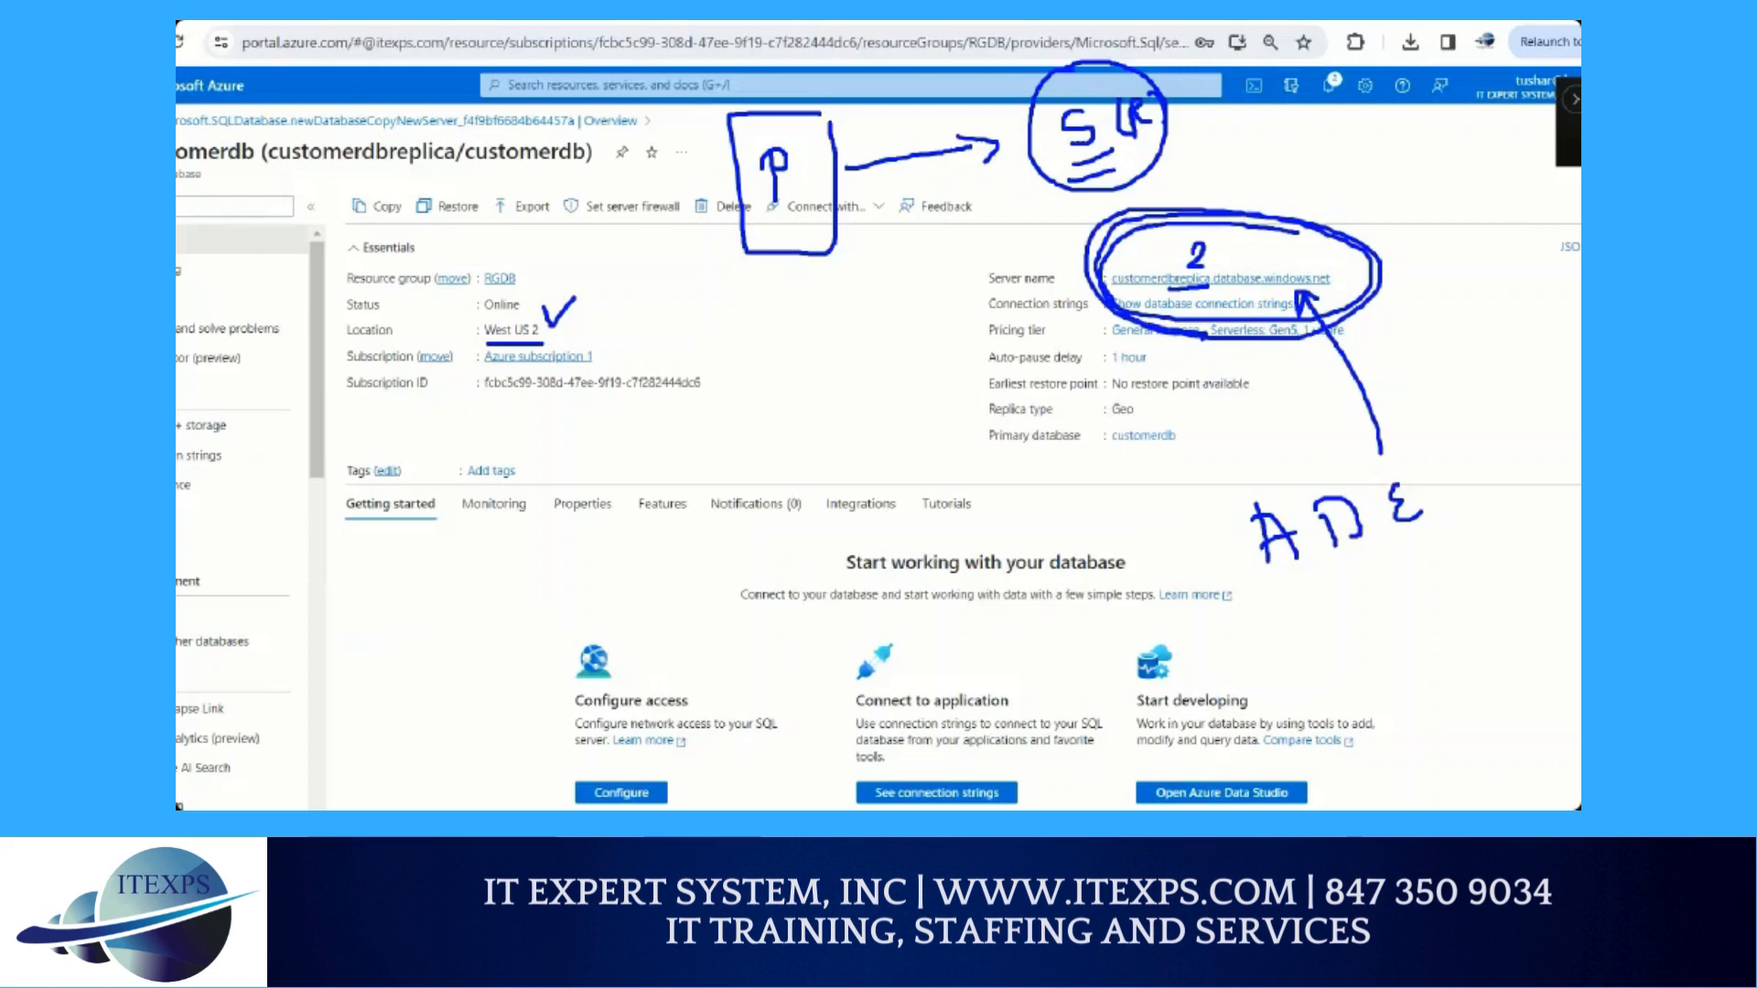
key("Escape")
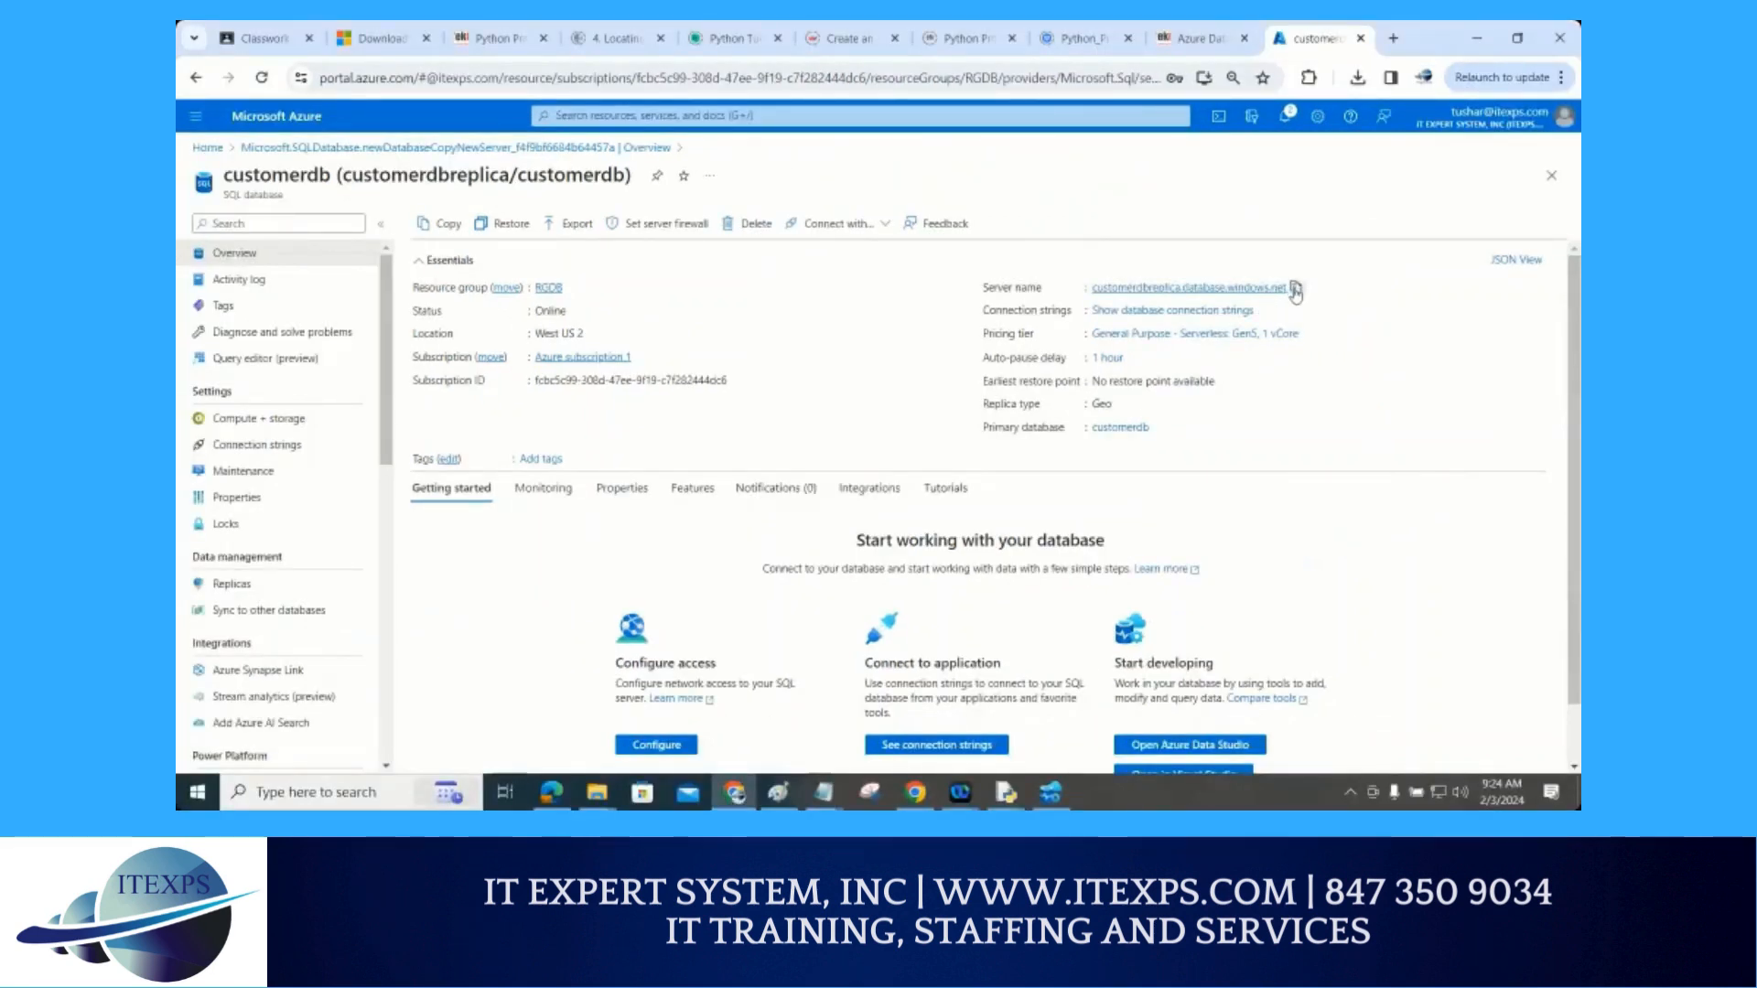
Copy the replica's server name and start a new connection in Azure Data Studio with customerdbreplica.database.windows.net as the server
key("ctrl+1")
mouse_move(1281, 274)
left_mouse_down()
mouse_move(1061, 289)
mouse_move(1236, 304)
mouse_move(1328, 286)
left_mouse_up()
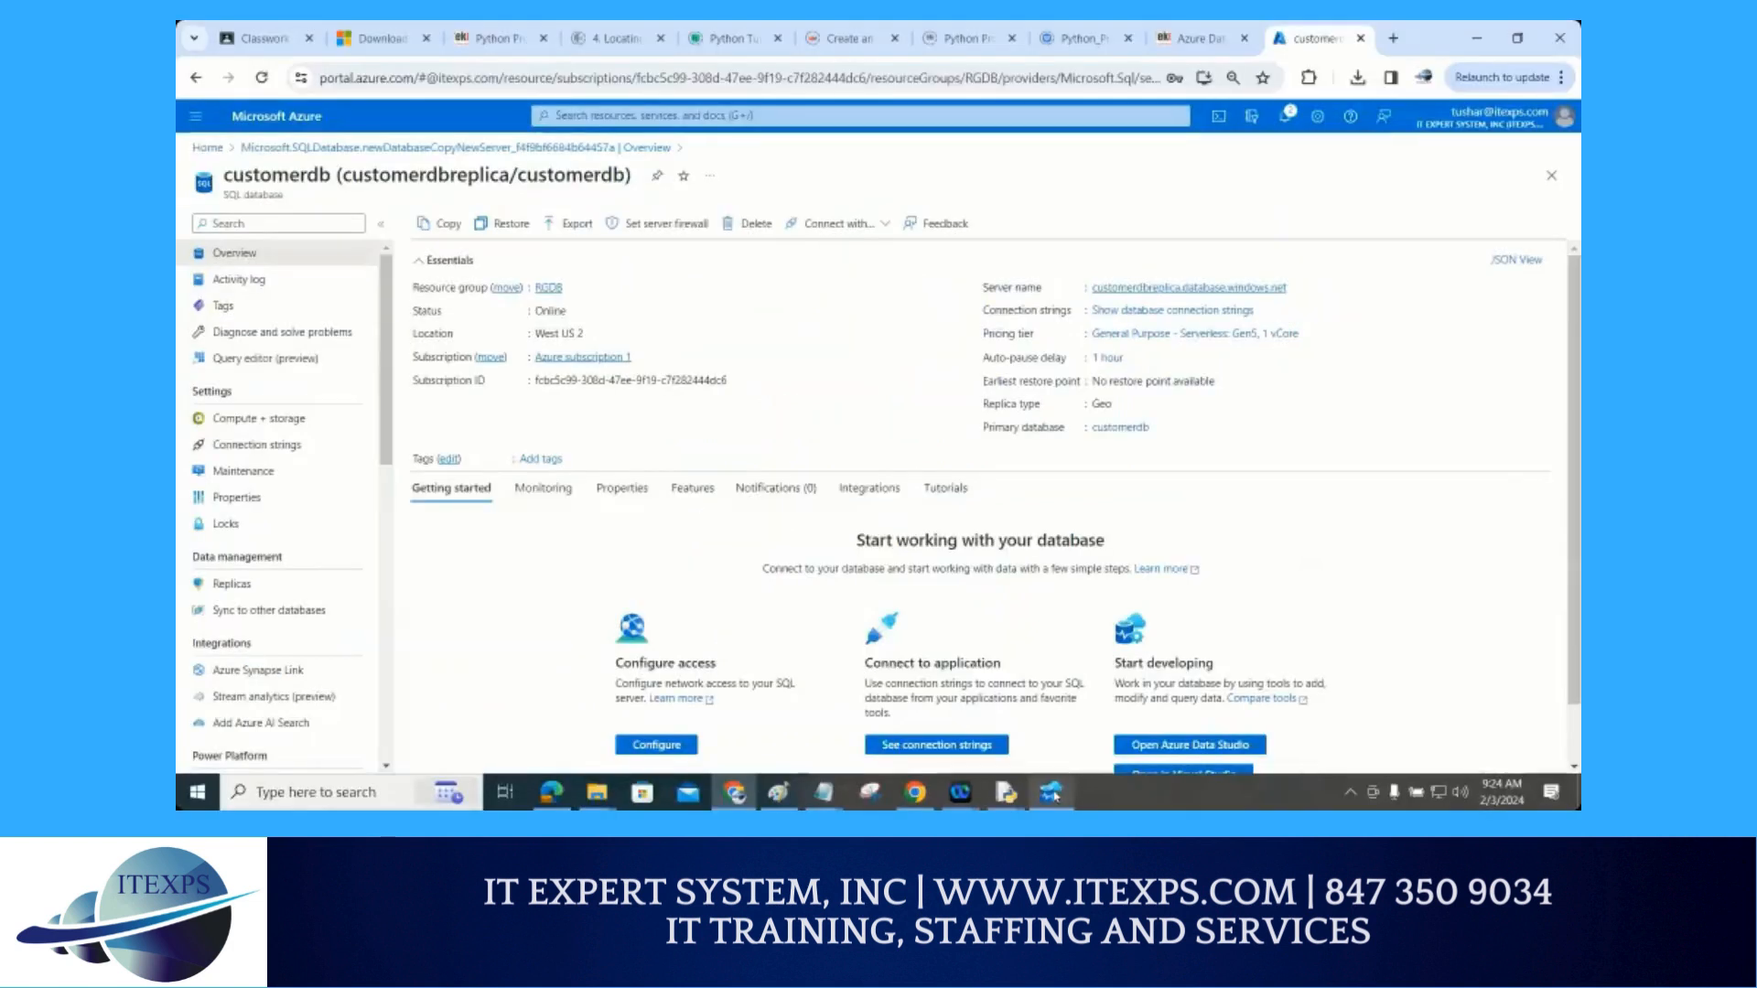
left_click(1052, 794)
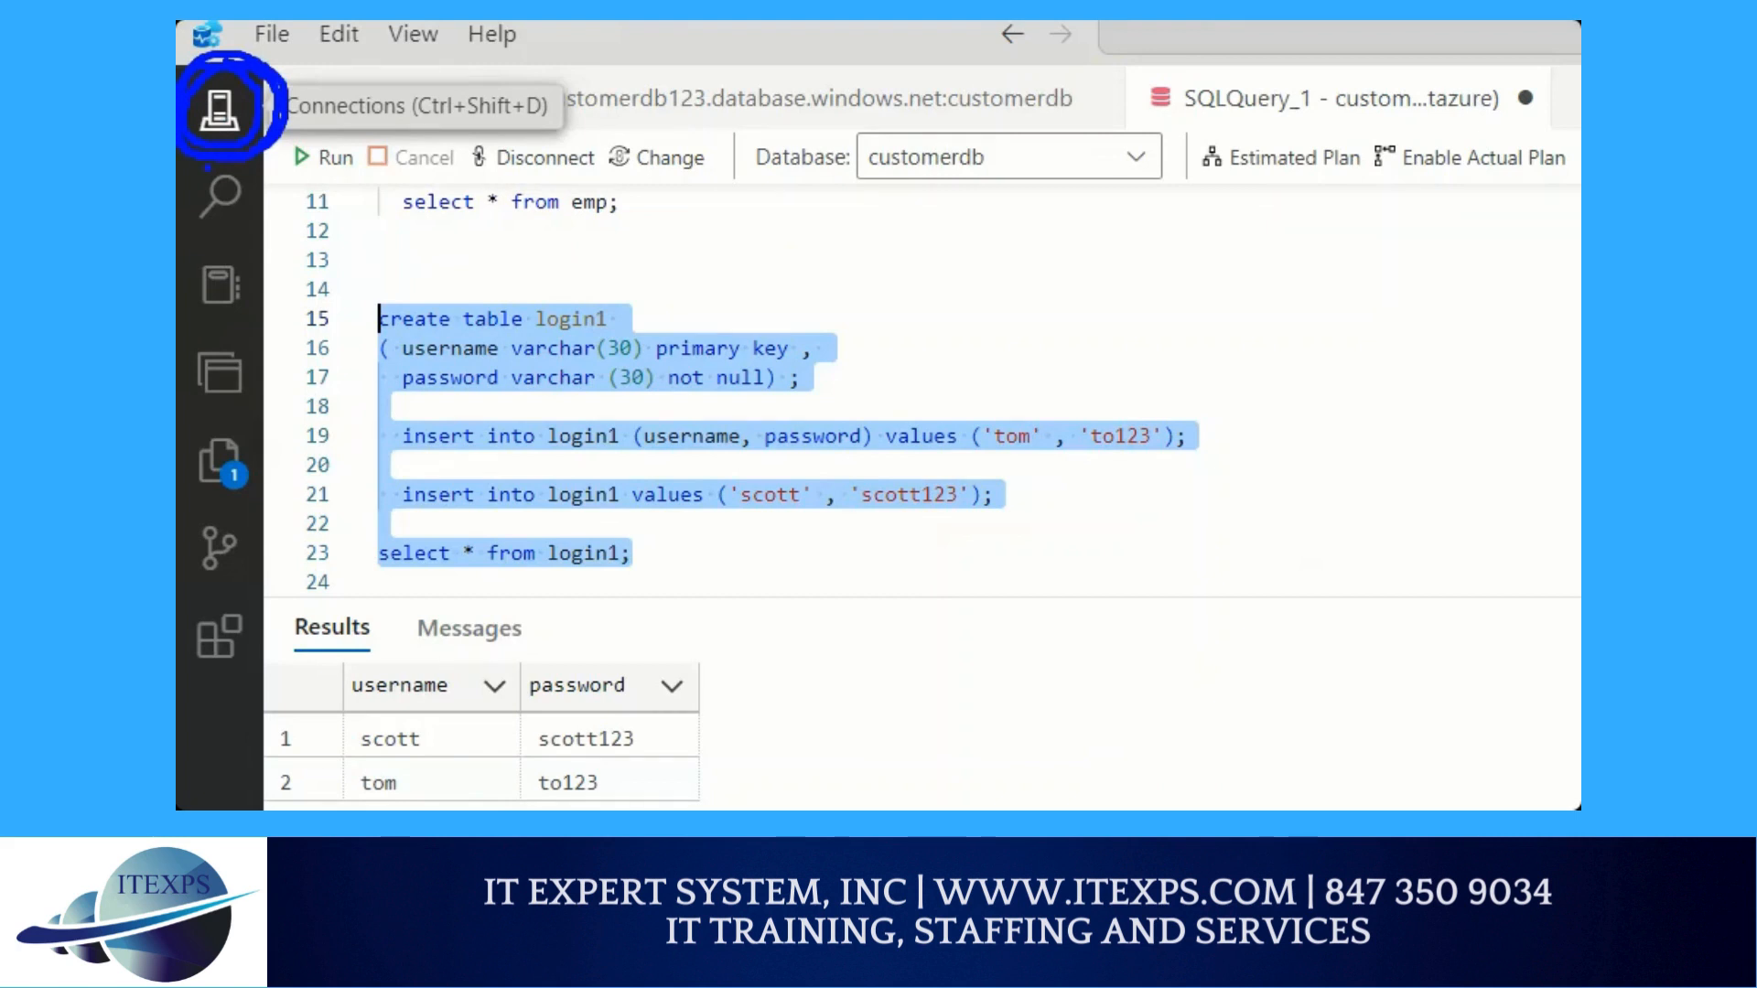
left_click(219, 110)
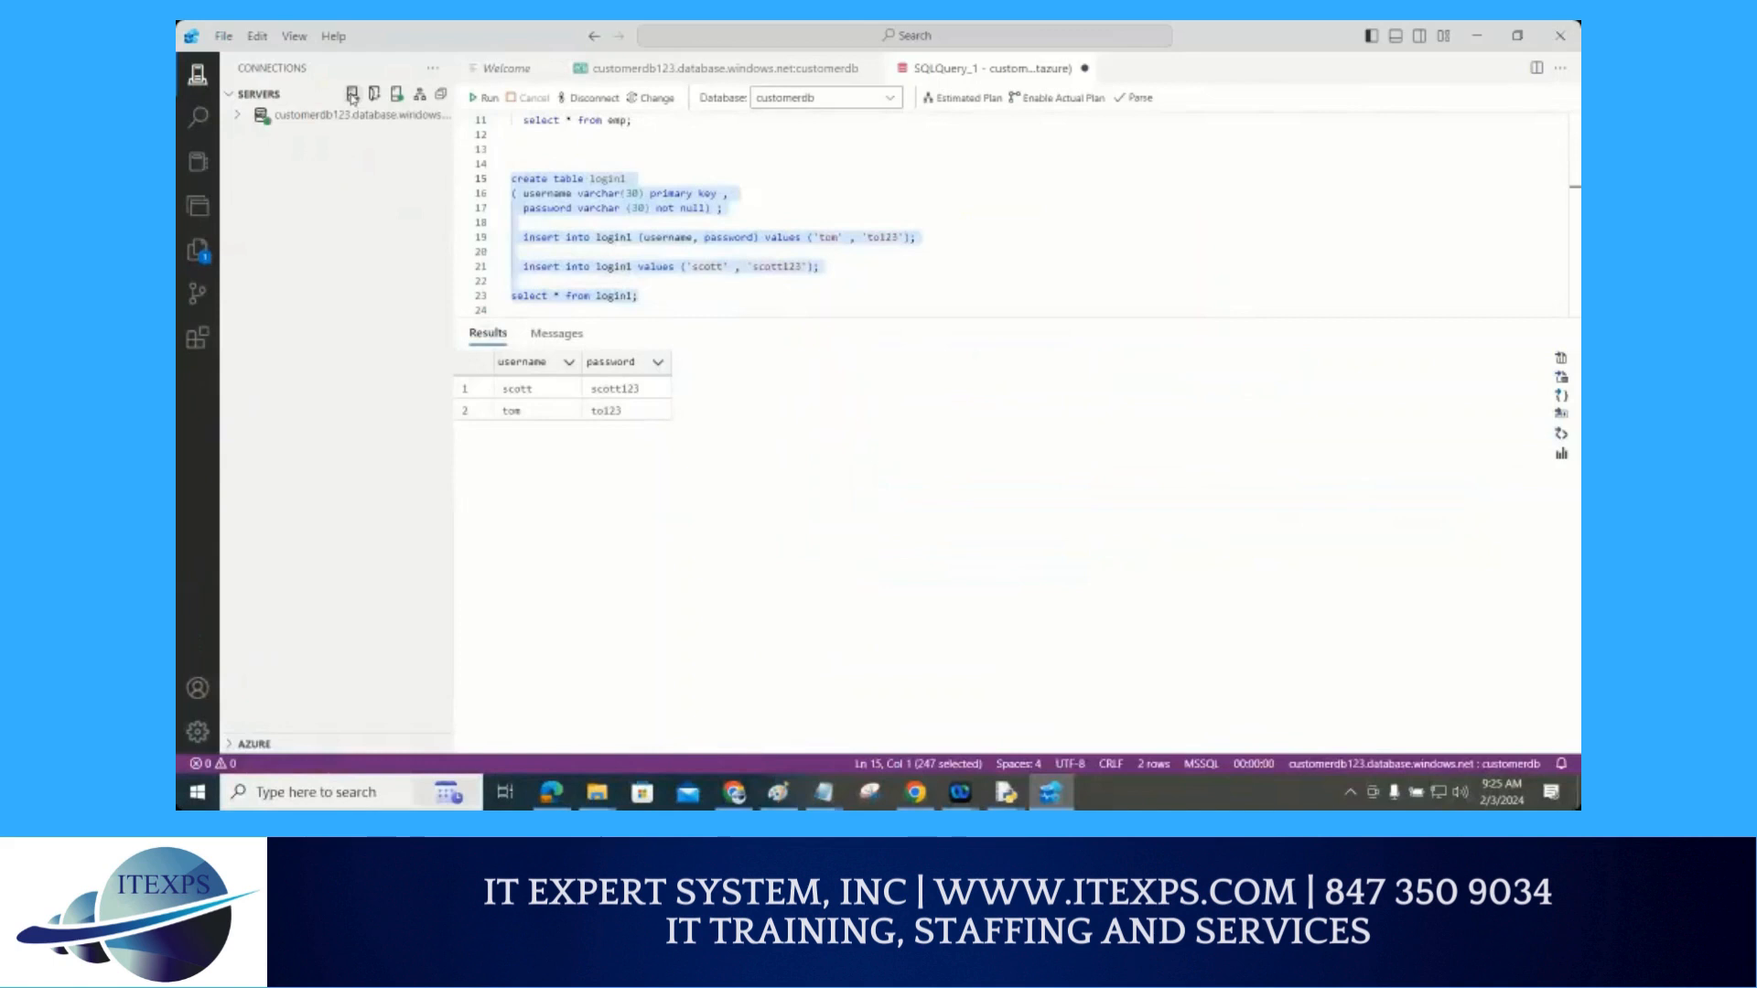
left_click(528, 168)
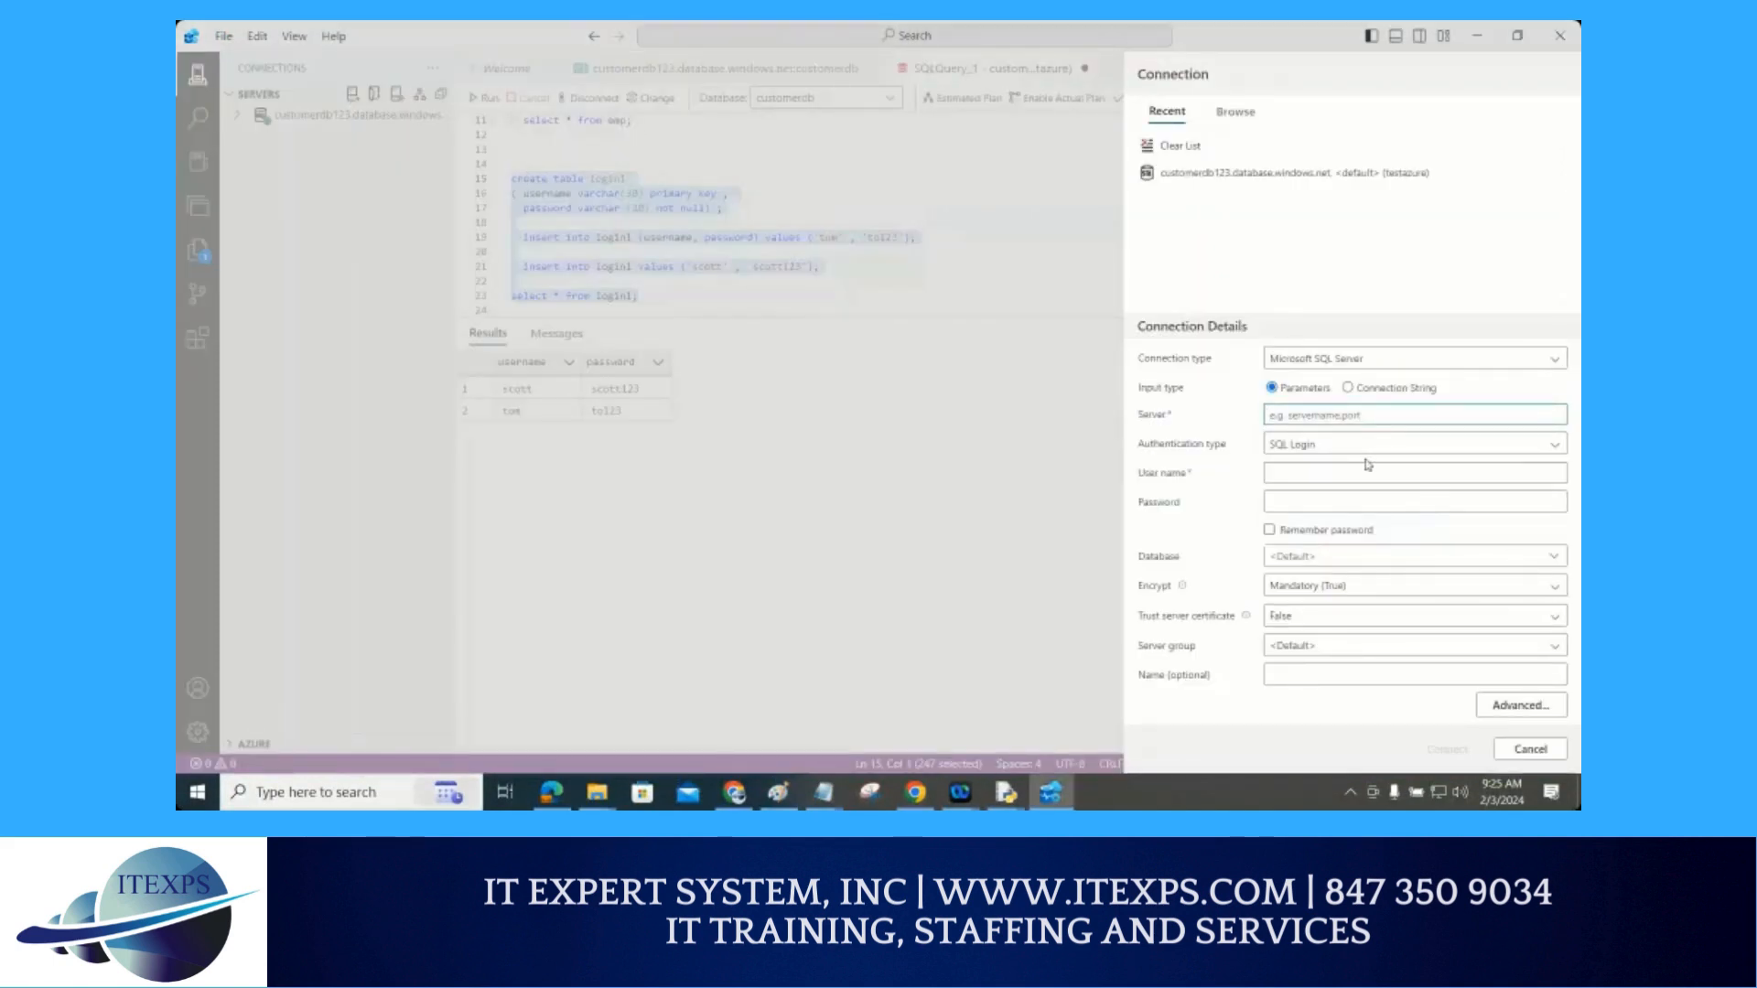
type("customerdbreplica.database.windows.net")
Copy the login testazure from the data.txt notes and enter it as the connection's user name
mouse_move(820, 803)
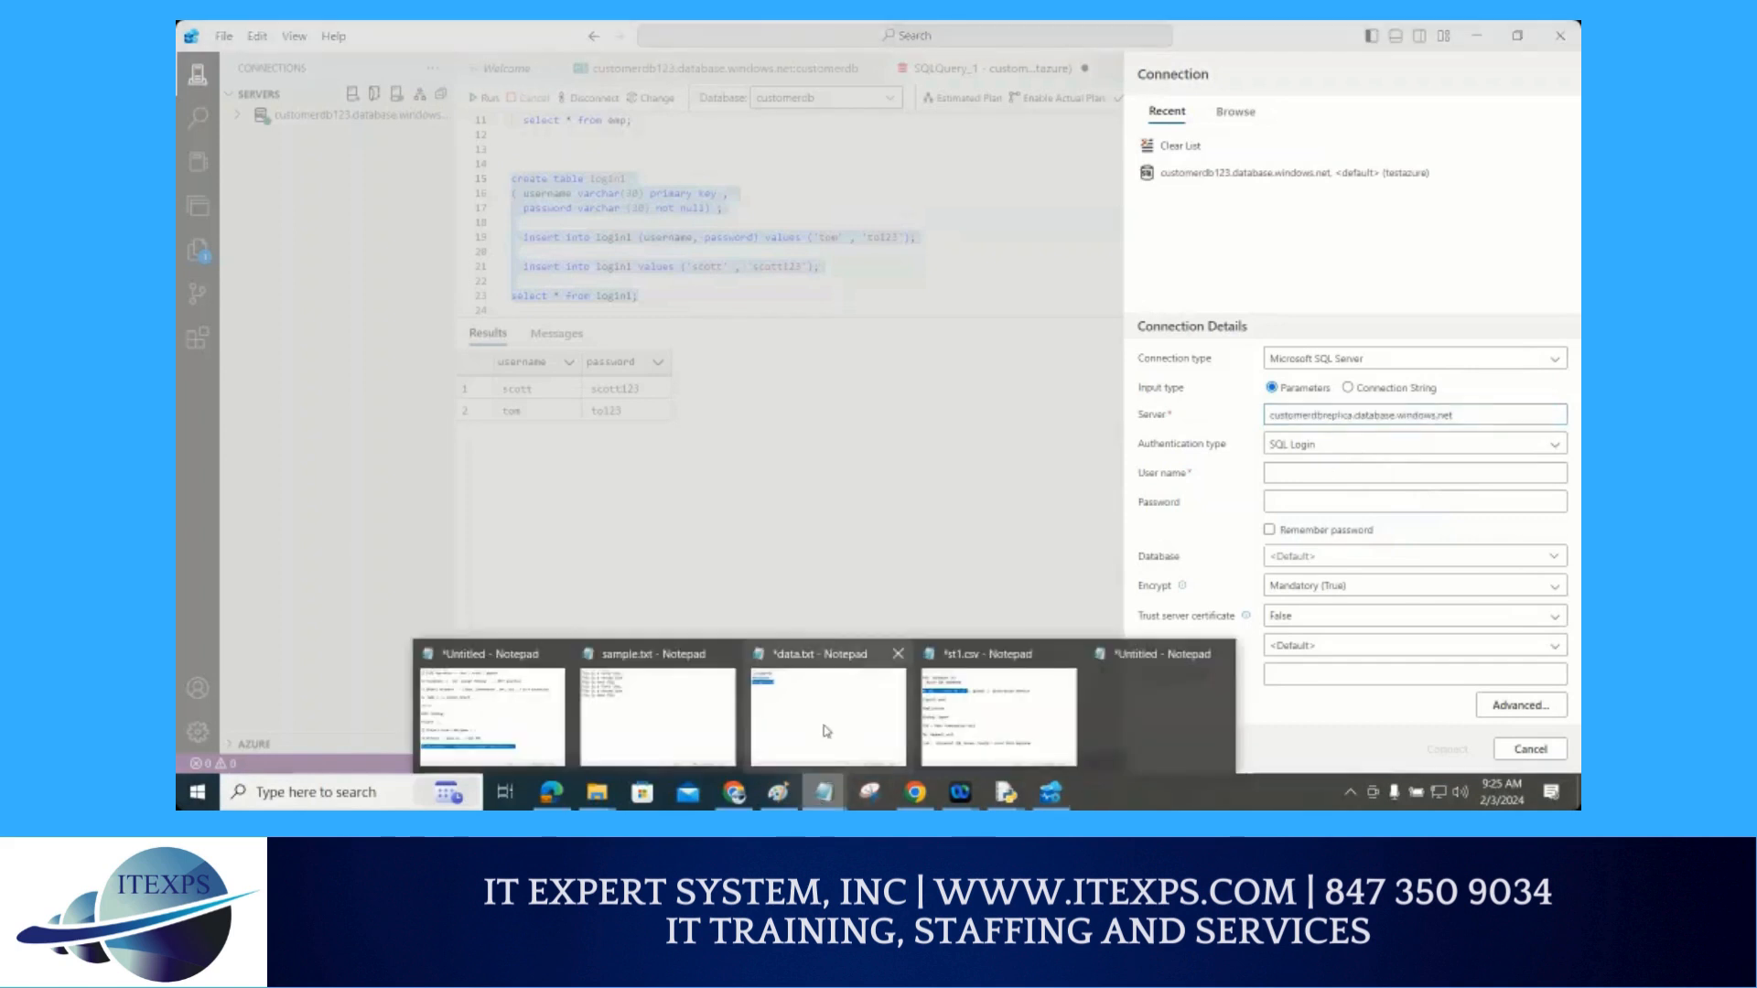
left_click(823, 695)
left_click_drag(897, 564, 789, 564)
key("ctrl+c")
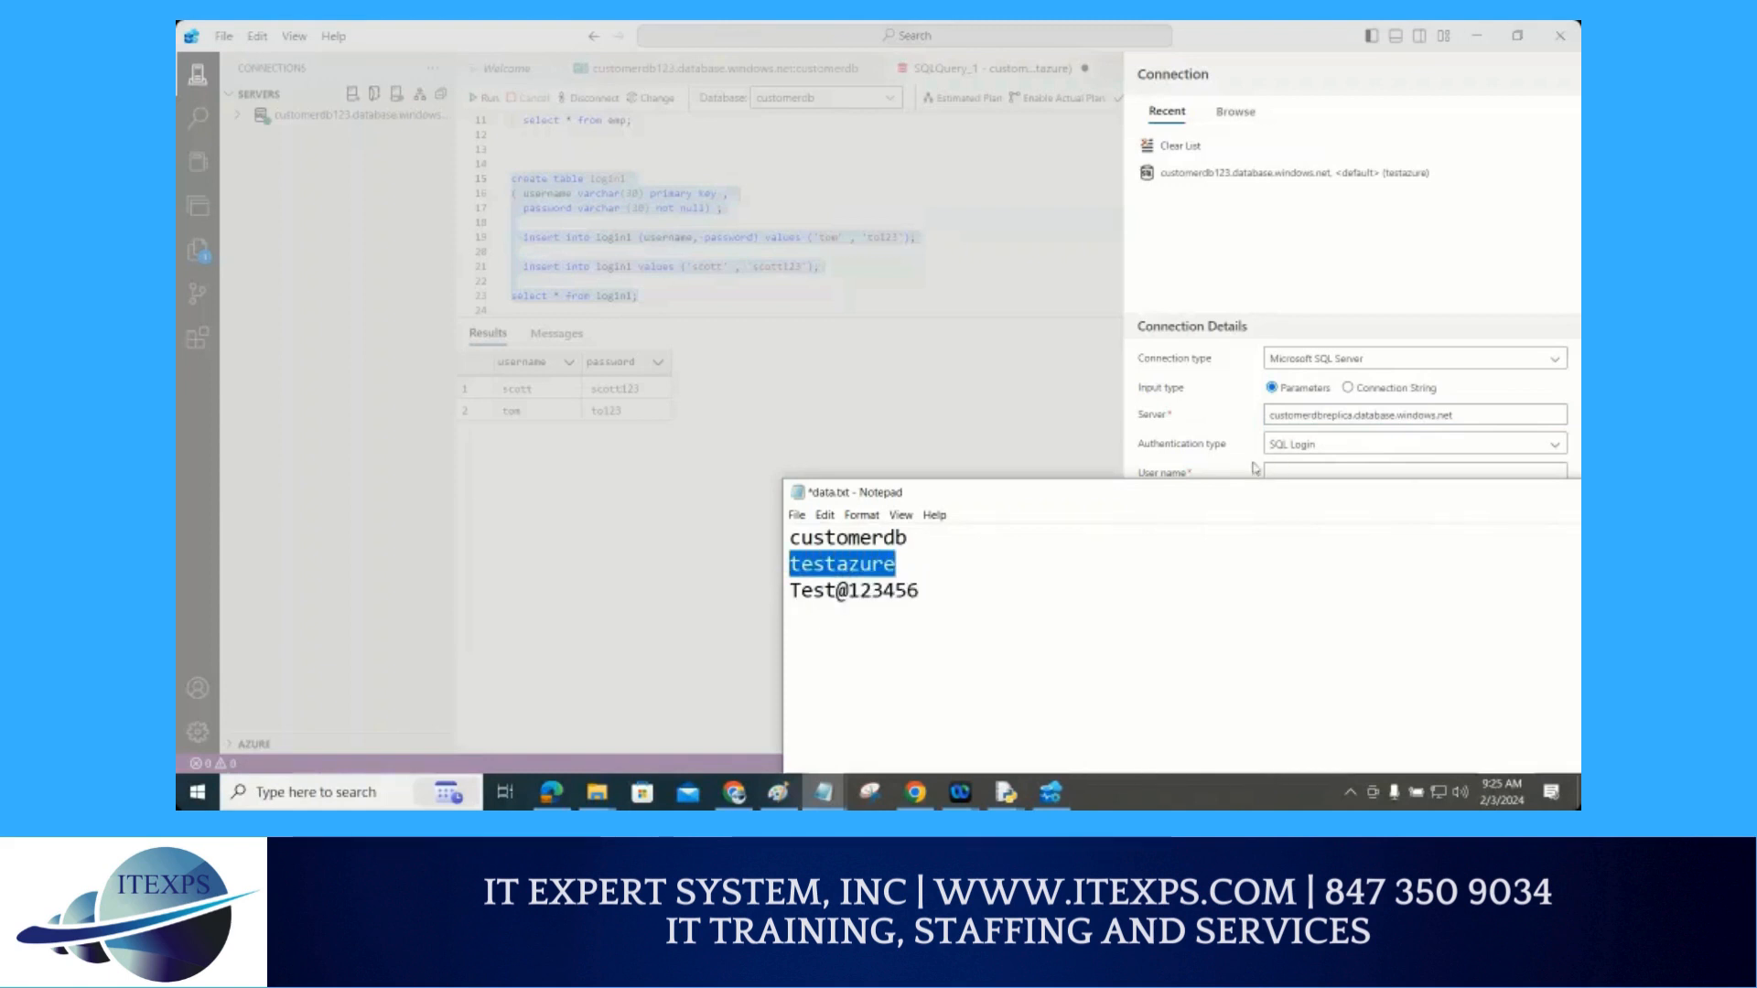
left_click(1288, 471)
key("ctrl+v")
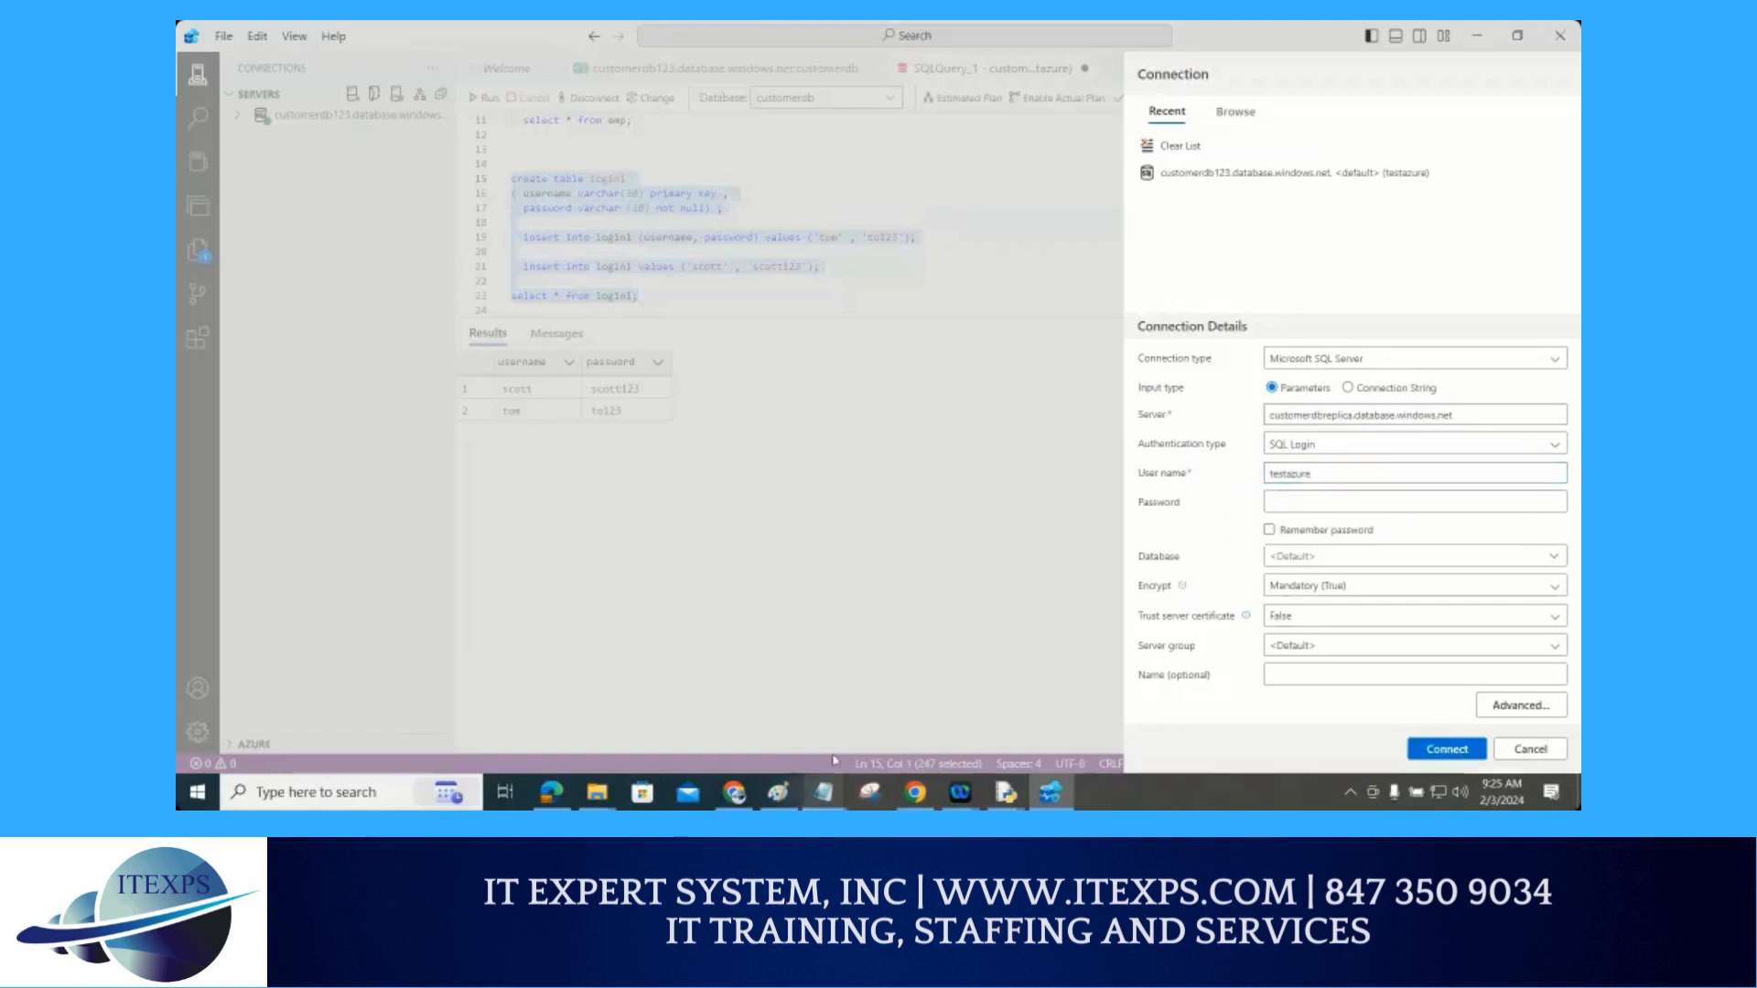
Copy the account password from data.txt into the connection's password field, have it remembered, and open the database choices
left_click(823, 793)
left_click_drag(953, 592, 793, 604)
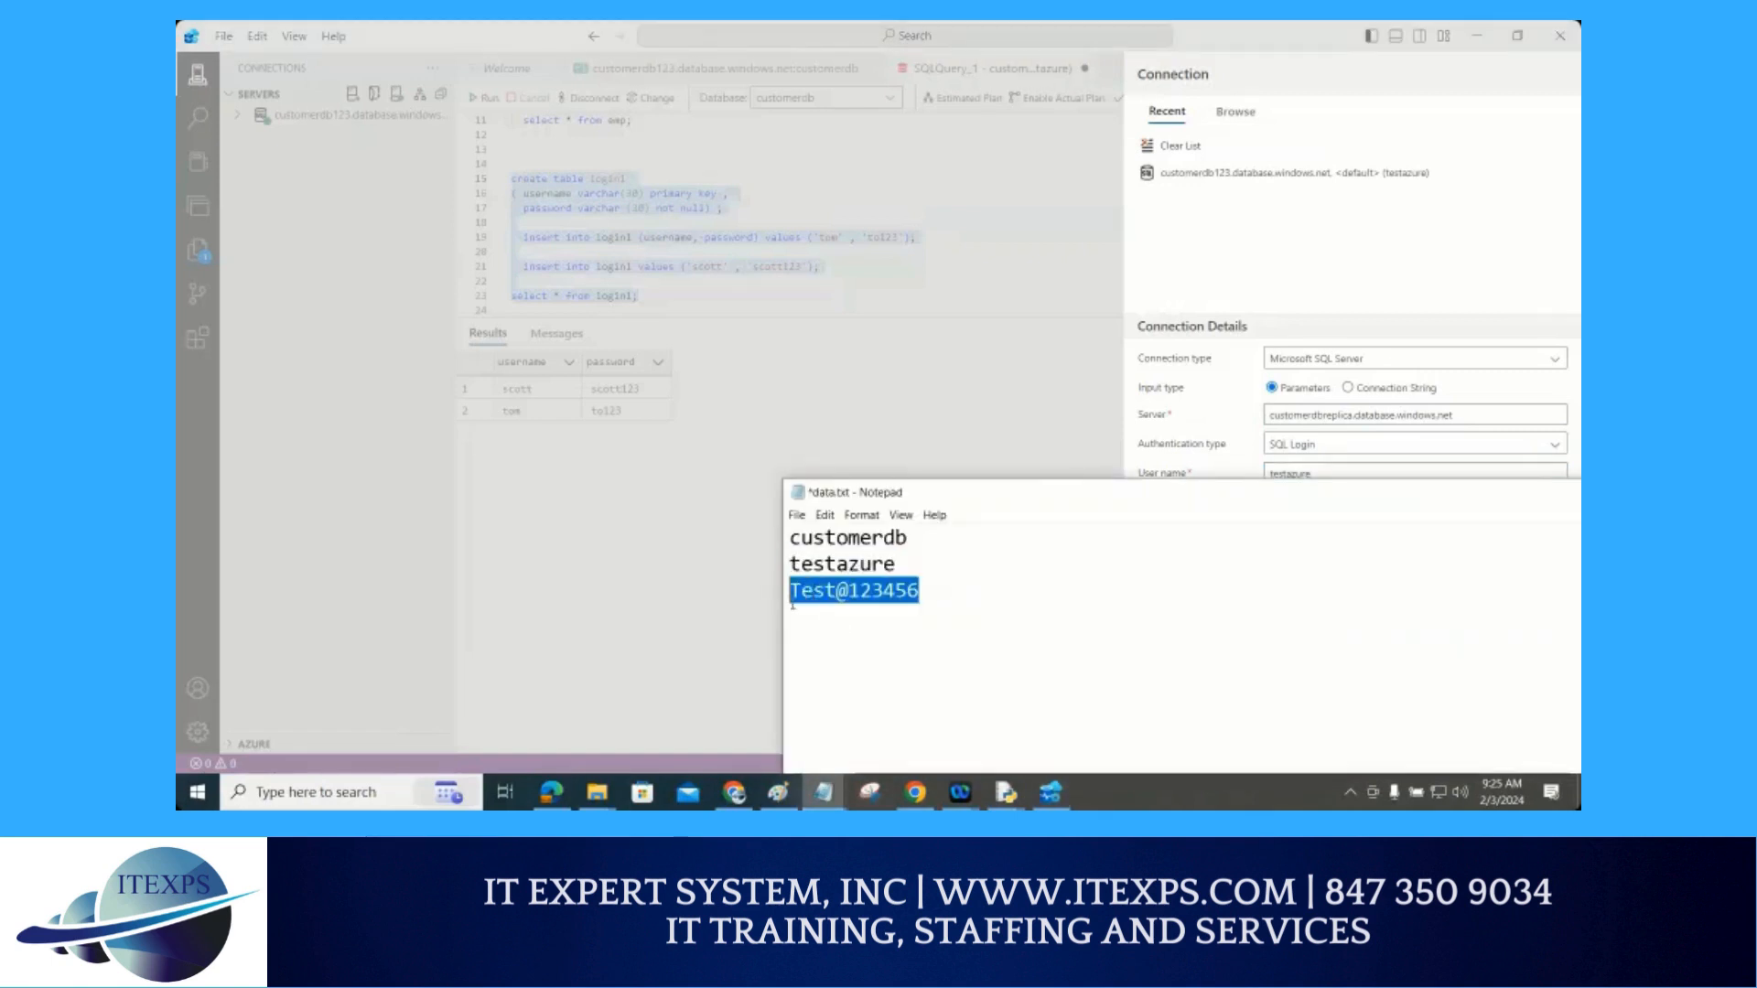
left_click(1220, 433)
left_click(1299, 499)
key("ctrl+v")
left_click(1269, 530)
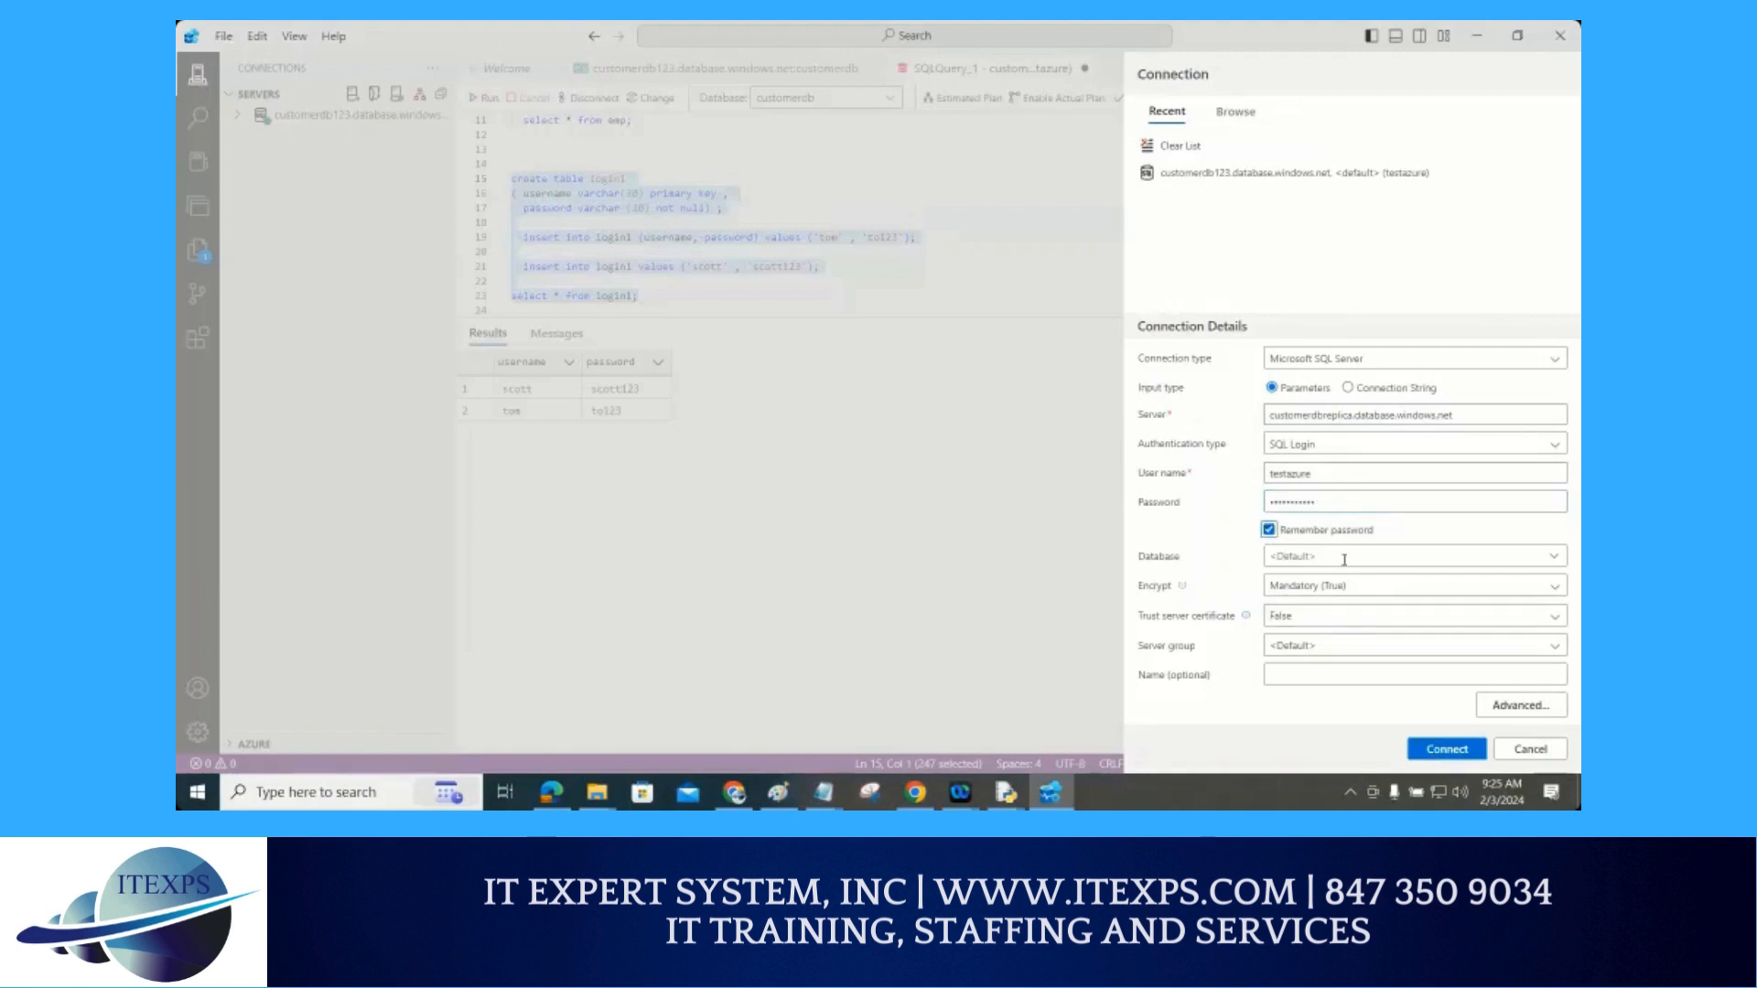
left_click(1553, 555)
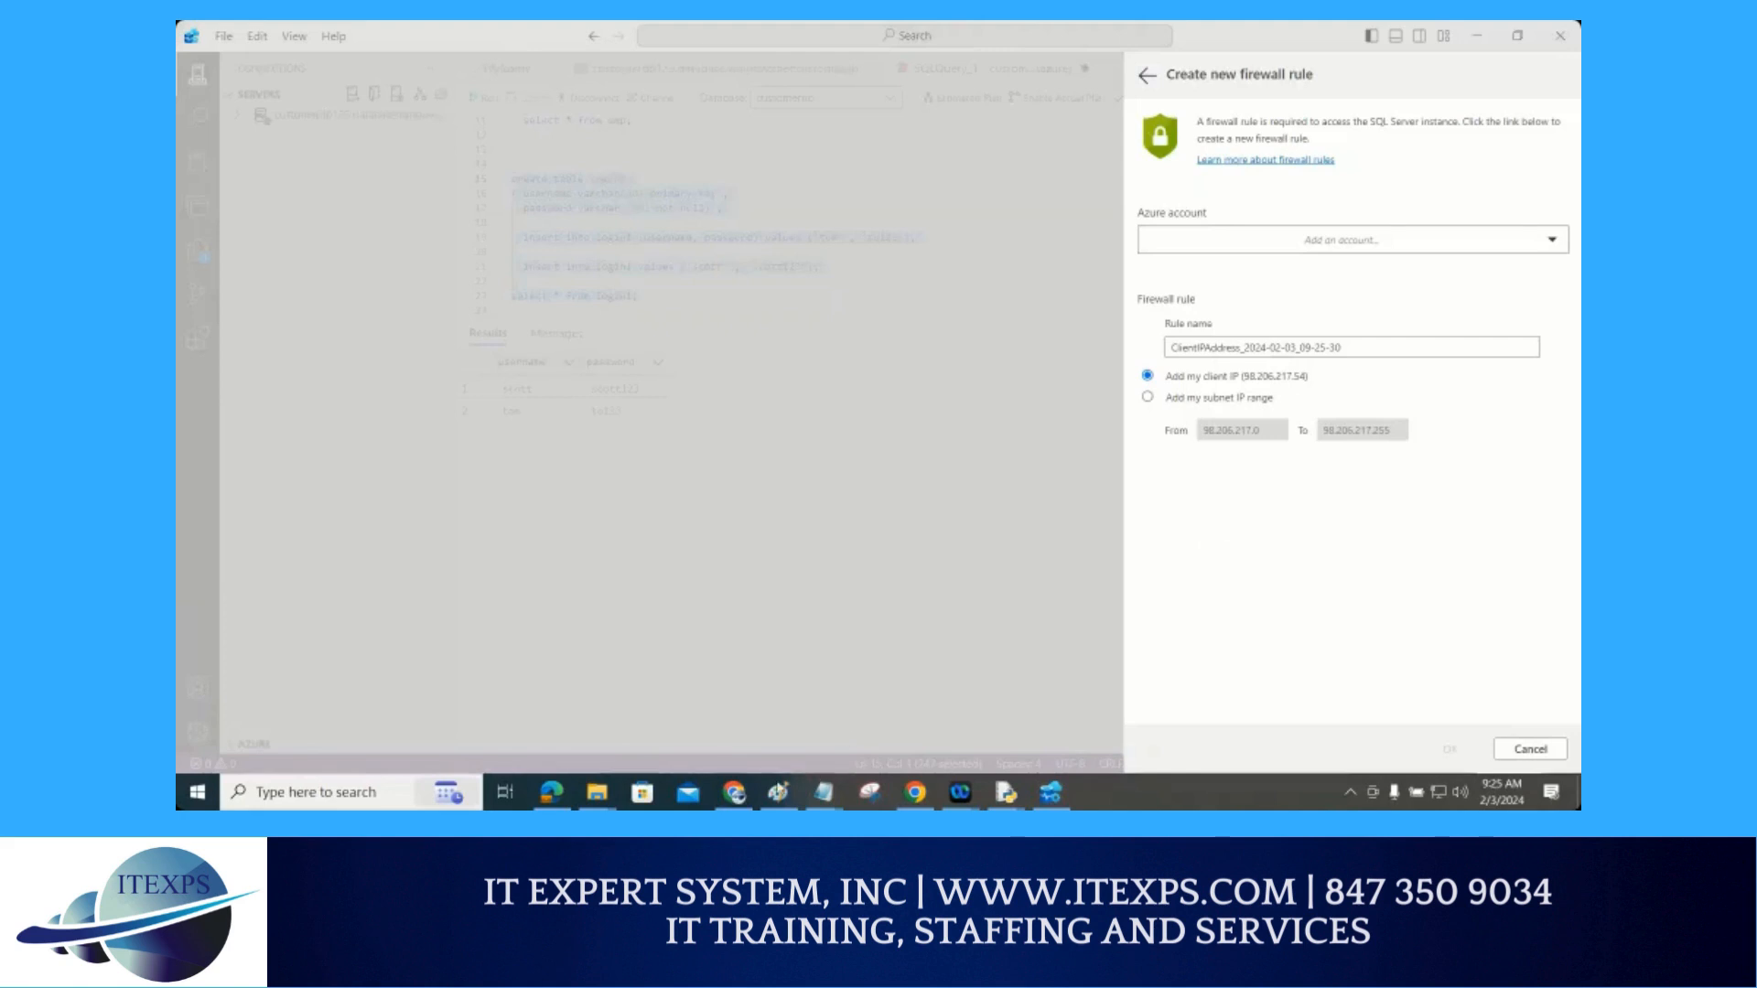
Switch to Paint and draw a rectangle about 328 × 291 px right of the canvas centre
left_click(779, 792)
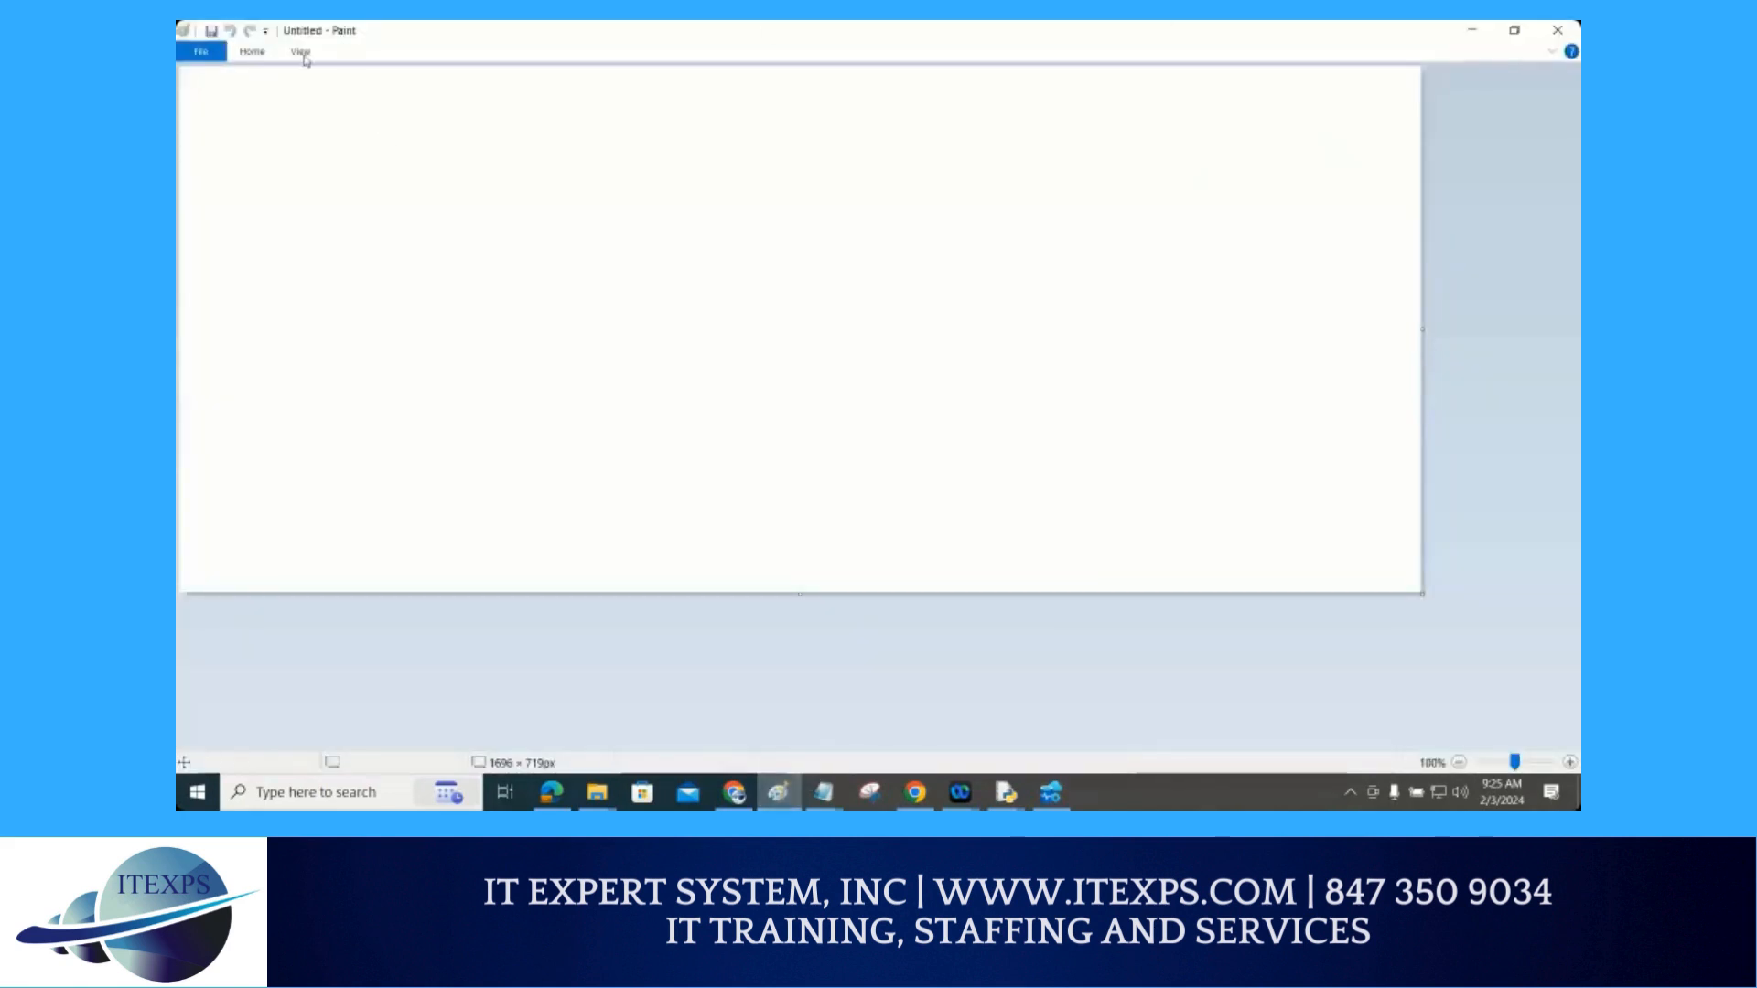
left_click(252, 52)
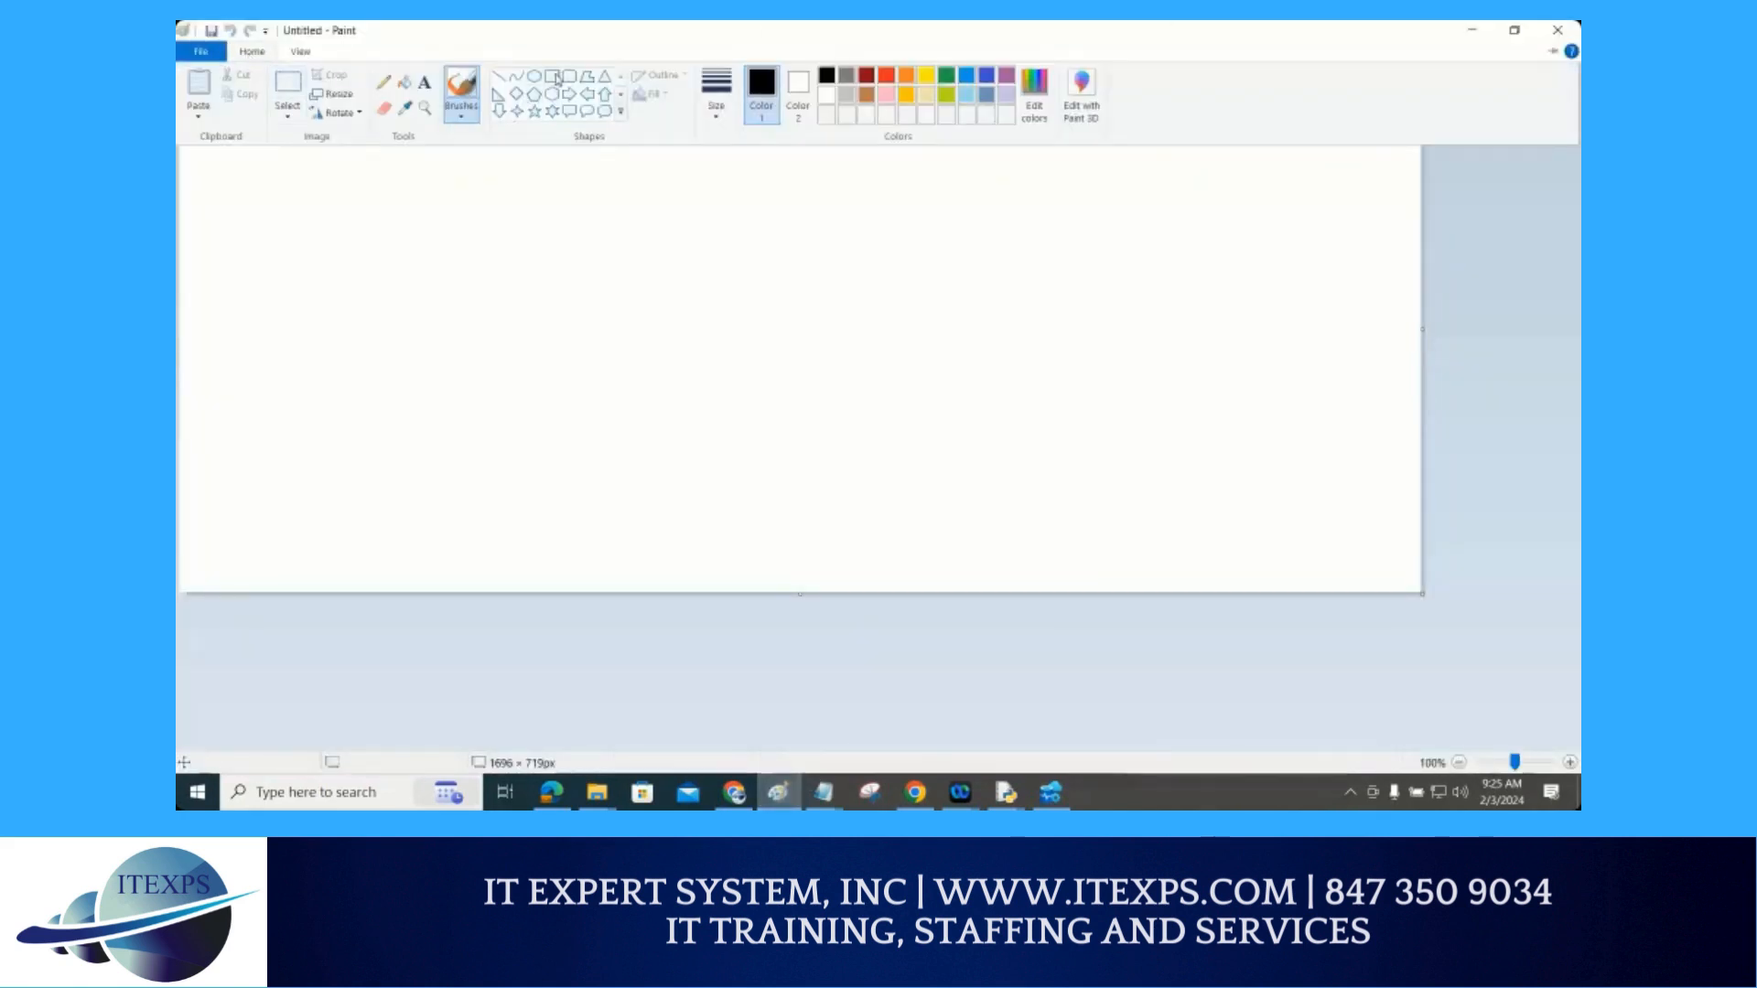
left_click(795, 199)
left_click_drag(794, 199, 1034, 412)
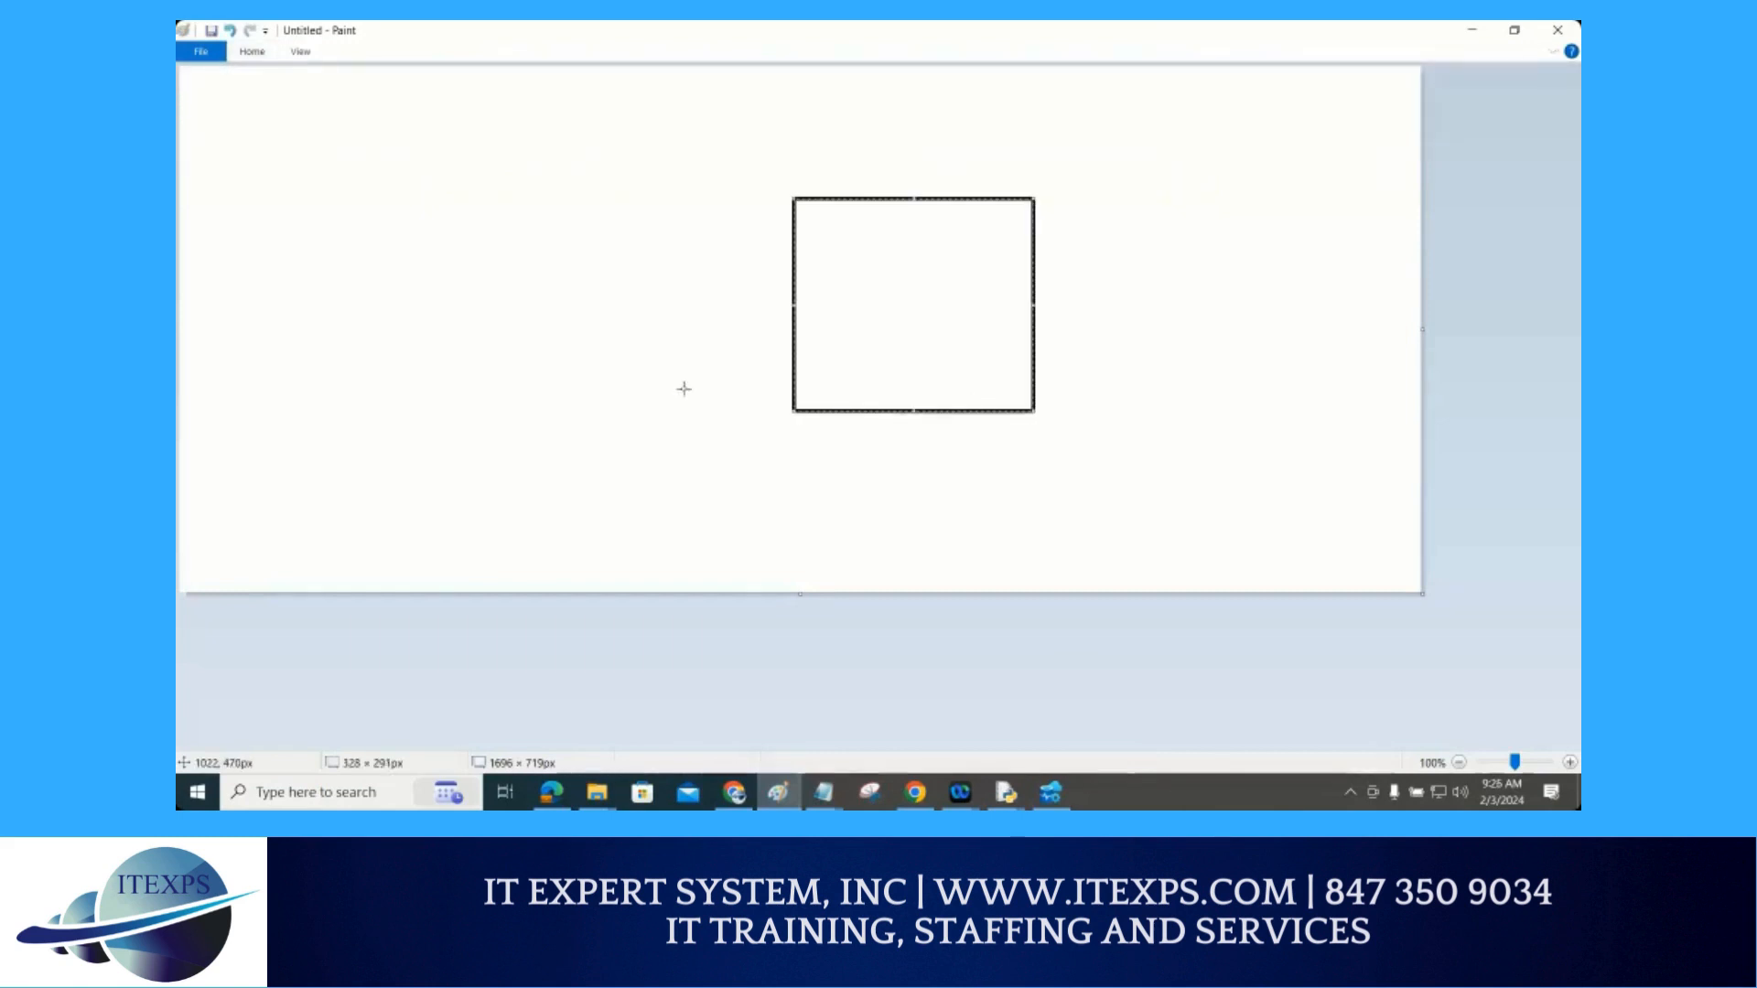
Brush a second box left of the rectangle, a stick figure below with an arrow to the box, and a circled P beside it
left_click(253, 53)
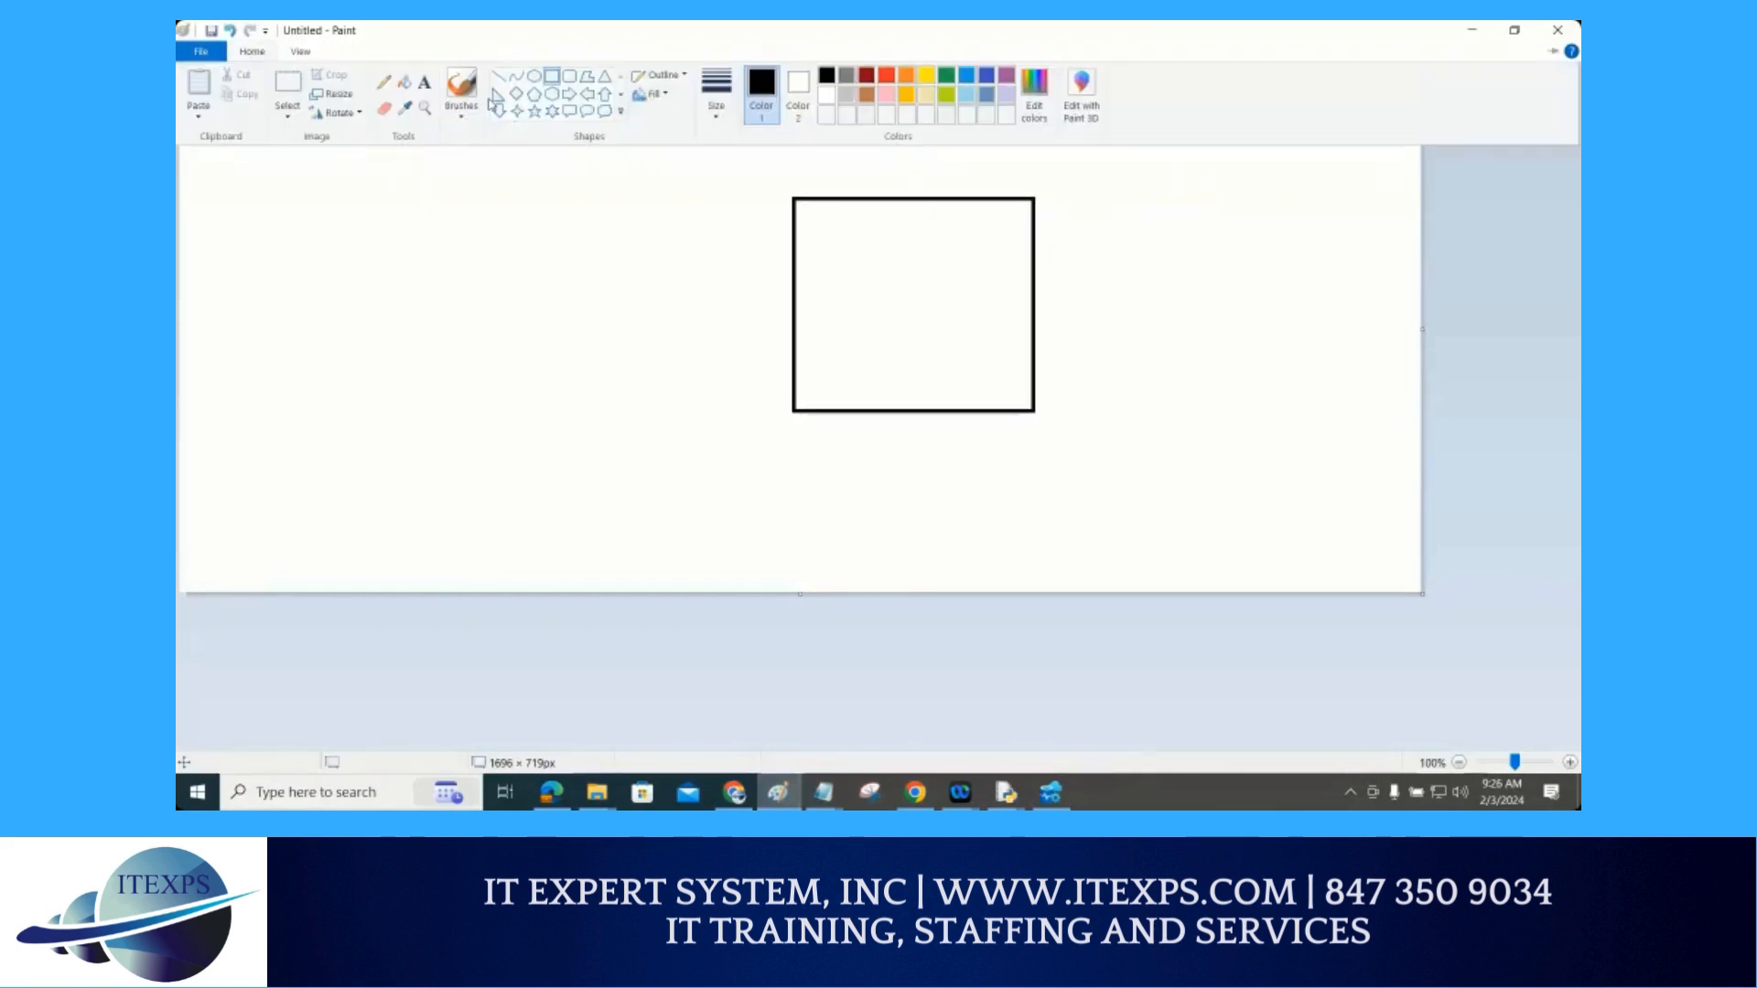
left_click(455, 238)
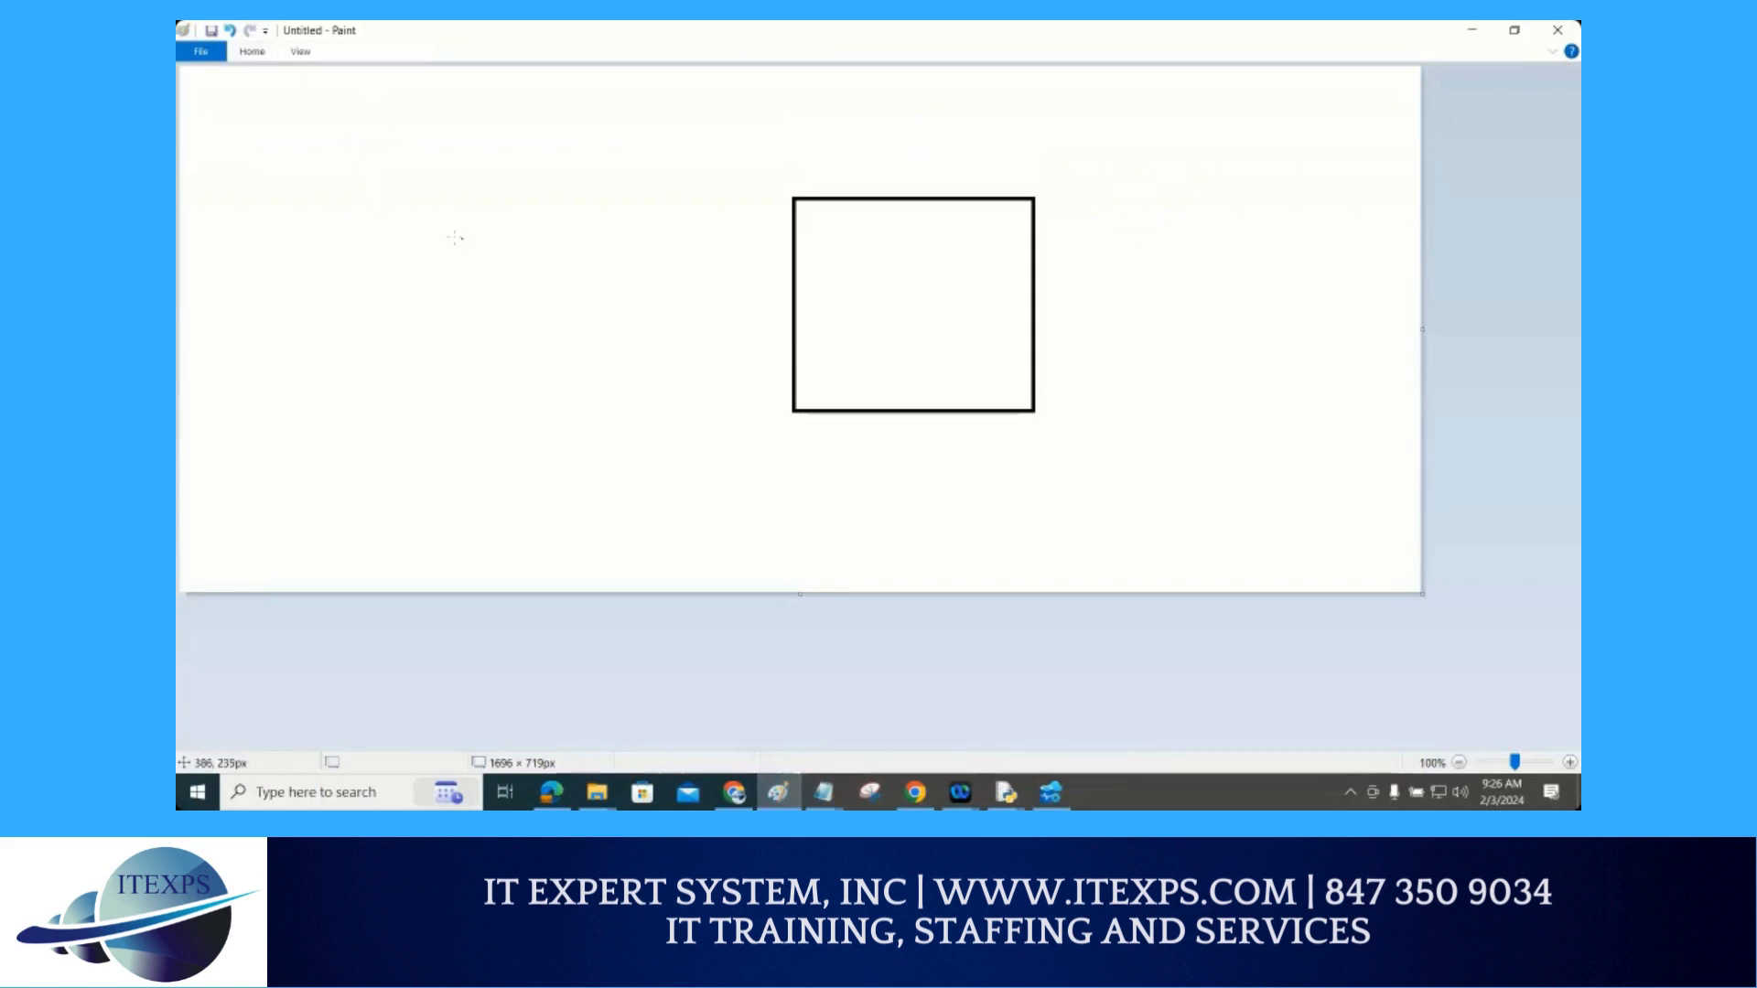
mouse_move(455, 238)
left_mouse_down()
mouse_move(409, 308)
mouse_move(604, 274)
mouse_move(441, 223)
mouse_move(572, 217)
mouse_move(472, 248)
left_mouse_up()
mouse_move(360, 455)
left_mouse_down()
mouse_move(346, 499)
mouse_move(370, 486)
mouse_move(366, 540)
left_mouse_up()
mouse_move(352, 536)
left_mouse_down()
mouse_move(393, 505)
mouse_move(363, 563)
mouse_move(401, 557)
left_mouse_up()
mouse_move(395, 512)
left_mouse_down()
mouse_move(488, 307)
mouse_move(501, 331)
left_mouse_up()
mouse_move(320, 277)
left_mouse_down()
mouse_move(328, 336)
mouse_move(322, 244)
mouse_move(293, 307)
left_mouse_up()
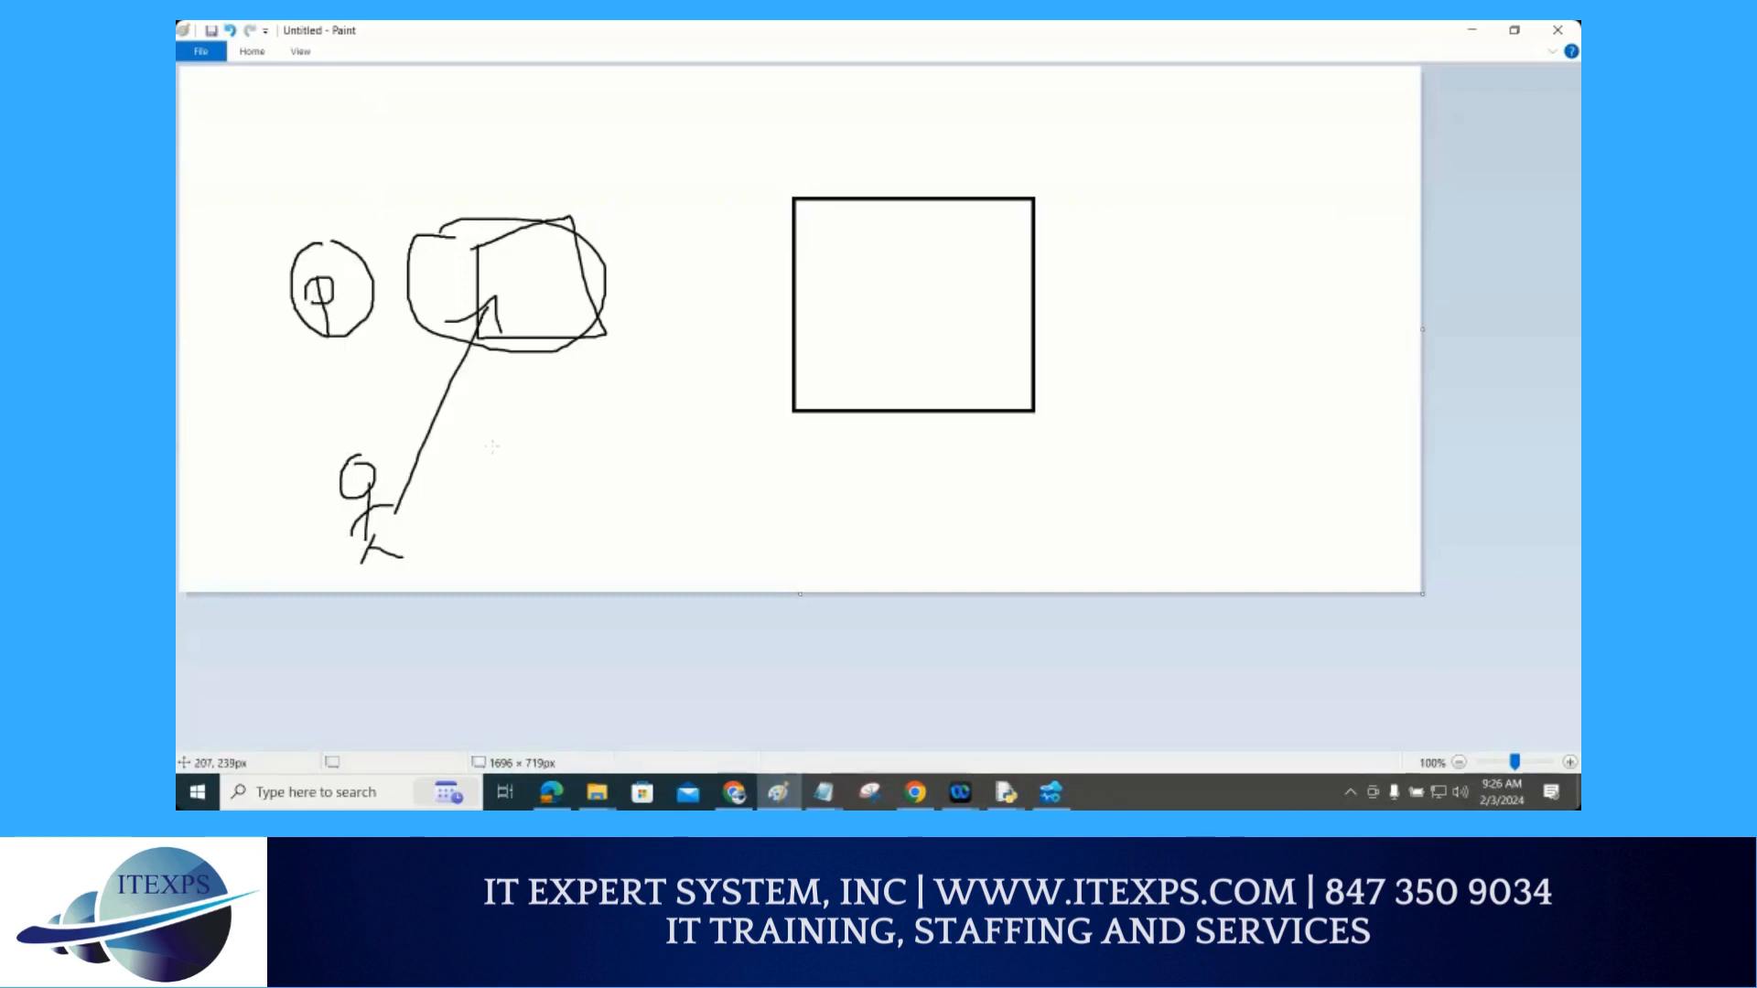
Handwrite "client" beside the arrow and draw a dashed arrow from the stick figure to the large rectangle
mouse_move(468, 428)
left_mouse_down()
mouse_move(474, 451)
mouse_move(556, 368)
left_mouse_up()
left_click(548, 485)
left_click_drag(459, 519, 720, 419)
left_click(685, 435)
mouse_move(736, 410)
left_mouse_down()
mouse_move(778, 383)
mouse_move(771, 396)
left_mouse_up()
Draw a small rounded box on the large rectangle's upper edge and a circled IP label above it
left_click_drag(890, 170, 985, 171)
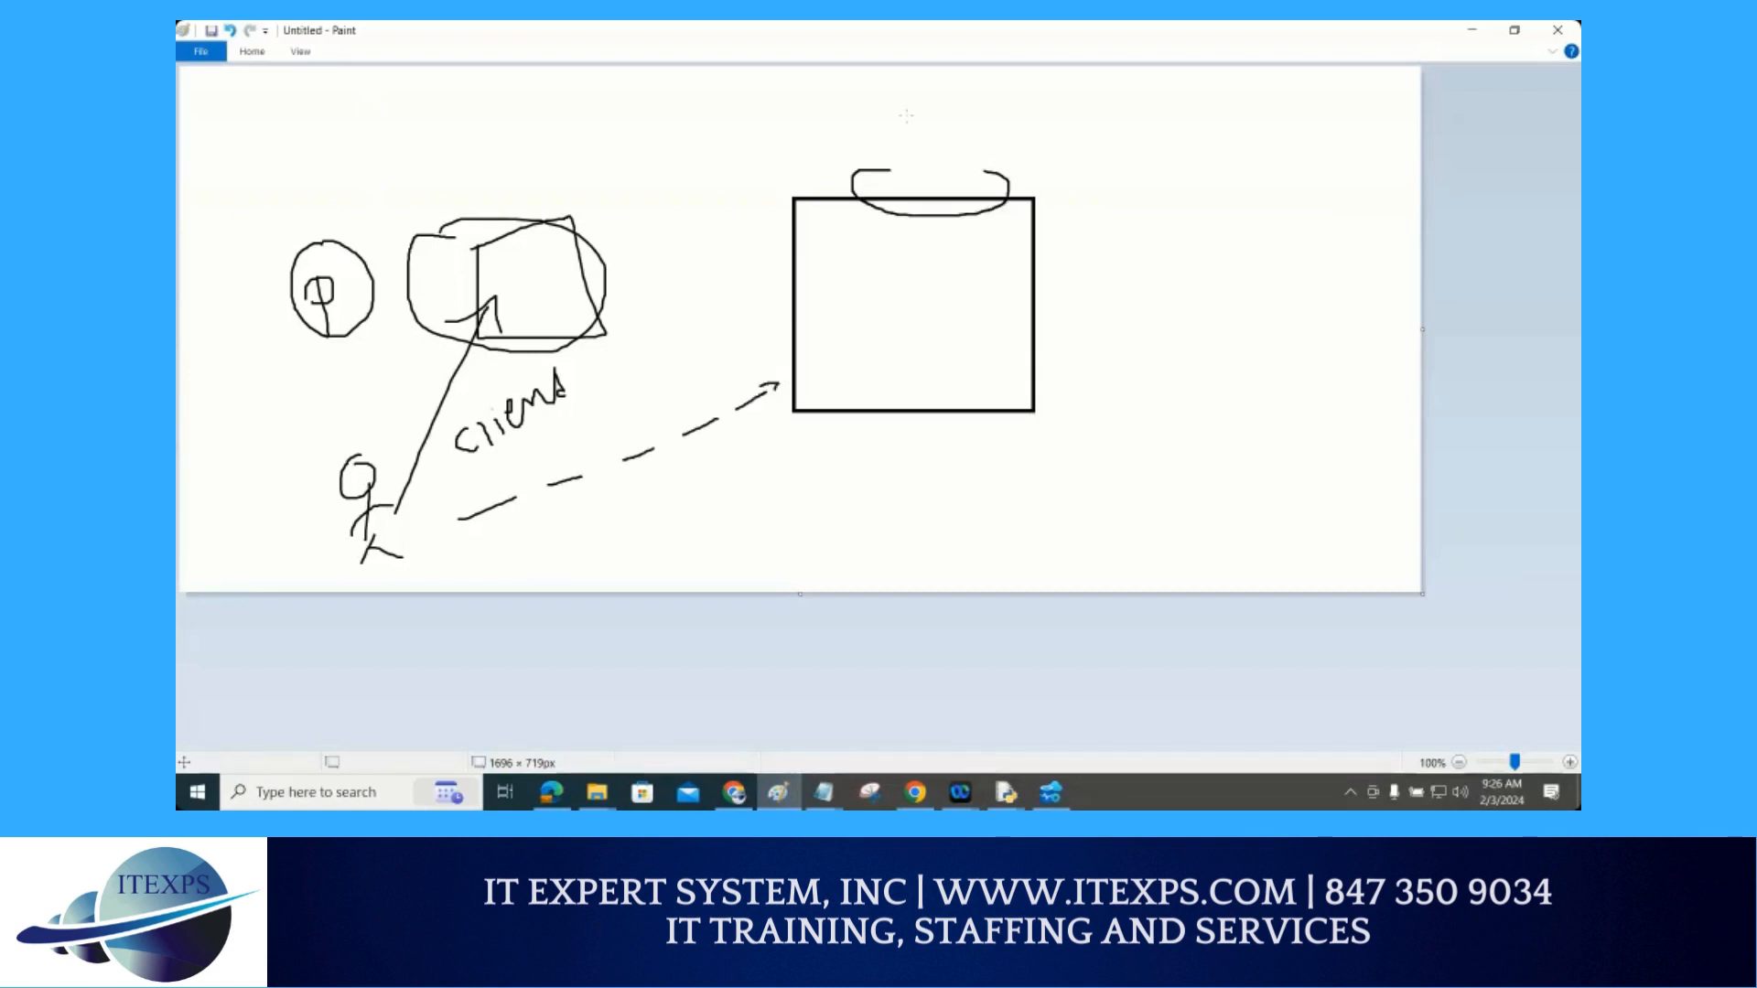
left_click_drag(906, 81, 907, 122)
left_click_drag(866, 171, 986, 171)
mouse_move(893, 130)
left_mouse_down()
mouse_move(948, 127)
mouse_move(957, 98)
mouse_move(970, 134)
left_mouse_up()
mouse_move(972, 99)
left_mouse_down()
mouse_move(975, 137)
mouse_move(971, 113)
left_mouse_up()
mouse_move(955, 74)
left_mouse_down()
mouse_move(952, 169)
mouse_move(989, 126)
left_mouse_up()
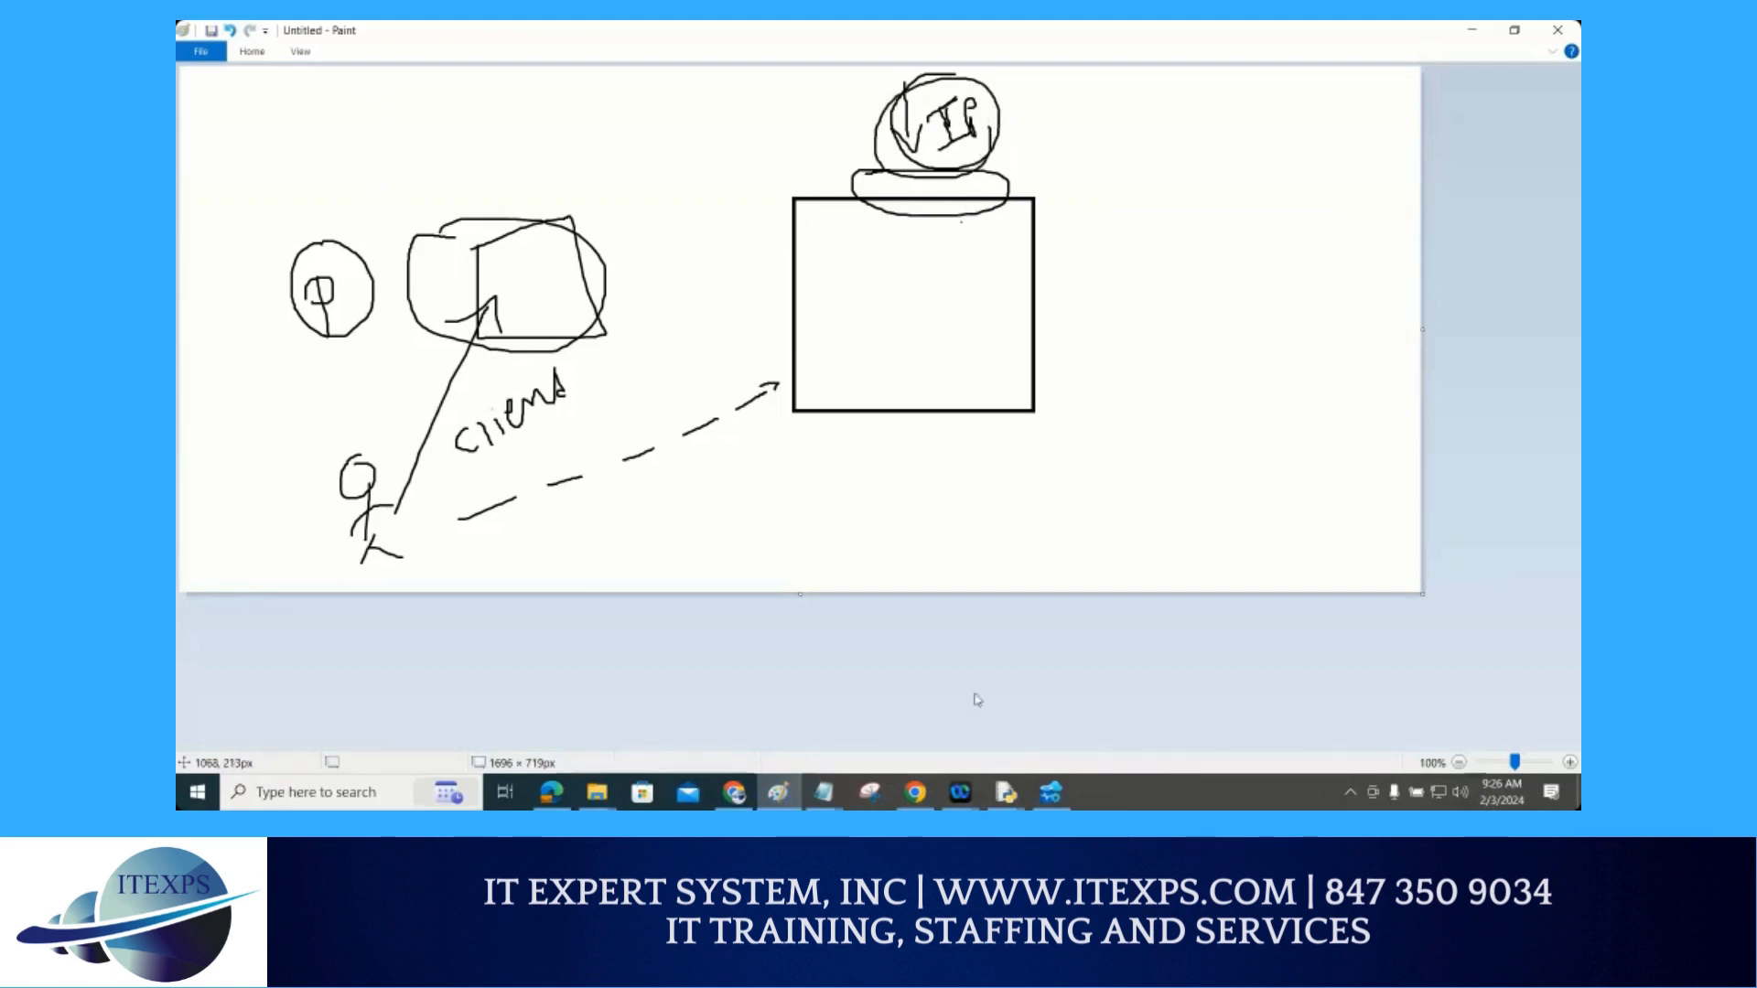
Return to the replica's overview in the Azure portal, highlight its server name, and open the server firewall settings
left_click(737, 793)
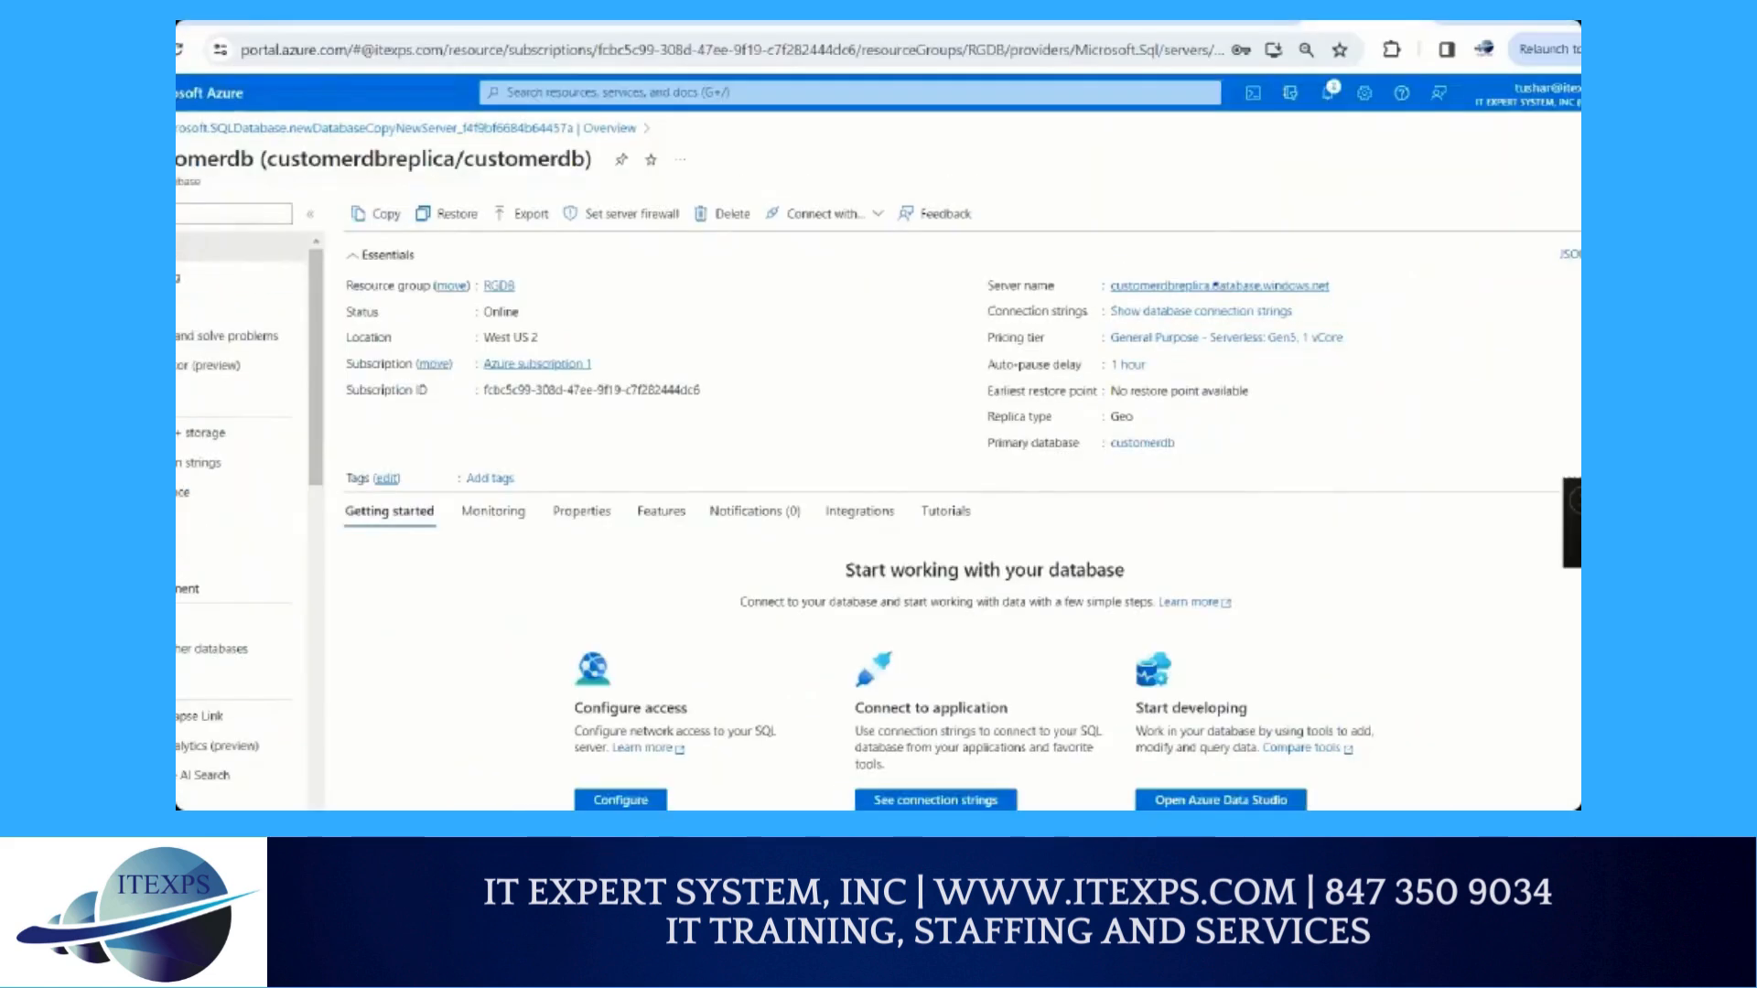
mouse_move(1171, 254)
left_mouse_down()
mouse_move(1159, 313)
mouse_move(1206, 271)
mouse_move(1186, 321)
left_mouse_up()
mouse_move(1086, 279)
left_mouse_down()
mouse_move(1195, 321)
mouse_move(1208, 274)
mouse_move(1060, 316)
mouse_move(1189, 300)
left_mouse_up()
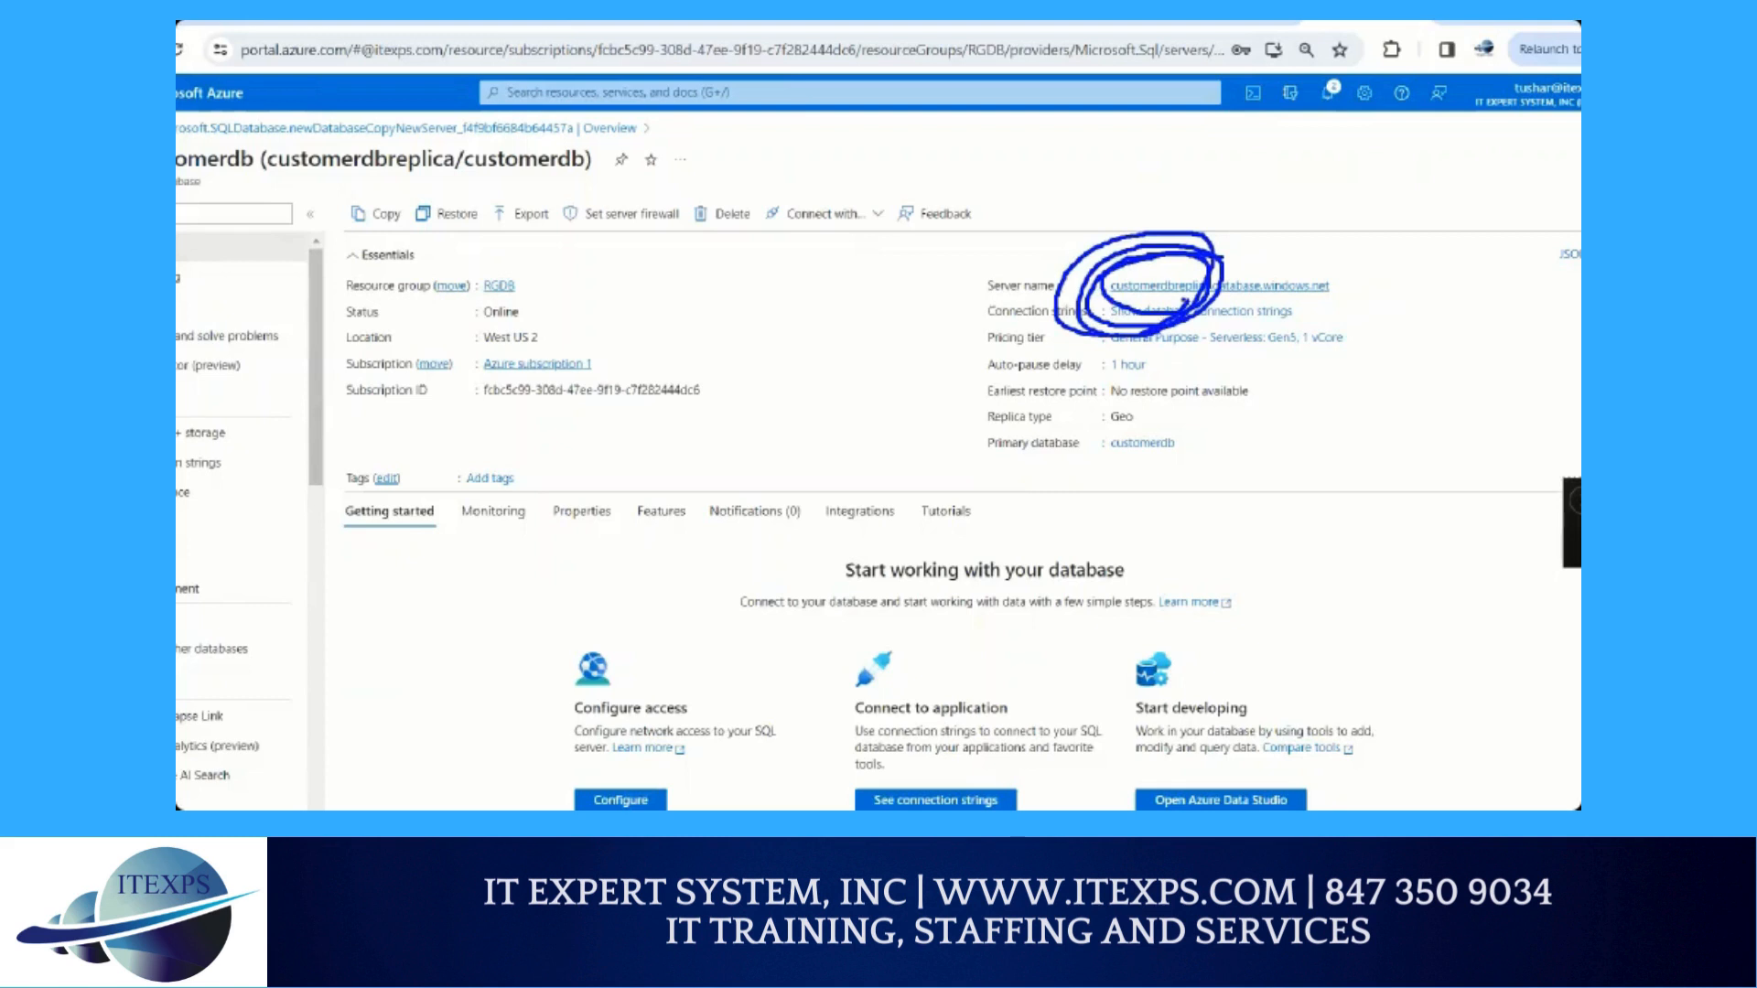
key("t")
mouse_move(668, 187)
left_mouse_down()
mouse_move(652, 182)
mouse_move(686, 182)
left_mouse_up()
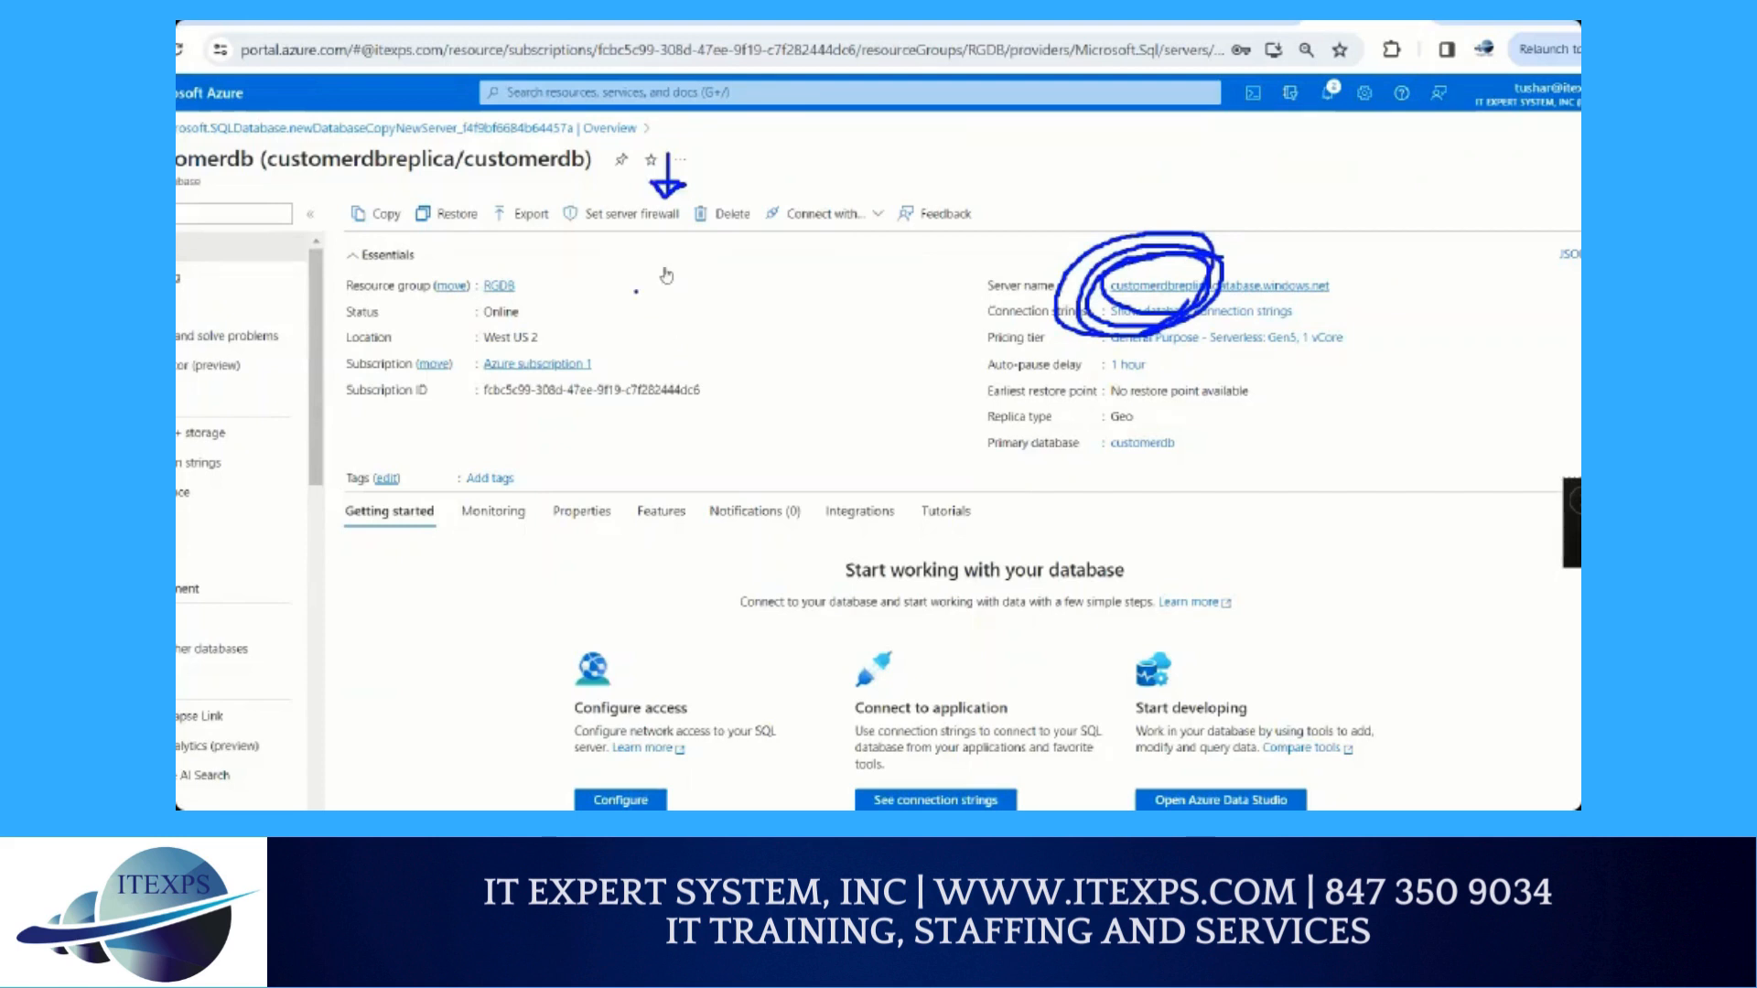
left_click(630, 216)
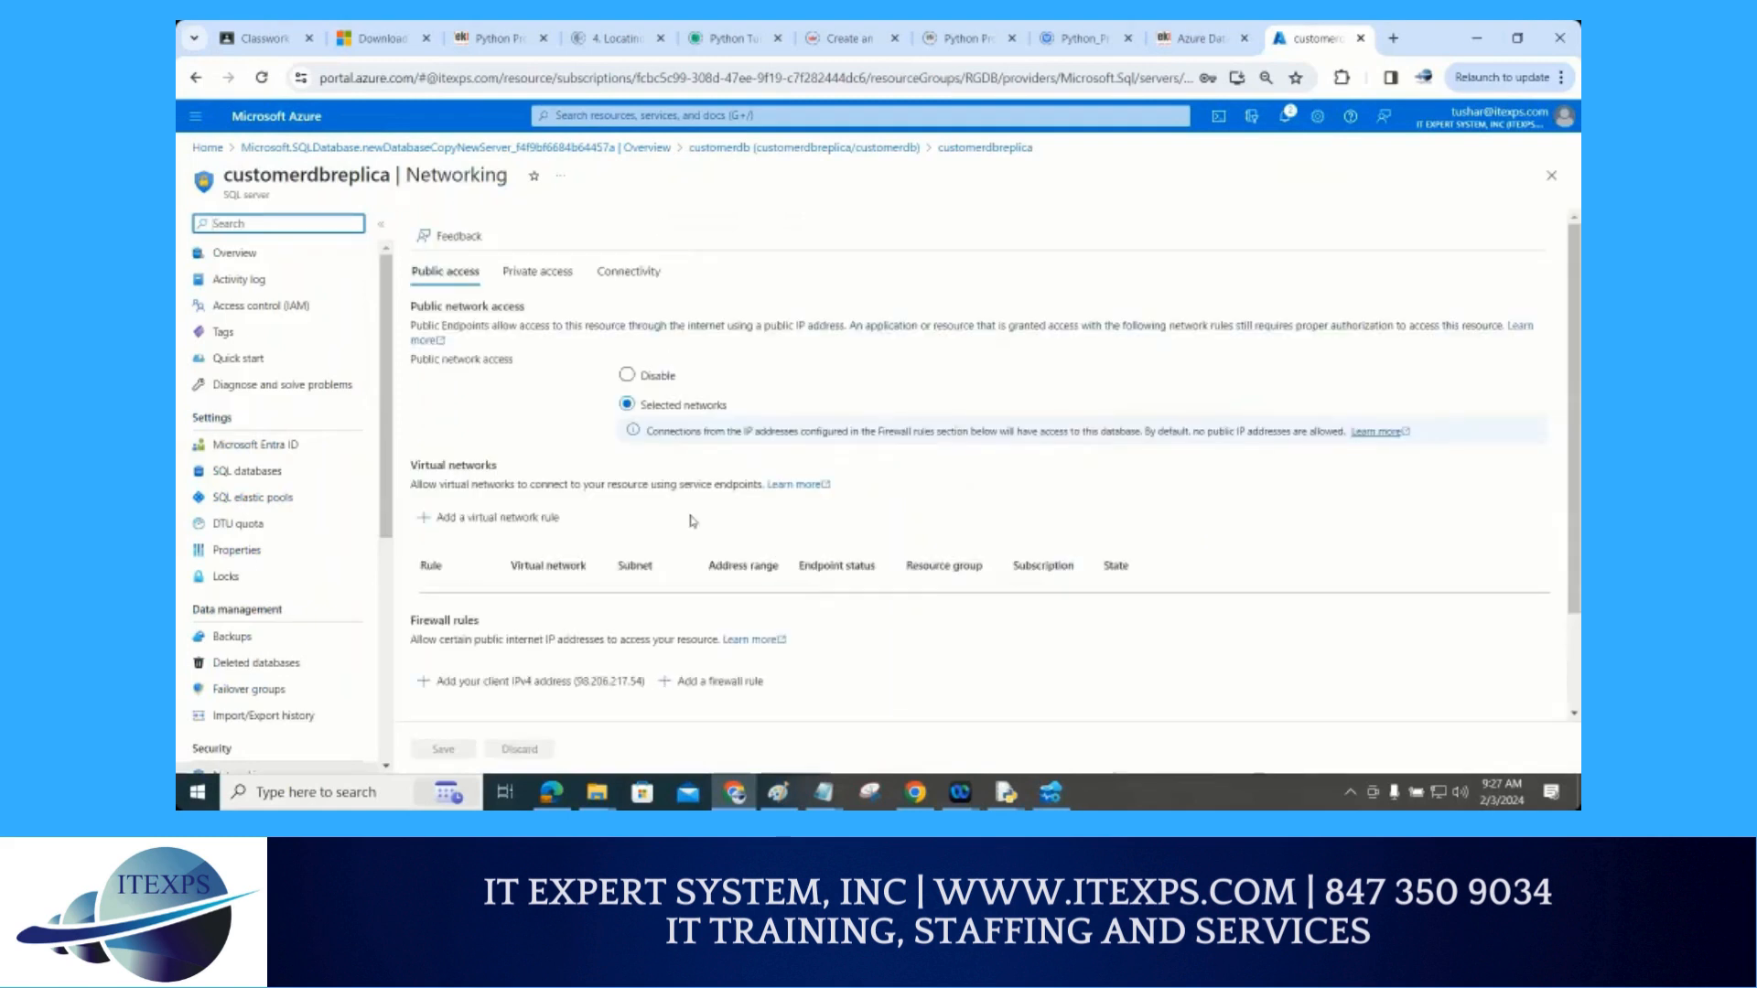
Underline the option for adding the client IPv4 address and add that address as a firewall rule on customerdbreplica
scroll(701, 538, "down", 2)
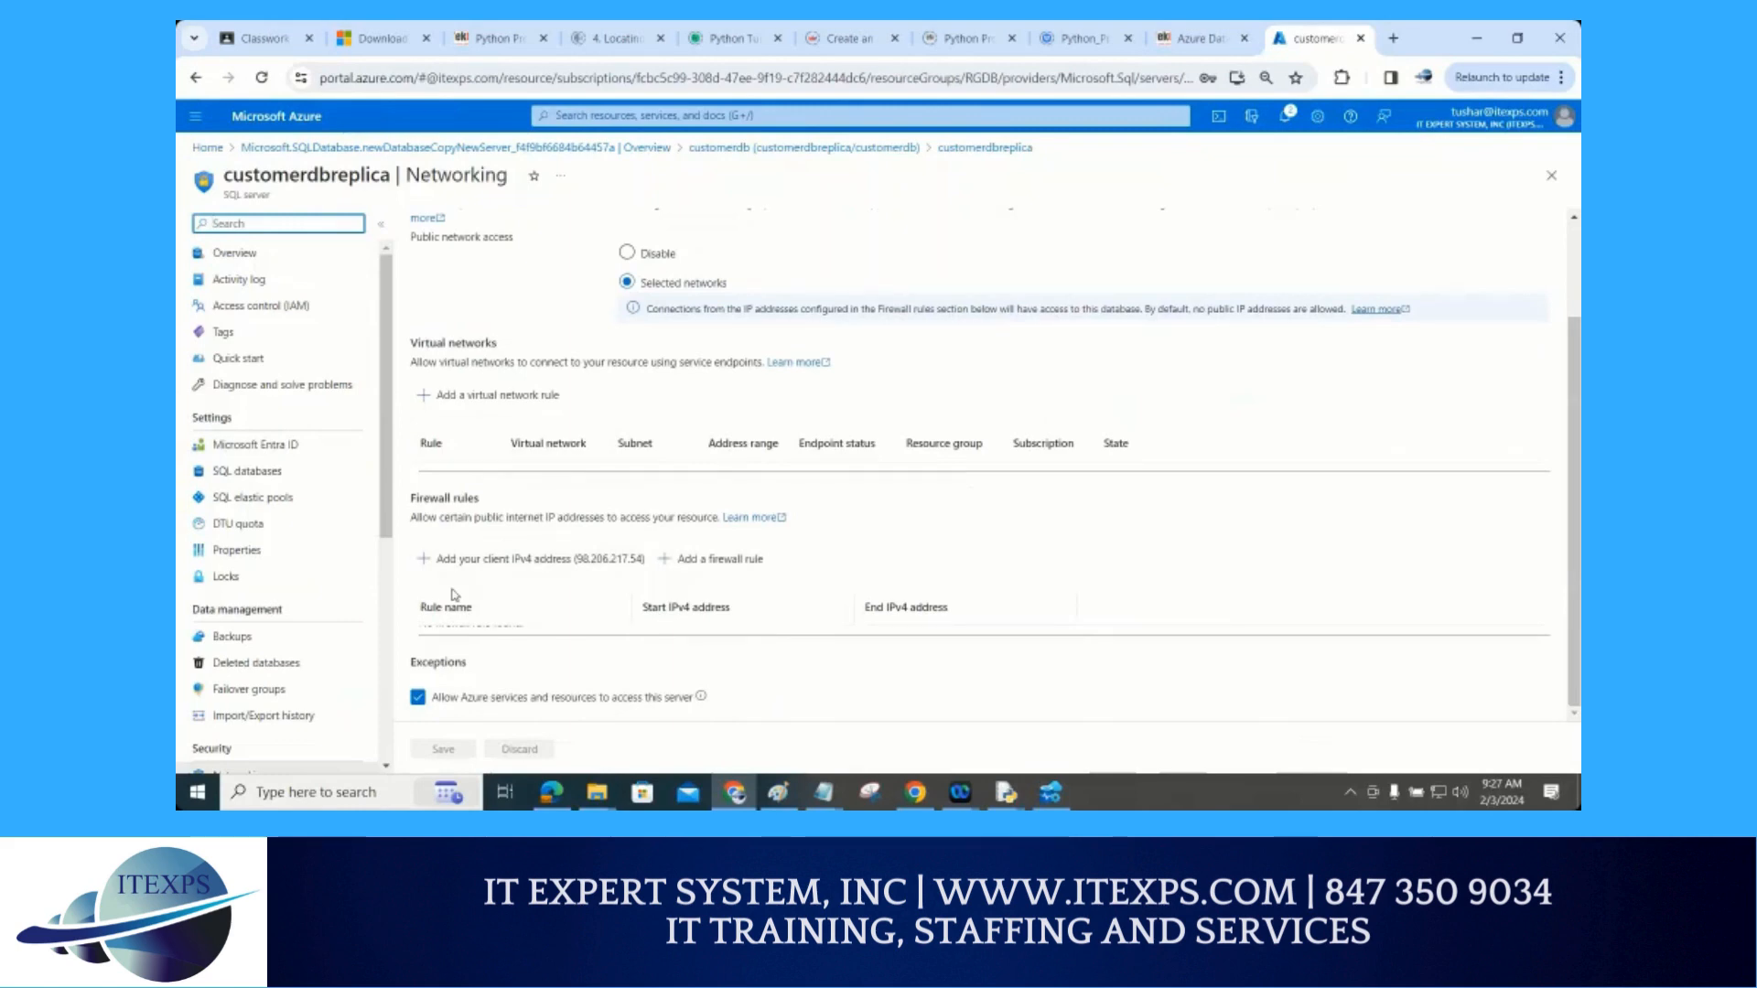
left_click_drag(430, 550, 659, 549)
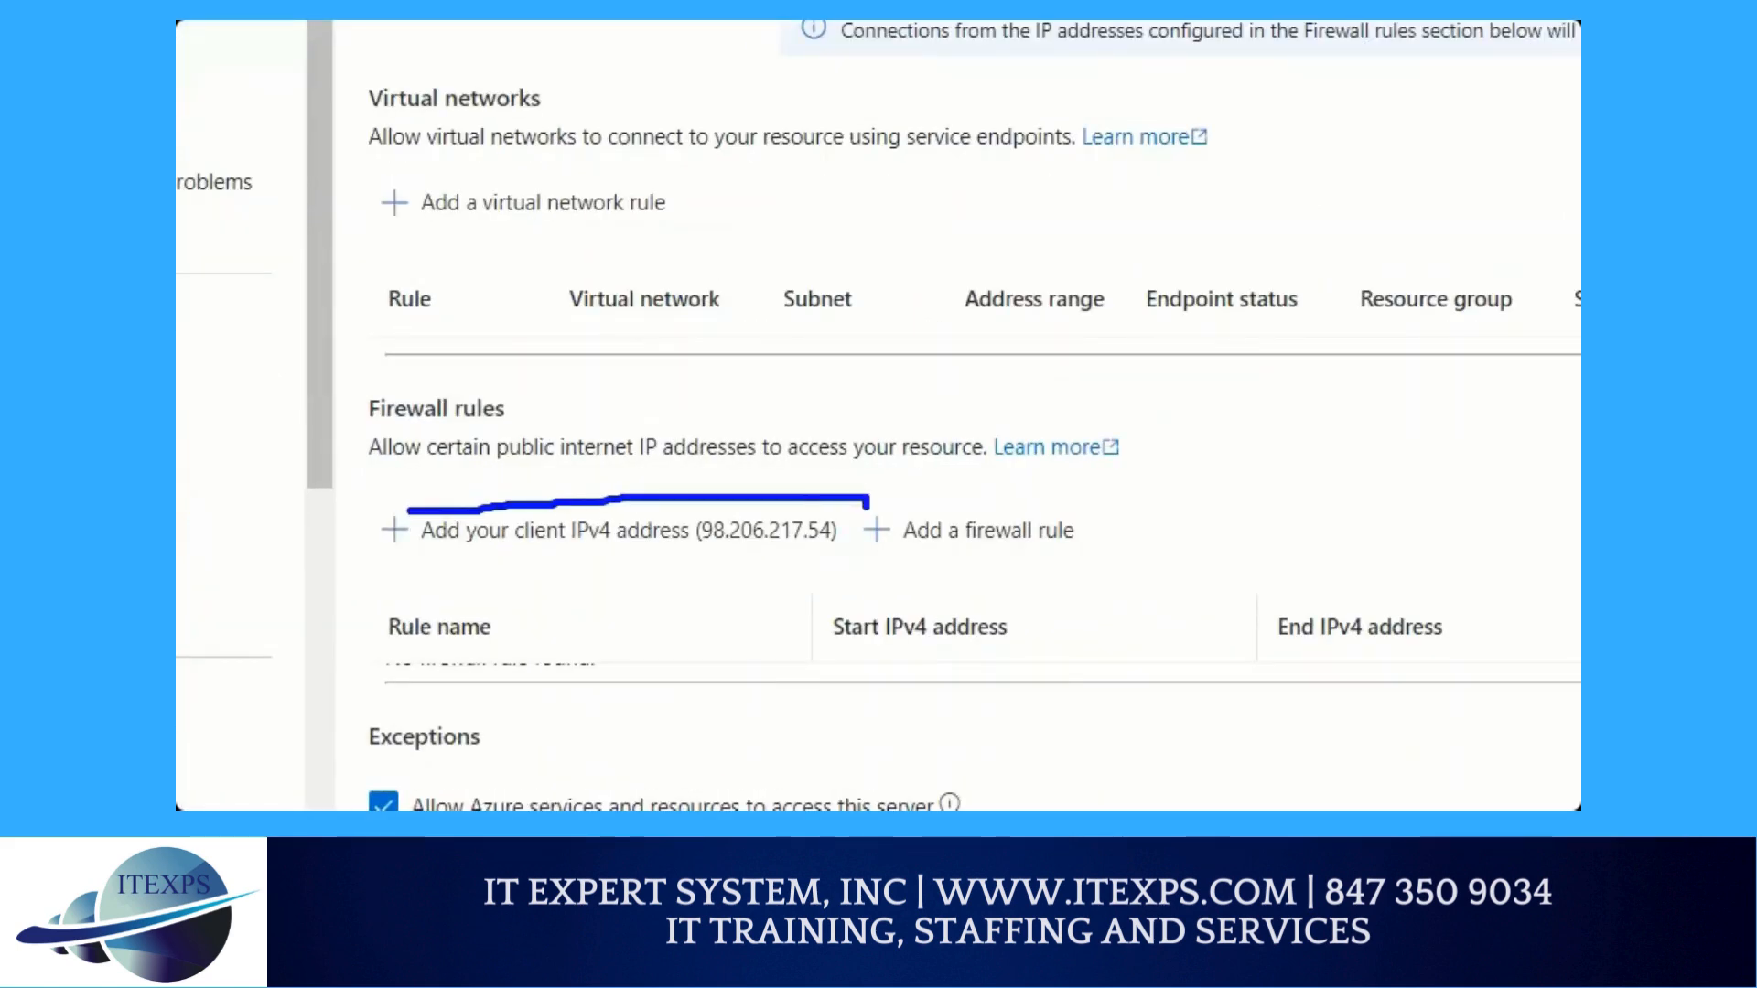
mouse_move(866, 508)
left_mouse_down()
mouse_move(668, 578)
mouse_move(449, 573)
mouse_move(389, 494)
mouse_move(789, 481)
mouse_move(837, 569)
mouse_move(710, 573)
mouse_move(355, 505)
mouse_move(761, 492)
left_mouse_up()
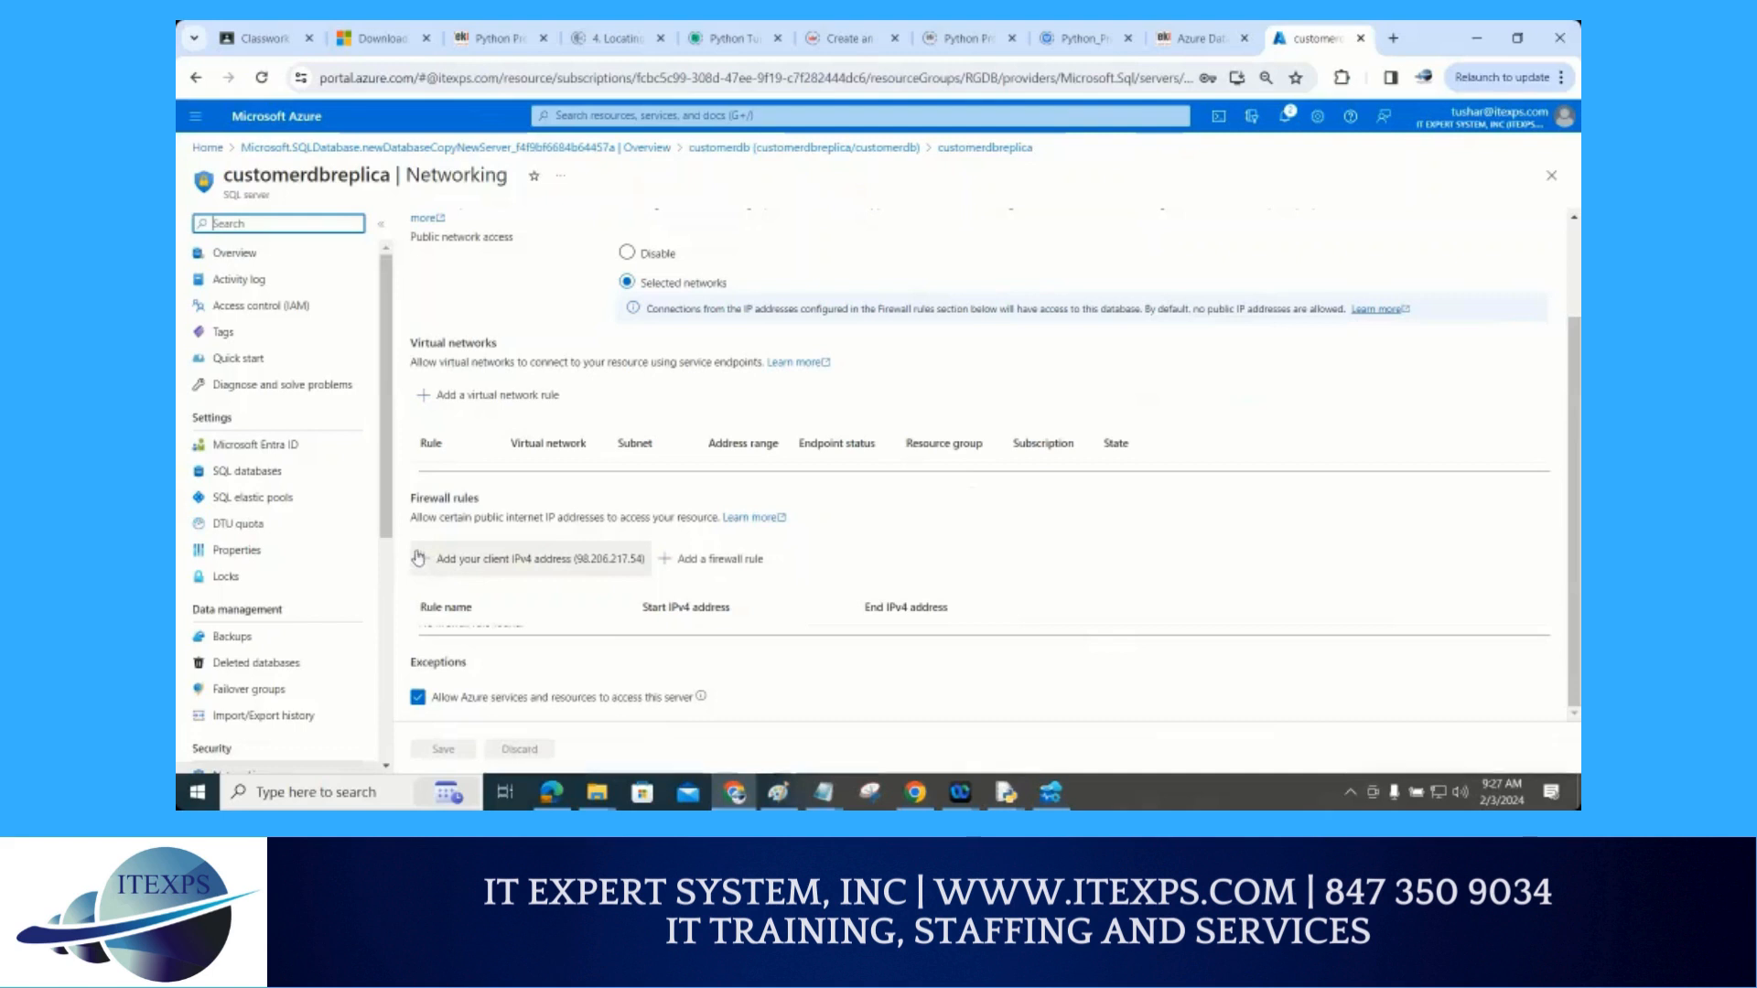
left_click(423, 559)
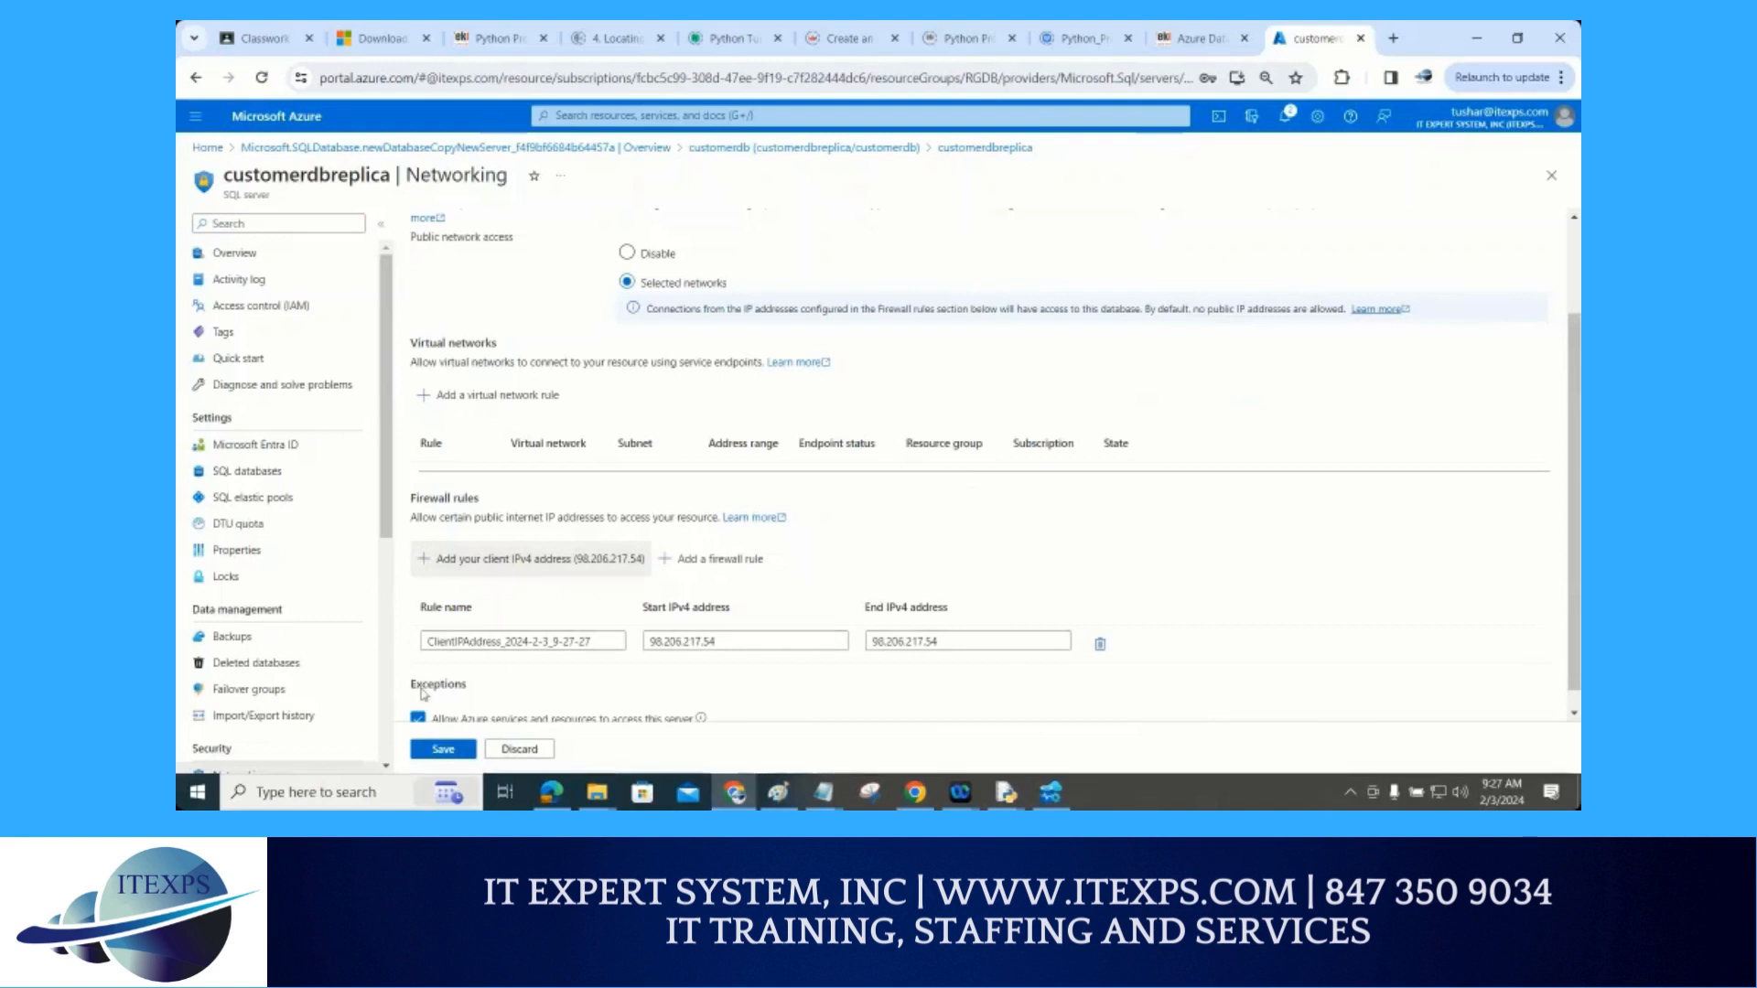
Circle the client IPv4 option, draw a line from it down to Save, and save the firewall rule
key("ctrl+1")
left_click(421, 677)
mouse_move(455, 407)
left_mouse_down()
mouse_move(440, 474)
mouse_move(433, 416)
mouse_move(429, 802)
left_mouse_up()
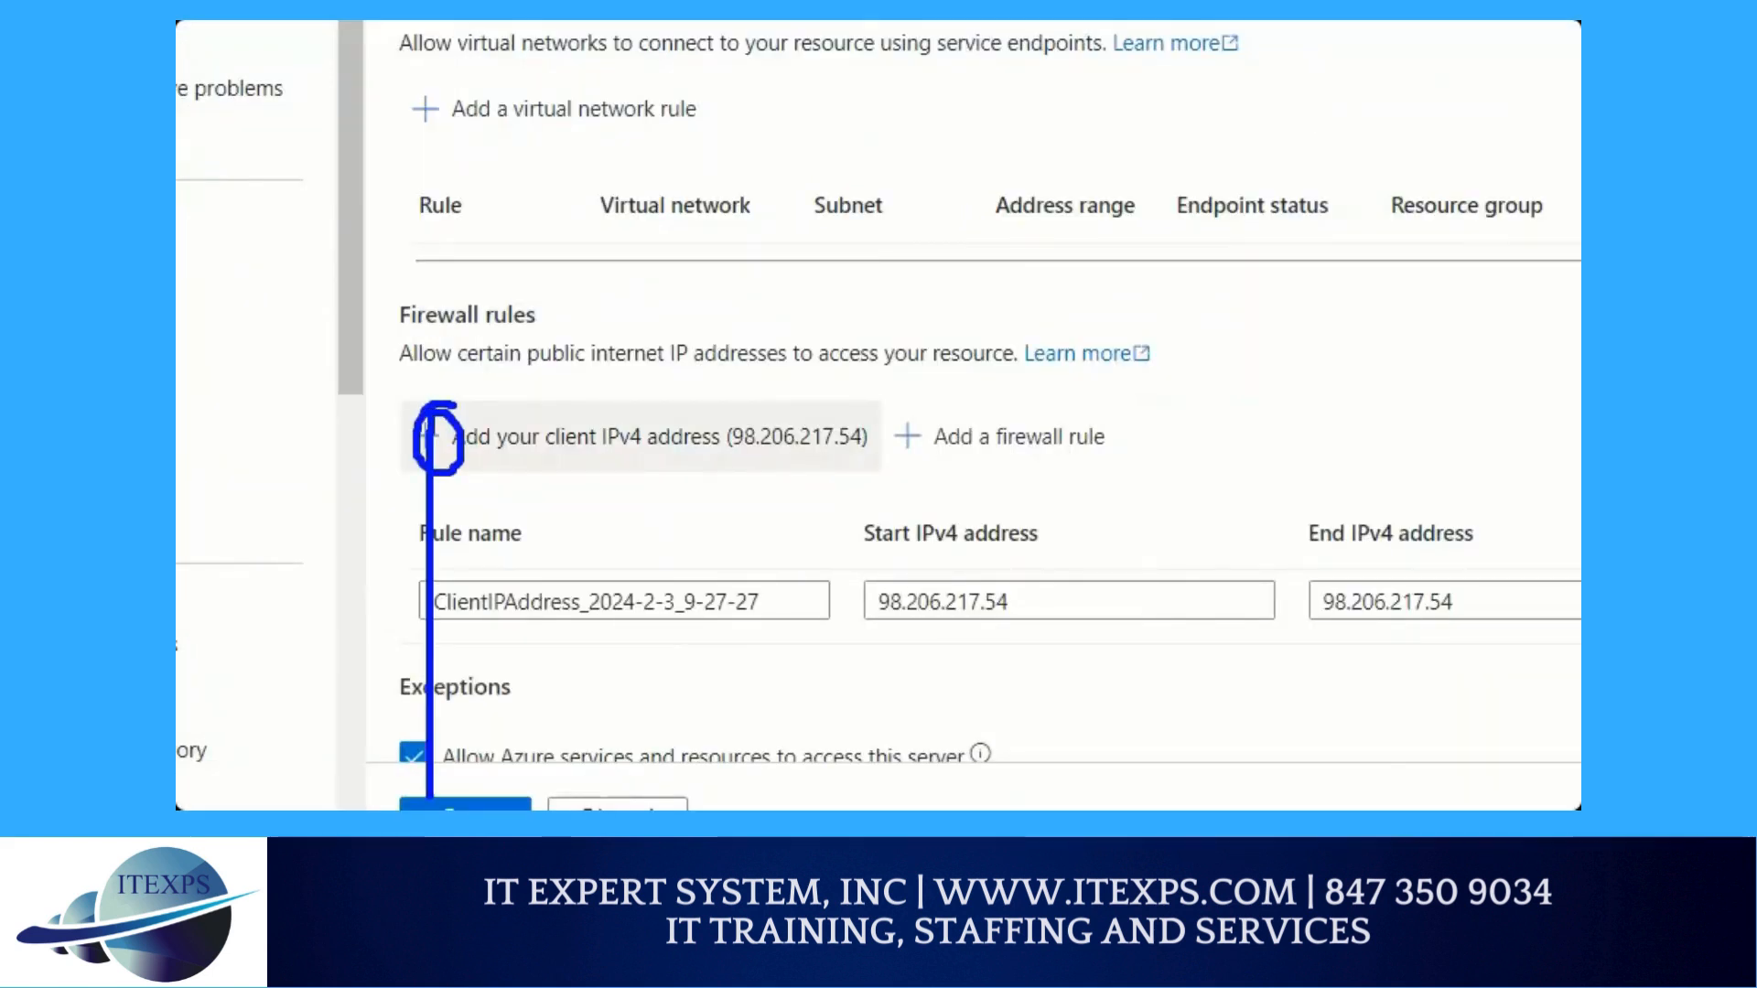
key("Escape")
left_click(439, 751)
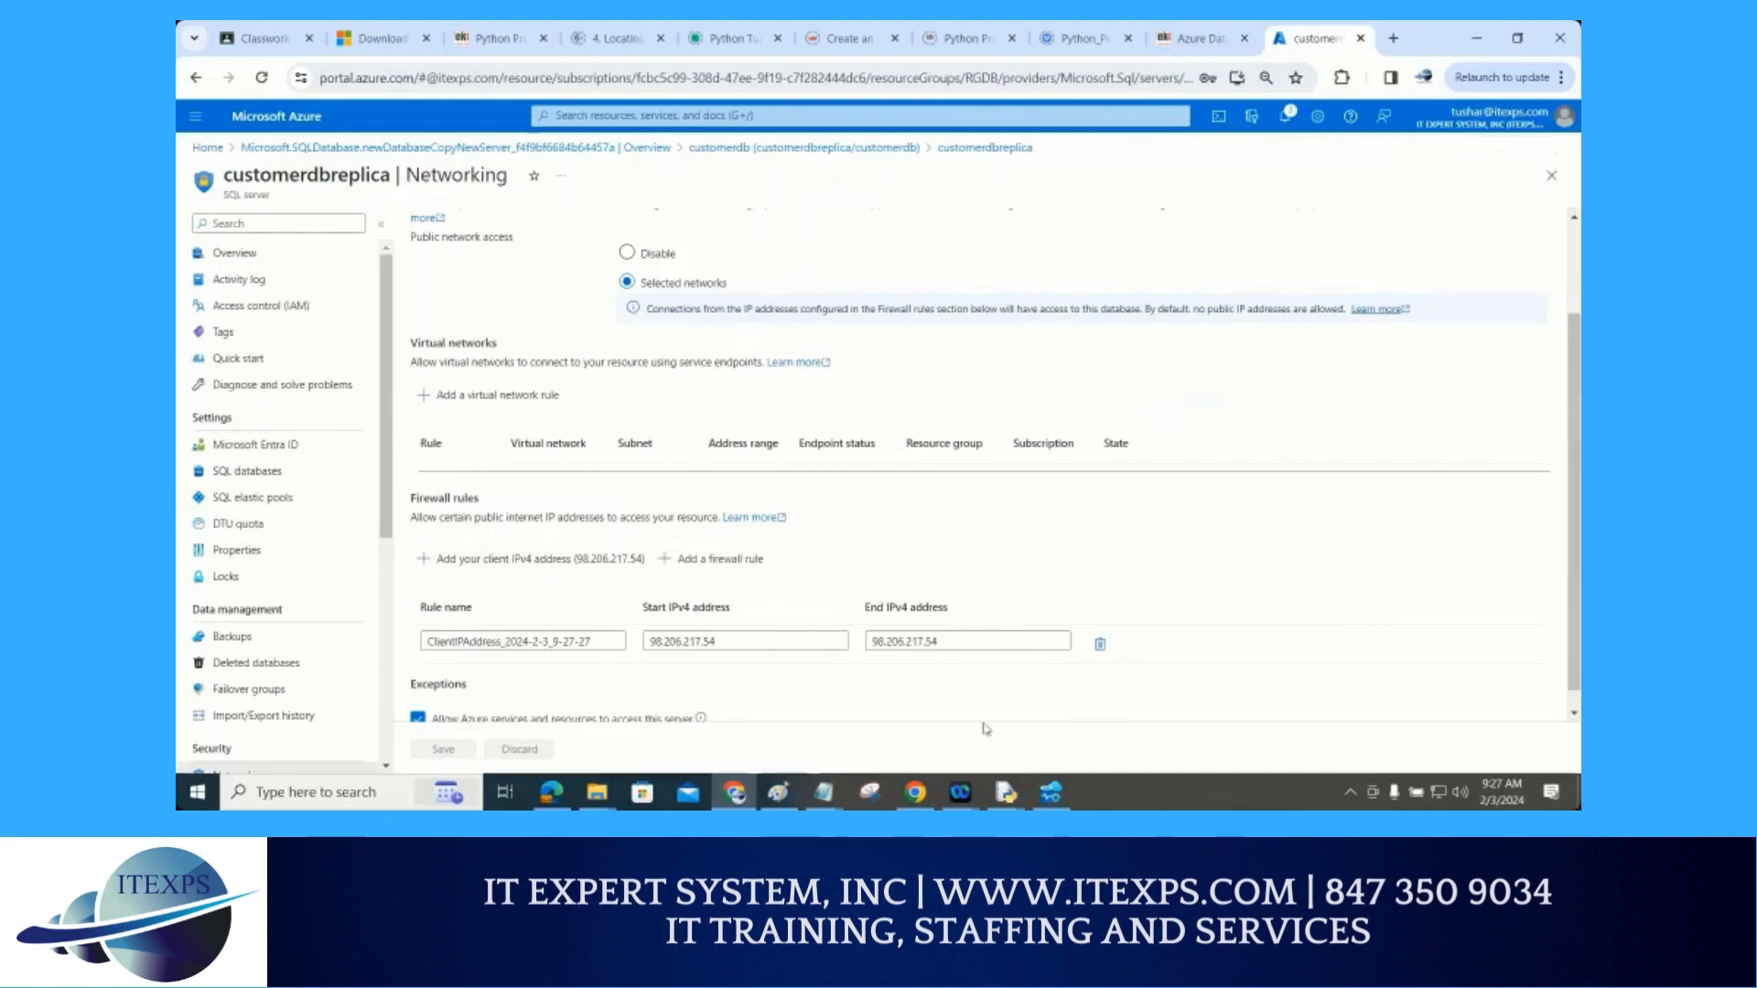
Switch to Azure Data Studio, return to the connection details, choose the customerdb database, and connect to customerdbreplica.database.windows.net
left_click(1052, 798)
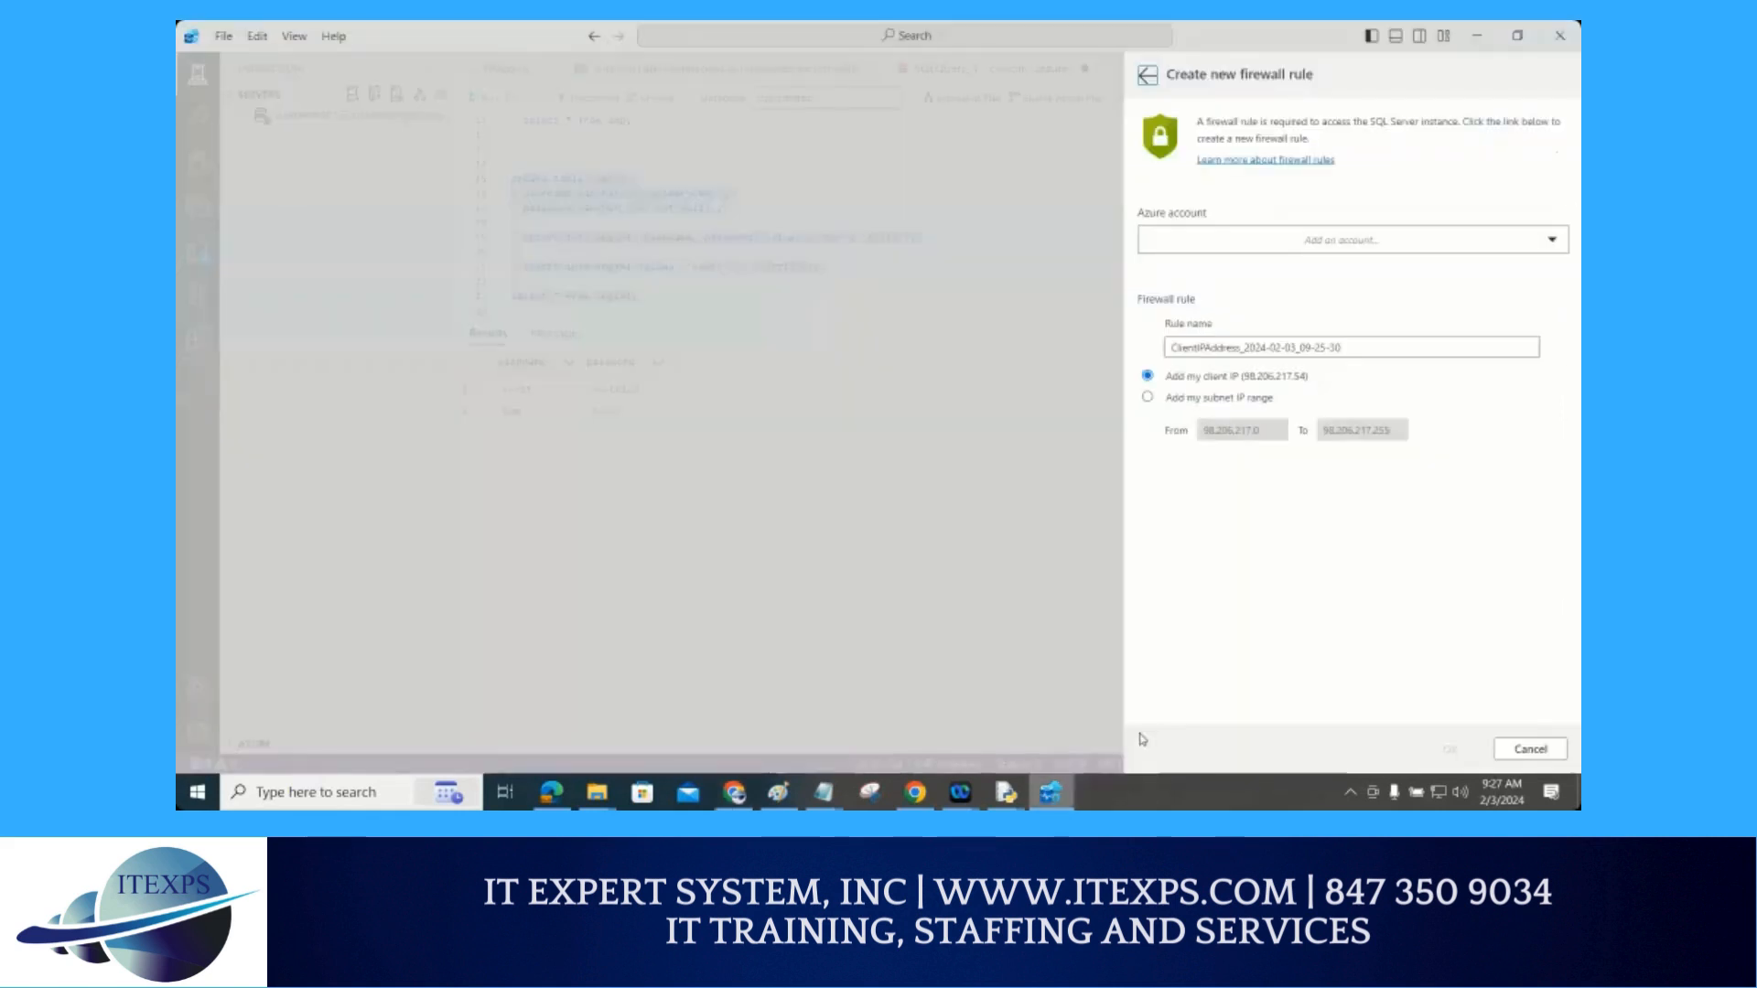
left_click(1149, 77)
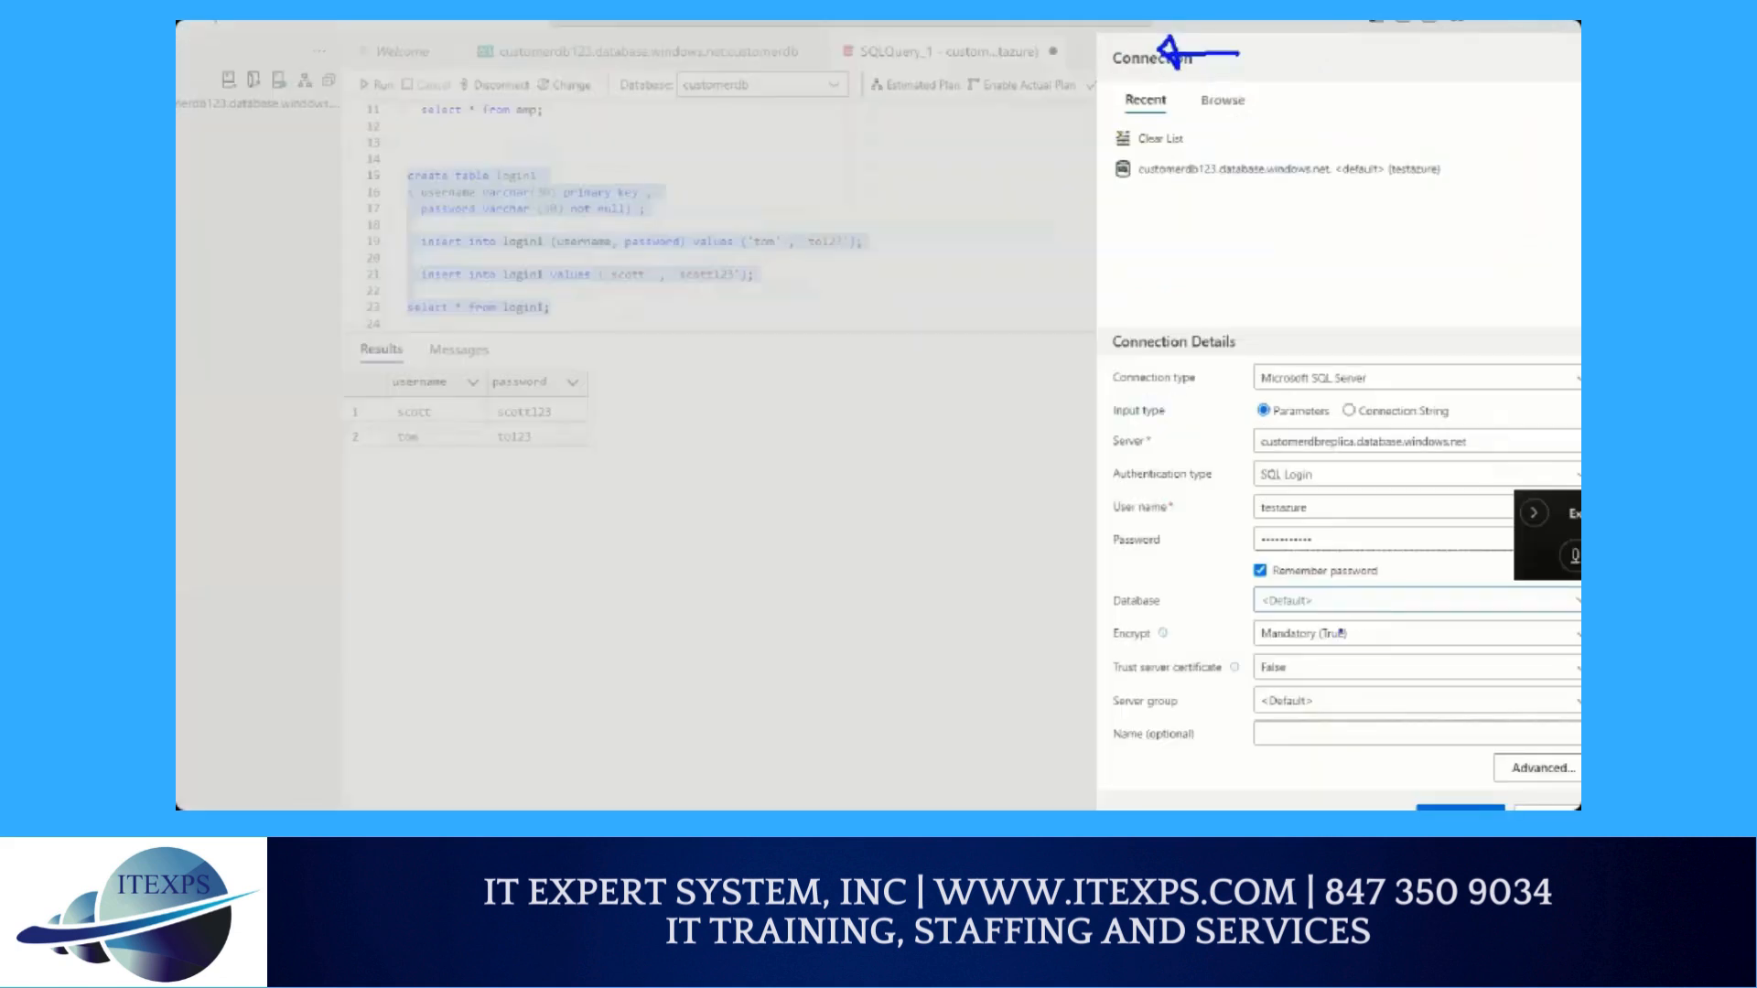
mouse_move(1306, 584)
left_mouse_down()
mouse_move(1241, 613)
mouse_move(1307, 592)
mouse_move(1342, 628)
left_mouse_up()
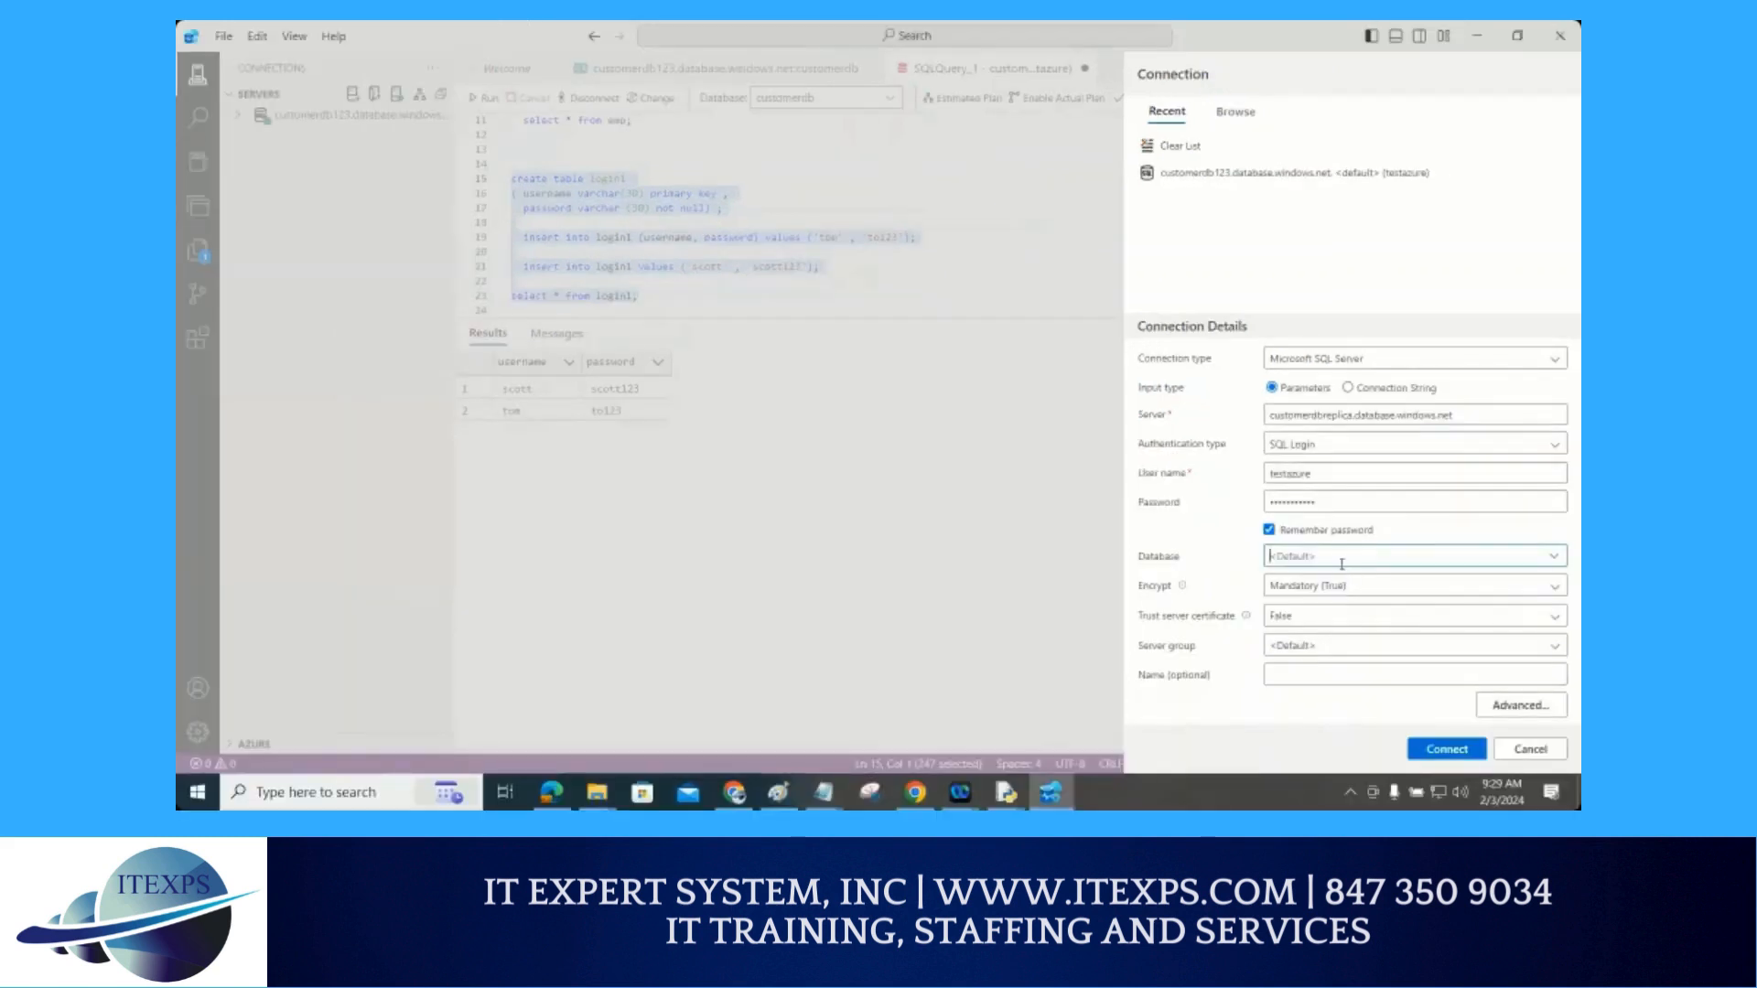
left_click(1342, 564)
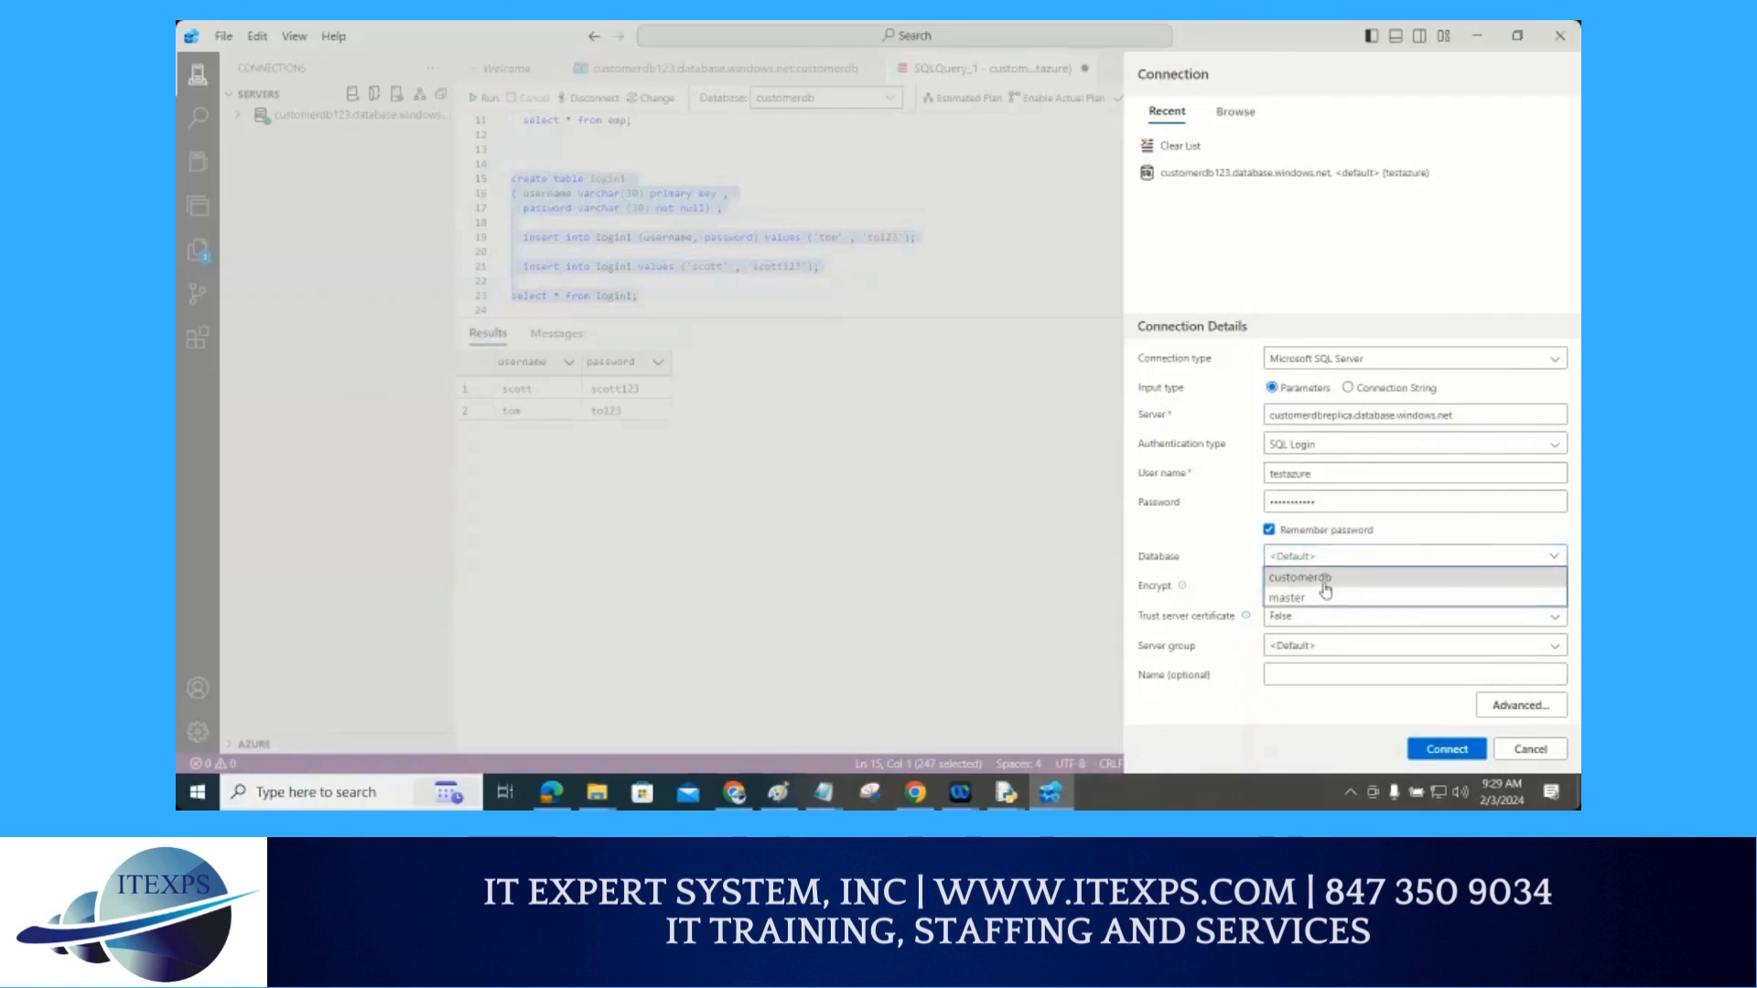
left_click(1325, 584)
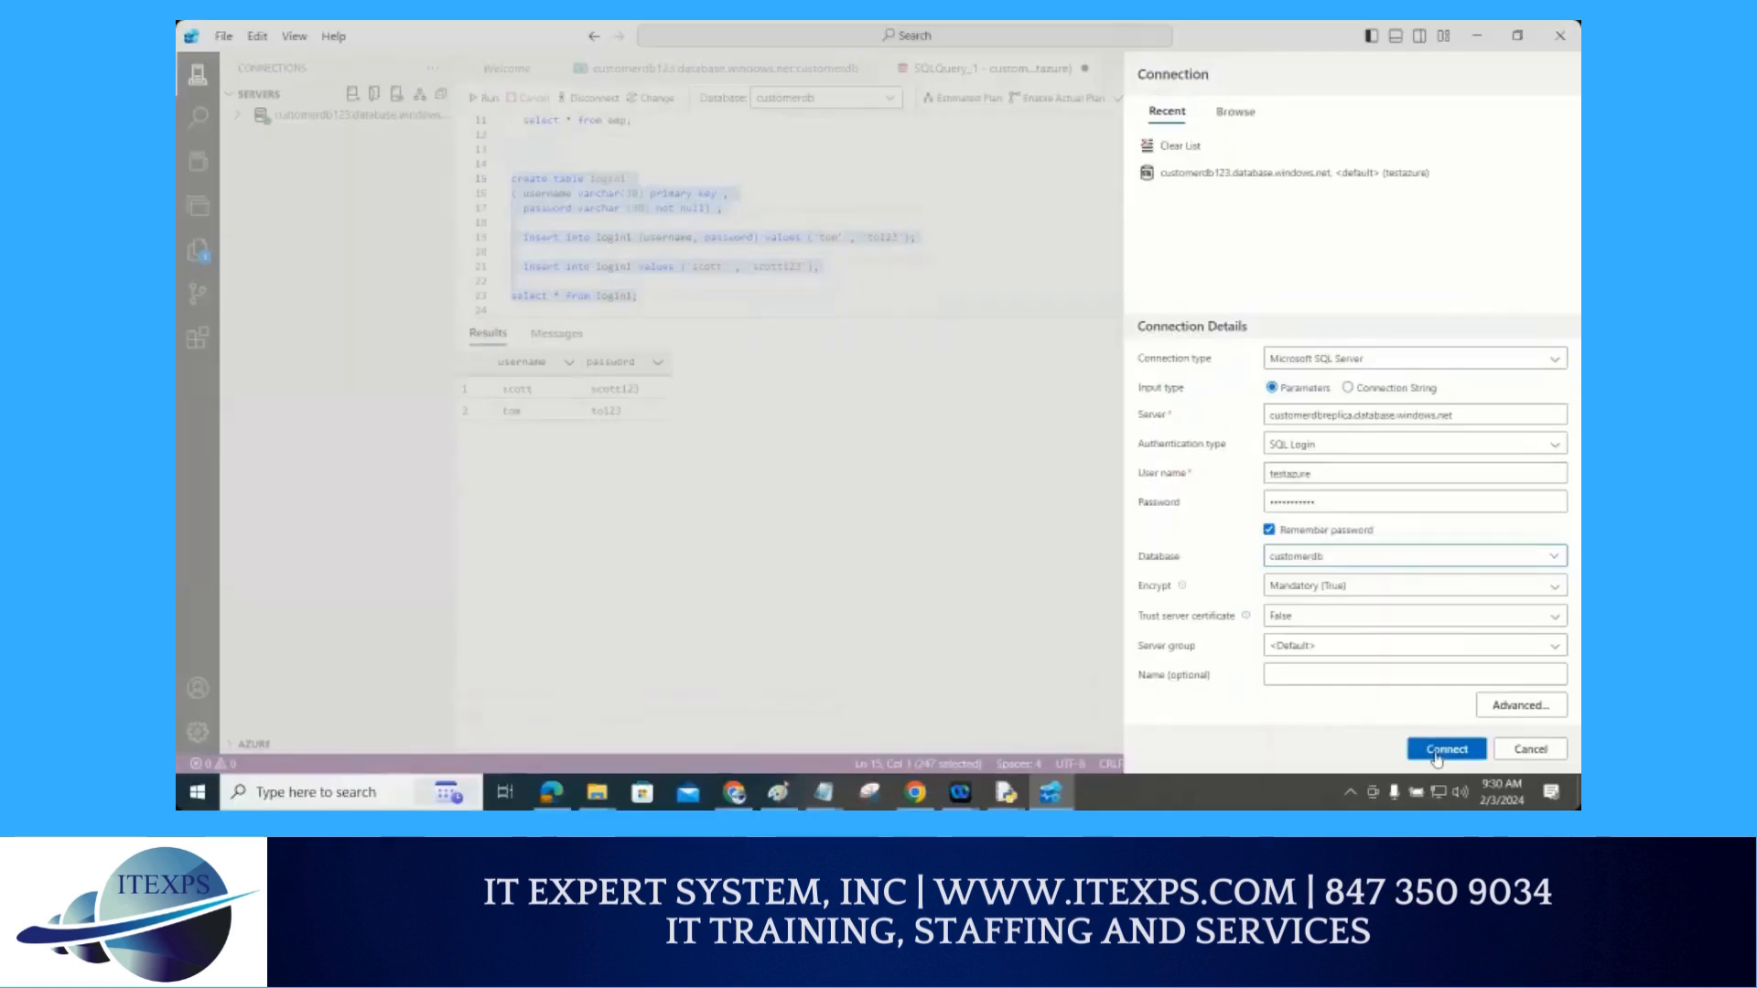
left_click(1382, 700)
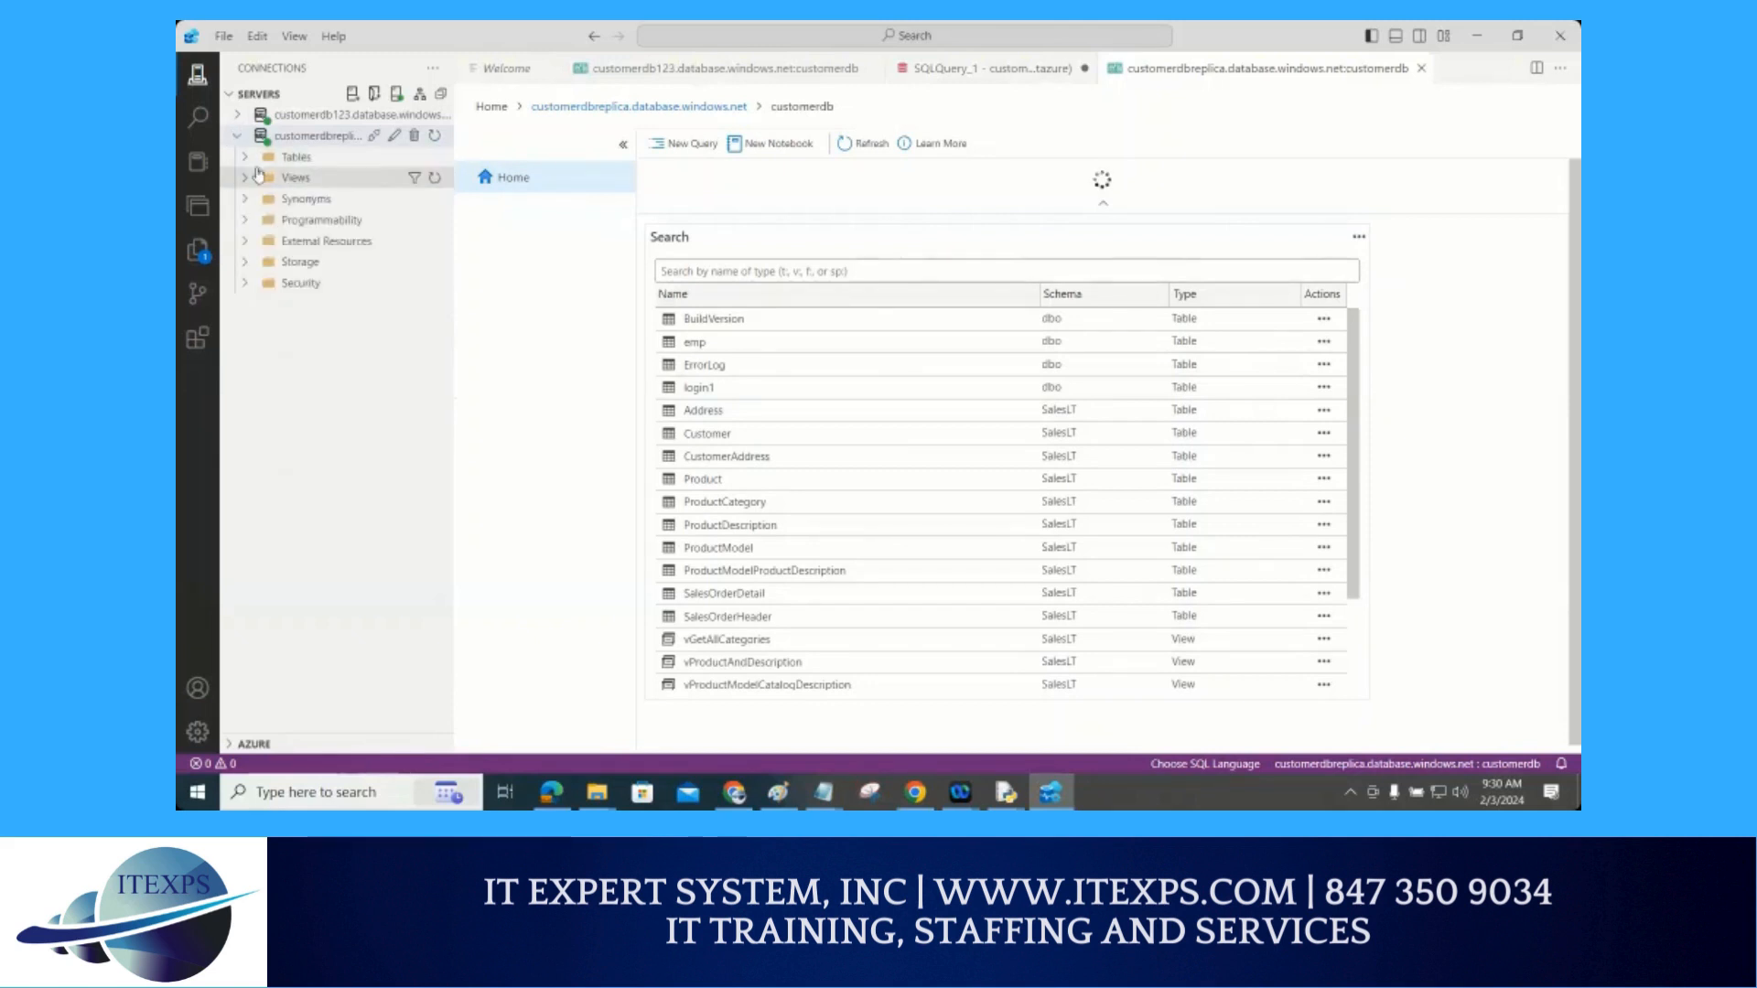
Zoom in on the server list and underline "replica" and "db123" in the two server names
left_click_drag(539, 195, 647, 203)
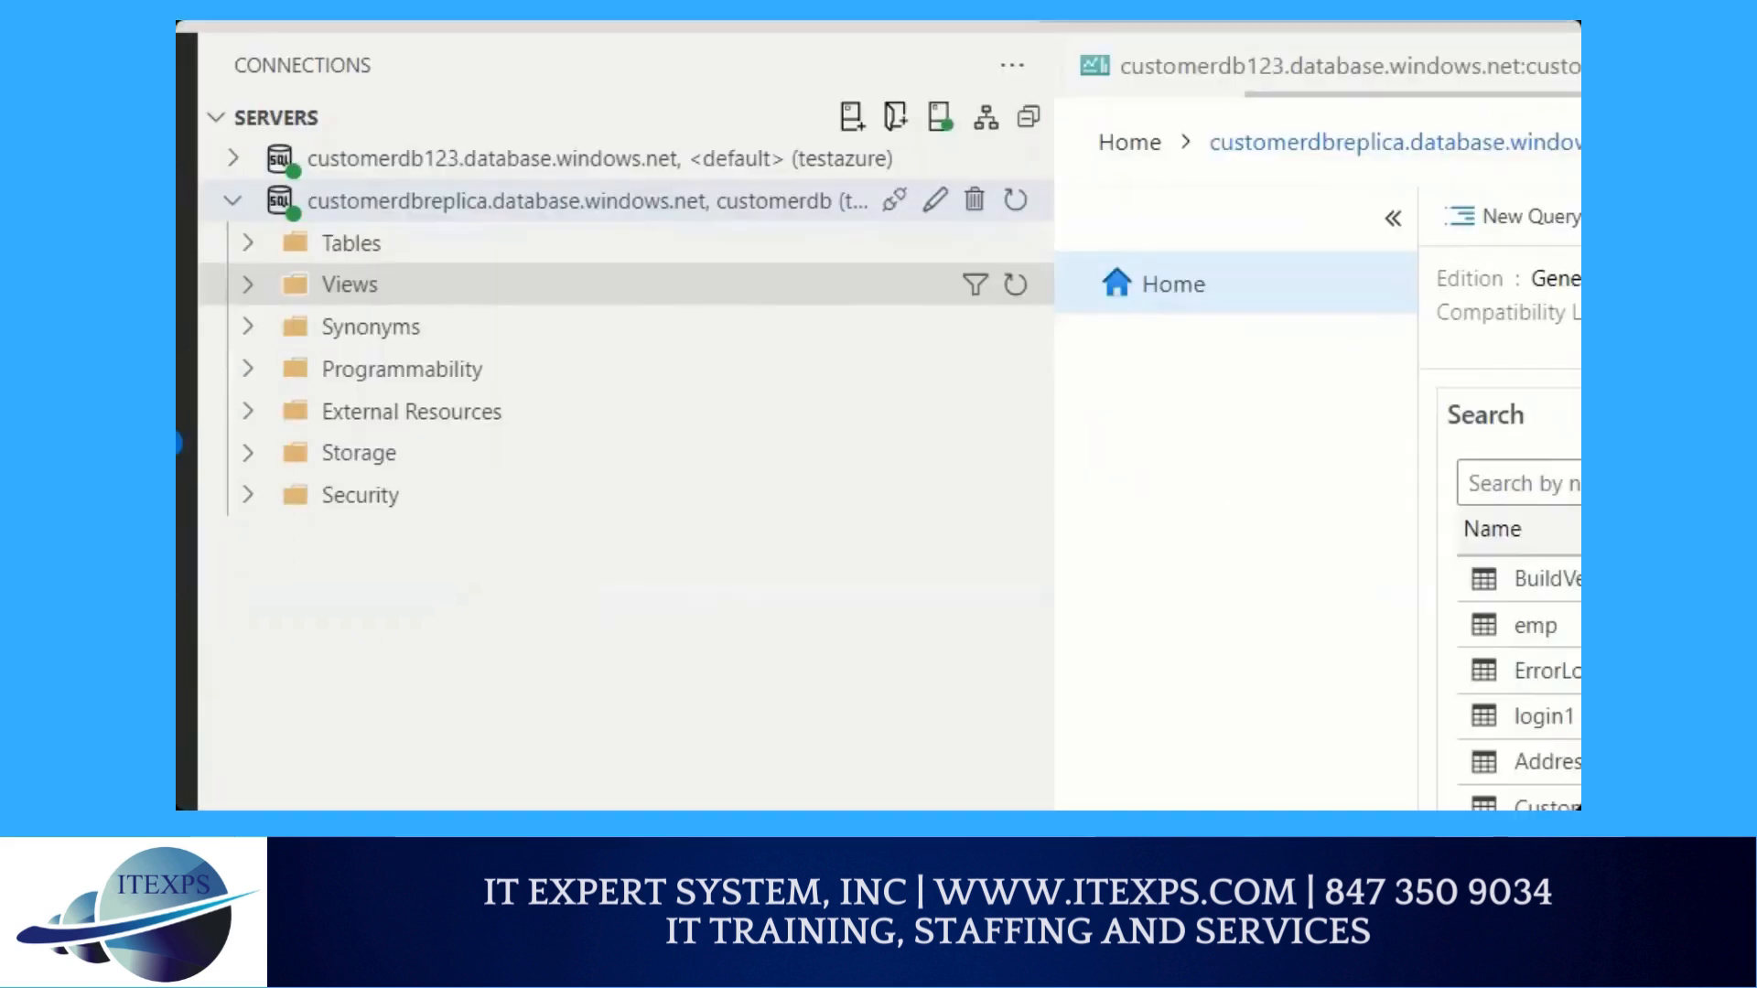
left_click_drag(399, 218, 494, 218)
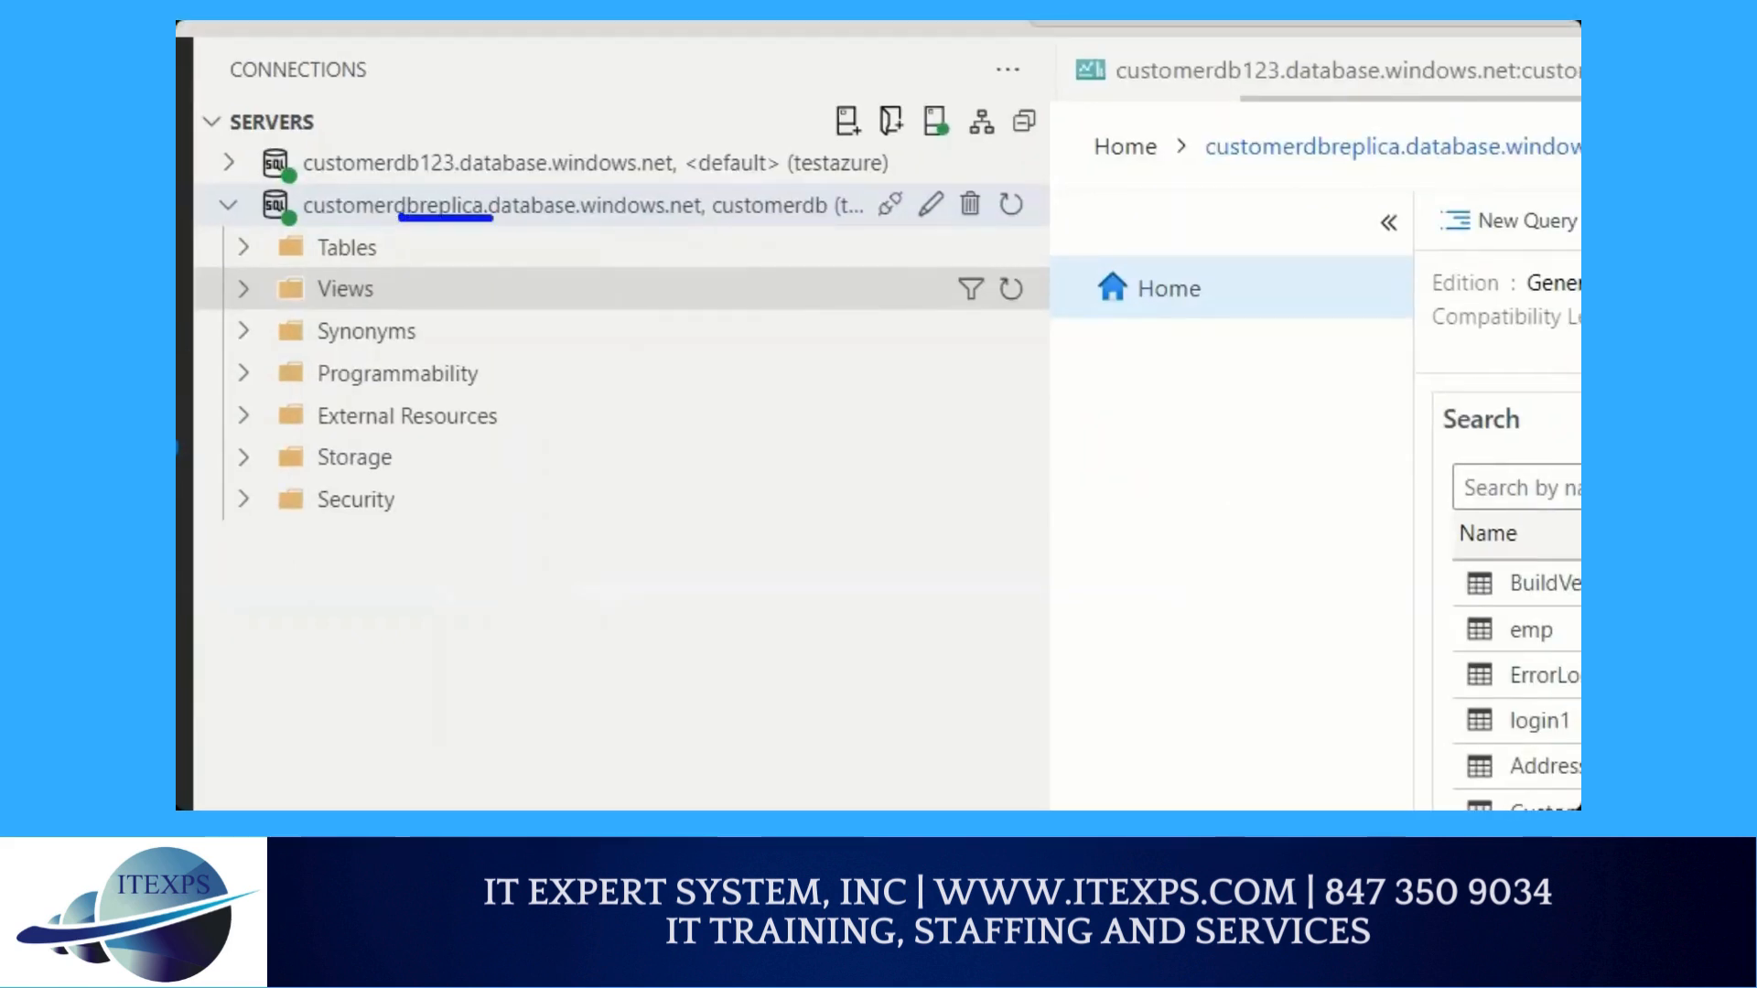
left_click_drag(394, 183, 470, 179)
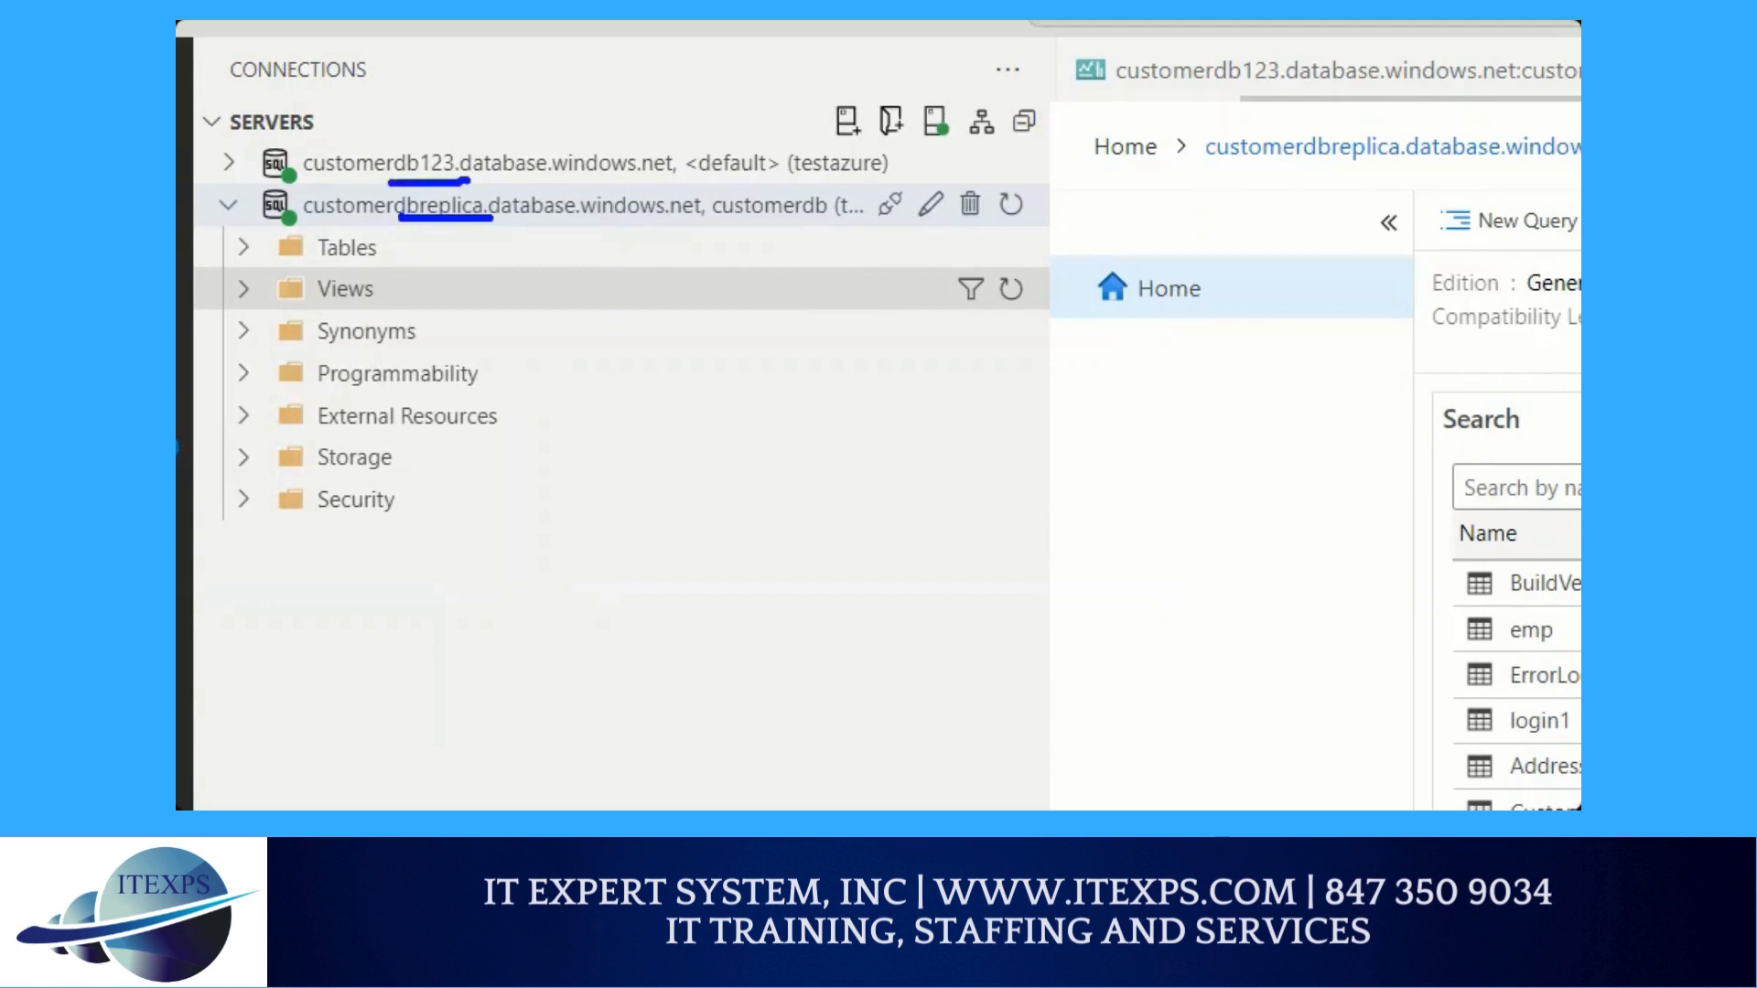
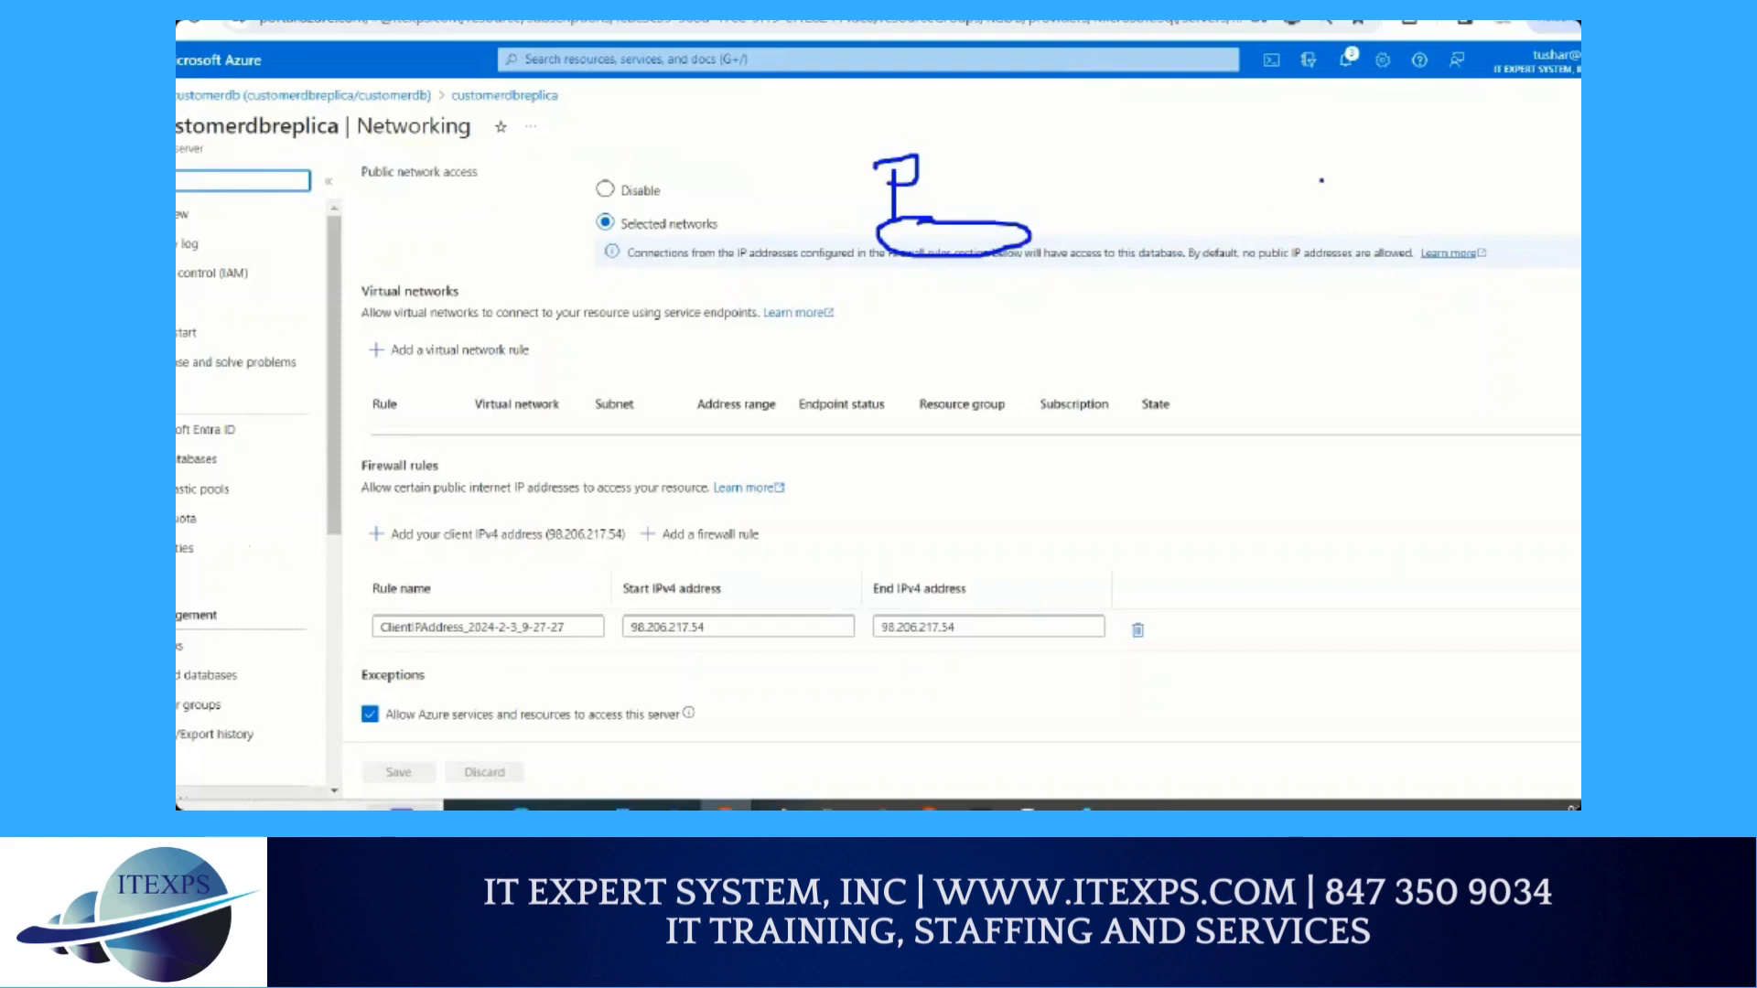
Draw an oval labelled S across from the P oval, with R below it and R|W below the P oval
mouse_move(1325, 175)
left_mouse_down()
mouse_move(1418, 182)
mouse_move(1321, 160)
left_mouse_up()
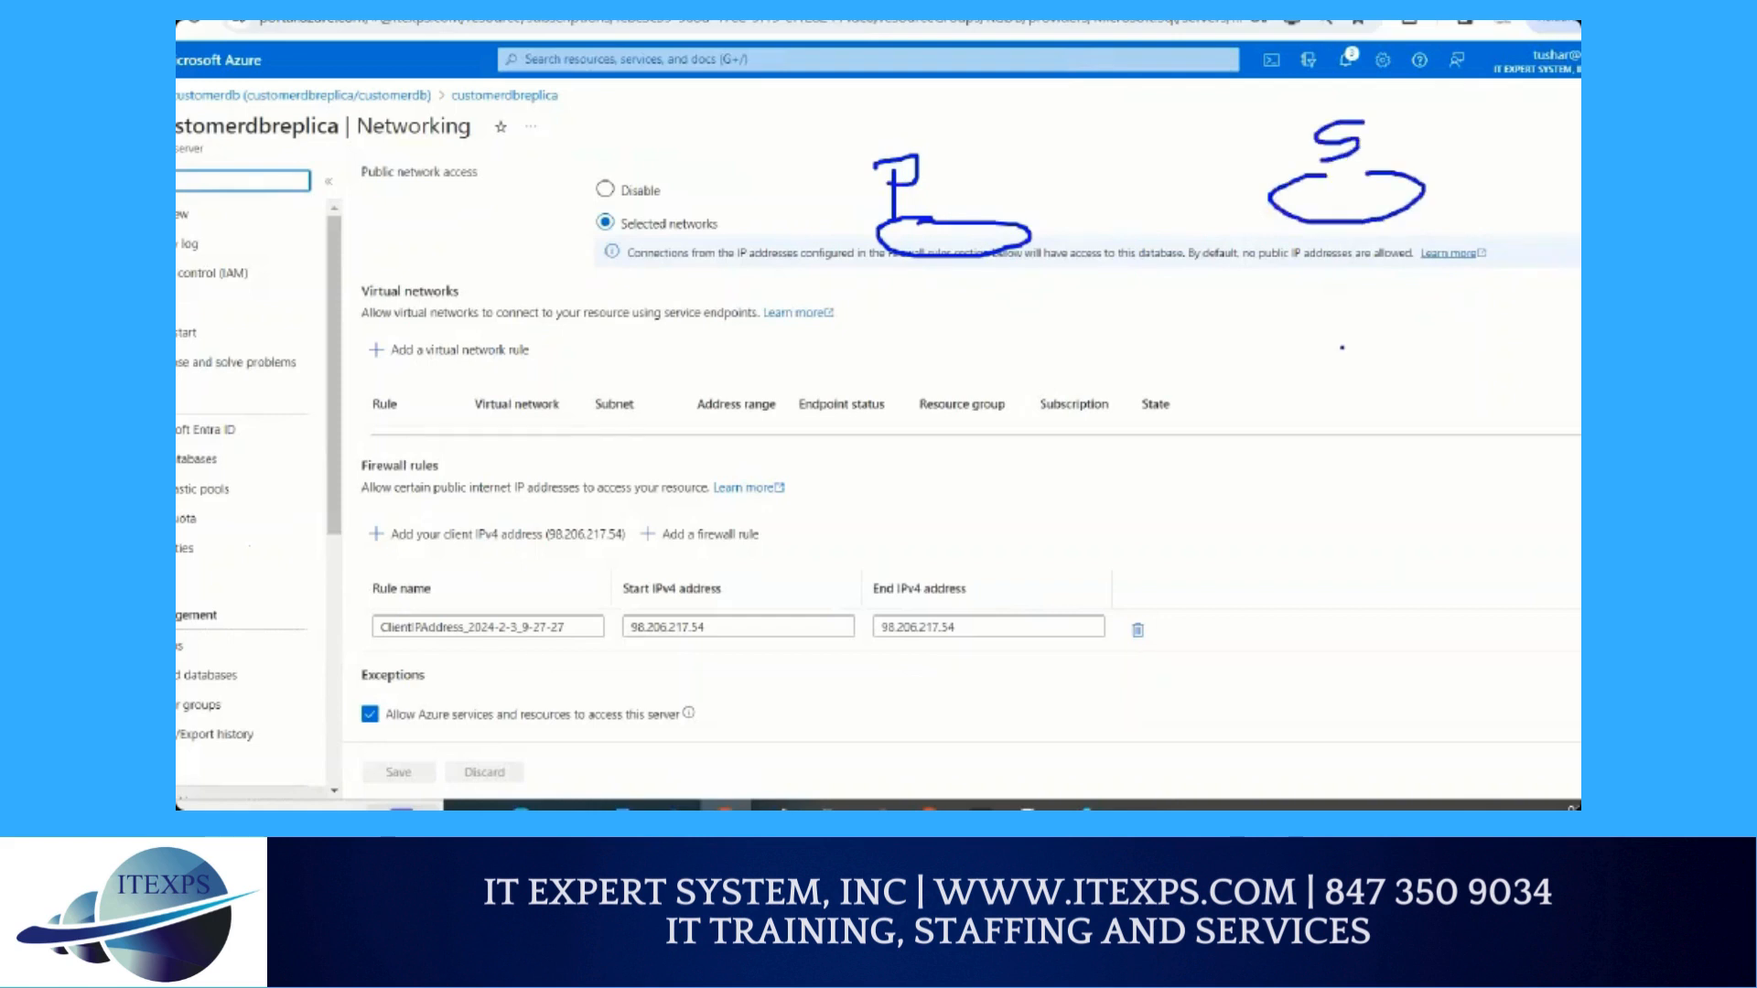
mouse_move(1260, 241)
left_mouse_down()
mouse_move(1261, 309)
mouse_move(1272, 278)
mouse_move(1294, 309)
left_mouse_up()
mouse_move(922, 289)
left_mouse_down()
mouse_move(924, 344)
mouse_move(956, 345)
left_mouse_up()
left_click_drag(965, 266, 967, 368)
mouse_move(981, 295)
left_mouse_down()
mouse_move(1013, 323)
mouse_move(1016, 281)
left_mouse_up()
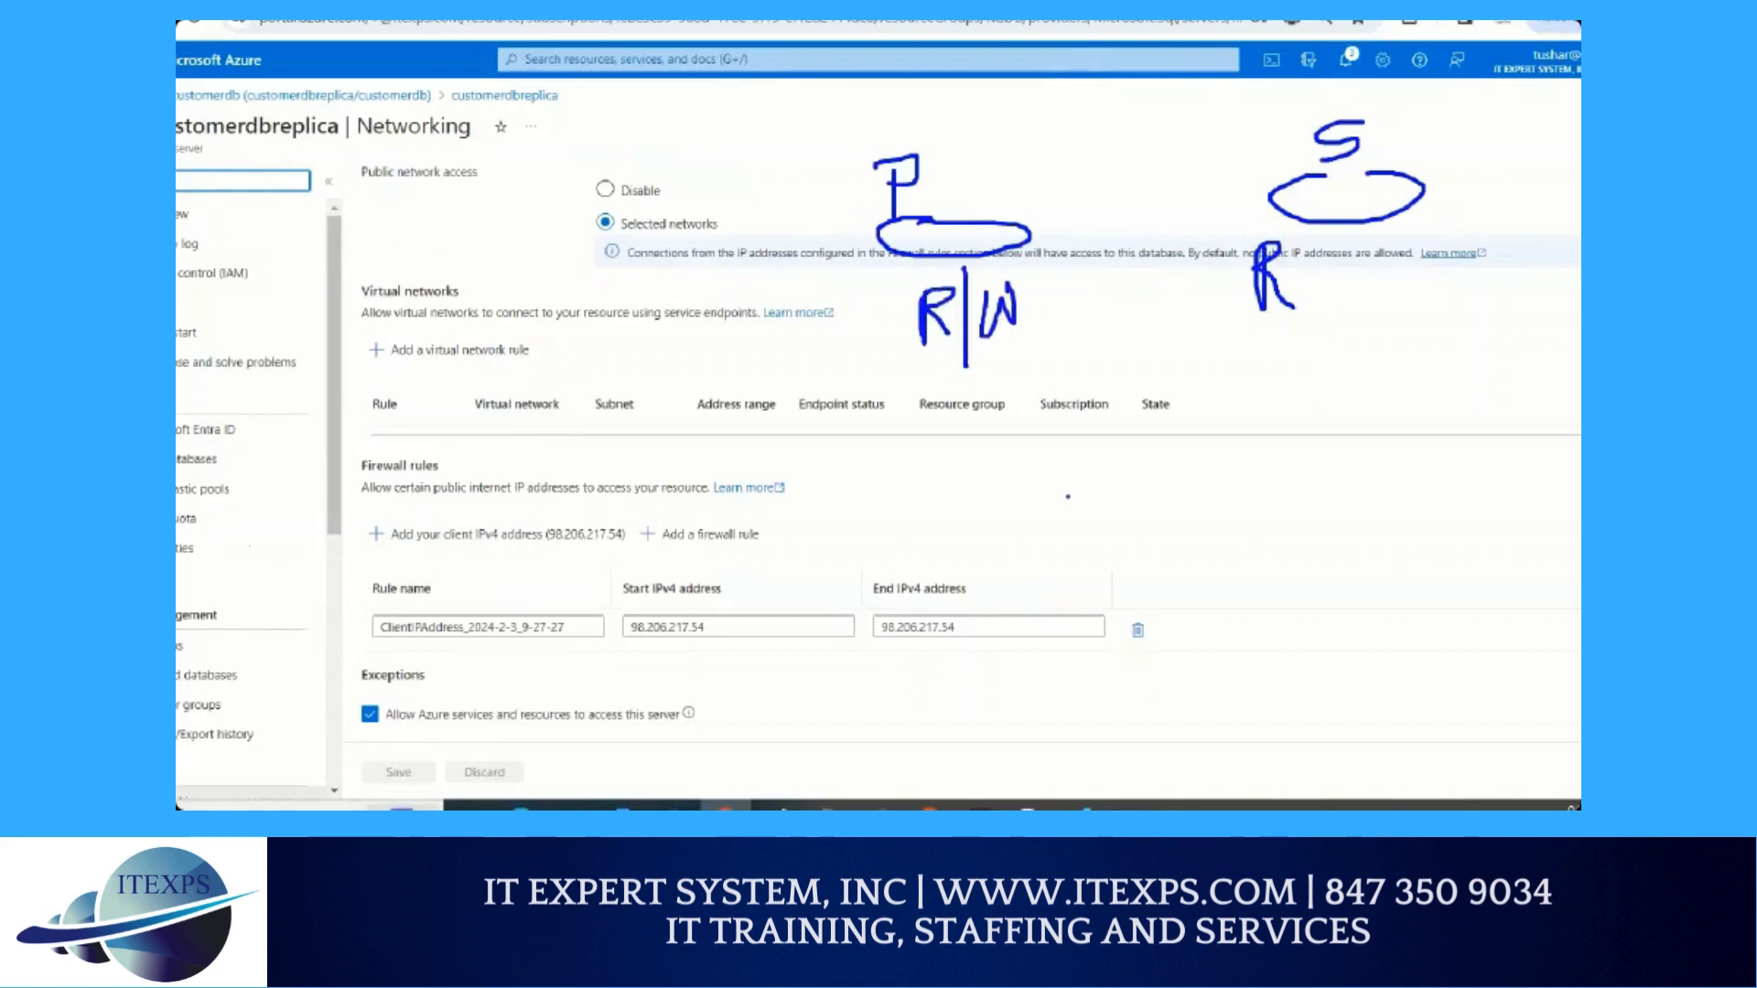
Draw a vertical divider between the P and S ovals and a thick curved arrow over it from P to S
left_click_drag(1123, 99, 1155, 365)
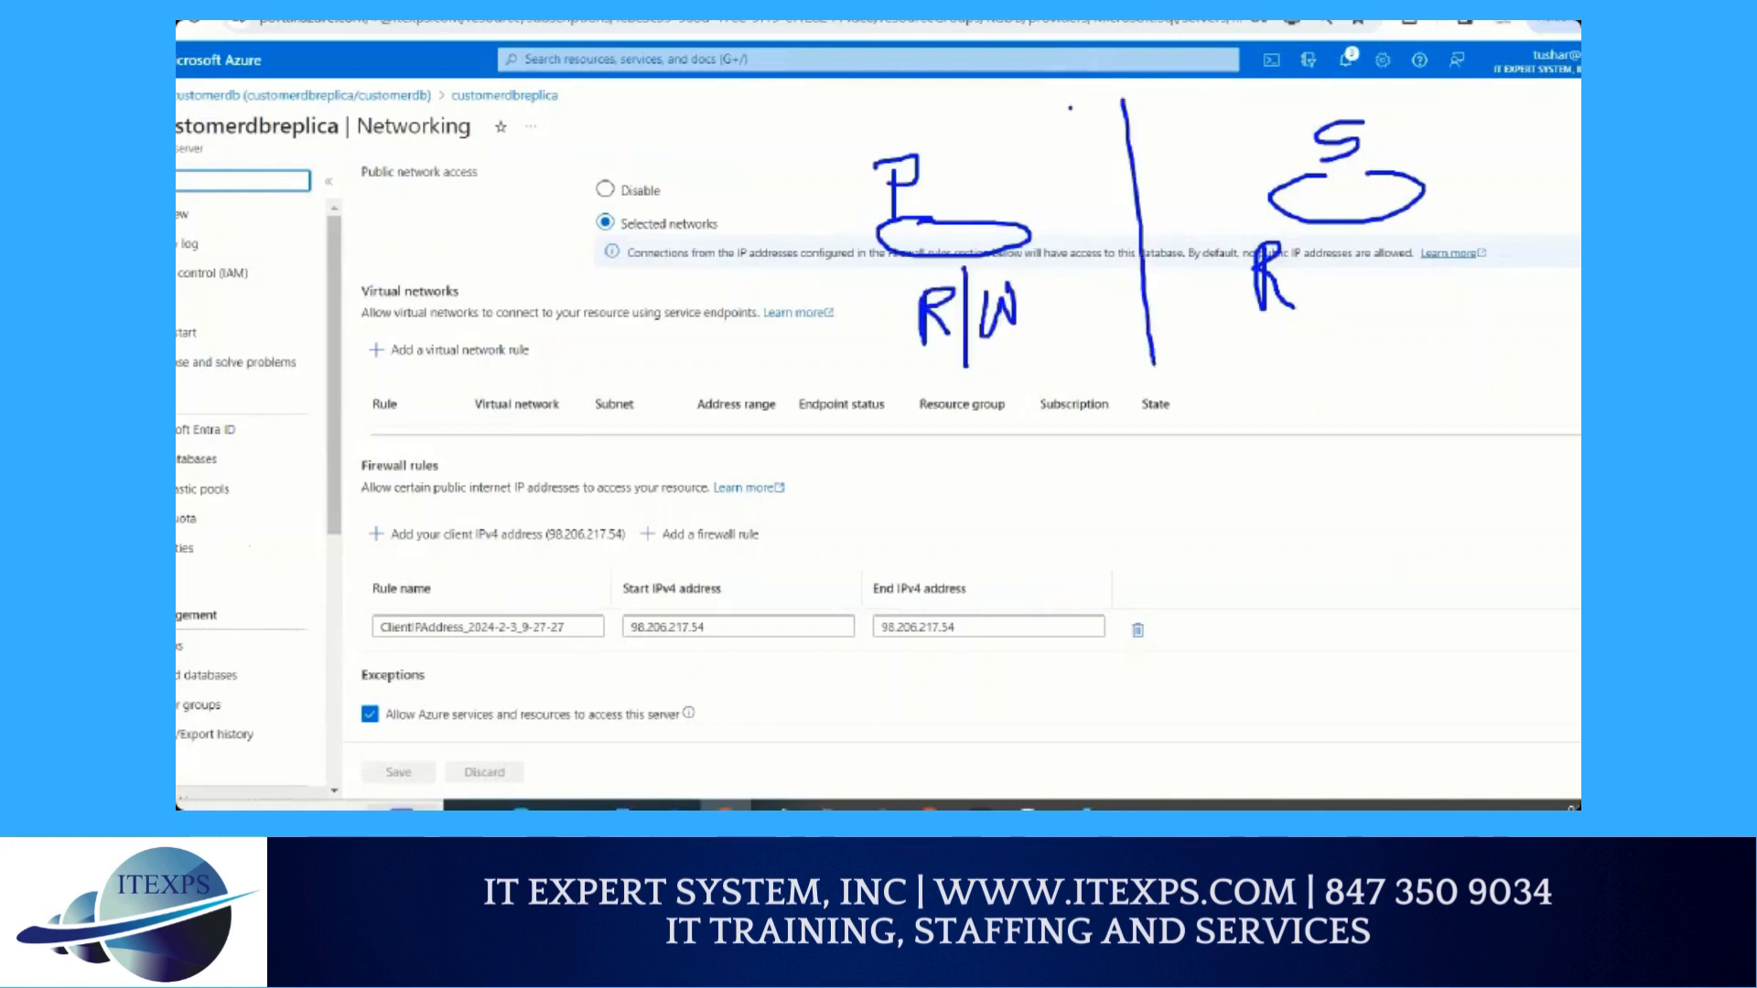
mouse_move(1004, 126)
left_mouse_down()
mouse_move(1150, 63)
mouse_move(1220, 124)
left_mouse_up()
left_click_drag(1181, 104, 1220, 124)
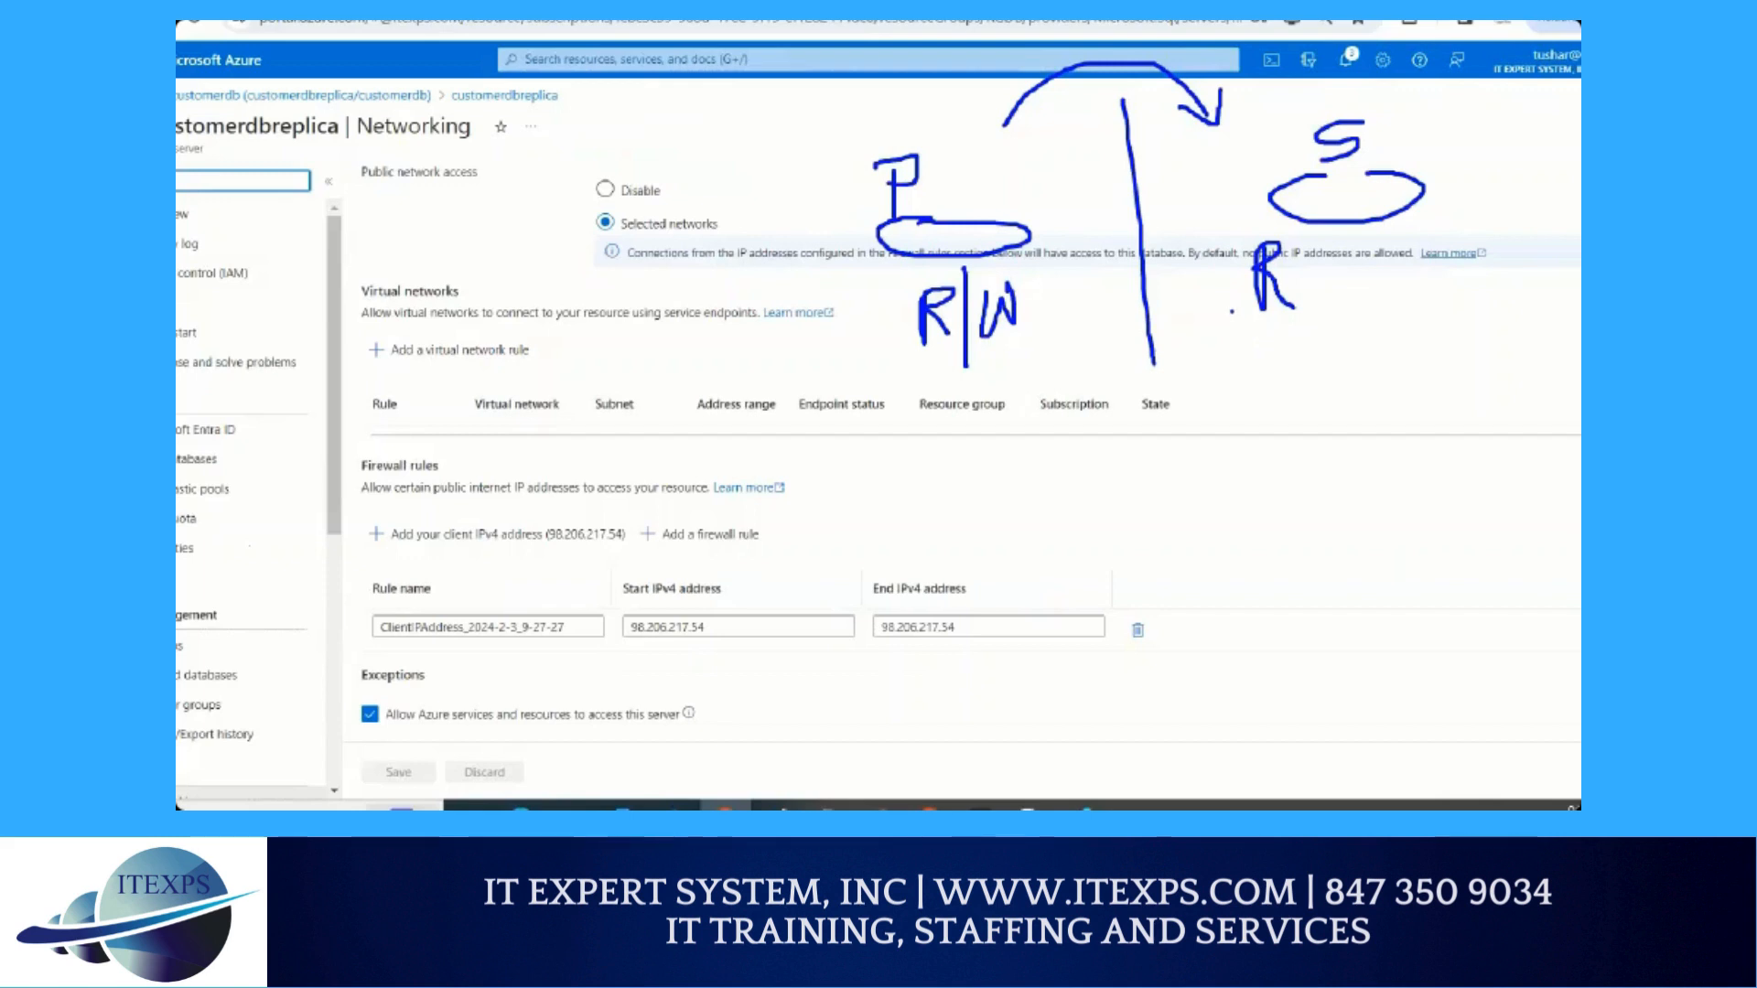
mouse_move(1014, 122)
left_mouse_down()
mouse_move(1135, 84)
mouse_move(1178, 119)
left_mouse_up()
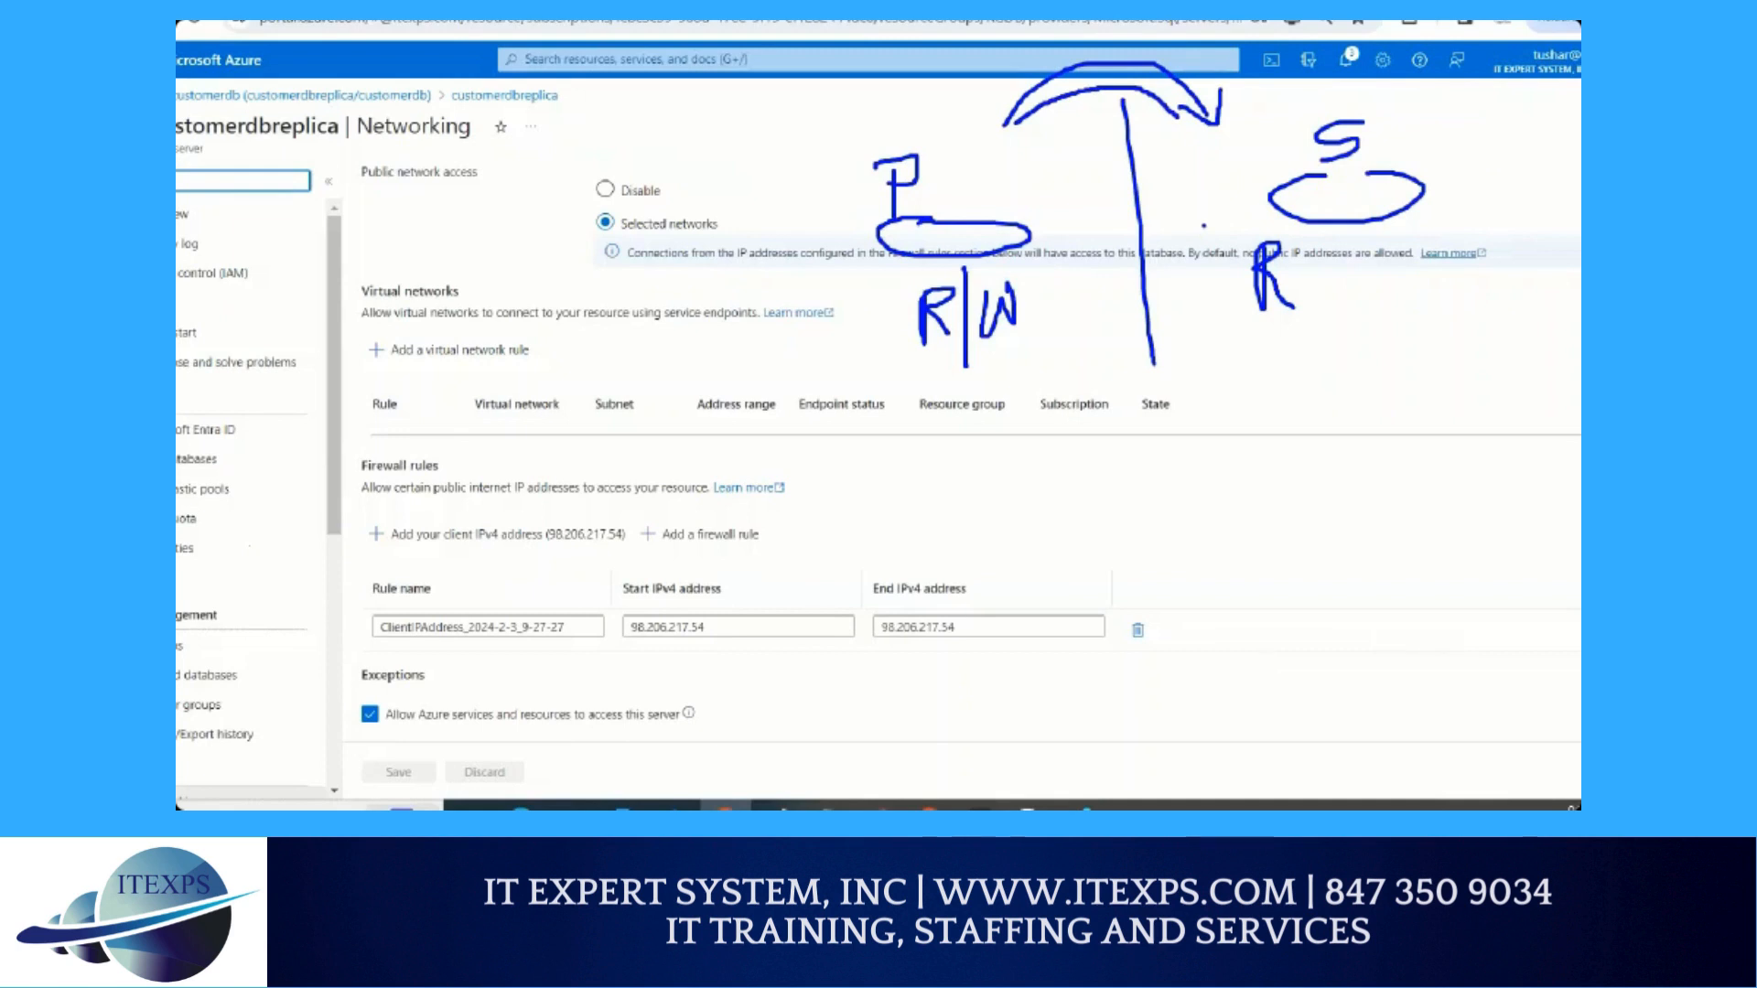
mouse_move(1048, 104)
left_mouse_down()
mouse_move(1098, 79)
mouse_move(1161, 108)
left_mouse_up()
left_click_drag(1057, 88, 1167, 102)
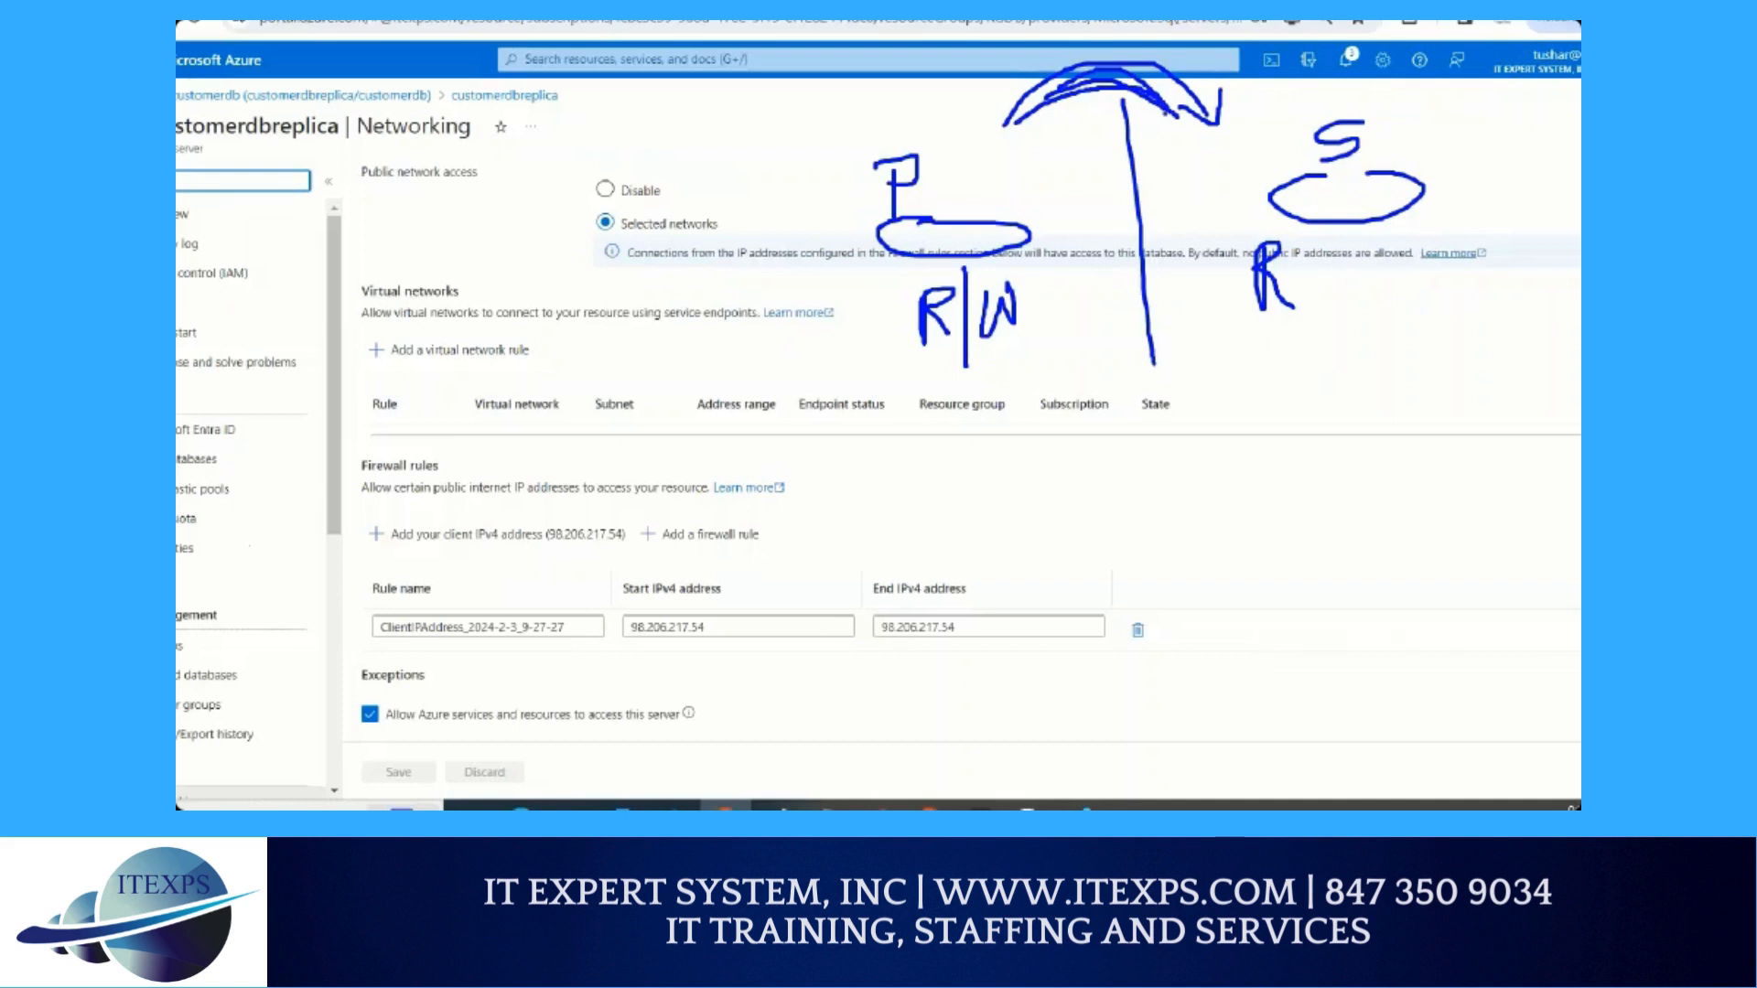
Draw a line chart with an arrow up to the S oval and a small grid table beside it, and leave drawing mode
mouse_move(1361, 229)
left_mouse_down()
mouse_move(1415, 501)
mouse_move(1347, 279)
mouse_move(1398, 268)
mouse_move(1371, 295)
left_mouse_up()
mouse_move(1345, 500)
left_mouse_down()
mouse_move(1364, 619)
mouse_move(1485, 624)
mouse_move(1469, 547)
mouse_move(1492, 510)
left_mouse_up()
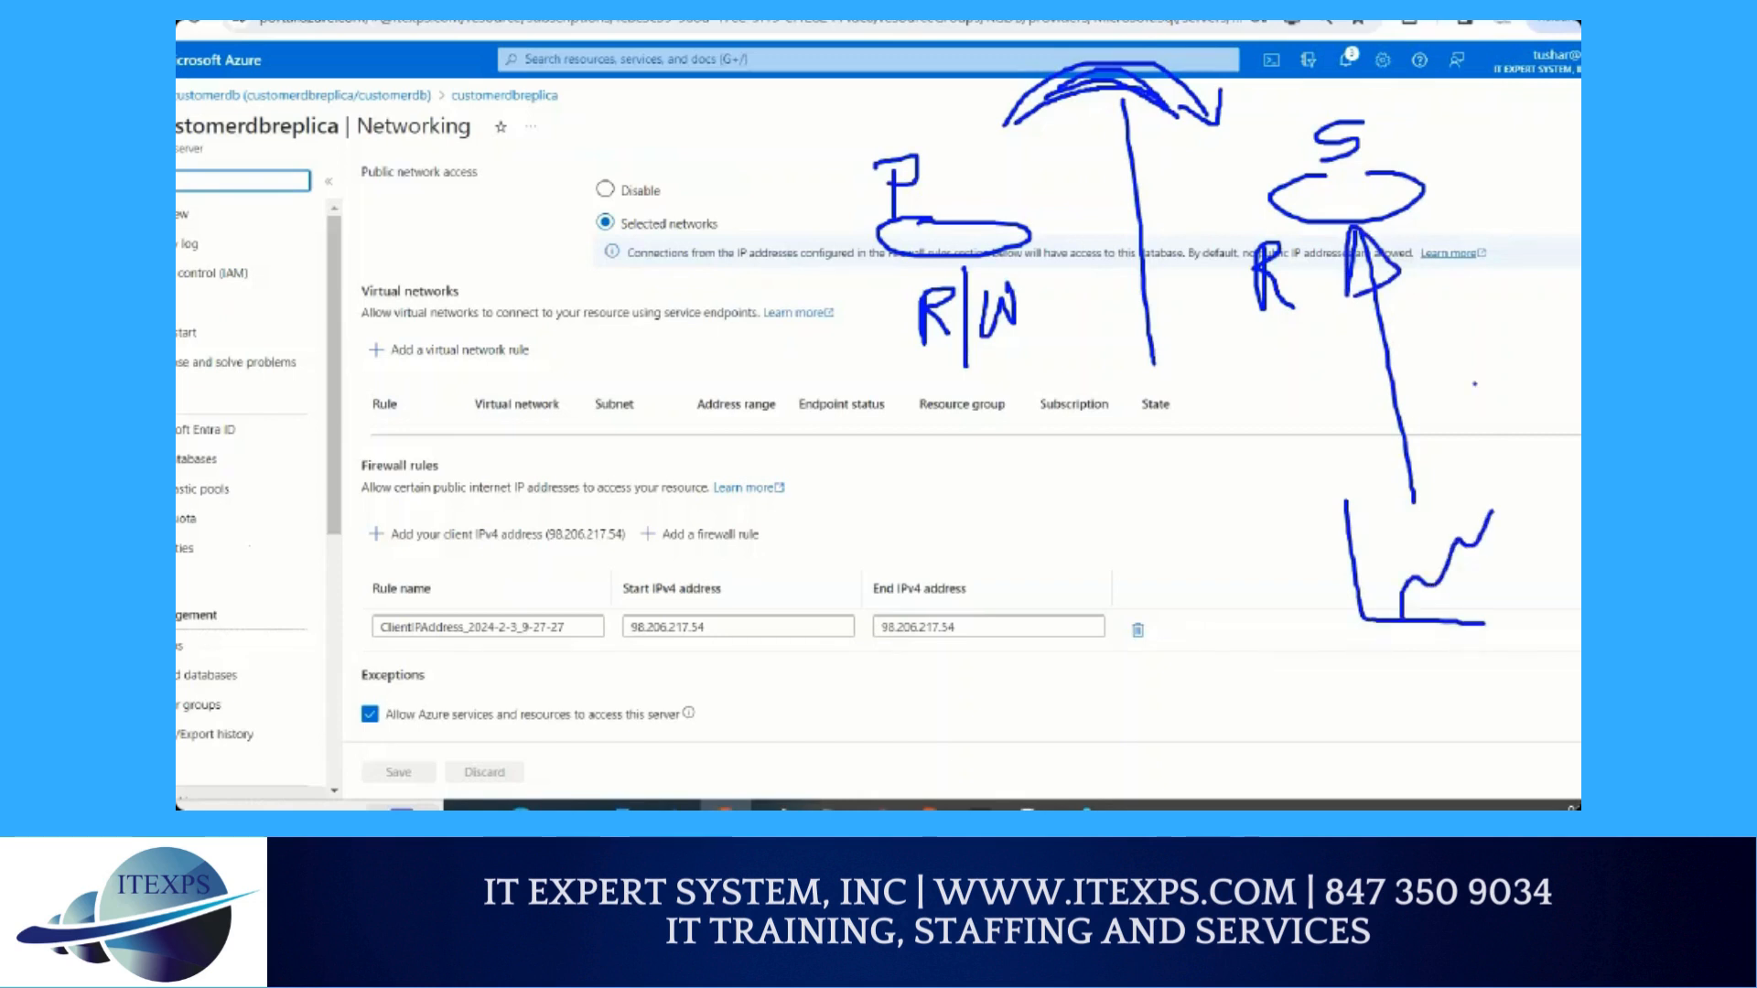
mouse_move(1473, 376)
left_mouse_down()
mouse_move(1545, 452)
mouse_move(1566, 352)
mouse_move(1488, 369)
mouse_move(1519, 473)
left_mouse_up()
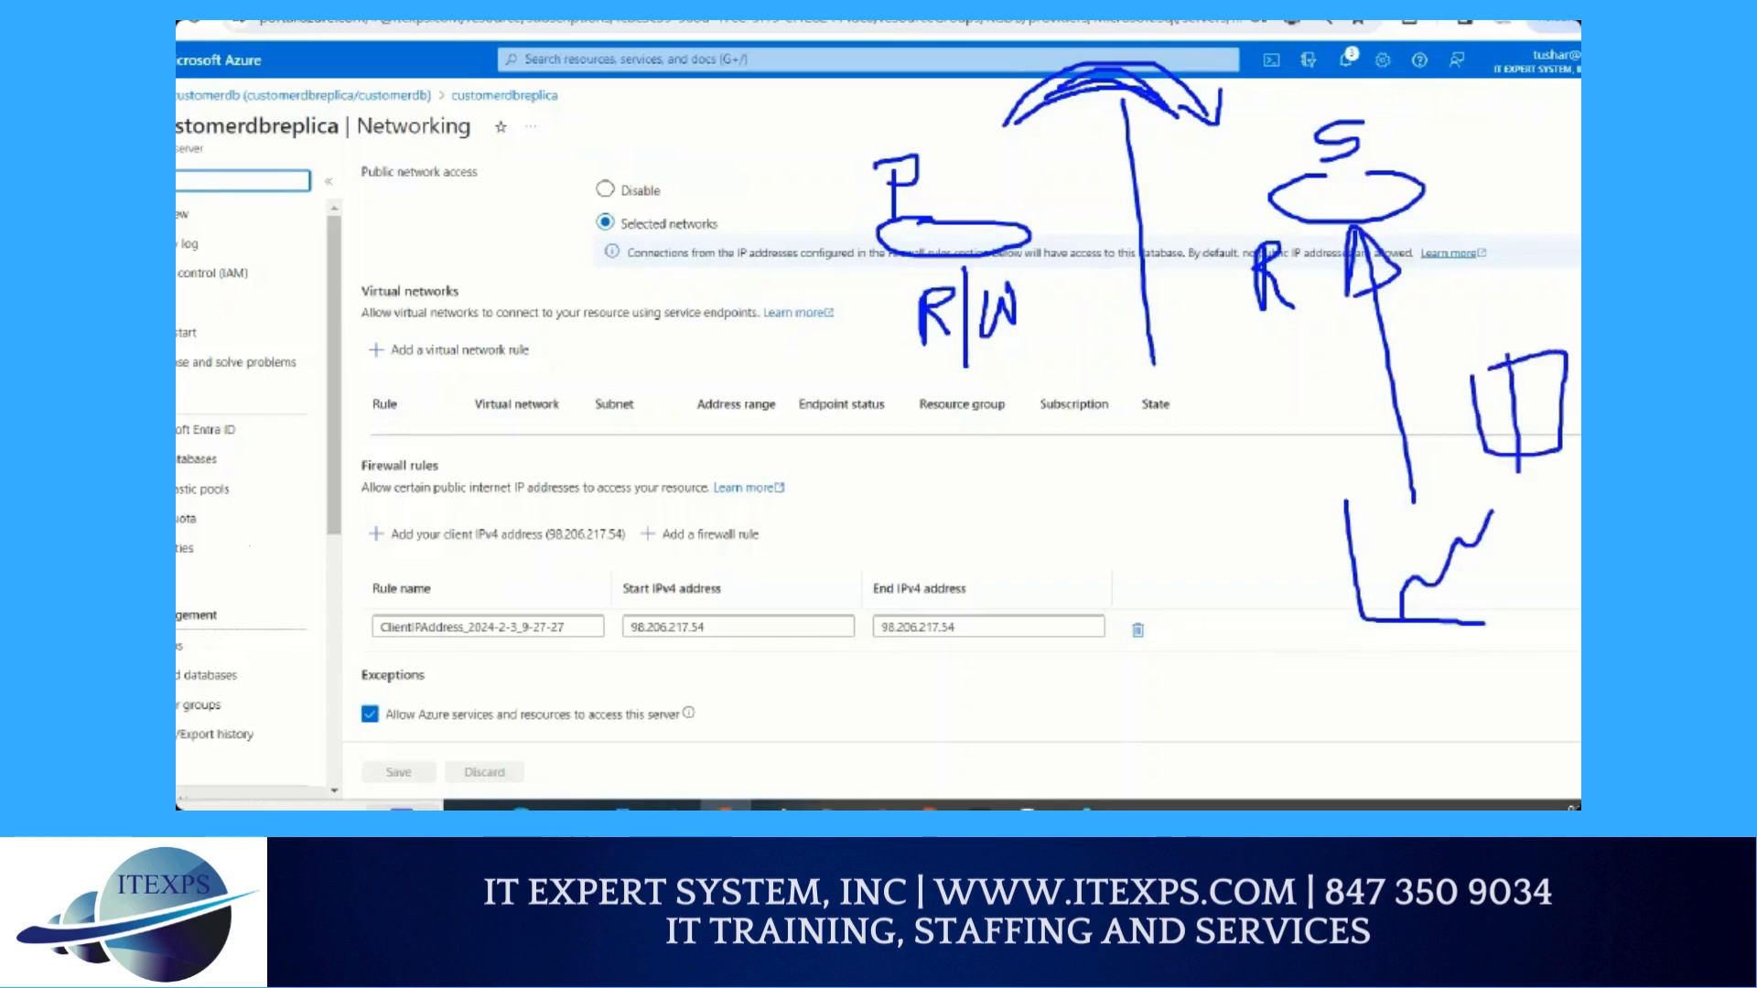
left_click_drag(1529, 348, 1551, 471)
mouse_move(1470, 412)
left_mouse_down()
mouse_move(1580, 369)
mouse_move(1559, 412)
left_mouse_up()
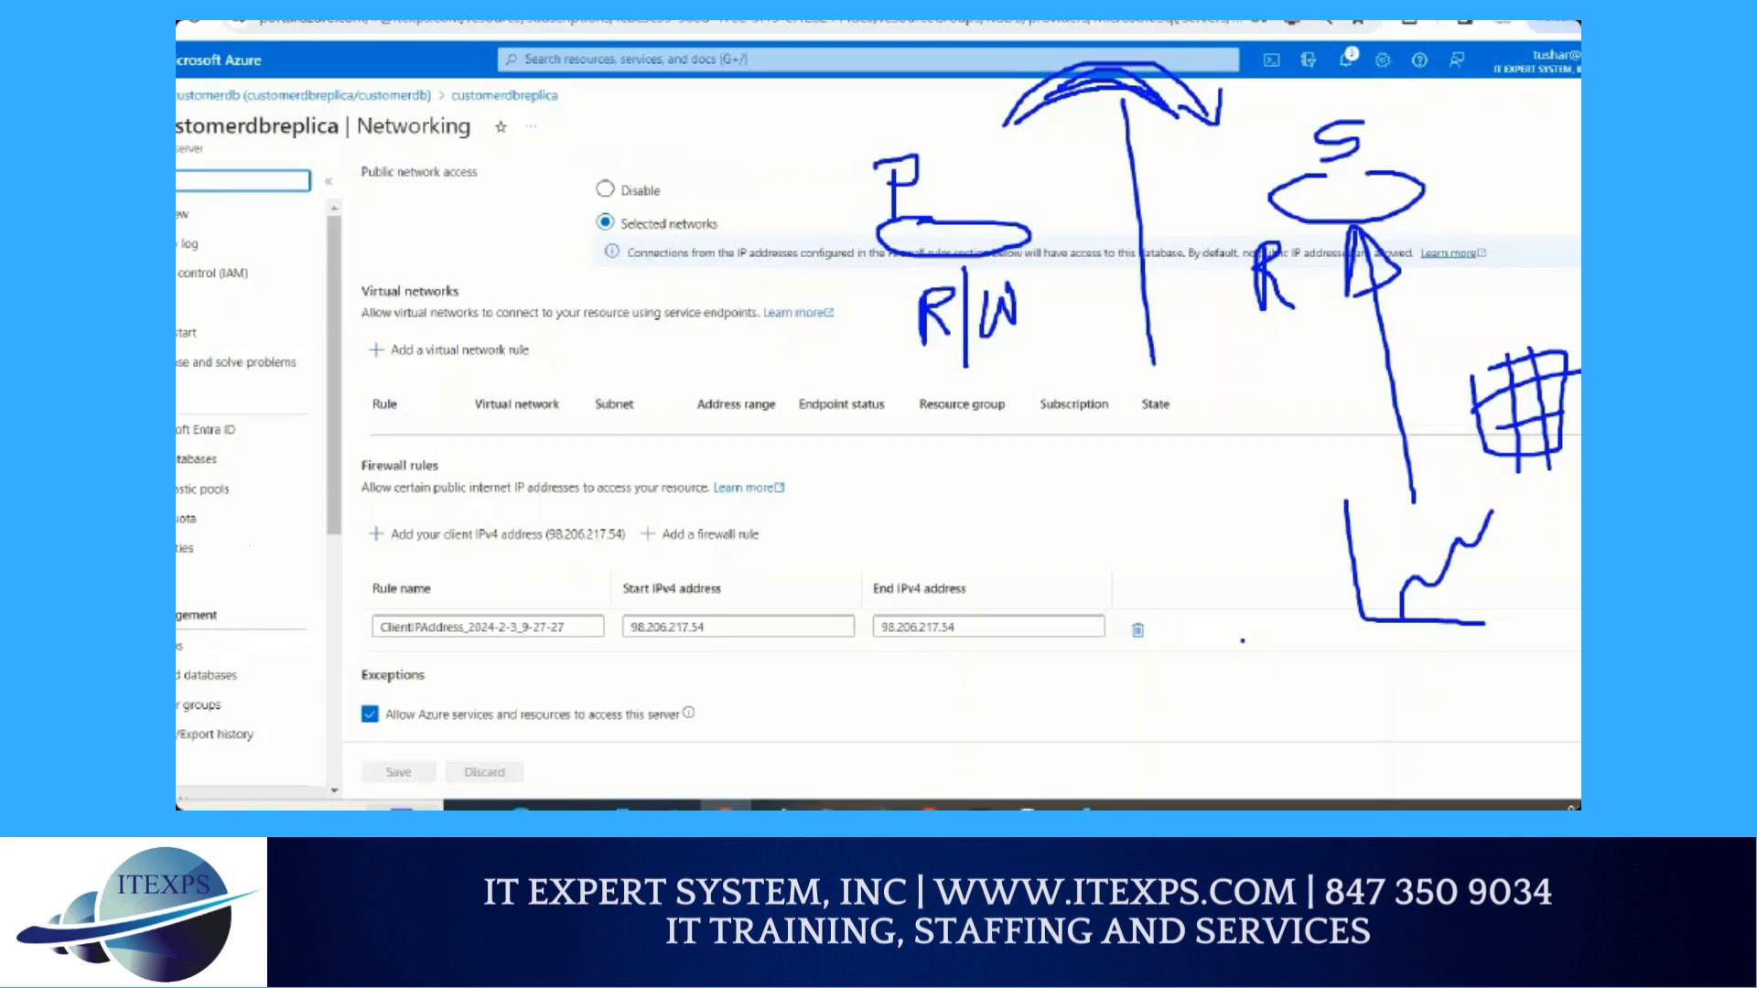
key("Escape")
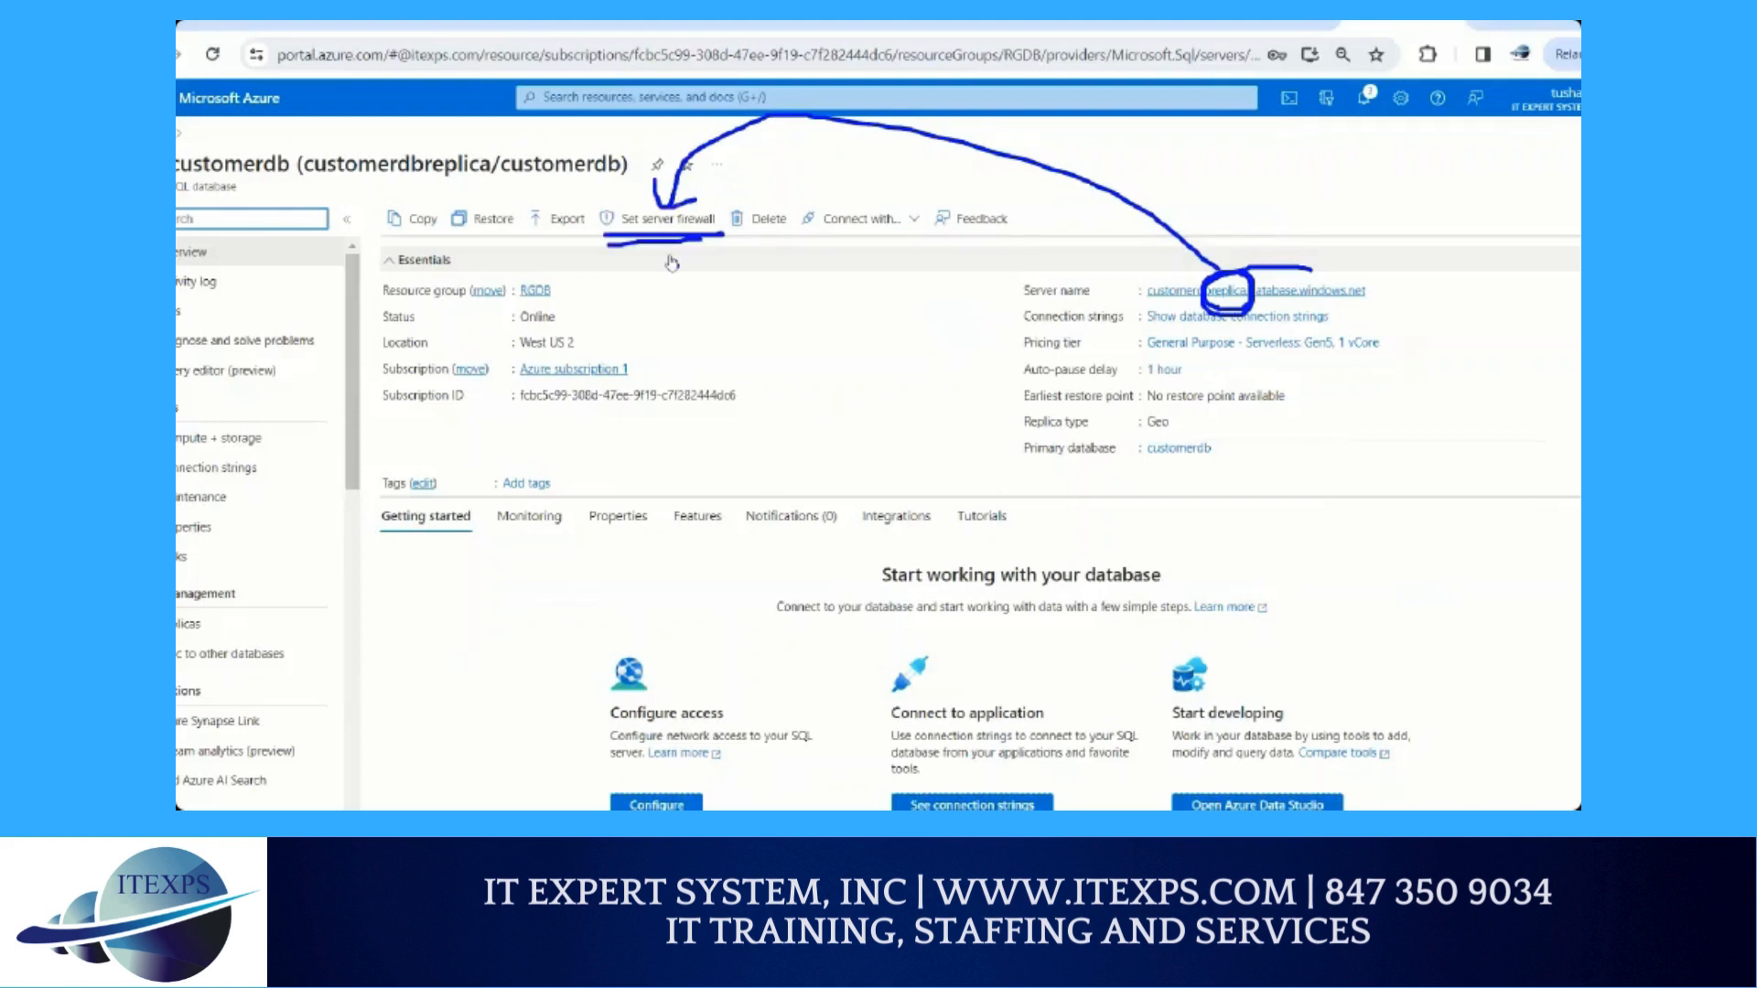
Reopen the replica's server firewall settings, underline the client IPv4 address option, and draw an arrow from it towards Save
key("Escape")
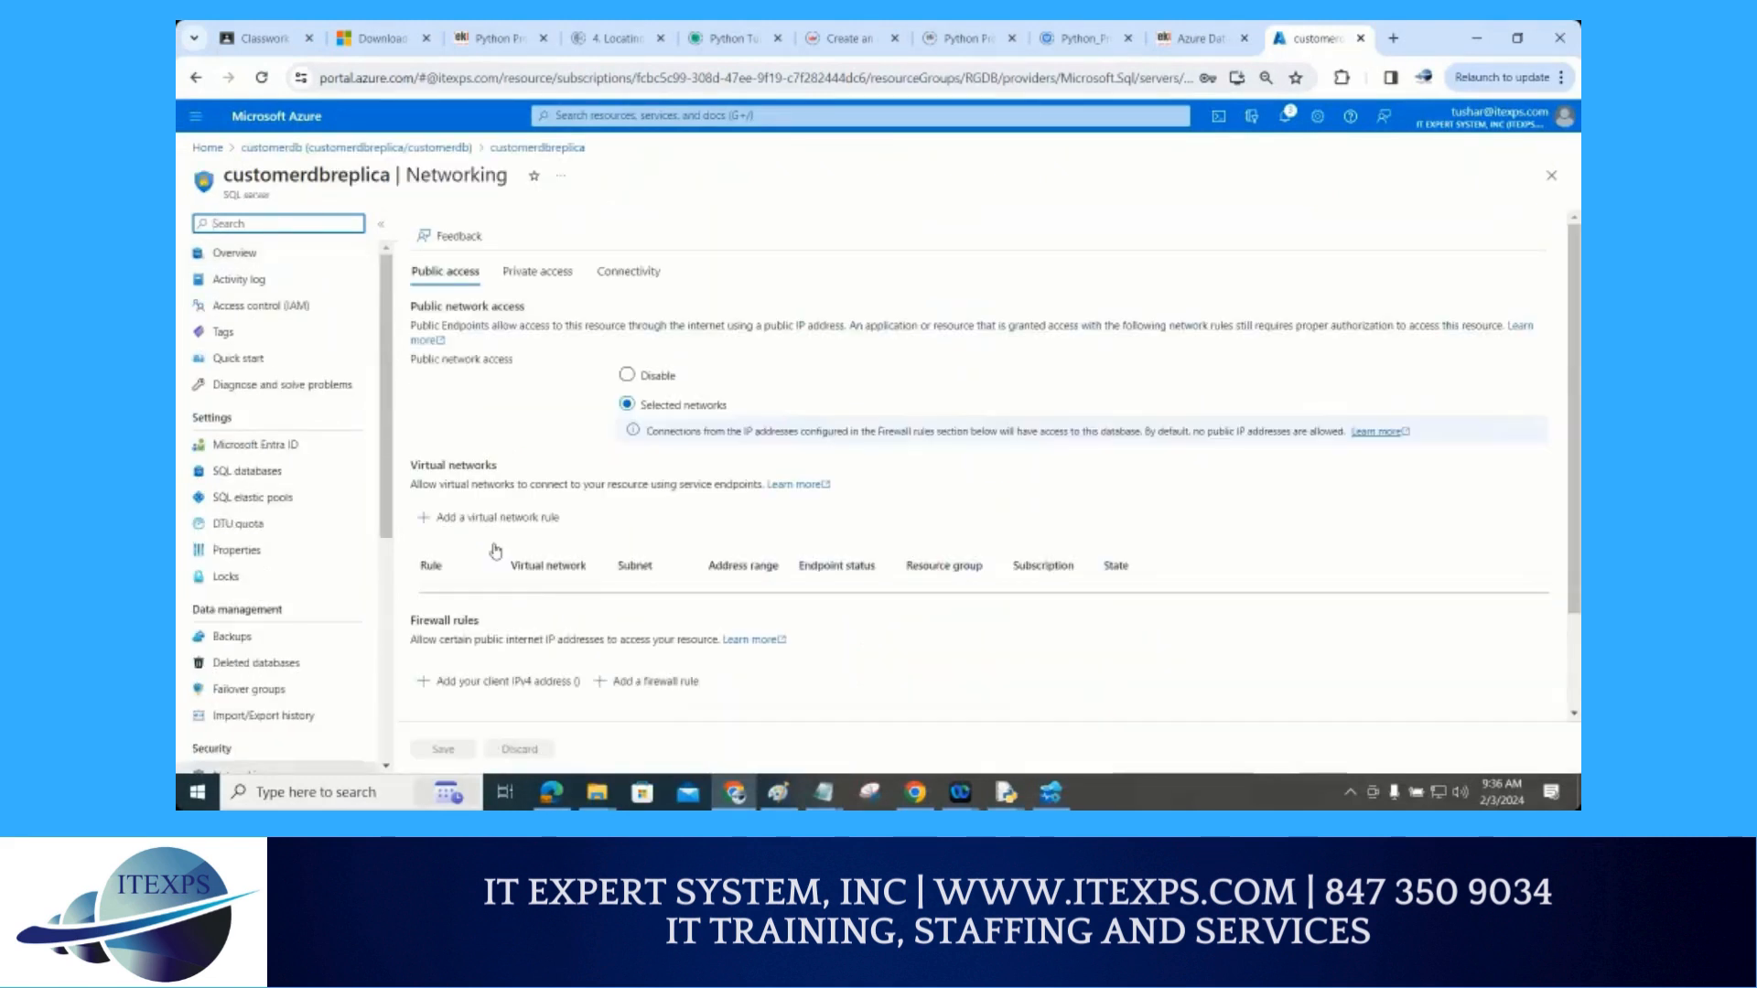
scroll(495, 551, "down", 2)
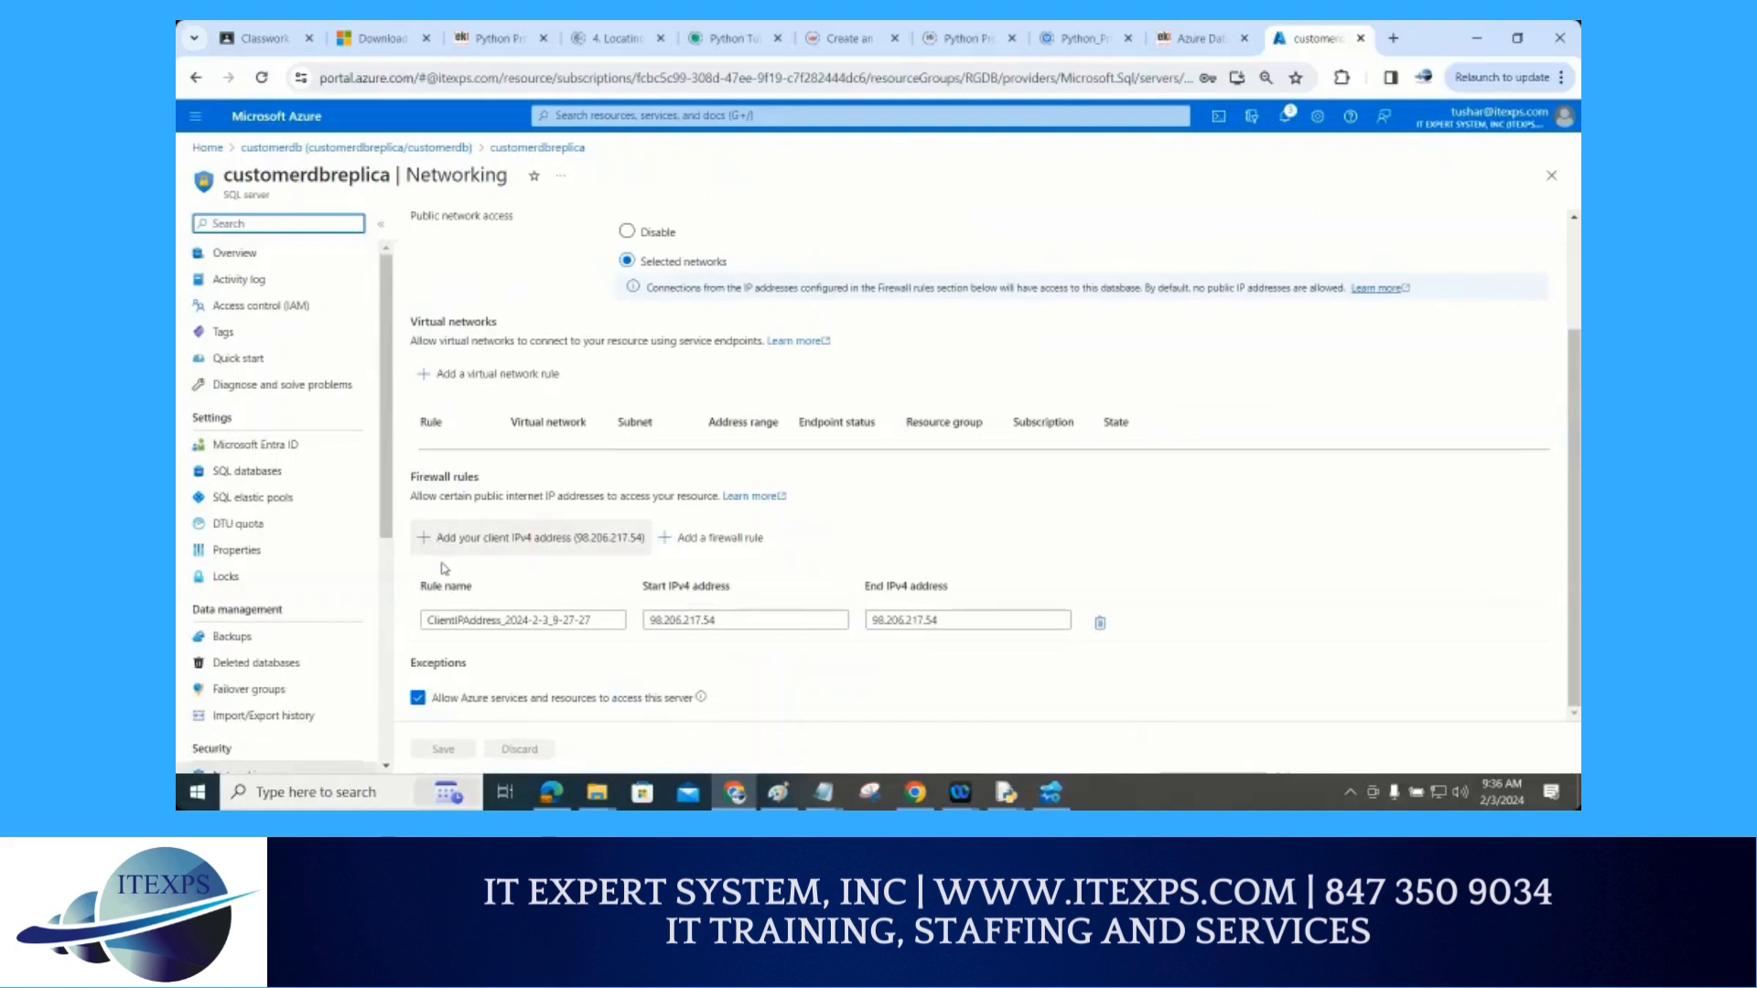
key("ctrl+1")
left_click_drag(545, 514, 677, 526)
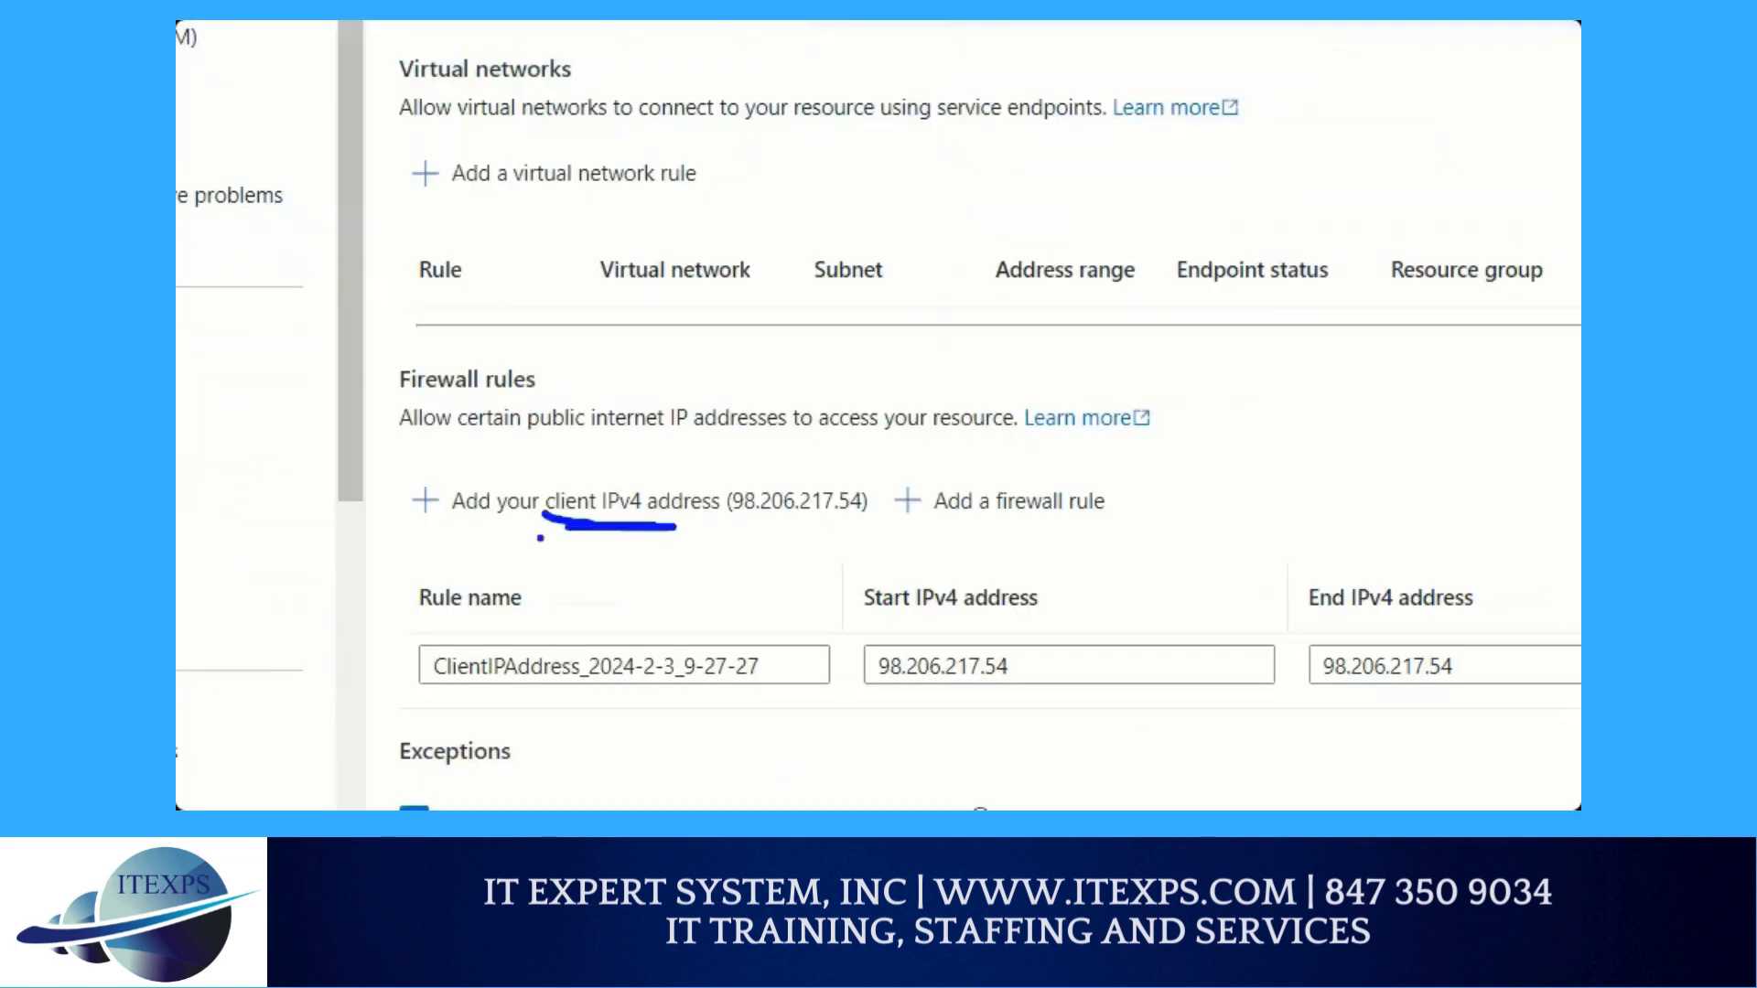
left_click_drag(444, 515, 513, 764)
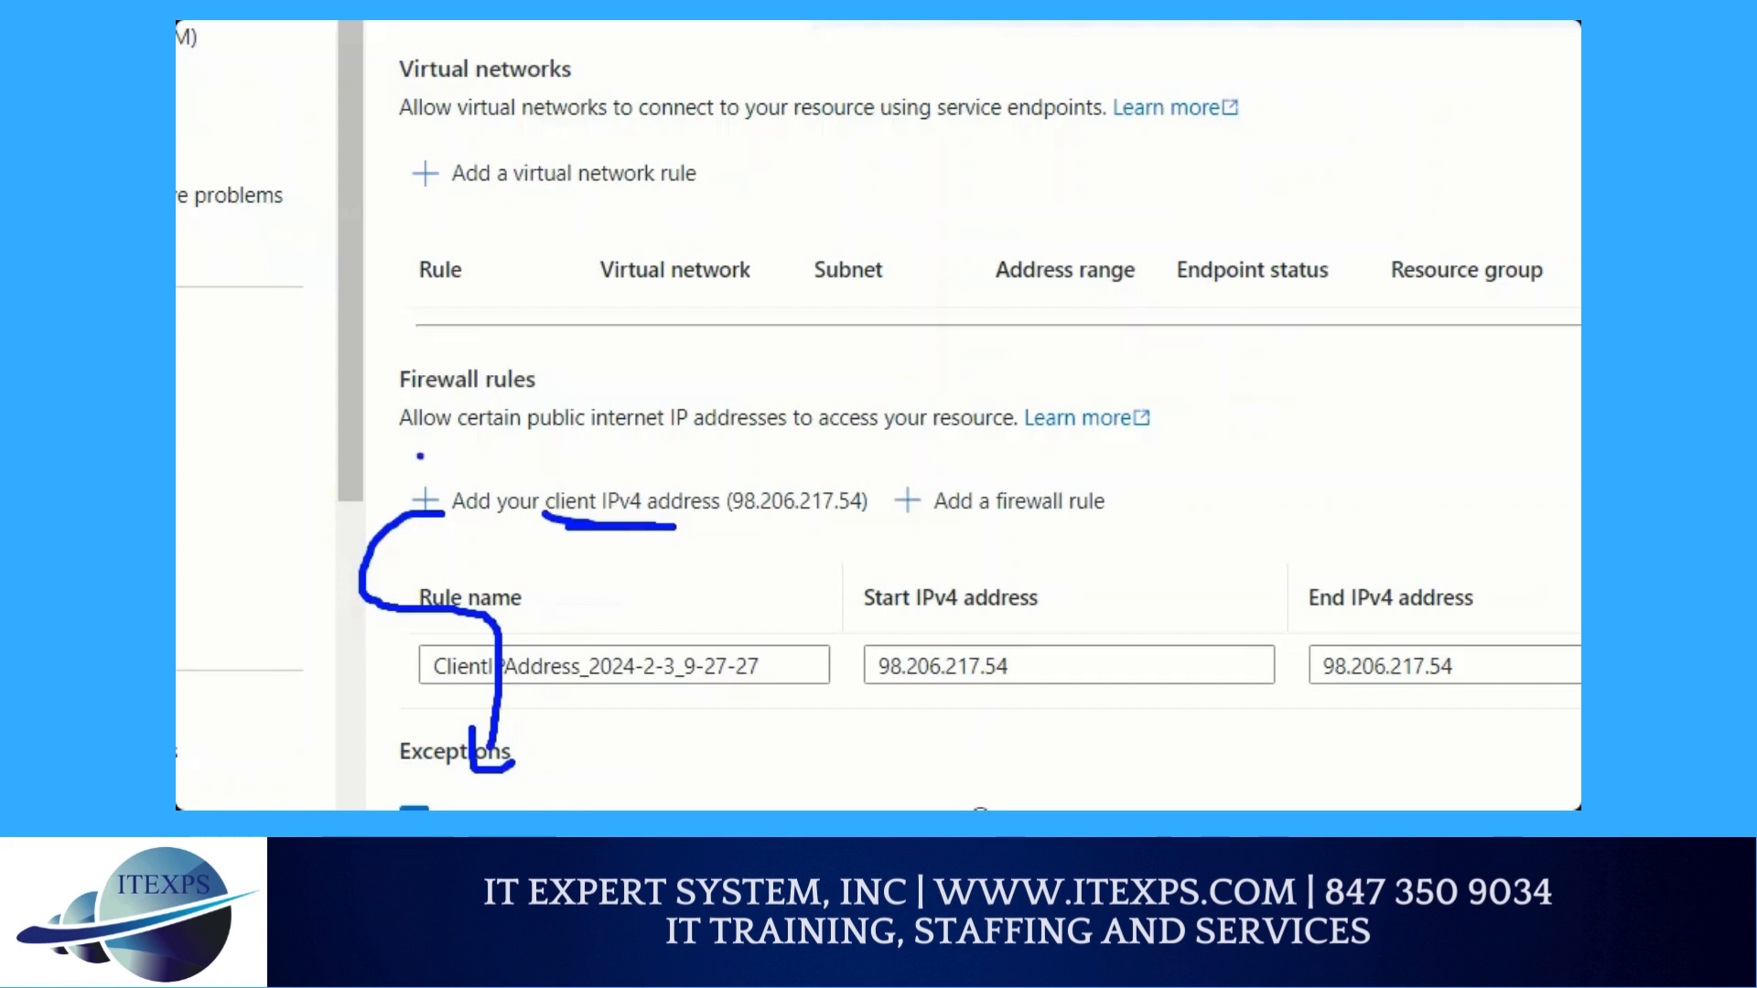
key("Escape")
Zoom in on the firewall rules again and mark the path from the client IPv4 option to Save
key("ctrl+1")
left_click(439, 189)
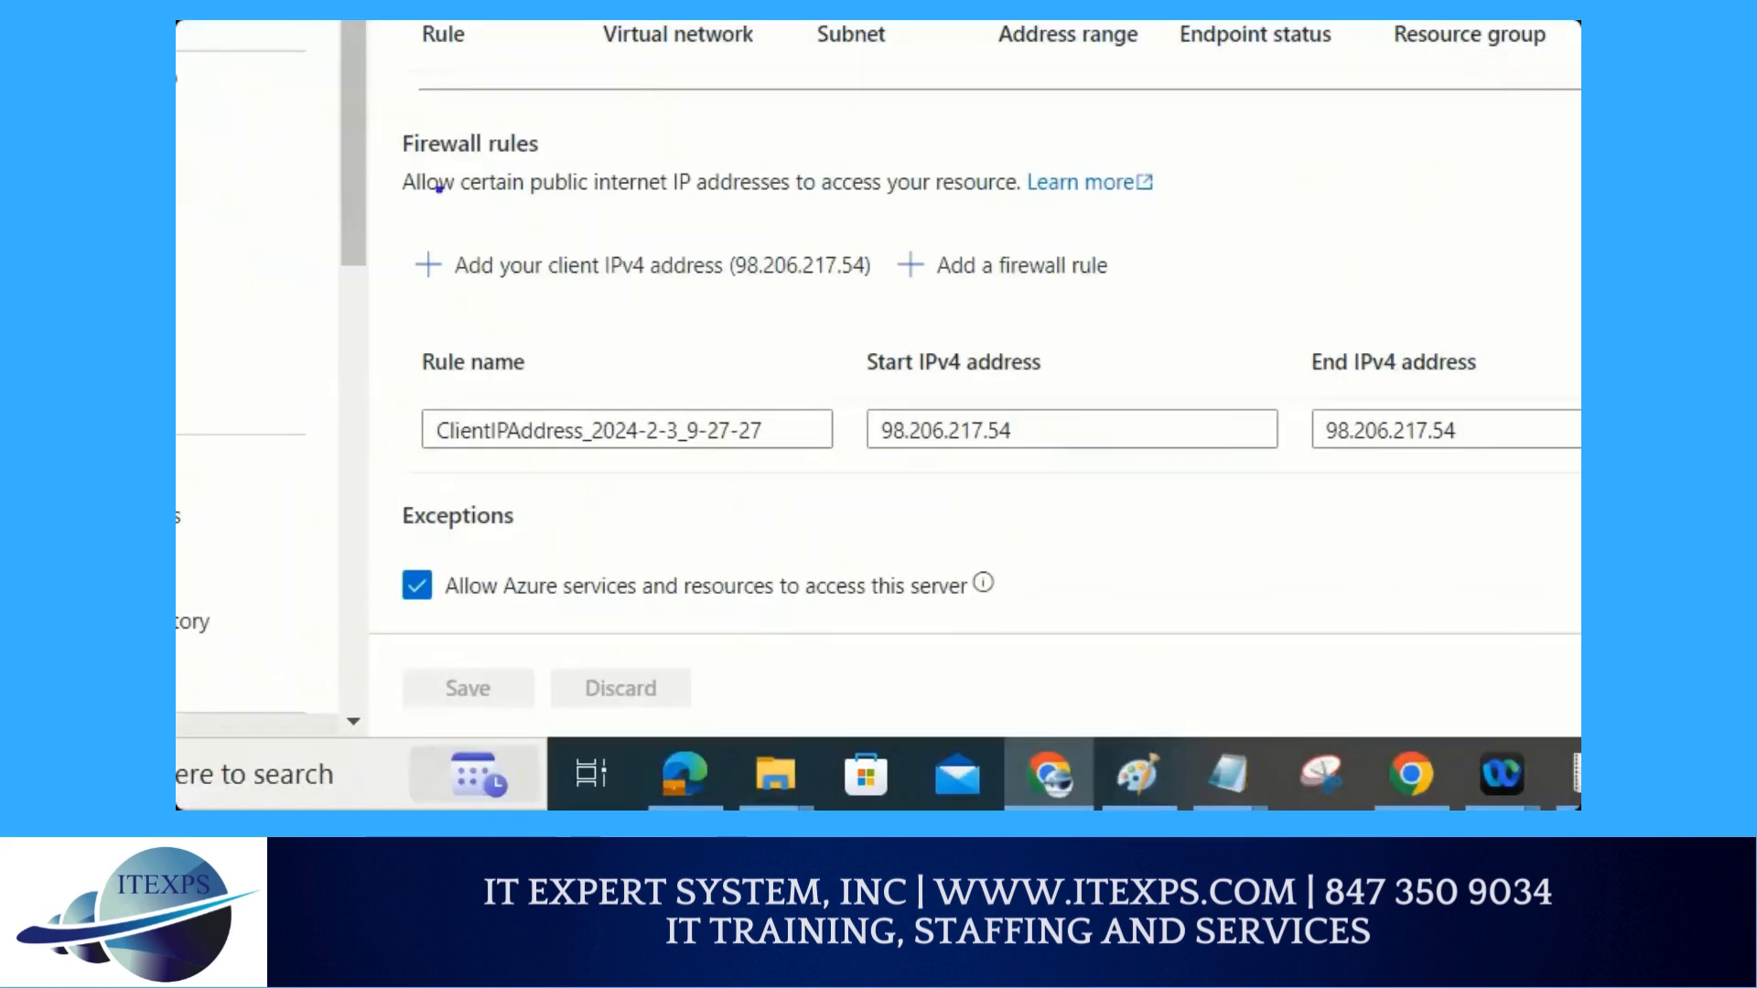
left_click_drag(439, 189, 462, 181)
mouse_move(490, 656)
left_mouse_down()
mouse_move(437, 692)
mouse_move(448, 730)
left_mouse_up()
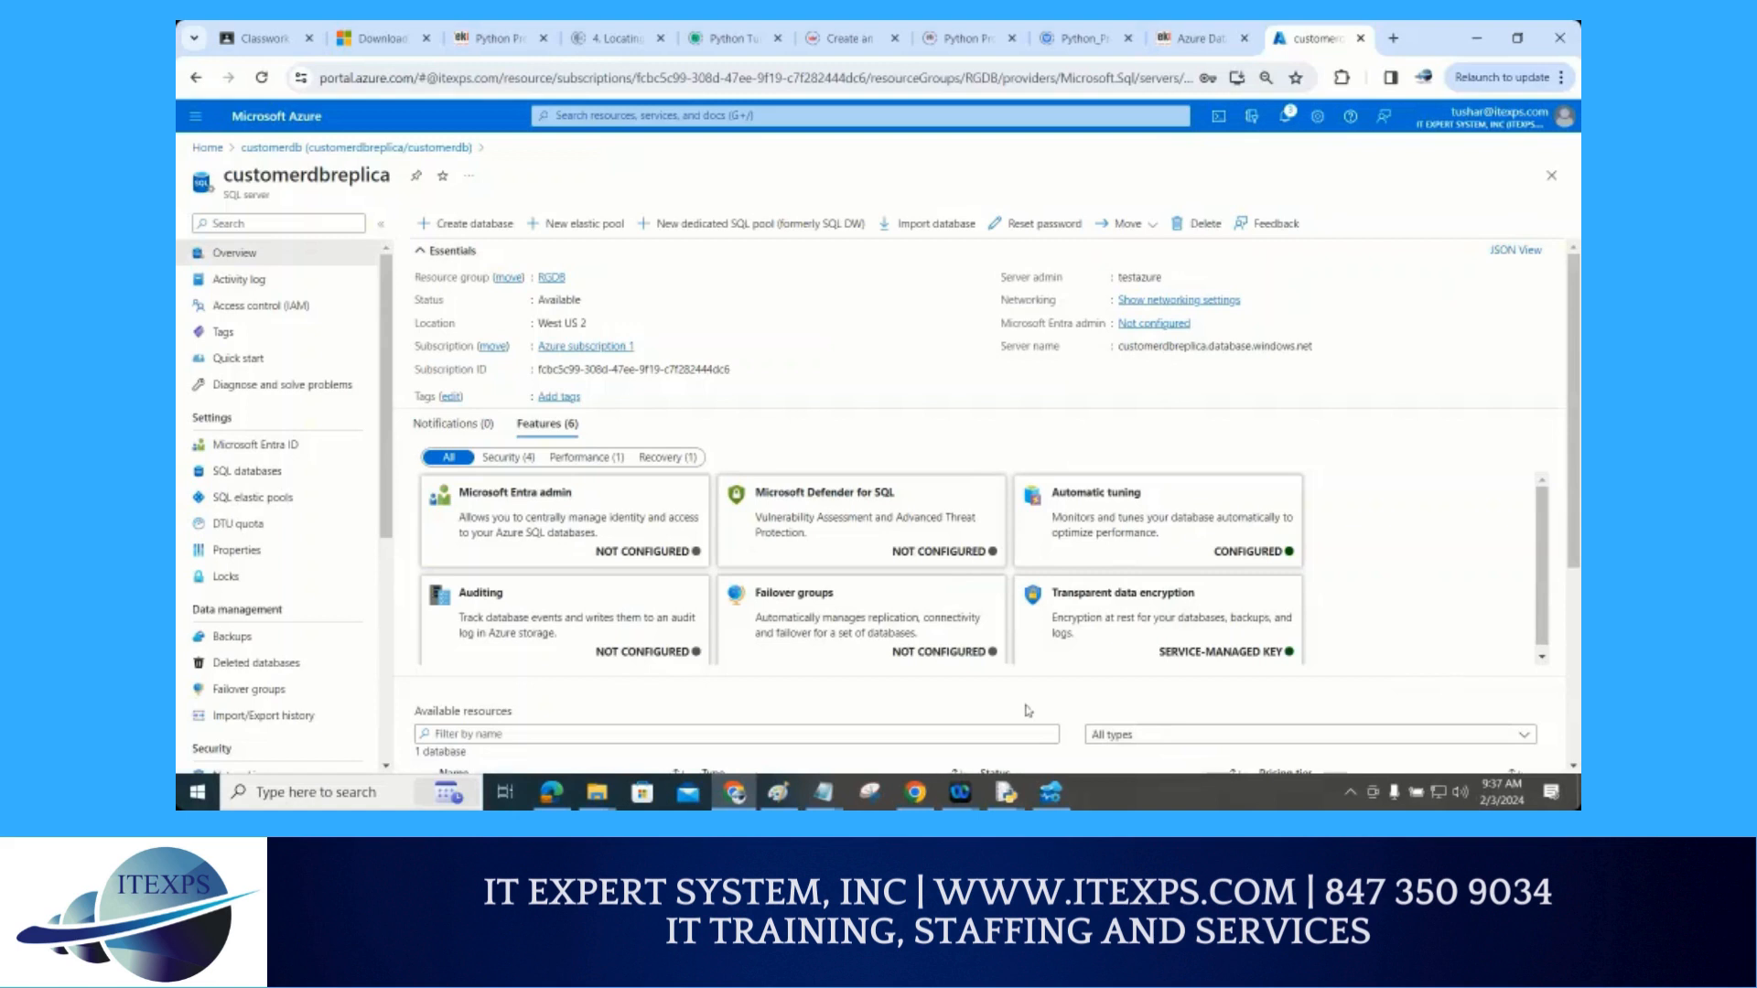
Switch between Azure Data Studio and the Azure portal to compare the customerdbreplica connection with the server's overview
left_click(1051, 793)
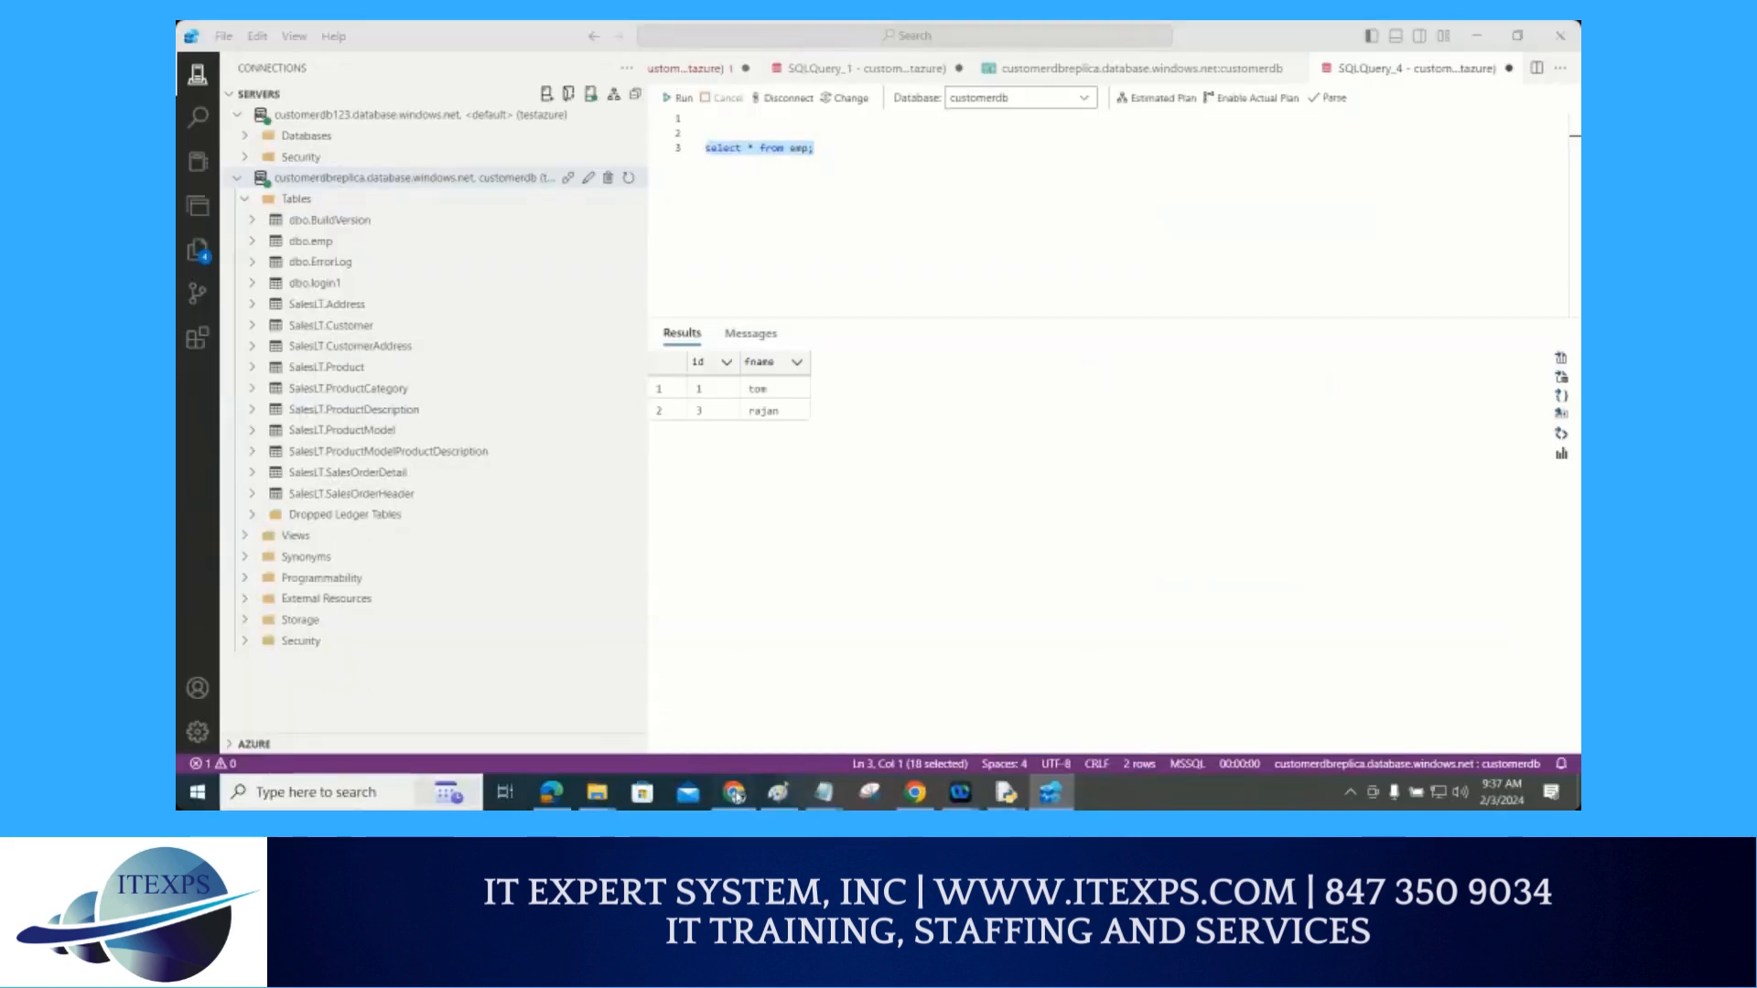
left_click(735, 793)
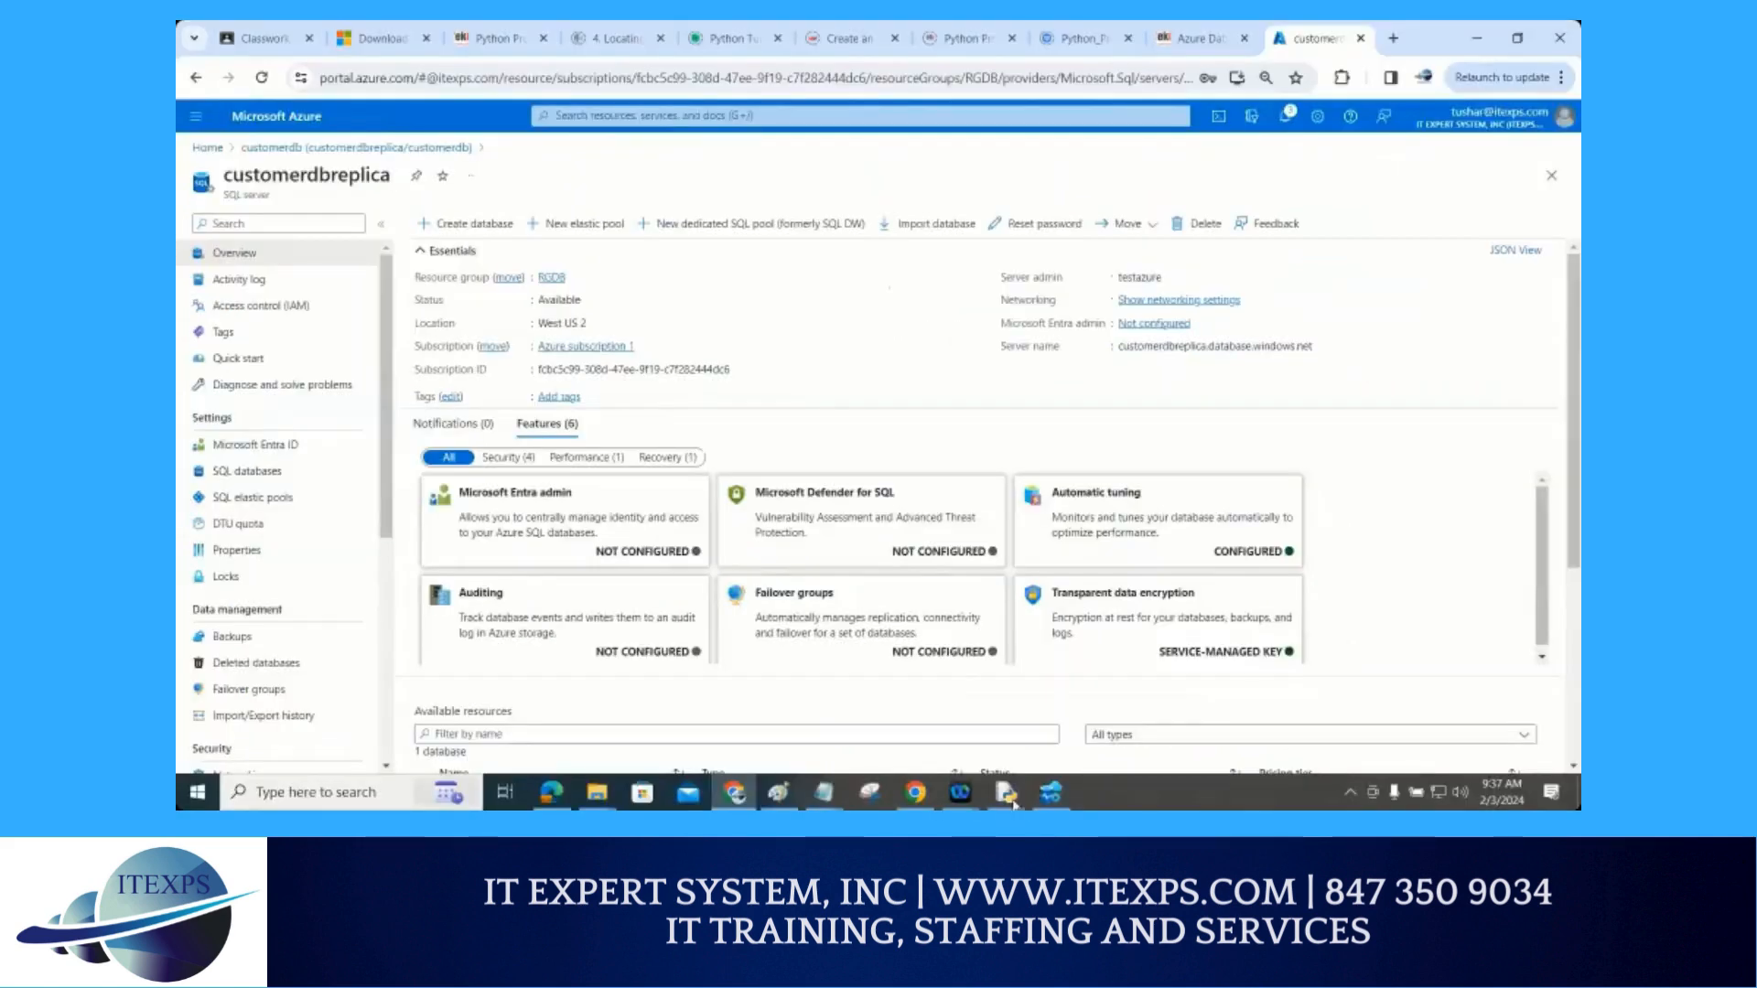
left_click(1051, 793)
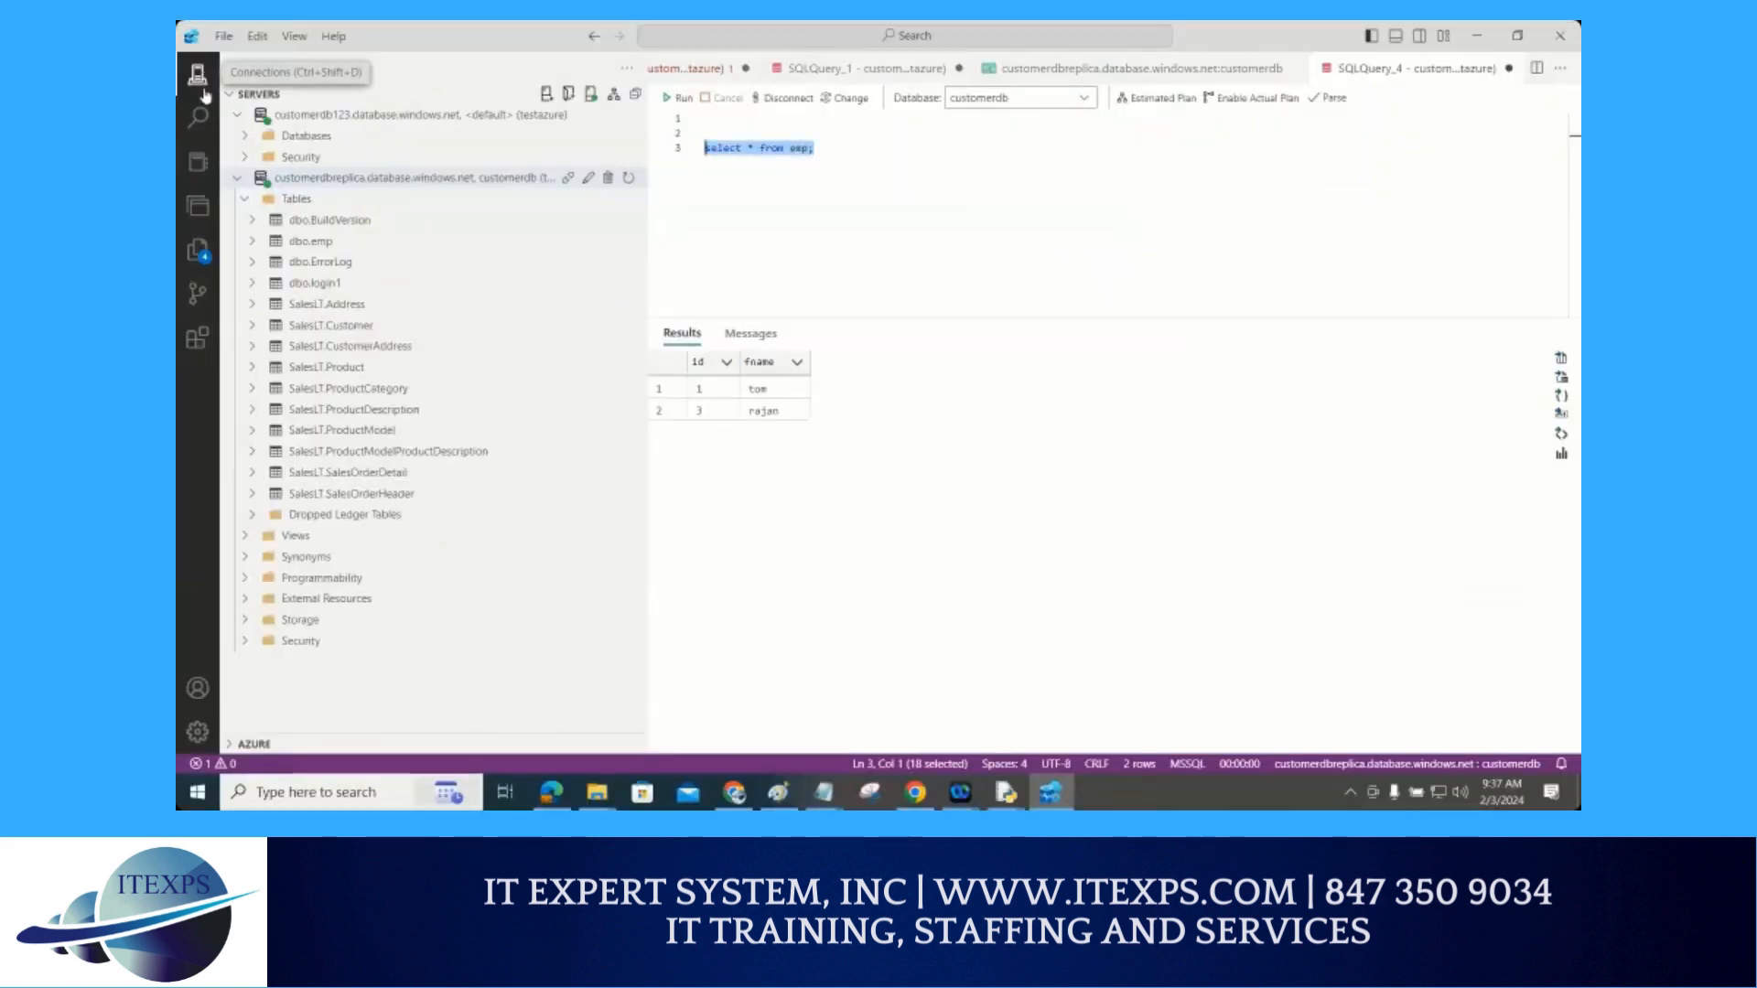
Hide and reshow the server connections, zoom in, and circle the New Connection icon
left_click(199, 80)
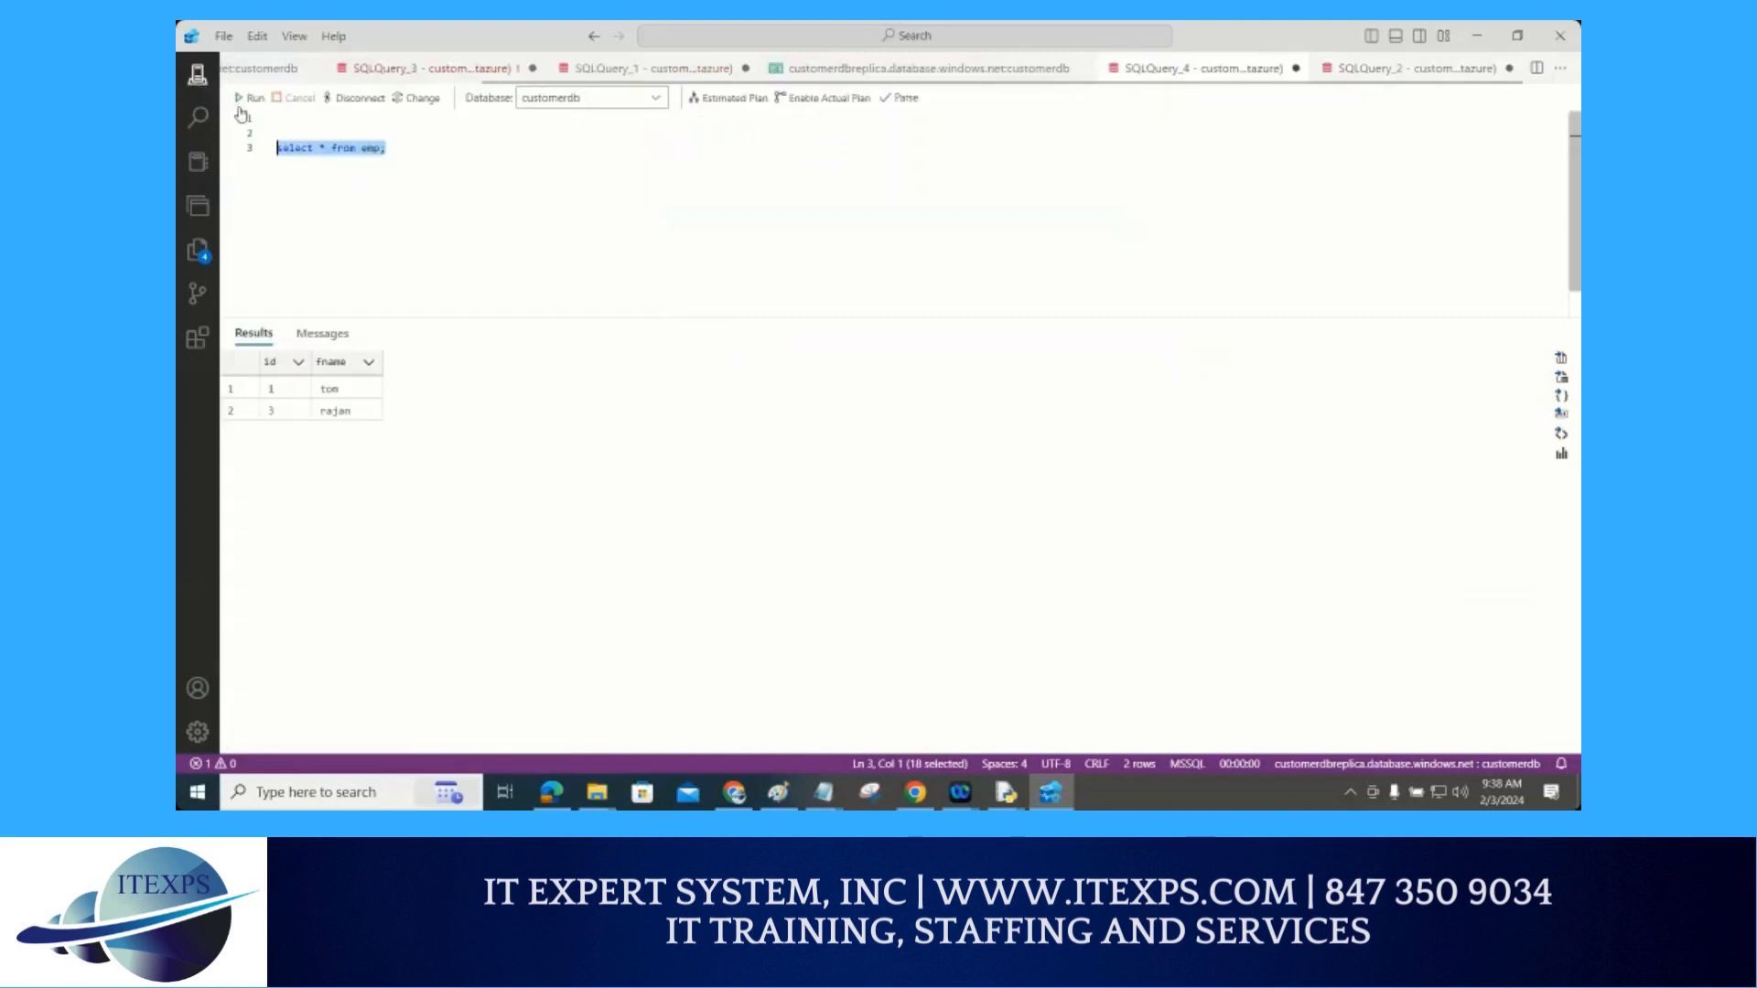
left_click(207, 86)
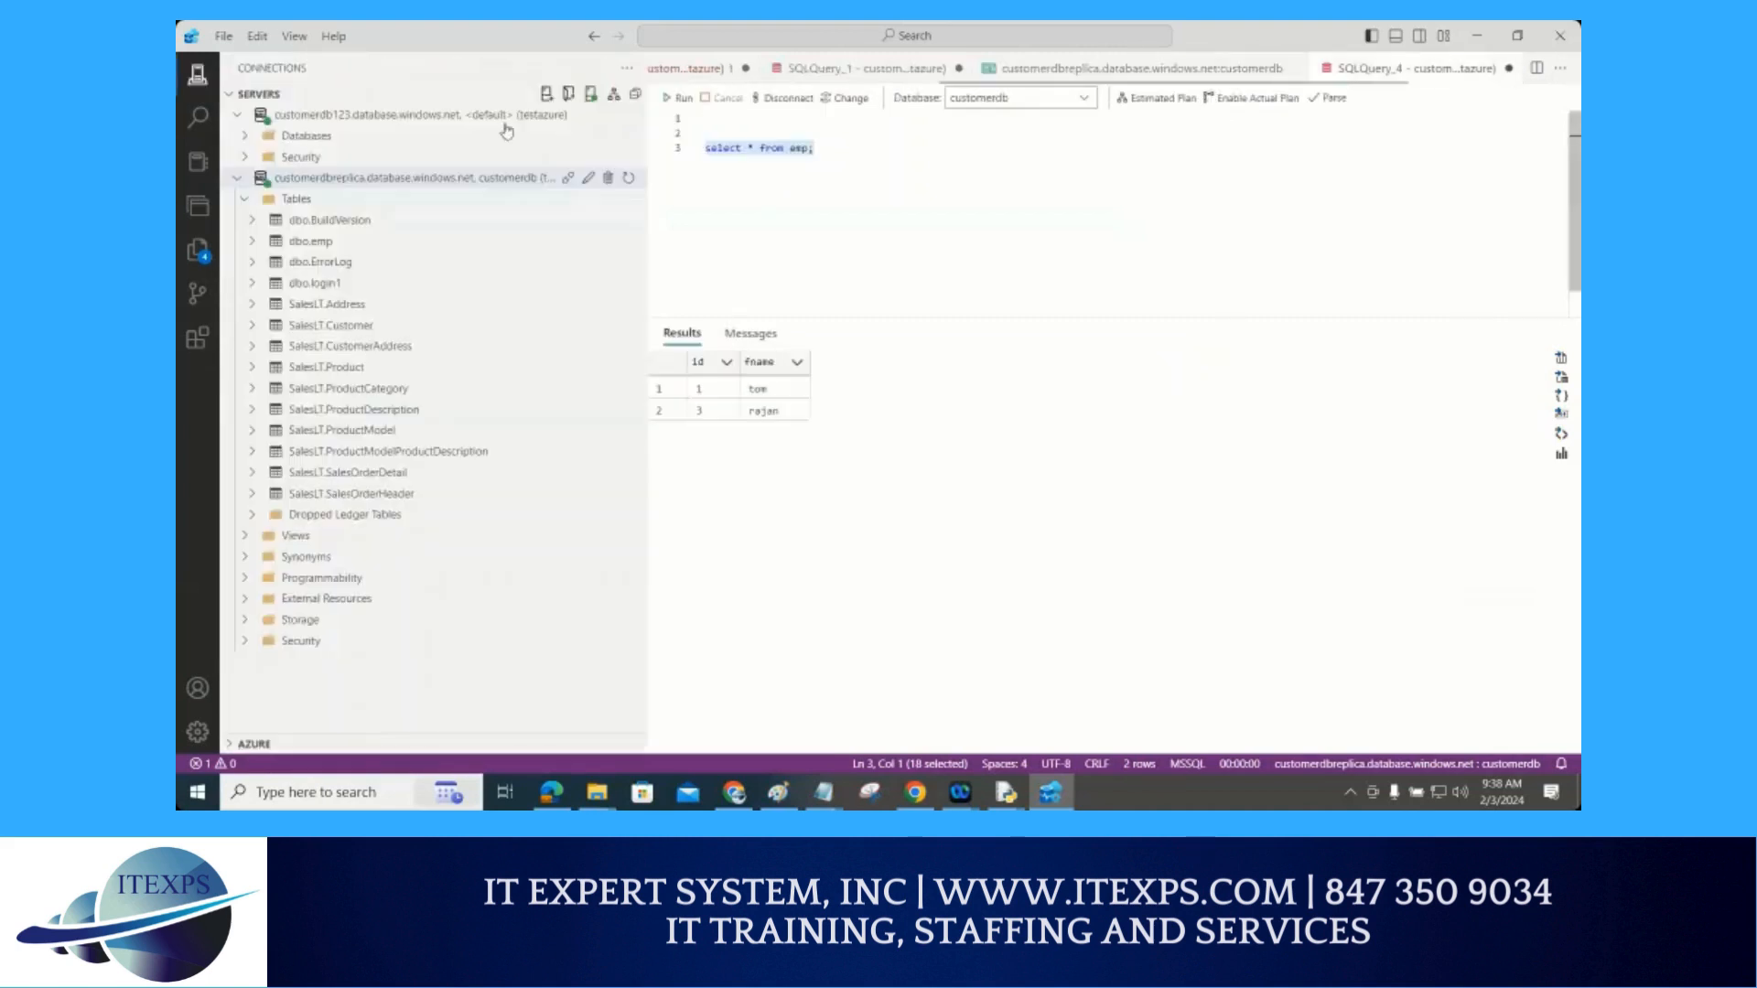
key("ctrl+1")
left_click(560, 96)
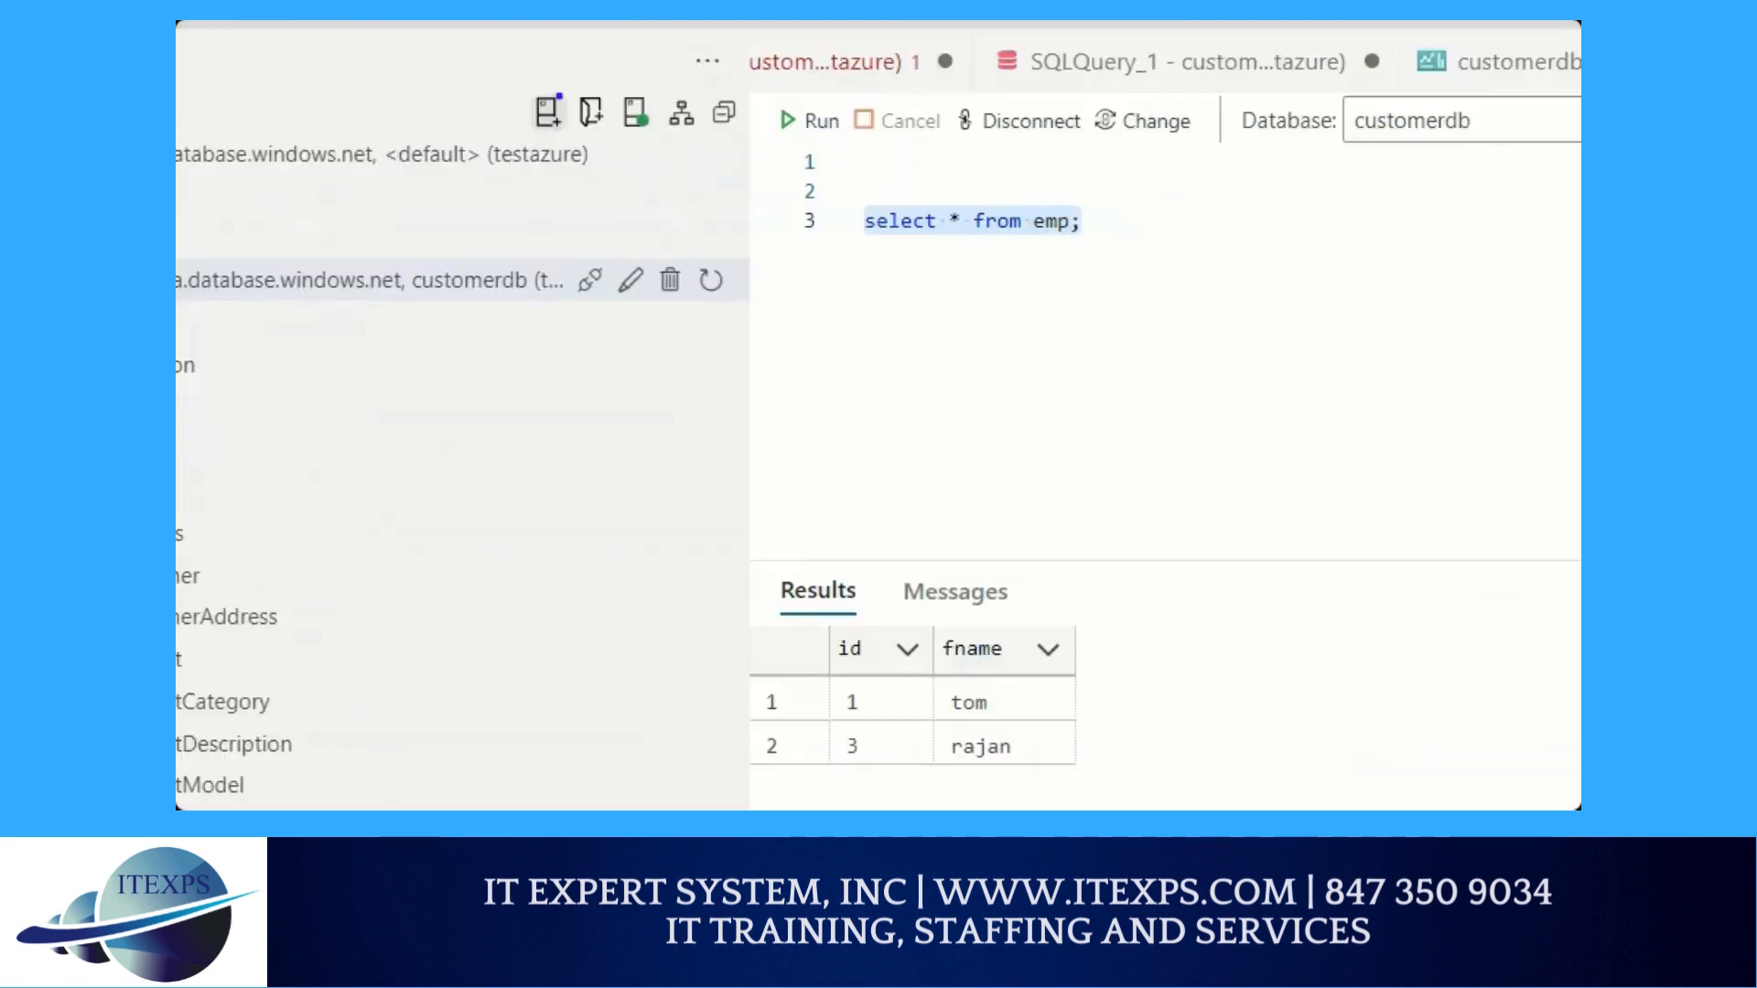
mouse_move(555, 85)
left_mouse_down()
mouse_move(559, 115)
mouse_move(525, 103)
mouse_move(519, 165)
mouse_move(549, 163)
left_mouse_up()
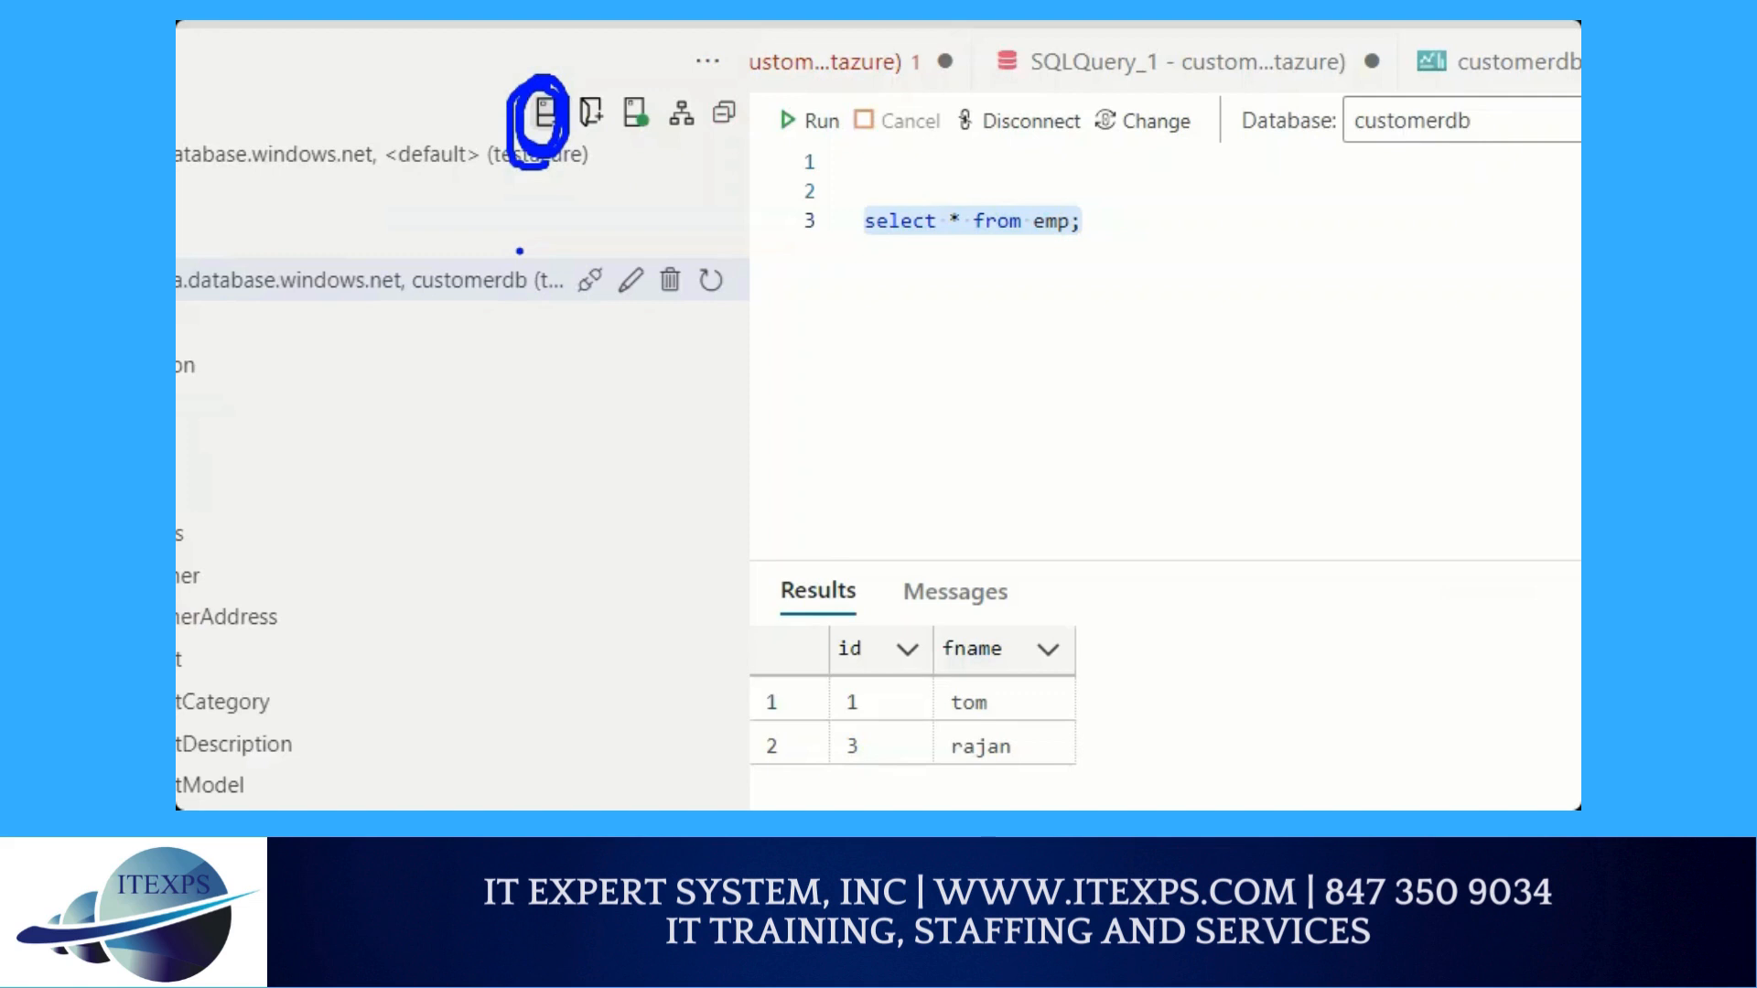
key("Escape")
Start a new connection and set its server to customerdbreplica.database.windows.net, copied from the replica's overview in the Azure portal
left_click(547, 94)
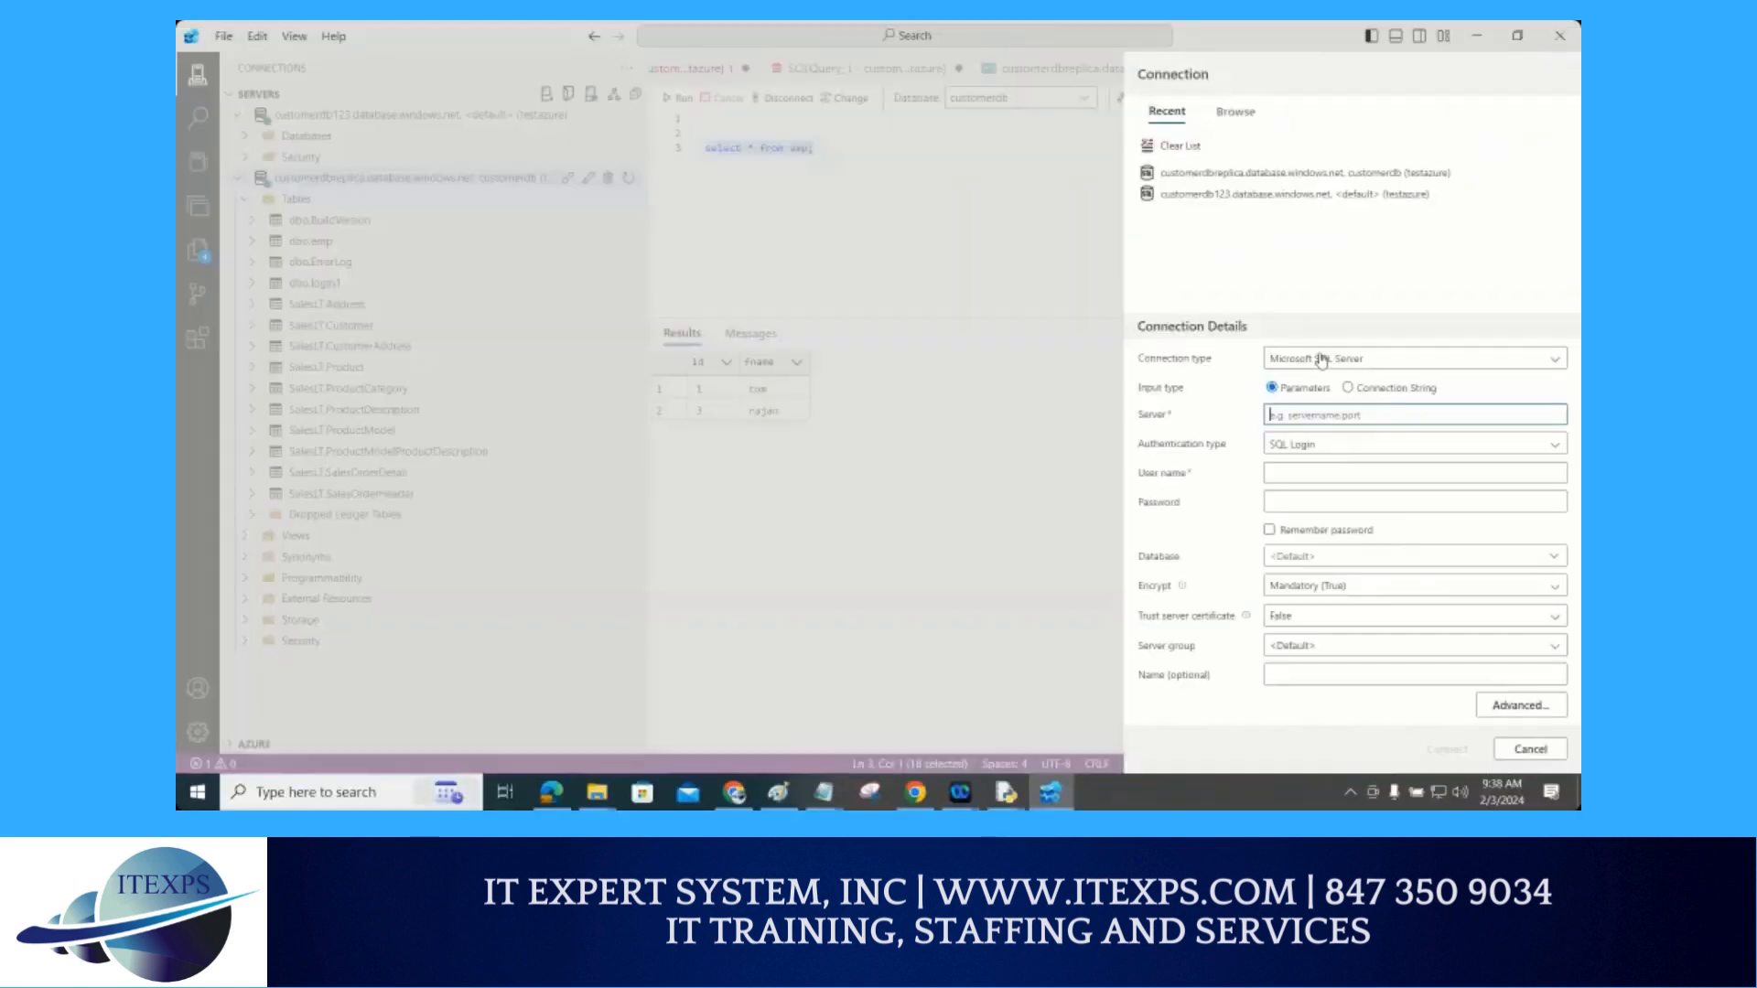
type("insert into emp values (3, 'rajan');")
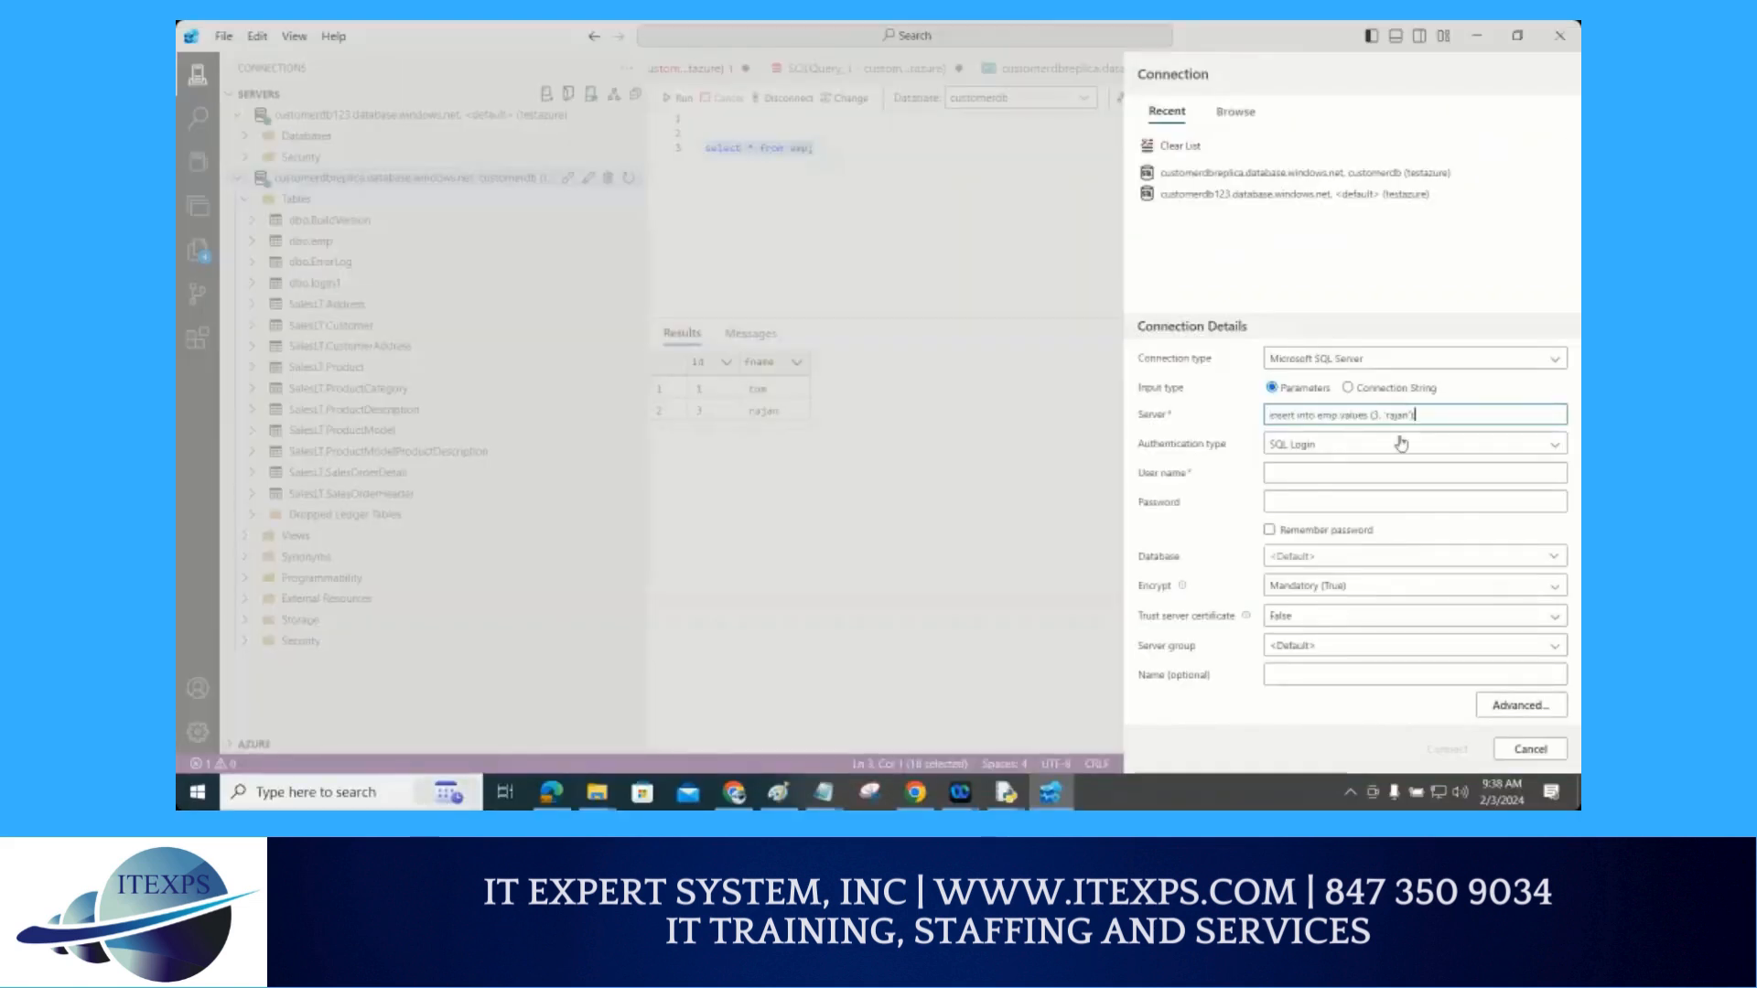
key("ctrl+a")
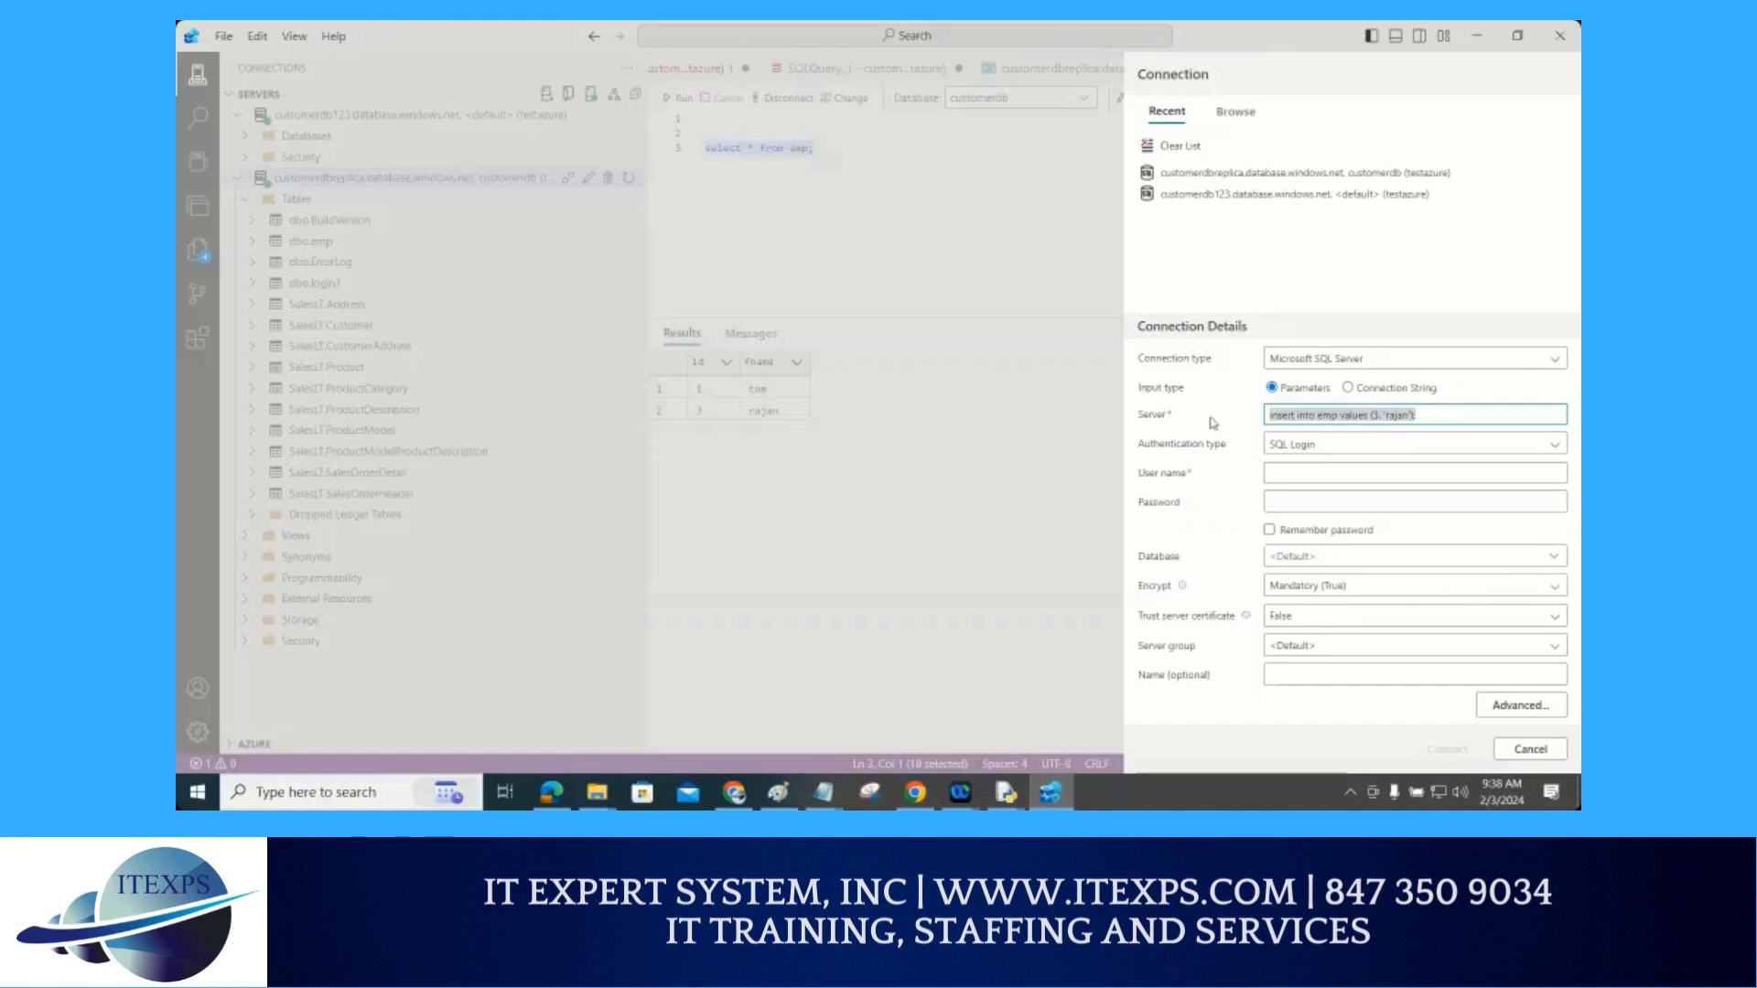
key("BackSpace")
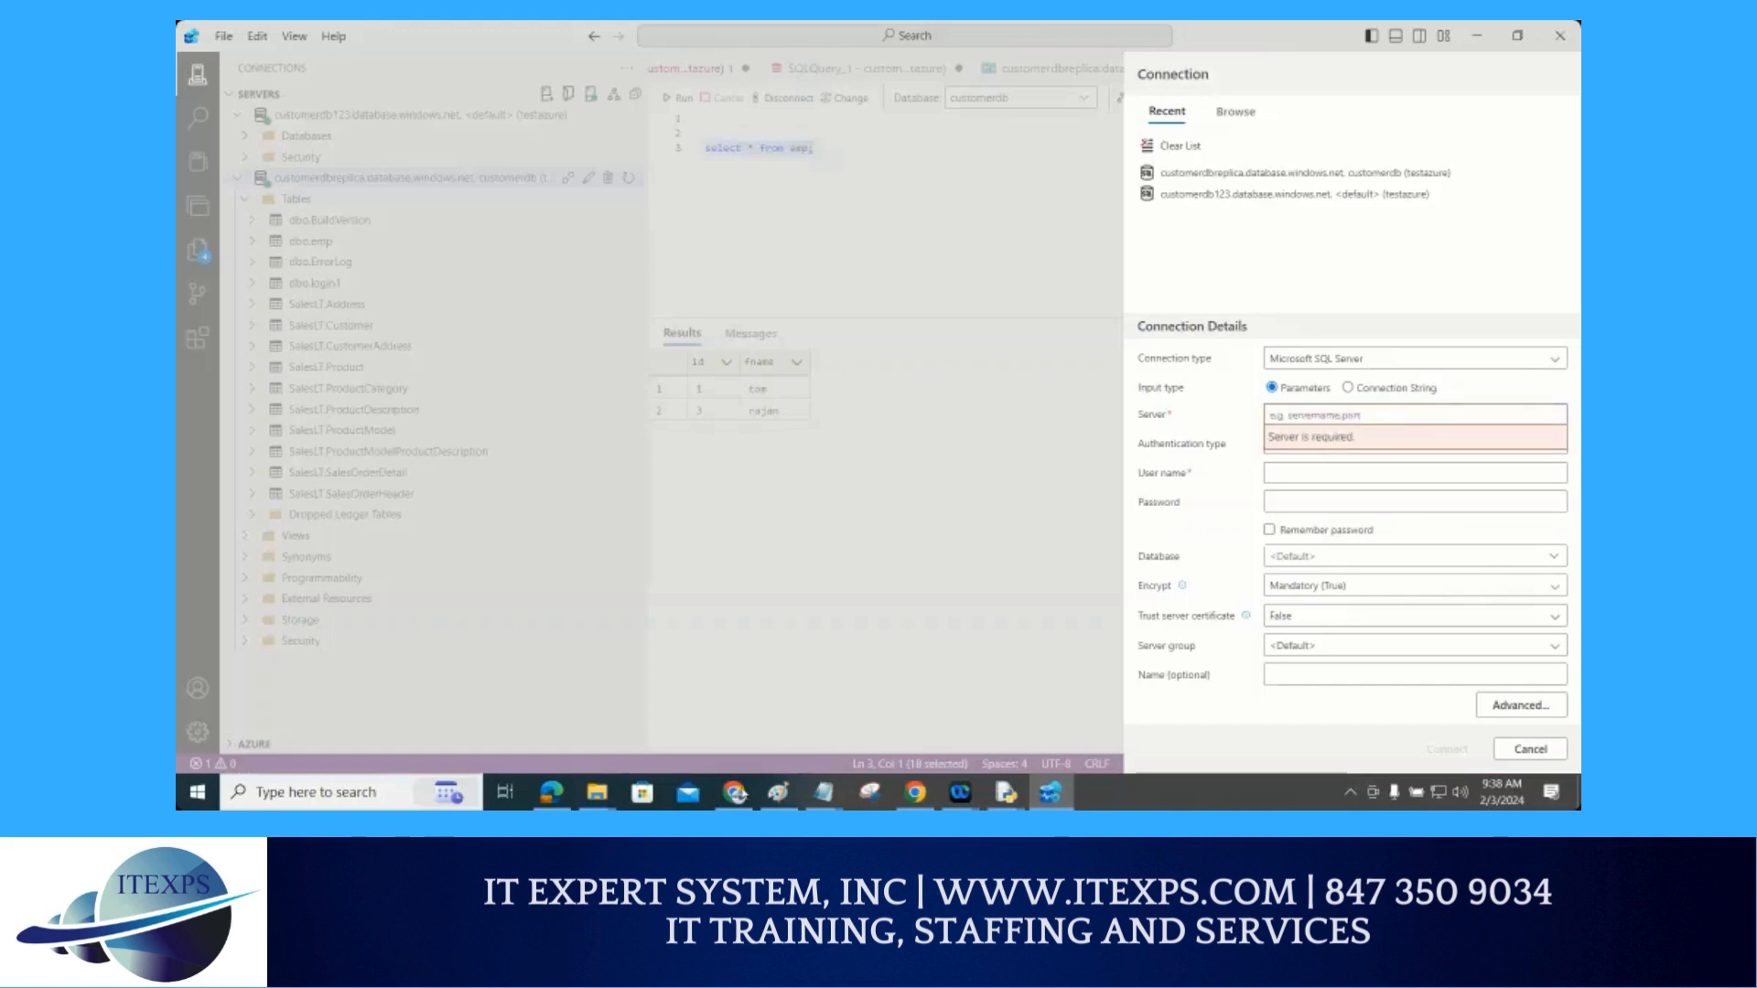
left_click(737, 793)
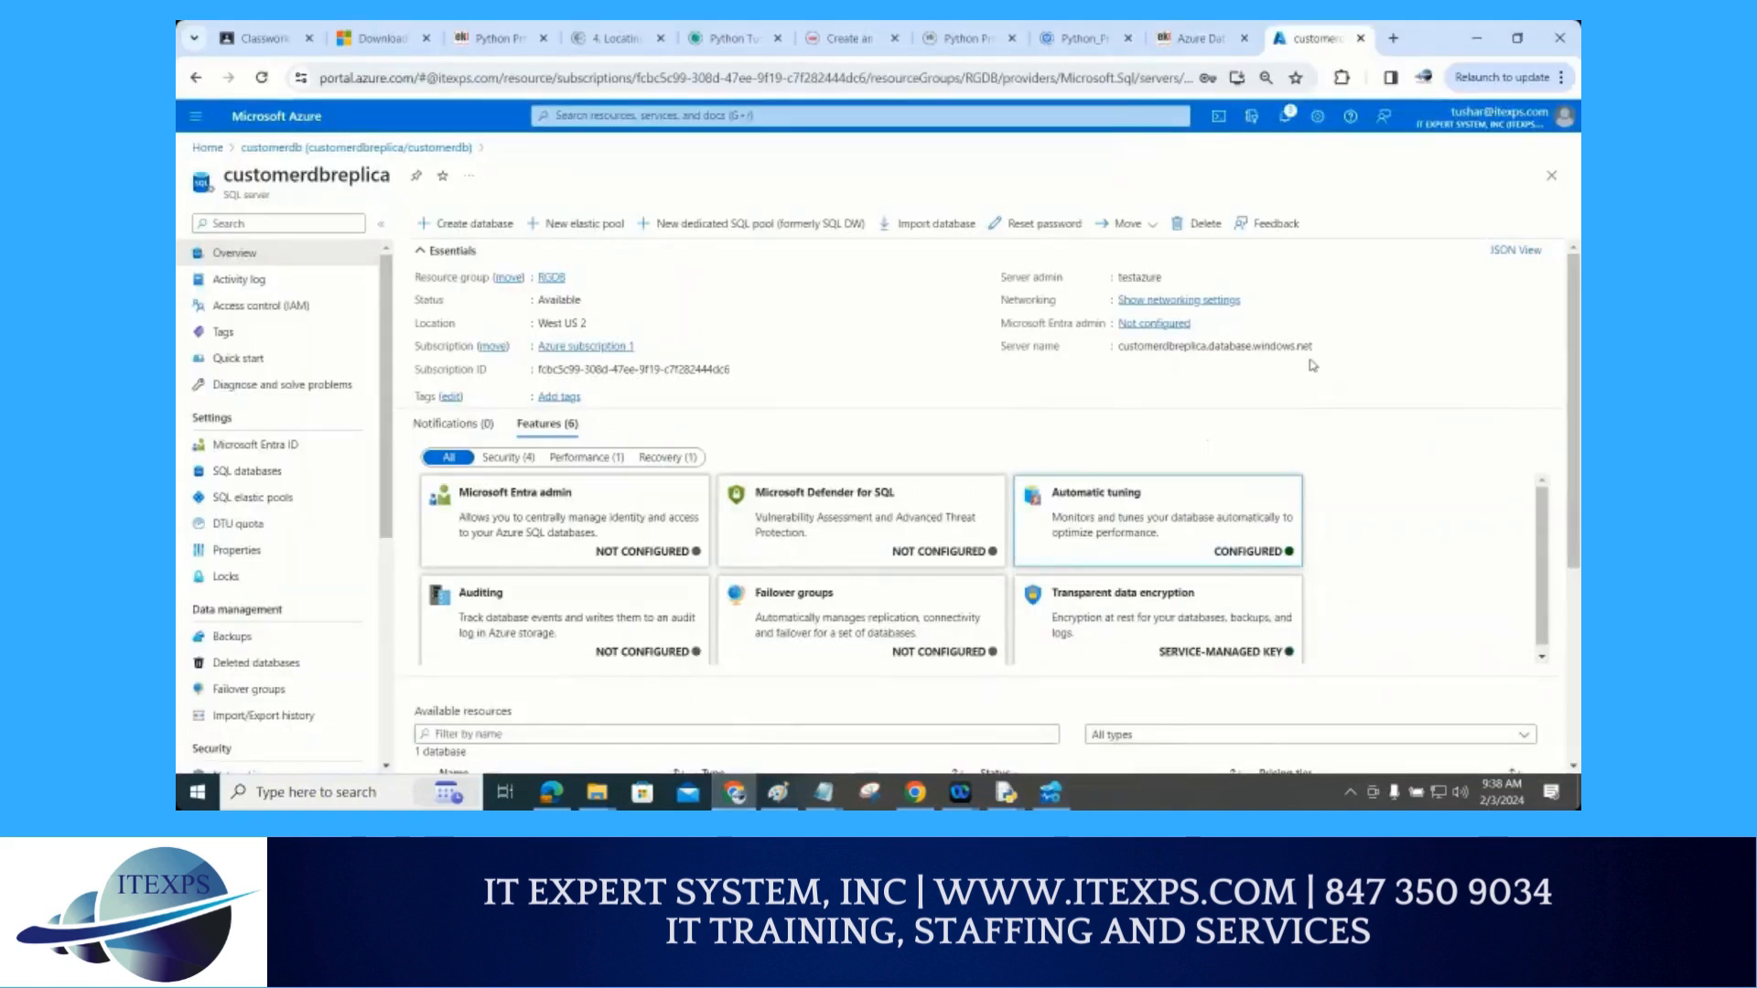
left_click(1321, 346)
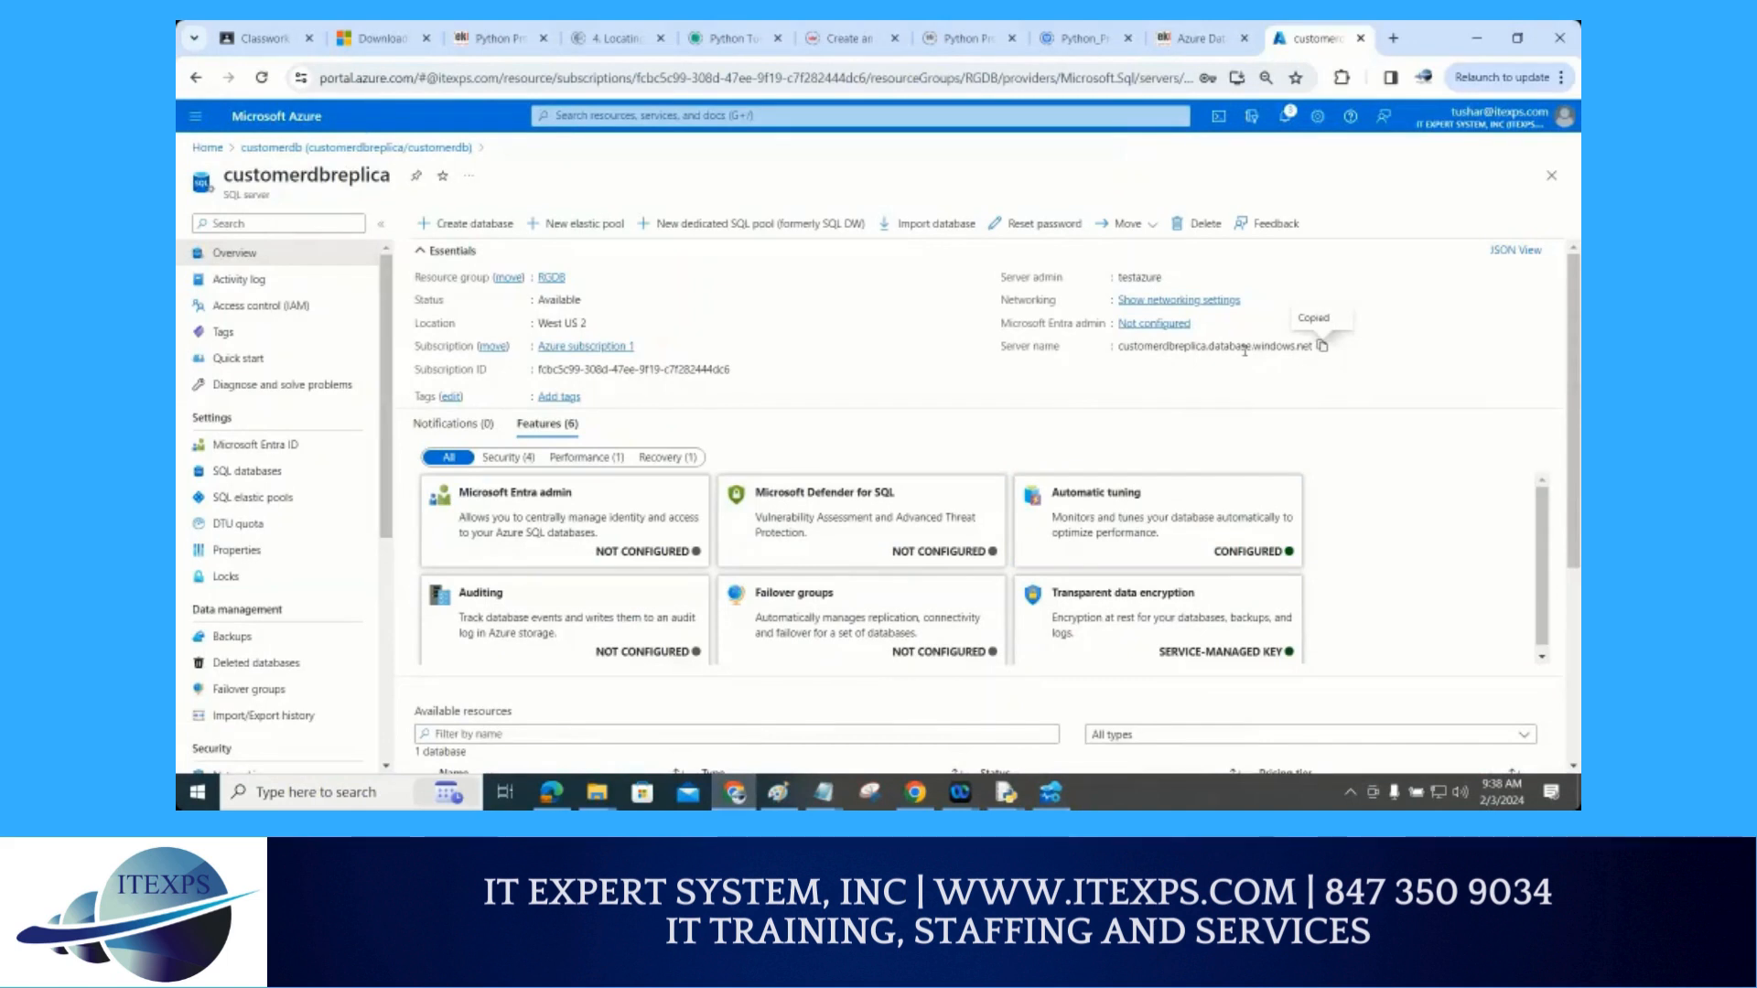
left_click(1050, 793)
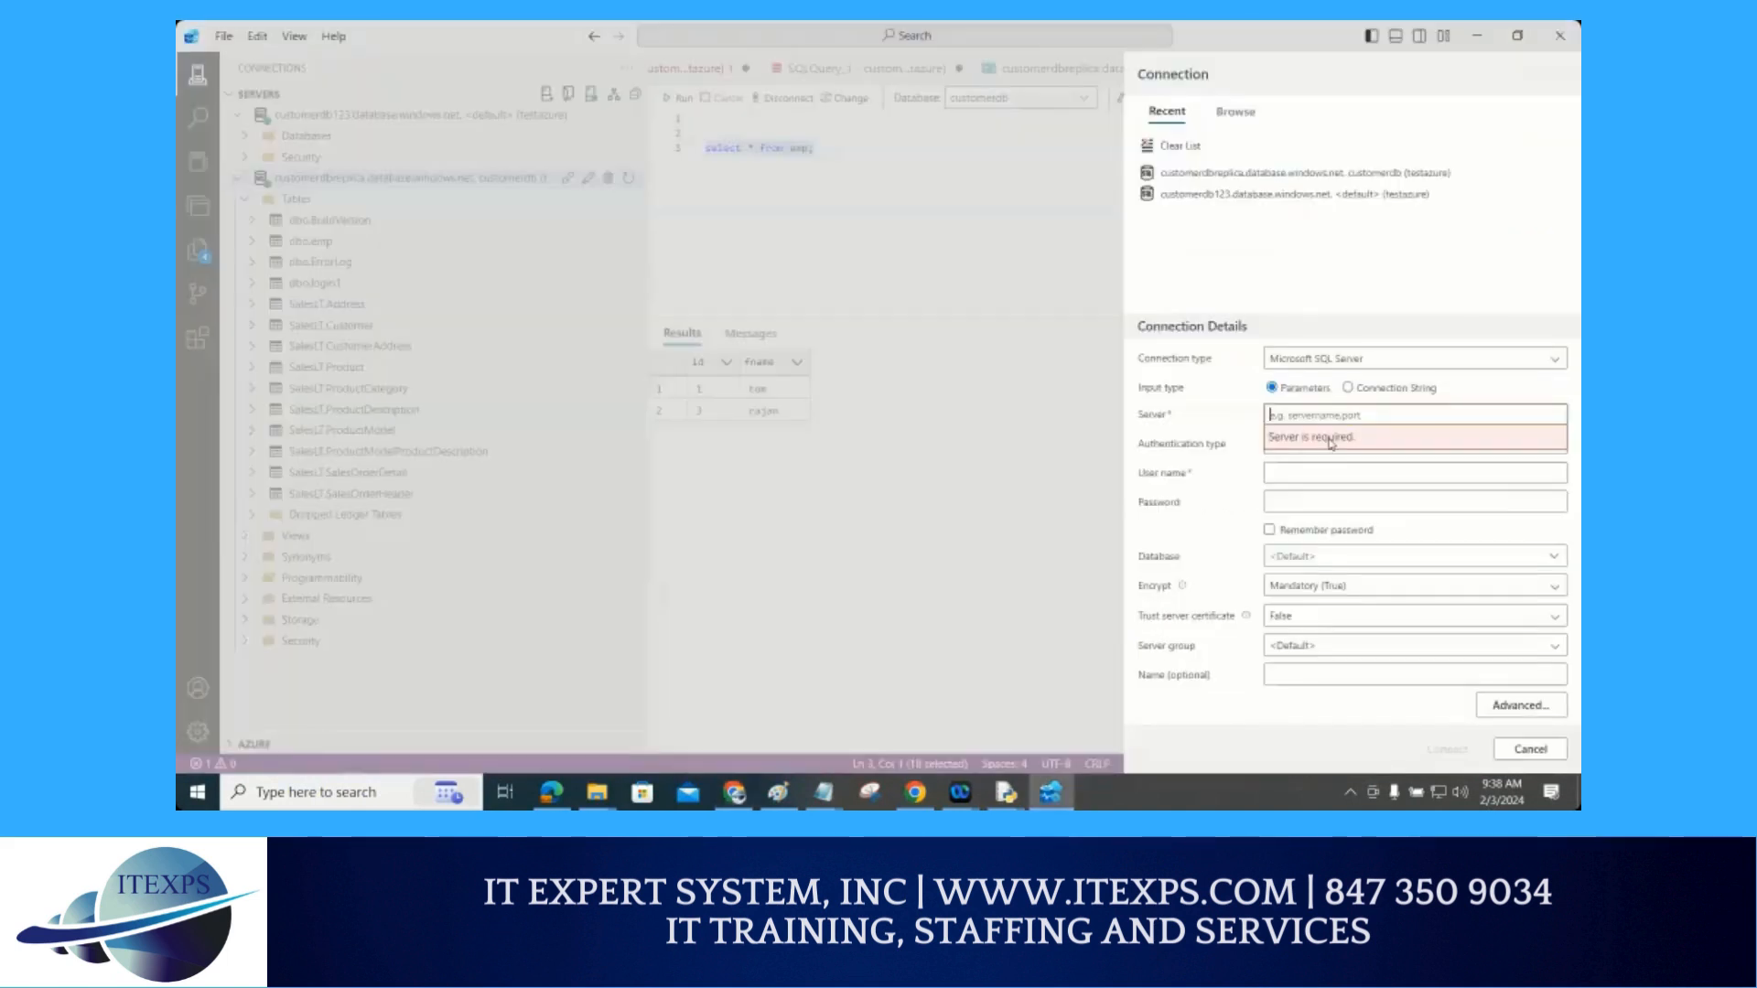
key("ctrl+v")
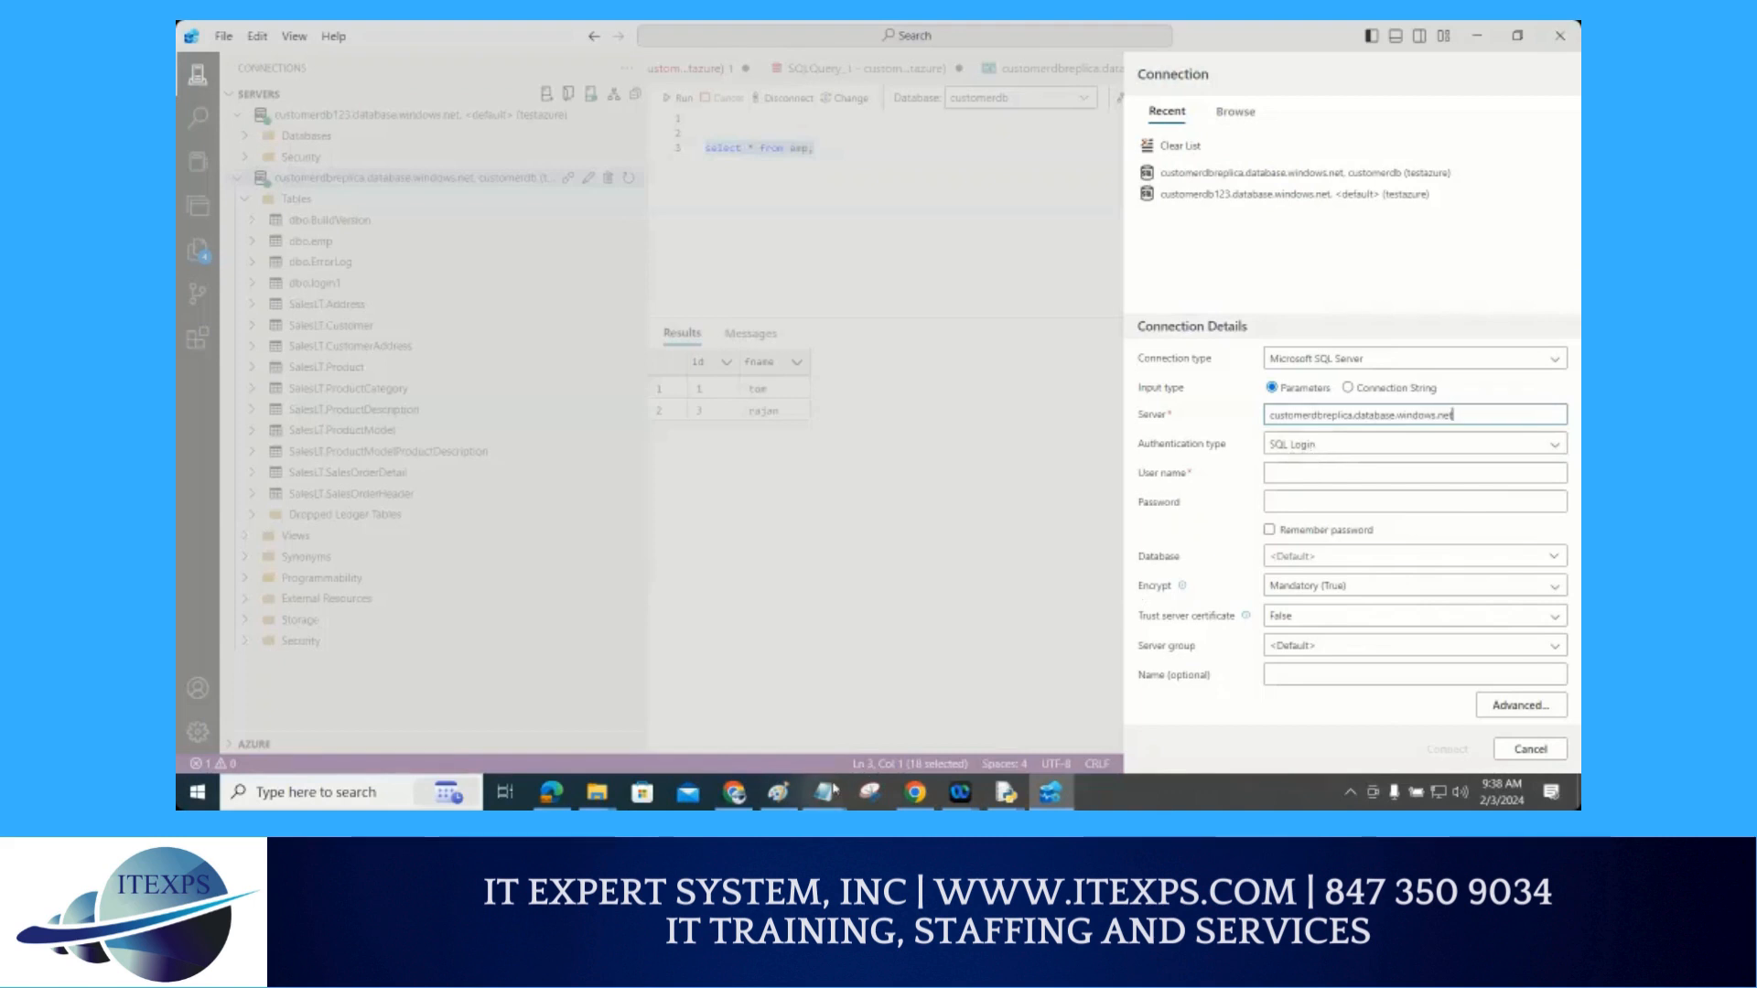
Check the login details noted in data.txt in Notepad and view the database choices for the new connection
mouse_move(835, 789)
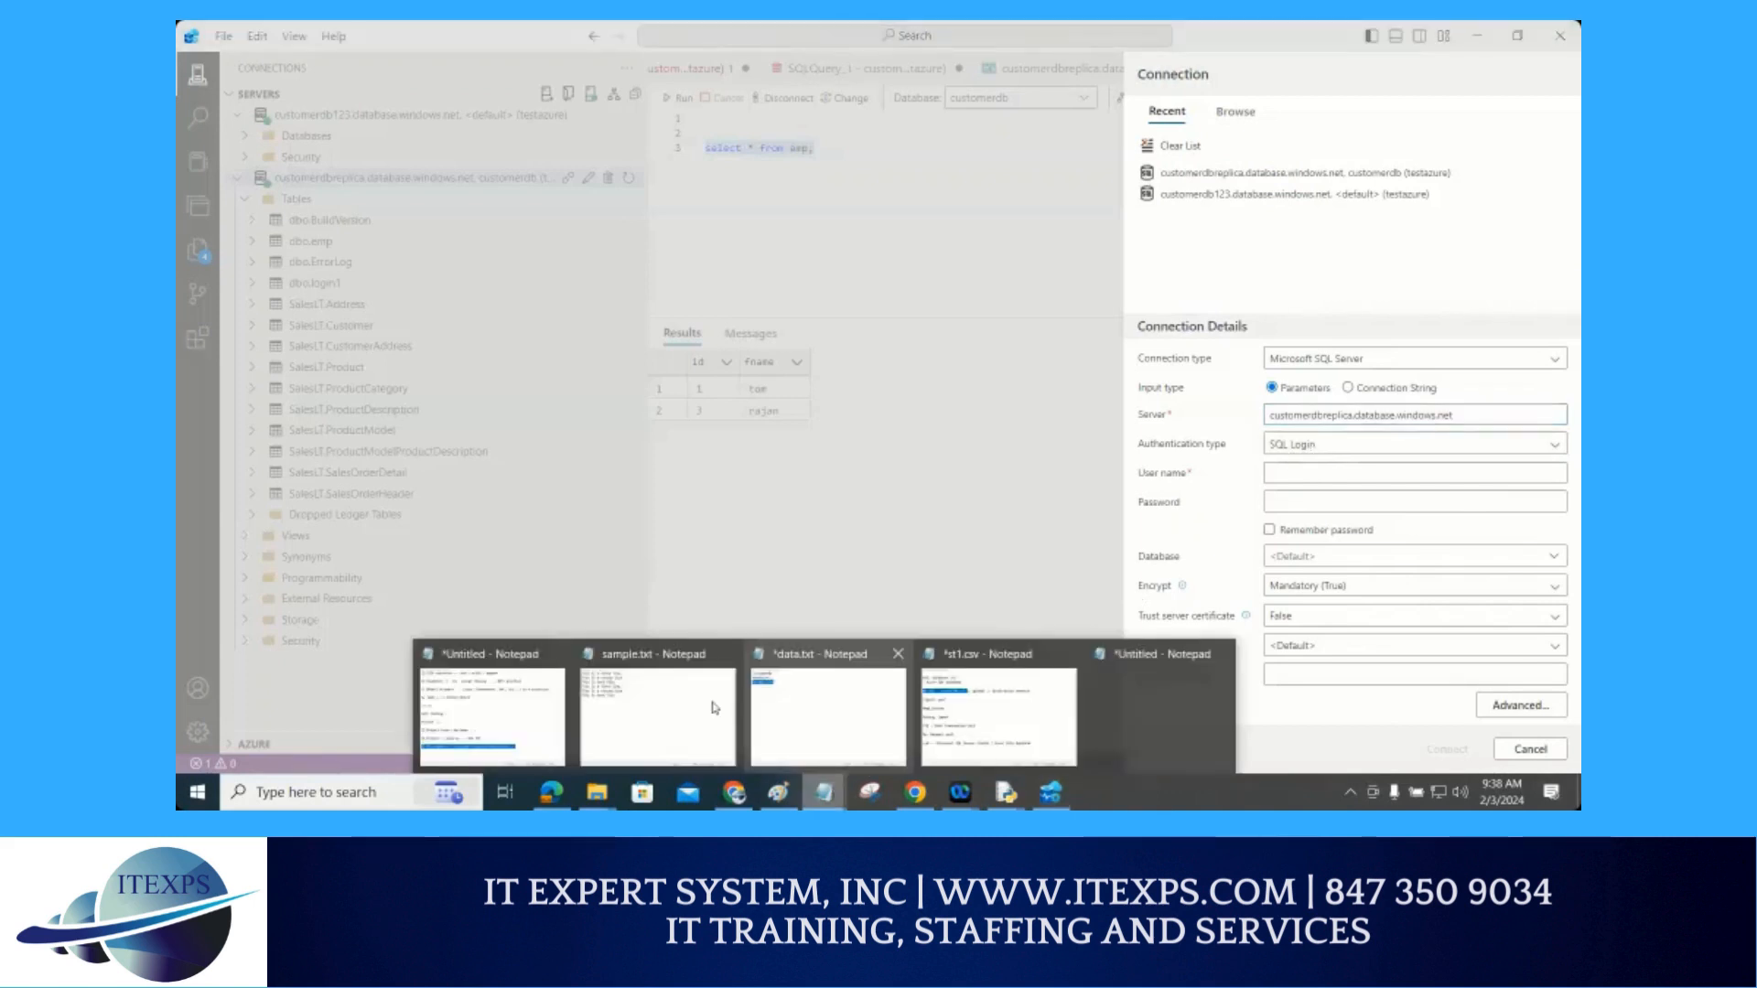
left_click(827, 716)
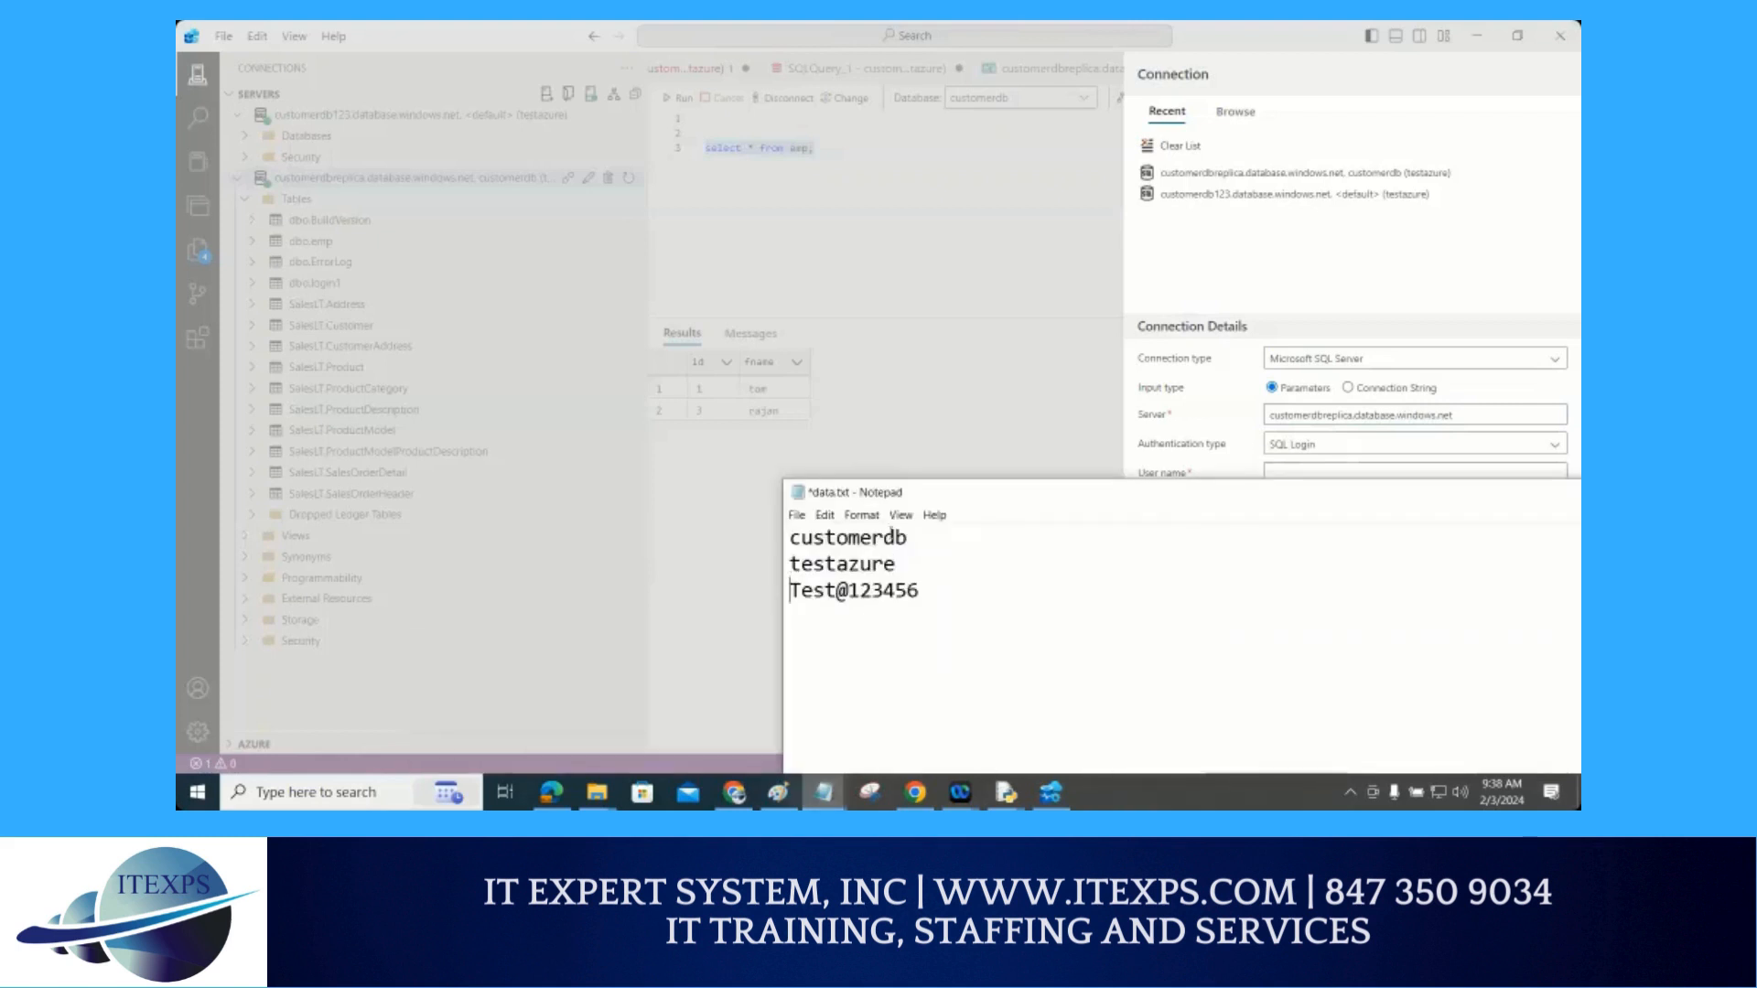
left_click(1198, 412)
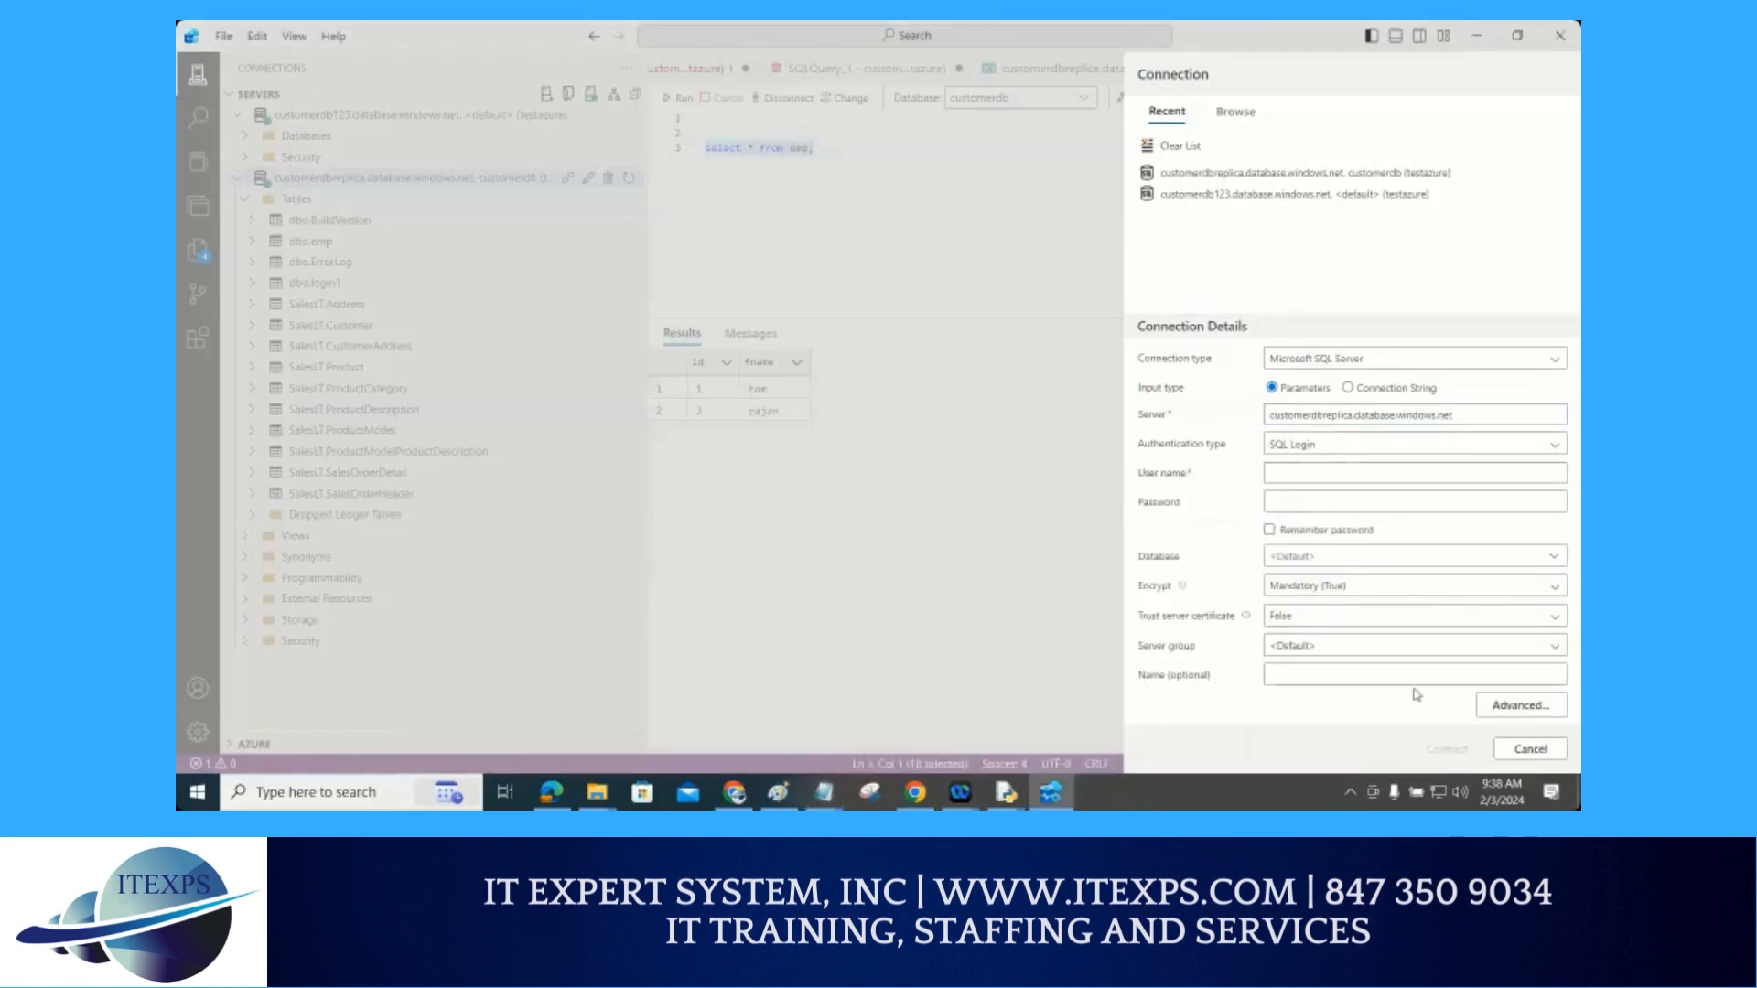
left_click(1318, 556)
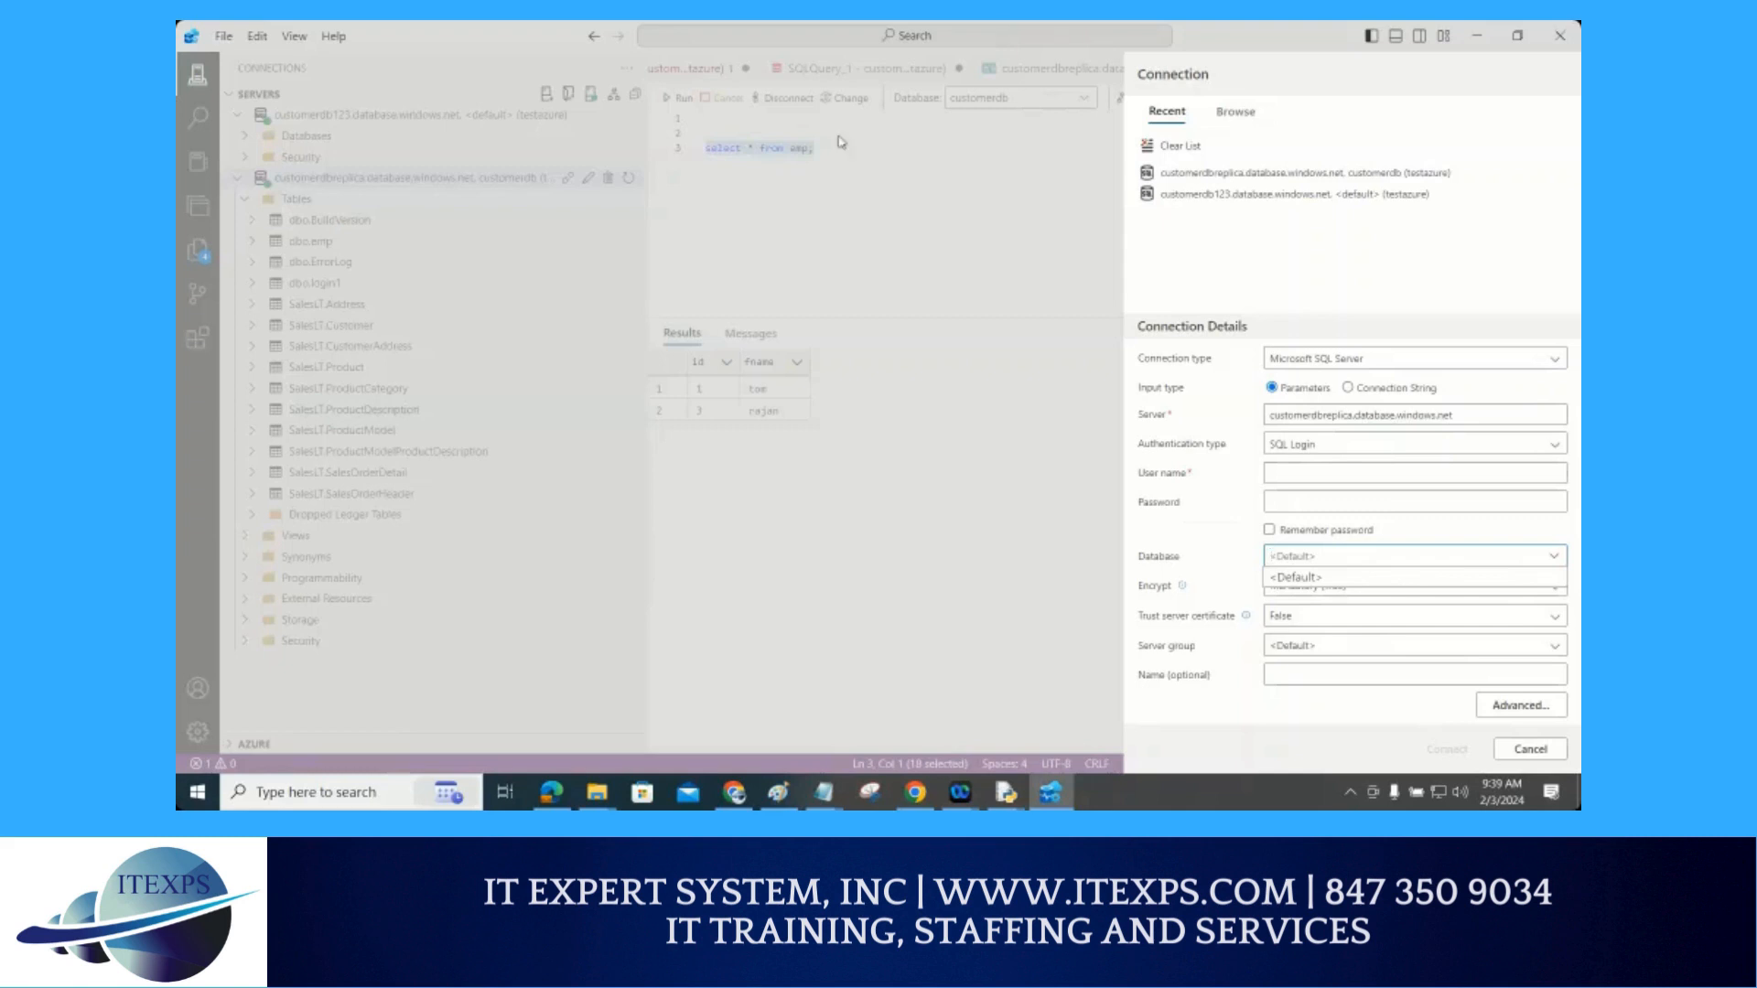
left_click(840, 246)
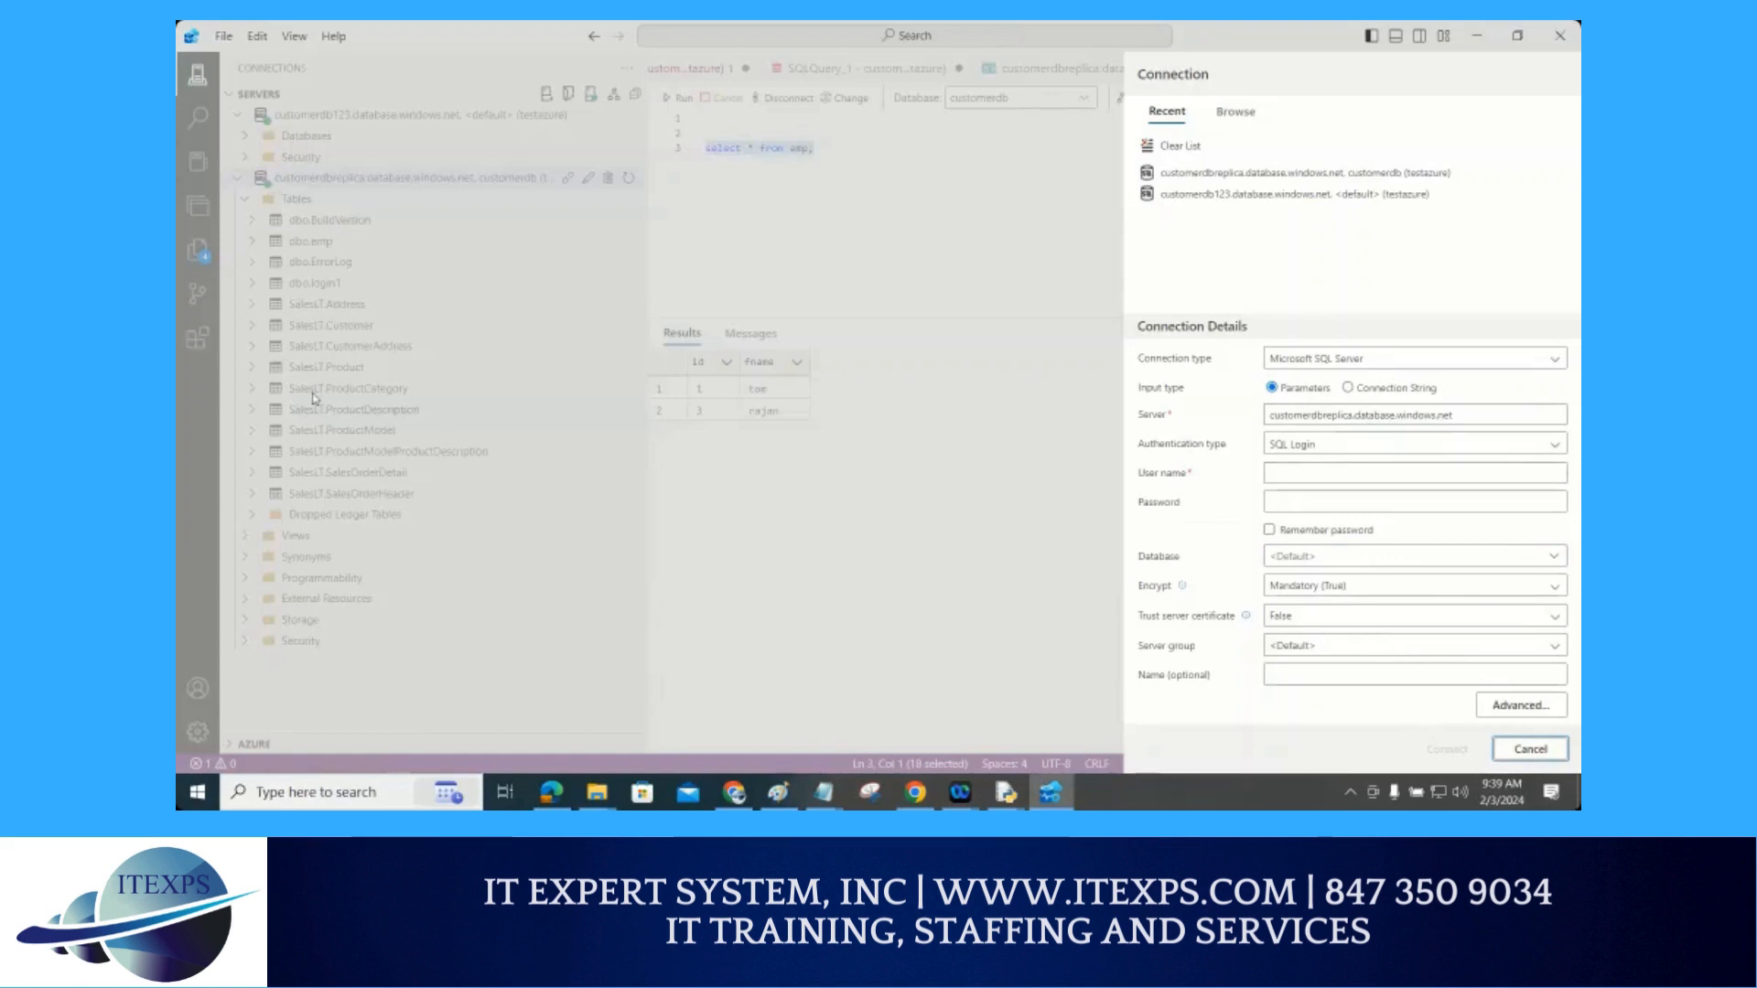
Zoom in and draw a box labelled P with an arrow pointing to a second box labelled S
left_click_drag(432, 272, 433, 382)
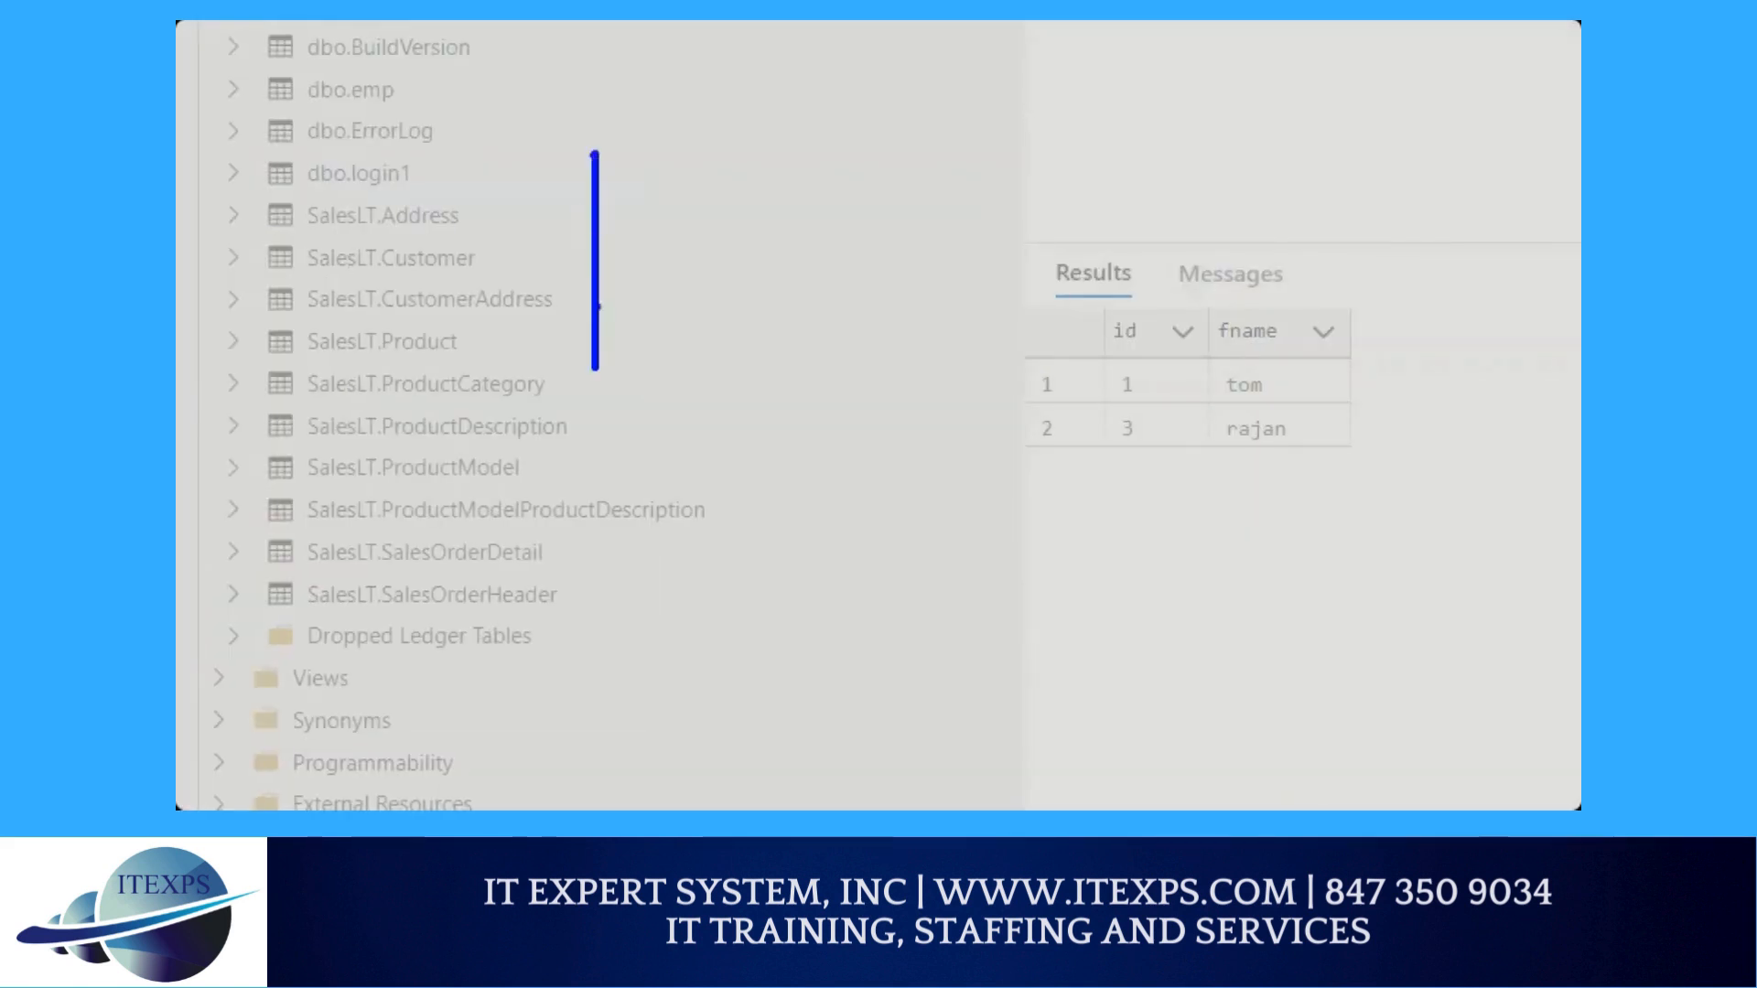
mouse_move(591, 143)
left_mouse_down()
mouse_move(738, 142)
mouse_move(832, 294)
mouse_move(693, 372)
mouse_move(623, 387)
left_mouse_up()
left_click_drag(703, 210, 703, 293)
mouse_move(681, 225)
left_mouse_down()
mouse_move(1068, 243)
mouse_move(1032, 267)
left_mouse_up()
mouse_move(1063, 137)
left_mouse_down()
mouse_move(1074, 317)
mouse_move(1293, 370)
mouse_move(1252, 93)
mouse_move(1089, 112)
left_mouse_up()
left_click_drag(1140, 191, 1118, 248)
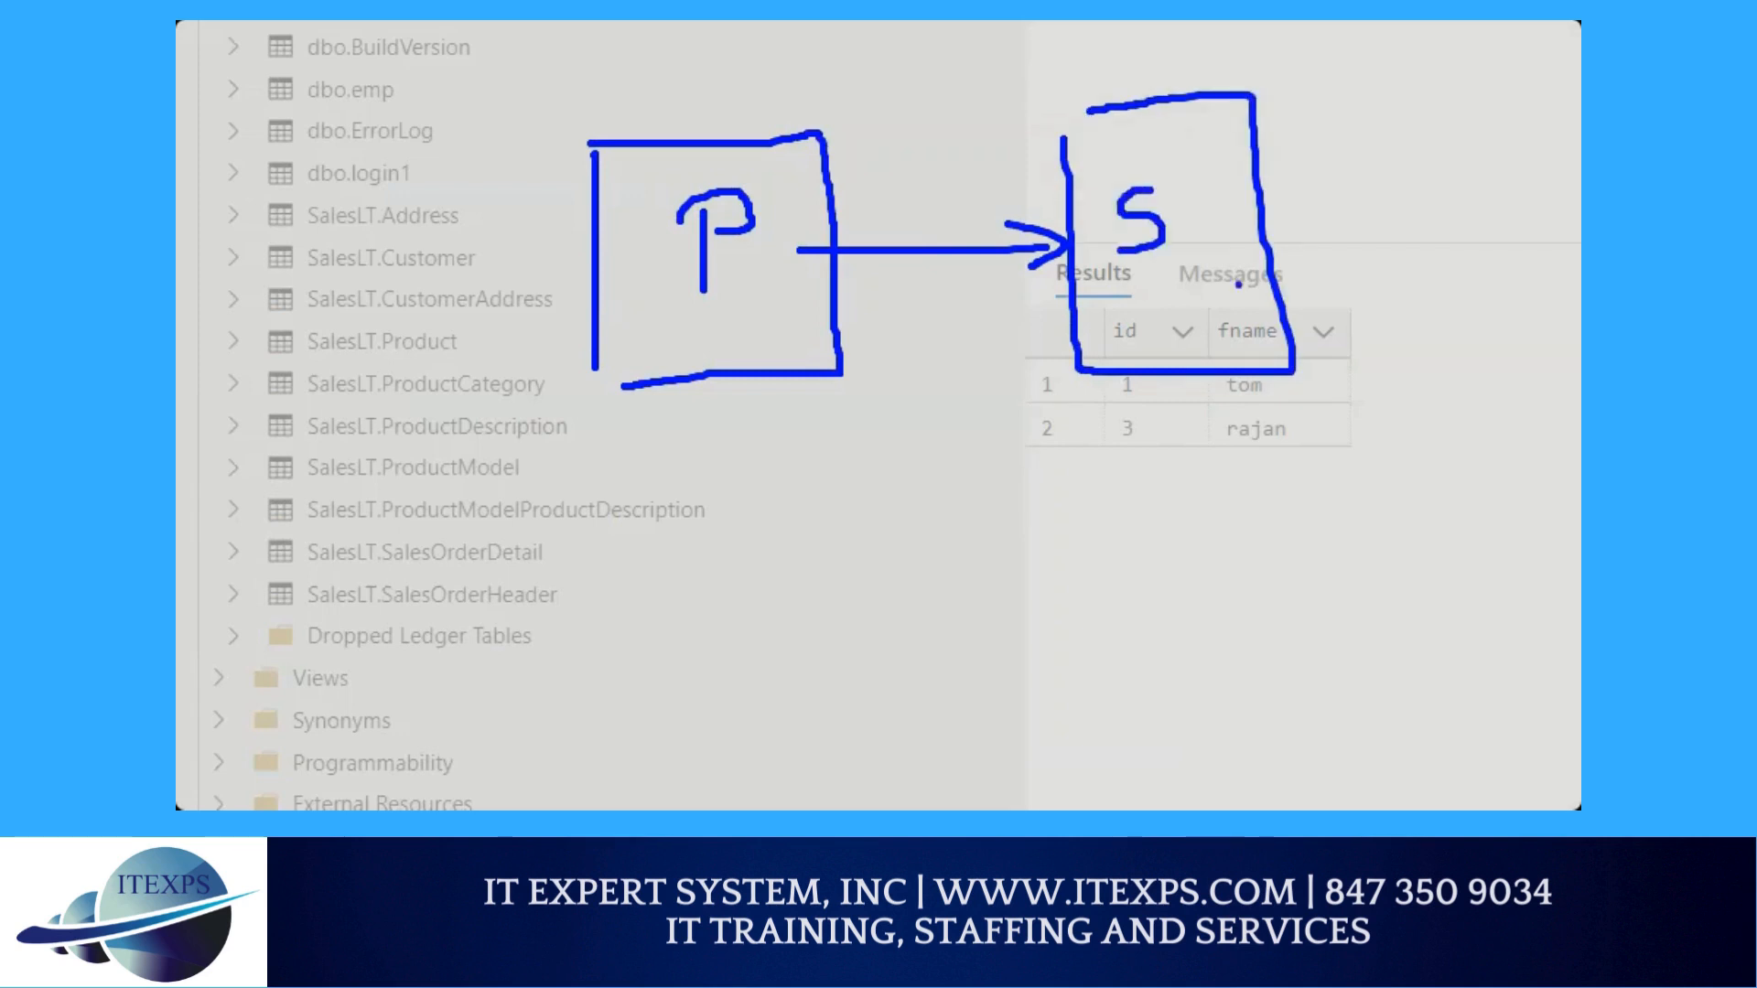
Draw an insert arrow into the P box with an emp label, add a downward arrowhead in the S box, and leave drawing mode
left_click_drag(682, 421, 687, 421)
mouse_move(682, 505)
left_mouse_down()
mouse_move(660, 330)
mouse_move(702, 352)
left_mouse_up()
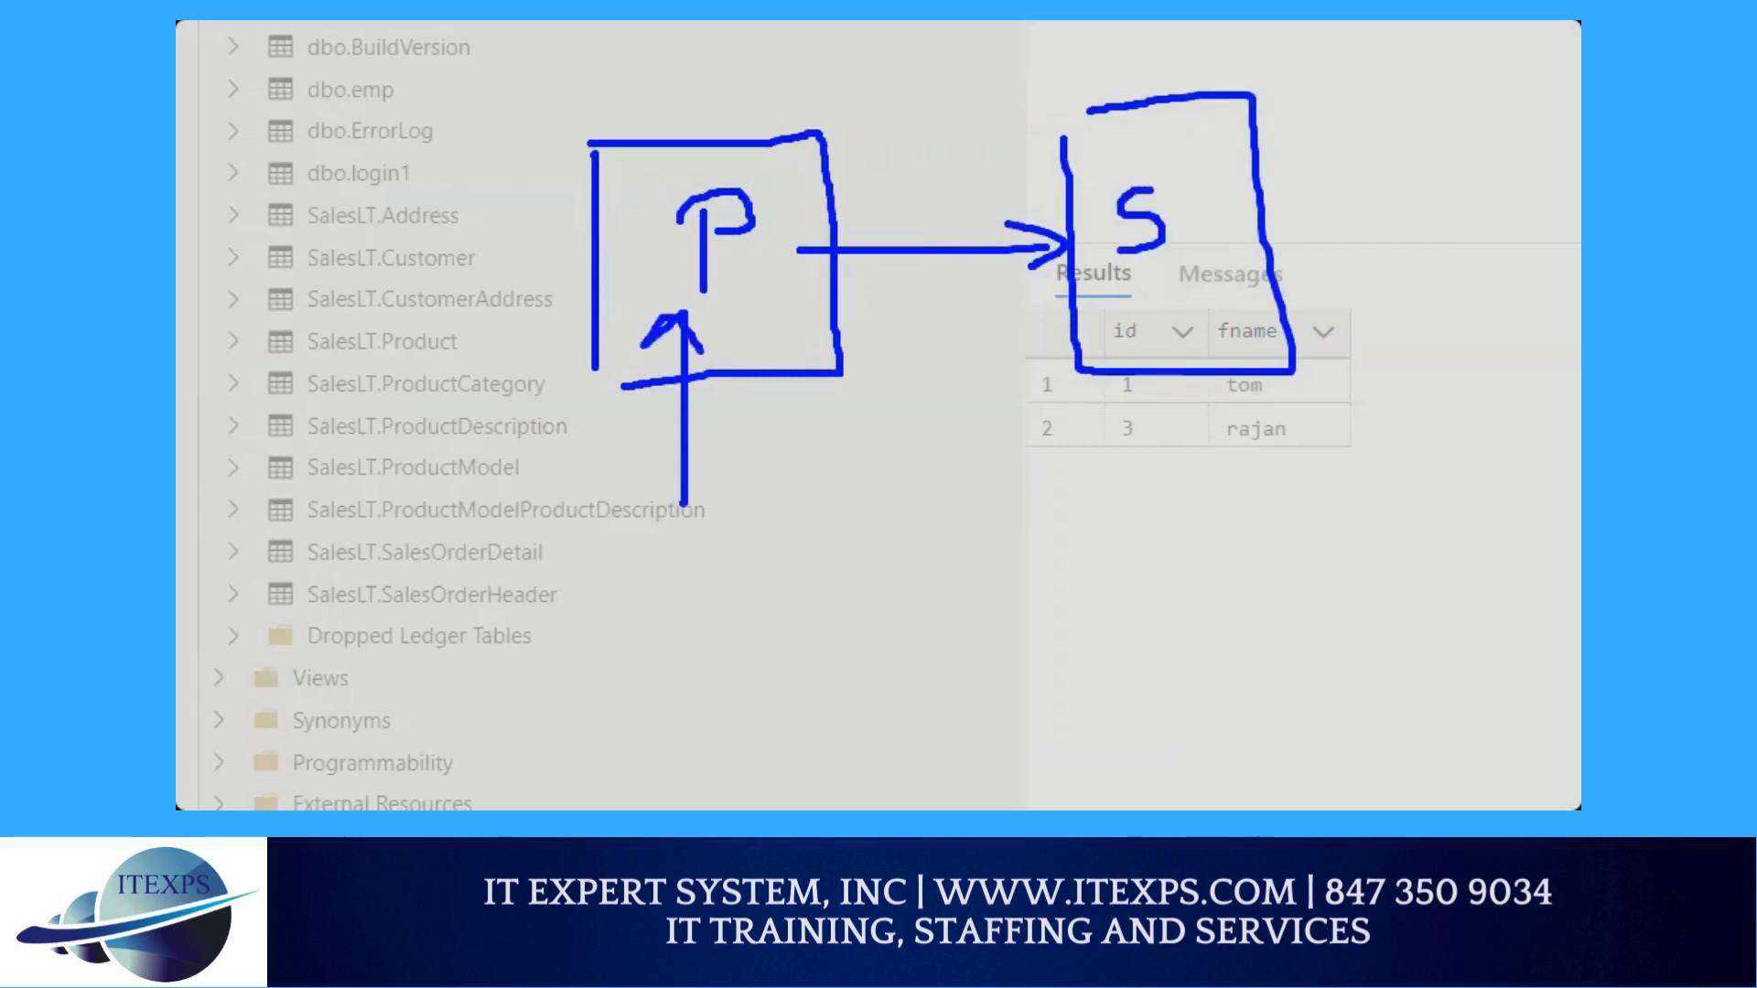
mouse_move(720, 494)
left_mouse_down()
mouse_move(757, 474)
mouse_move(743, 540)
mouse_move(759, 544)
mouse_move(921, 523)
left_mouse_up()
mouse_move(766, 395)
left_mouse_down()
mouse_move(783, 382)
mouse_move(880, 471)
left_mouse_up()
left_click_drag(879, 400, 893, 414)
left_click_drag(713, 342, 807, 333)
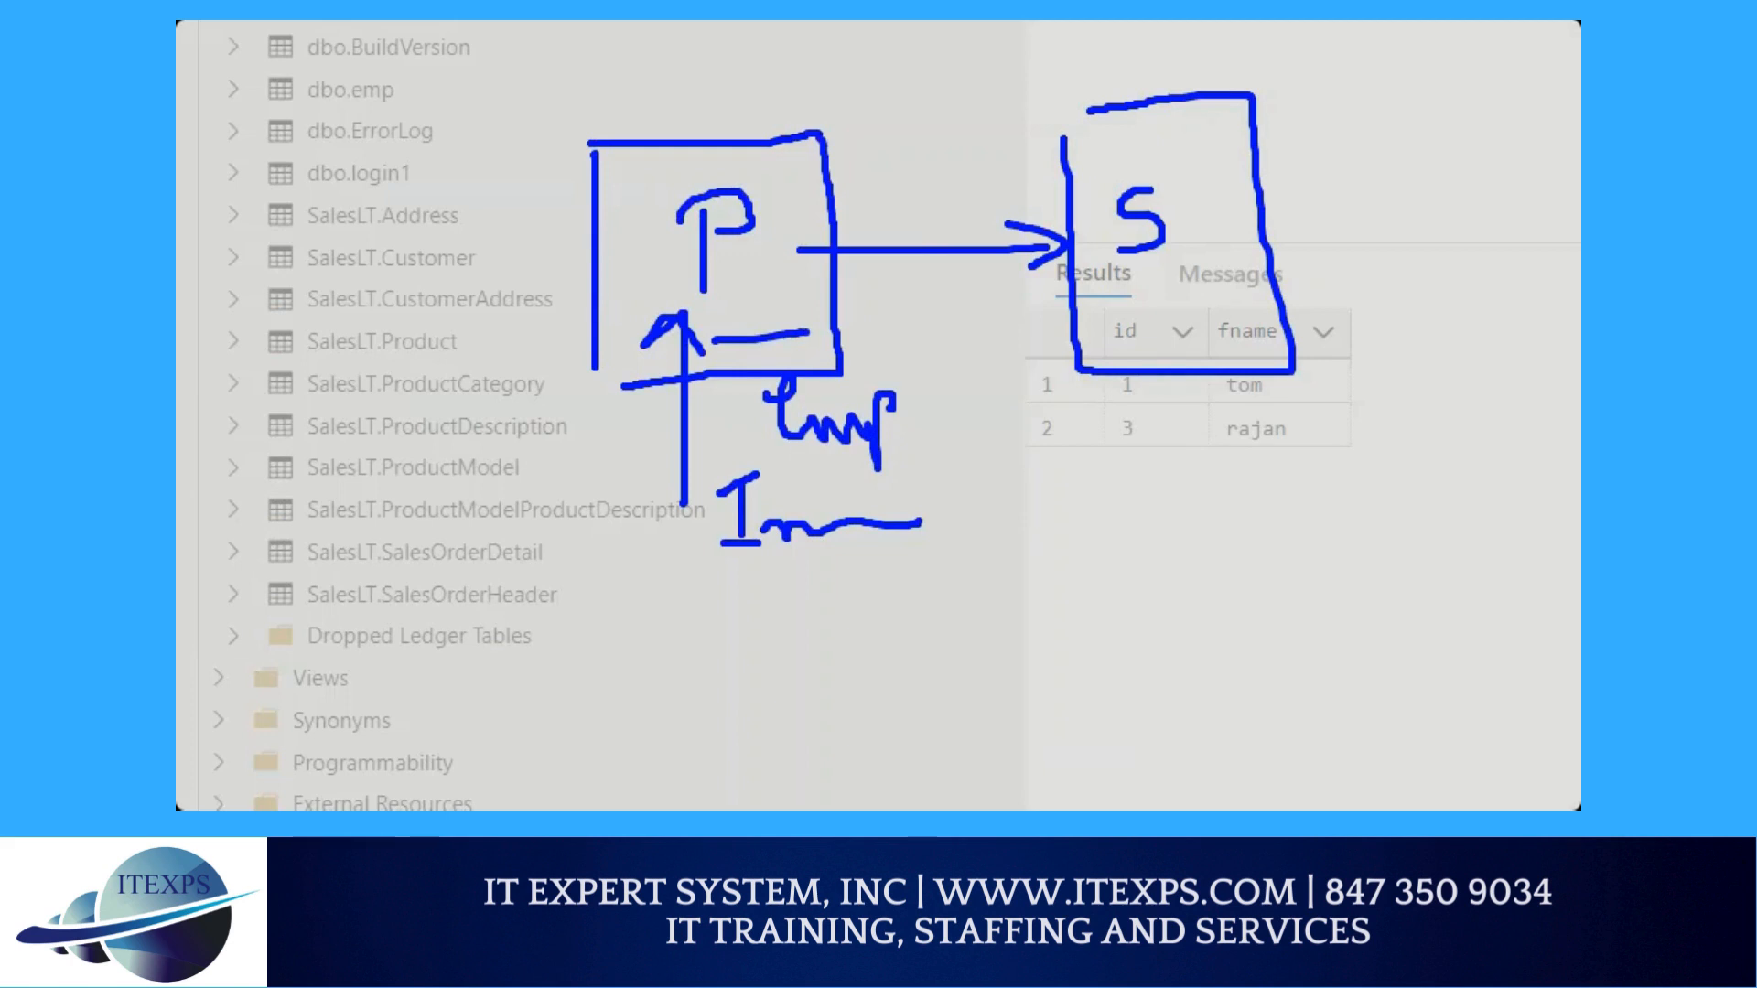
mouse_move(1156, 314)
left_mouse_down()
mouse_move(1186, 356)
mouse_move(1235, 317)
left_mouse_up()
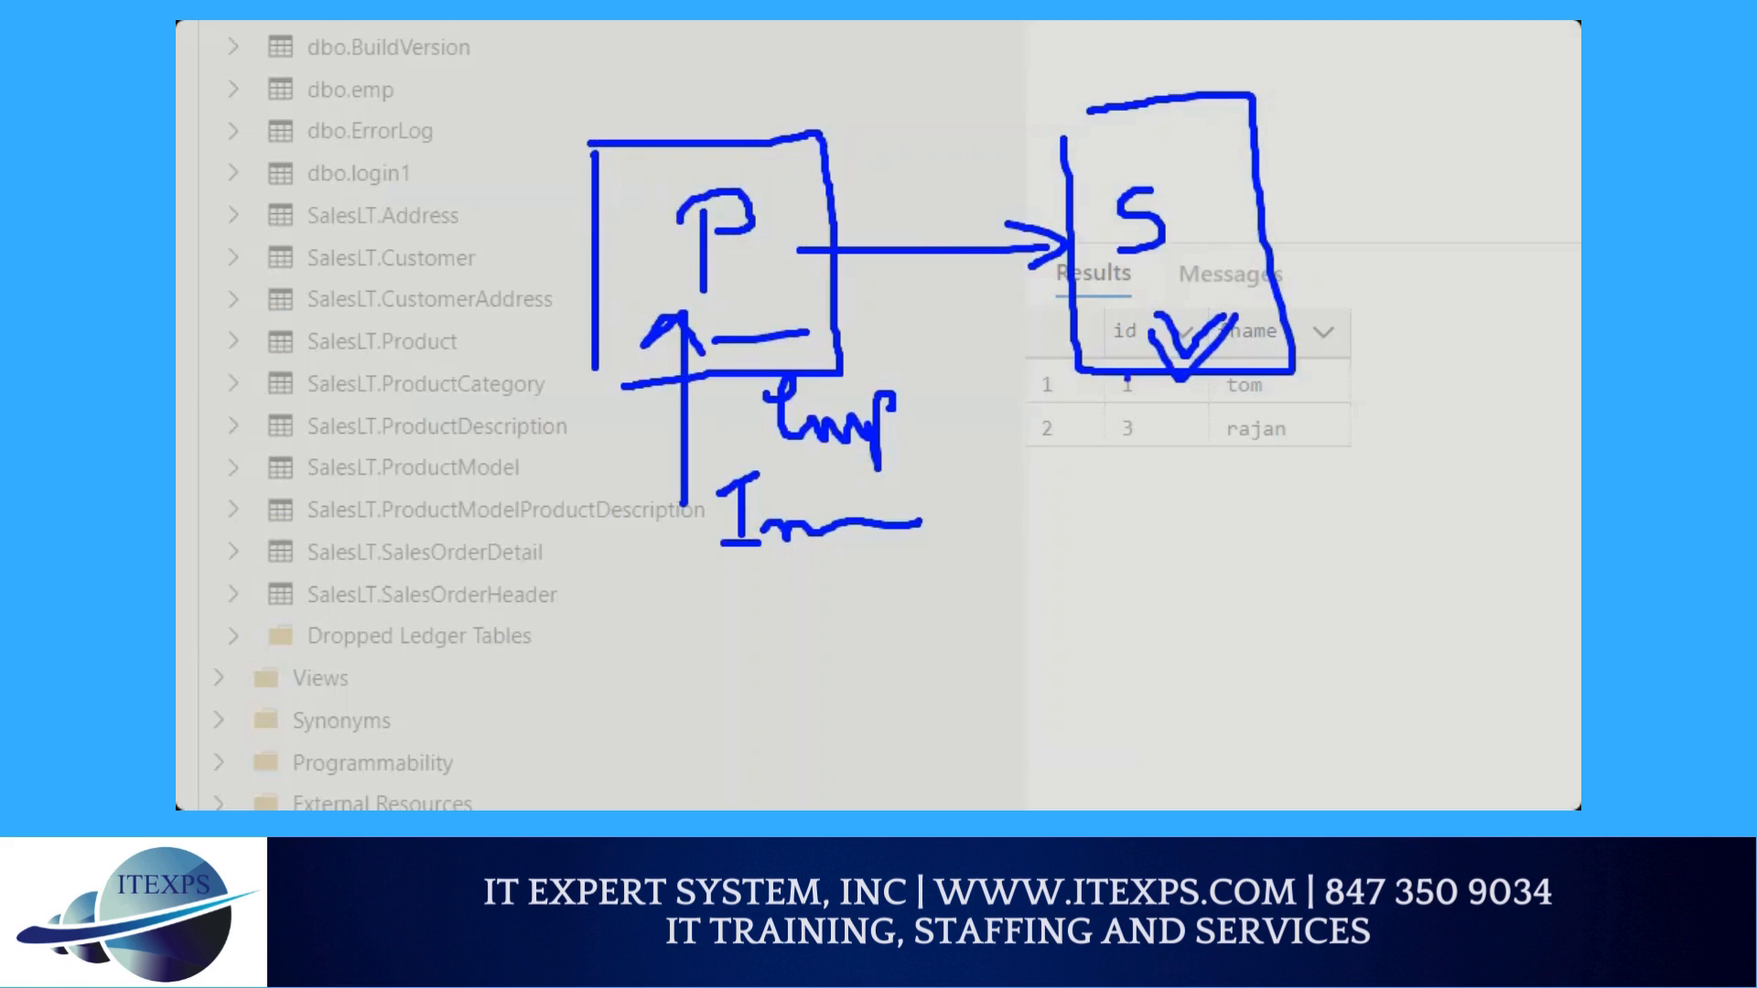
left_click(1127, 383)
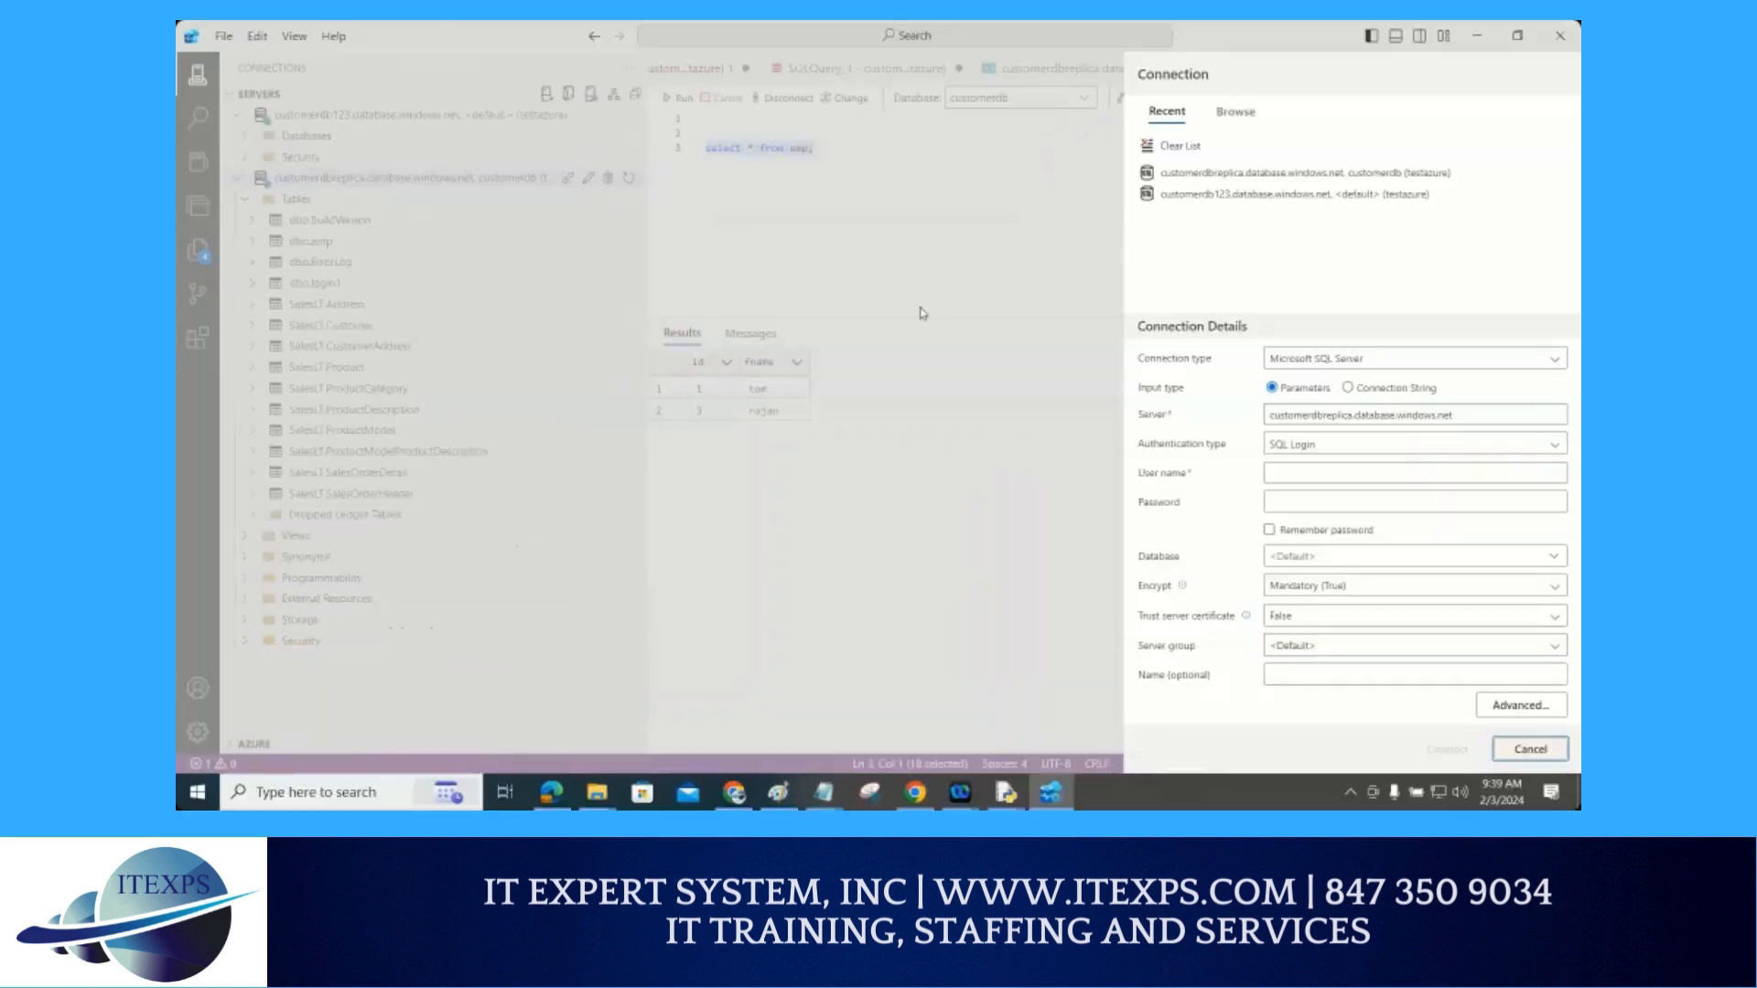
Cancel the new connection, mark the customerdb123.database.windows.net entry while zoomed in, and select that server
left_click(1513, 758)
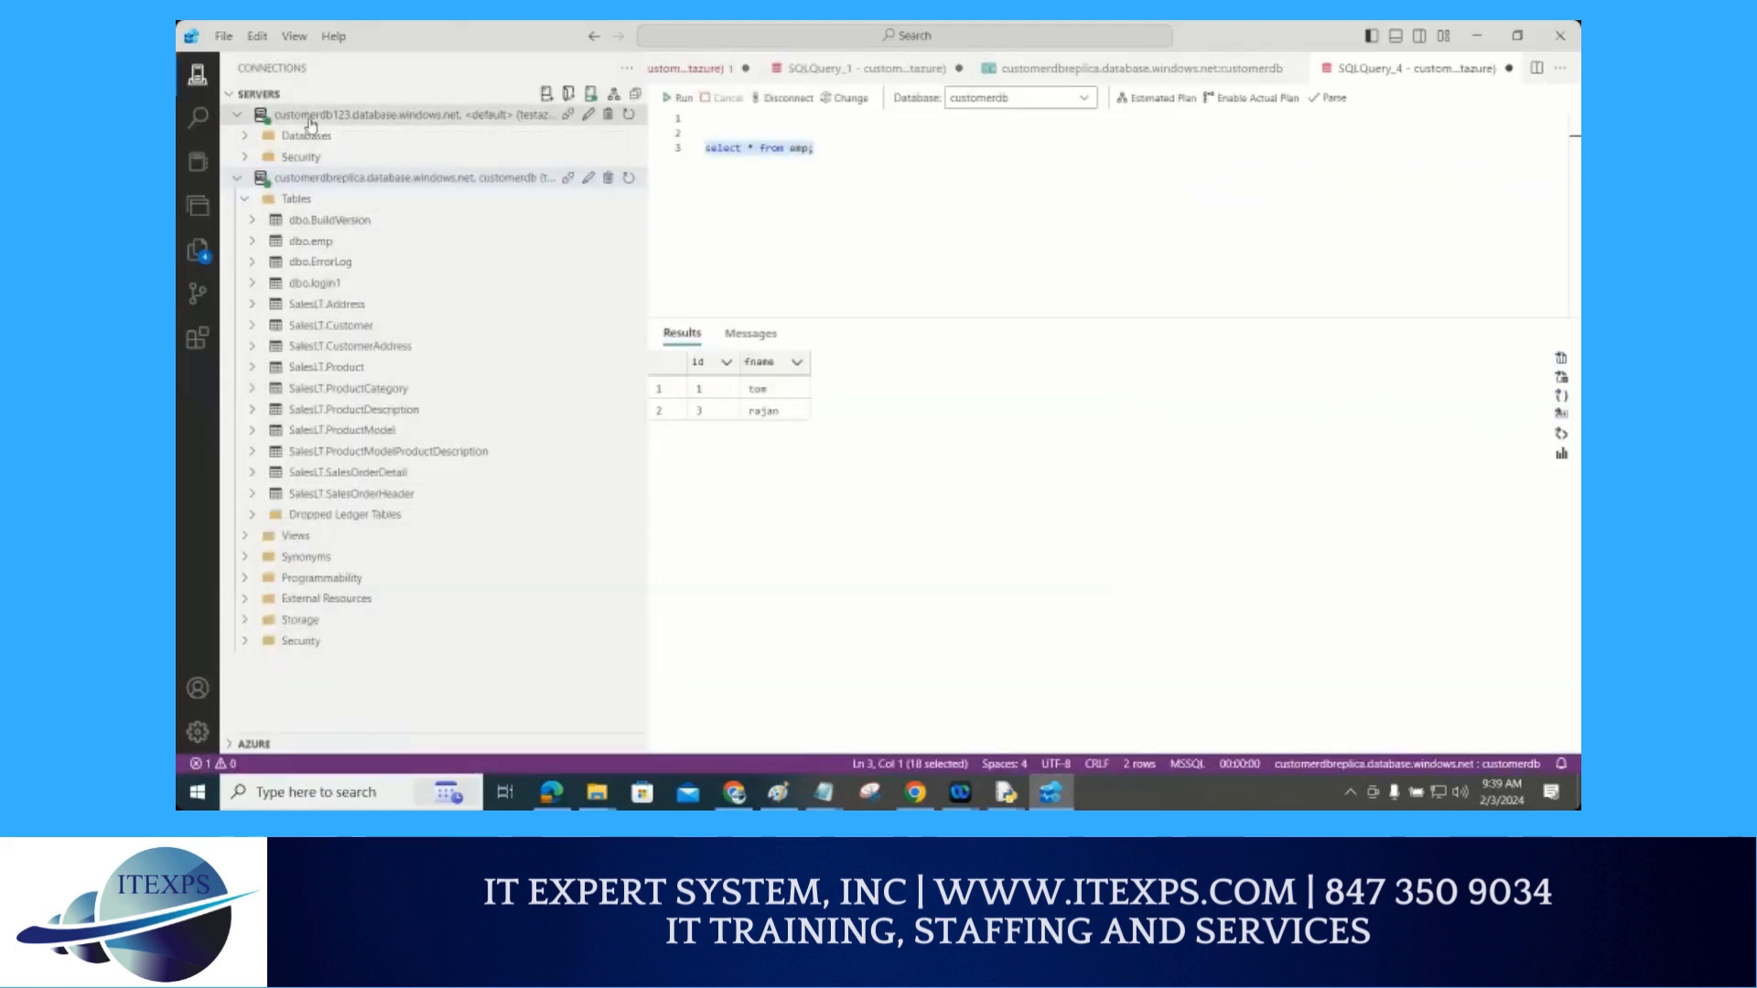
key("ctrl+1")
mouse_move(499, 102)
left_mouse_down()
mouse_move(391, 120)
mouse_move(528, 117)
mouse_move(460, 88)
left_mouse_up()
key("Escape")
left_click(380, 117)
left_click(380, 118)
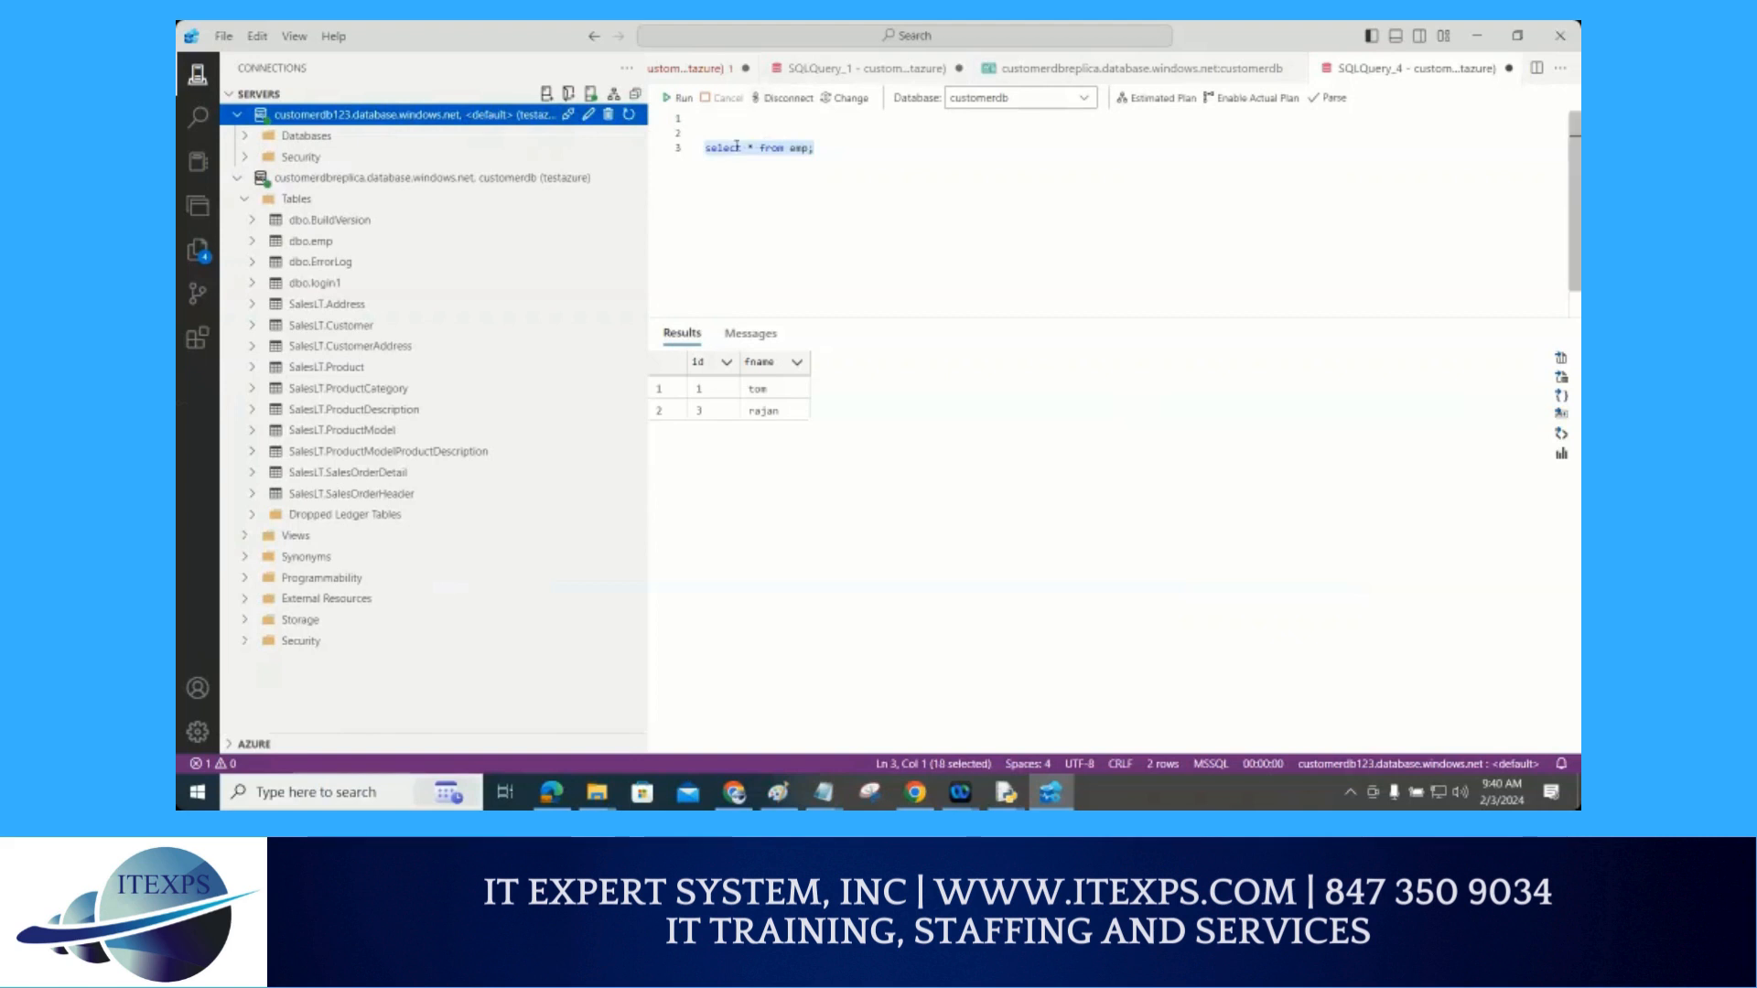
Show the customerdb123 server's options and draw an arrow from the server name to New Query
right_click(481, 125)
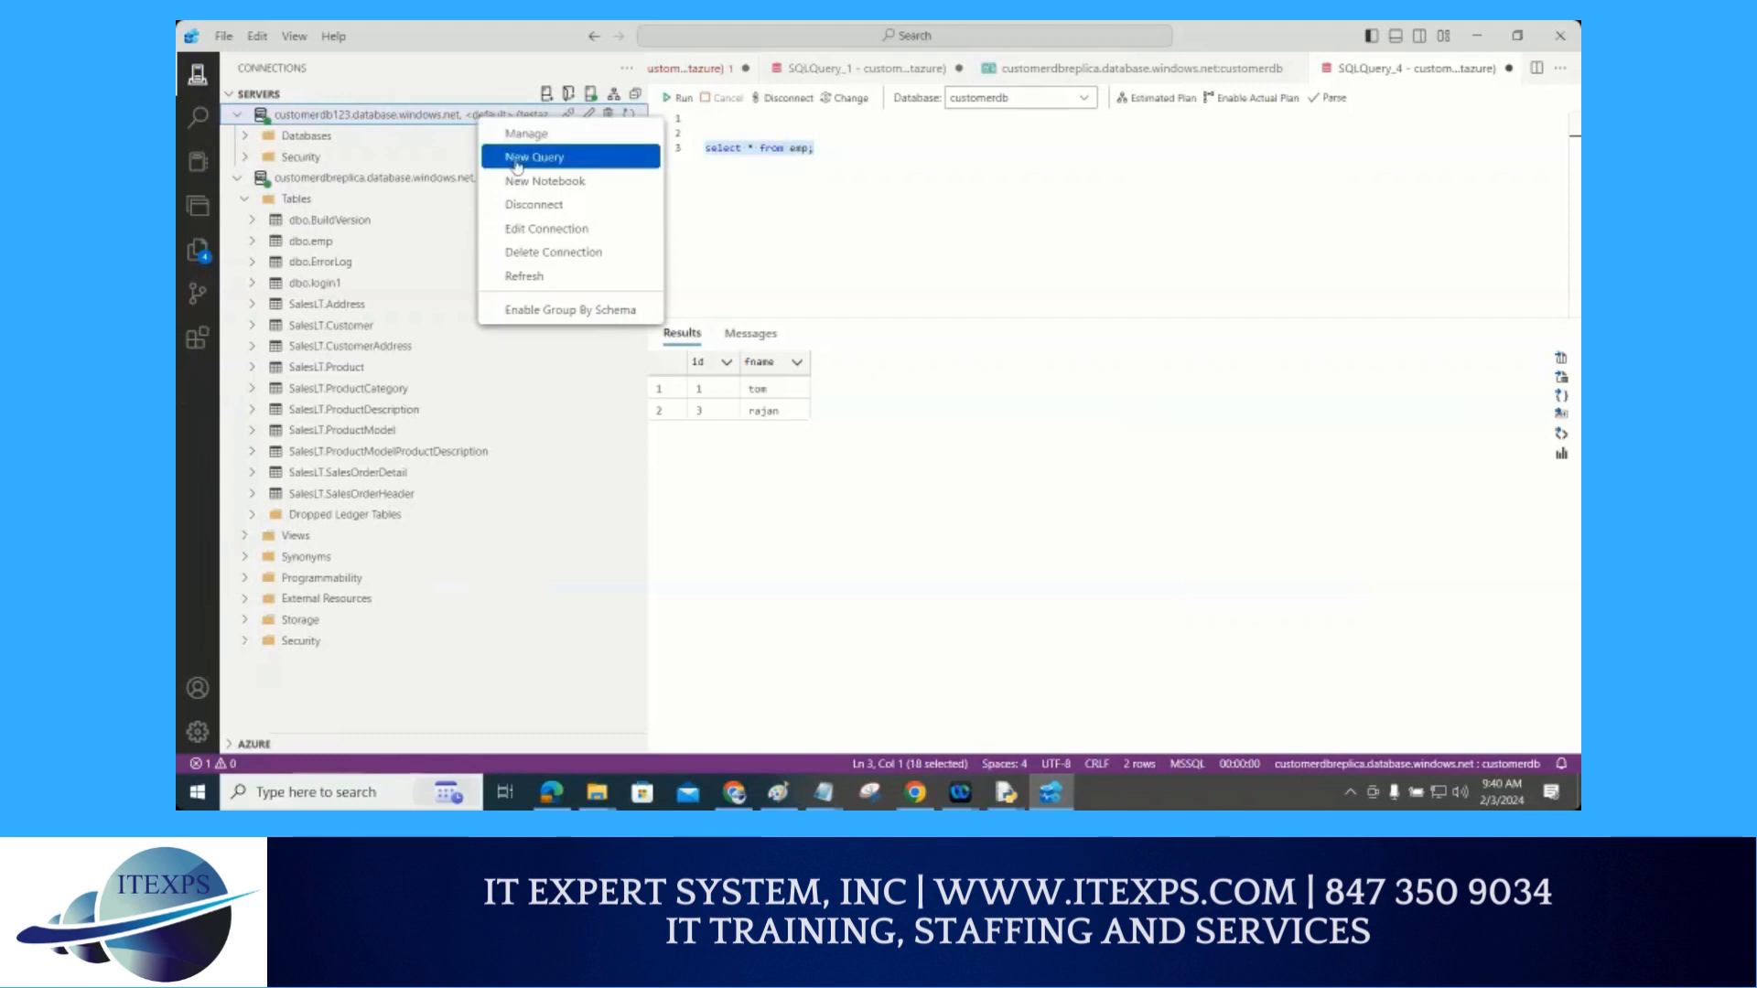
key("ctrl+1")
left_click(439, 117)
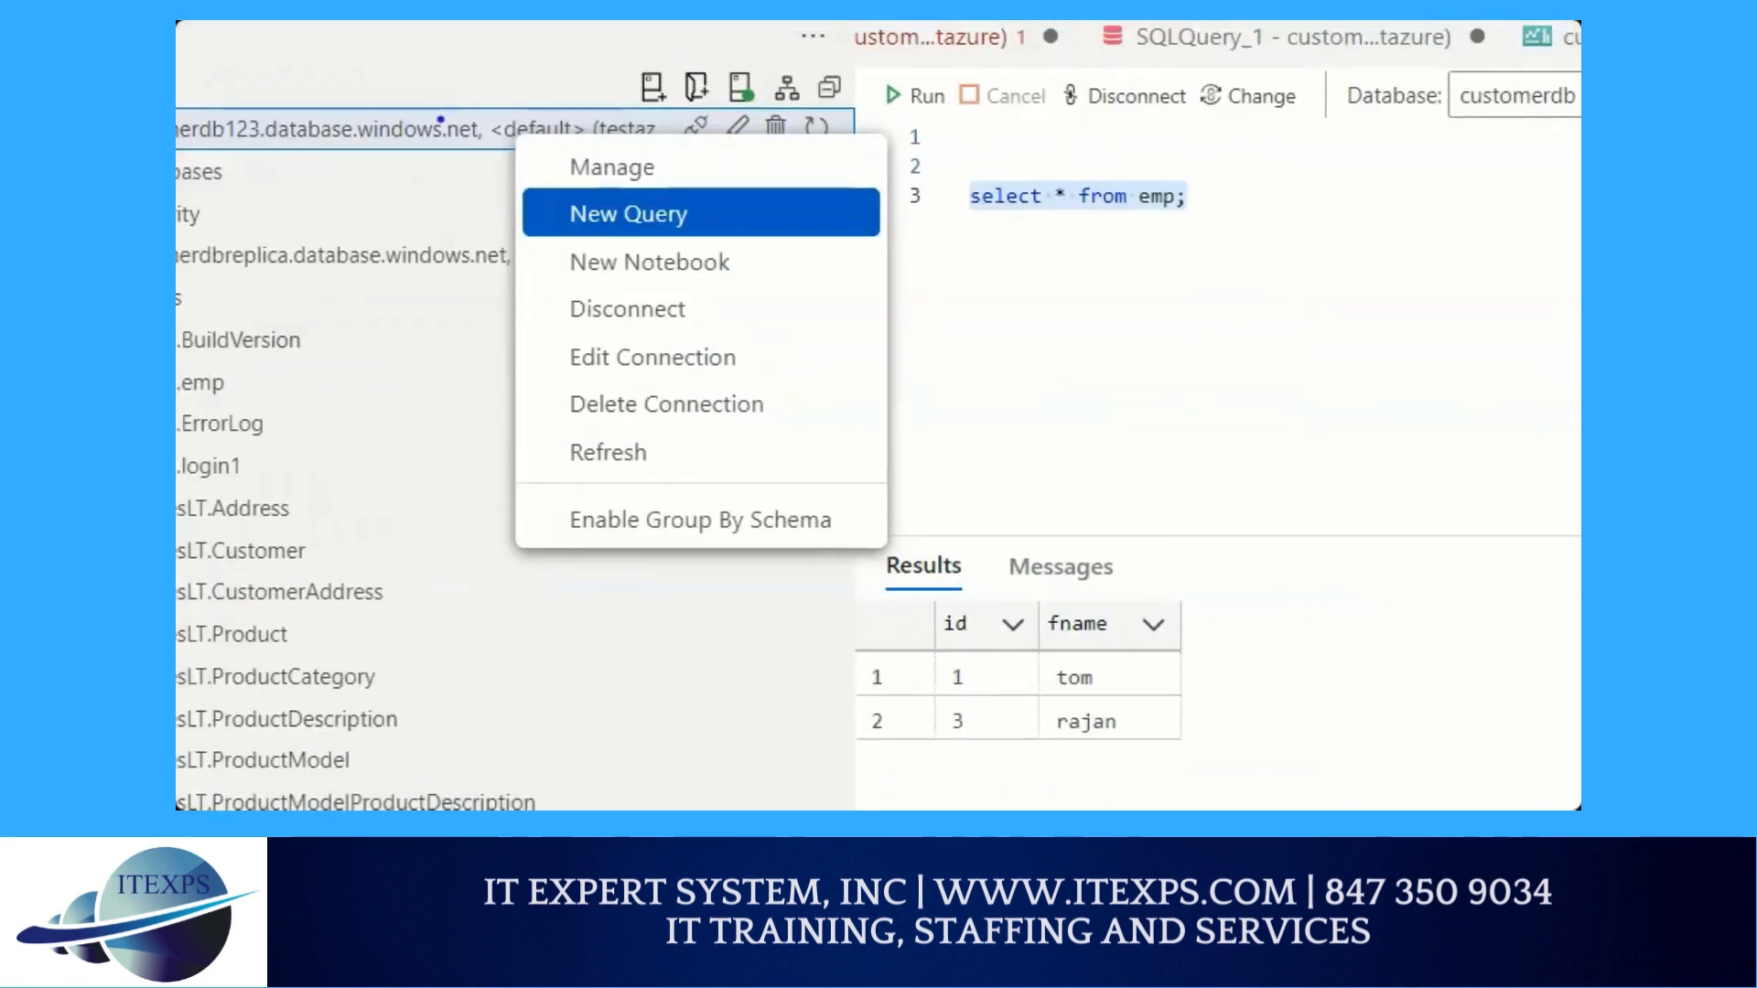
left_click_drag(387, 116, 533, 222)
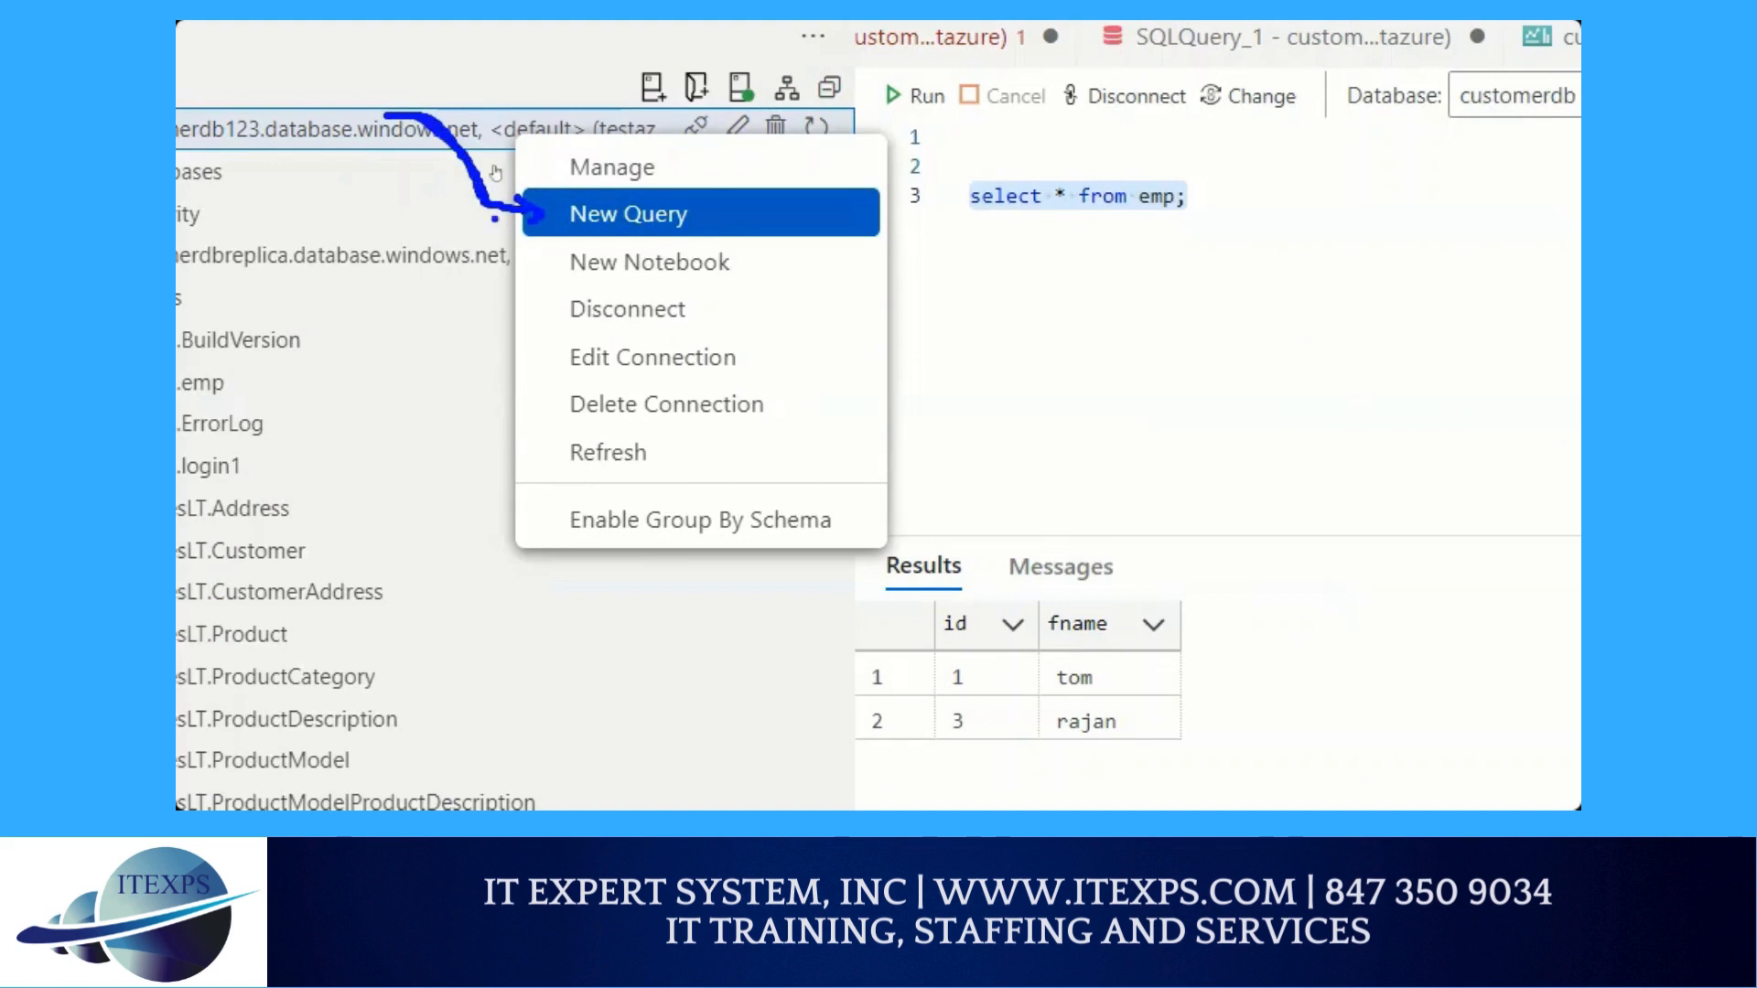
key("Escape")
Open a new query on the customerdb123.database.windows.net server
right_click(499, 122)
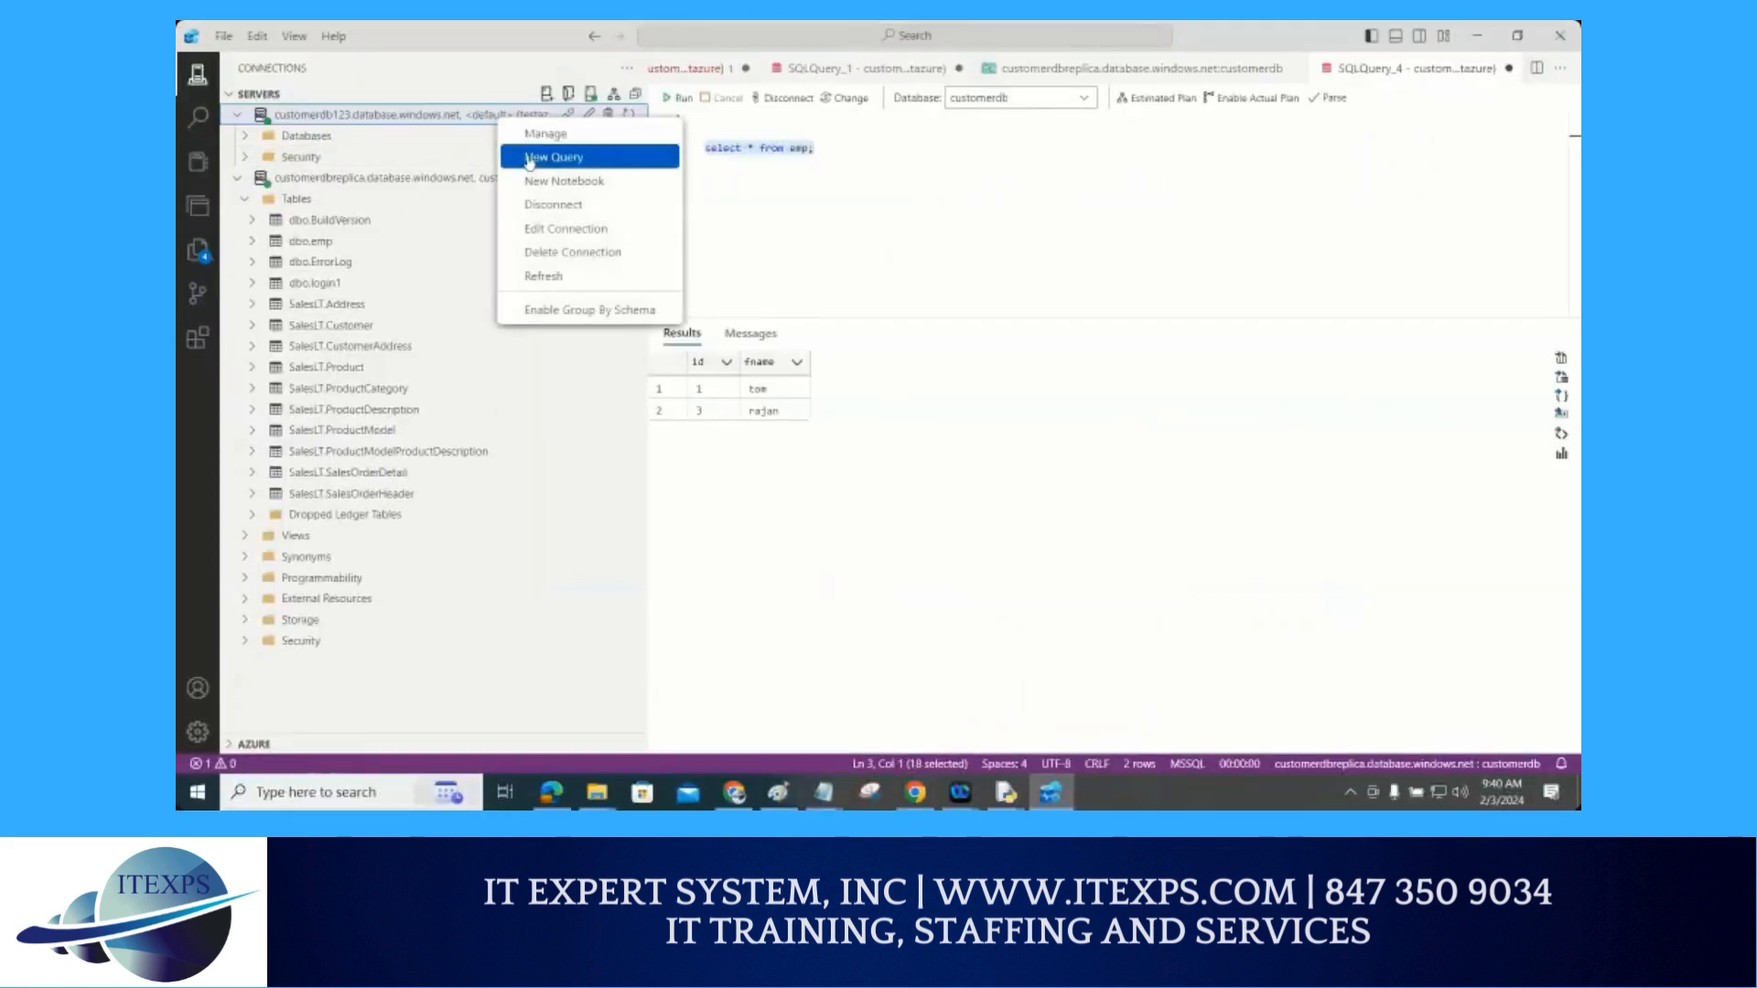
left_click(527, 154)
key("Return")
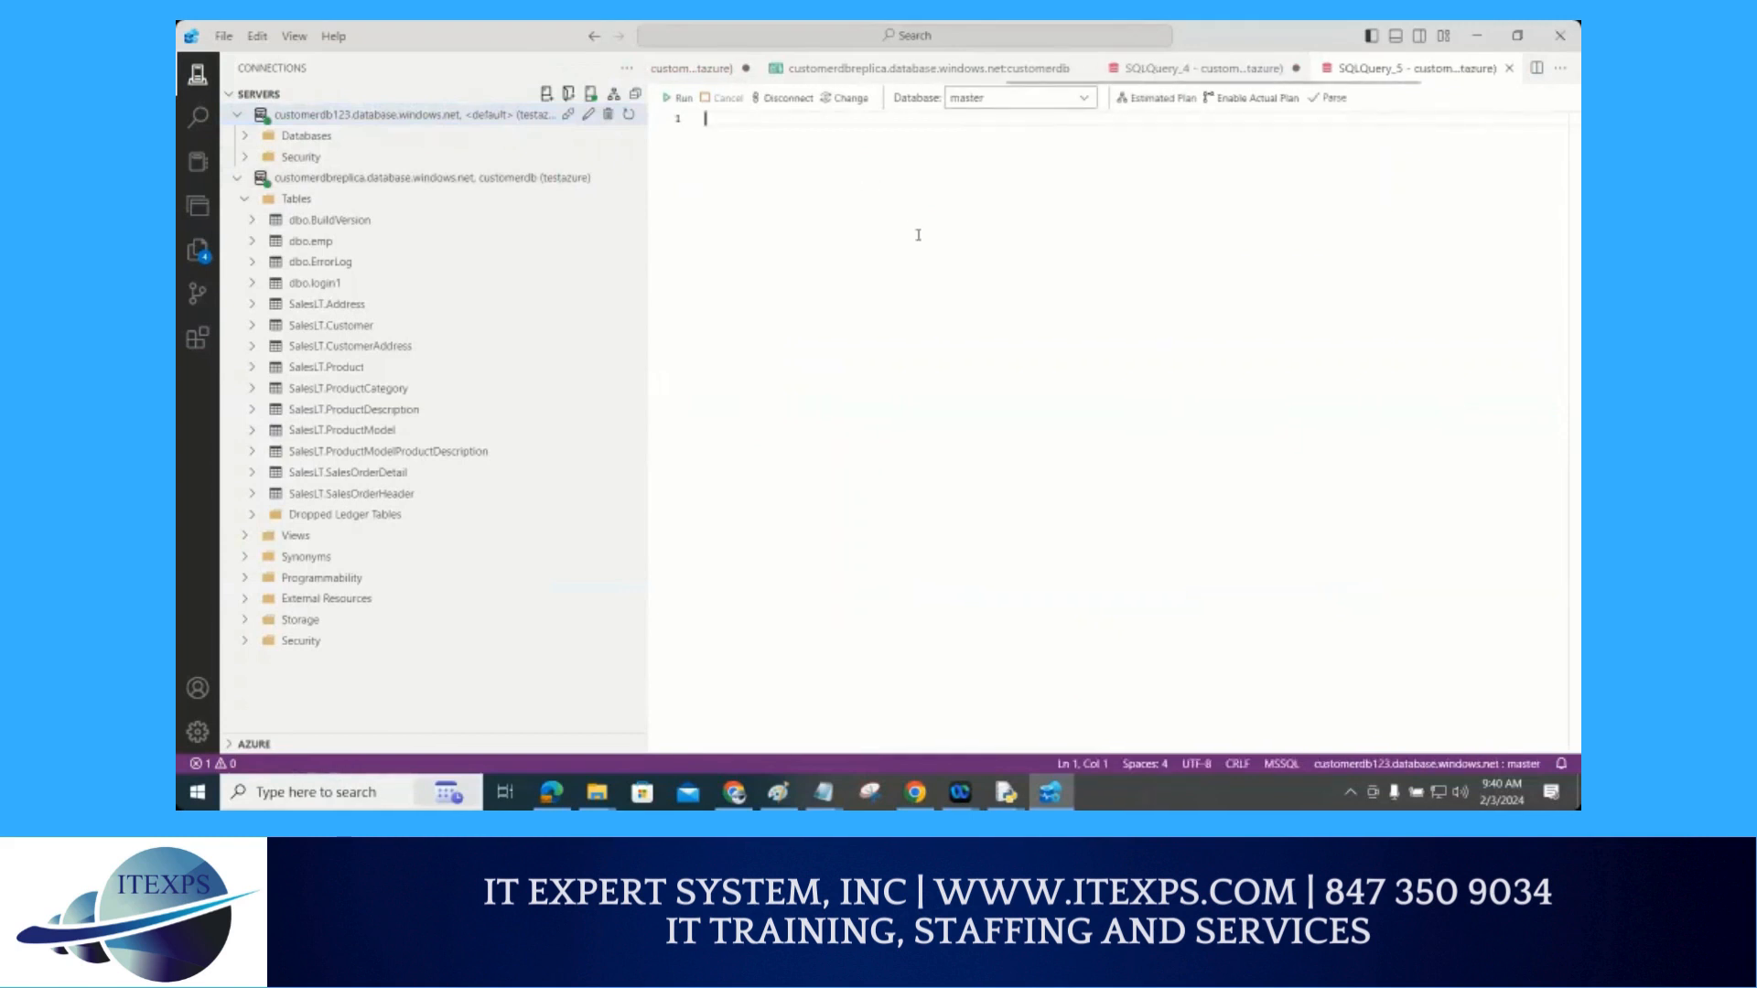